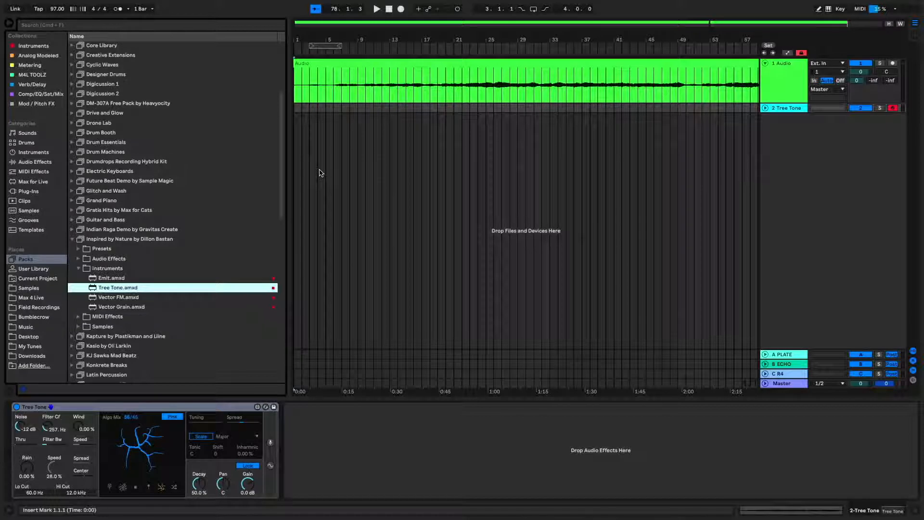
# Expand and solo the Tree Tone track, and start playback to audition the instrument
pyautogui.click(765, 108)
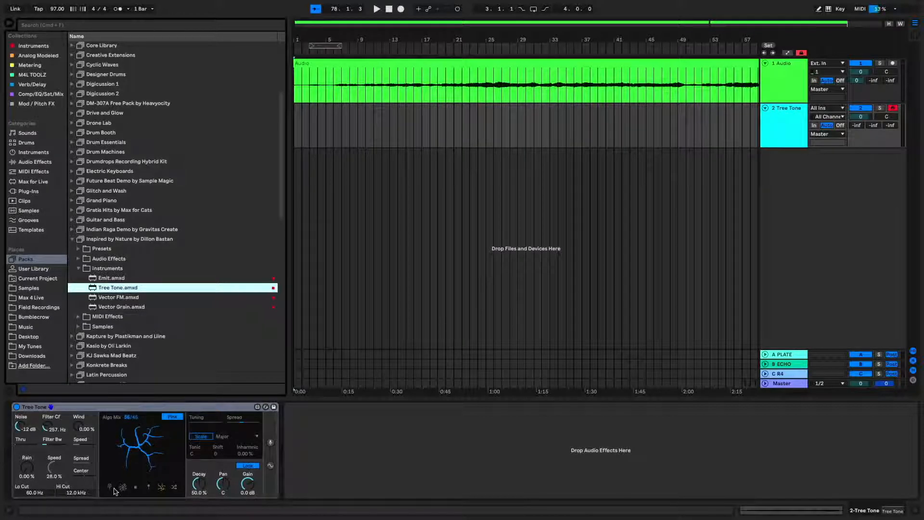
pyautogui.click(170, 418)
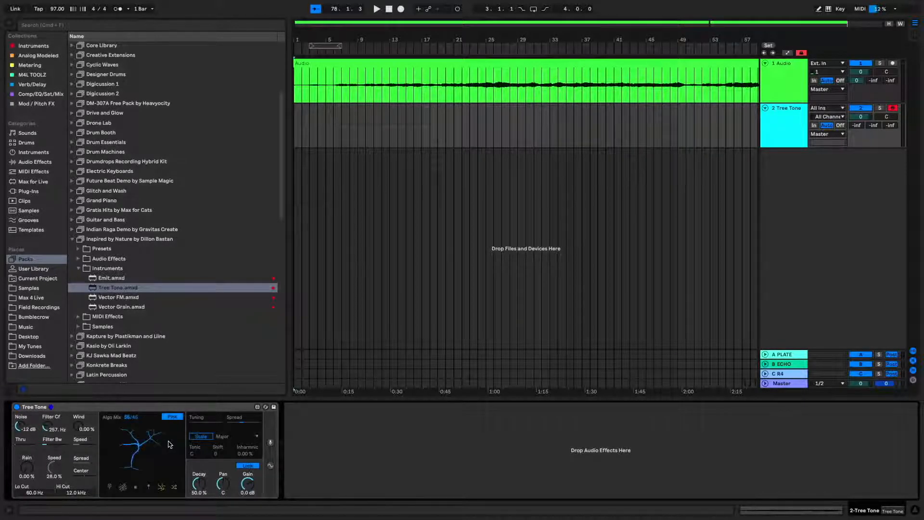
pyautogui.click(880, 108)
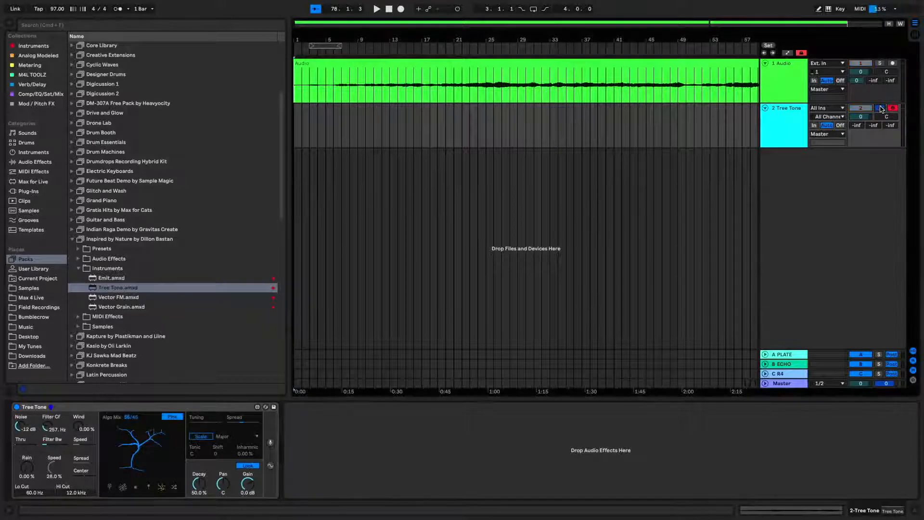
pyautogui.click(377, 9)
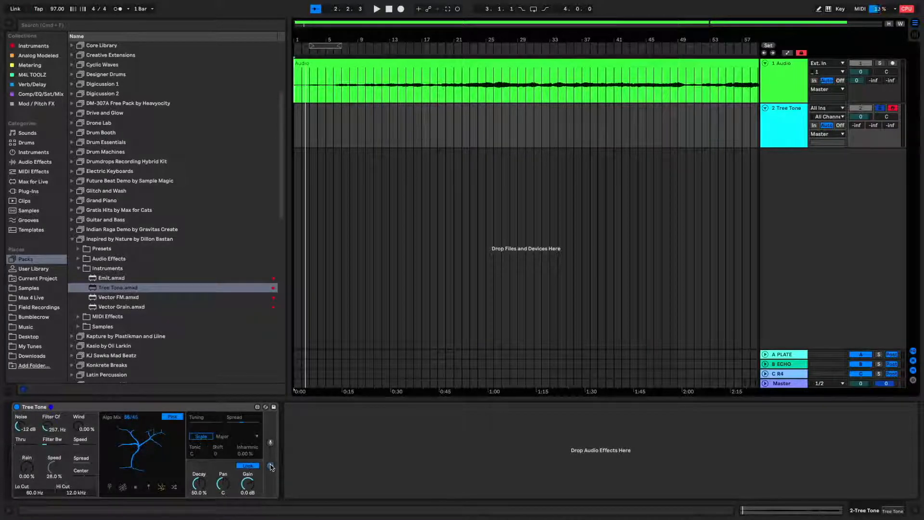
# Look at Tree Tone's audio input routing and show its modulation sources
pyautogui.click(271, 466)
pyautogui.click(270, 444)
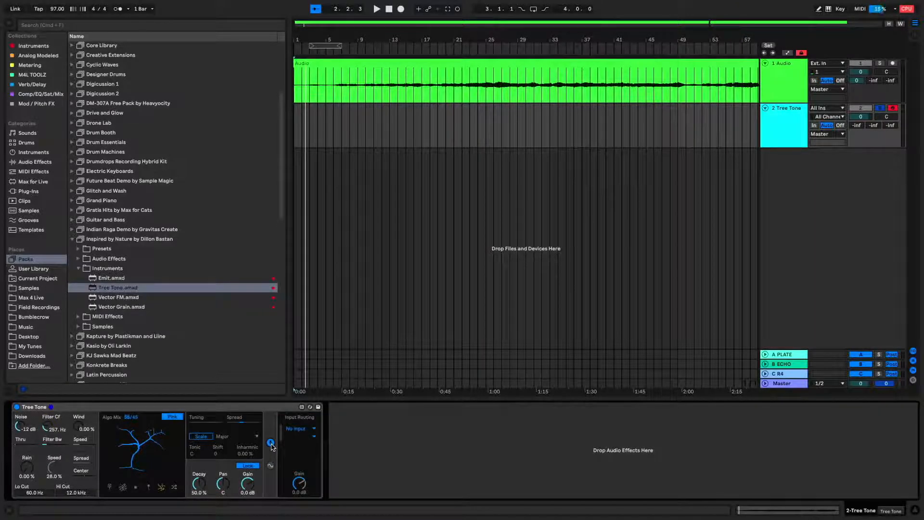
pyautogui.click(271, 465)
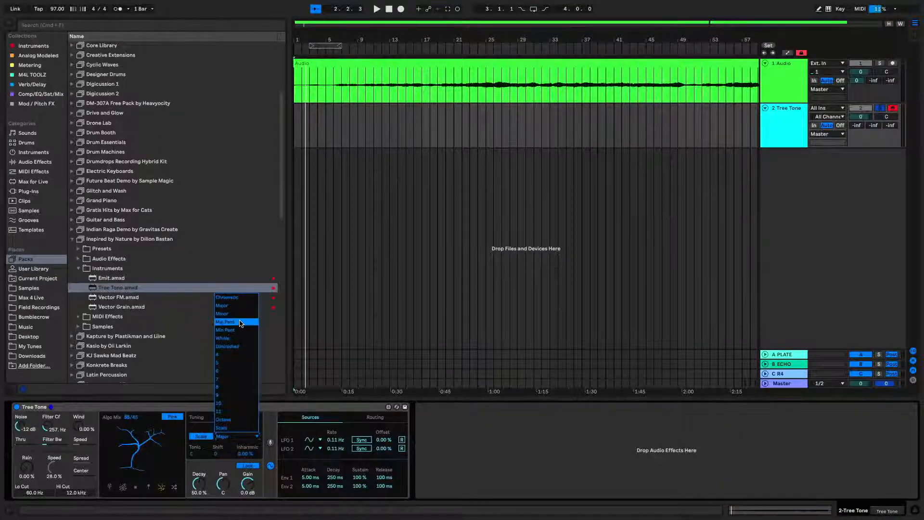
# Set Tree Tone's scale to Min Pent with tonic A and audition the result
pyautogui.click(241, 323)
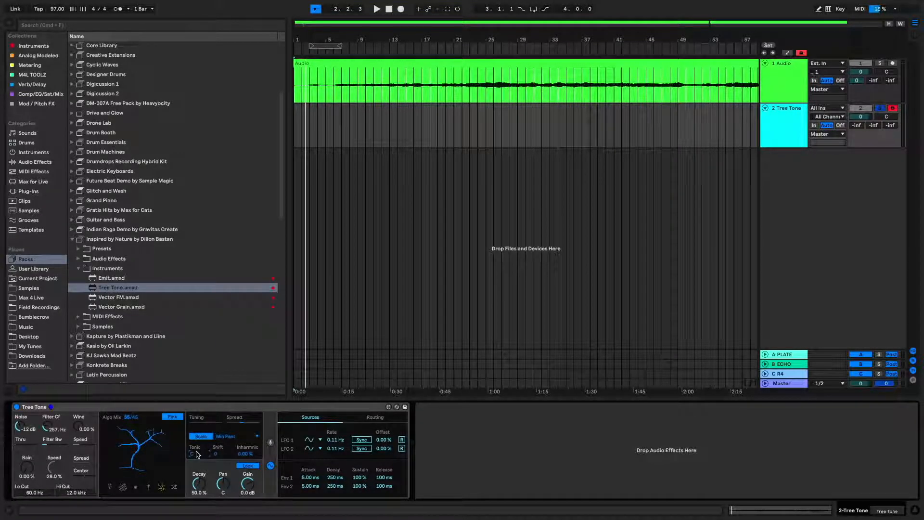
pyautogui.press('space')
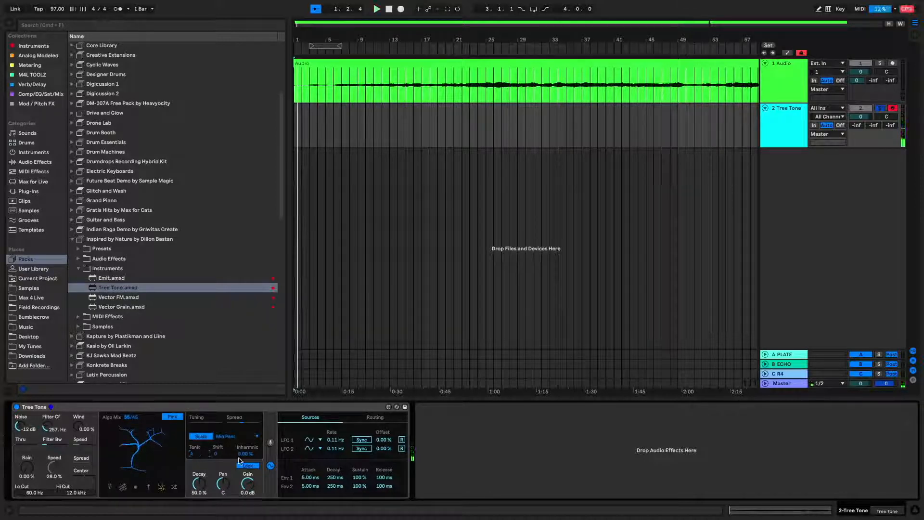
pyautogui.press('space')
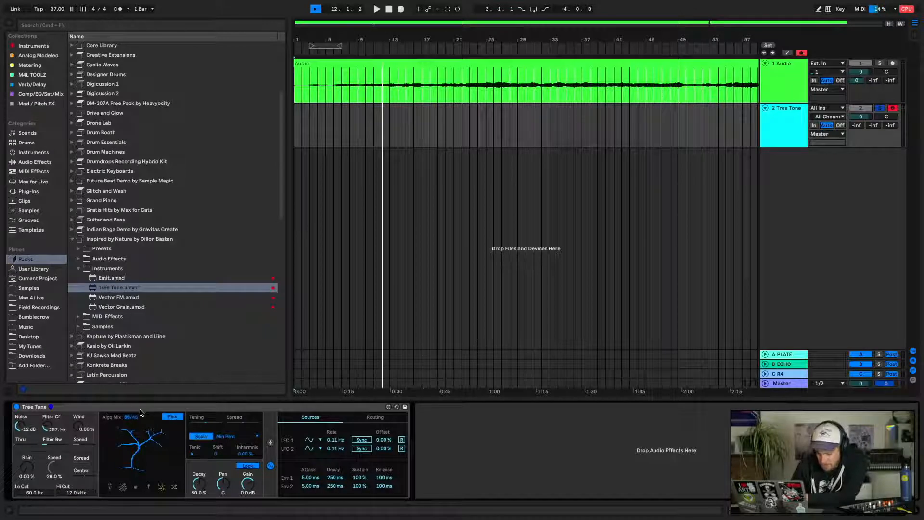
# While listening, set Tree Tone's noise to -22 dB, rain to 27.6%, wind to 37.8%, low cut to 189 Hz and high cut to 5.28 kHz
pyautogui.press('space')
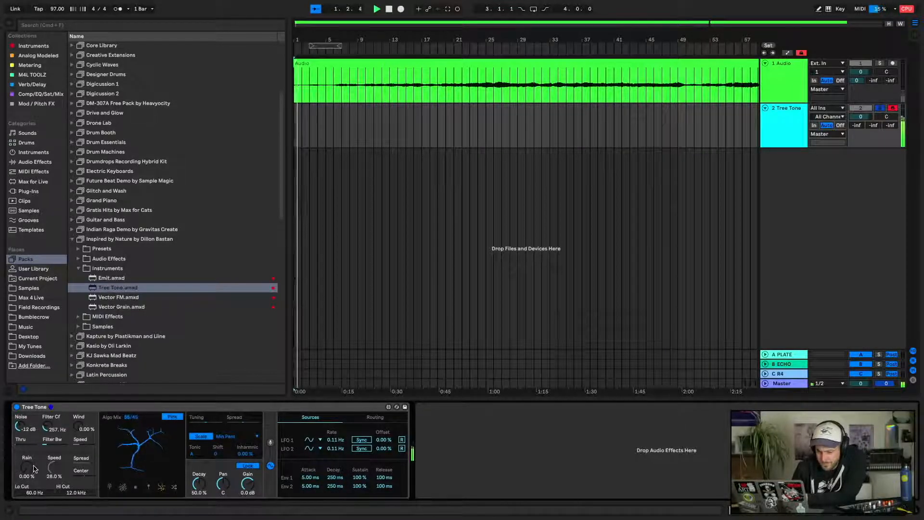
pyautogui.moveTo(30, 466); pyautogui.dragTo(26, 433)
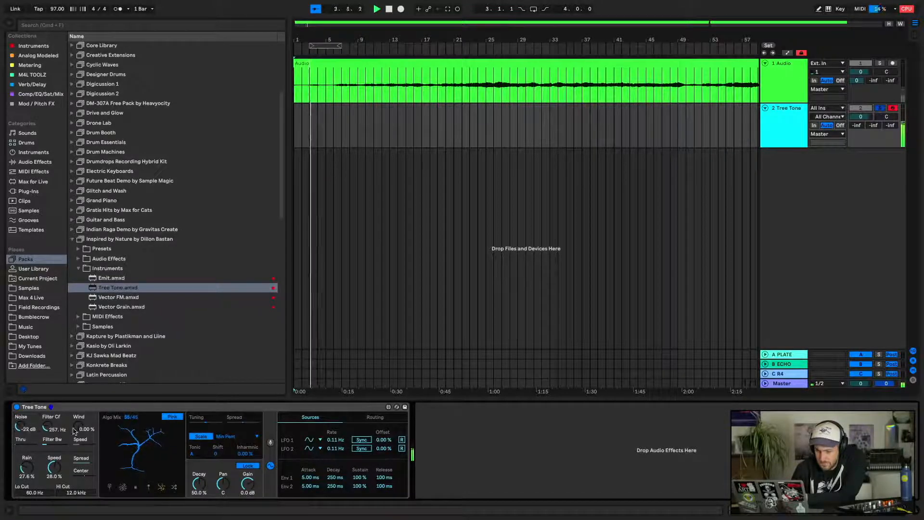
pyautogui.moveTo(82, 428)
pyautogui.mouseDown()
pyautogui.moveTo(82, 408)
pyautogui.moveTo(76, 422)
pyautogui.mouseUp()
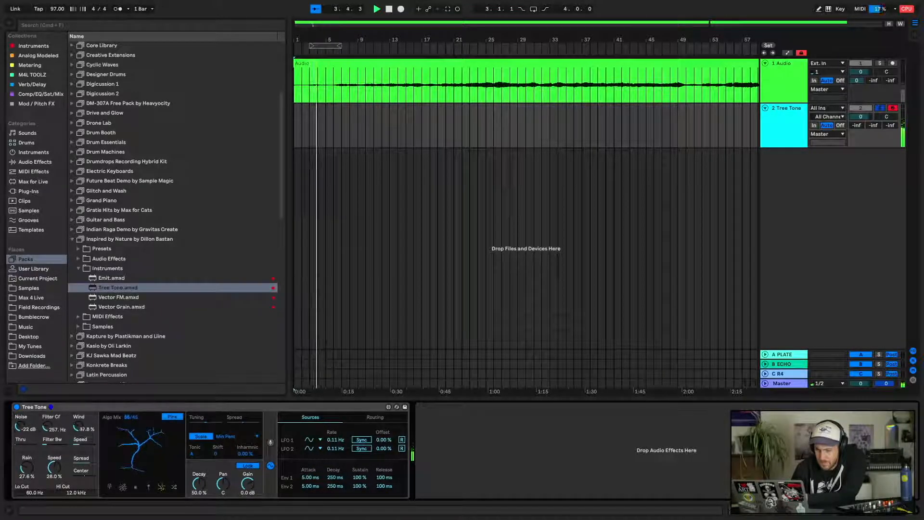
pyautogui.moveTo(73, 493); pyautogui.dragTo(34, 501)
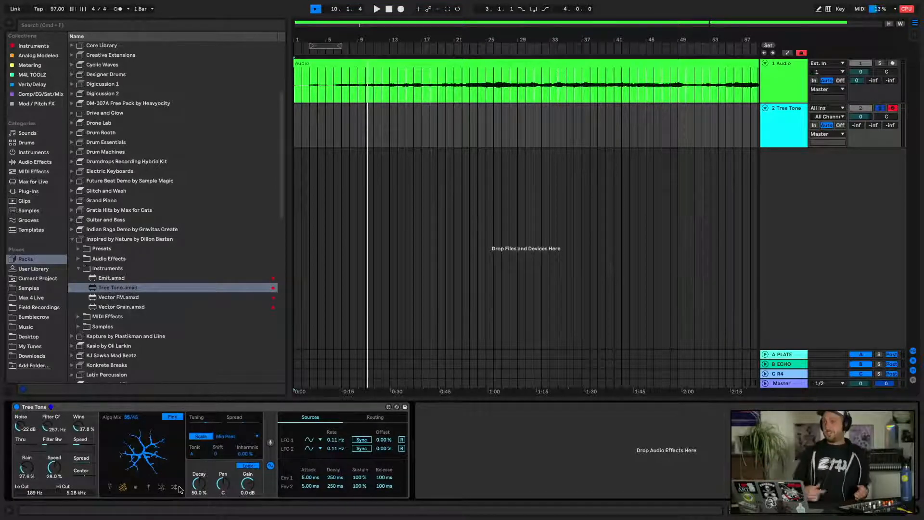
pyautogui.press('space')
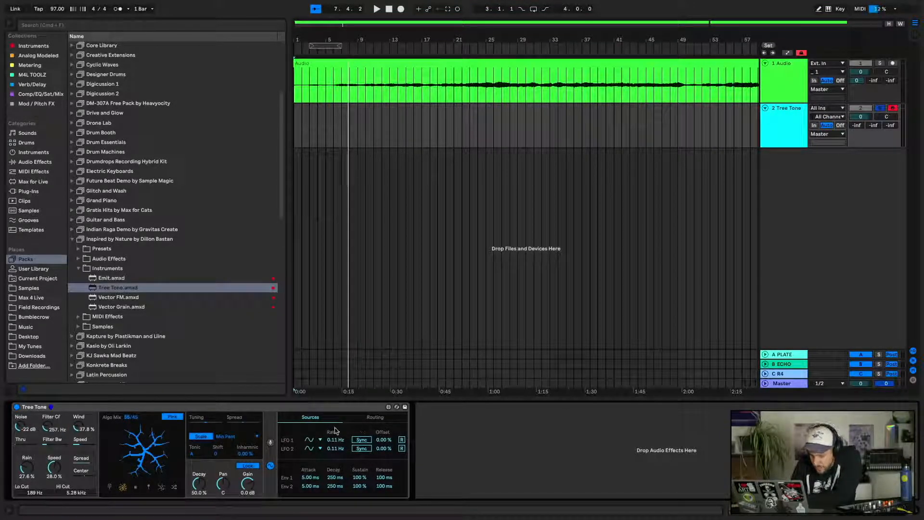
# Route LFO 1 to Tuning and LFO 2 to TuneSpread as their first destinations, and return to the modulation sources
pyautogui.click(375, 417)
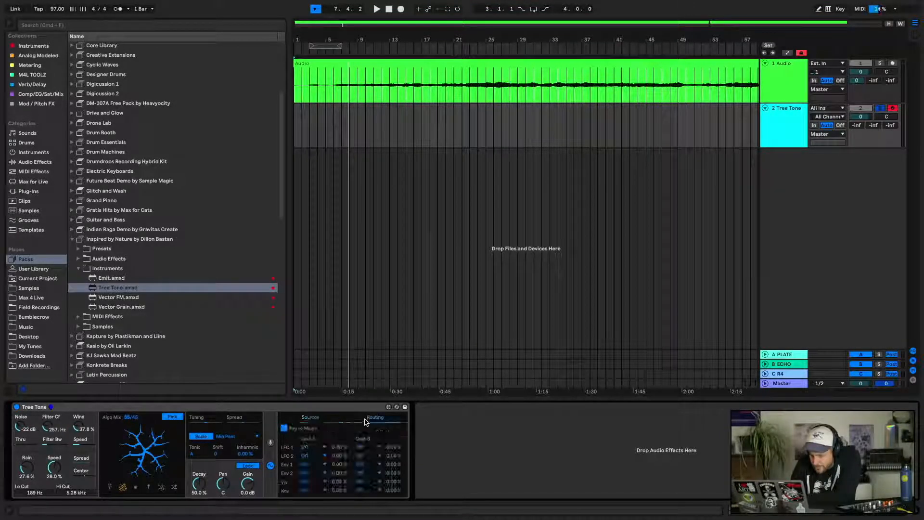
pyautogui.click(324, 448)
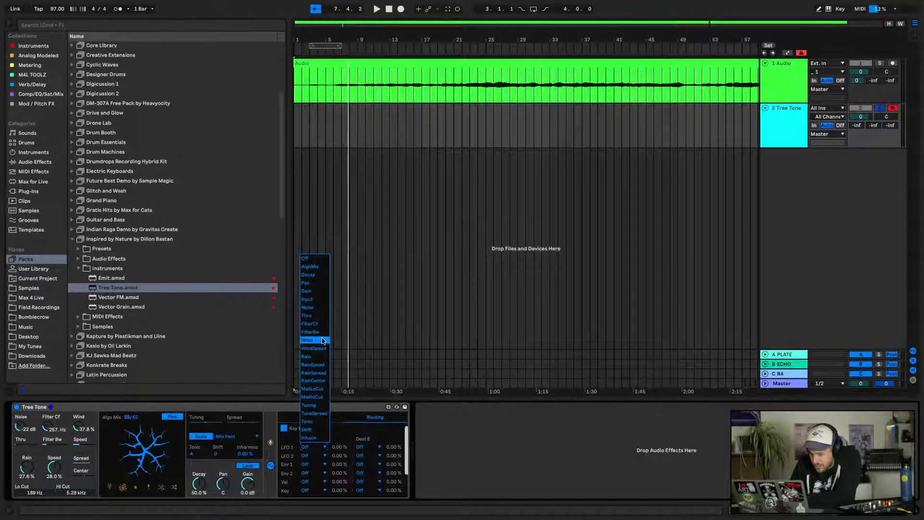
pyautogui.click(326, 413)
pyautogui.click(319, 456)
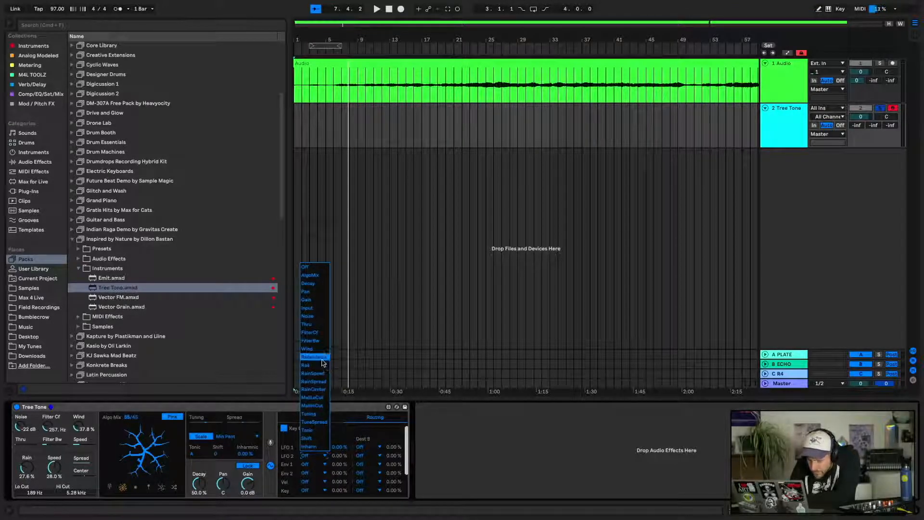
pyautogui.click(315, 421)
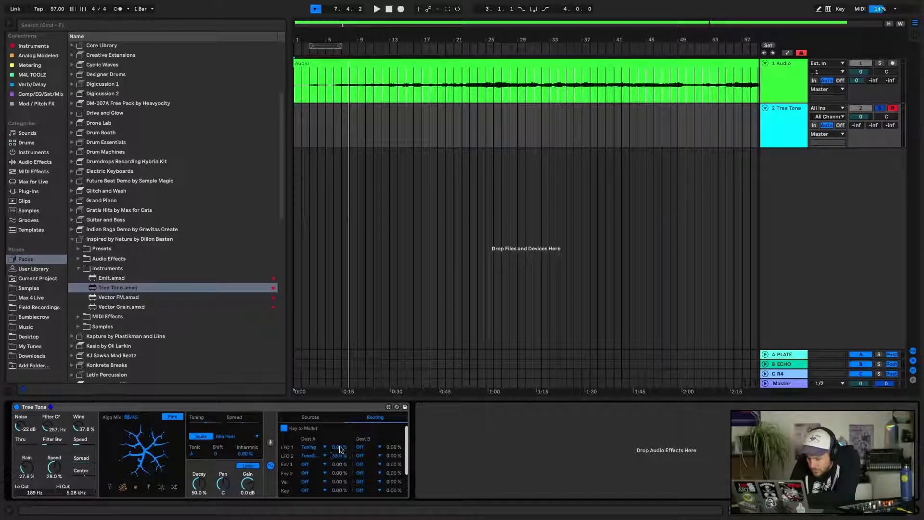
pyautogui.click(327, 422)
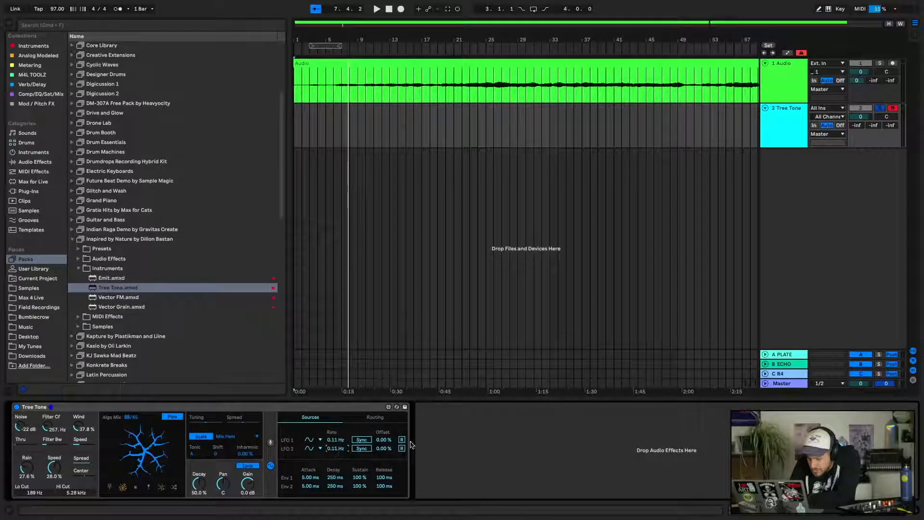
# While auditioning, set Tree Tone's high cut to 14.2 kHz, sync LFO 2 at 16 bars and set LFO 1's rate to 0.10 Hz
pyautogui.press('space')
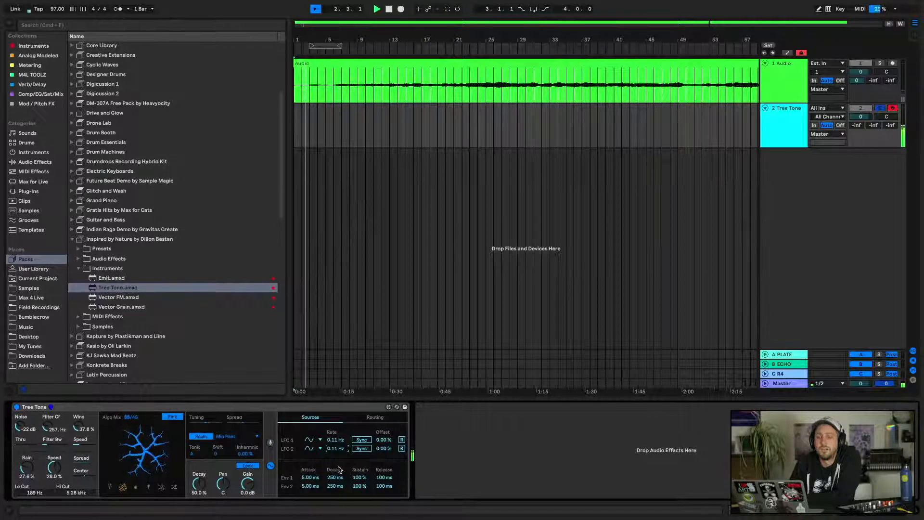
pyautogui.moveTo(336, 449); pyautogui.dragTo(337, 461)
pyautogui.moveTo(338, 450); pyautogui.dragTo(338, 448)
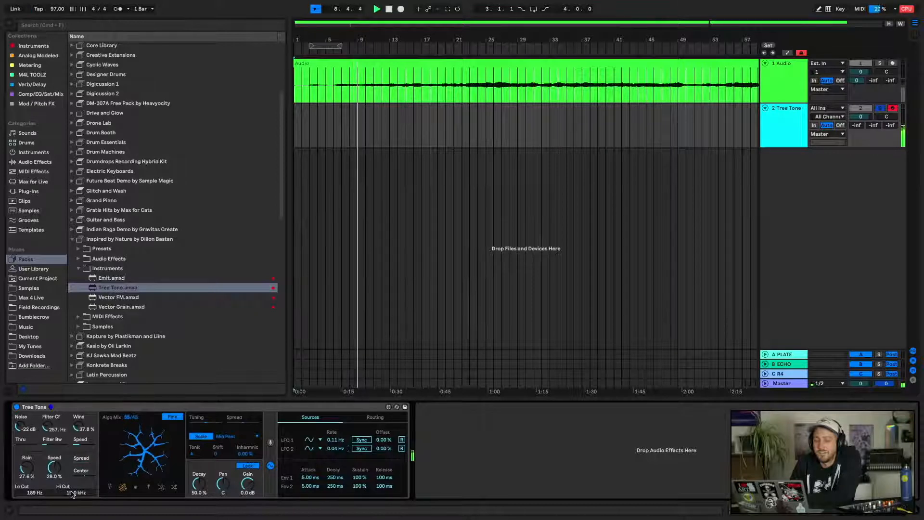
pyautogui.moveTo(71, 491); pyautogui.dragTo(71, 495)
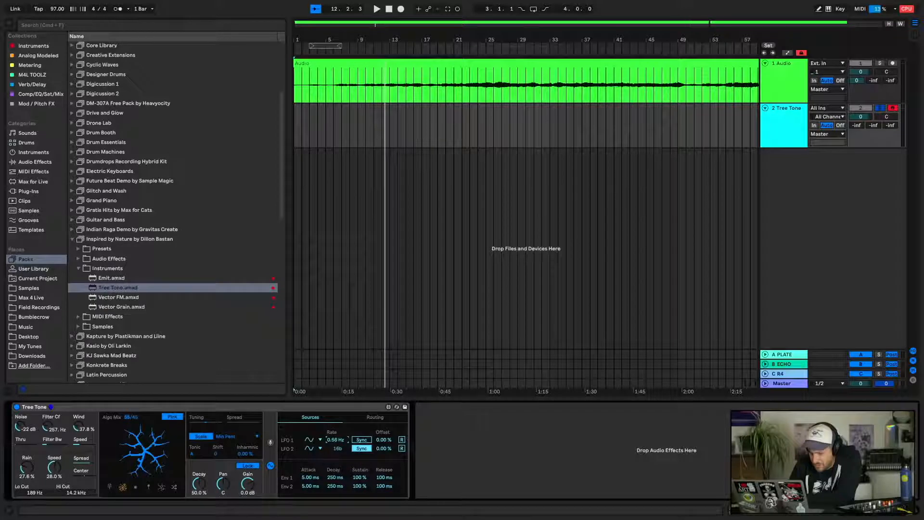
pyautogui.press('space')
pyautogui.moveTo(338, 440); pyautogui.dragTo(339, 448)
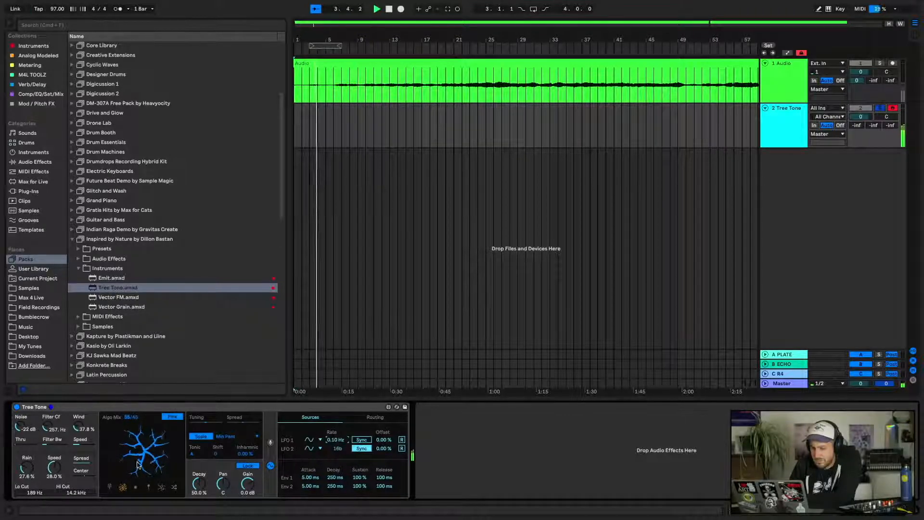
# Insert an audio track below Tree Tone, arm it for recording and set its input to Resampling
pyautogui.rightClick(826, 248)
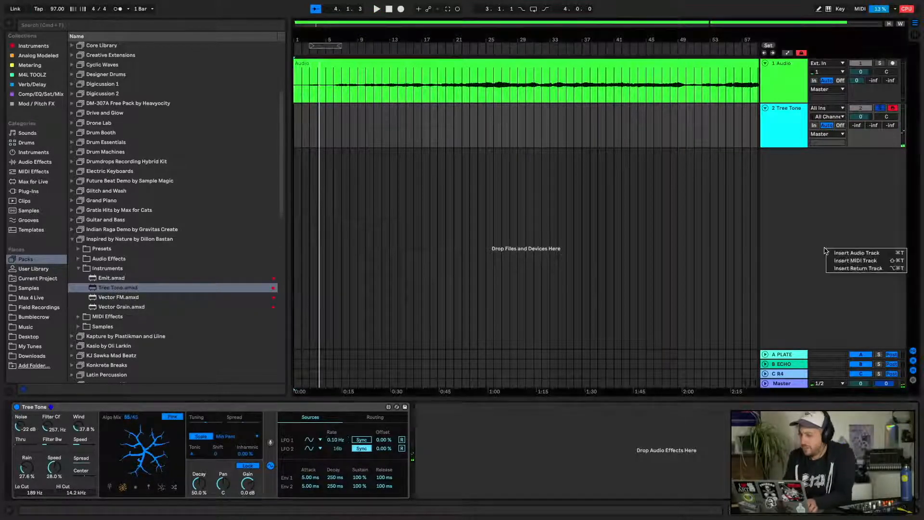
pyautogui.click(861, 257)
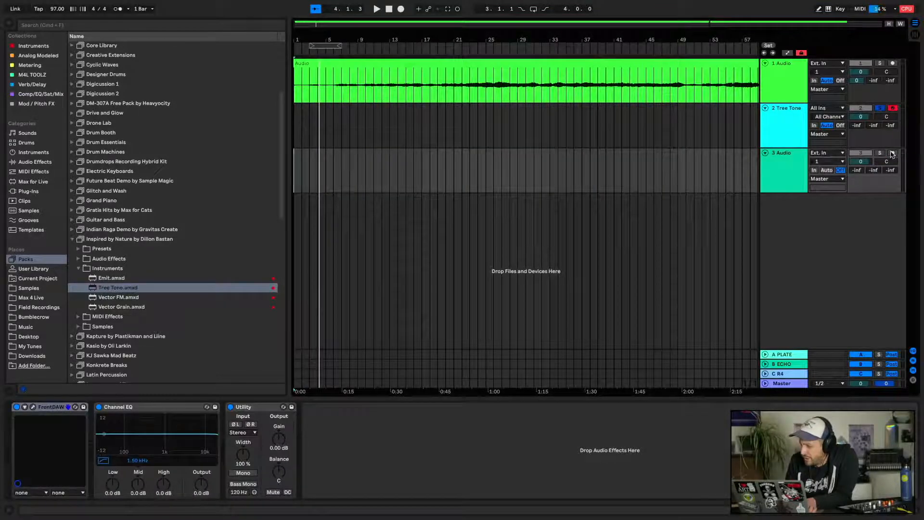
pyautogui.click(829, 156)
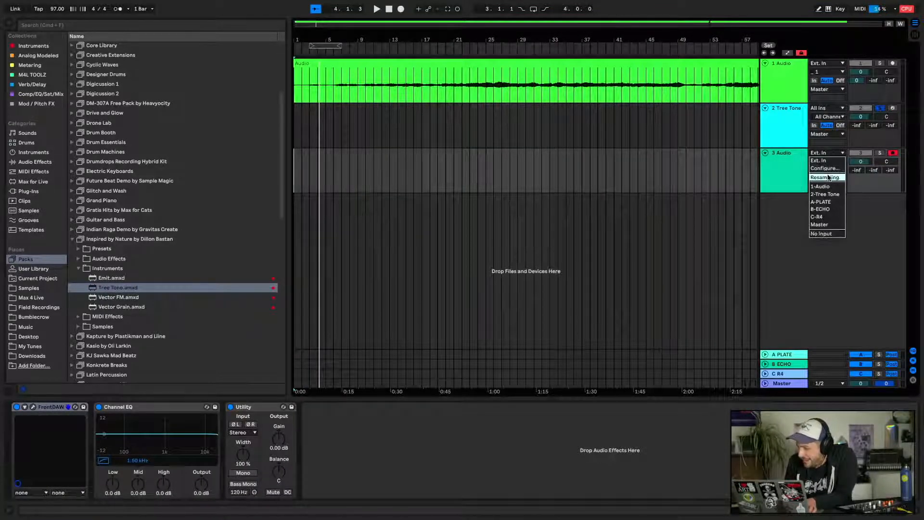
pyautogui.click(824, 179)
# Try mapping Tree Tone's Tuning control to MIDI CC 102, and remove that mapping
pyautogui.click(678, 140)
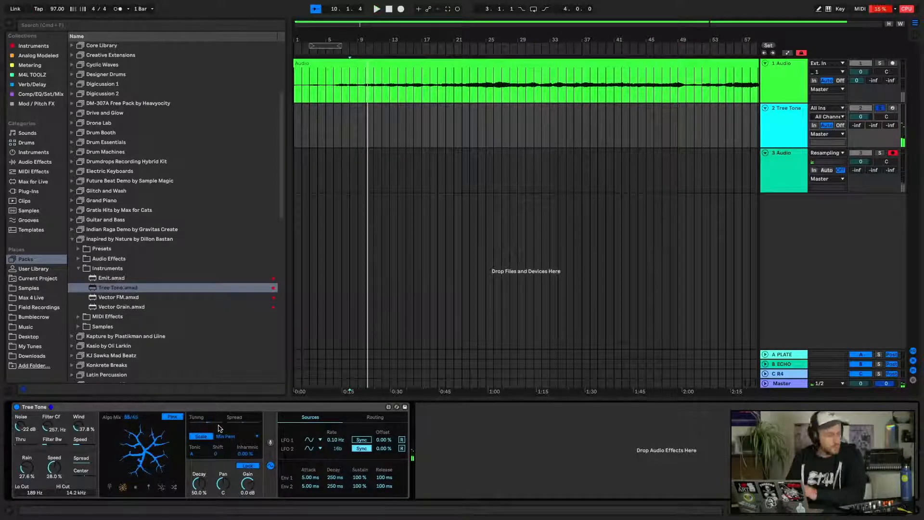
pyautogui.press('super+m')
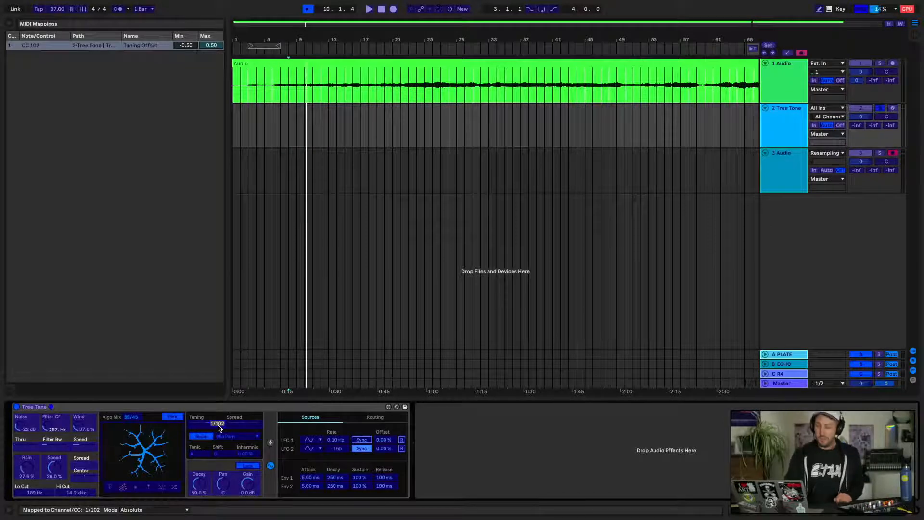
pyautogui.press('BackSpace')
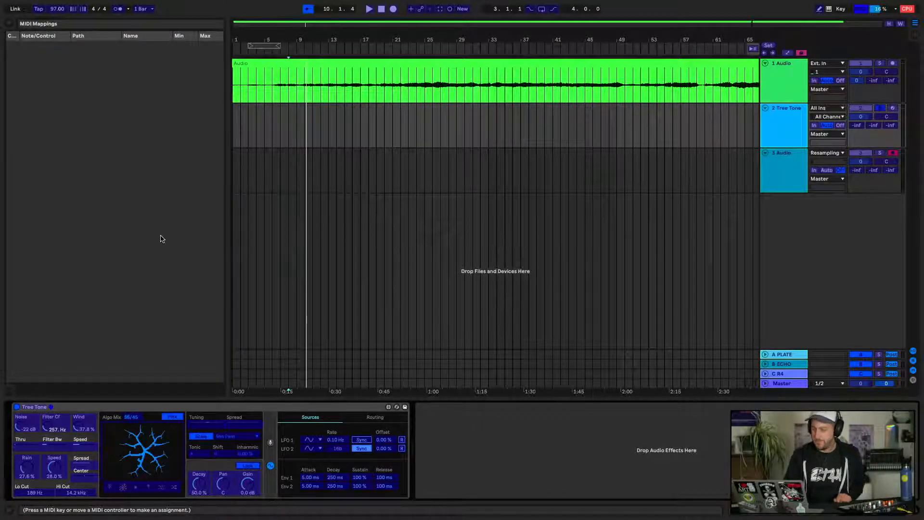
pyautogui.hotkey('ctrl', 'm')
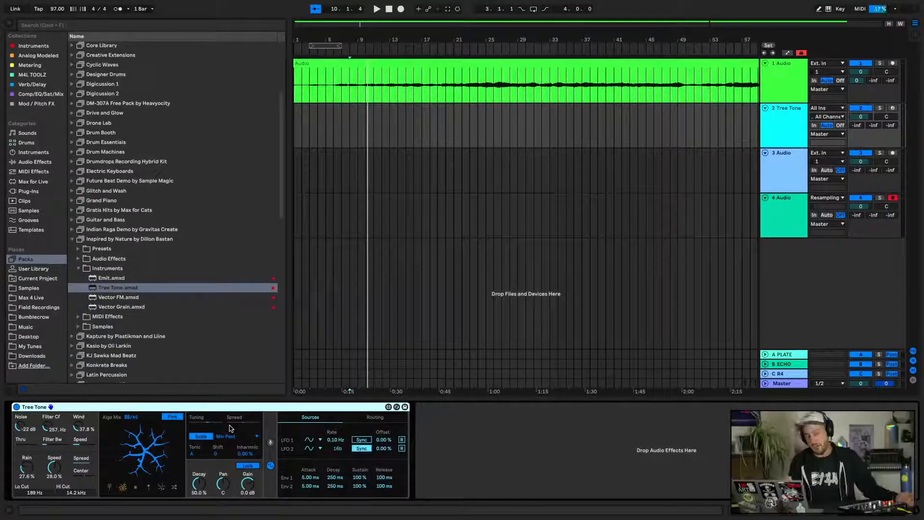
# MIDI-map Tree Tone's Tuning control to CC 23 and its Spread control to CC 83
pyautogui.press('super+m')
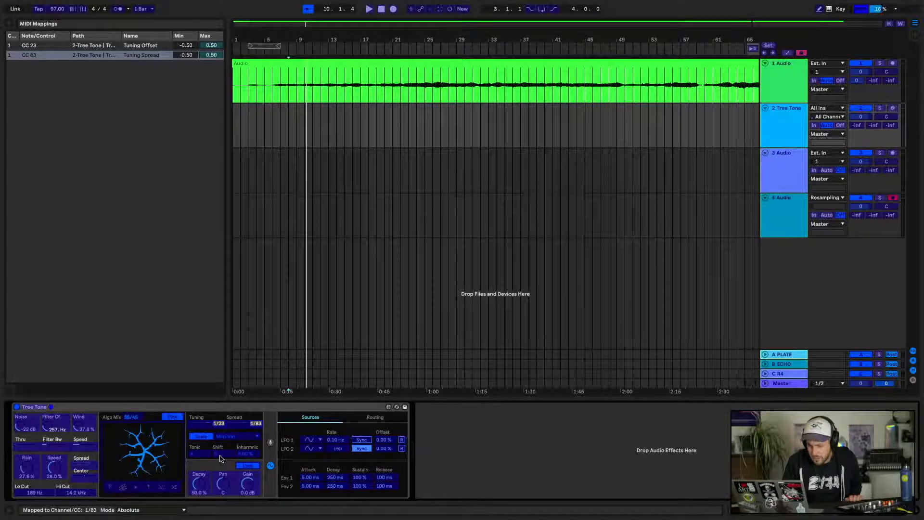
pyautogui.press('super+m')
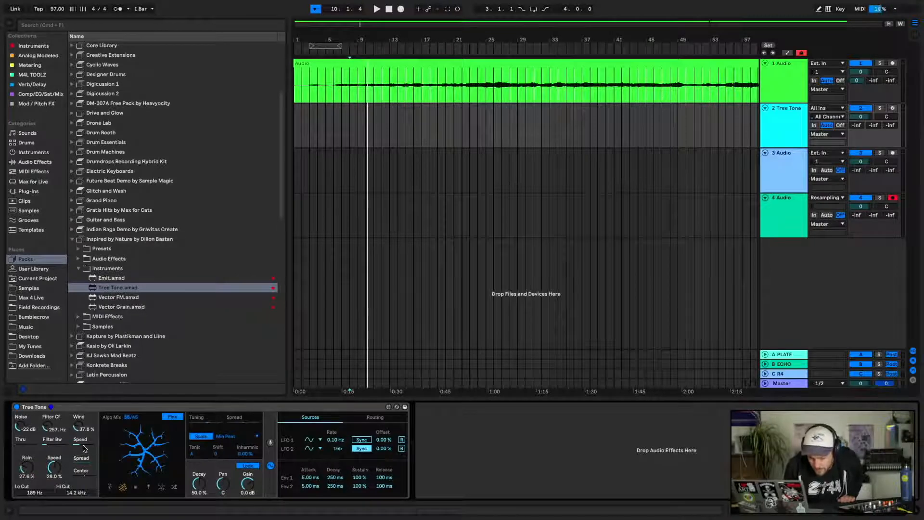
# Return the playback position to the song start and delete the fourth audio track
pyautogui.click(389, 10)
pyautogui.click(787, 210)
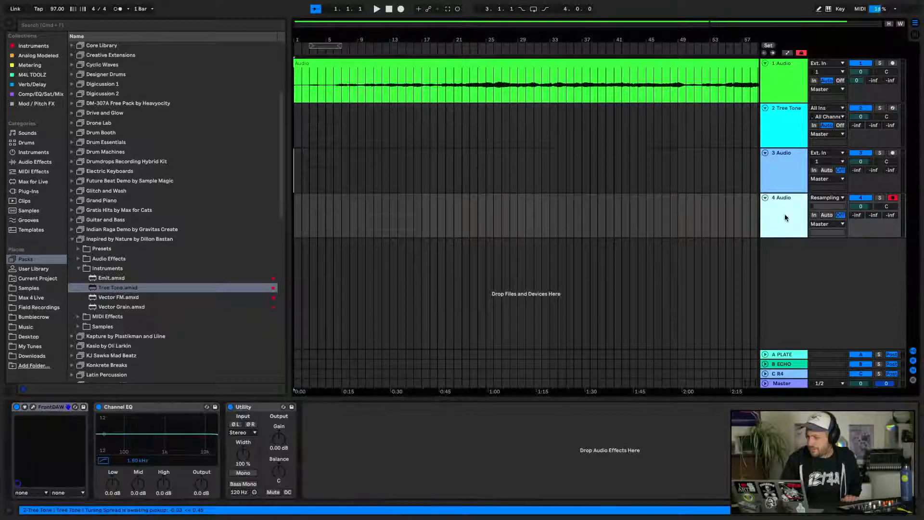
pyautogui.press('Delete')
# Arm the third audio track for recording and set its input to Resampling
pyautogui.click(892, 153)
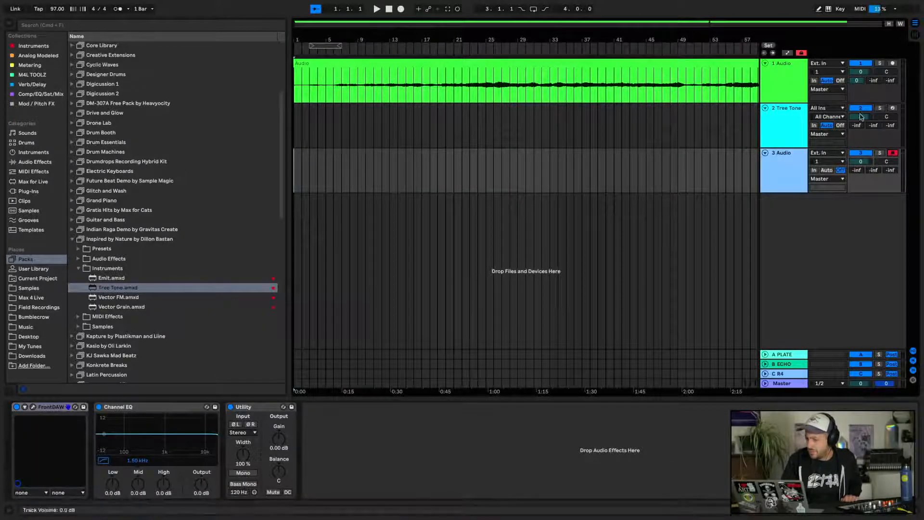
pyautogui.click(832, 158)
pyautogui.click(825, 177)
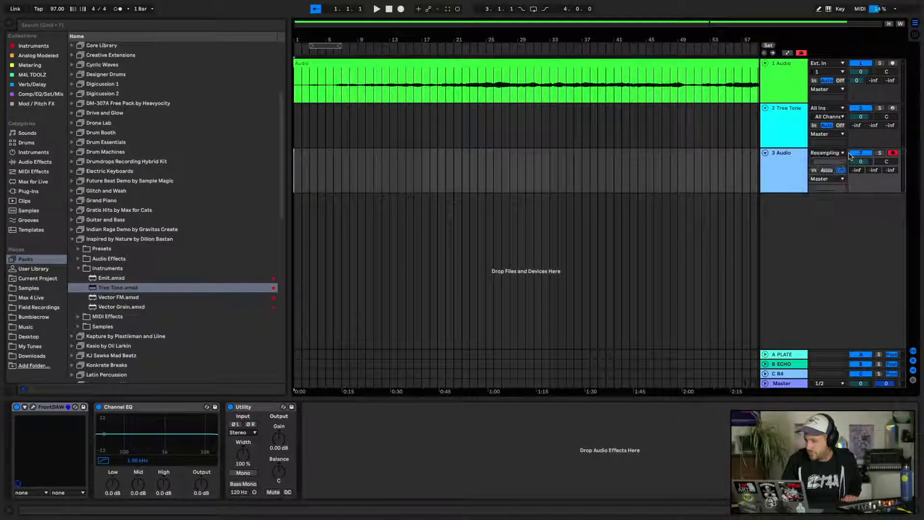
# Set the third audio track's input to 2-Tree Tone and the metronome count-in to 1 Bar
pyautogui.click(838, 154)
pyautogui.click(825, 194)
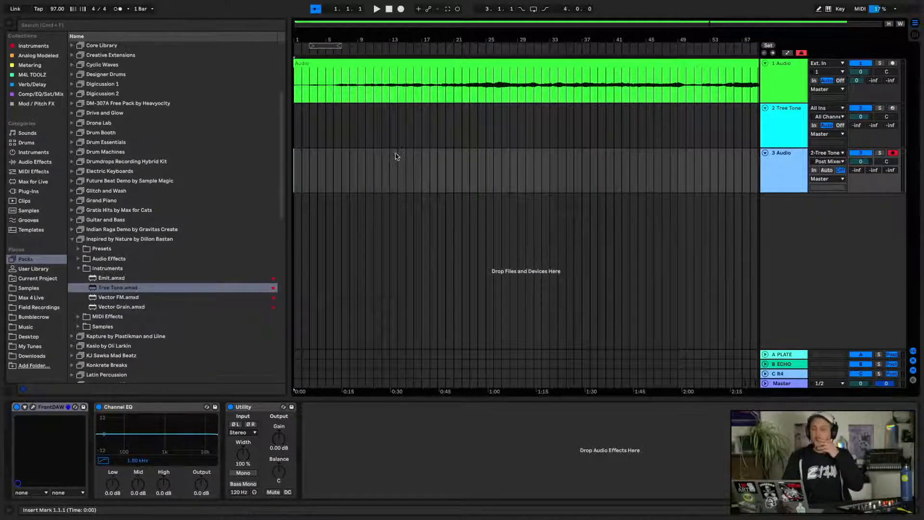
pyautogui.click(782, 130)
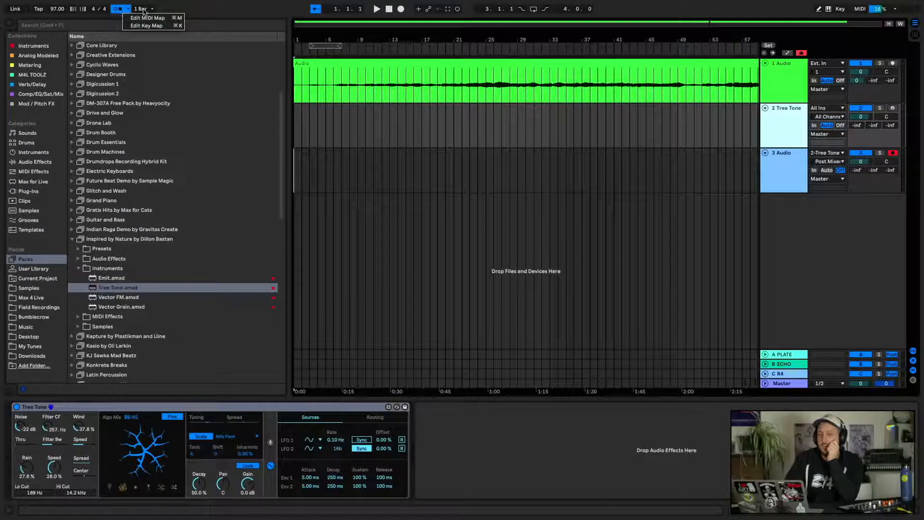
pyautogui.click(129, 10)
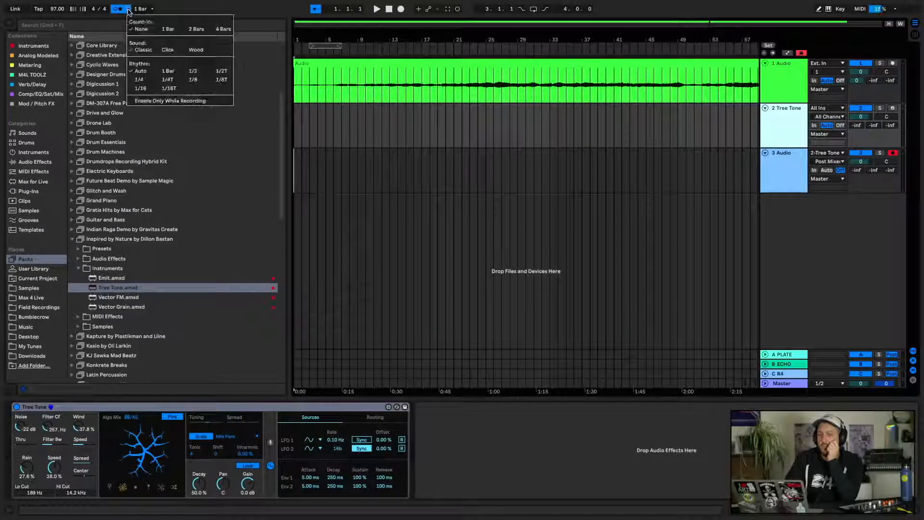
pyautogui.click(166, 30)
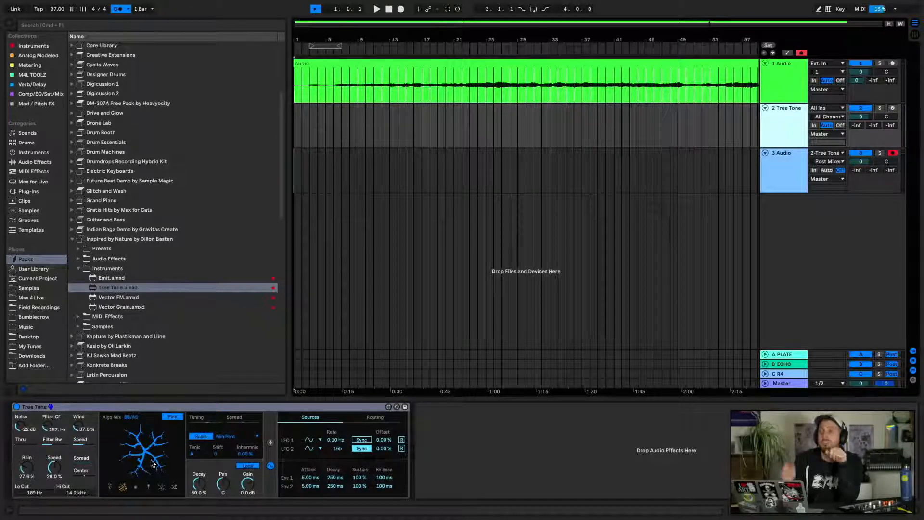
# Record the Tree Tone output onto the third audio track from the song start, regrowing the tree graphic during the take
pyautogui.click(161, 487)
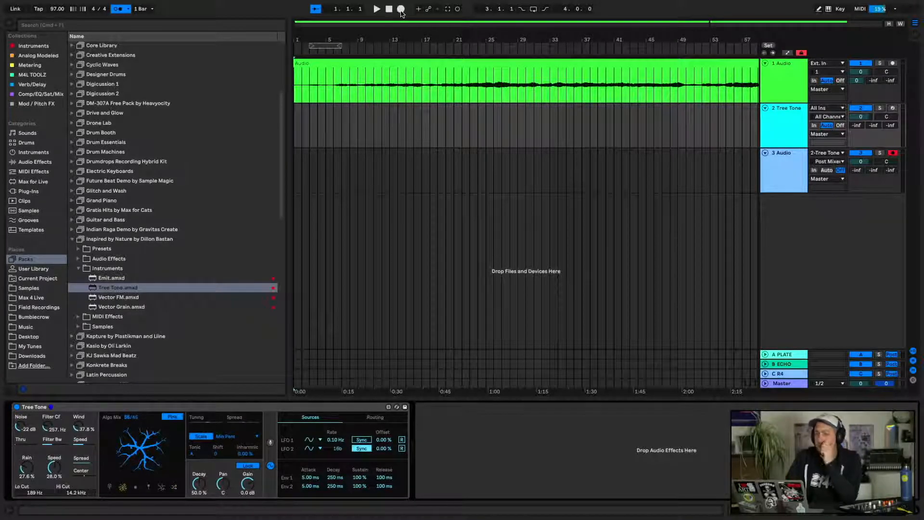
pyautogui.click(400, 10)
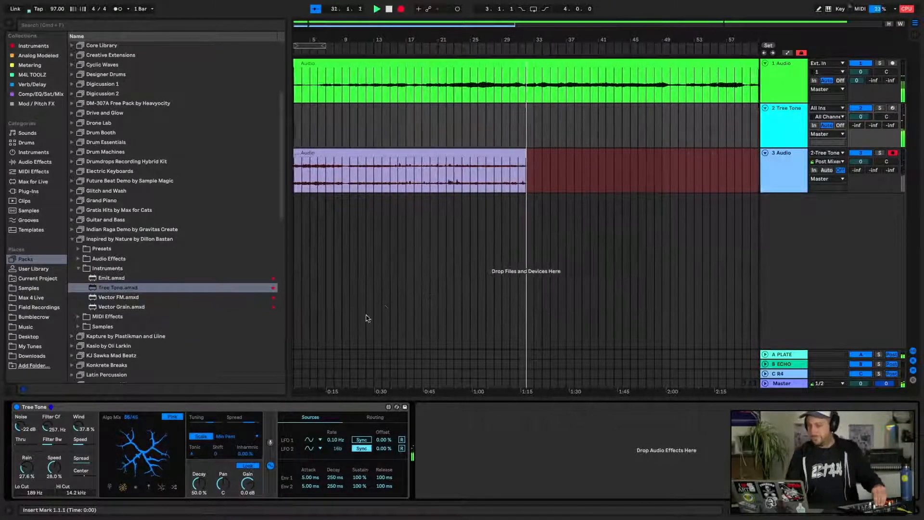
pyautogui.click(139, 452)
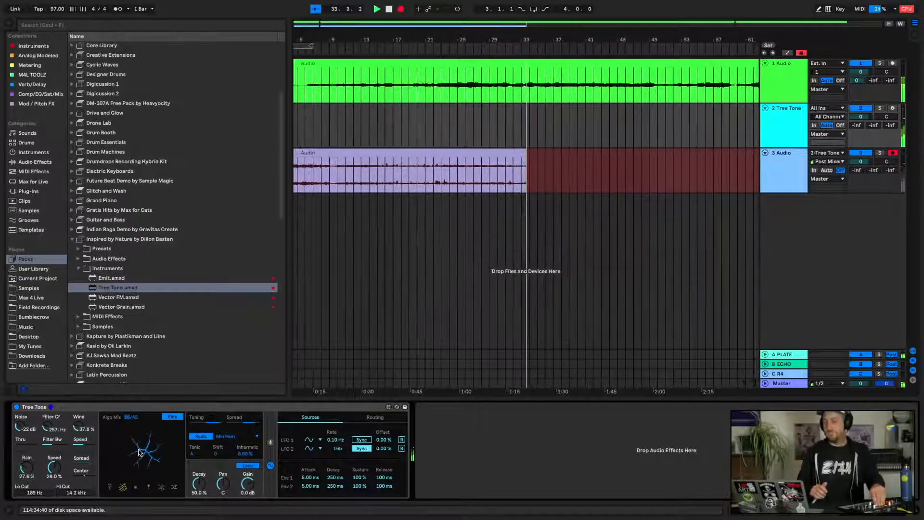
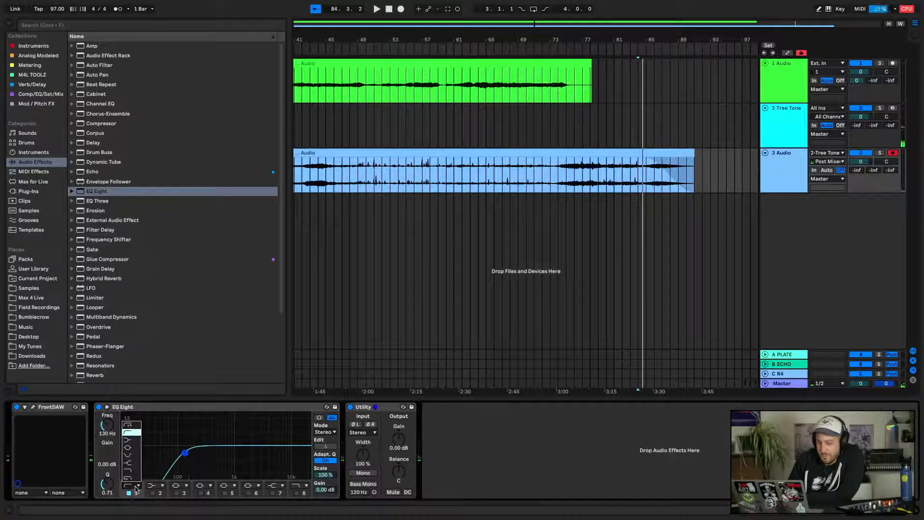
# Try the steepest low cut on EQ Eight's first band at 415 Hz on the recorded track during playback
pyautogui.click(137, 427)
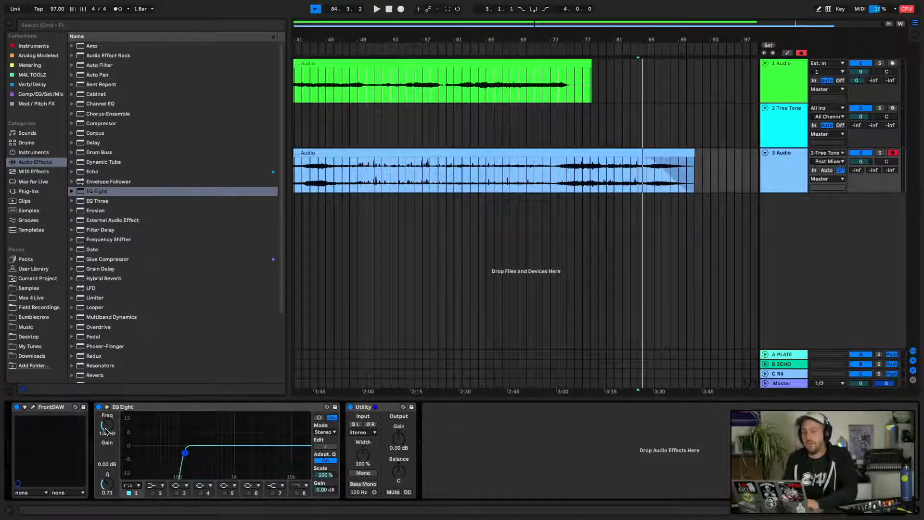
pyautogui.press('space')
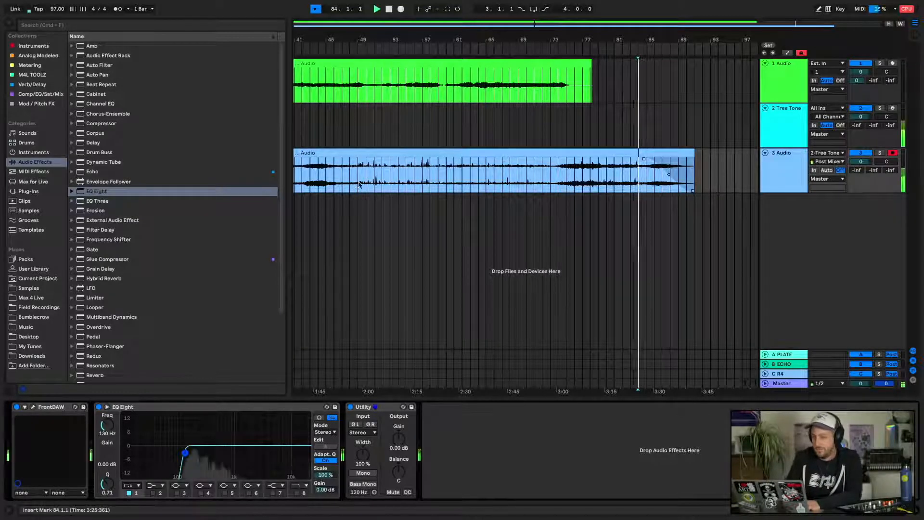
pyautogui.moveTo(103, 427); pyautogui.dragTo(104, 414)
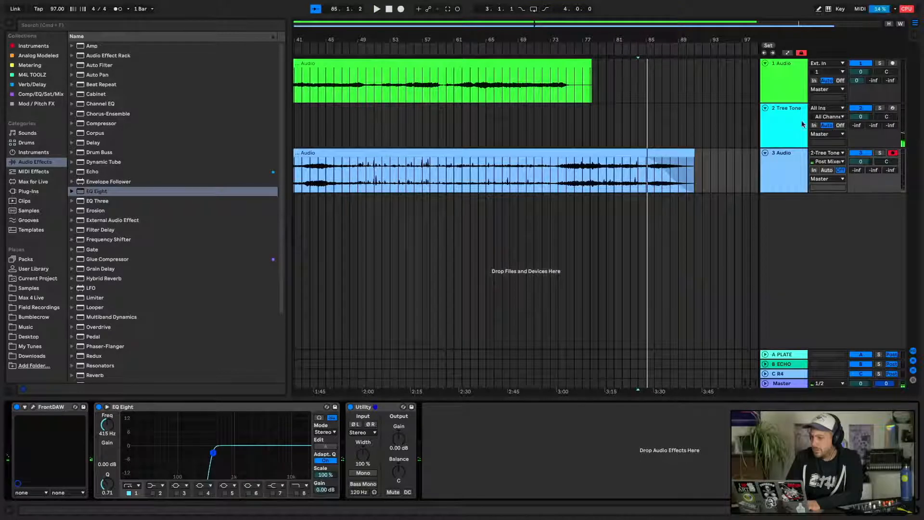
# Turn off the Tree Tone device and play back the recorded clip from bar 81
pyautogui.click(833, 140)
pyautogui.click(17, 407)
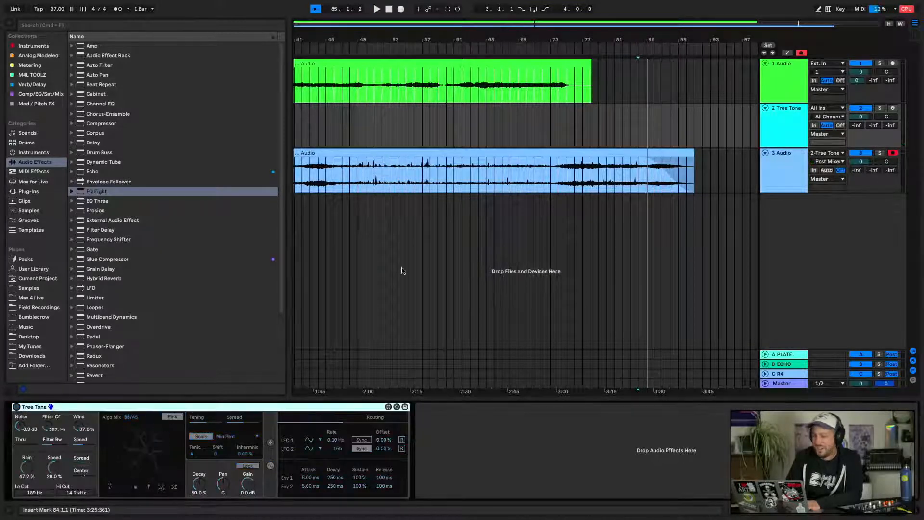
pyautogui.click(614, 172)
pyautogui.press('space')
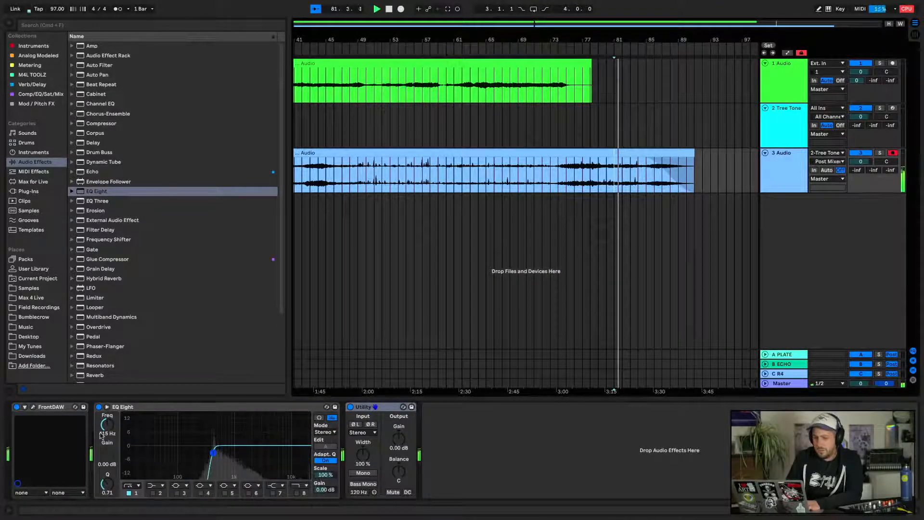
# Switch EQ Eight's first band to the gentler low cut and set its frequency to 255 Hz
pyautogui.moveTo(191, 452); pyautogui.dragTo(179, 453)
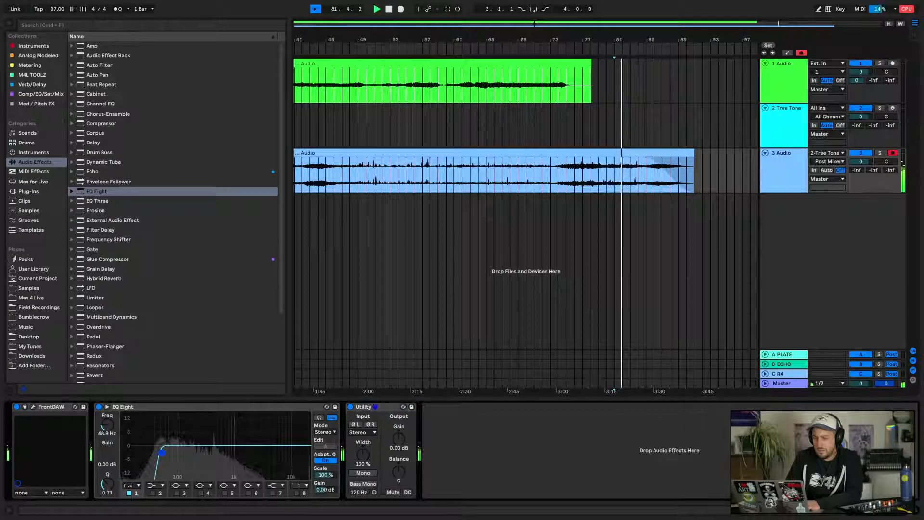
pyautogui.click(131, 485)
pyautogui.click(128, 432)
pyautogui.moveTo(178, 452); pyautogui.dragTo(214, 453)
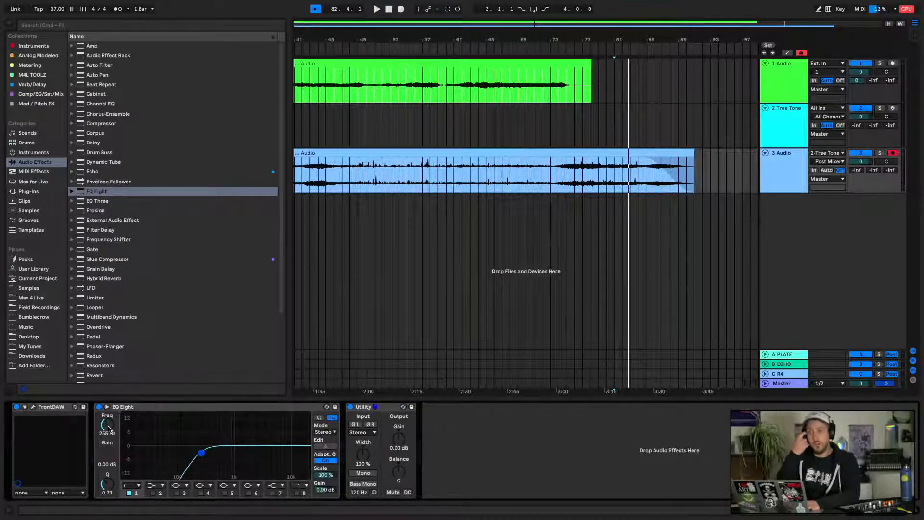
# Enable EQ Eight's second band as a steep low cut at 212 Hz while the recorded track plays
pyautogui.press('space')
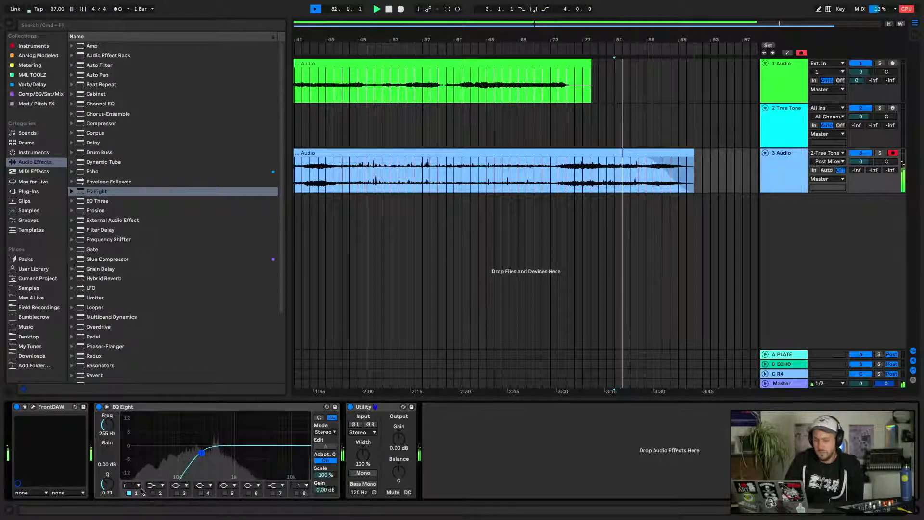
pyautogui.click(157, 486)
pyautogui.click(154, 424)
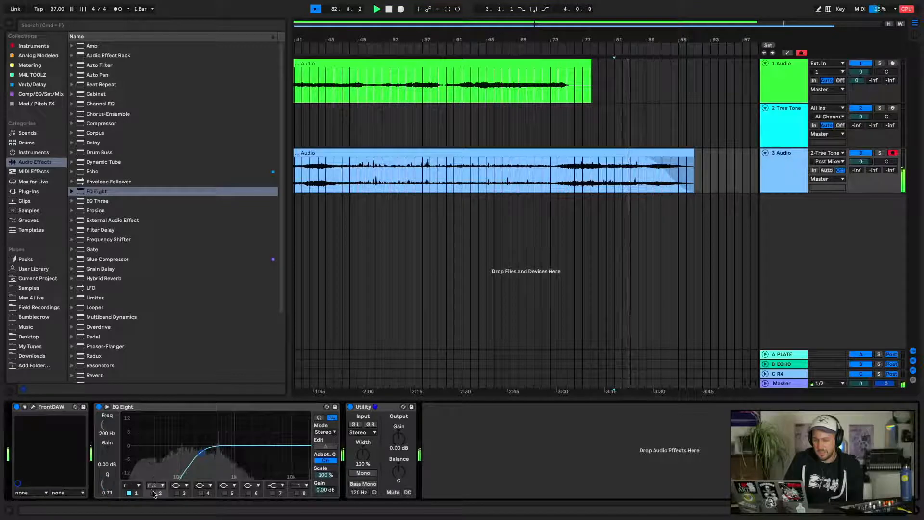
pyautogui.click(153, 493)
pyautogui.moveTo(105, 424)
pyautogui.mouseDown()
pyautogui.moveTo(105, 436)
pyautogui.moveTo(105, 424)
pyautogui.mouseUp()
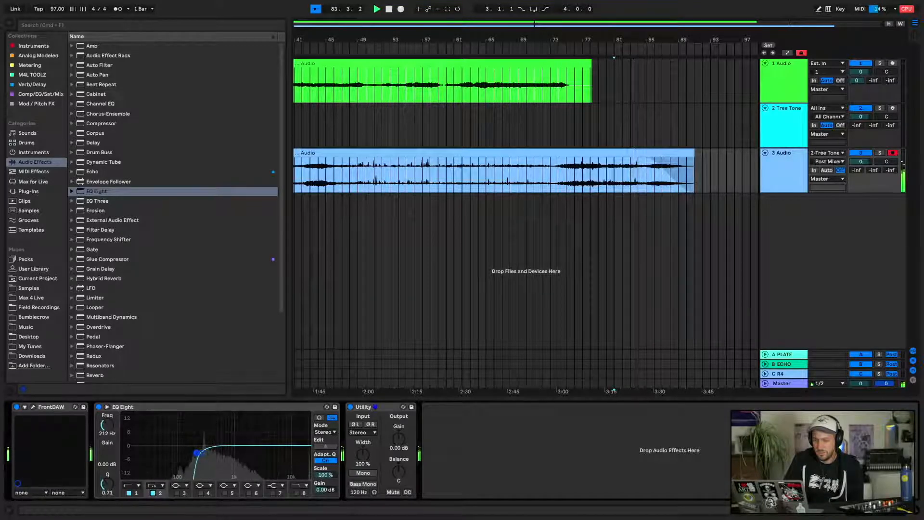
# Extend the recorded clip's fade-out to start at about bar 82, and trim the clip's end to bar 90
pyautogui.click(918, 514)
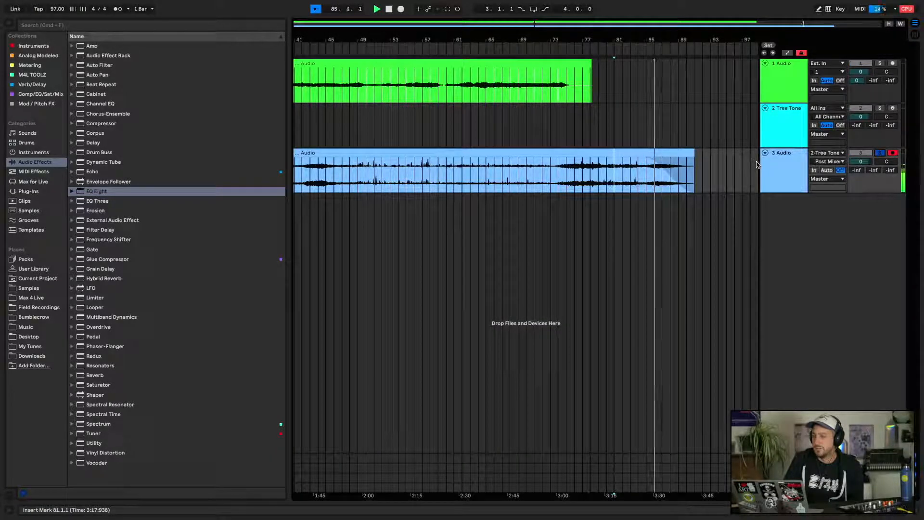
pyautogui.moveTo(693, 153); pyautogui.dragTo(621, 160)
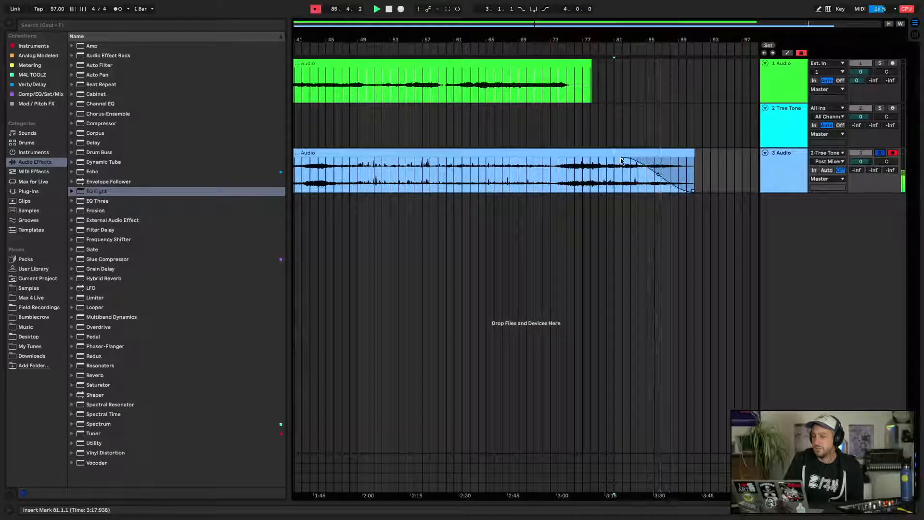
pyautogui.moveTo(693, 154); pyautogui.dragTo(684, 154)
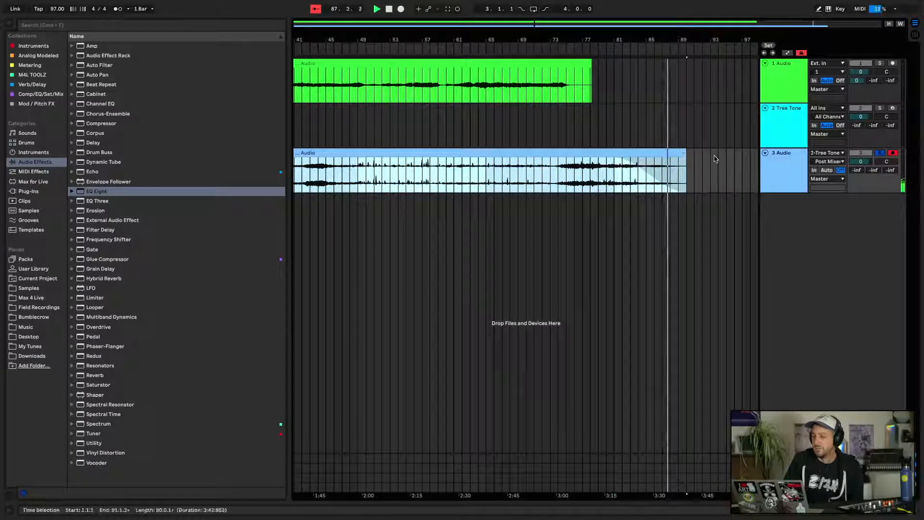
pyautogui.click(879, 155)
pyautogui.press('space')
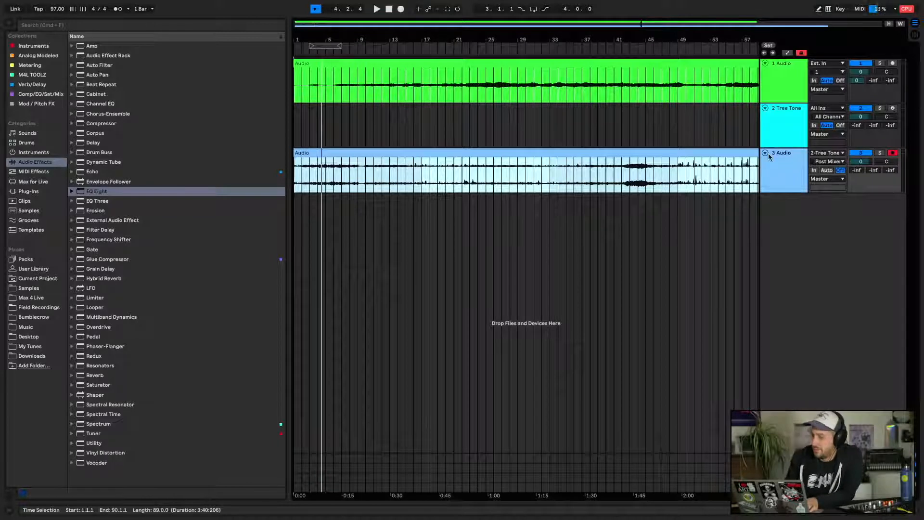
# Move the recorded audio track above the Tree Tone track and raise its send to the A PLATE return to -2.5 dB
pyautogui.moveTo(783, 154); pyautogui.dragTo(783, 106)
pyautogui.click(470, 94)
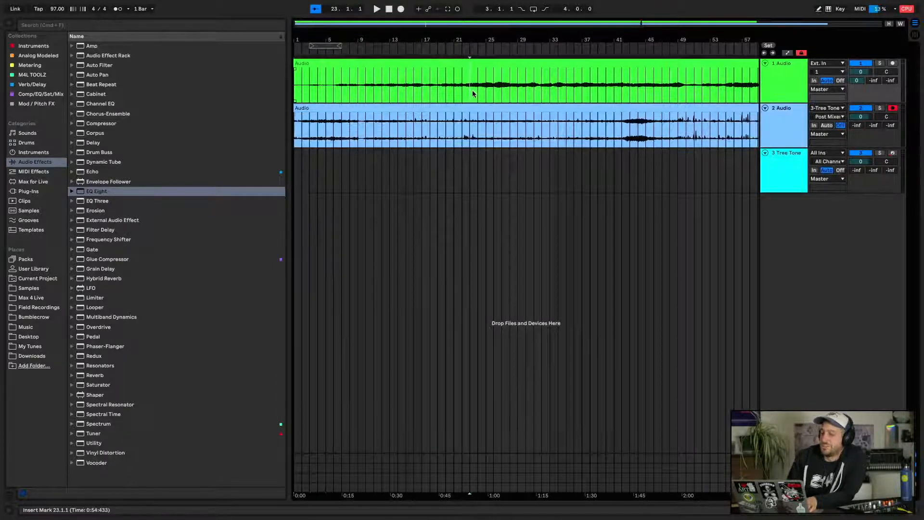
pyautogui.press('space')
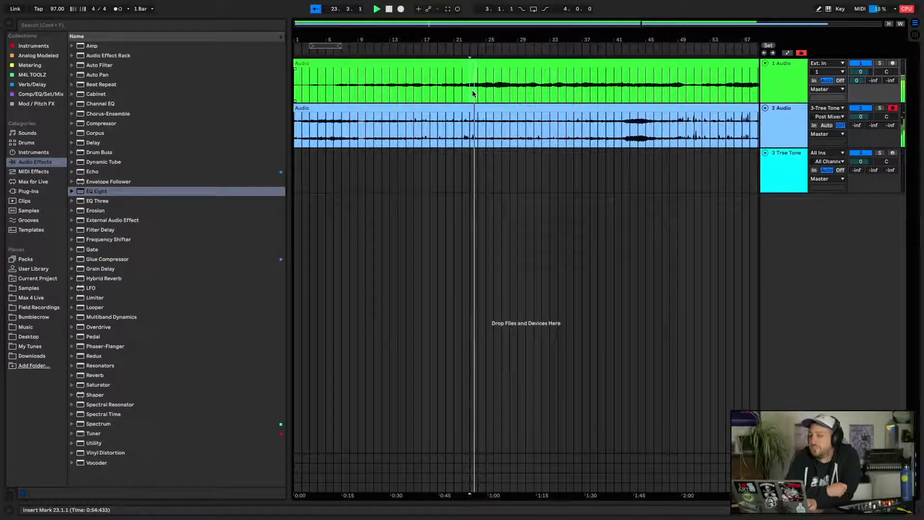
pyautogui.moveTo(860, 129); pyautogui.dragTo(860, 126)
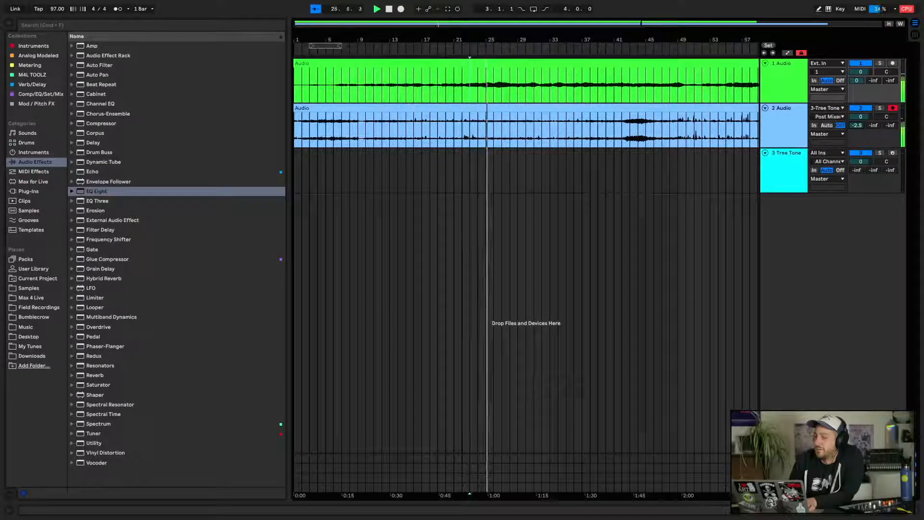
# Add a Hybrid Reverb after Little Plate on the A PLATE return track
pyautogui.doubleClick(782, 458)
pyautogui.press('space')
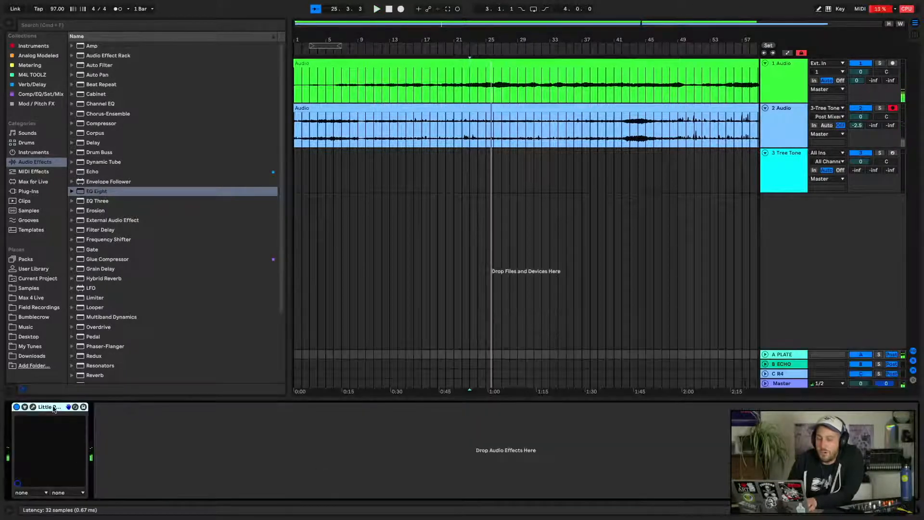
pyautogui.click(29, 182)
pyautogui.click(30, 191)
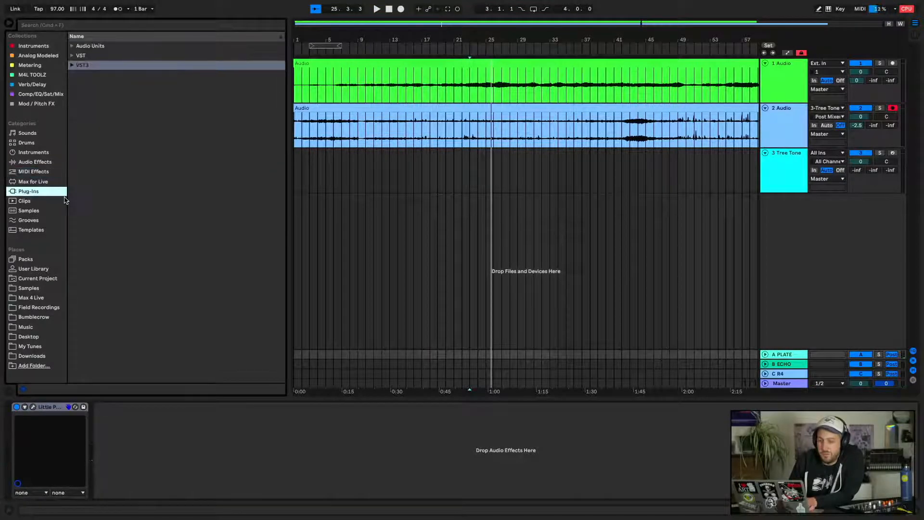
pyautogui.click(35, 163)
pyautogui.scroll(-3, 142, 161)
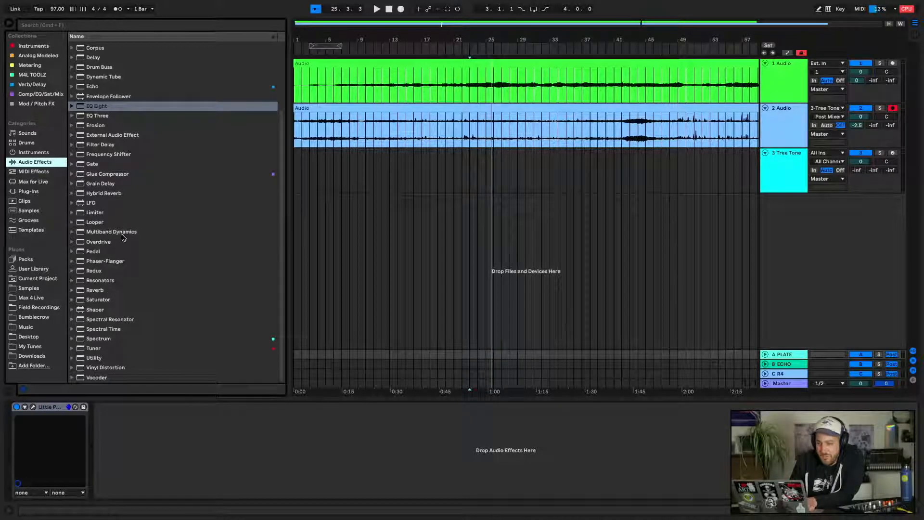
pyautogui.moveTo(108, 196); pyautogui.dragTo(120, 435)
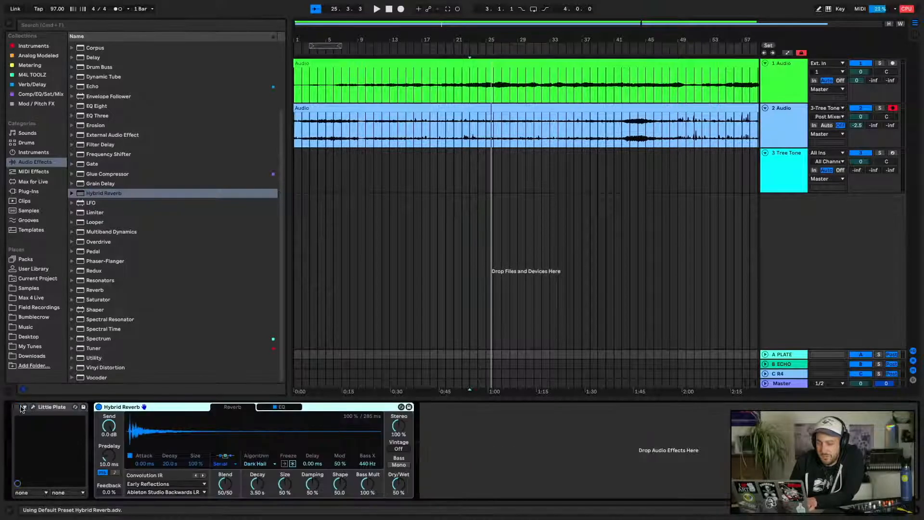
# Set Hybrid Reverb's convolution category to Springs, with Stereo at 130% and Dry/Wet at 100%
pyautogui.click(160, 484)
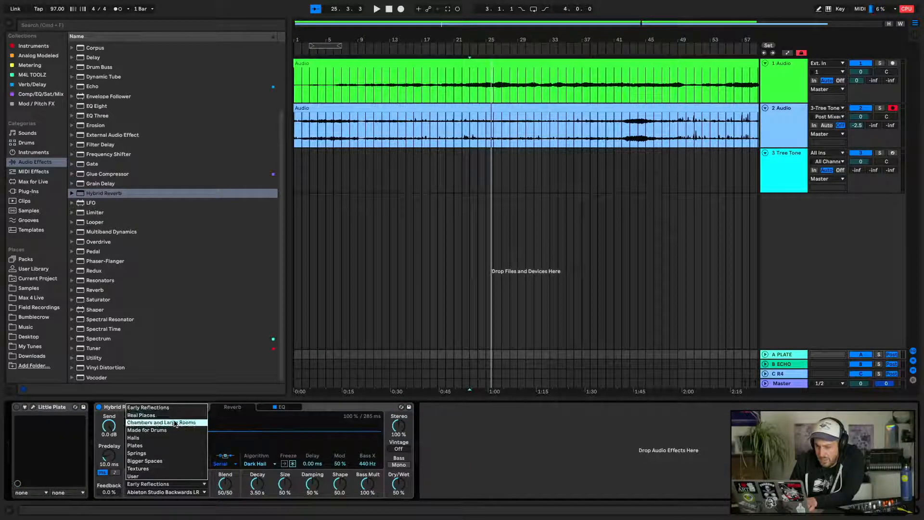
pyautogui.click(169, 454)
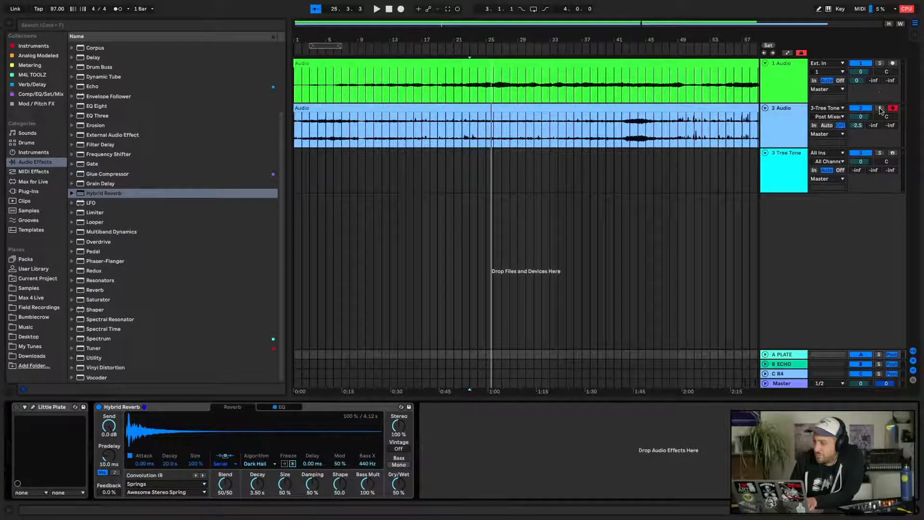
pyautogui.press('space')
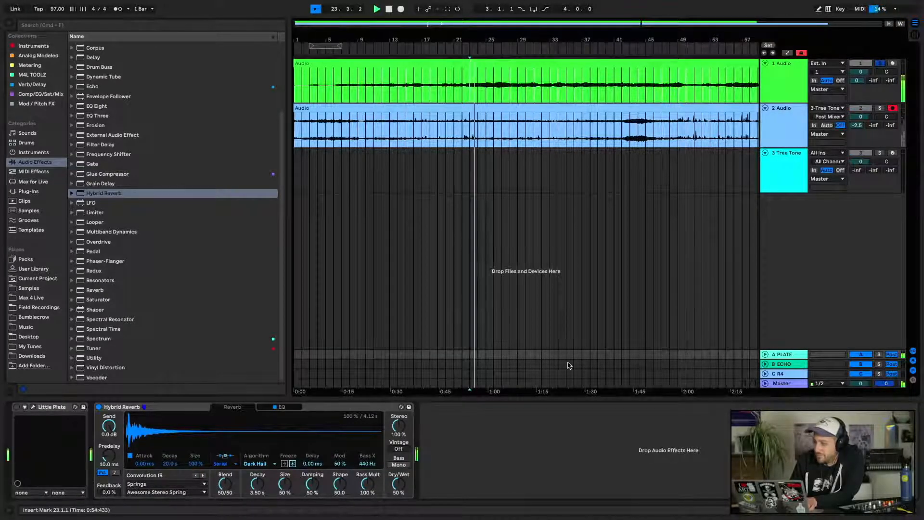
pyautogui.moveTo(402, 491); pyautogui.dragTo(399, 412)
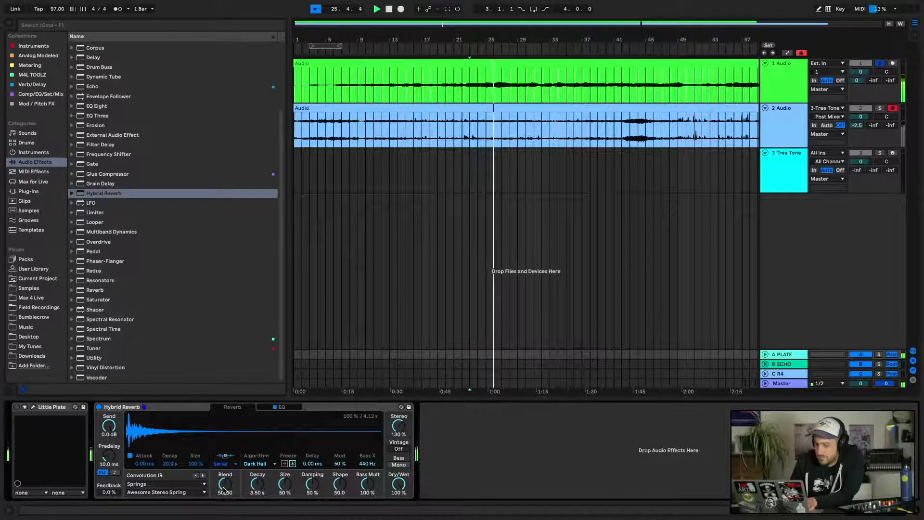
# Set Hybrid Reverb's Blend to 87/13 and its algorithm to Tides
pyautogui.moveTo(224, 490); pyautogui.dragTo(231, 489)
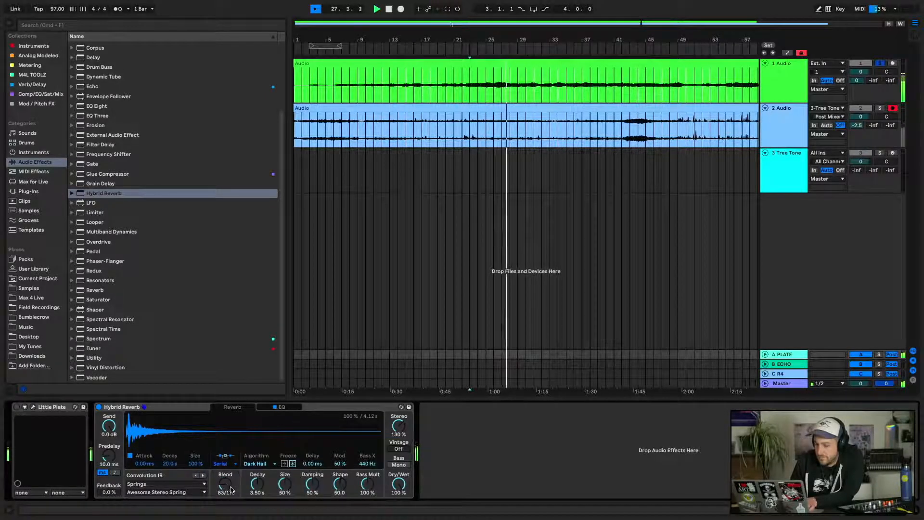
pyautogui.click(262, 465)
pyautogui.click(258, 494)
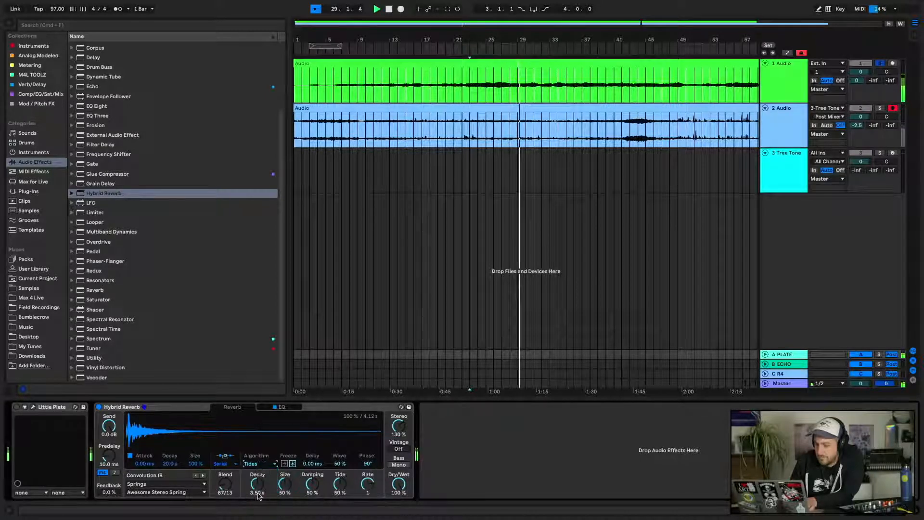
# Change Hybrid Reverb's algorithm to Quartz, its Blend to 68/32 and the convolution Attack to 1.89 ms
pyautogui.click(262, 464)
pyautogui.click(255, 478)
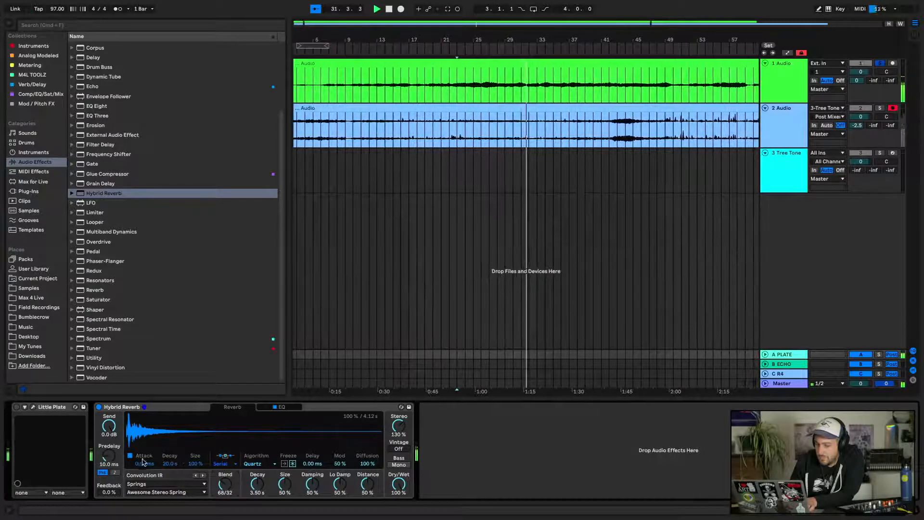
pyautogui.moveTo(144, 464); pyautogui.dragTo(144, 455)
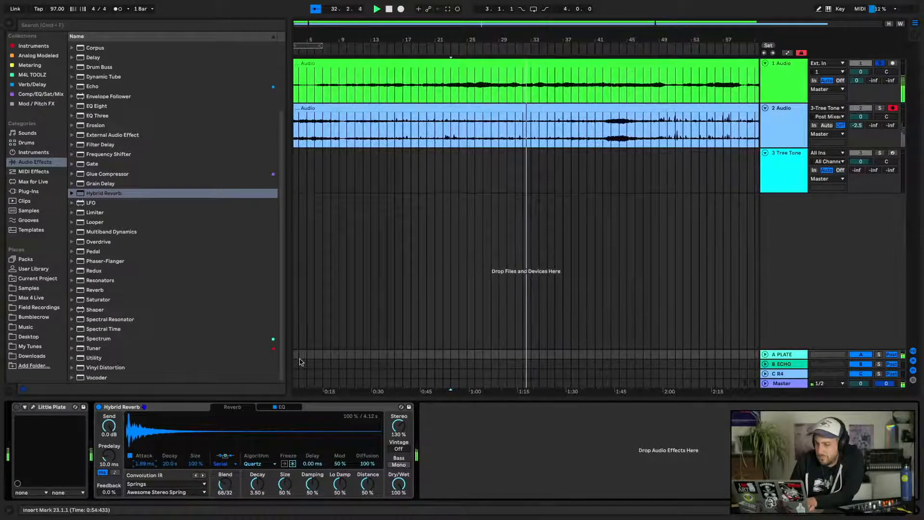
# Delete the C R4 return track
pyautogui.click(536, 137)
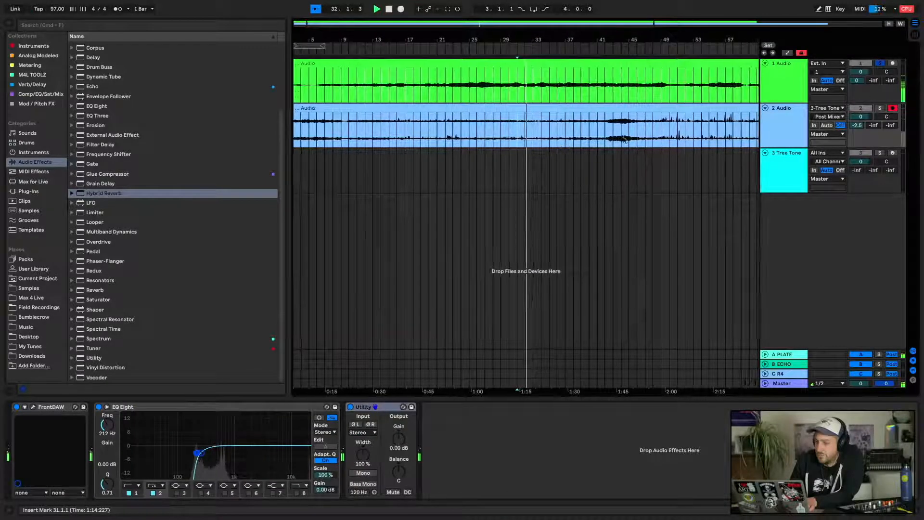
pyautogui.click(789, 354)
pyautogui.click(787, 375)
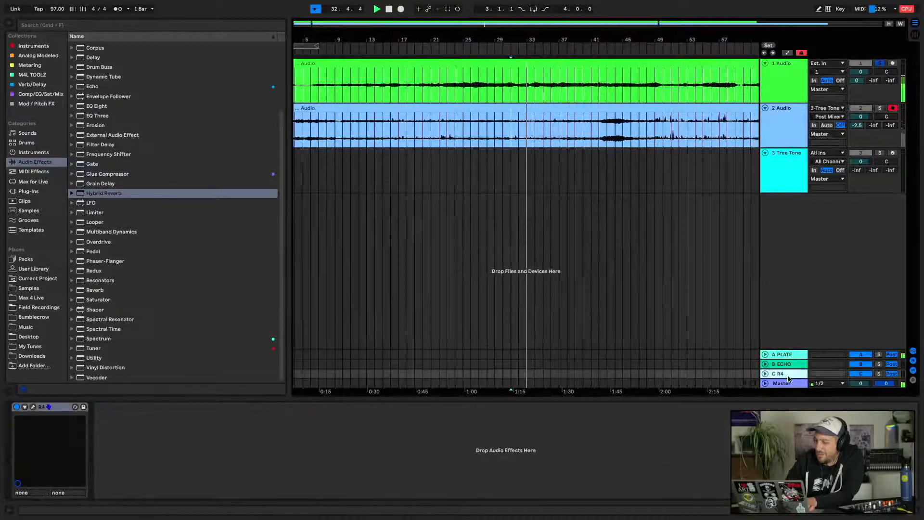
pyautogui.press('Delete')
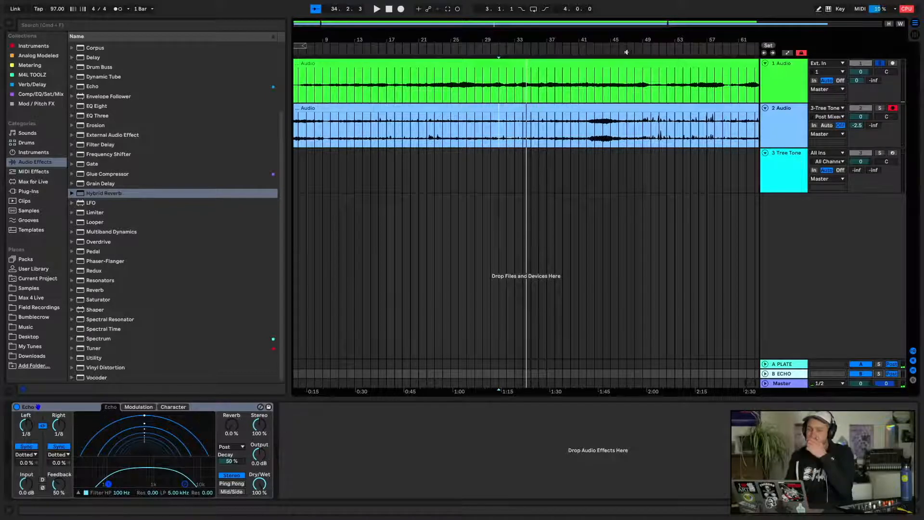
# During playback, set the A PLATE send to 0 dB on the recorded Tree Tone audio track and -4.7 dB on the first audio track
pyautogui.press('space')
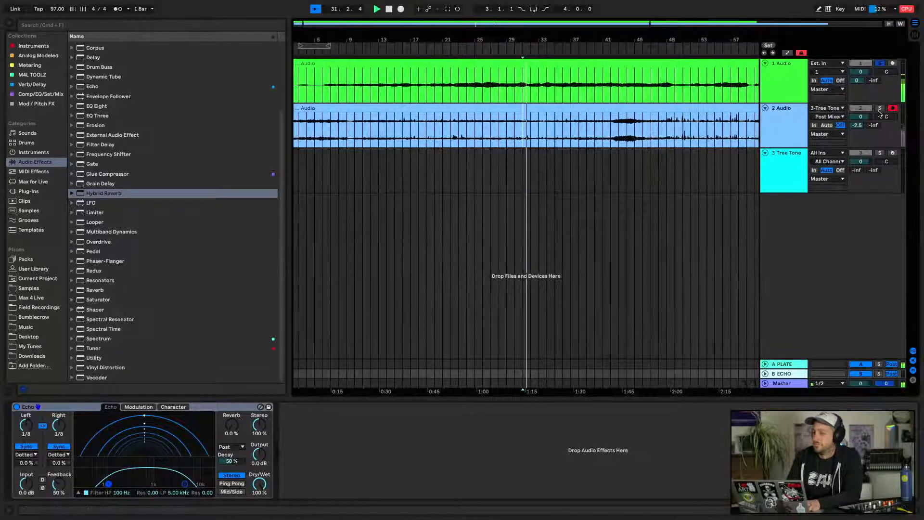
pyautogui.click(880, 108)
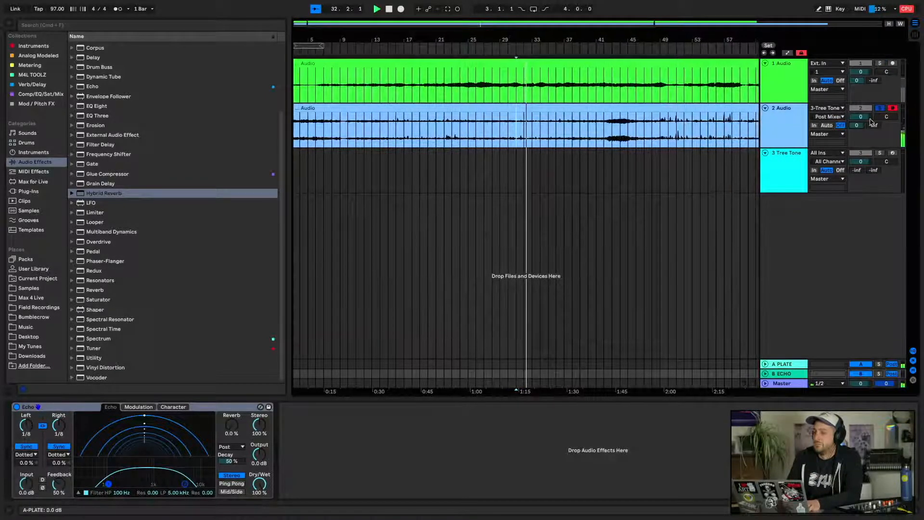
pyautogui.click(880, 108)
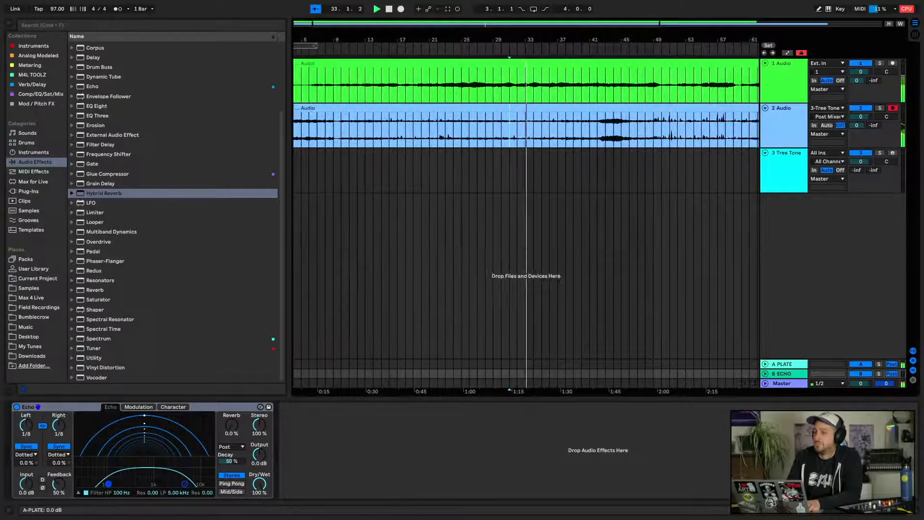
pyautogui.moveTo(856, 80); pyautogui.dragTo(856, 89)
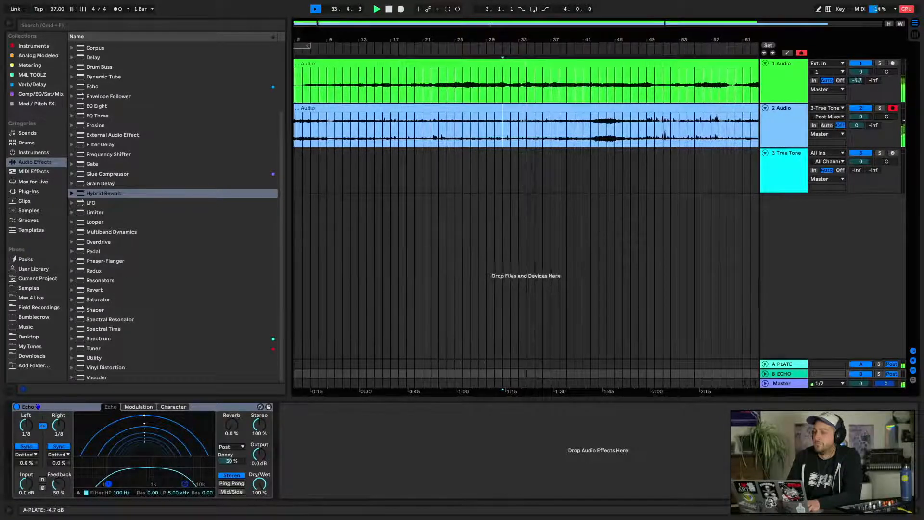
pyautogui.press('super+alt+b')
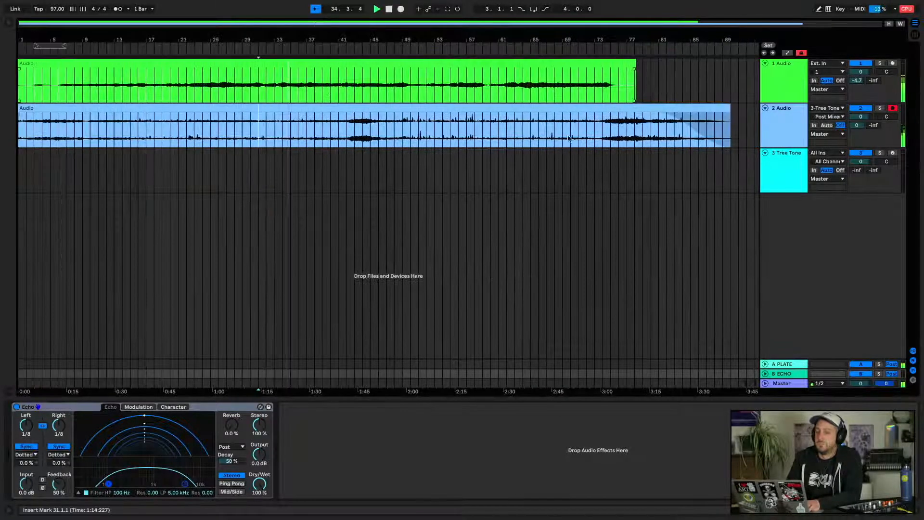
pyautogui.moveTo(601, 37); pyautogui.dragTo(601, 27)
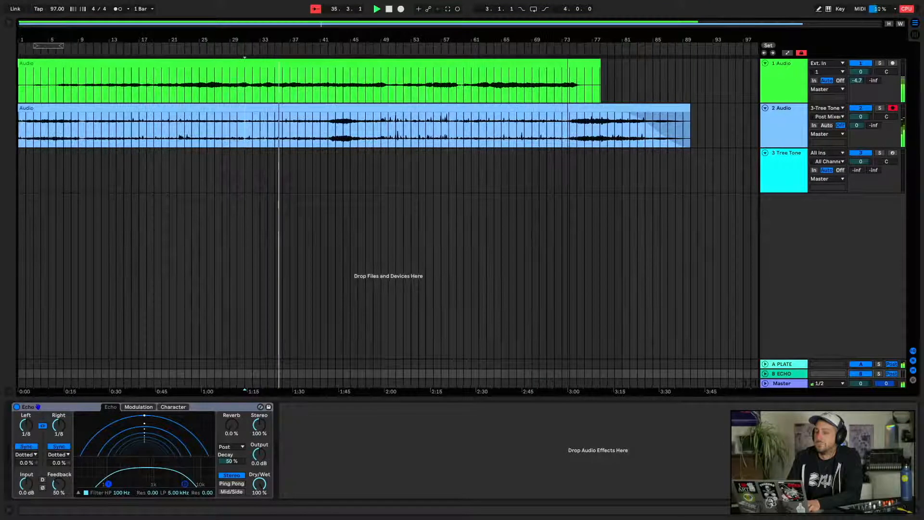
pyautogui.click(9, 23)
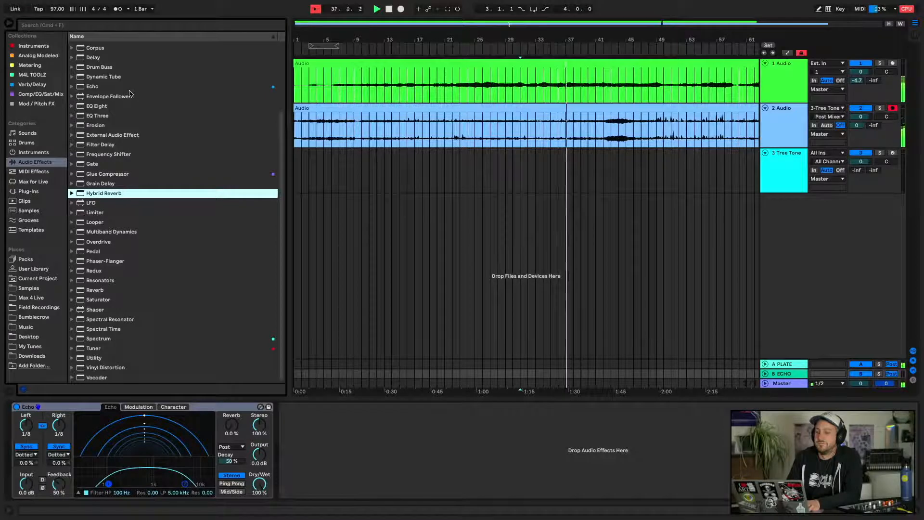
# Find and select the Vector Grain instrument in the Inspired by Nature by Dillon Bastan pack
pyautogui.click(36, 192)
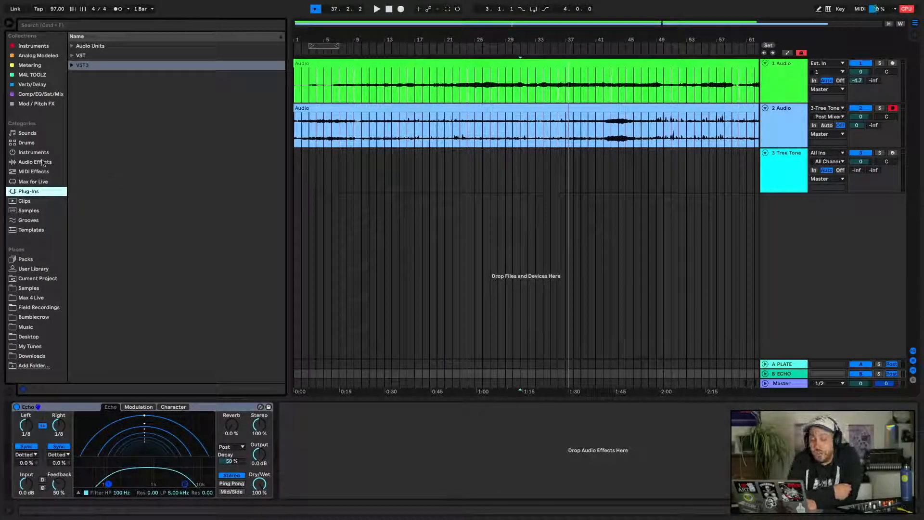
pyautogui.click(34, 288)
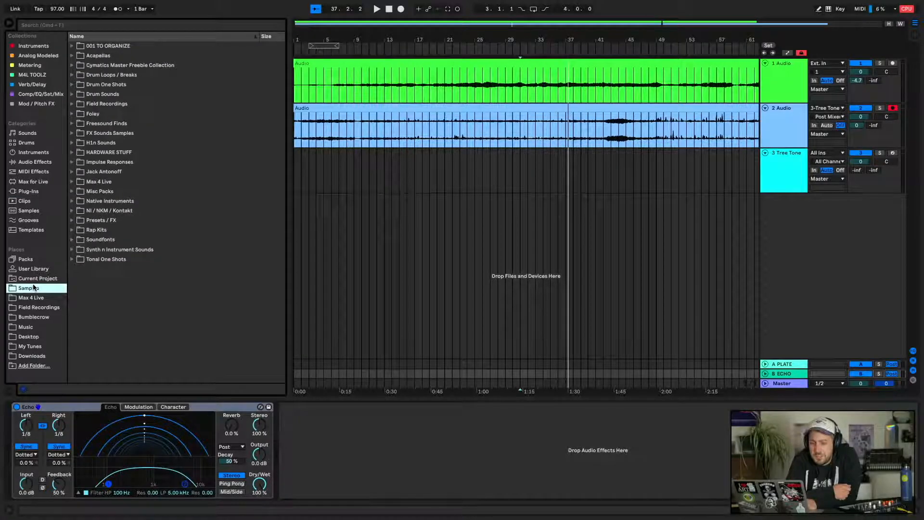
pyautogui.click(32, 183)
pyautogui.click(45, 260)
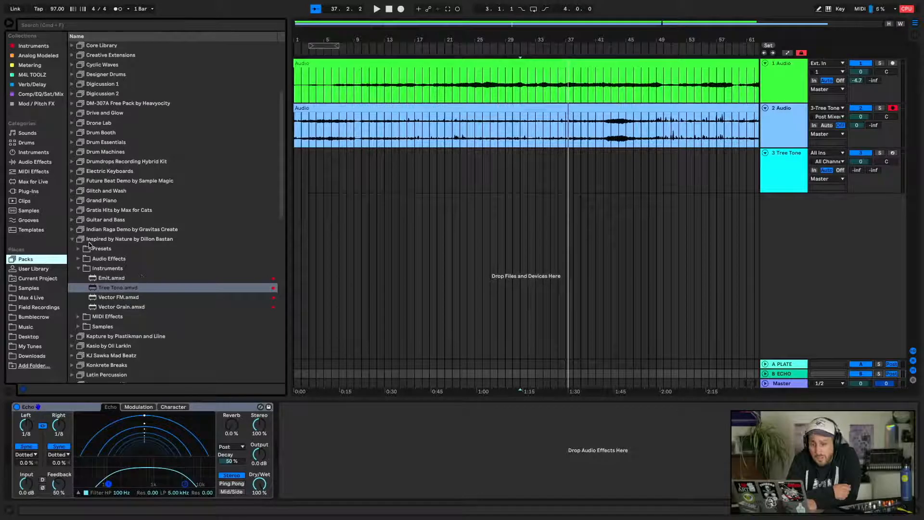
pyautogui.click(133, 307)
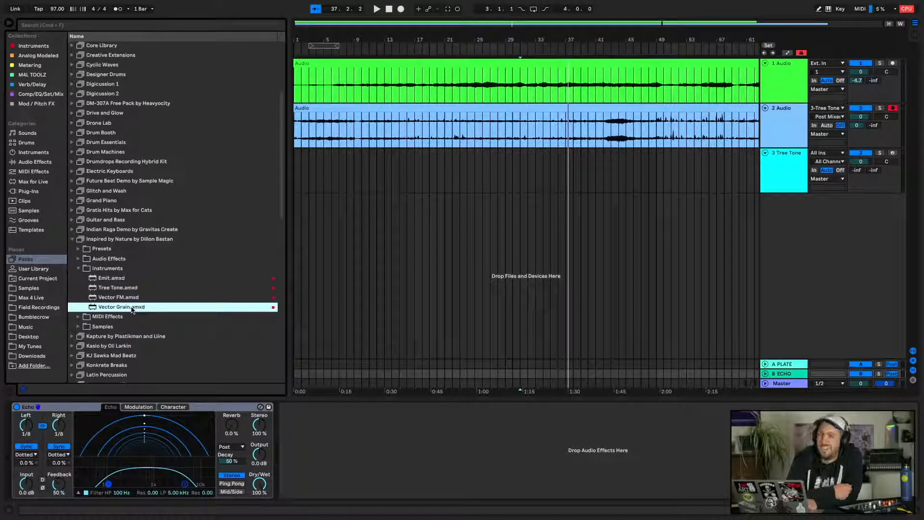
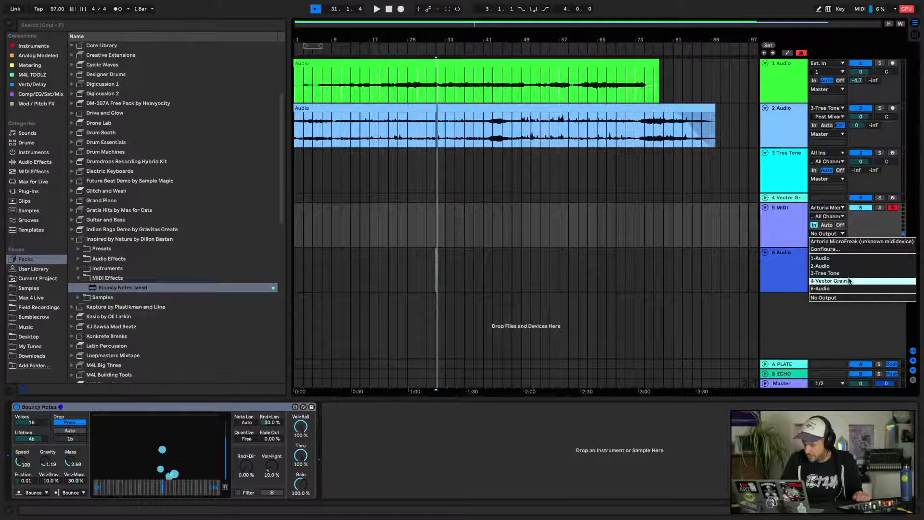
# Add an External Instrument after Bouncy Notes on the MIDI track and send its MIDI to the Arturia MicroFreak on Ch. 1
pyautogui.click(771, 269)
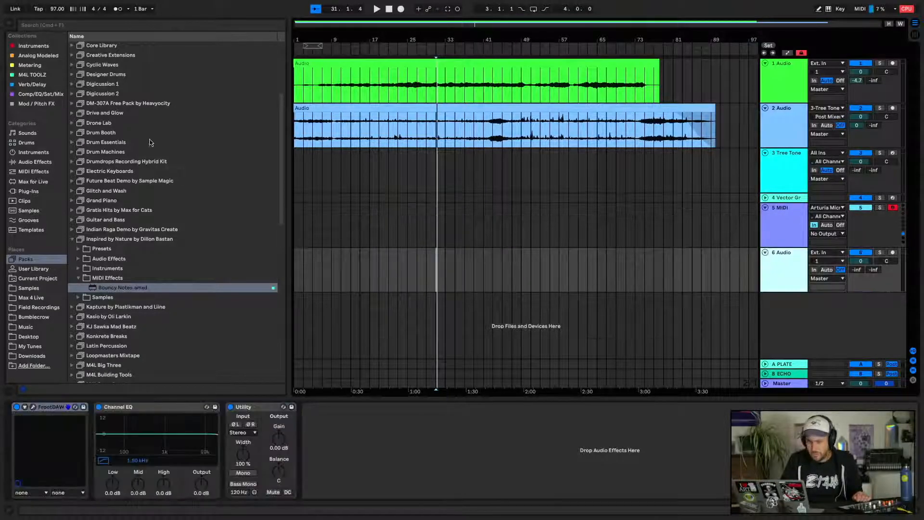
pyautogui.click(41, 66)
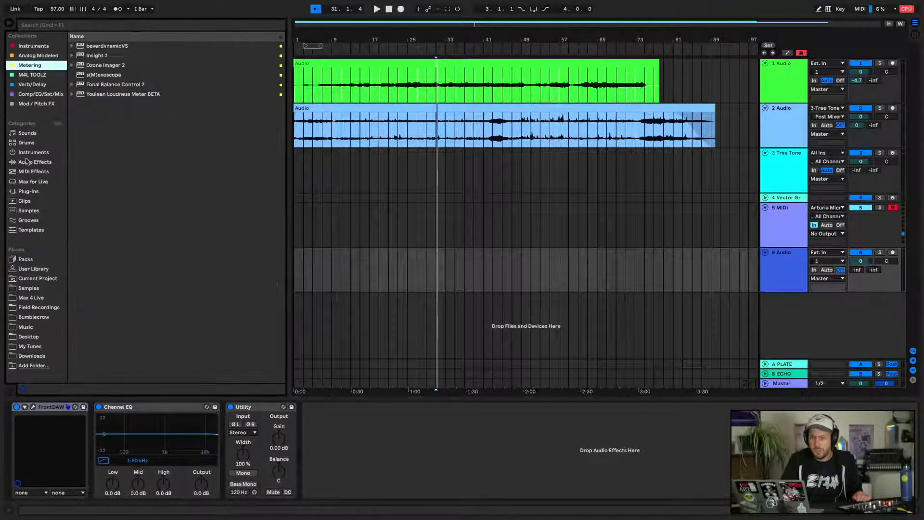
pyautogui.click(39, 161)
pyautogui.click(48, 153)
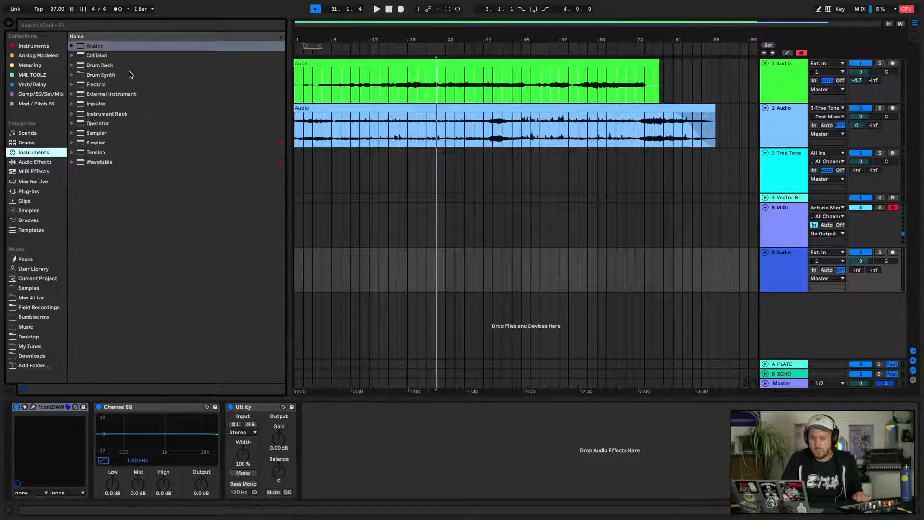
pyautogui.moveTo(136, 95); pyautogui.dragTo(794, 228)
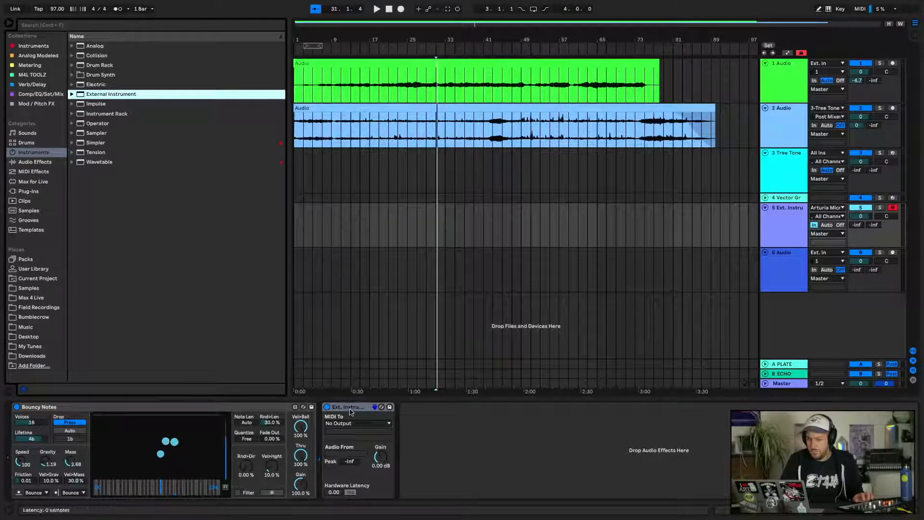
pyautogui.click(357, 423)
pyautogui.click(359, 434)
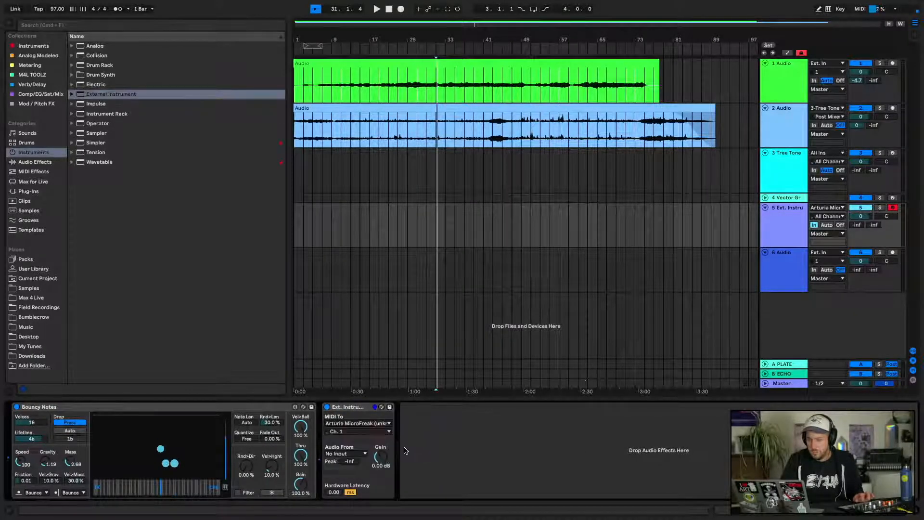
# Set External Instrument's audio source to input 1 and its track's monitoring to In
pyautogui.click(784, 270)
pyautogui.click(833, 260)
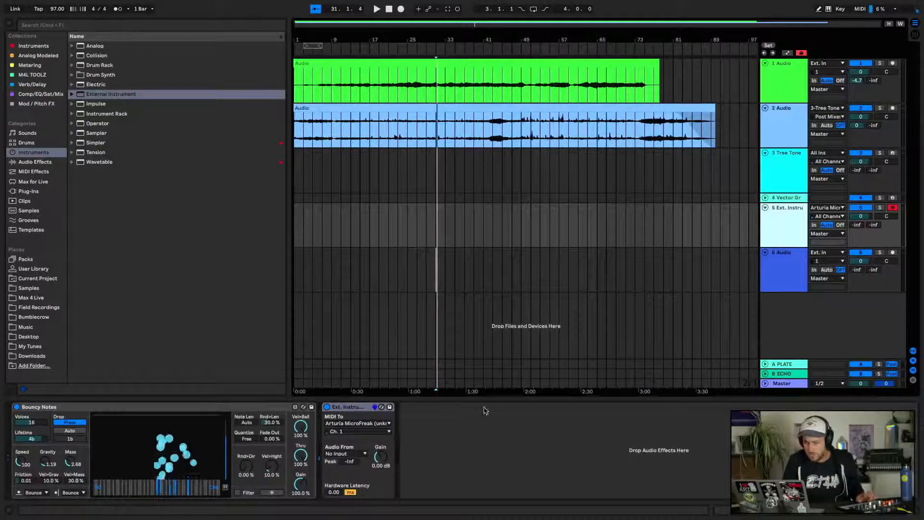
pyautogui.click(364, 453)
pyautogui.click(342, 468)
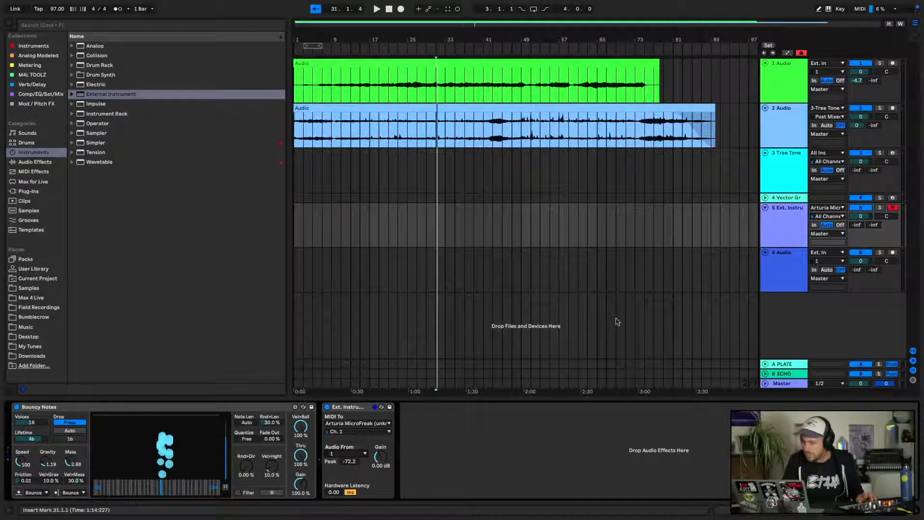
pyautogui.click(814, 225)
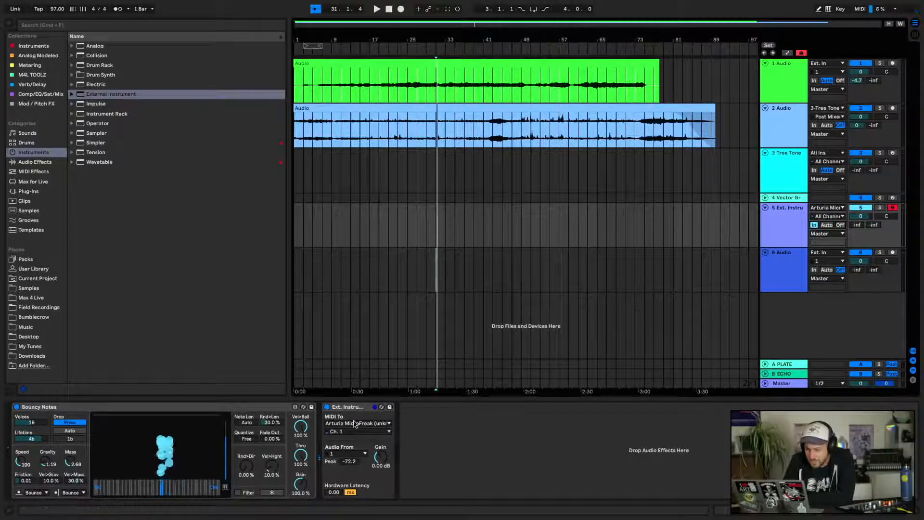
# Check the Arturia MicroFreak's MIDI port settings in the preferences
pyautogui.press('super+comma')
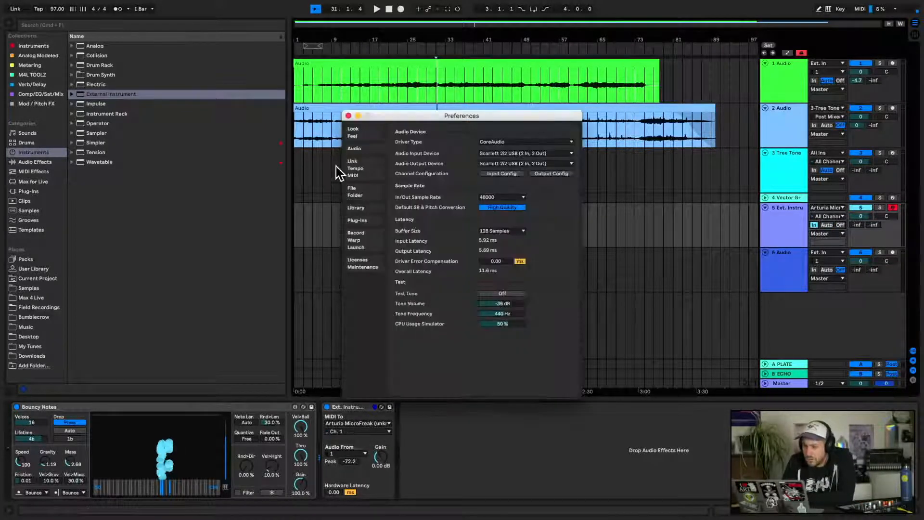
pyautogui.click(378, 171)
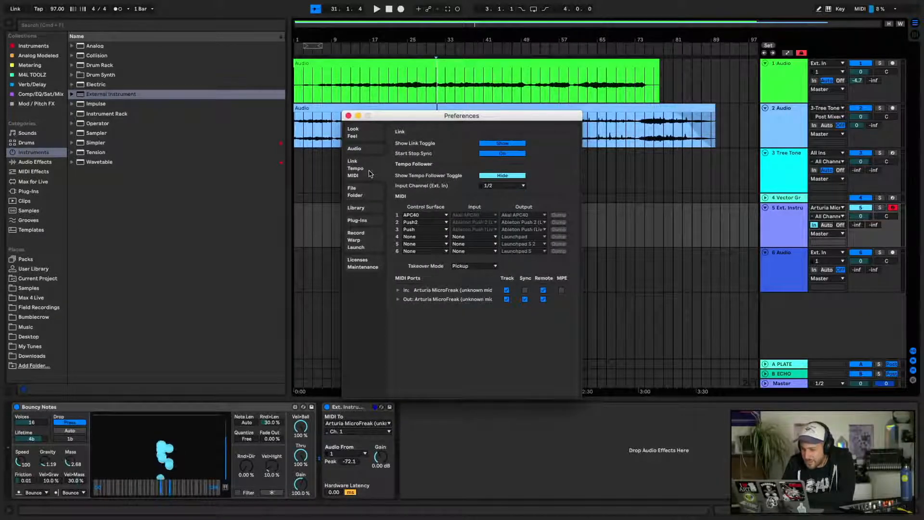
pyautogui.click(348, 116)
# Set the 6 Audio track's monitoring to Auto and mute that track, leaving the External Instrument track selected
pyautogui.click(840, 269)
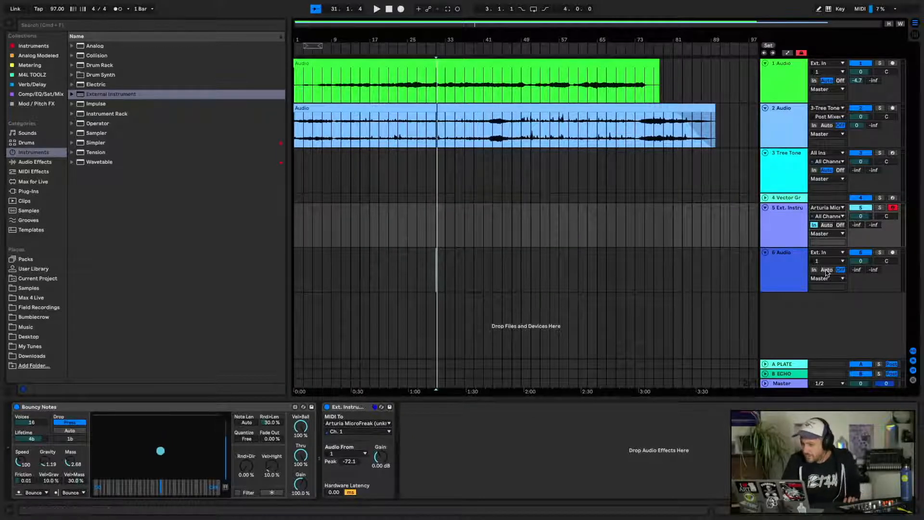
pyautogui.click(893, 252)
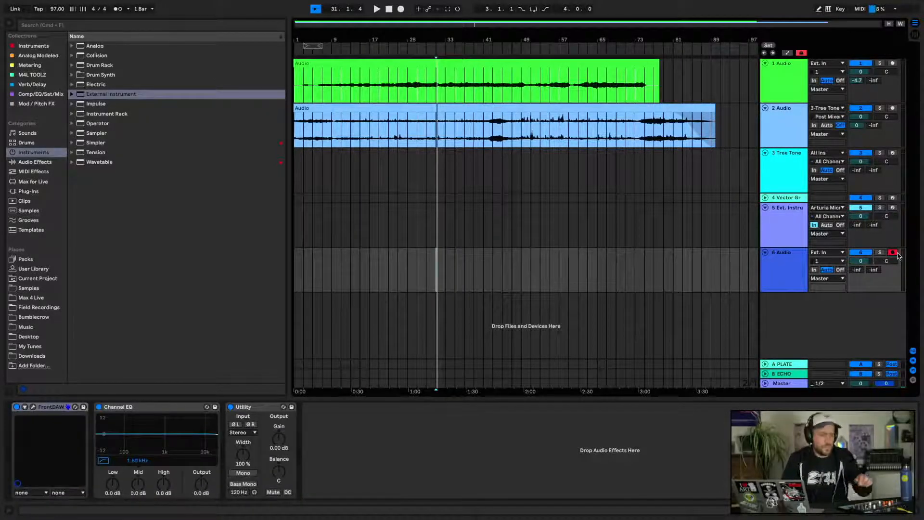
pyautogui.click(862, 253)
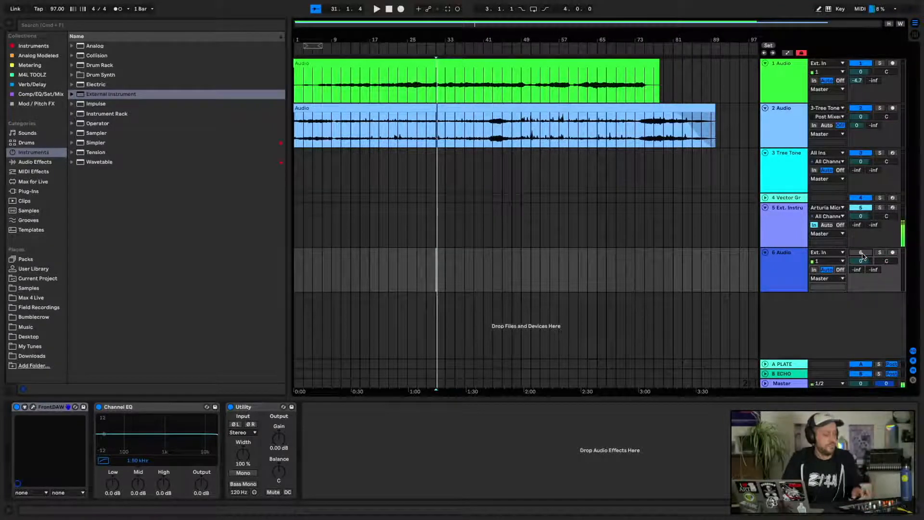
pyautogui.click(815, 236)
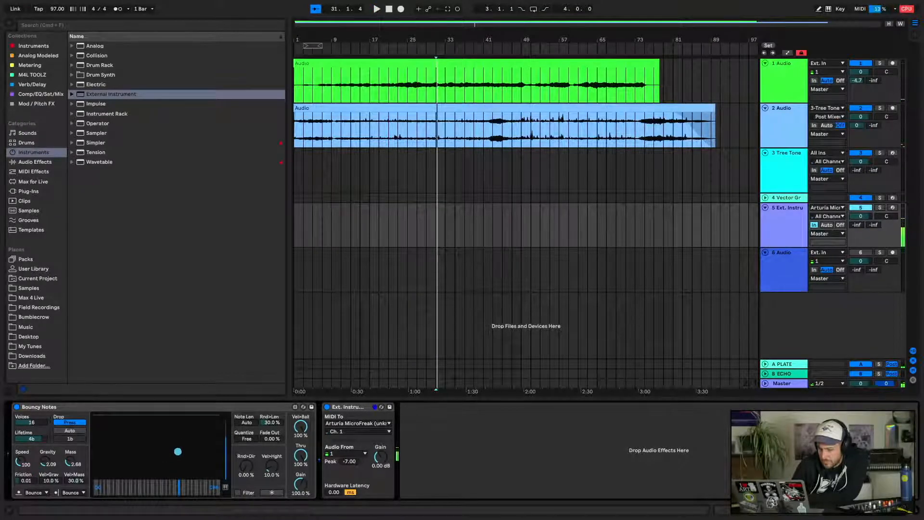
# Set Bouncy Notes' Quantize to 32n and its scale to Minor
pyautogui.moveTo(246, 422); pyautogui.dragTo(247, 448)
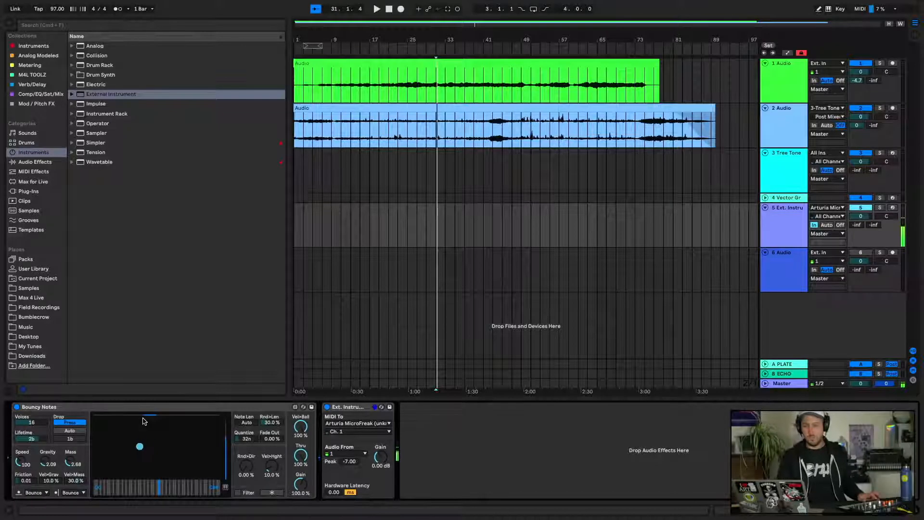
pyautogui.click(225, 487)
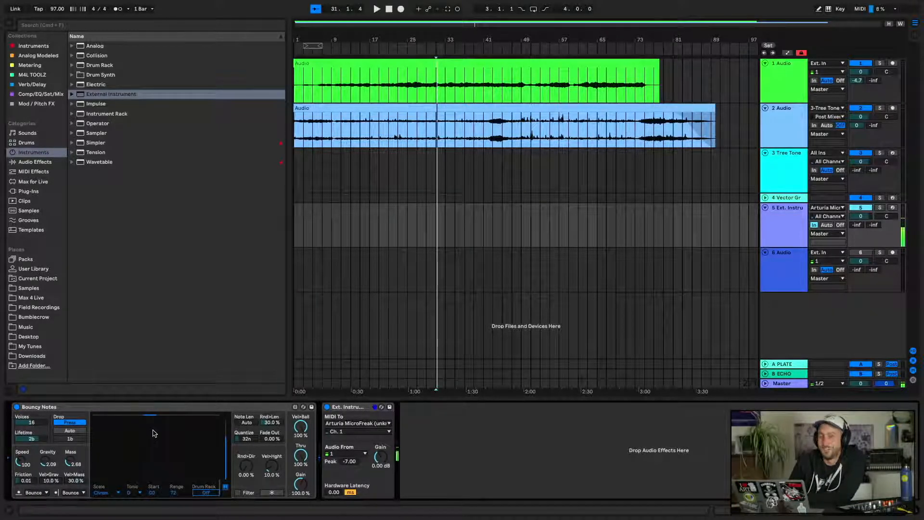
pyautogui.click(102, 492)
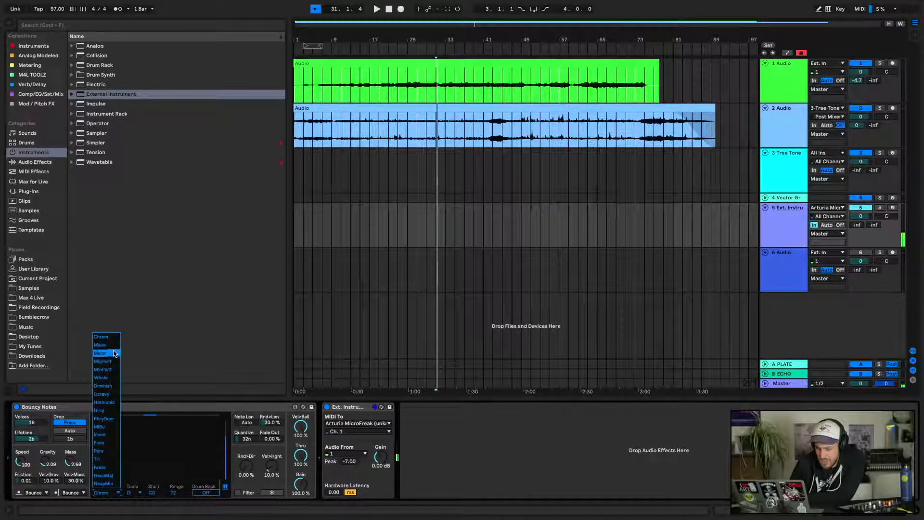
pyautogui.click(114, 353)
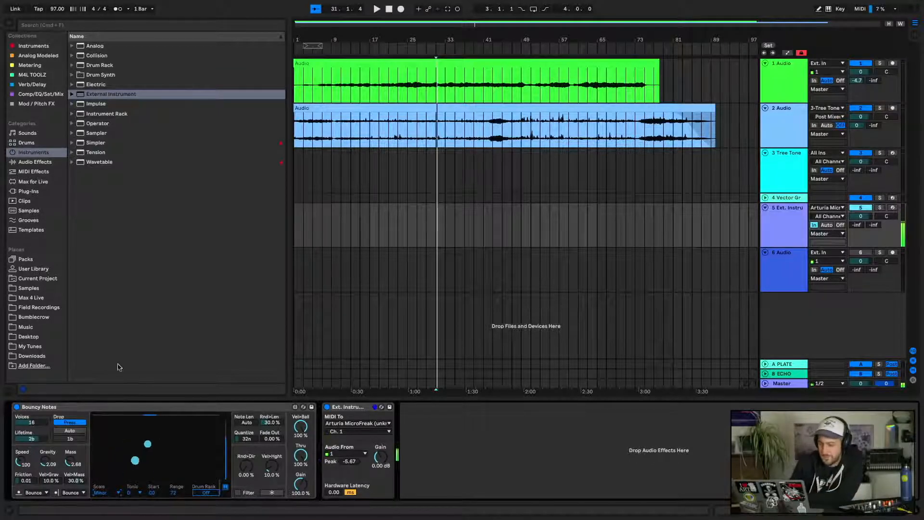
# Set Bouncy Notes' tonic to A and its scale to MinPent
pyautogui.click(133, 493)
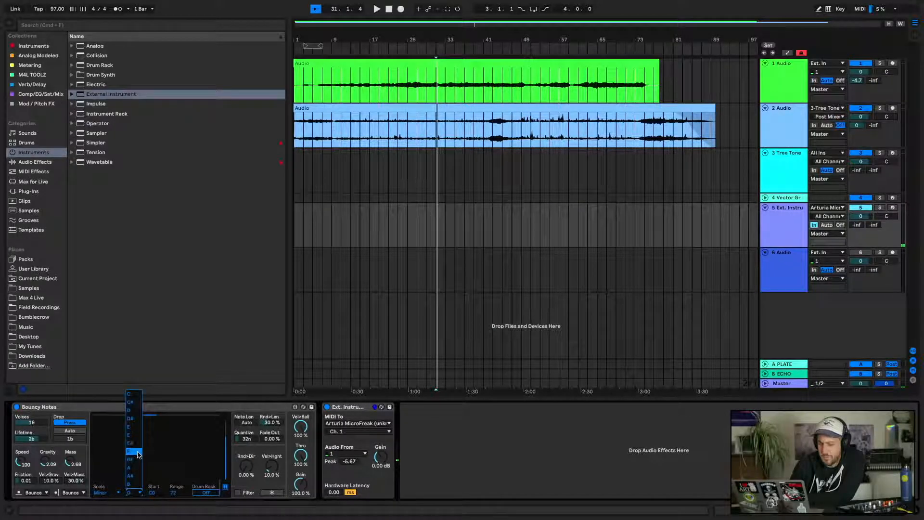
pyautogui.click(134, 468)
pyautogui.click(115, 494)
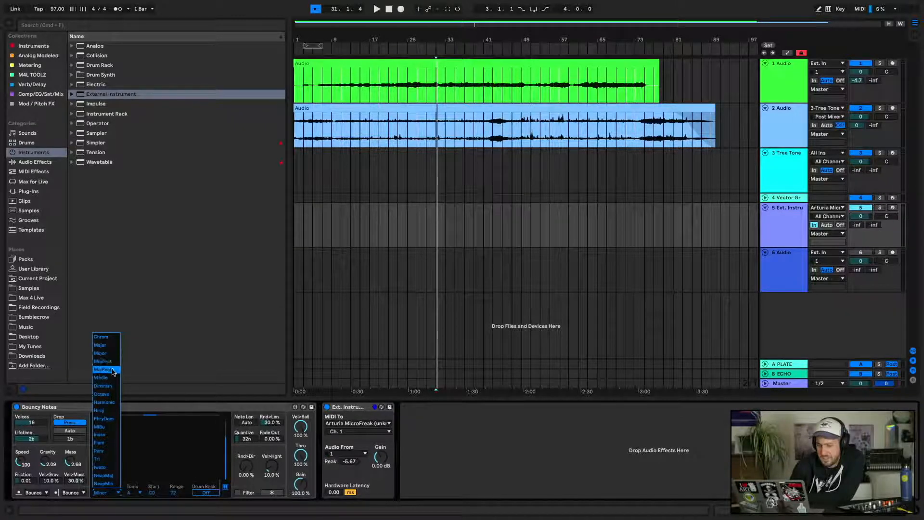
pyautogui.click(114, 371)
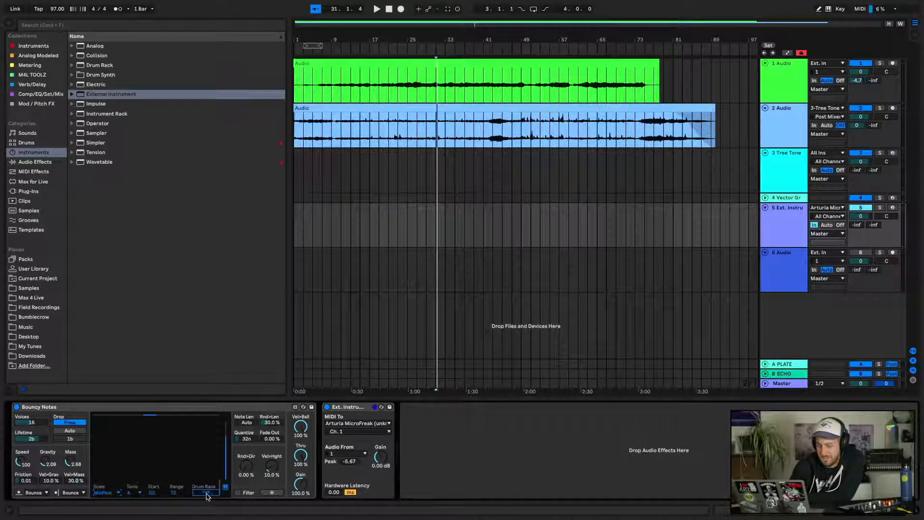
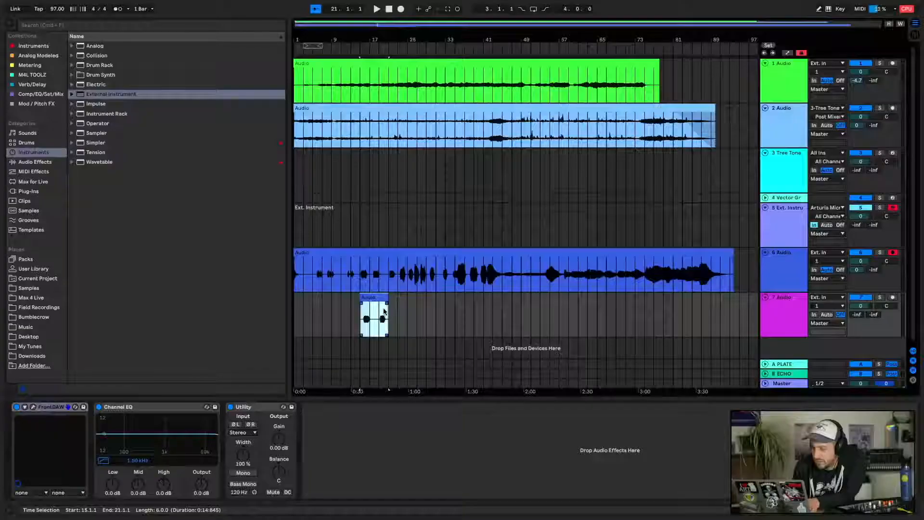
# Deactivate bars 15 to 19 of the 6 Audio recording and play the copied clip on 7 Audio with its waveform open
pyautogui.moveTo(360, 283); pyautogui.dragTo(381, 283)
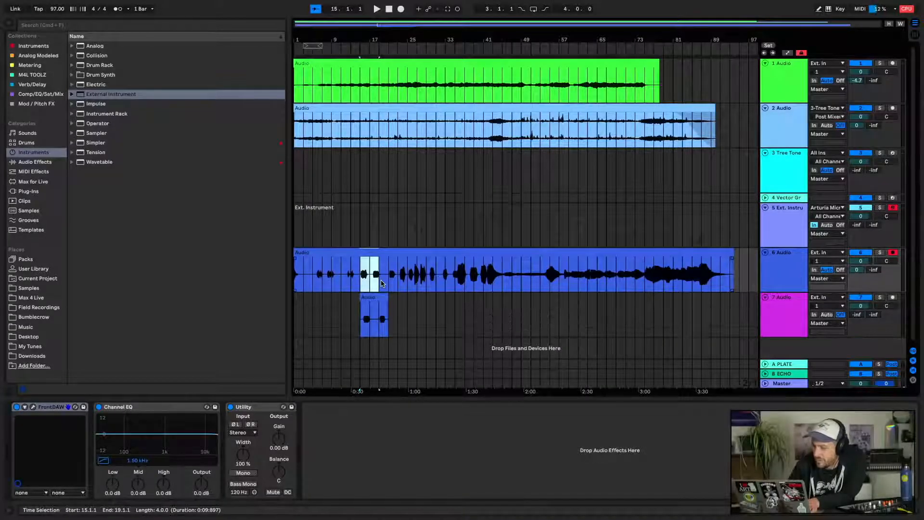
pyautogui.click(385, 305)
pyautogui.press('space')
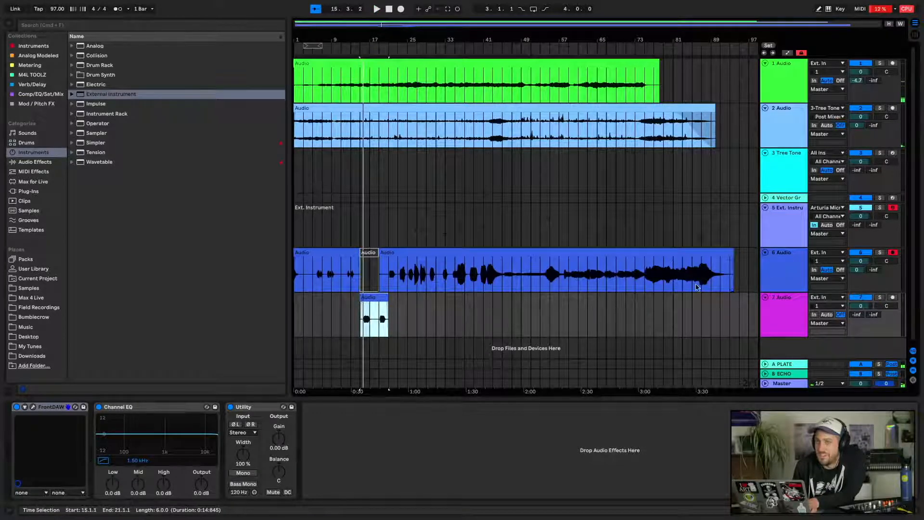
pyautogui.doubleClick(369, 298)
pyautogui.press('space')
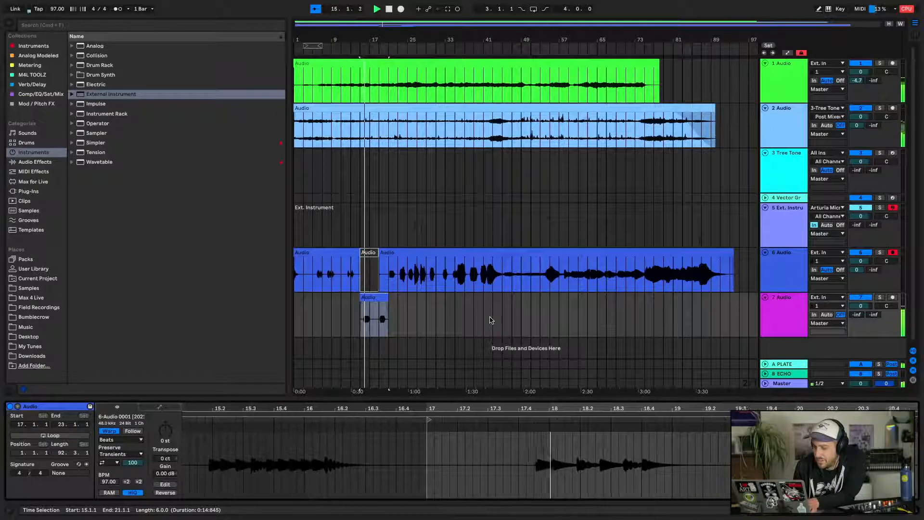
# Move the start marker of the copied 7 Audio clip to about bar 16 of the recording while listening to it
pyautogui.click(373, 296)
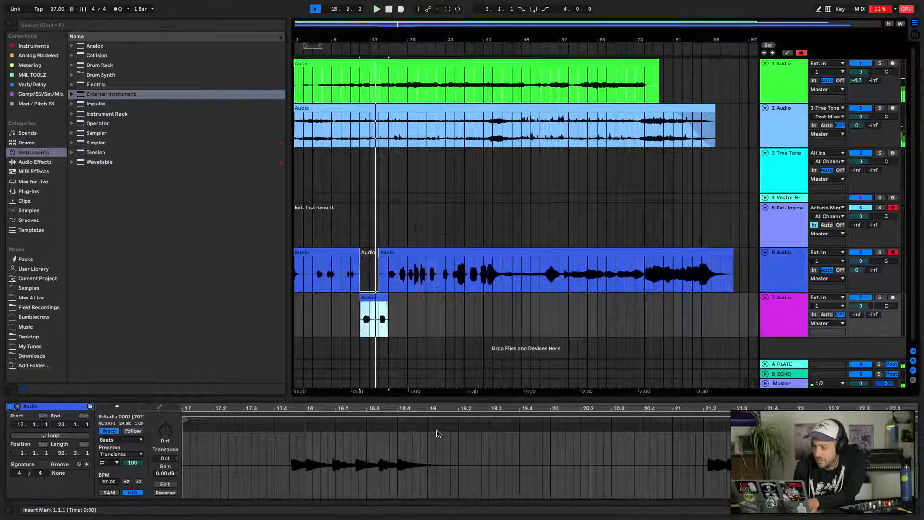
pyautogui.moveTo(437, 414); pyautogui.dragTo(246, 420)
pyautogui.press('space')
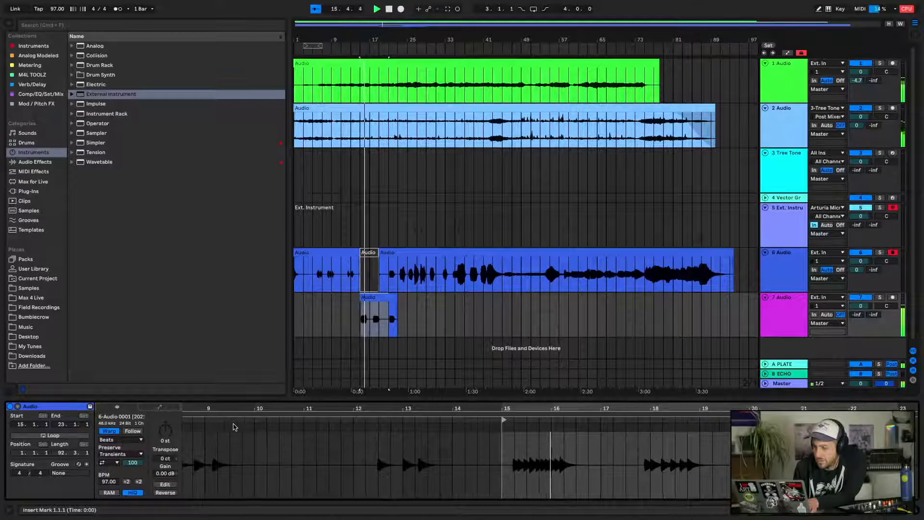
pyautogui.moveTo(542, 408)
pyautogui.mouseDown()
pyautogui.moveTo(404, 418)
pyautogui.moveTo(520, 419)
pyautogui.mouseUp()
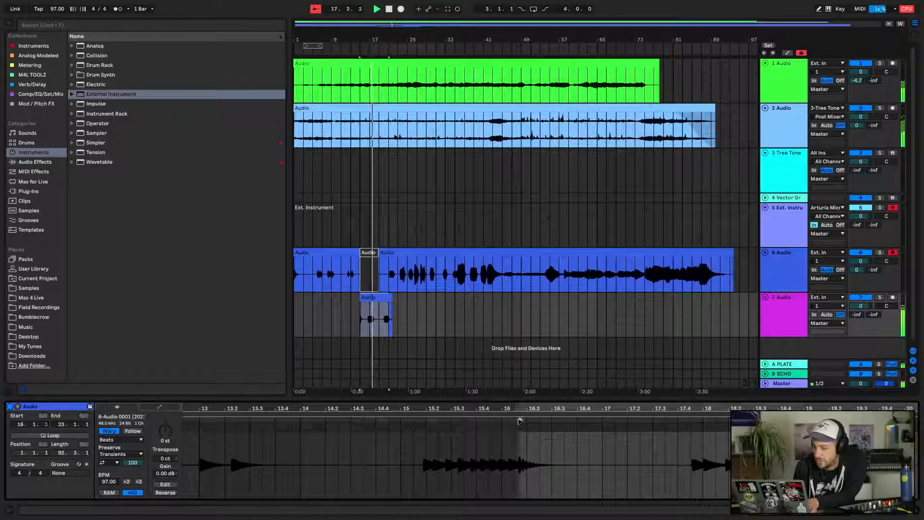
# Play the arrangement from near its beginning and move the 7 Audio clip so it begins at bar 17
pyautogui.click(319, 126)
pyautogui.press('space')
pyautogui.moveTo(326, 49); pyautogui.dragTo(360, 103)
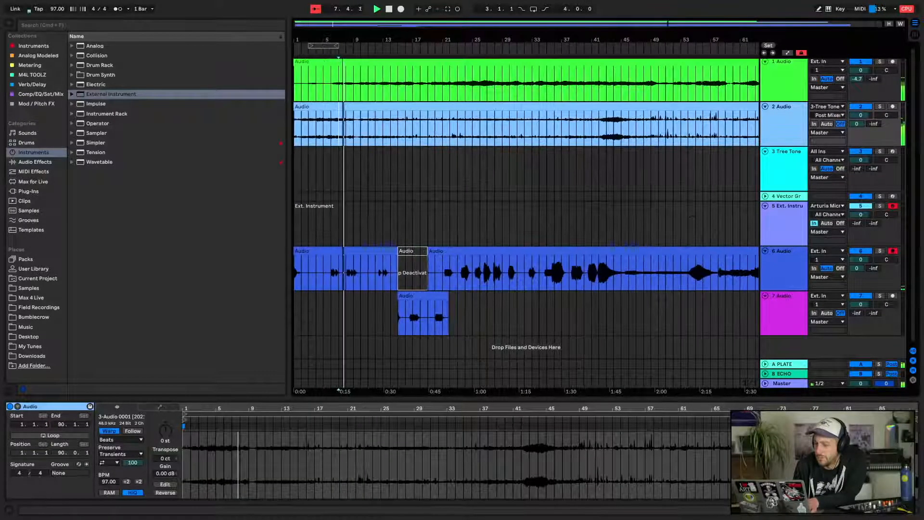
pyautogui.click(415, 299)
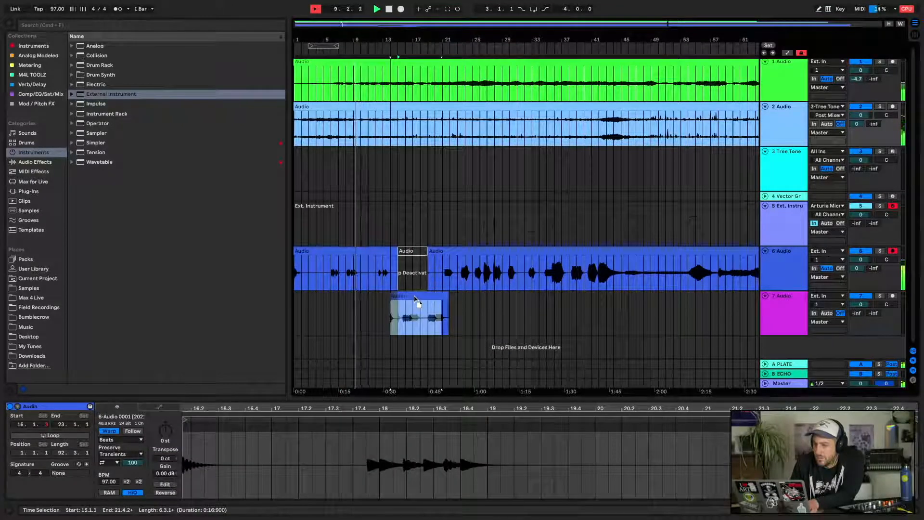
pyautogui.moveTo(415, 296)
pyautogui.mouseDown()
pyautogui.moveTo(398, 299)
pyautogui.moveTo(419, 294)
pyautogui.mouseUp()
pyautogui.click(368, 281)
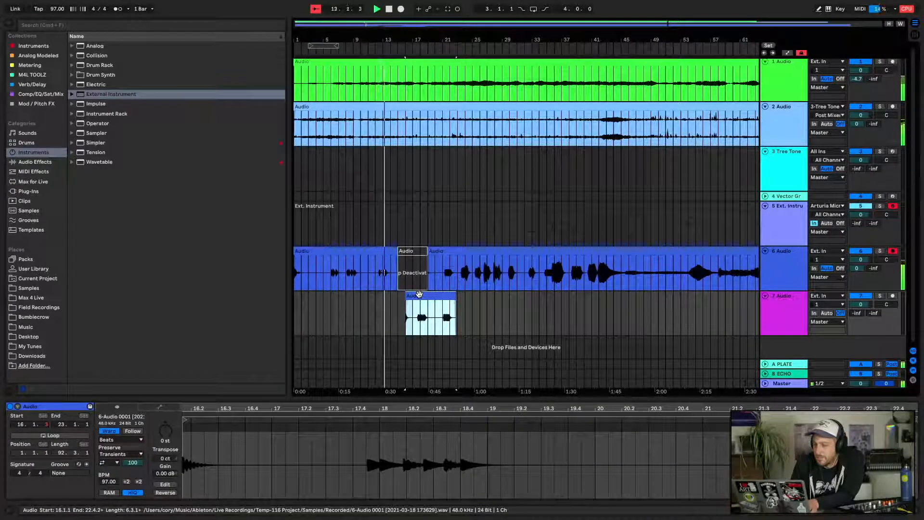
pyautogui.moveTo(427, 297); pyautogui.dragTo(434, 297)
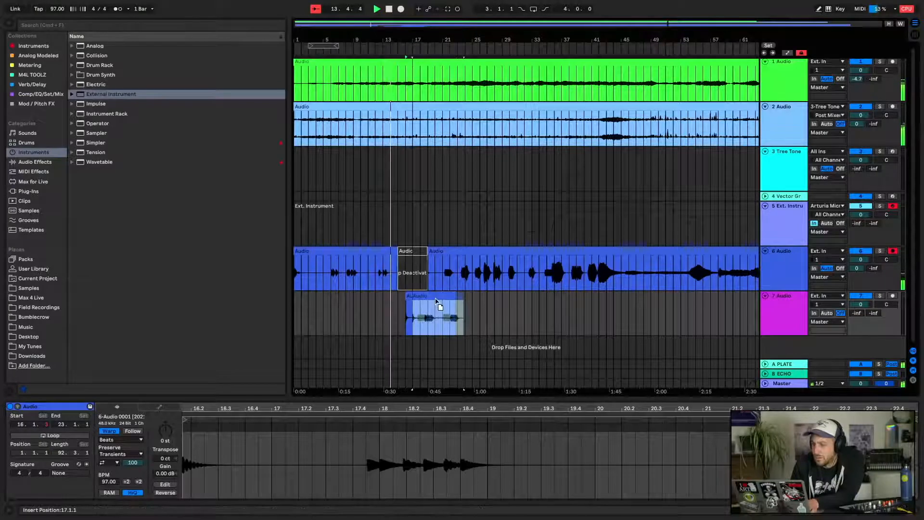
# Delete the deactivated 6 Audio clip at bars 15 to 19 and extend the 7 Audio clip's start back to bar 15
pyautogui.click(420, 252)
pyautogui.press('Delete')
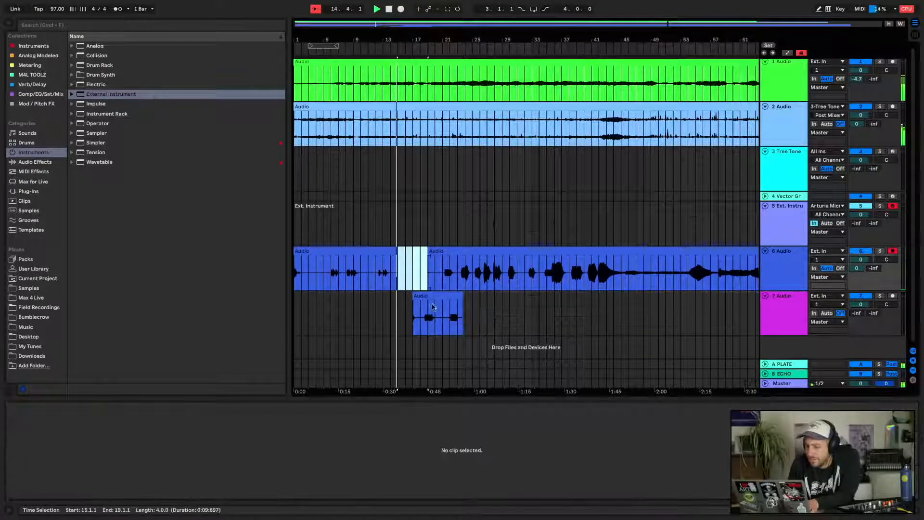
pyautogui.moveTo(413, 295); pyautogui.dragTo(399, 295)
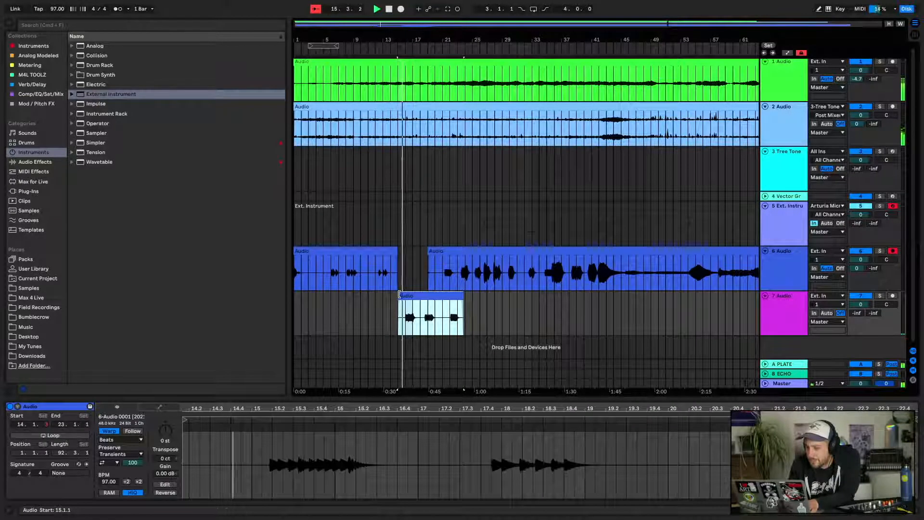
# Trim the later 6 Audio clip's start to bar 20 and the 7 Audio clip's end to bar 21, checking playback from bar 17
pyautogui.moveTo(432, 258); pyautogui.dragTo(435, 252)
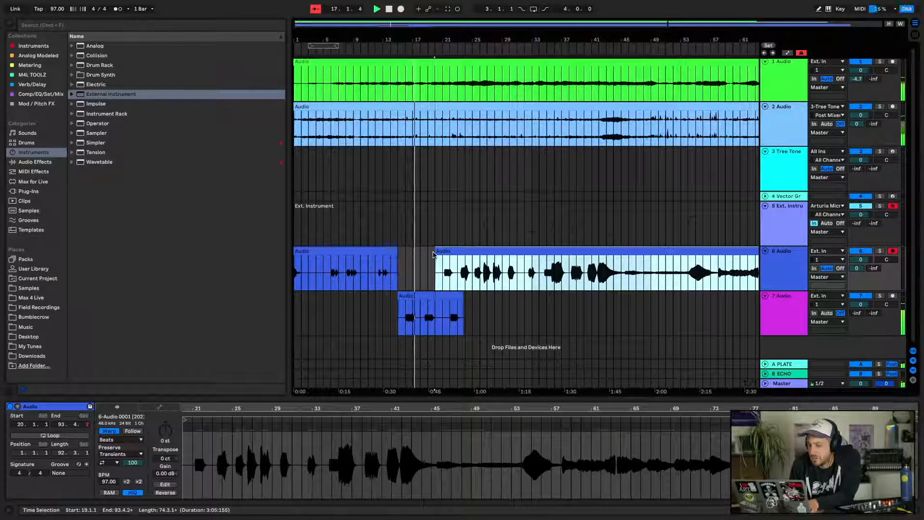
pyautogui.click(457, 299)
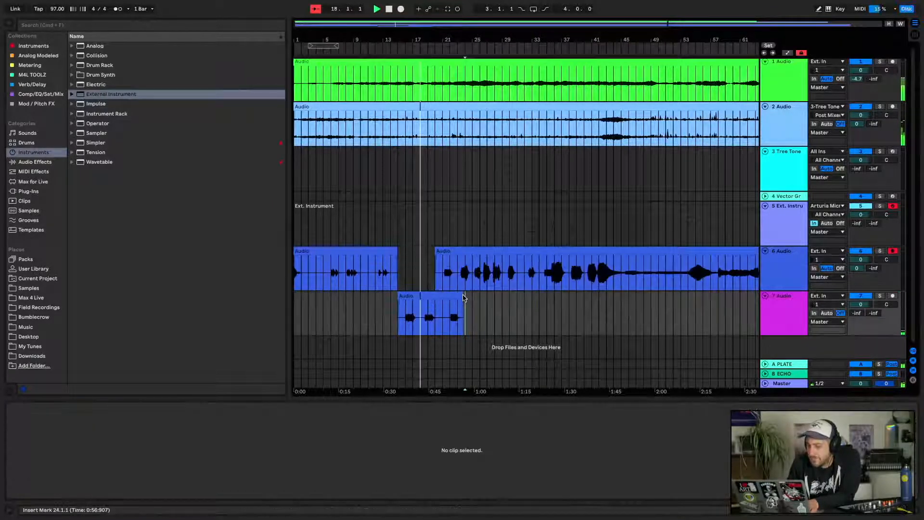
pyautogui.click(455, 297)
pyautogui.moveTo(460, 294); pyautogui.dragTo(422, 320)
pyautogui.press('space')
pyautogui.moveTo(431, 38); pyautogui.dragTo(431, 39)
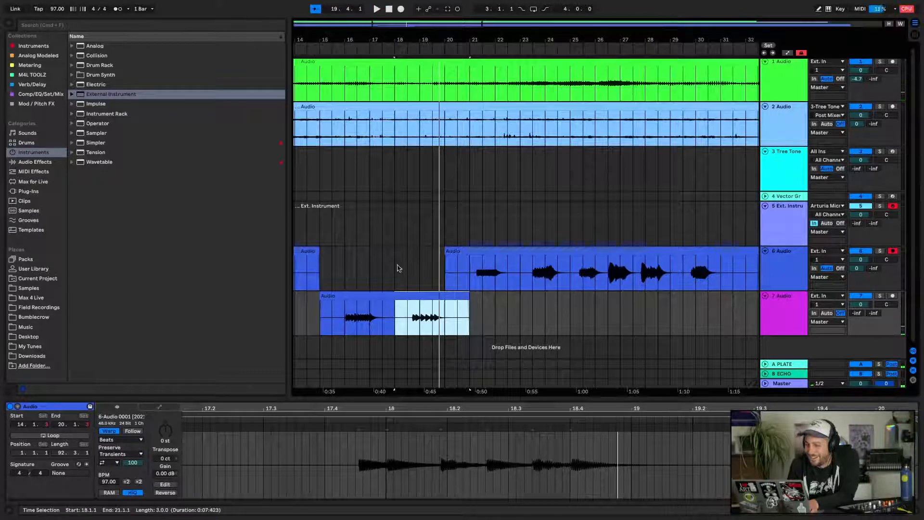
pyautogui.click(377, 319)
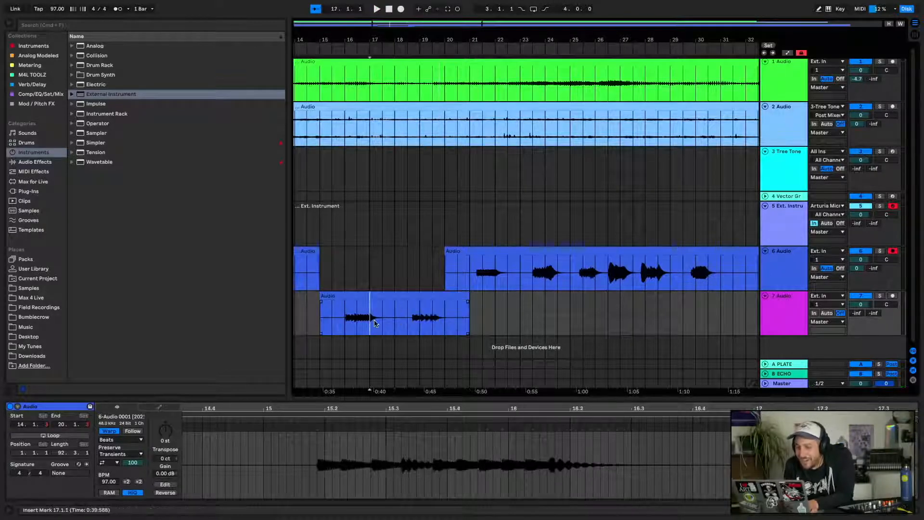
pyautogui.press('space')
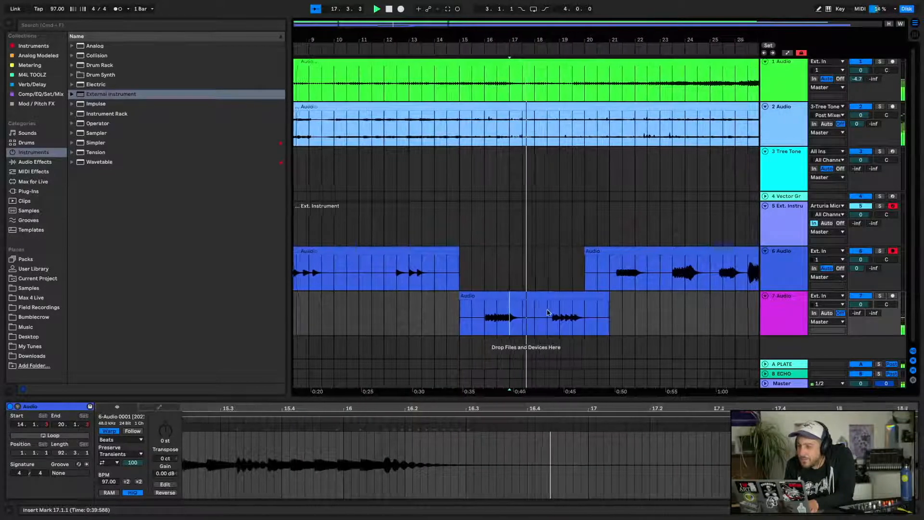
pyautogui.press('space')
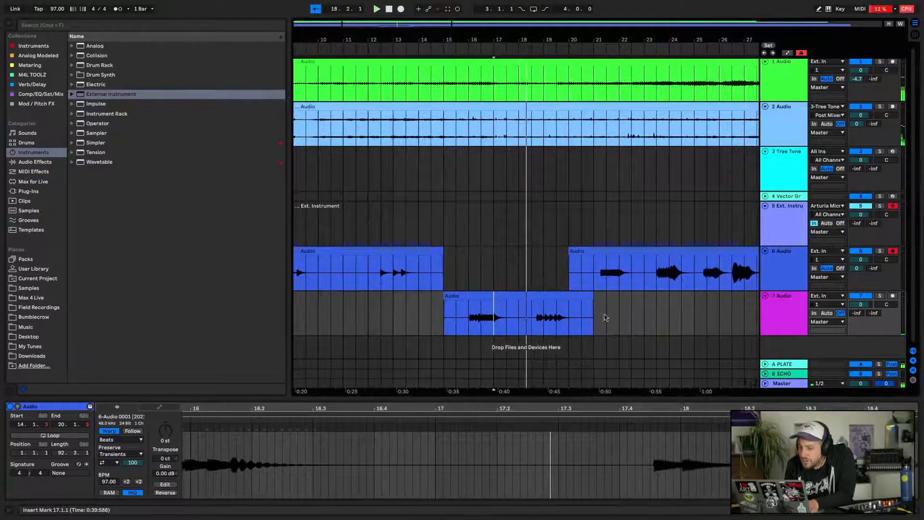
pyautogui.moveTo(603, 314); pyautogui.dragTo(533, 316)
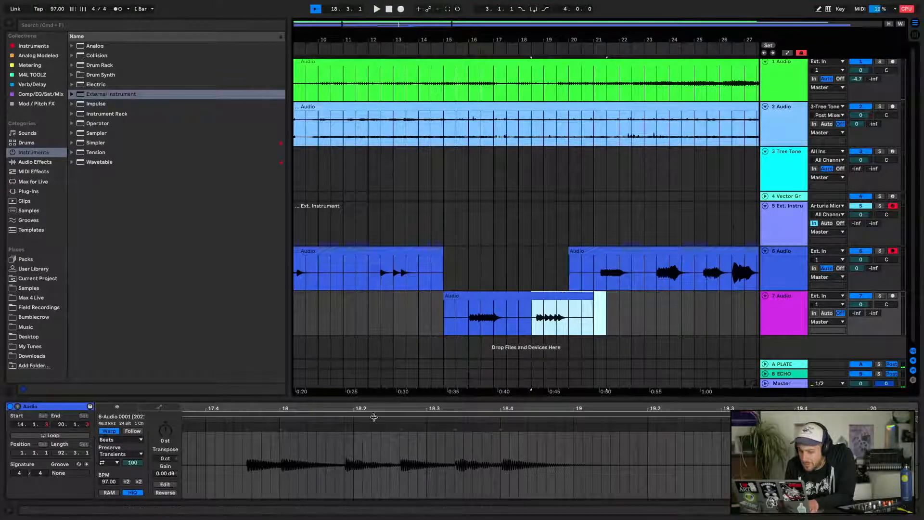
pyautogui.moveTo(207, 409); pyautogui.dragTo(324, 408)
pyautogui.click(284, 412)
pyautogui.moveTo(242, 420); pyautogui.dragTo(387, 419)
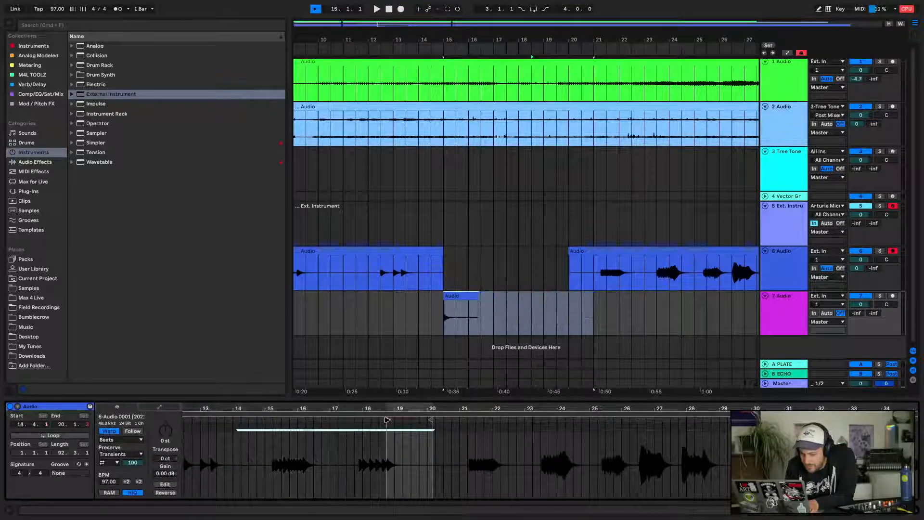
pyautogui.press('super+z')
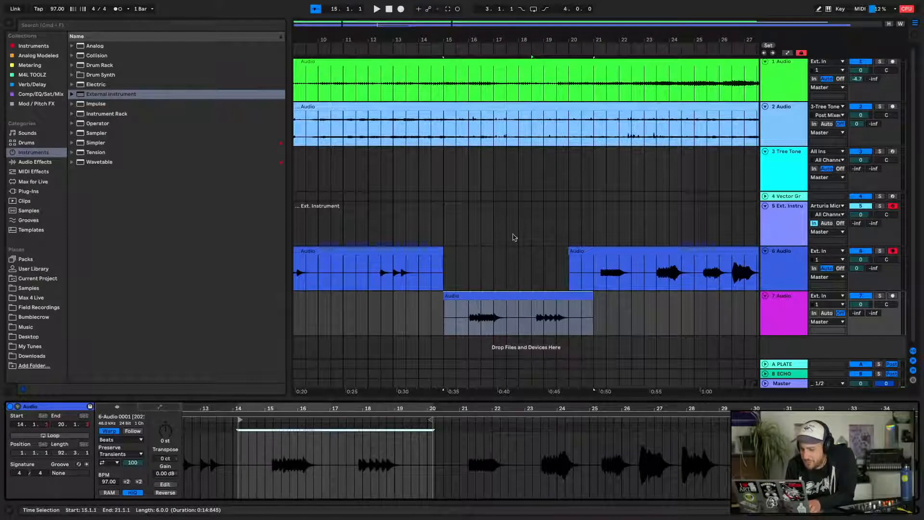
# Split the 7 Audio clip at 18.3.1, move the second piece's start marker to 18.4.1, and play the result
pyautogui.moveTo(605, 312); pyautogui.dragTo(532, 319)
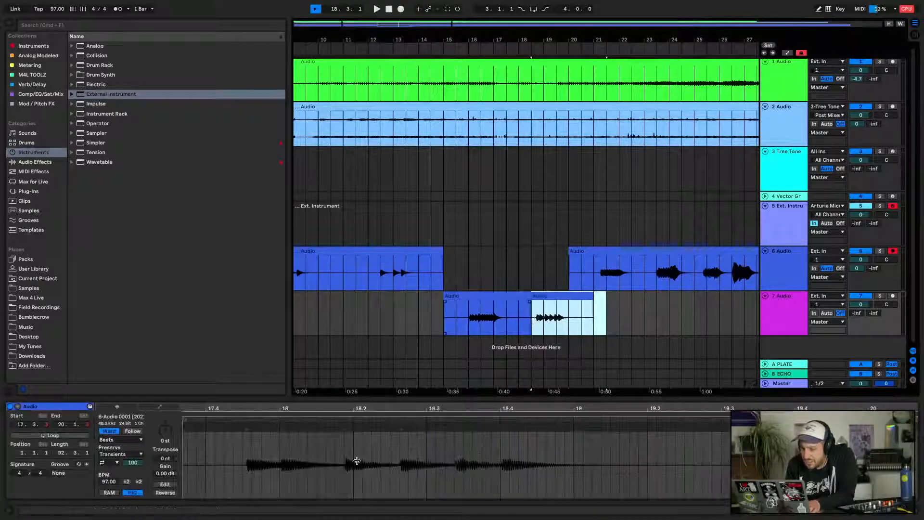
pyautogui.moveTo(185, 420); pyautogui.dragTo(509, 419)
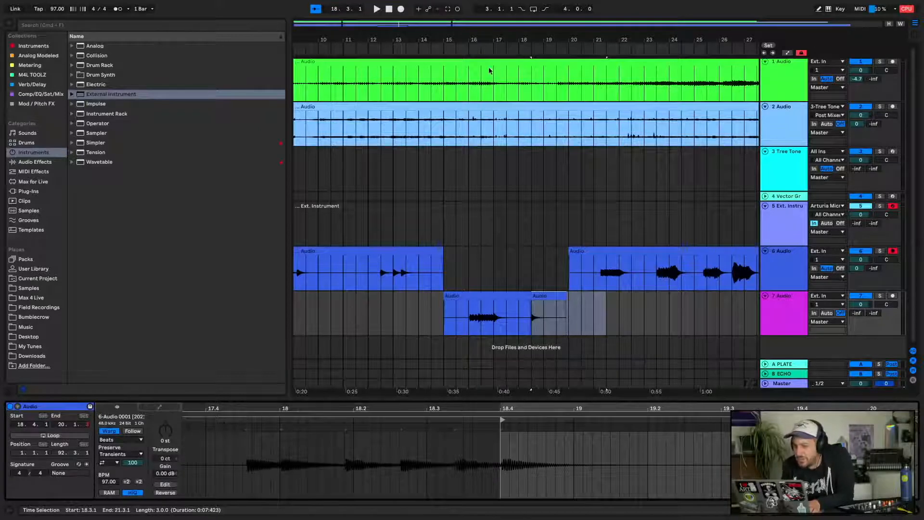
pyautogui.click(454, 48)
pyautogui.moveTo(533, 38); pyautogui.dragTo(326, 75)
pyautogui.moveTo(374, 47); pyautogui.dragTo(376, 34)
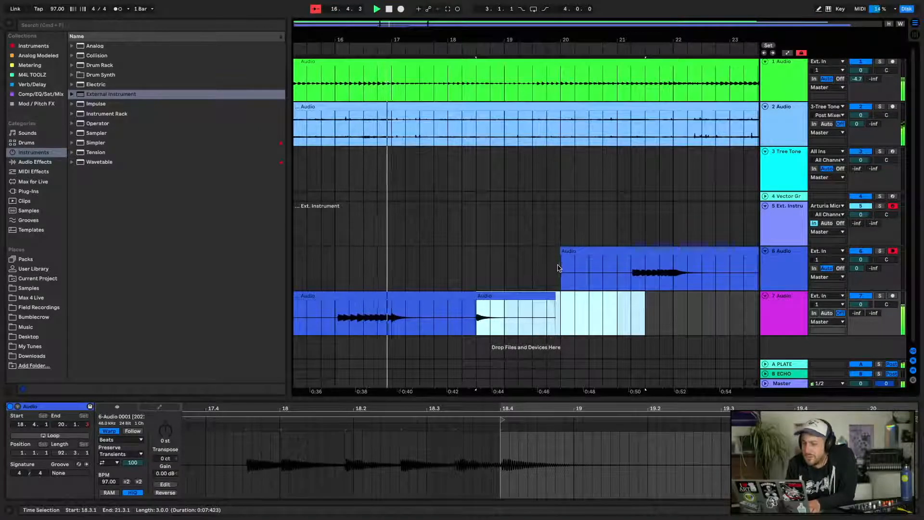
pyautogui.moveTo(513, 307); pyautogui.dragTo(533, 312)
pyautogui.press('space')
# Paste a copy of the second 7 Audio clip at bar 21, extend its start back to the preceding clip, and play from bar 16
pyautogui.click(488, 295)
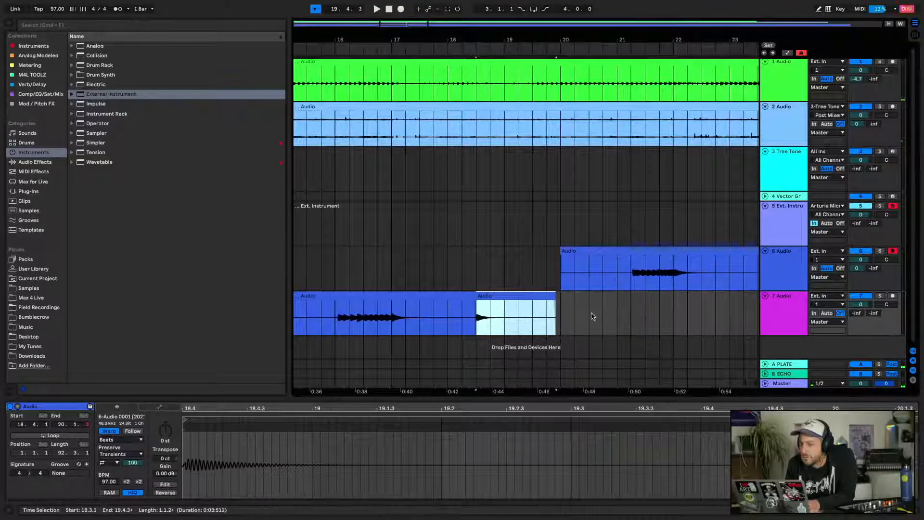
pyautogui.click(617, 321)
pyautogui.press('super+v')
pyautogui.moveTo(618, 297); pyautogui.dragTo(557, 297)
pyautogui.moveTo(335, 318); pyautogui.dragTo(635, 318)
pyautogui.press('space')
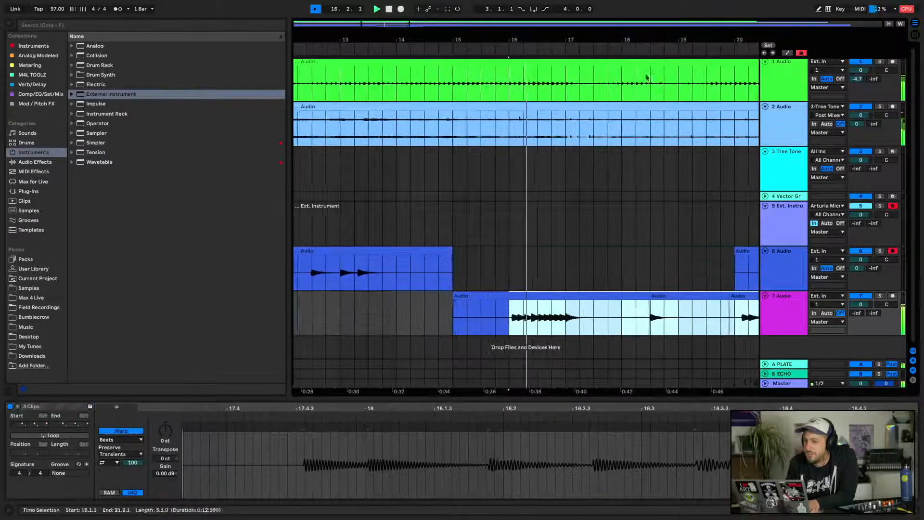
pyautogui.moveTo(646, 37); pyautogui.dragTo(458, 36)
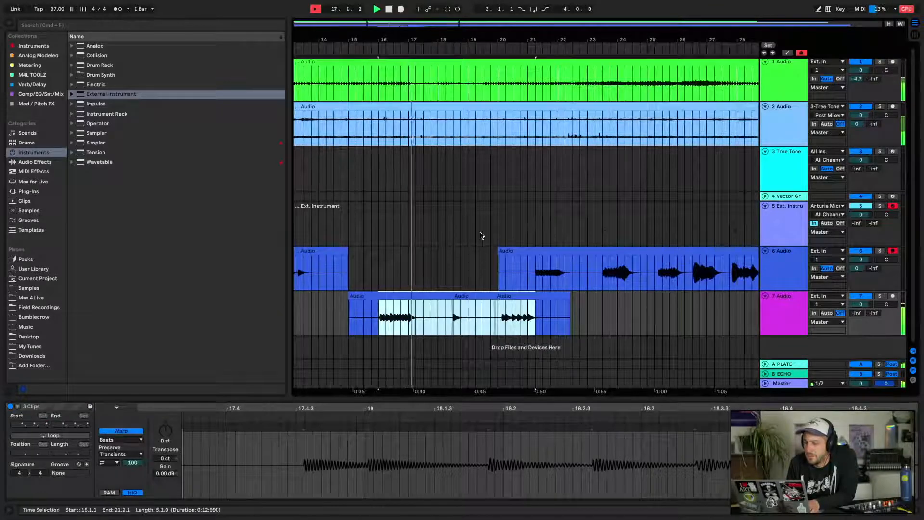
# Mute the 6 Audio track and compare playback with the middle 7 Audio clip briefly deactivated, leaving the clip active
pyautogui.click(470, 293)
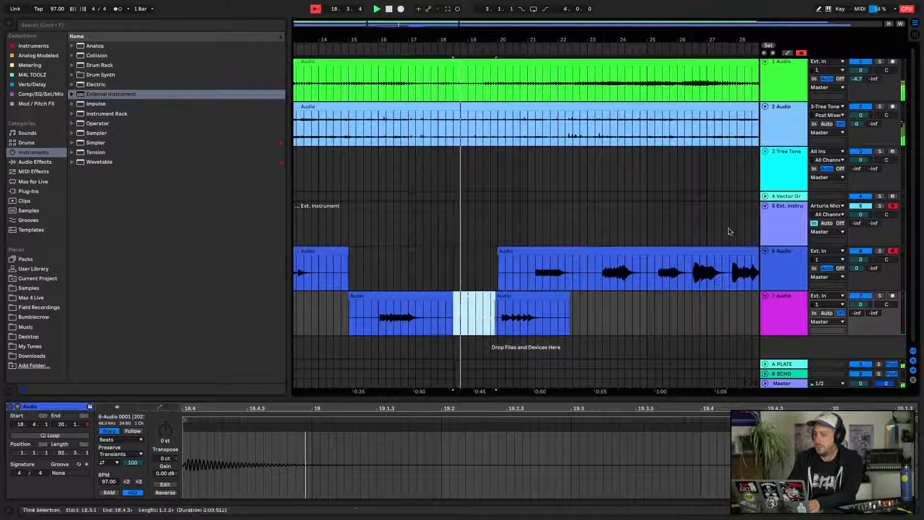
pyautogui.press('0')
pyautogui.click(853, 252)
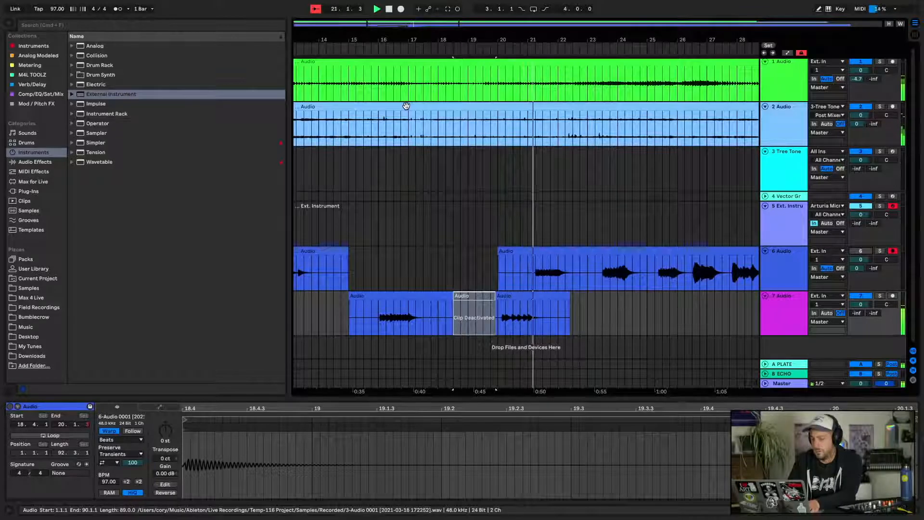
pyautogui.press('0')
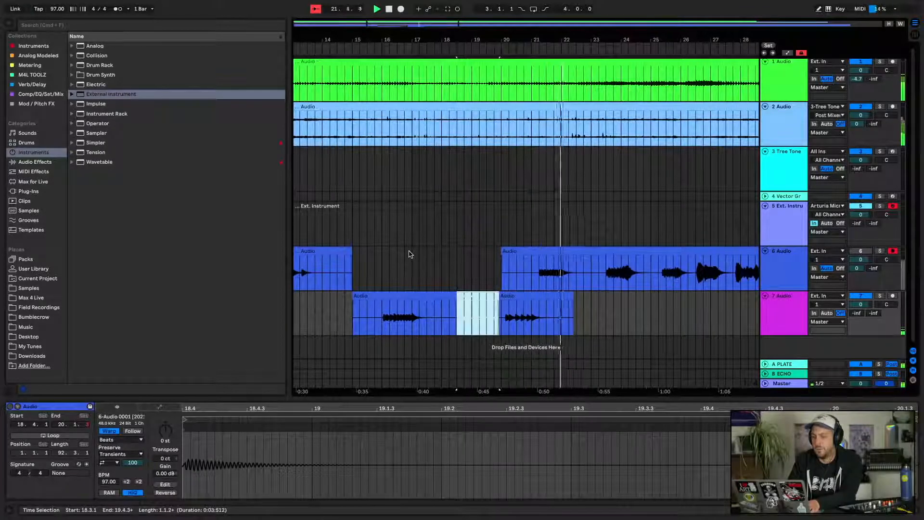
pyautogui.press('space')
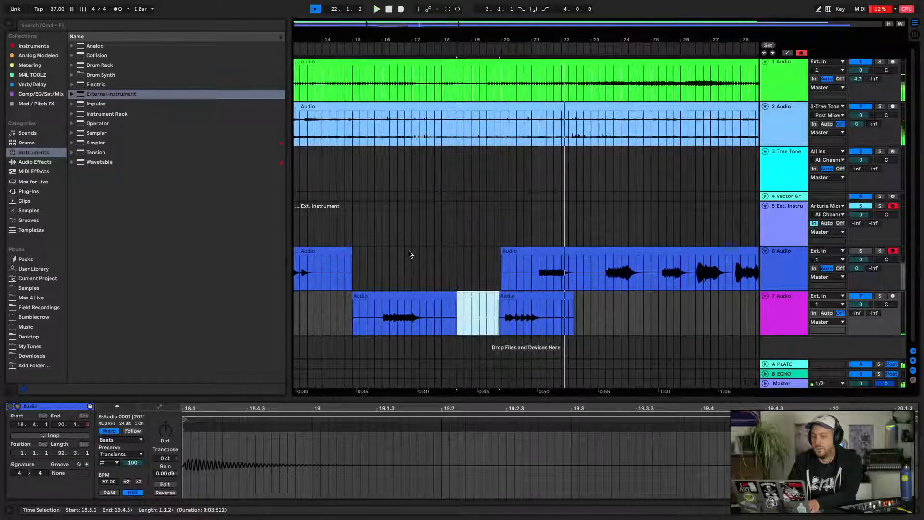
# Insert a MIDI track below 7 Audio and look through the browser's sound, effect, instrument and Max for Live categories
pyautogui.click(33, 181)
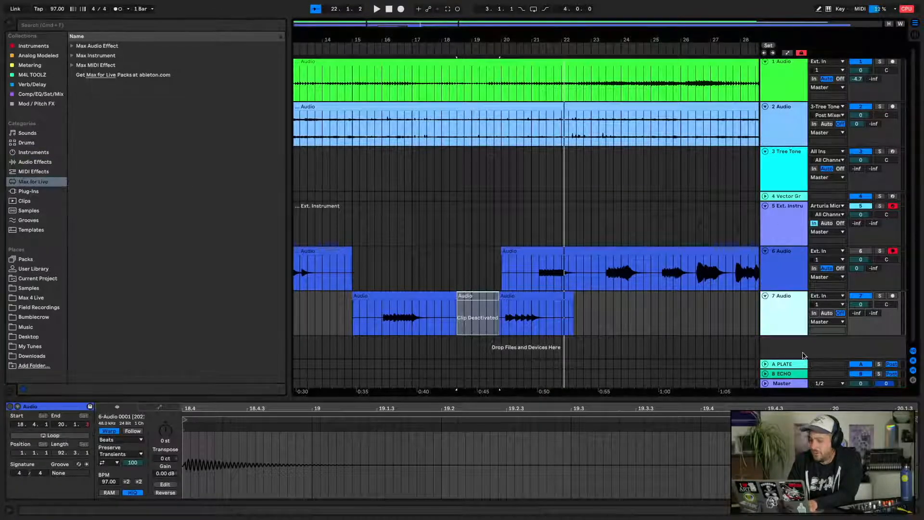
pyautogui.press('super+shift+t')
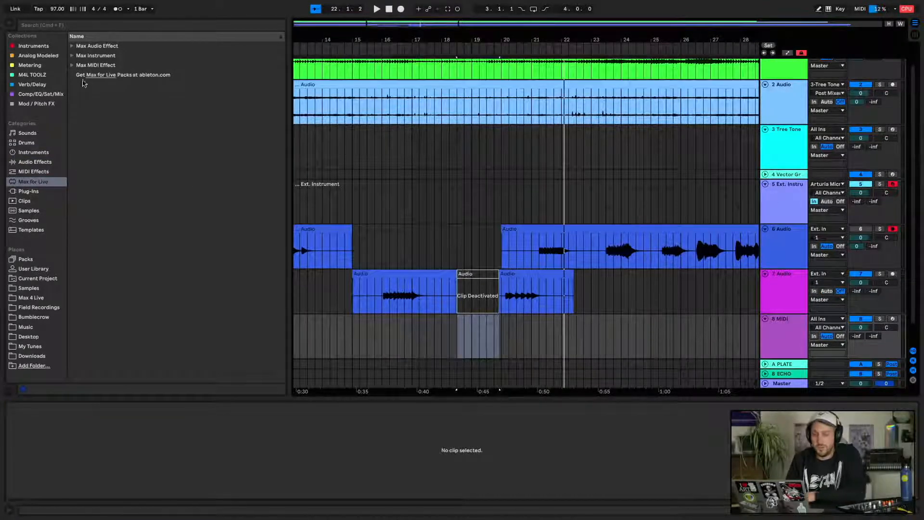
pyautogui.click(37, 142)
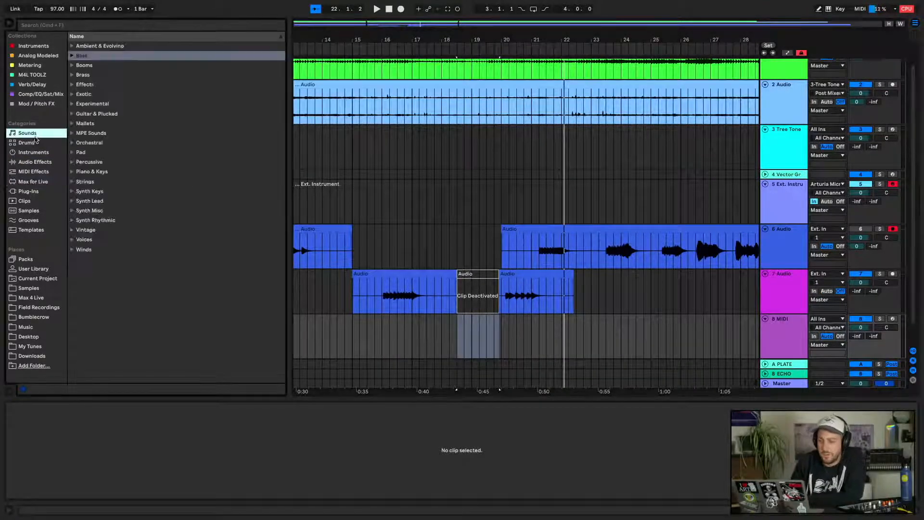
pyautogui.click(34, 161)
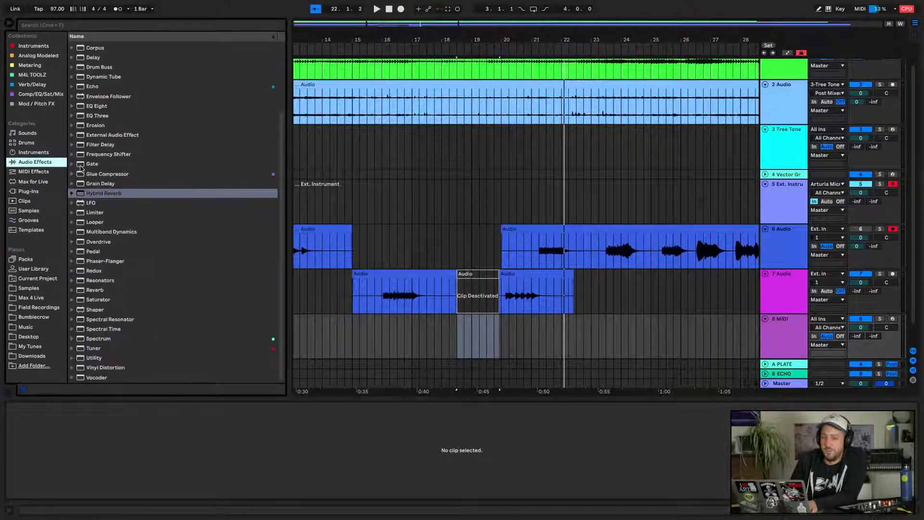
pyautogui.click(24, 65)
pyautogui.click(30, 47)
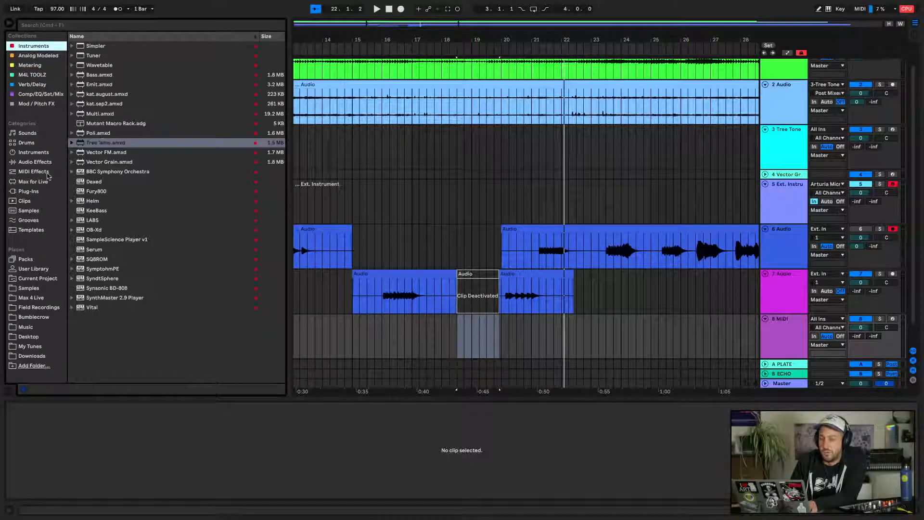
pyautogui.click(46, 181)
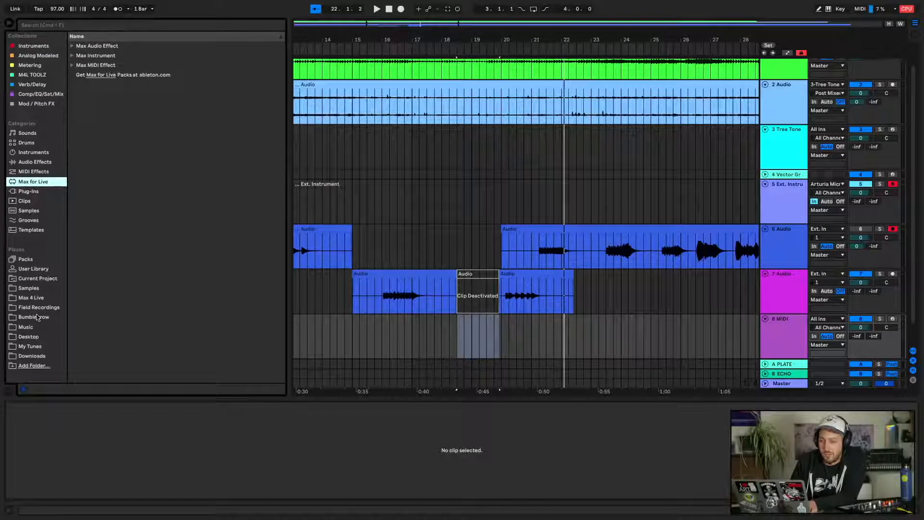
# Open the Everybody Lost Somebody folder under Jack Antonoff 3 in Samples and audition its 92 open hat, 92 loop and hat samples
pyautogui.click(38, 289)
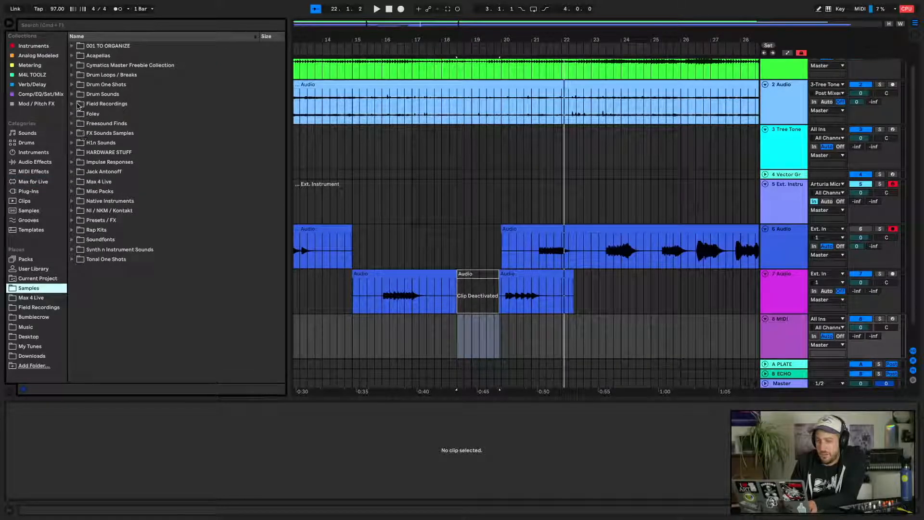
pyautogui.click(71, 172)
pyautogui.click(79, 201)
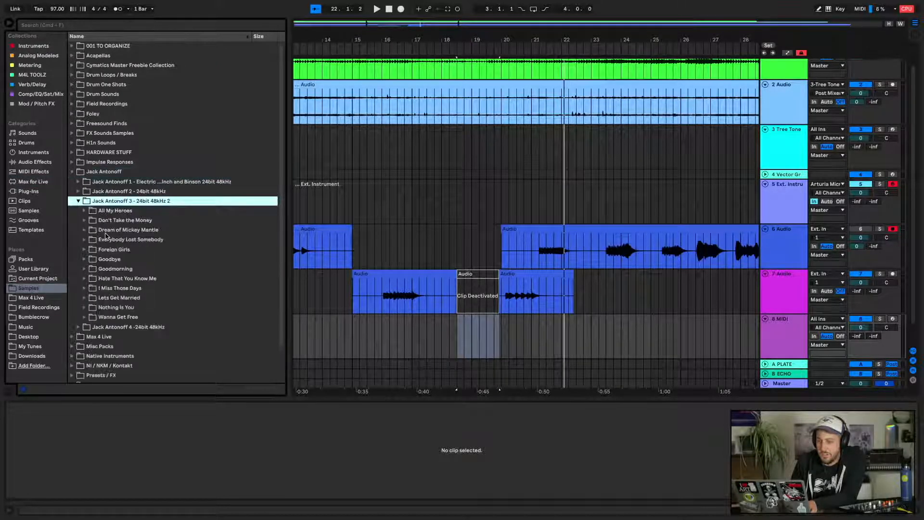
pyautogui.click(85, 240)
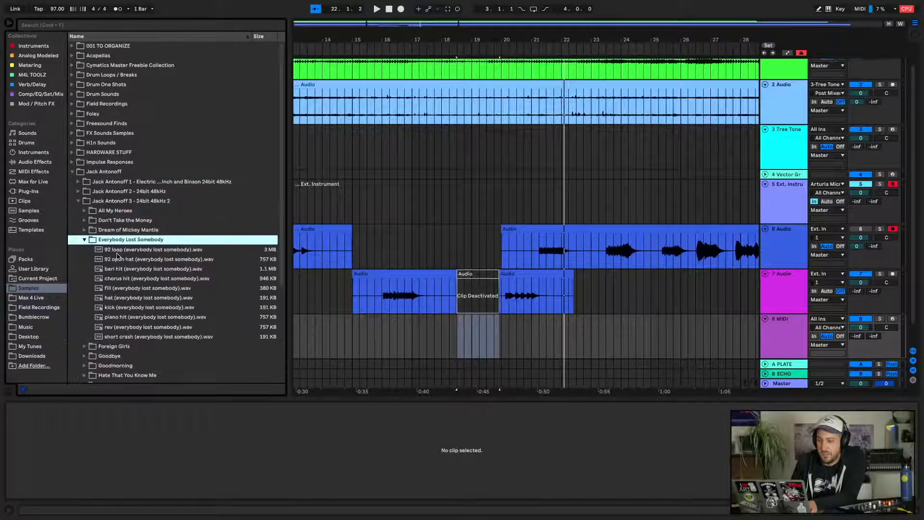
pyautogui.click(160, 260)
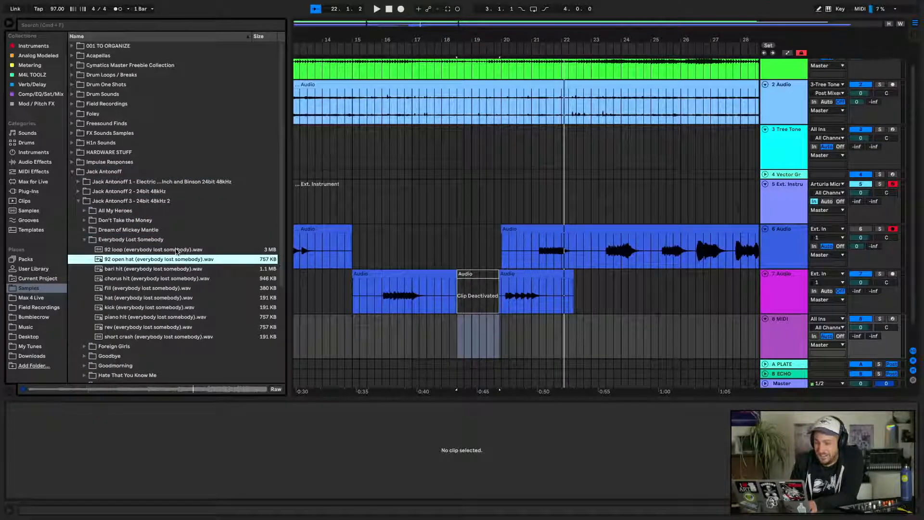
pyautogui.click(183, 251)
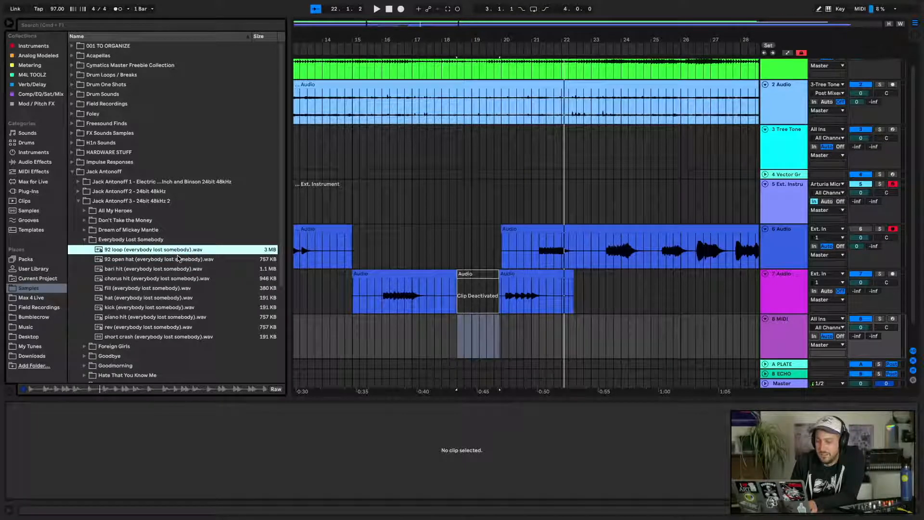
pyautogui.click(135, 297)
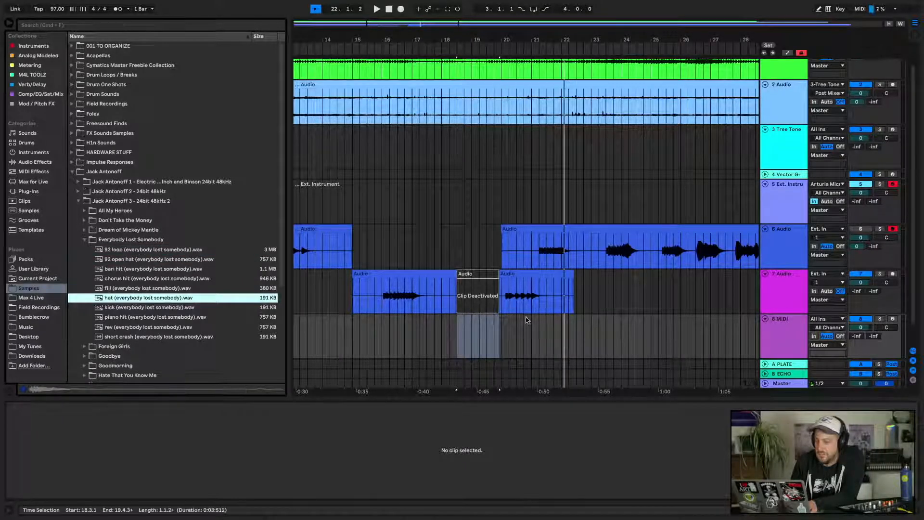
# Load an empty Drum Rack onto the new MIDI track
pyautogui.click(788, 339)
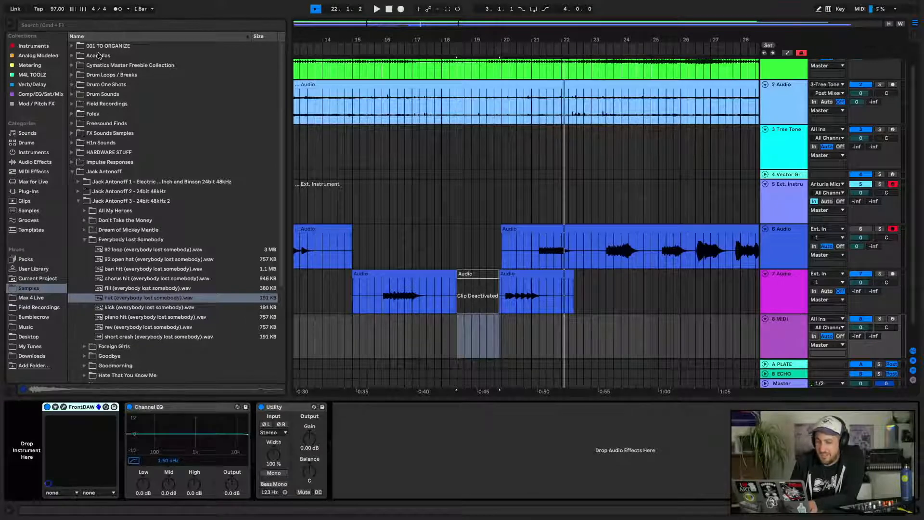
pyautogui.click(34, 47)
pyautogui.click(33, 153)
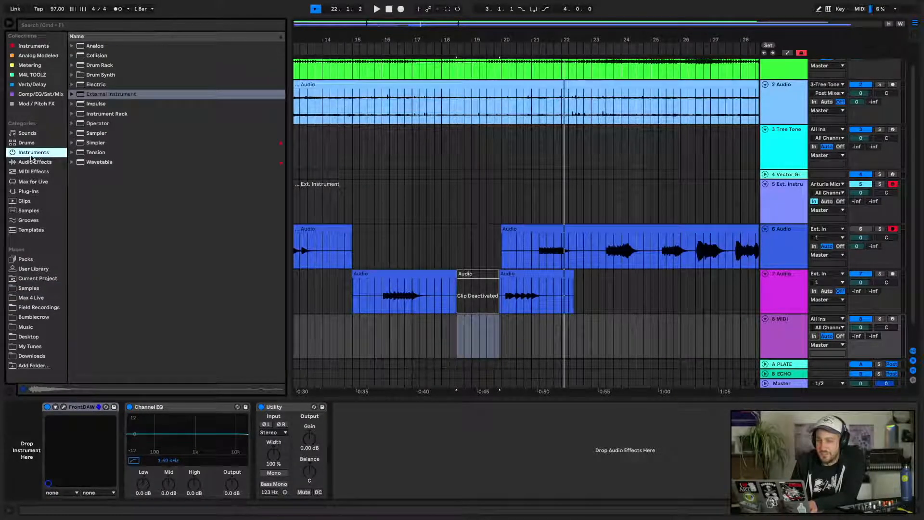
pyautogui.moveTo(100, 65); pyautogui.dragTo(629, 336)
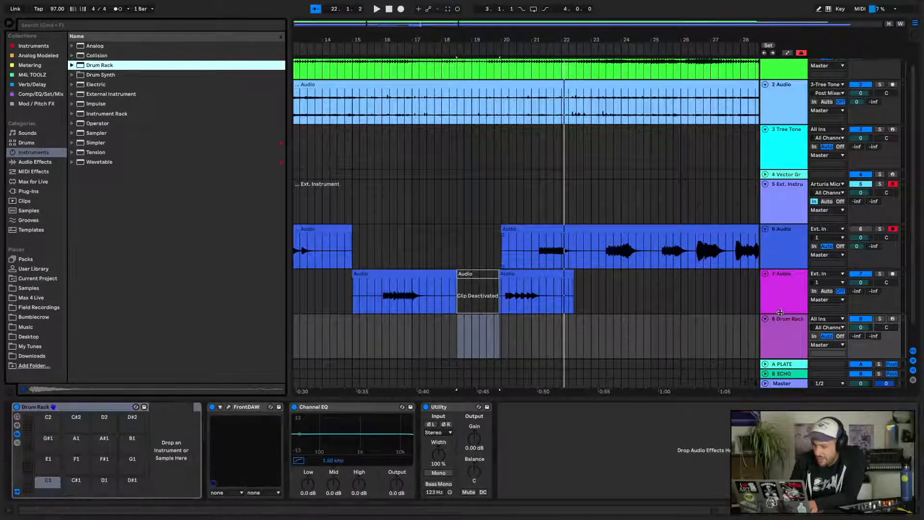
# Load hat (everybody lost somebody).wav from Samples onto the Drum Rack's G1 pad
pyautogui.click(809, 309)
pyautogui.click(30, 289)
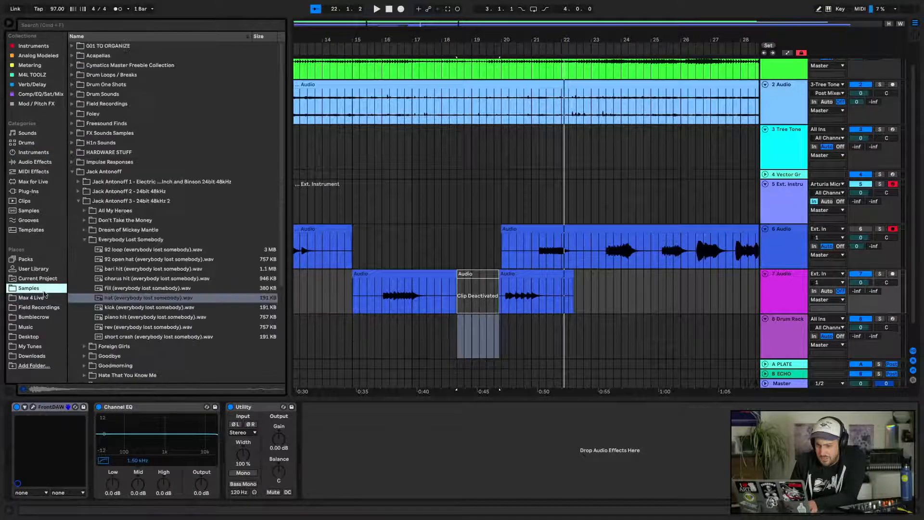
pyautogui.hotkey('shift', 'Tab')
pyautogui.hotkey('shift', 'Tab')
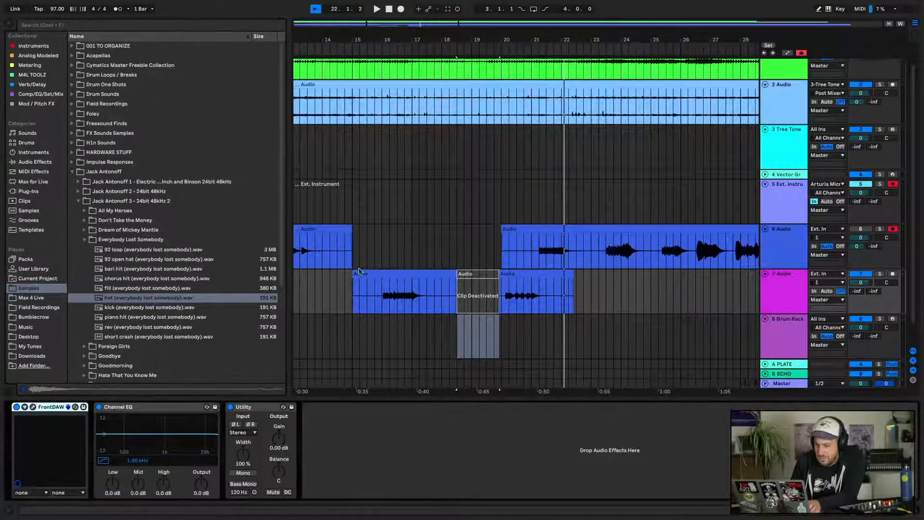
pyautogui.click(784, 332)
pyautogui.moveTo(118, 298); pyautogui.dragTo(132, 465)
# Load 220 perc pattern blown (dont take the money).wav onto the A#1 pad and shorten the sample's end to its first hit
pyautogui.click(84, 221)
pyautogui.click(123, 250)
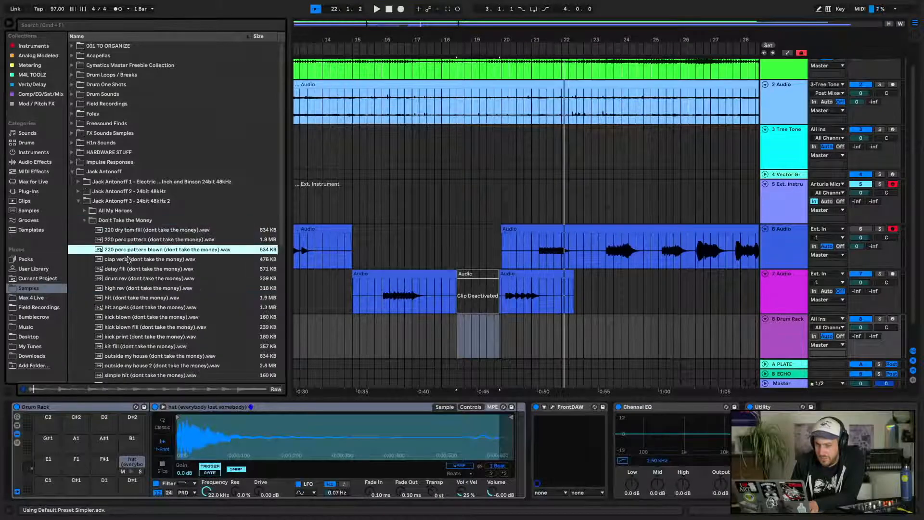
pyautogui.moveTo(125, 252); pyautogui.dragTo(104, 442)
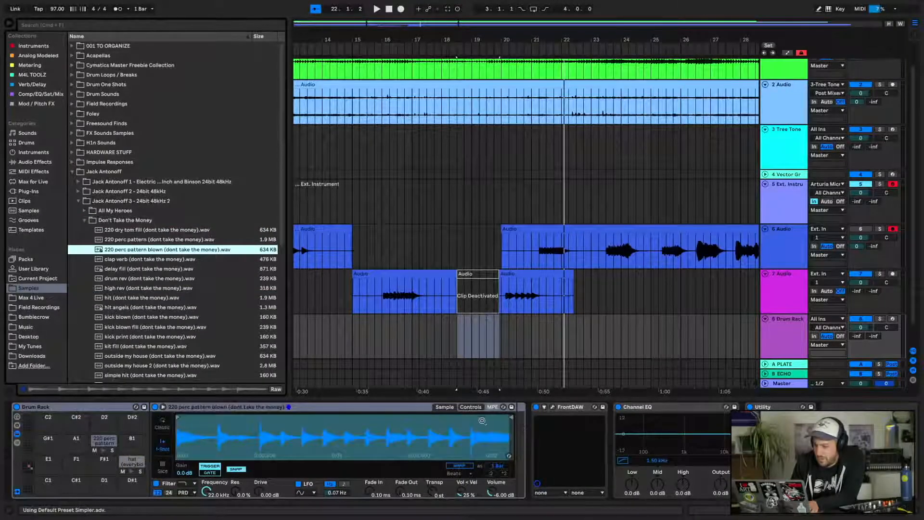
pyautogui.moveTo(509, 418); pyautogui.dragTo(213, 421)
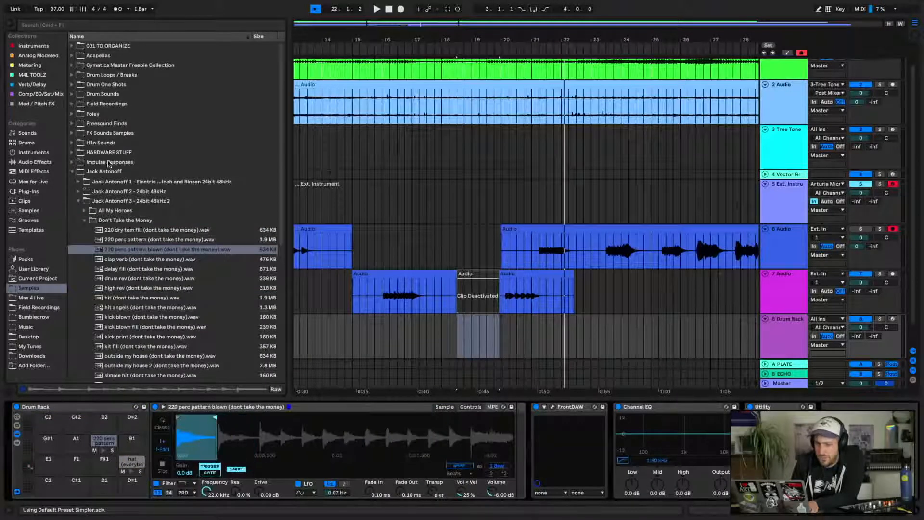
# Audition samples in Freesound Finds and load water-drop-01.aiff onto the Drum Rack's E1 pad
pyautogui.click(73, 123)
pyautogui.click(149, 212)
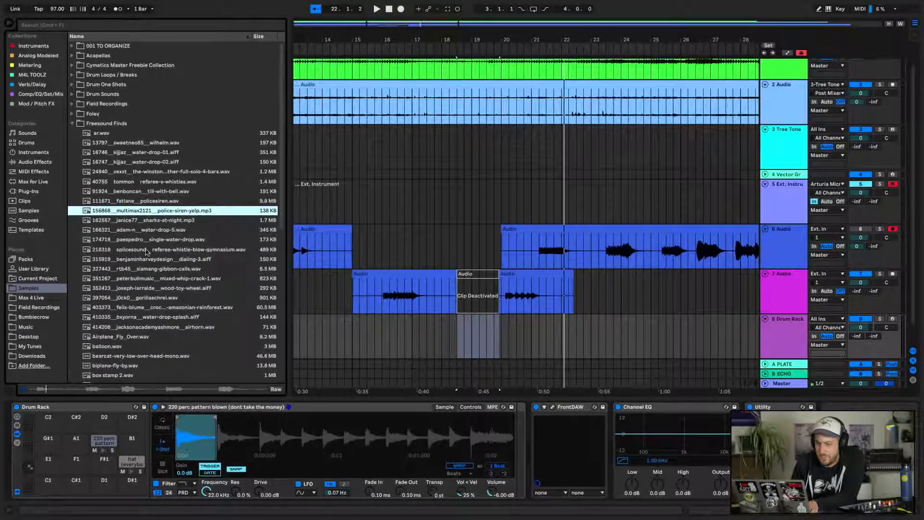
pyautogui.click(165, 251)
pyautogui.click(135, 153)
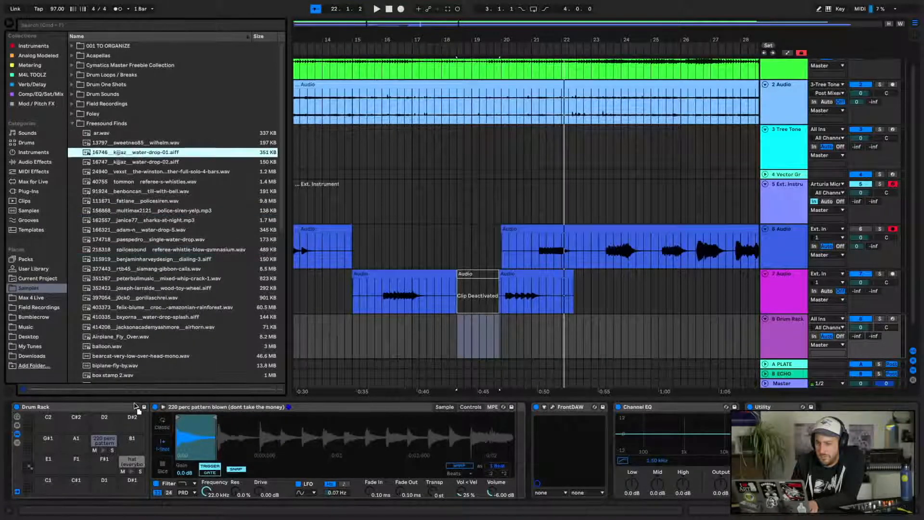
pyautogui.moveTo(51, 477); pyautogui.dragTo(48, 461)
# Look through the Field Recordings samples, including the 2.6.19 folder, and audition recordings up to Either Rain or Mechanical Noise.wav
pyautogui.click(73, 104)
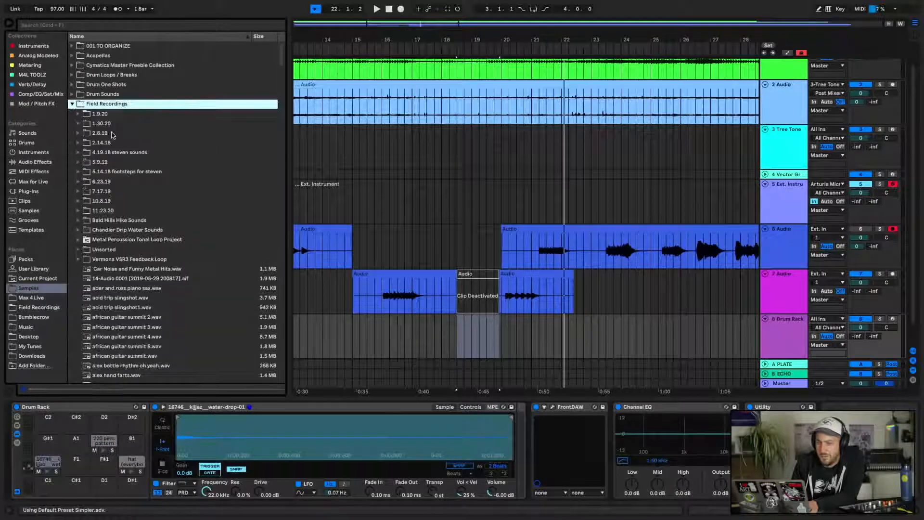
pyautogui.click(92, 134)
pyautogui.click(79, 134)
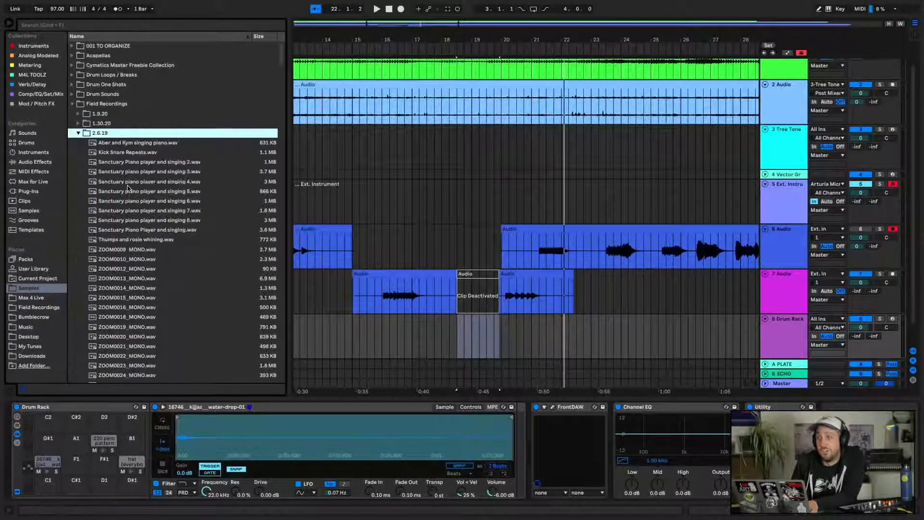
pyautogui.scroll(-10, 128, 188)
pyautogui.click(128, 188)
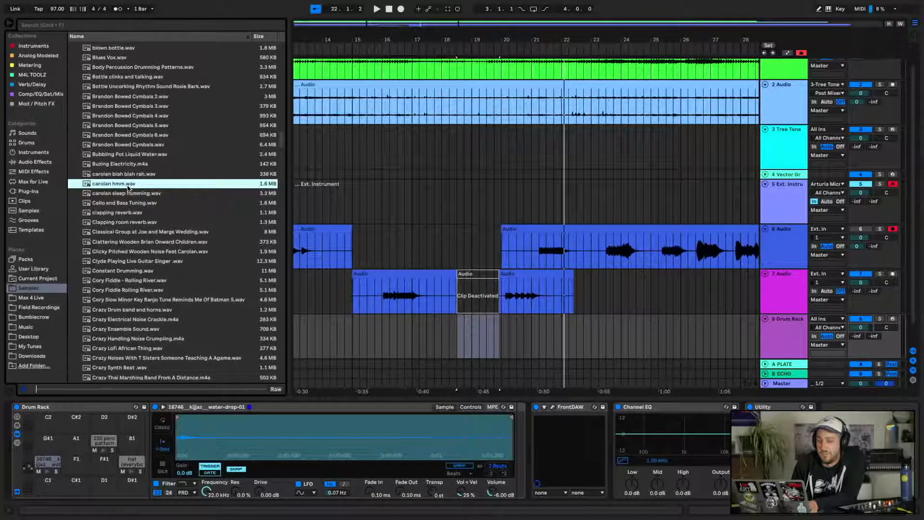
pyautogui.click(127, 232)
pyautogui.scroll(-15, 174, 269)
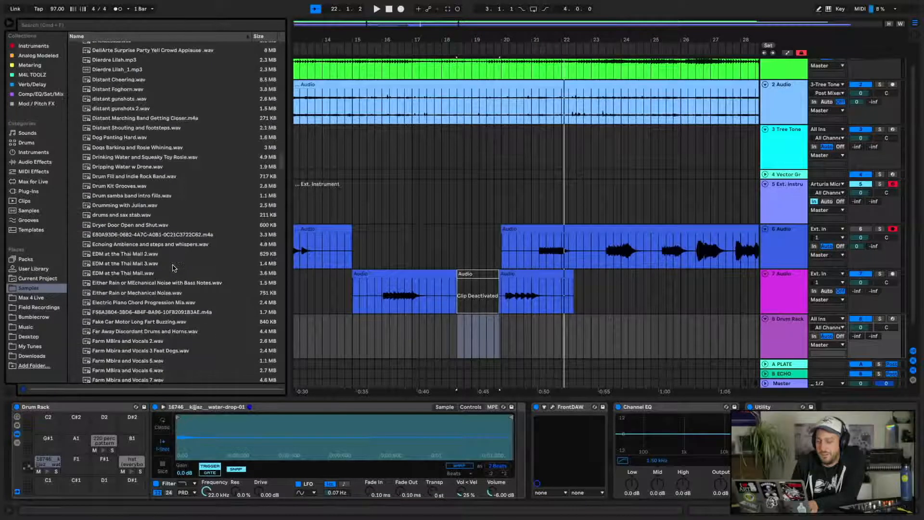
pyautogui.click(126, 242)
pyautogui.click(129, 294)
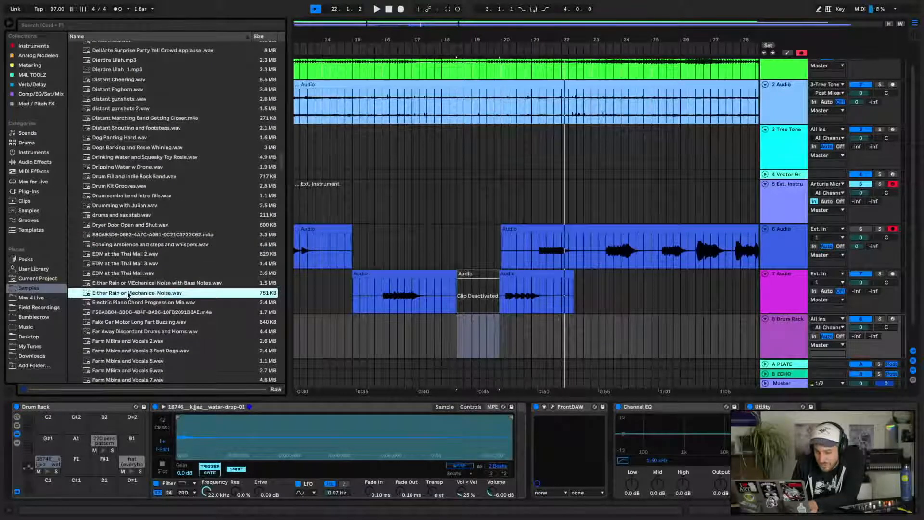
# Audition more field recordings, including Dog Panting Hard, Farm MBira and Vocals 7, Flowing Water Stream Creek and Gnarly Filter Drone Loop
pyautogui.click(136, 139)
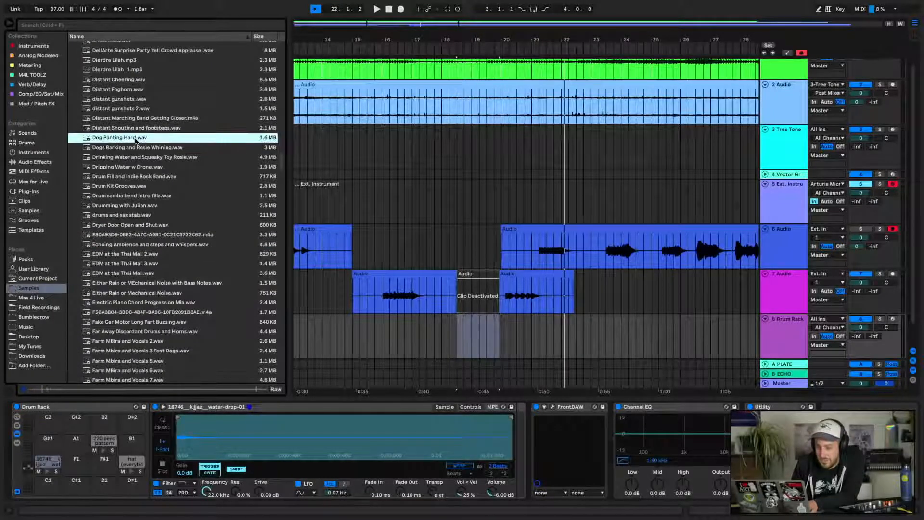
pyautogui.press('Up')
pyautogui.press('Up')
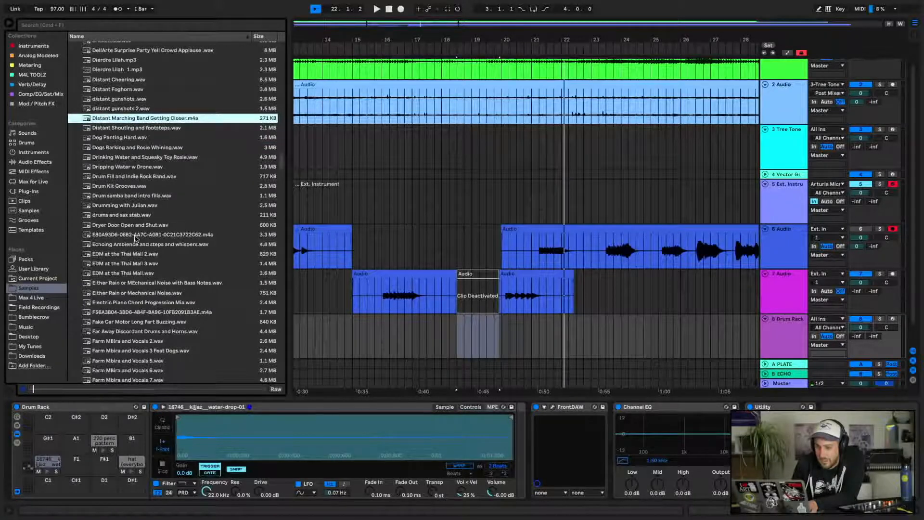
pyautogui.click(136, 225)
pyautogui.scroll(-3, 137, 240)
pyautogui.click(139, 306)
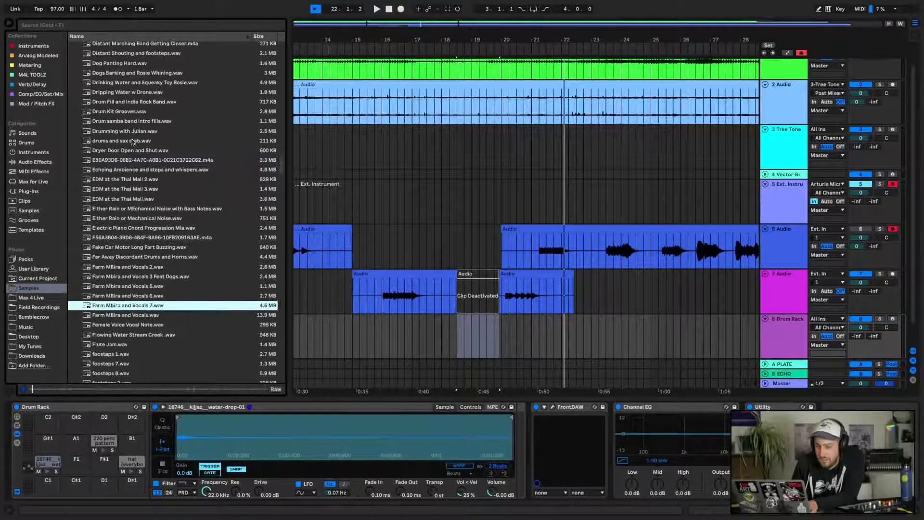
pyautogui.click(129, 162)
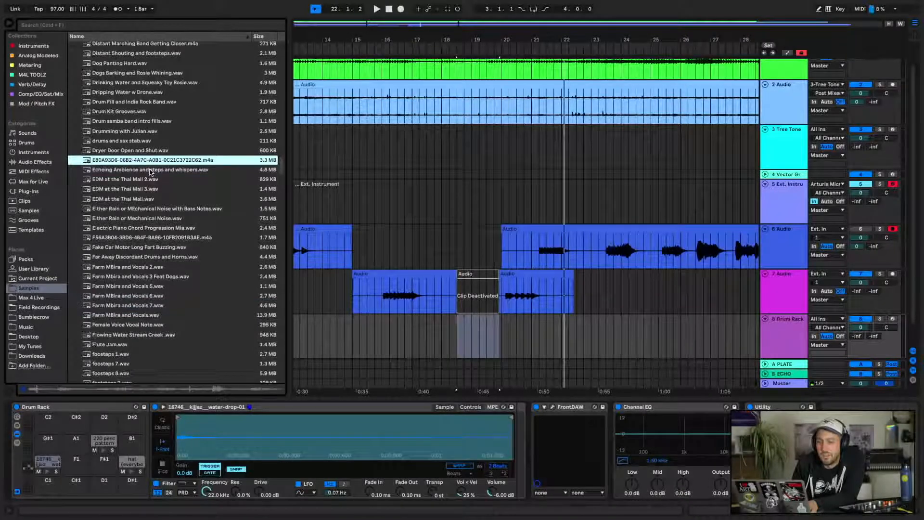
pyautogui.click(148, 258)
pyautogui.click(141, 336)
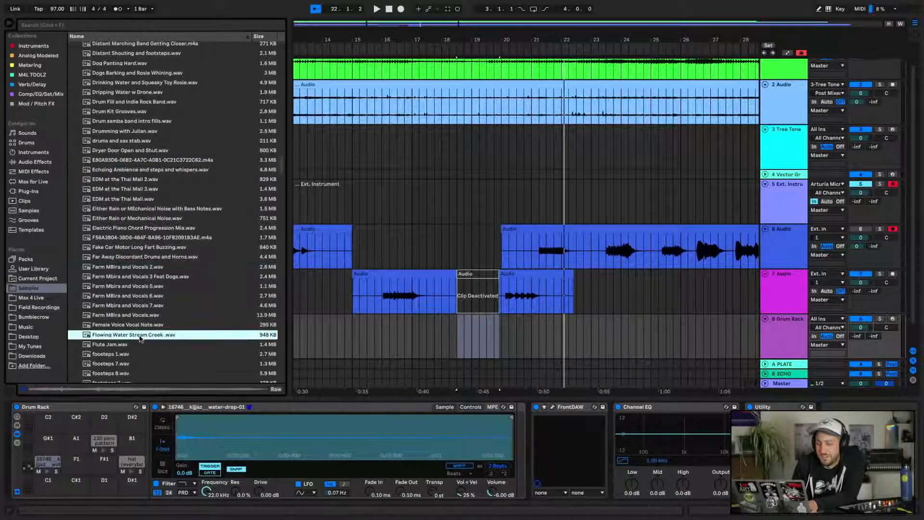
pyautogui.click(124, 371)
pyautogui.scroll(-5, 124, 360)
pyautogui.click(124, 359)
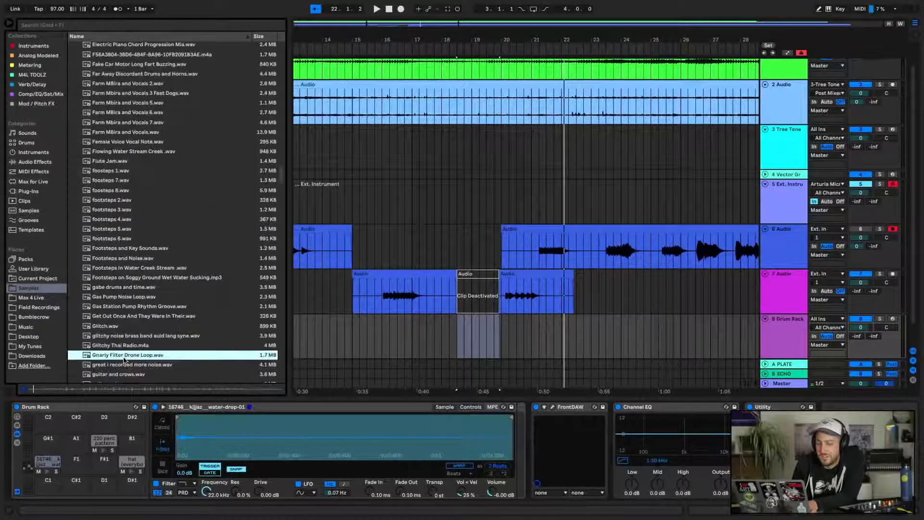
# Audition the honking field recordings and load Humming and Thumping.wav onto the Drum Rack's C#1 pad
pyautogui.scroll(-5, 124, 360)
pyautogui.click(124, 359)
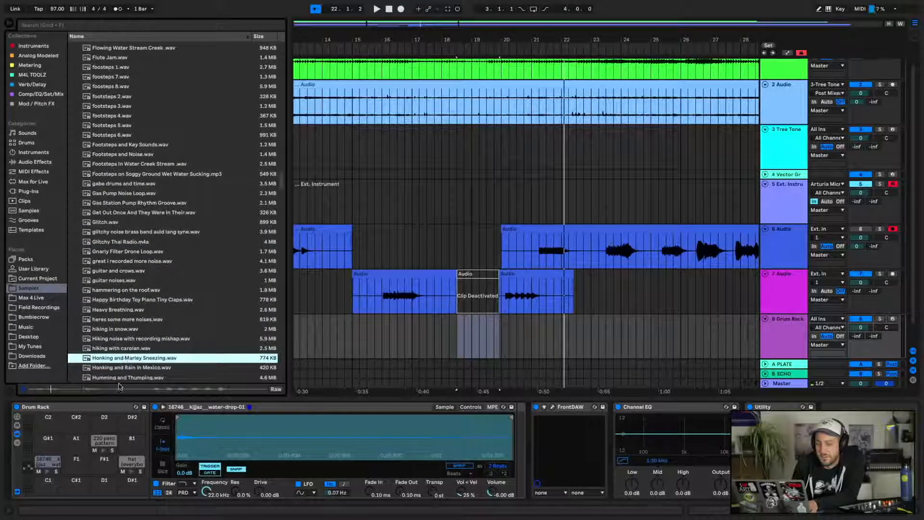
pyautogui.press('Down')
pyautogui.scroll(-3, 125, 378)
pyautogui.moveTo(134, 295); pyautogui.dragTo(76, 485)
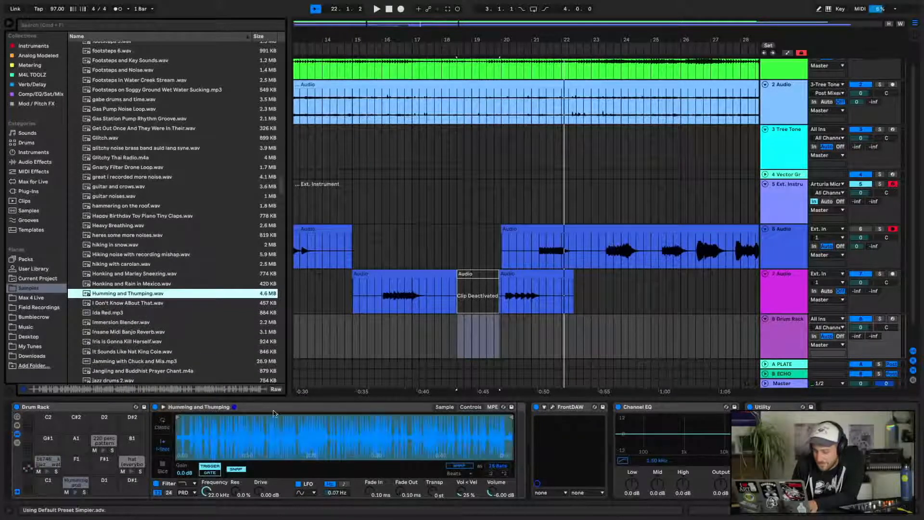
# Trim the Humming and Thumping sample in Simpler to a single short hit near its beginning
pyautogui.moveTo(509, 417)
pyautogui.mouseDown()
pyautogui.moveTo(158, 445)
pyautogui.moveTo(251, 437)
pyautogui.mouseUp()
pyautogui.moveTo(181, 422)
pyautogui.mouseDown()
pyautogui.moveTo(269, 418)
pyautogui.moveTo(235, 418)
pyautogui.mouseUp()
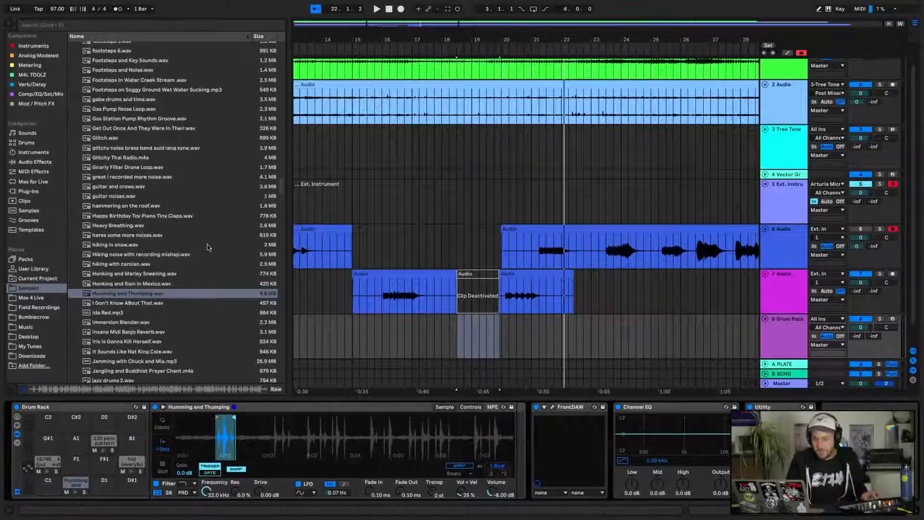
# Audition one-shots in Drum One Shots' Free Drums From Mars folder and load MA808.wav onto the Drum Rack's F1 pad
pyautogui.scroll(20, 167, 202)
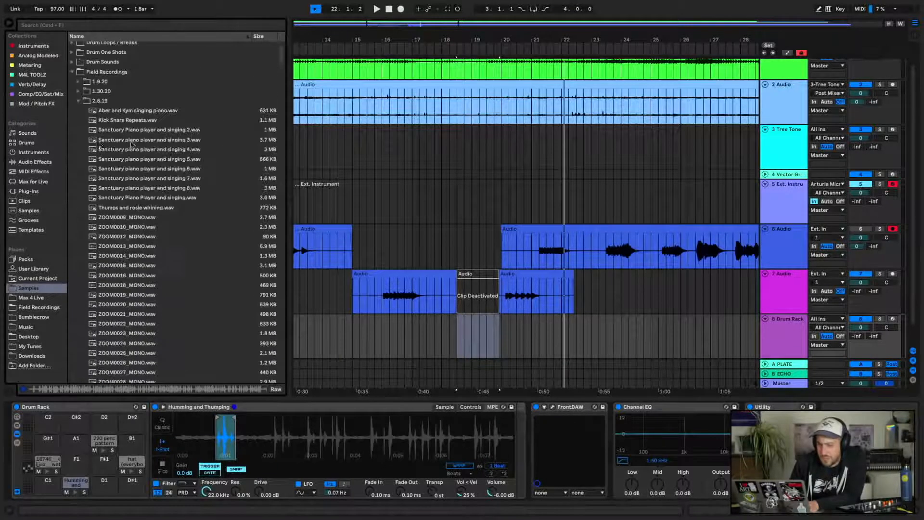
pyautogui.click(72, 62)
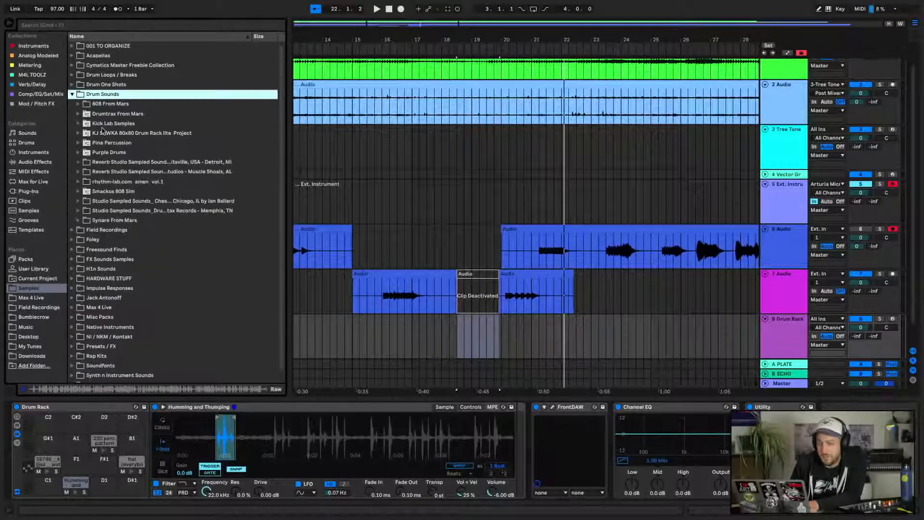
pyautogui.click(73, 84)
pyautogui.click(78, 134)
pyautogui.click(109, 172)
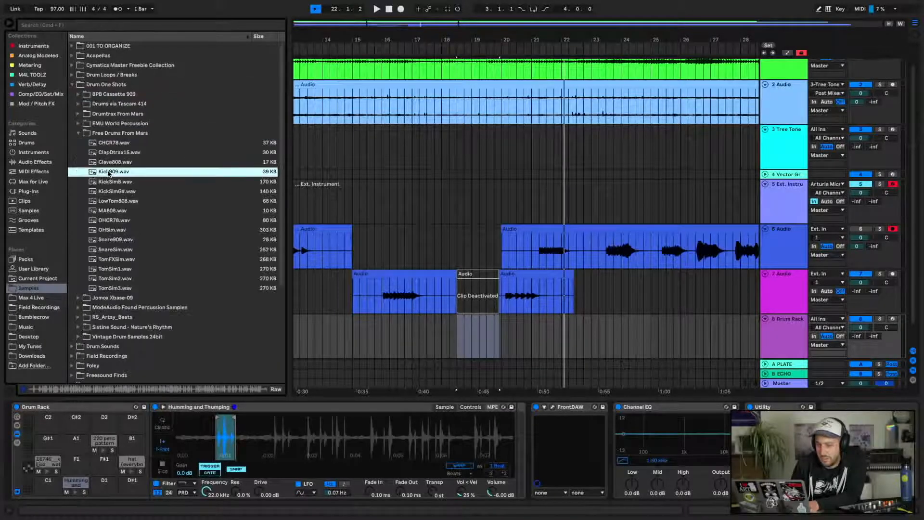
pyautogui.click(112, 210)
pyautogui.click(115, 239)
pyautogui.click(113, 220)
pyautogui.click(112, 214)
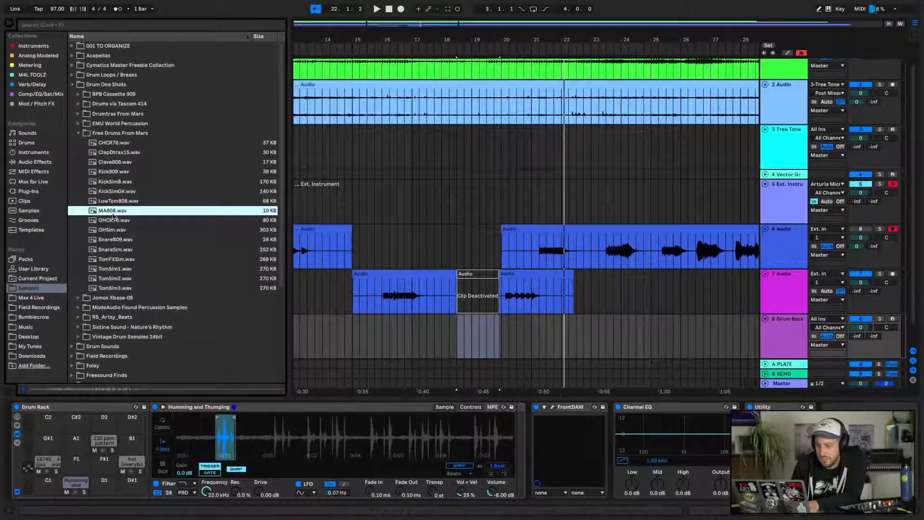
pyautogui.moveTo(122, 389); pyautogui.dragTo(76, 461)
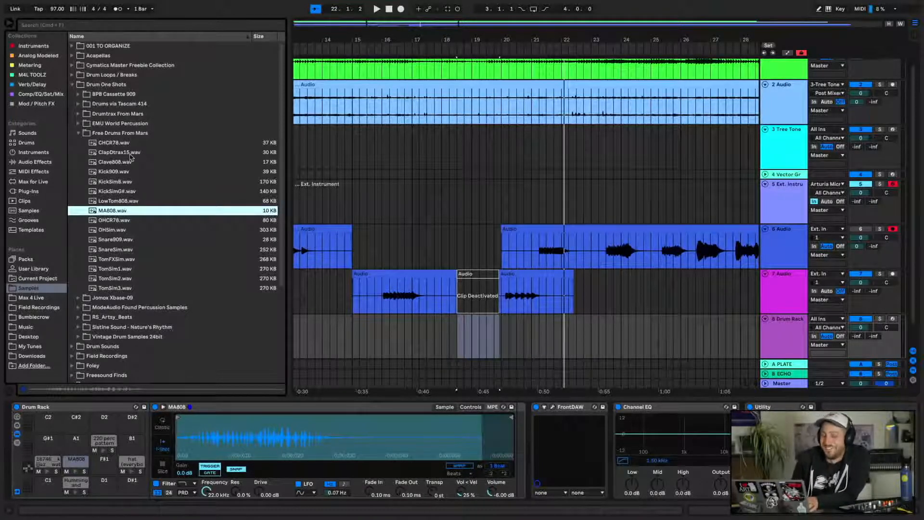
# Audition the clave, snare, tom and hi-hat one-shots, and load OHSim.wav onto the Drum Rack's B1 pad
pyautogui.click(102, 166)
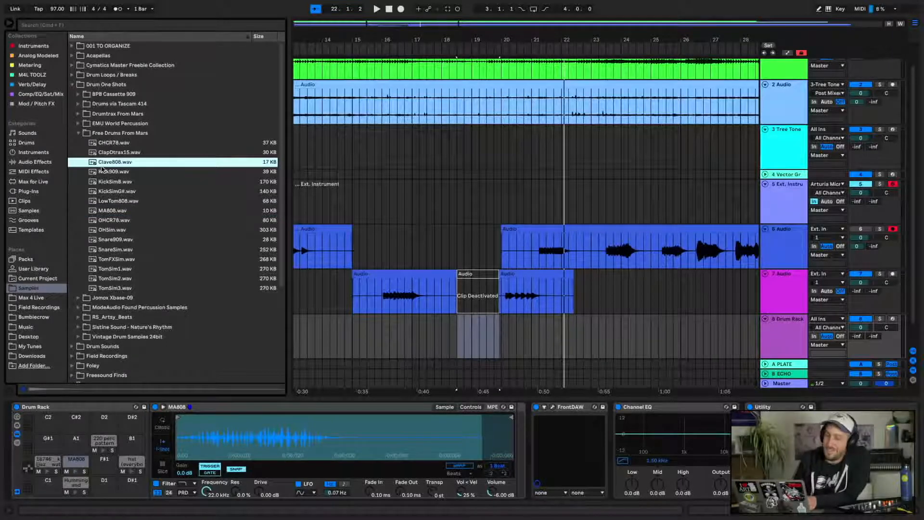
pyautogui.click(110, 240)
pyautogui.click(121, 270)
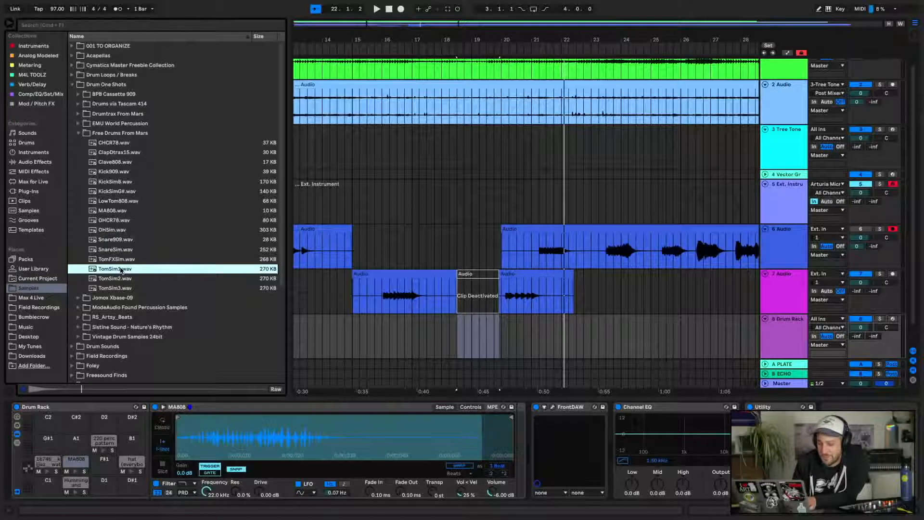
pyautogui.click(121, 279)
pyautogui.click(112, 288)
pyautogui.click(112, 261)
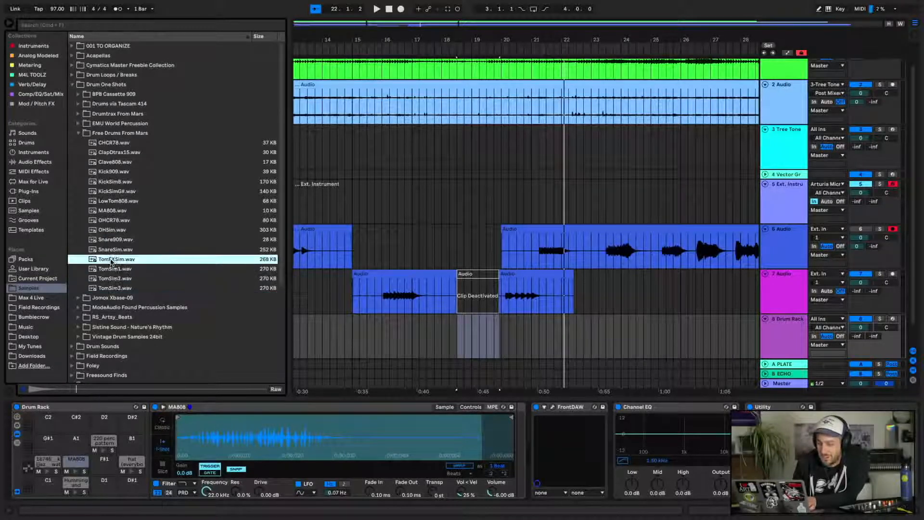
pyautogui.click(113, 220)
pyautogui.click(112, 229)
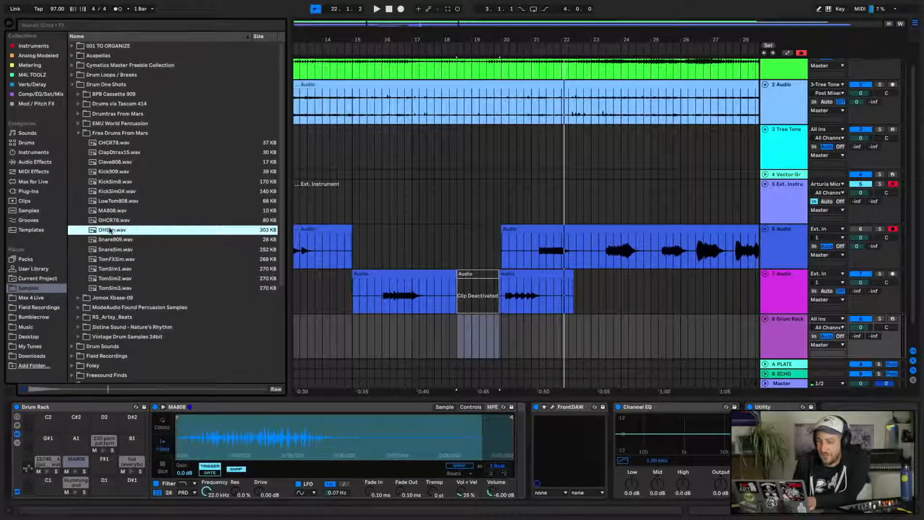
pyautogui.moveTo(116, 407); pyautogui.dragTo(132, 439)
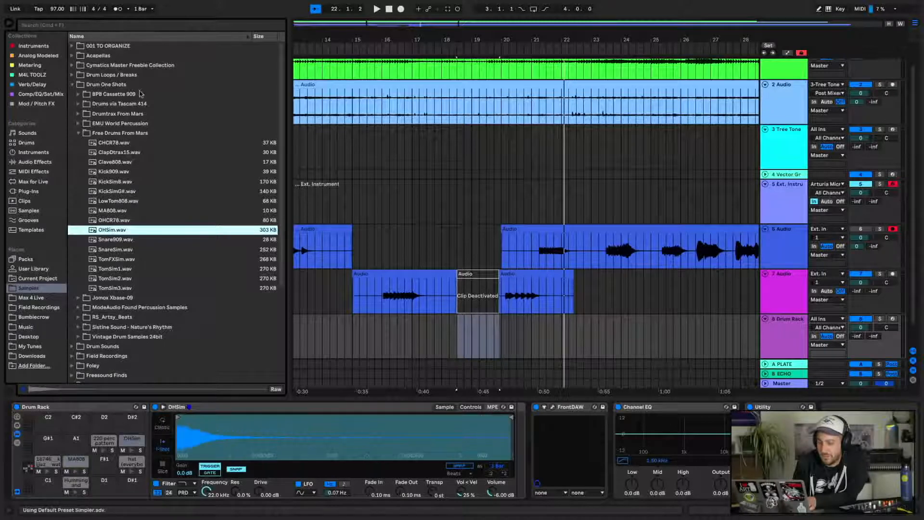
# Audition the Normal Tape Speed kicks in Drums via Tascam 414 and load Kick 3.wav onto the Drum Rack's C1 pad
pyautogui.click(78, 104)
pyautogui.click(83, 126)
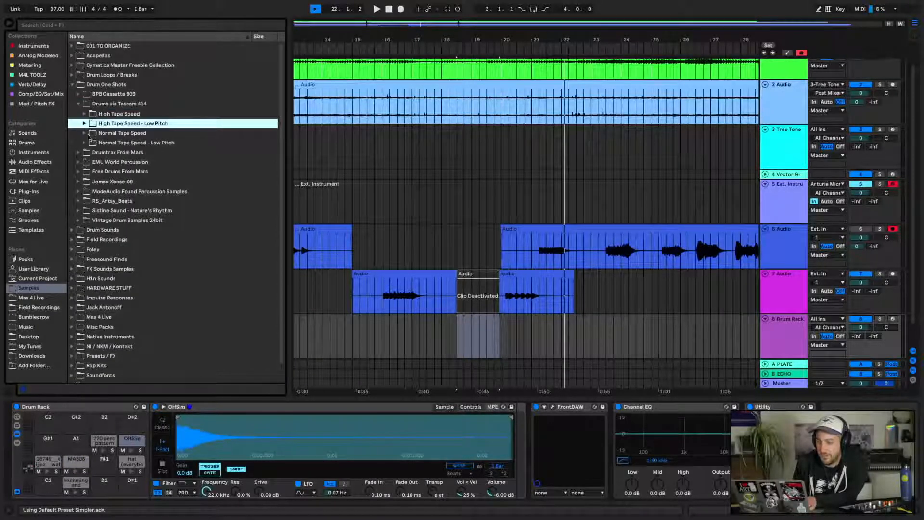
pyautogui.click(84, 133)
pyautogui.click(123, 151)
pyautogui.click(122, 168)
pyautogui.doubleClick(118, 172)
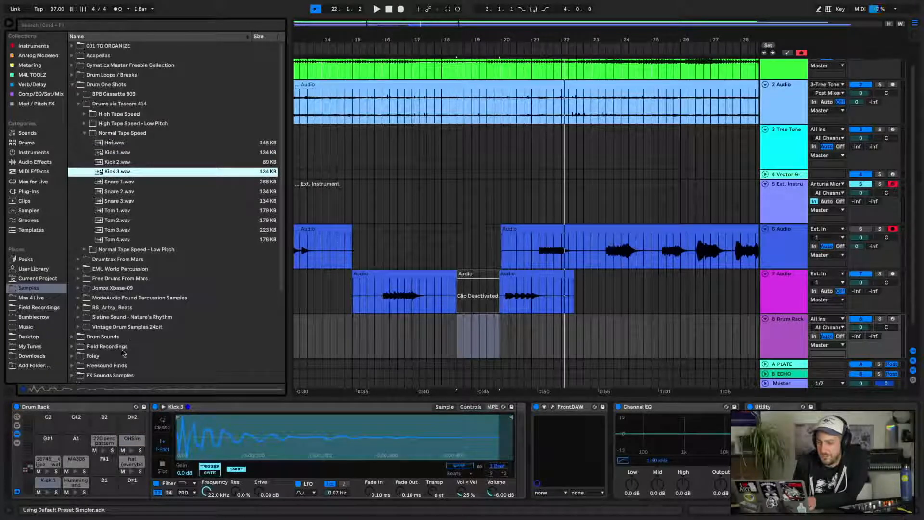
# Play the arrangement and examine how the 1 Audio track's waveform lines up with the grid around bar 8
pyautogui.press('space')
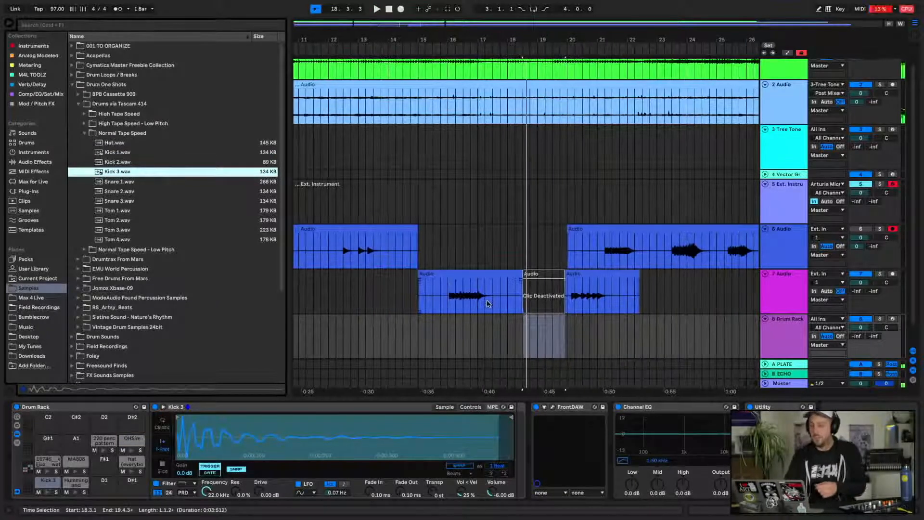
pyautogui.moveTo(483, 340); pyautogui.dragTo(509, 348)
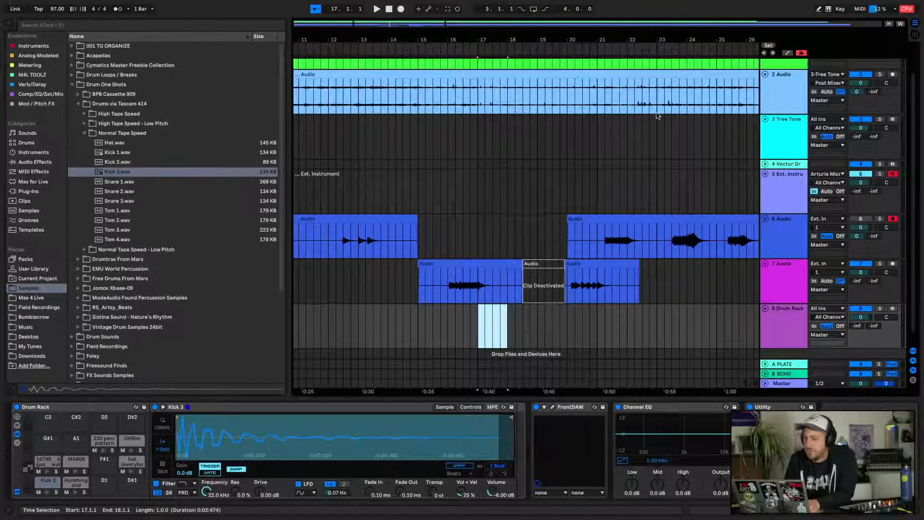
pyautogui.scroll(2, 660, 116)
pyautogui.moveTo(564, 43); pyautogui.dragTo(563, 87)
pyautogui.moveTo(562, 42); pyautogui.dragTo(576, 39)
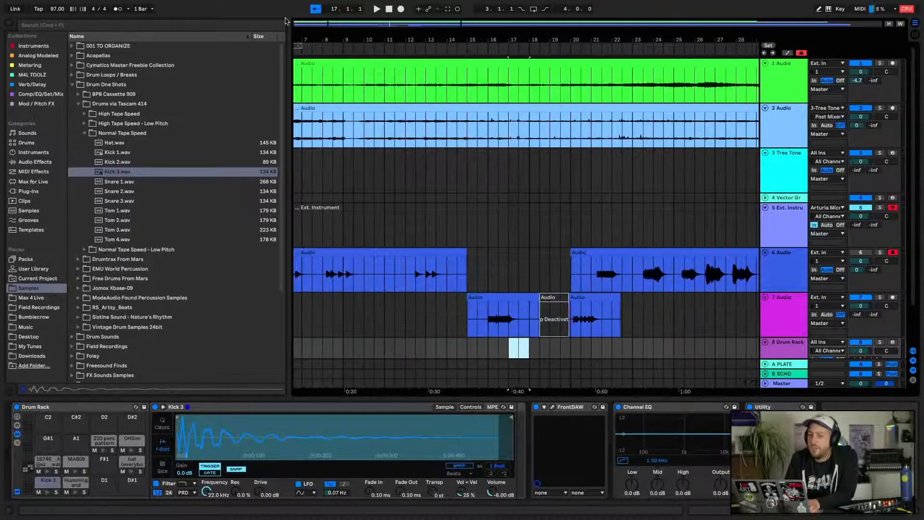
pyautogui.moveTo(334, 42); pyautogui.dragTo(650, 89)
pyautogui.click(445, 62)
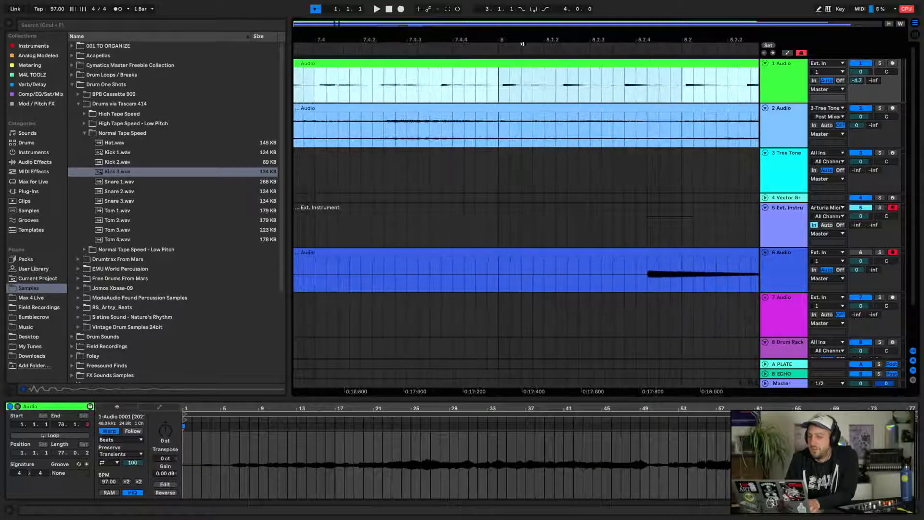
pyautogui.moveTo(500, 43); pyautogui.dragTo(667, 84)
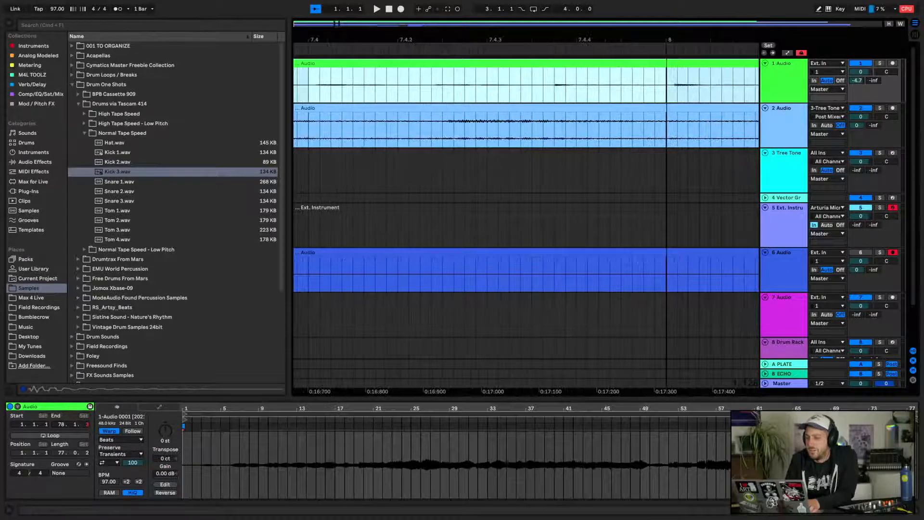
pyautogui.moveTo(668, 41); pyautogui.dragTo(300, 2)
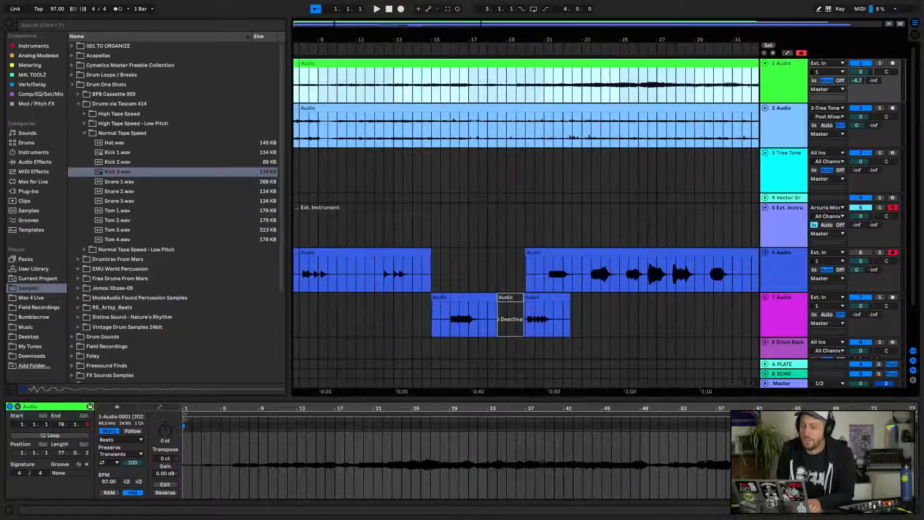
# Insert a one-bar MIDI clip at bar 14 on the Drum Rack track, enlarge its note editor and enable note preview
pyautogui.scroll(-2, 501, 258)
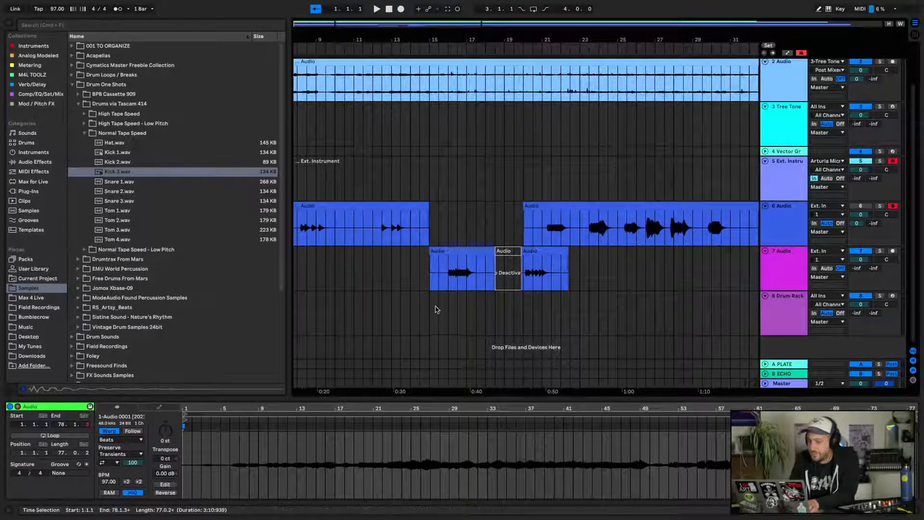
pyautogui.moveTo(400, 317); pyautogui.dragTo(430, 317)
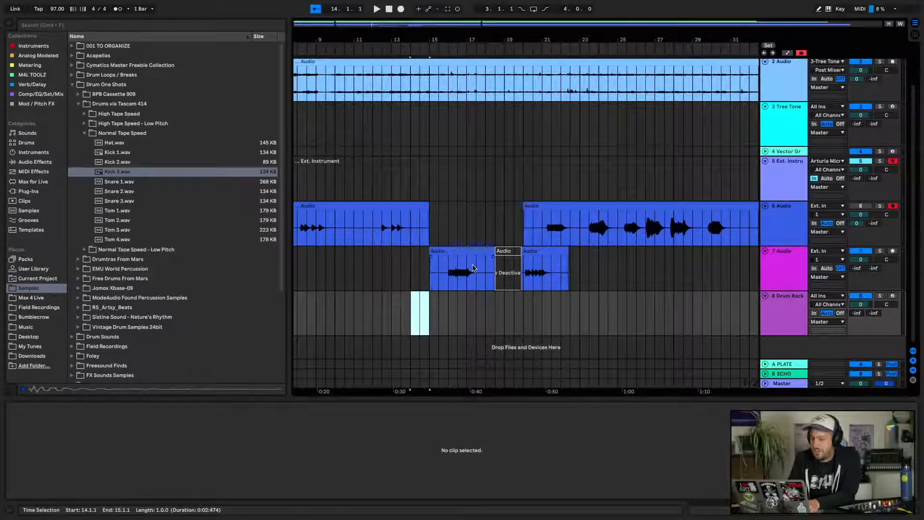
pyautogui.press('super+shift+m')
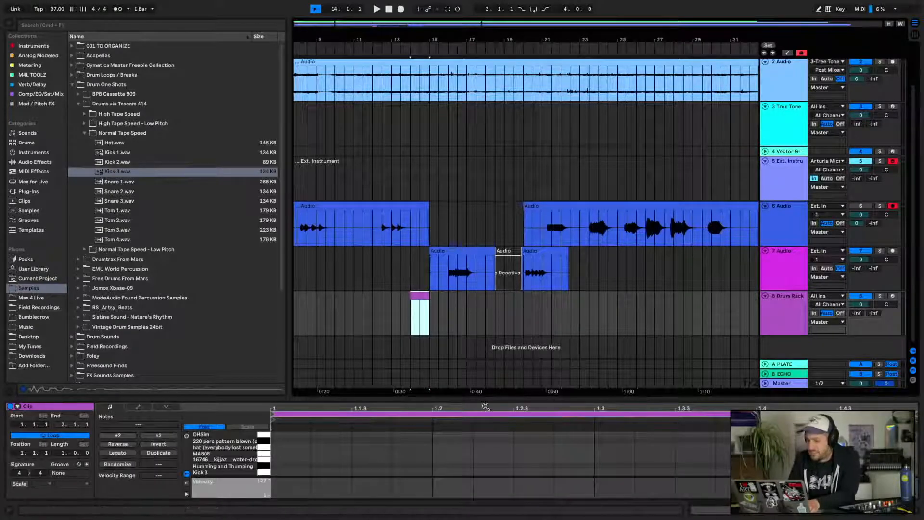
pyautogui.moveTo(487, 397); pyautogui.dragTo(523, 229)
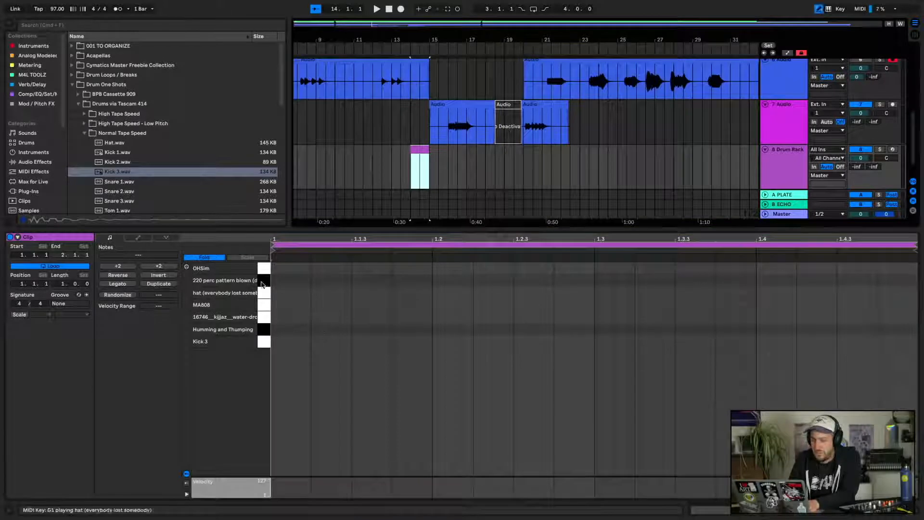
pyautogui.click(186, 267)
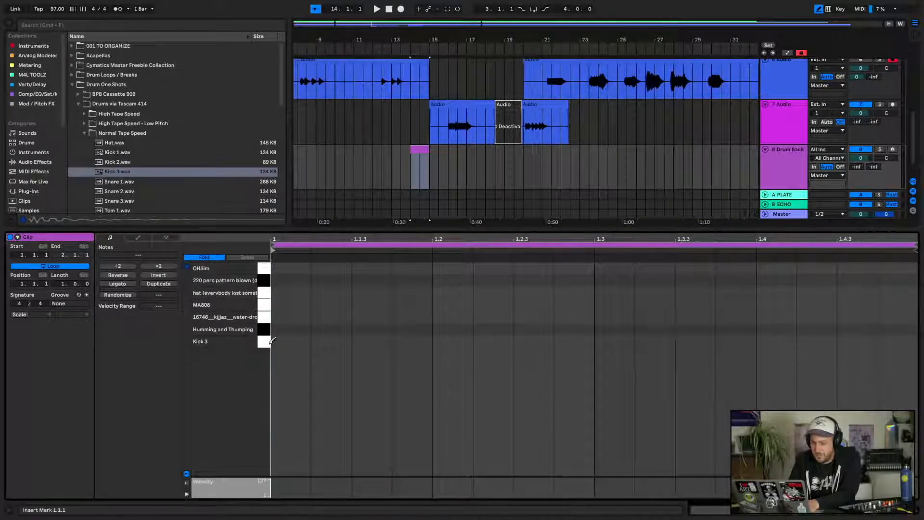
# Draw a Kick 3 note at 1.1.1 and, after trying other positions during playback, a Humming and Thumping note at 1.2.4
pyautogui.click(290, 341)
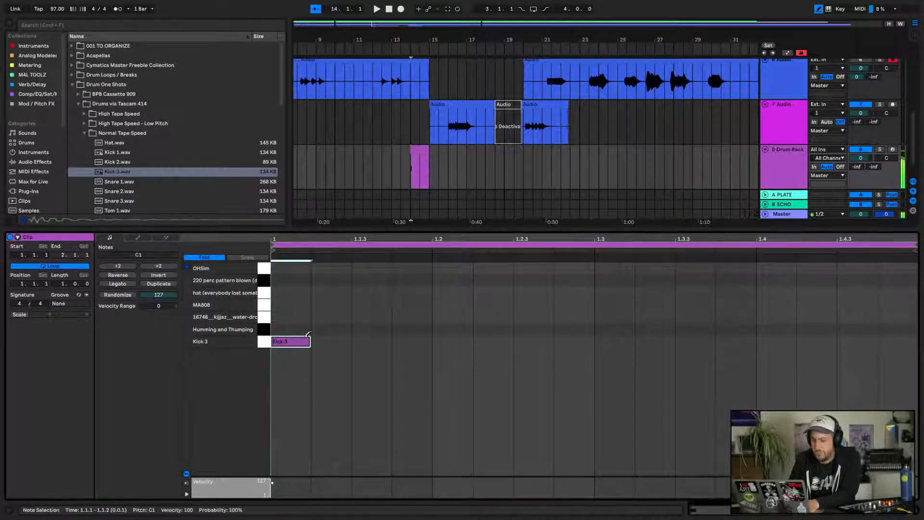
pyautogui.click(447, 329)
pyautogui.press('space')
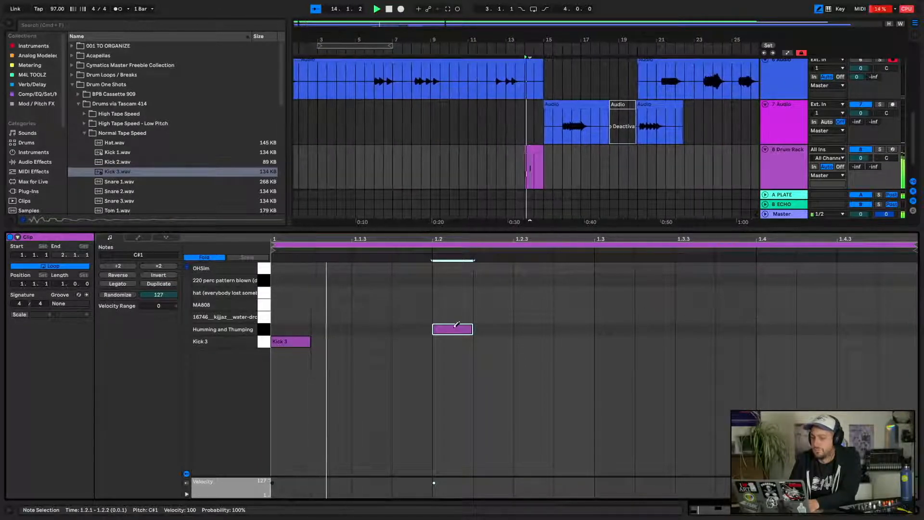
pyautogui.click(455, 329)
pyautogui.click(611, 329)
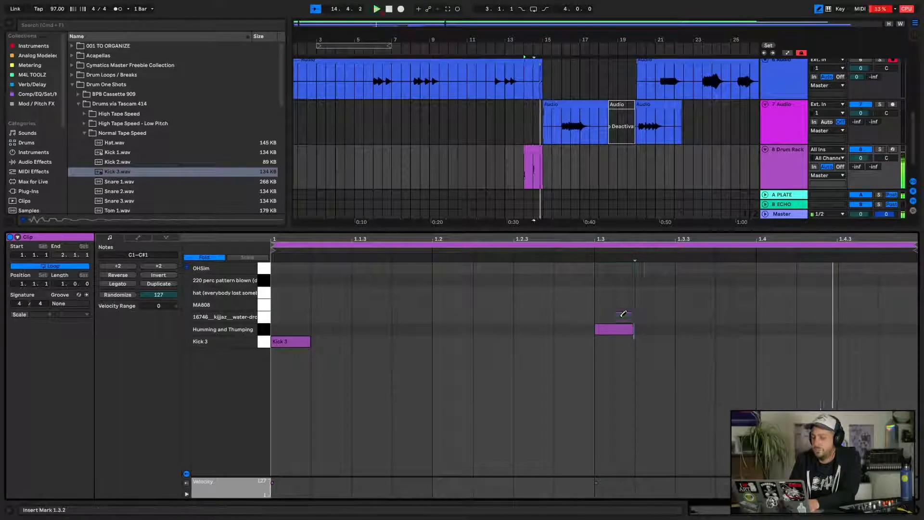
pyautogui.click(535, 326)
pyautogui.click(627, 327)
pyautogui.click(552, 328)
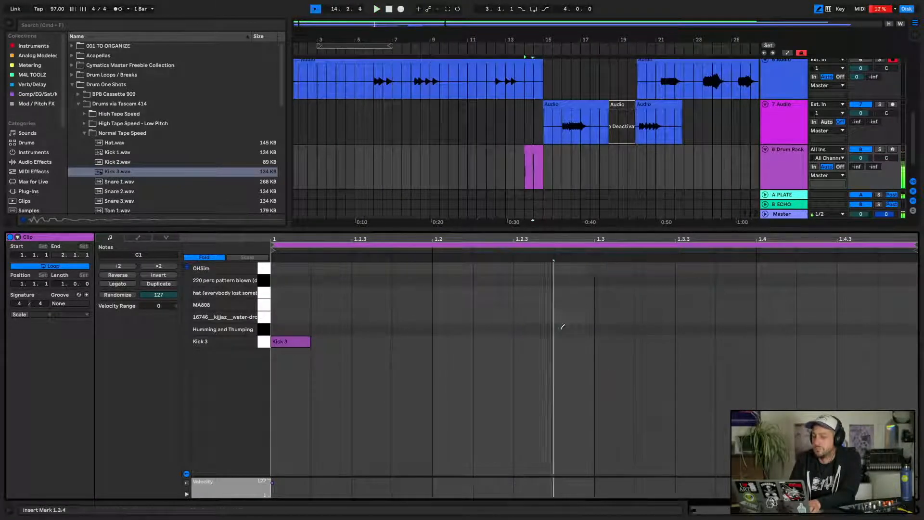
pyautogui.click(551, 328)
pyautogui.click(118, 9)
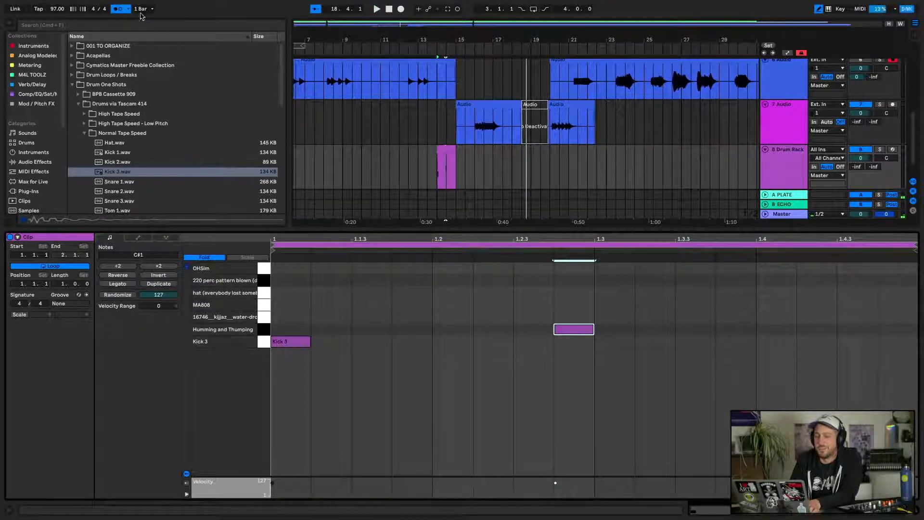
pyautogui.click(114, 11)
pyautogui.press('space')
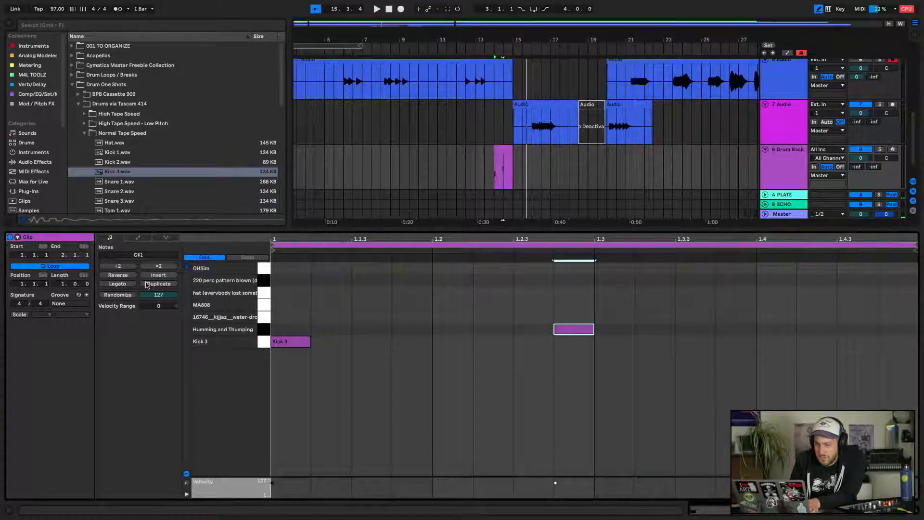
# Duplicate the one-bar pattern into a two-bar loop and extend the Drum Rack clip to bar 20 during playback
pyautogui.click(154, 284)
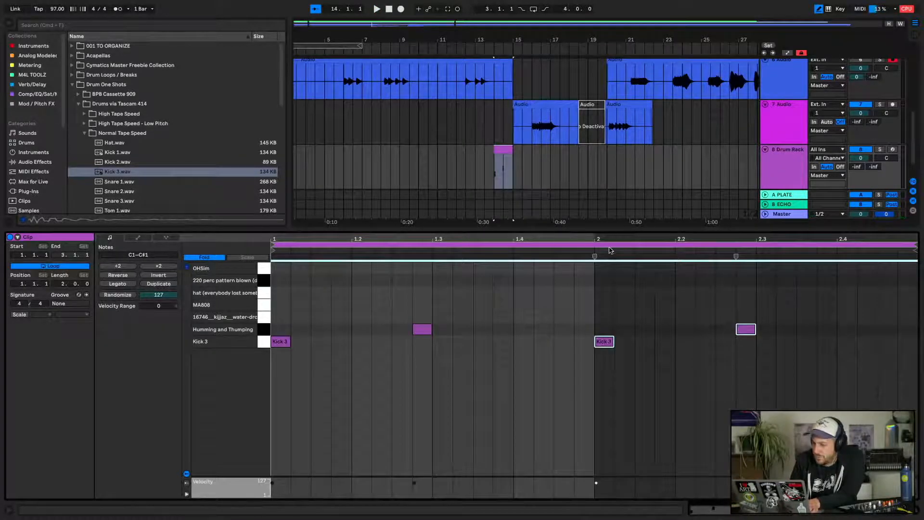
pyautogui.press('space')
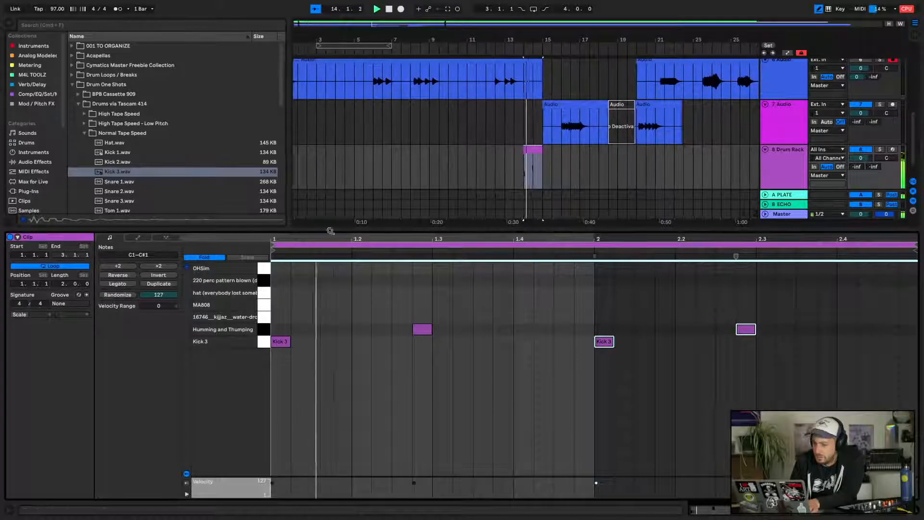
pyautogui.moveTo(534, 149); pyautogui.dragTo(632, 147)
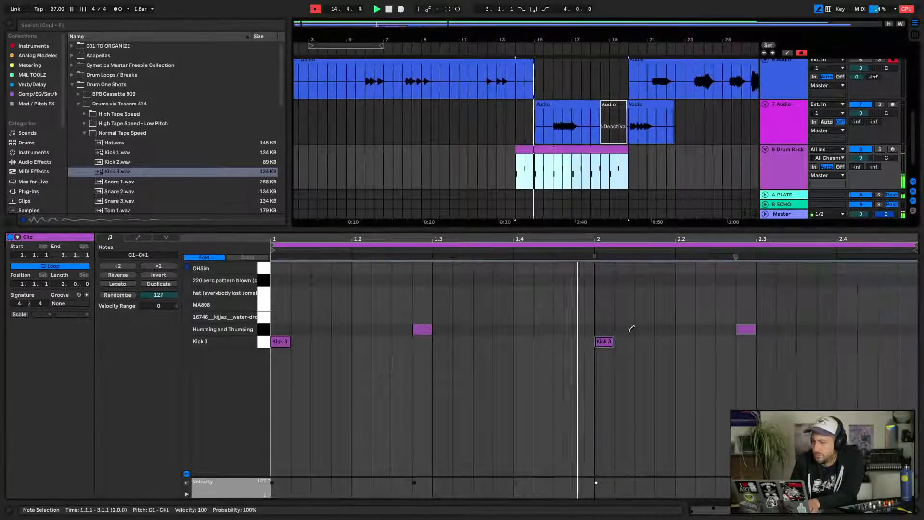
# Move the second bar's Kick 3 note to 2.2.1 and preview the MA808 sound
pyautogui.moveTo(605, 341); pyautogui.dragTo(717, 339)
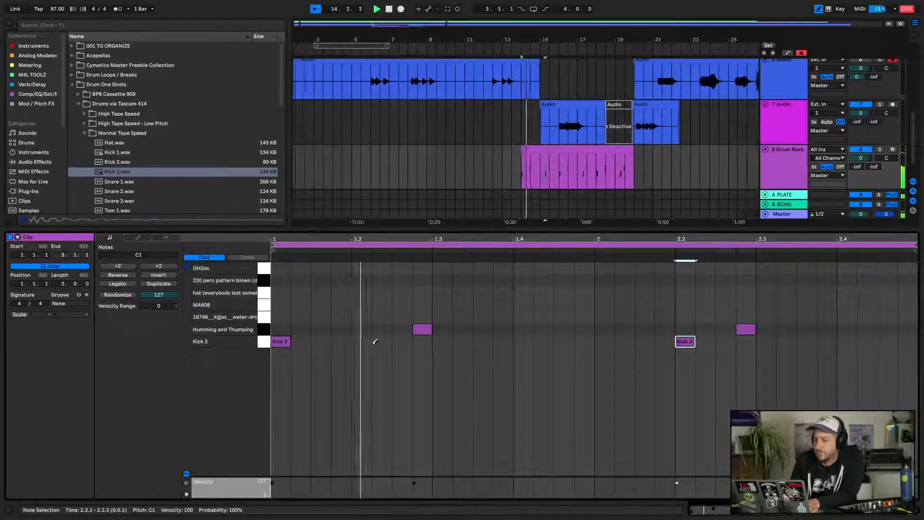
pyautogui.click(263, 308)
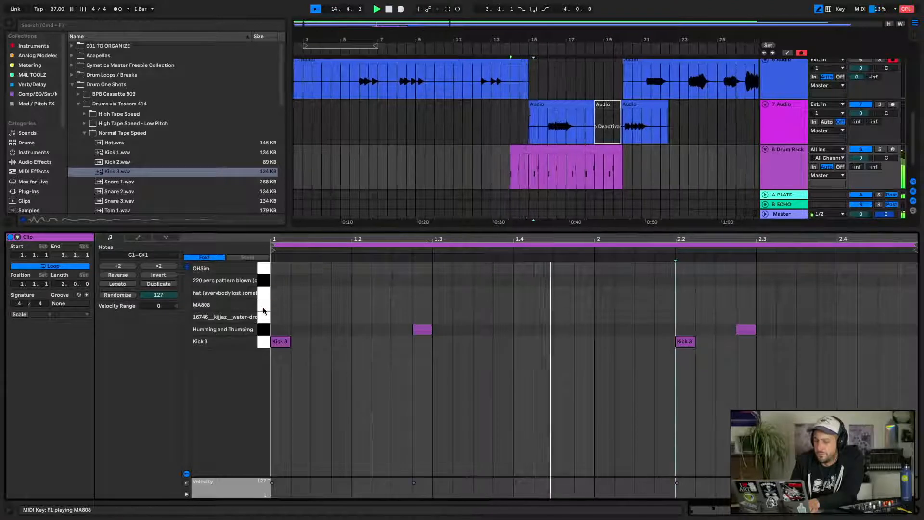
# Draw MA808 notes at 1.2.1, 1.4.1, 2.2.1 and 2.4.1 in the two-bar Drum Rack clip
pyautogui.click(361, 304)
pyautogui.click(523, 304)
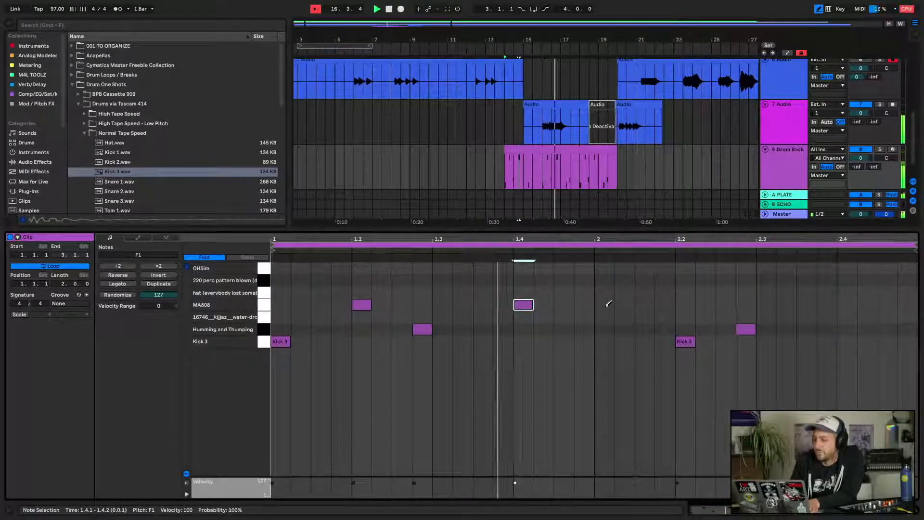
pyautogui.click(684, 304)
pyautogui.click(846, 304)
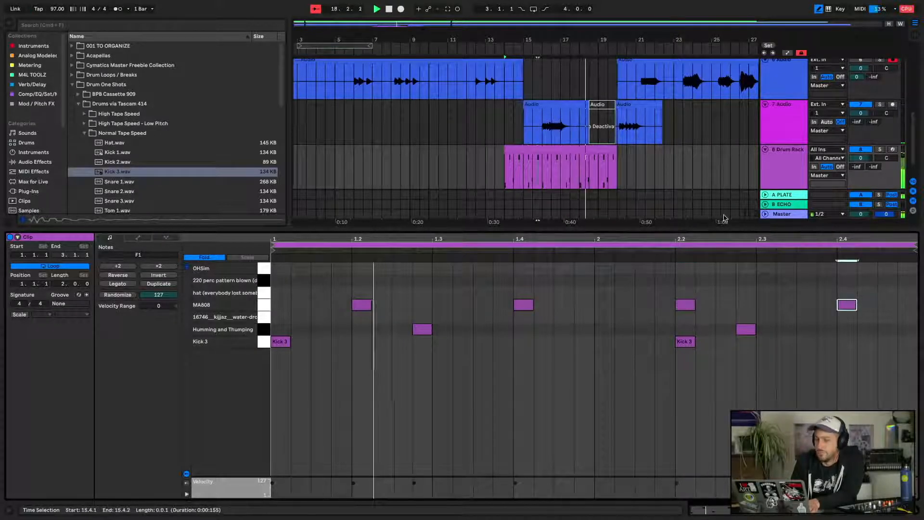
# Close the Drum Rack clip's note editor and extend the clip to bar 26 during playback
pyautogui.click(551, 150)
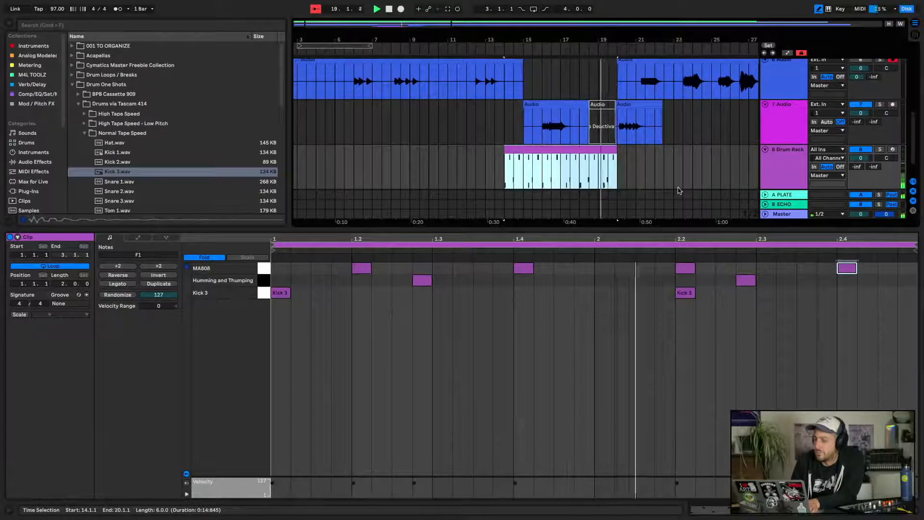
pyautogui.click(917, 506)
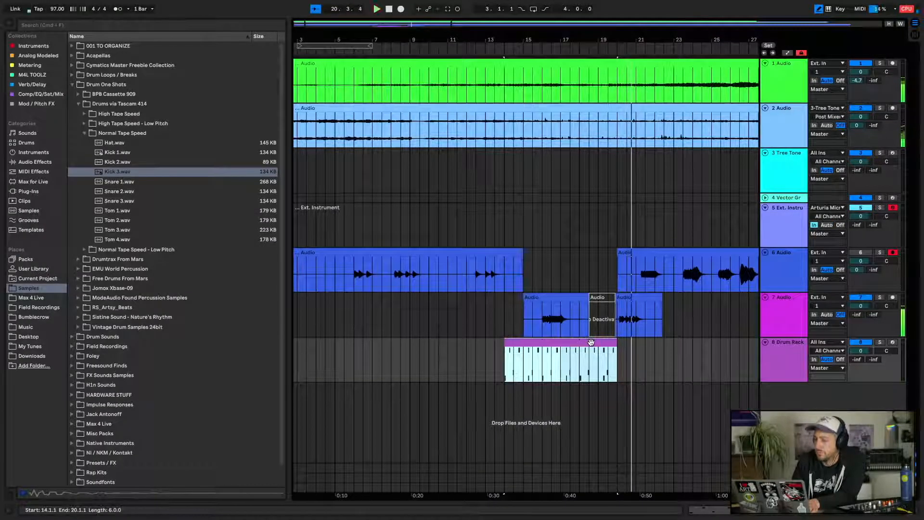
pyautogui.click(573, 364)
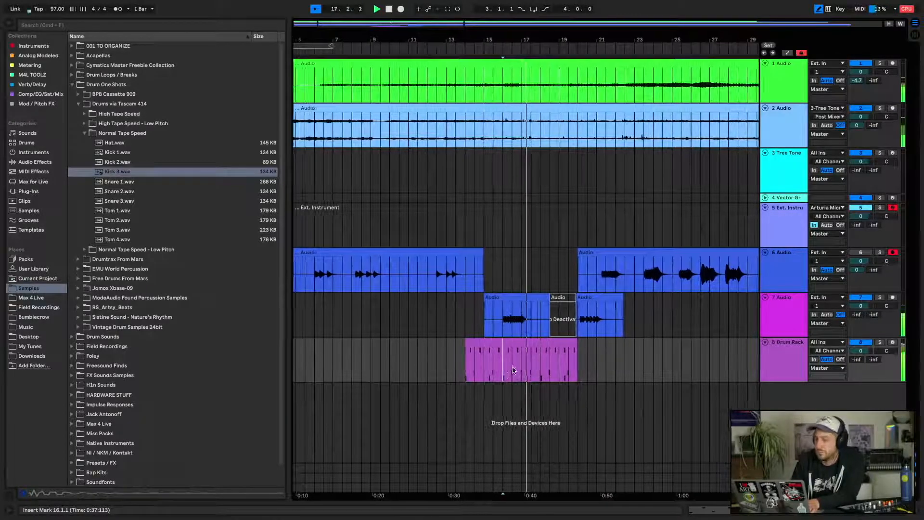
pyautogui.moveTo(508, 37); pyautogui.dragTo(496, 192)
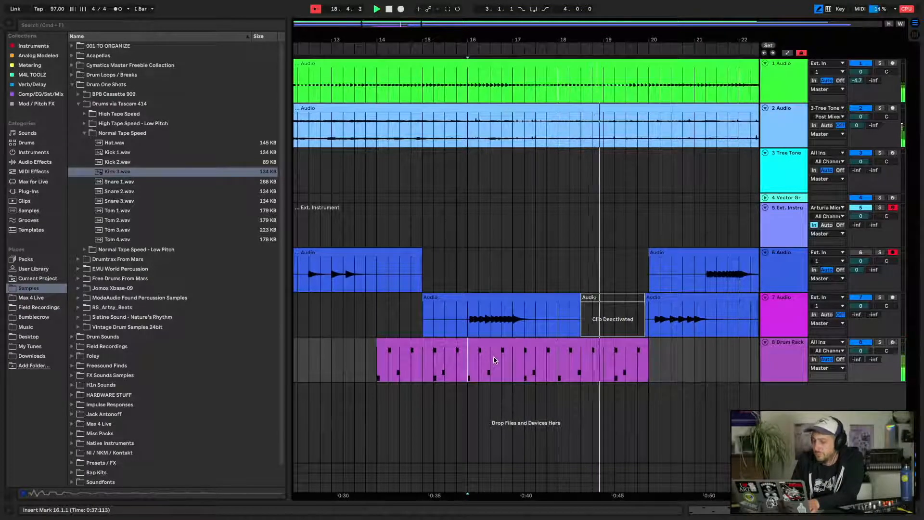
pyautogui.moveTo(648, 349); pyautogui.dragTo(766, 339)
pyautogui.moveTo(651, 39); pyautogui.dragTo(465, 20)
pyautogui.moveTo(507, 340); pyautogui.dragTo(544, 340)
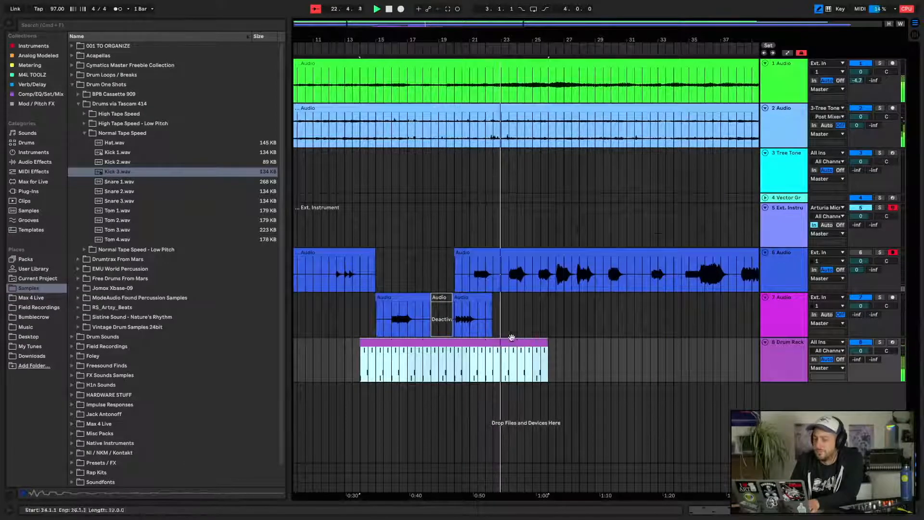
# Duplicate bars 16 to 24 of the 7 Audio track and extend the Drum Rack clip to bar 34
pyautogui.moveTo(392, 323); pyautogui.dragTo(516, 323)
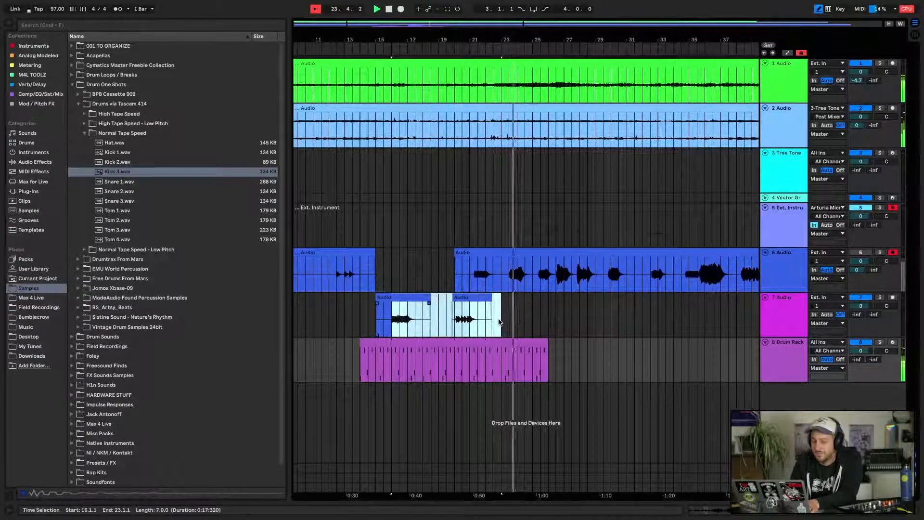
pyautogui.press('super+d')
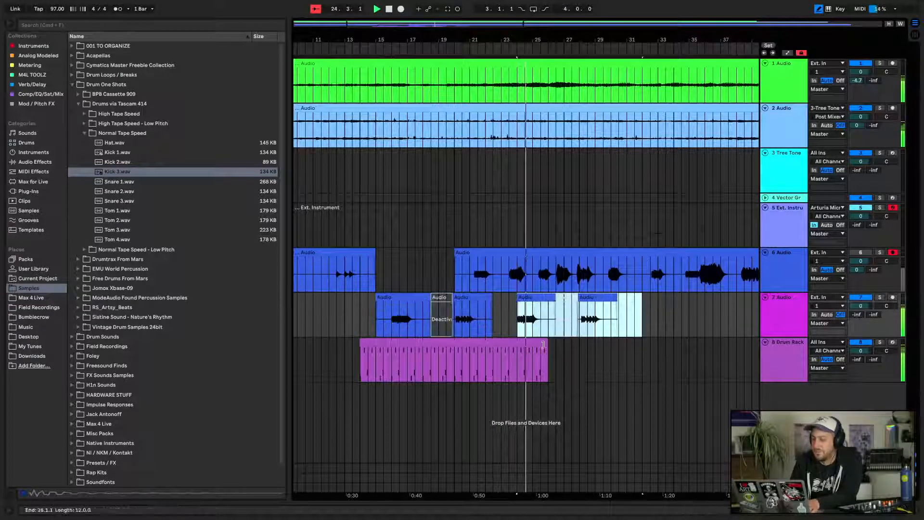
pyautogui.moveTo(548, 340); pyautogui.dragTo(674, 339)
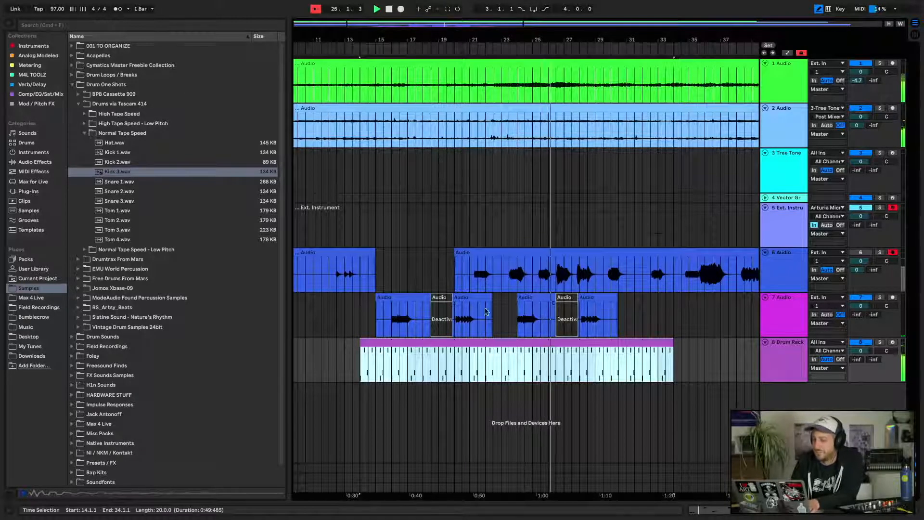
# Stop playback and trim the first 7 Audio clip to bars 16–18 and the second clip's end to bar 22
pyautogui.press('space')
pyautogui.moveTo(377, 297)
pyautogui.mouseDown()
pyautogui.moveTo(393, 297)
pyautogui.moveTo(376, 297)
pyautogui.mouseUp()
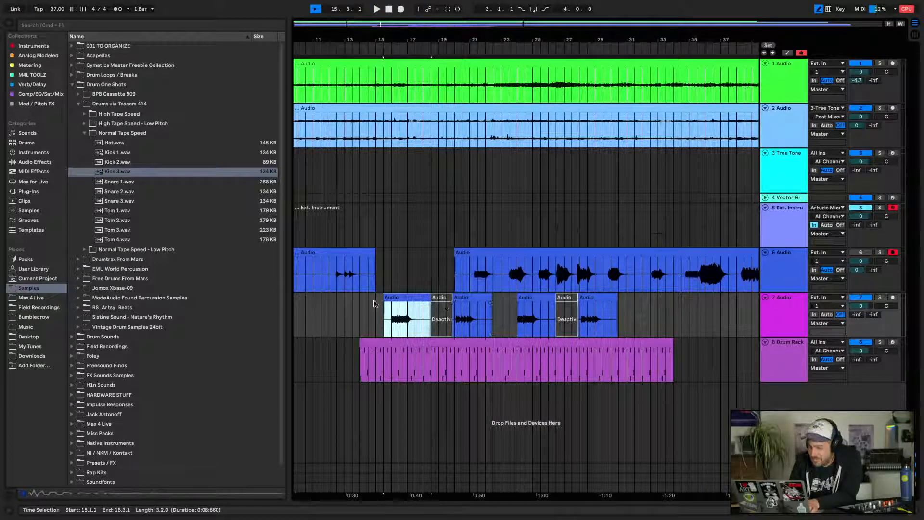
pyautogui.moveTo(384, 297); pyautogui.dragTo(416, 304)
pyautogui.moveTo(491, 304); pyautogui.dragTo(483, 306)
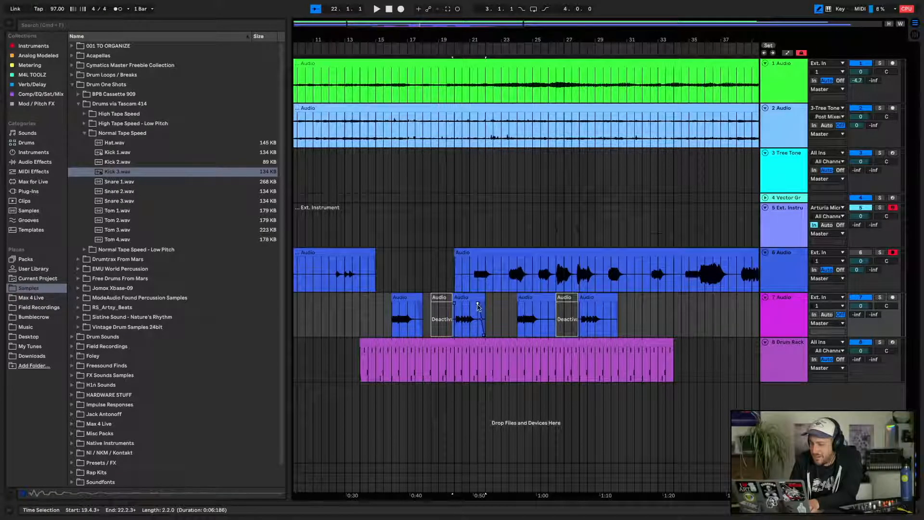
# Delete both deactivated segments on 7 Audio and shorten the third clip's end to bar 26
pyautogui.click(440, 296)
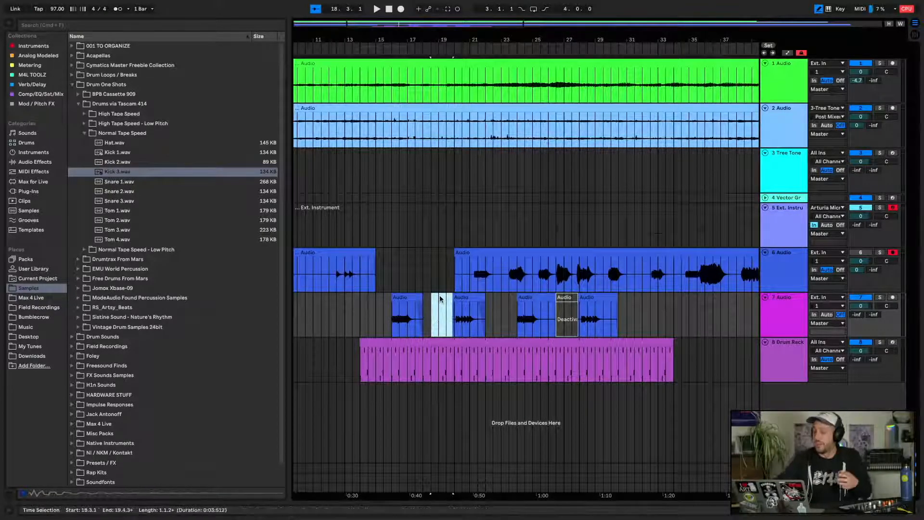
pyautogui.click(570, 299)
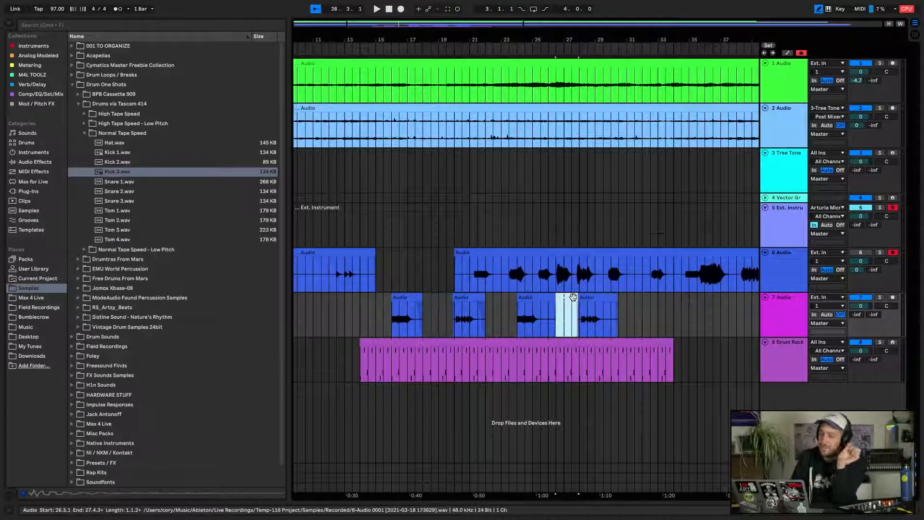
pyautogui.press('Delete')
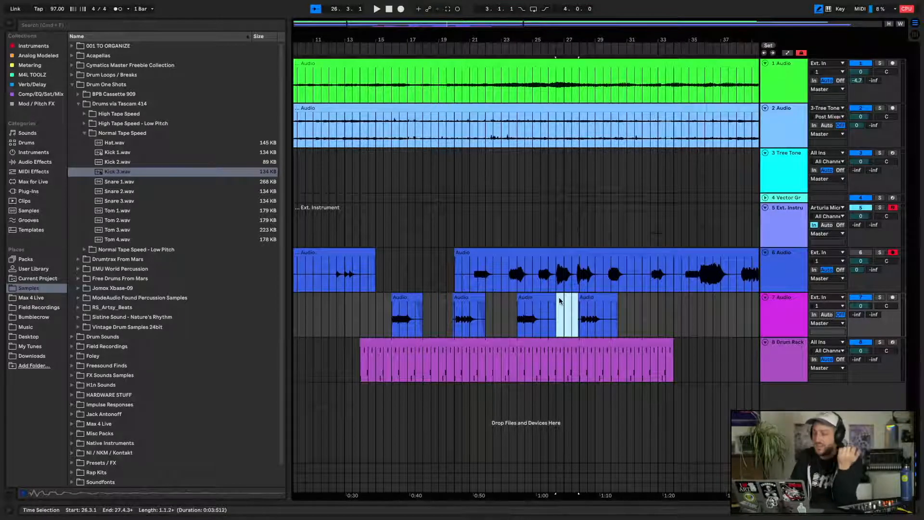
pyautogui.moveTo(557, 298); pyautogui.dragTo(547, 298)
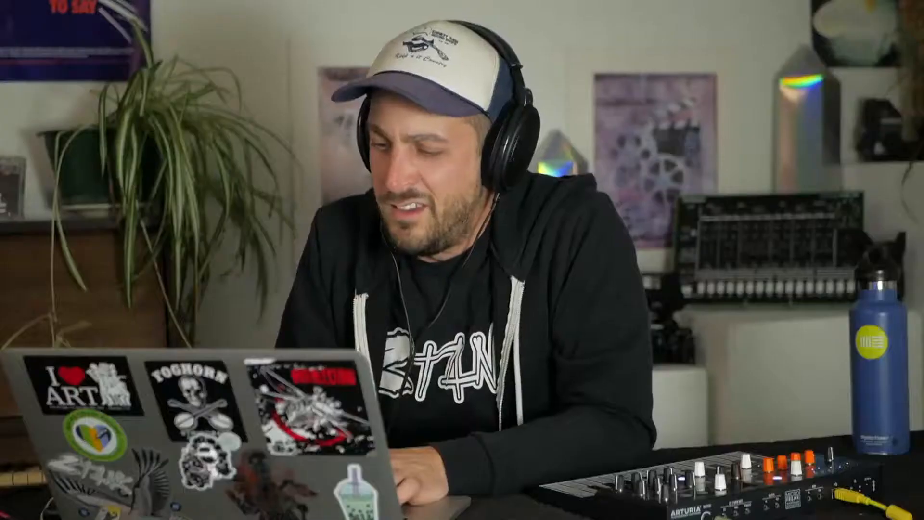
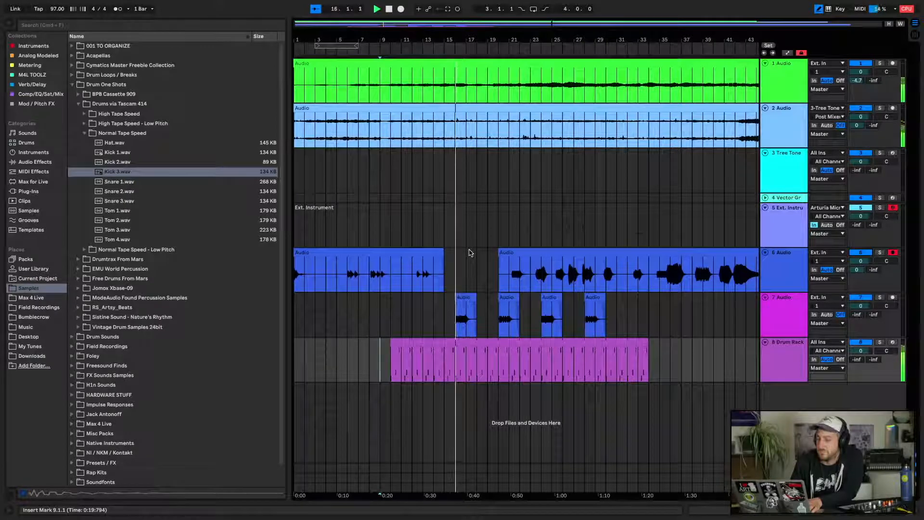
# Clear the Drum Rack pattern between 16.1.1 and 16.4.1
pyautogui.moveTo(480, 41); pyautogui.dragTo(453, 120)
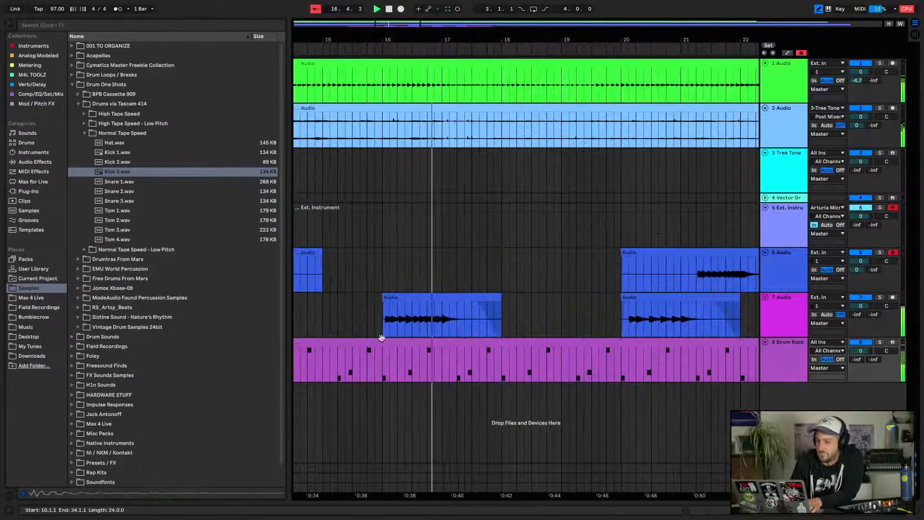
pyautogui.moveTo(383, 366); pyautogui.dragTo(433, 342)
pyautogui.press('Delete')
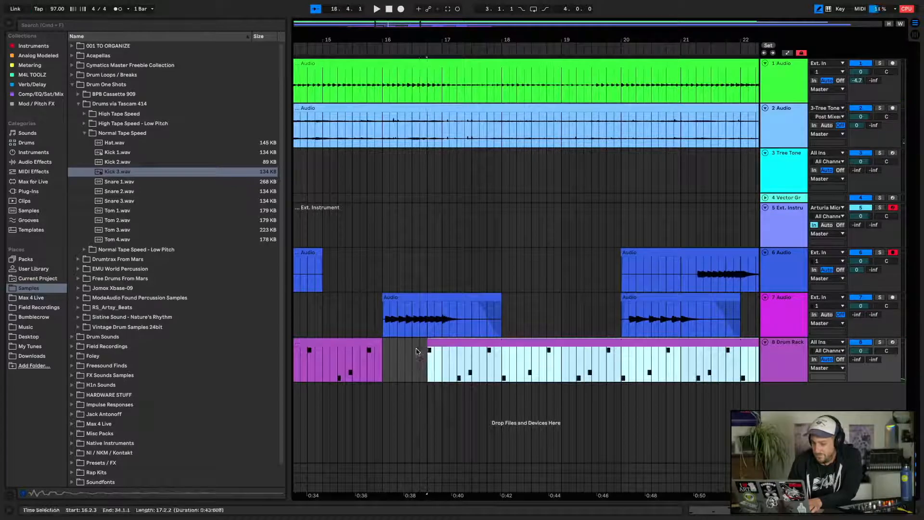
# Insert an empty MIDI clip of length 0.0.2 at bar 16 on Drum Rack, close its note editor and play from there
pyautogui.click(386, 371)
pyautogui.press('space')
pyautogui.doubleClick(387, 372)
pyautogui.press('space')
pyautogui.press('space')
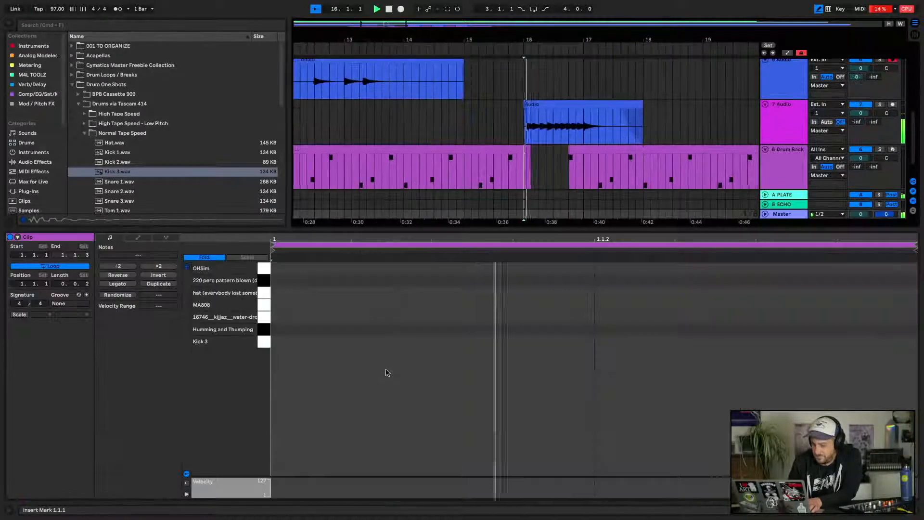
pyautogui.click(913, 515)
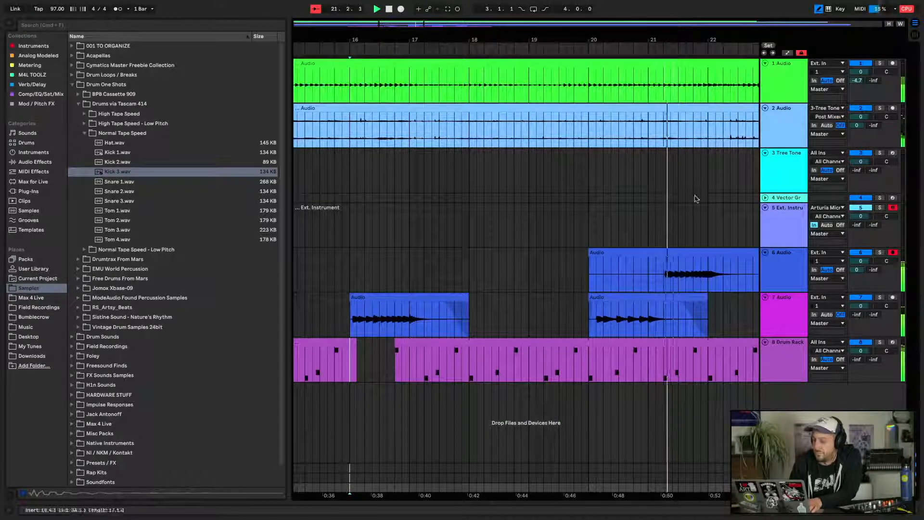
# Trim the start of the second 6 Audio clip to 21.2.1 and play back from there
pyautogui.moveTo(701, 35); pyautogui.dragTo(527, 27)
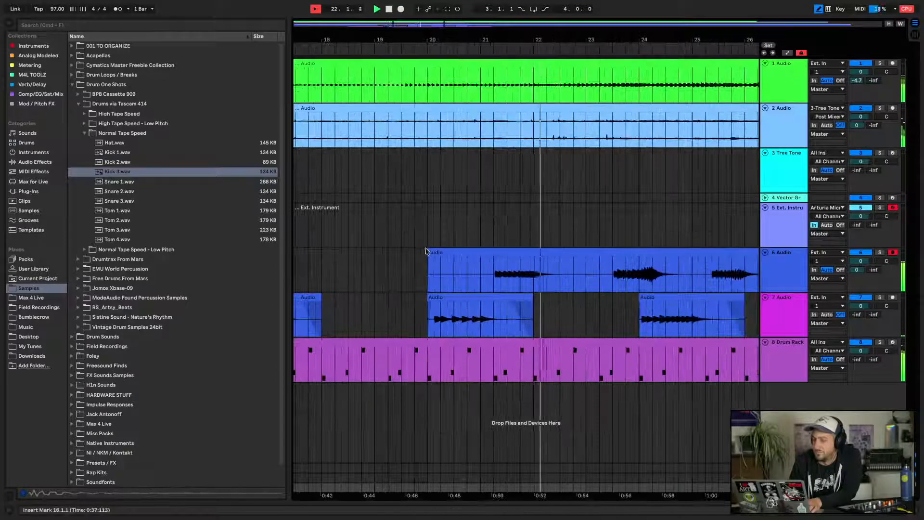
pyautogui.moveTo(427, 253); pyautogui.dragTo(491, 253)
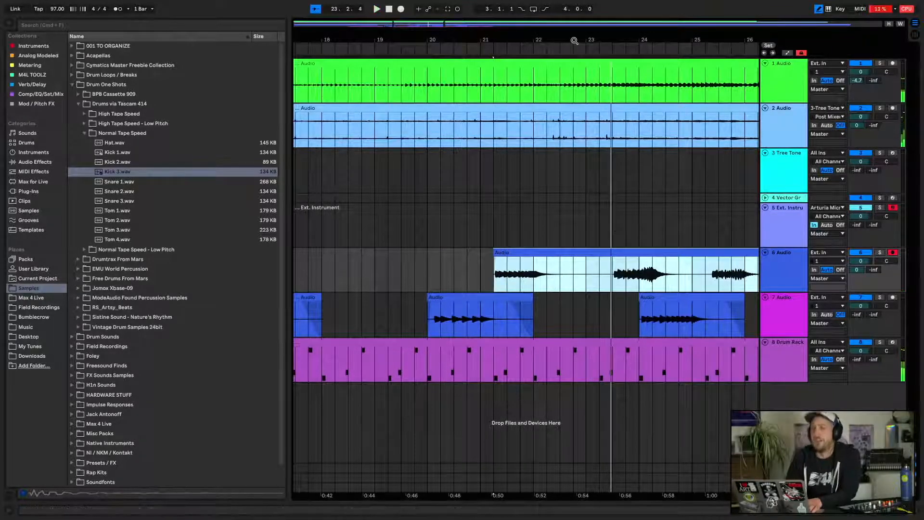
pyautogui.moveTo(573, 53); pyautogui.dragTo(574, 40)
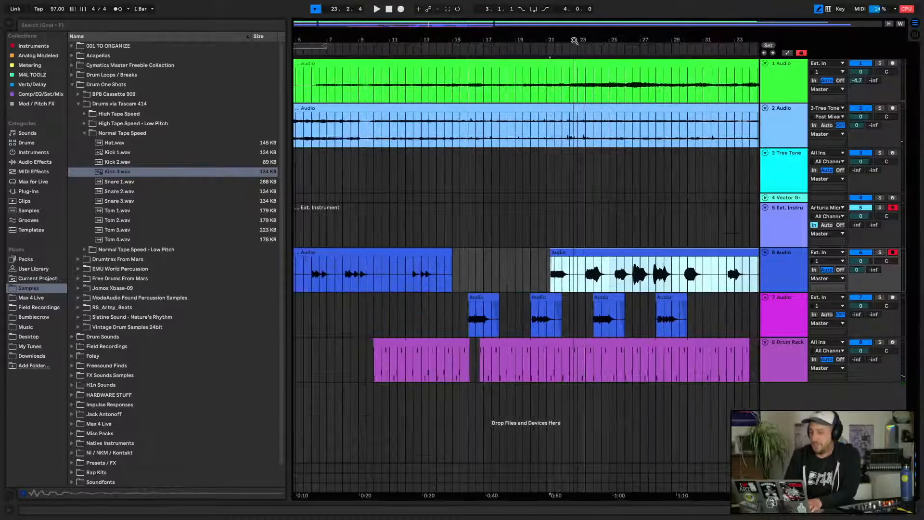
pyautogui.click(547, 279)
pyautogui.press('space')
pyautogui.click(551, 266)
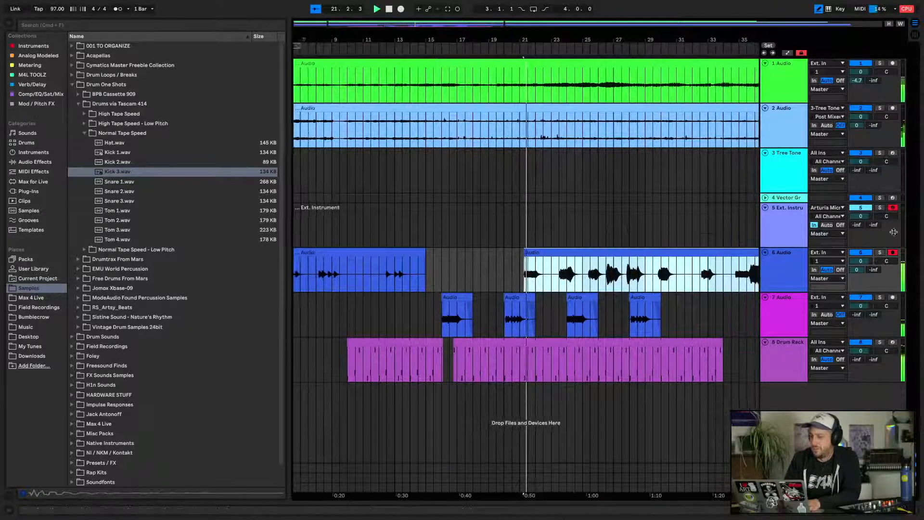
# Move the 6 Audio clip's opening section to bar 12 on 7 Audio as a deactivated clip and trim the remaining clip's start to 23.3.1
pyautogui.moveTo(543, 275); pyautogui.dragTo(381, 321)
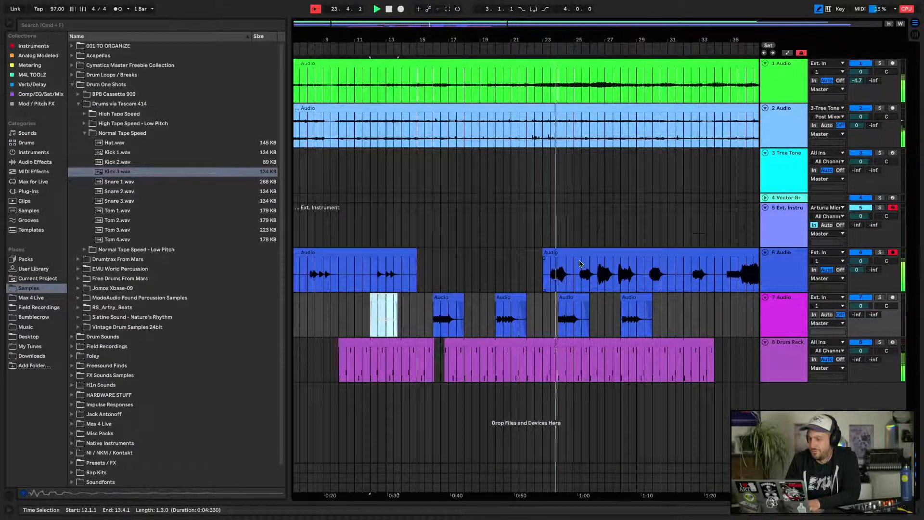
pyautogui.moveTo(548, 259); pyautogui.dragTo(551, 264)
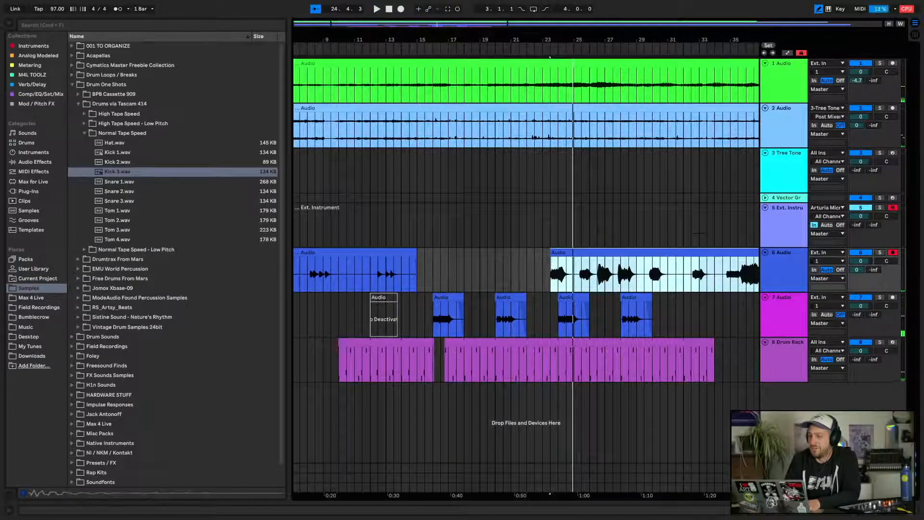
pyautogui.moveTo(571, 38); pyautogui.dragTo(571, 38)
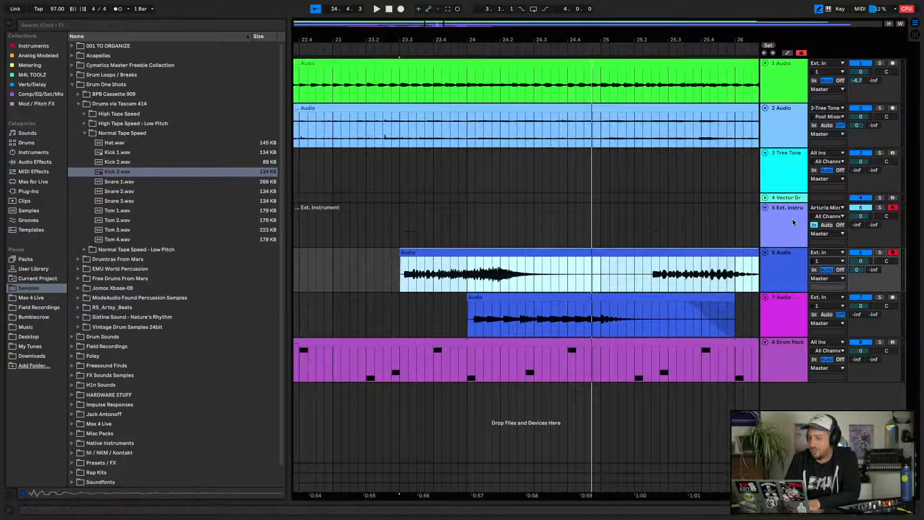
# Replace the Channel EQ on the 6 Audio track with an EQ Eight placed after Utility
pyautogui.doubleClick(782, 276)
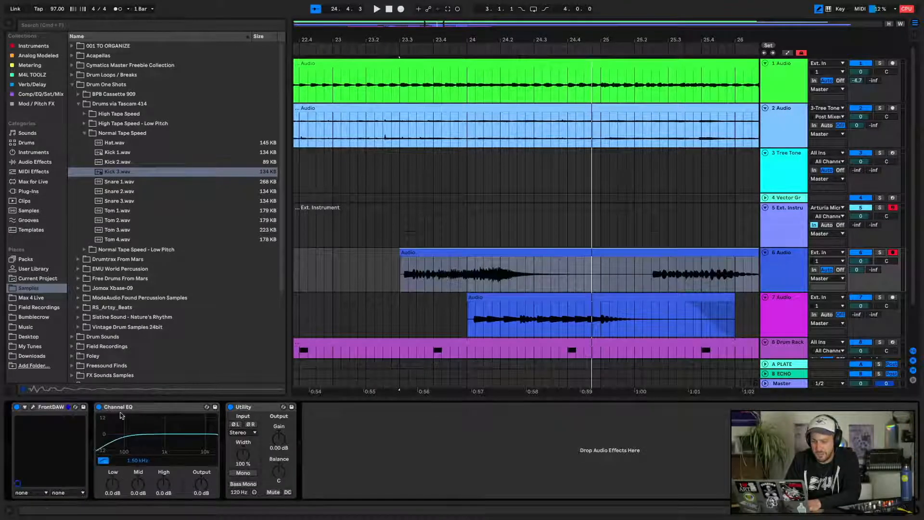
pyautogui.press('Delete')
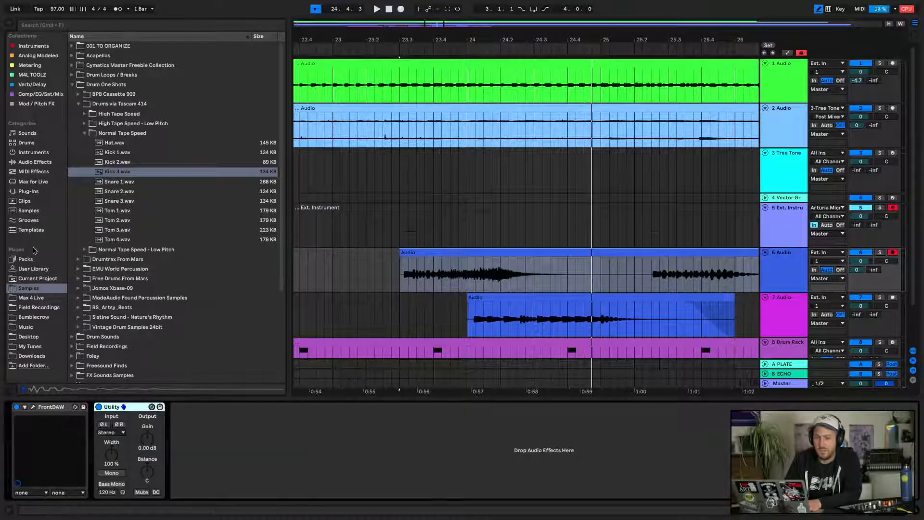
pyautogui.click(47, 162)
pyautogui.moveTo(95, 108); pyautogui.dragTo(228, 408)
# Set EQ Eight's band 1 low cut to 177 Hz and start playback
pyautogui.click(206, 494)
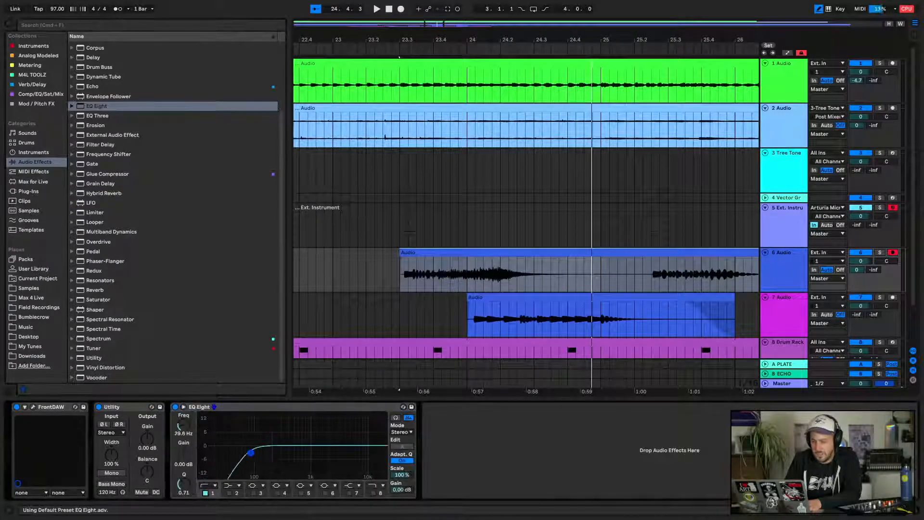
pyautogui.moveTo(267, 453); pyautogui.dragTo(269, 452)
pyautogui.press('space')
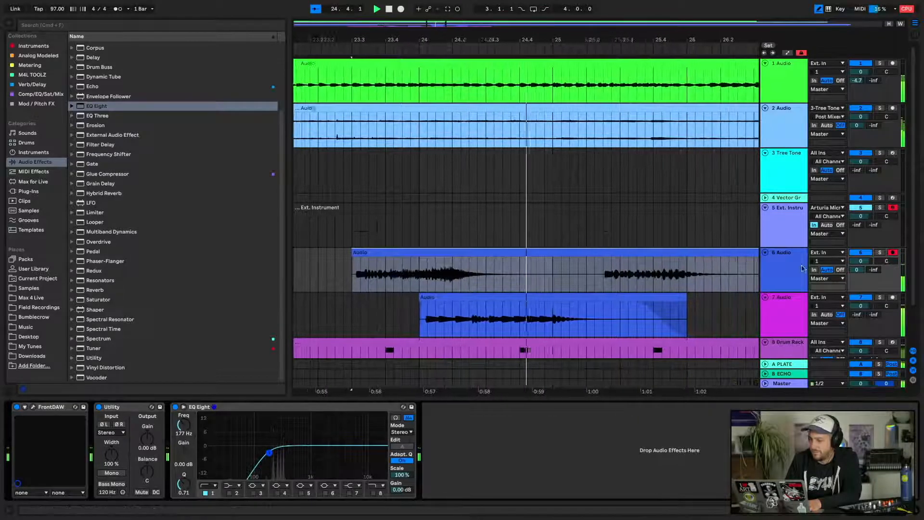
# Fade in the 6 Audio clip from 23.3.1 to about 24.2 and play the section back
pyautogui.press('space')
pyautogui.moveTo(321, 258); pyautogui.dragTo(425, 258)
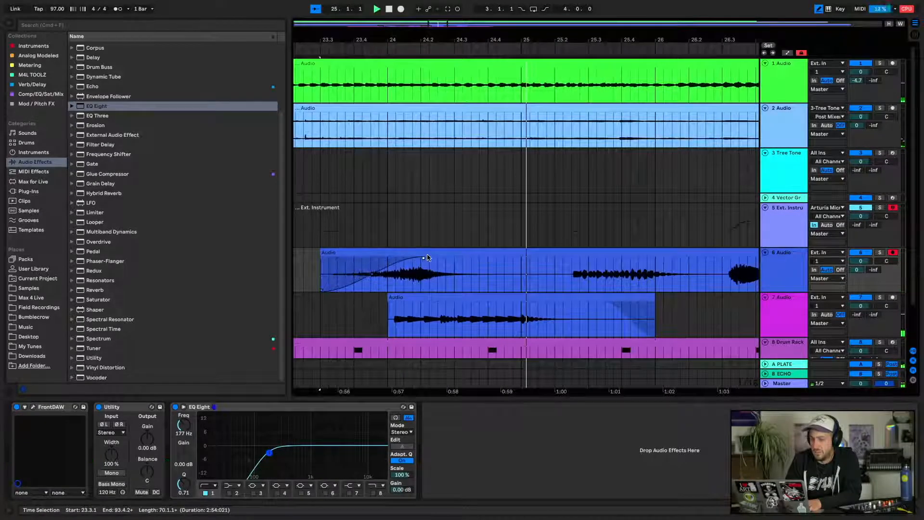
pyautogui.press('space')
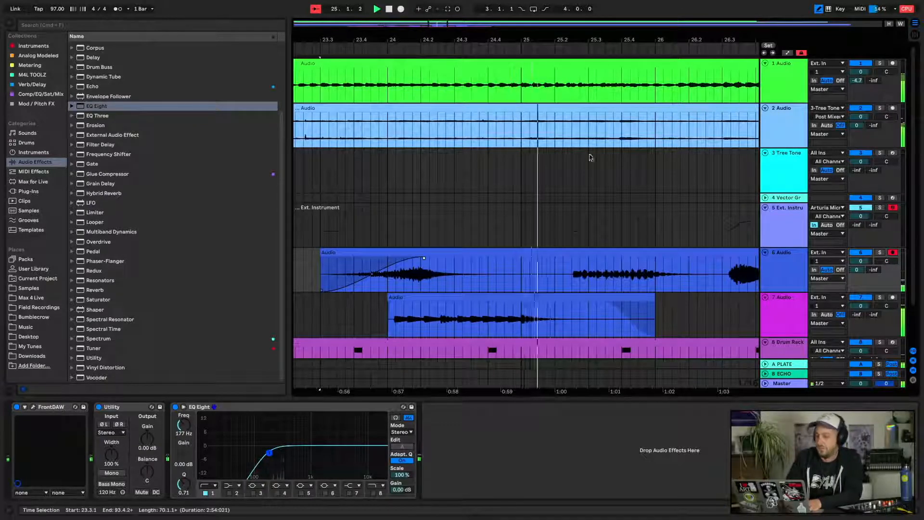
pyautogui.moveTo(698, 36); pyautogui.dragTo(599, 18)
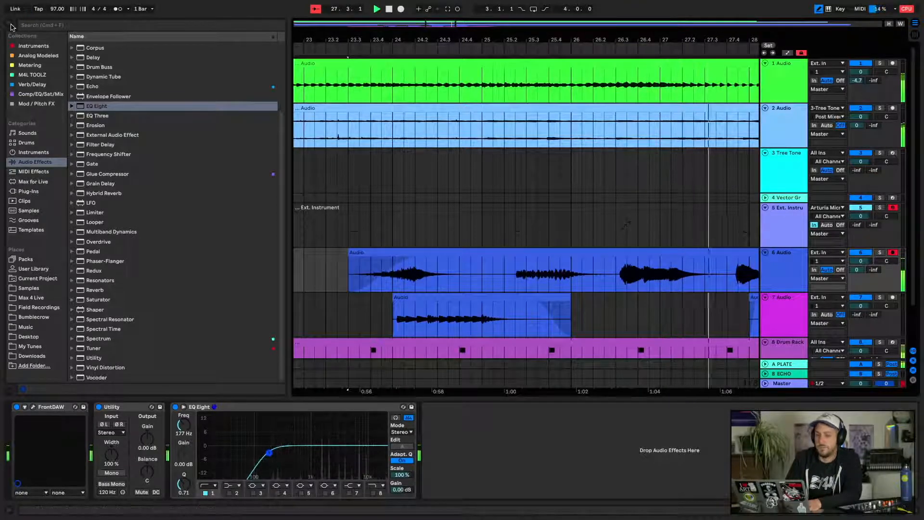
# Hide the browser and device view so the arrangement fills the window, showing the whole song
pyautogui.press('super+alt+b')
pyautogui.press('super+alt+l')
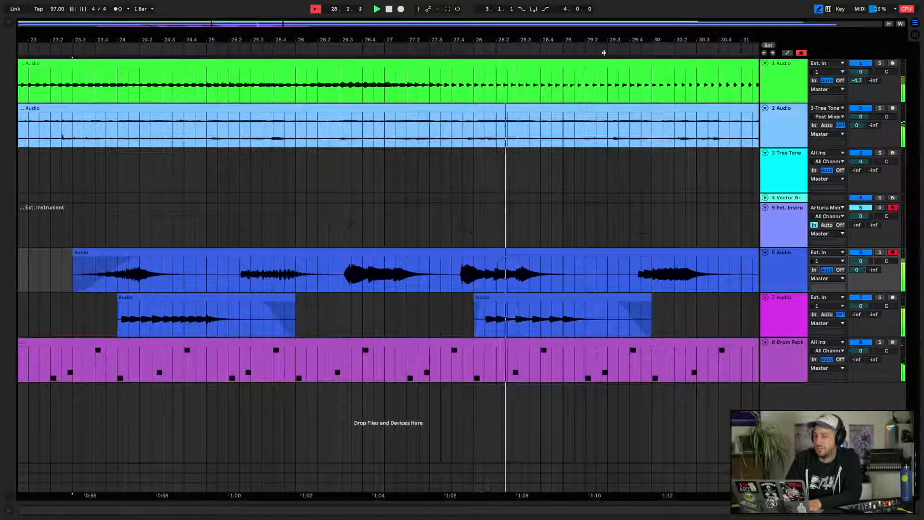
pyautogui.moveTo(602, 36); pyautogui.dragTo(236, 275)
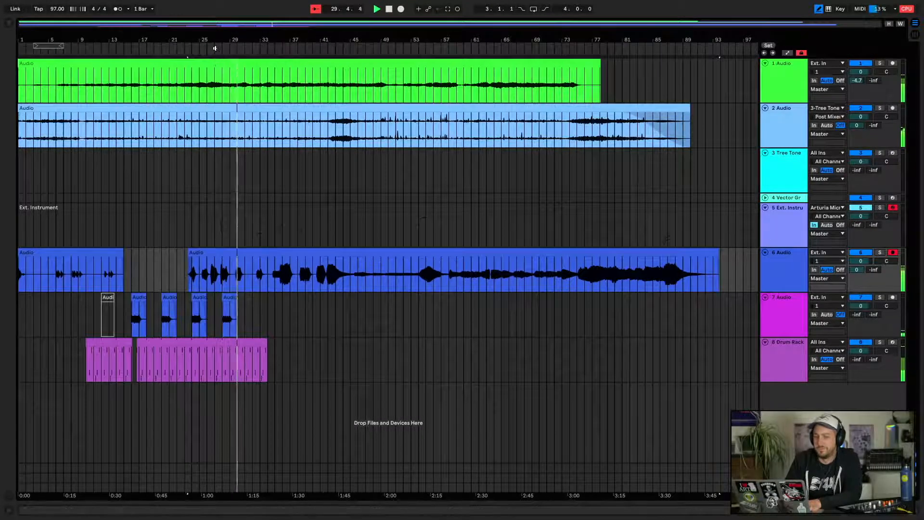
# Split off bars 26.3.1 to 32.3.1 of the 6 Audio clip, set that section's gain to -17.8 dB and play it back
pyautogui.moveTo(235, 35); pyautogui.dragTo(412, 273)
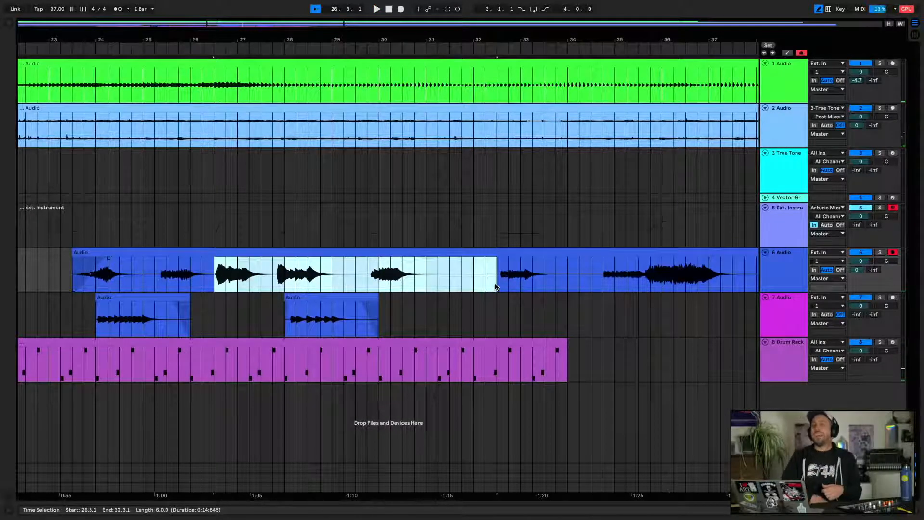
pyautogui.hotkey('shift', 'Tab')
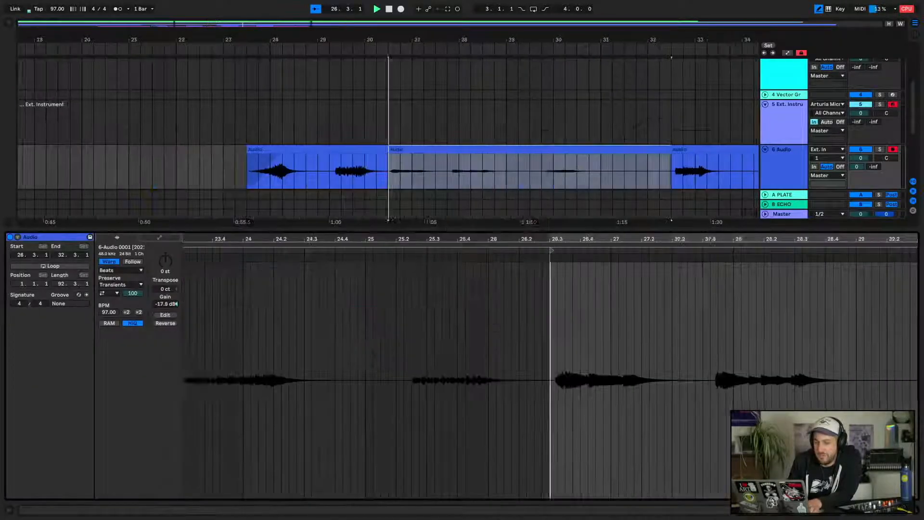
pyautogui.moveTo(164, 308); pyautogui.dragTo(164, 308)
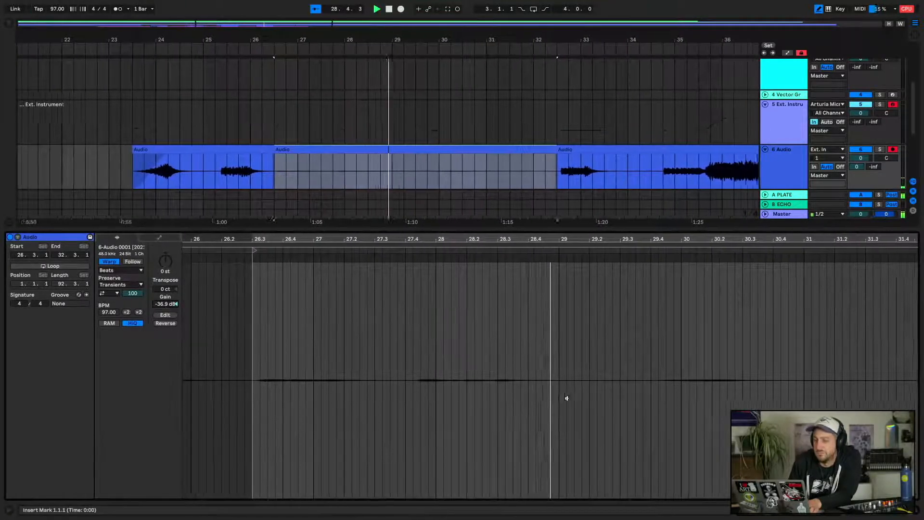
pyautogui.moveTo(165, 305); pyautogui.dragTo(164, 282)
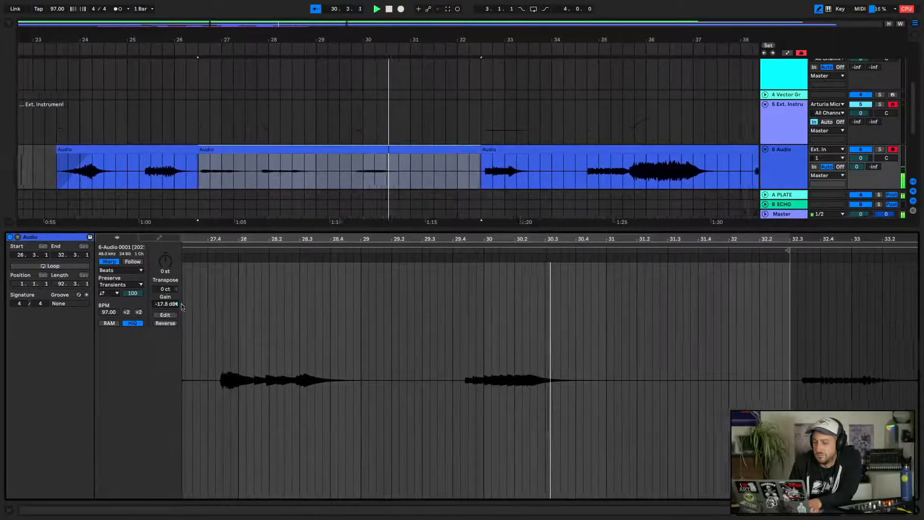
pyautogui.press('space')
pyautogui.press('space')
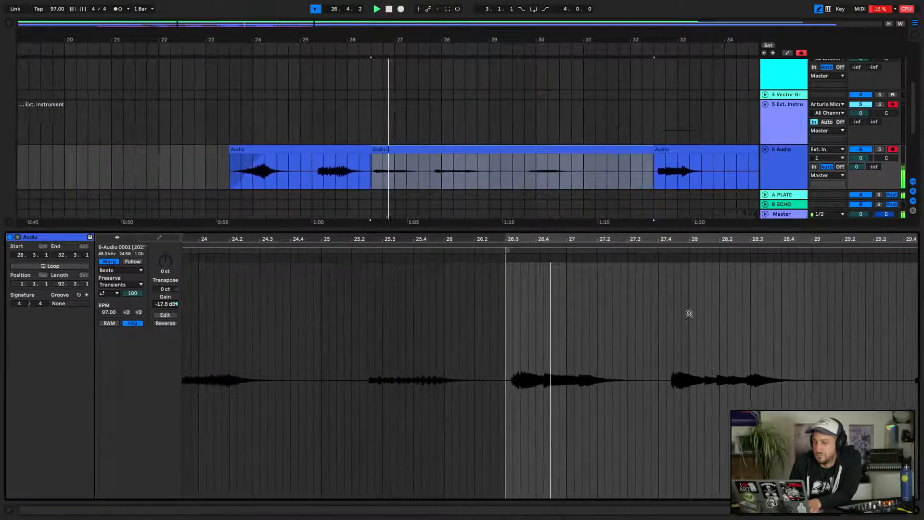
pyautogui.click(916, 510)
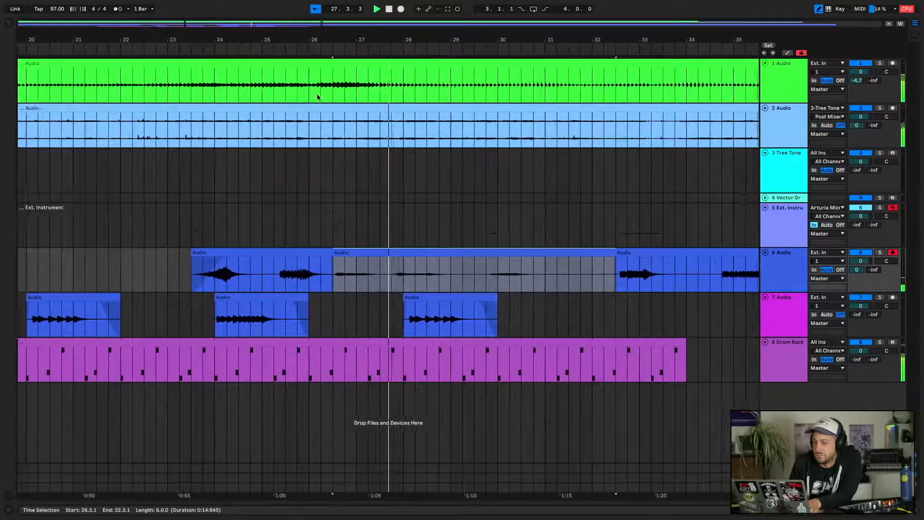
# Split the 1 Audio clip at 26.3.1 and 27.1.1 to isolate the short guitar segment
pyautogui.click(323, 91)
pyautogui.press('space')
pyautogui.press('space')
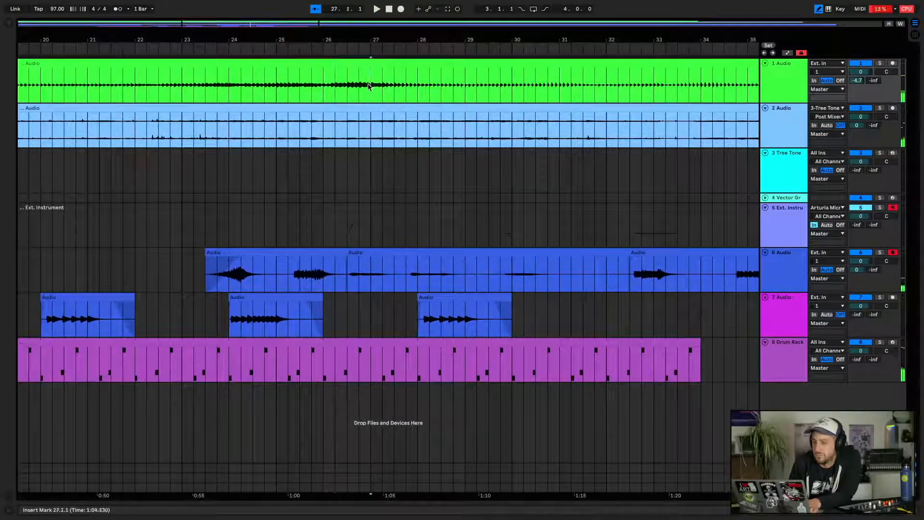
pyautogui.hotkey('ctrl', 'e')
pyautogui.hotkey('ctrl', 'alt', 'l')
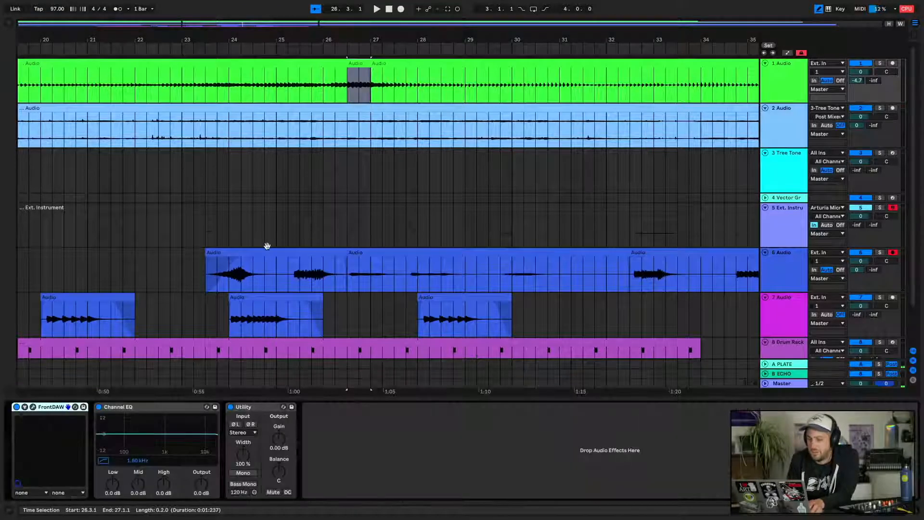
# Reverse the 1 Audio segment between 26.3.1 and 27.1.1 and play back from 26.1.1
pyautogui.hotkey('shift', 'Tab')
pyautogui.click(356, 63)
pyautogui.press('r')
pyautogui.click(328, 88)
pyautogui.press('space')
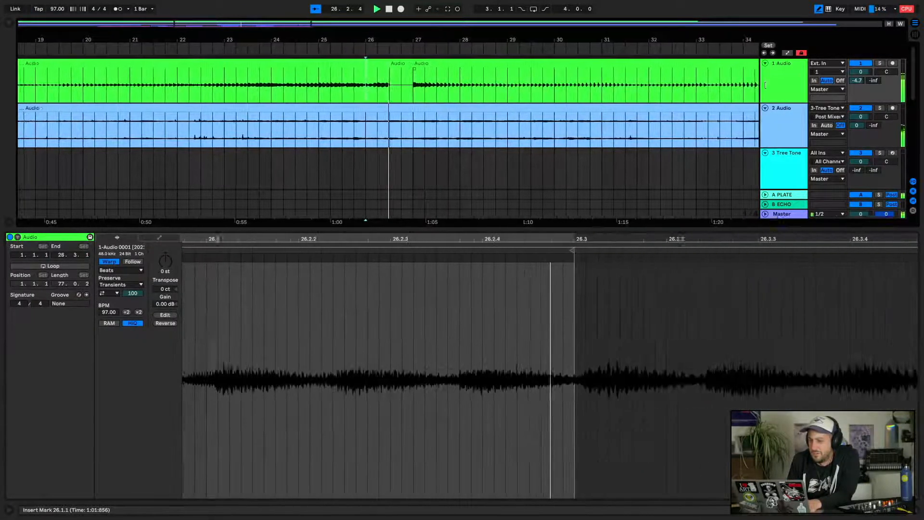
# Solo the 1 Audio track to replay the reversed segment on its own, and unsolo it
pyautogui.click(881, 63)
pyautogui.press('space')
pyautogui.press('space')
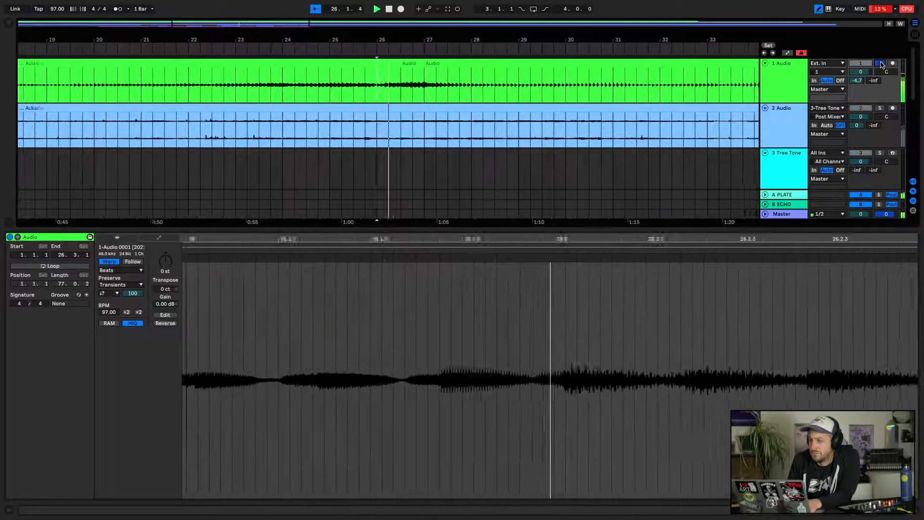
pyautogui.click(880, 63)
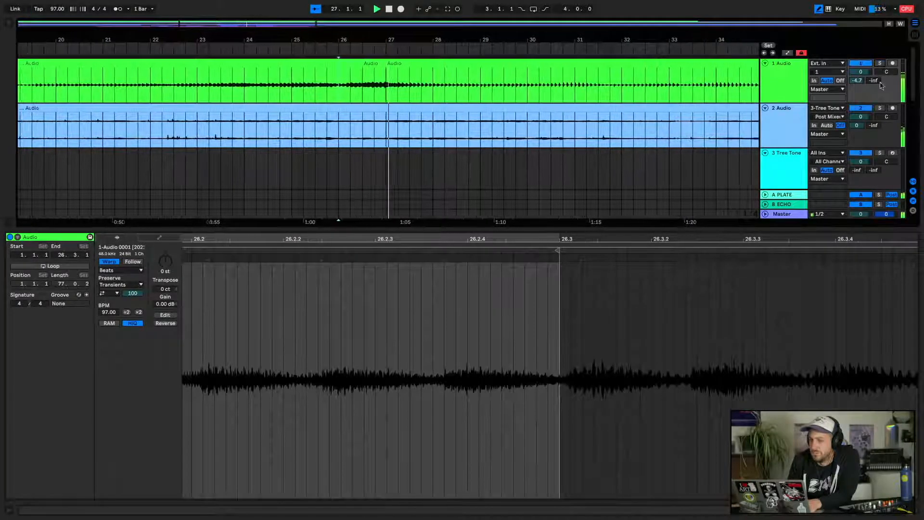
# Try splitting off a second 1 Audio segment from 28.1.1 to 28.3.1 and extending its end to 29.1.1
pyautogui.hotkey('ctrl', 'alt', 'l')
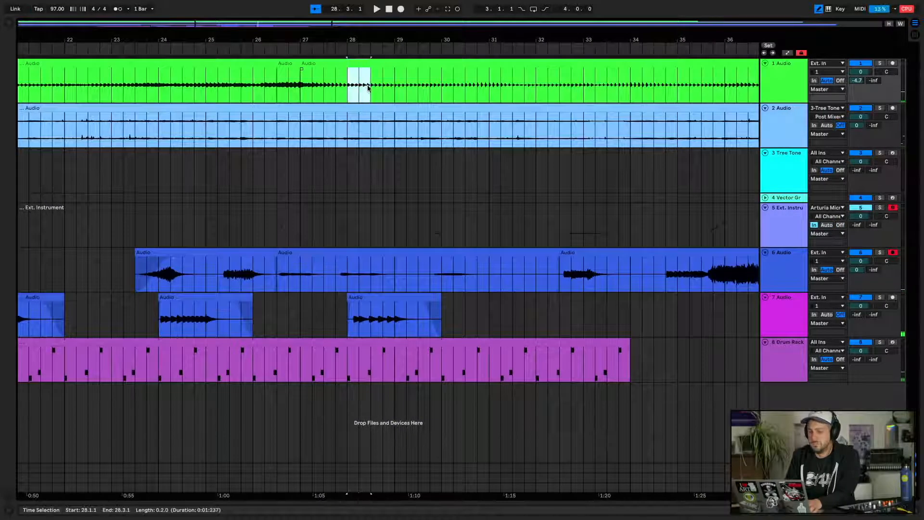
pyautogui.click(312, 85)
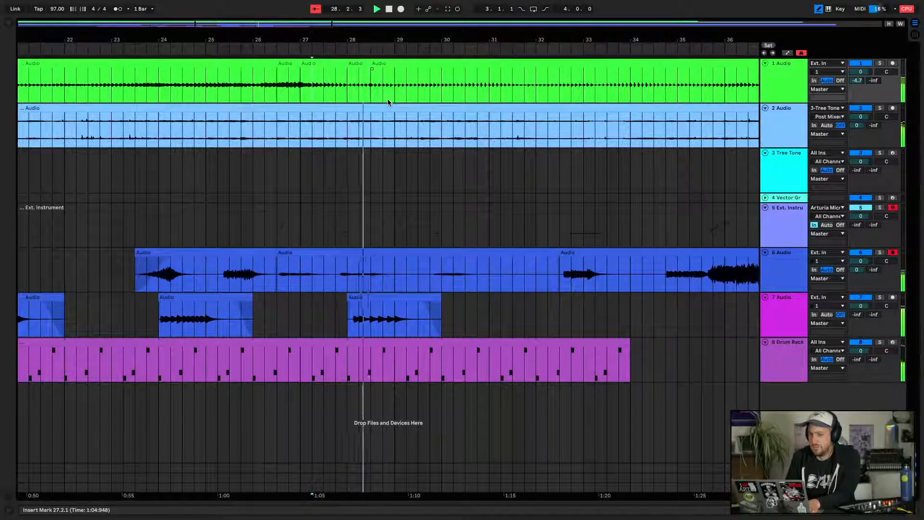
pyautogui.moveTo(371, 63); pyautogui.dragTo(376, 63)
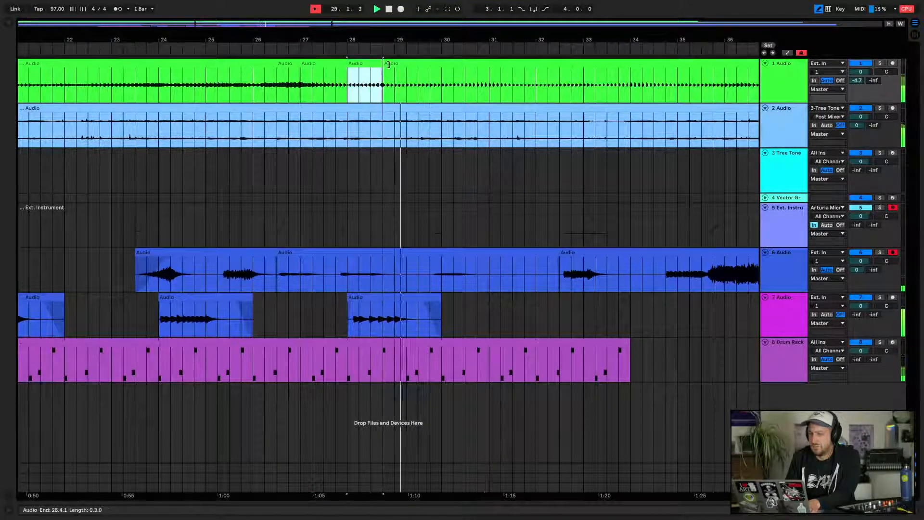
pyautogui.click(388, 88)
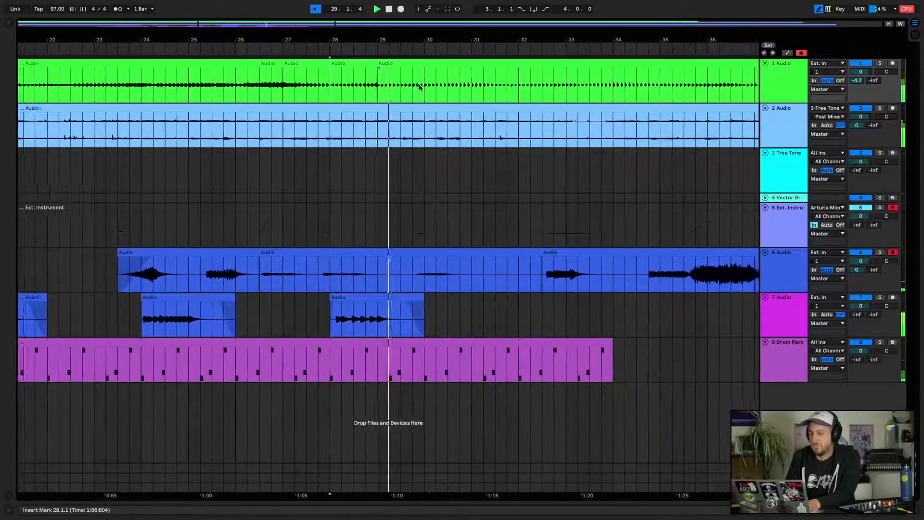
pyautogui.click(356, 63)
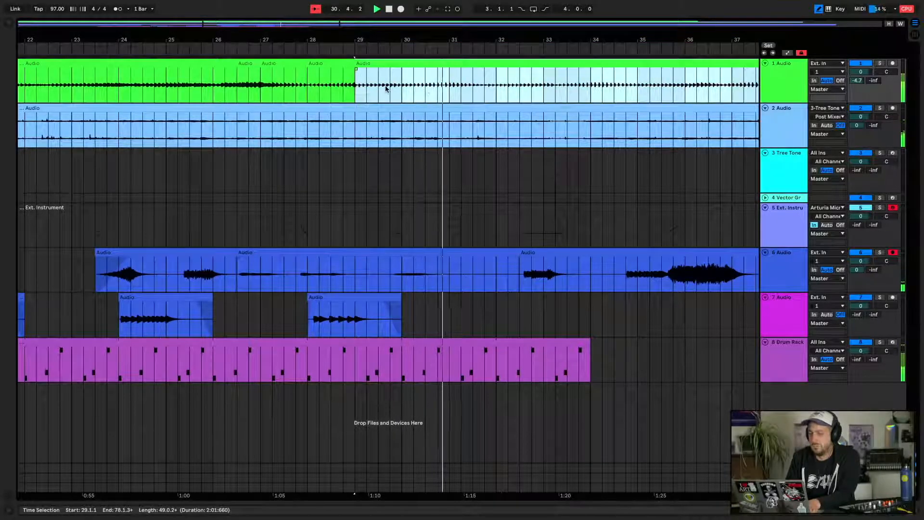
pyautogui.click(205, 75)
pyautogui.press('space')
pyautogui.press('space')
# Play the arrangement from 23.1.1 and audition the 2 Audio track
pyautogui.moveTo(390, 36); pyautogui.dragTo(371, 72)
pyautogui.click(404, 88)
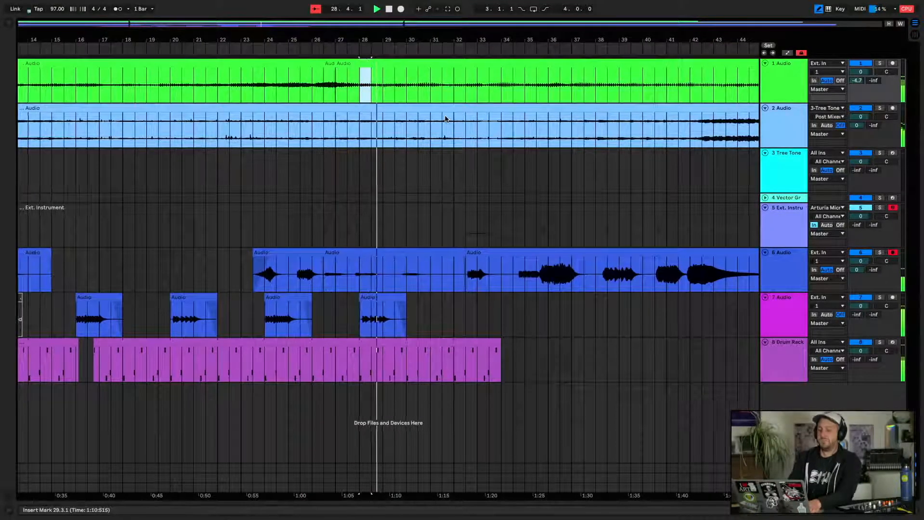
pyautogui.hscroll(-1, 445, 119)
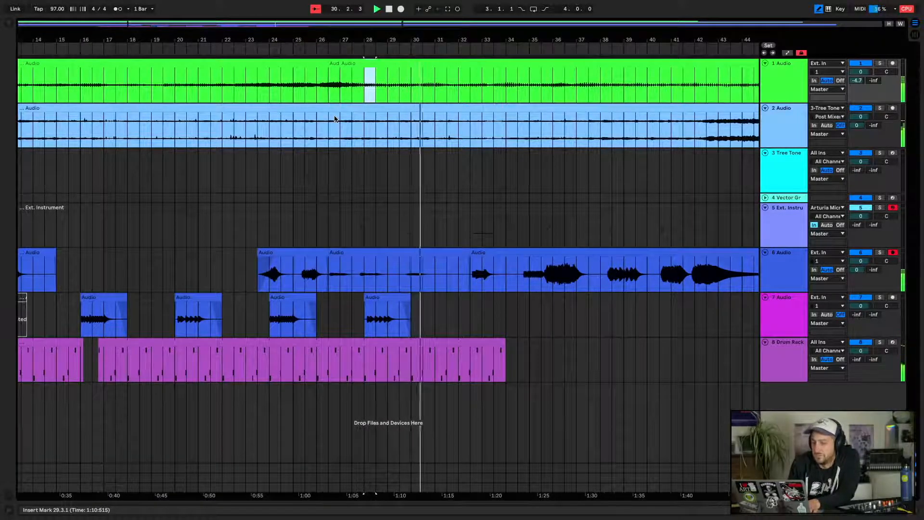
pyautogui.click(252, 126)
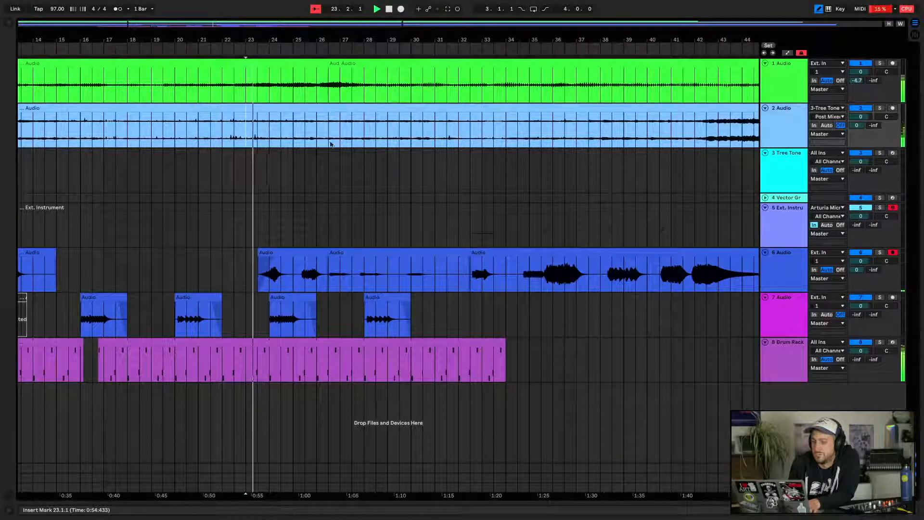
pyautogui.click(880, 108)
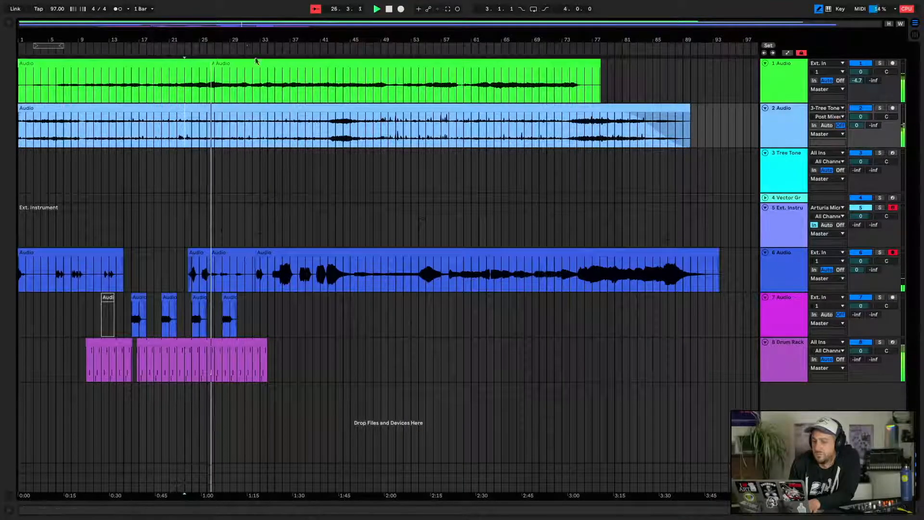
pyautogui.moveTo(239, 41); pyautogui.dragTo(468, 40)
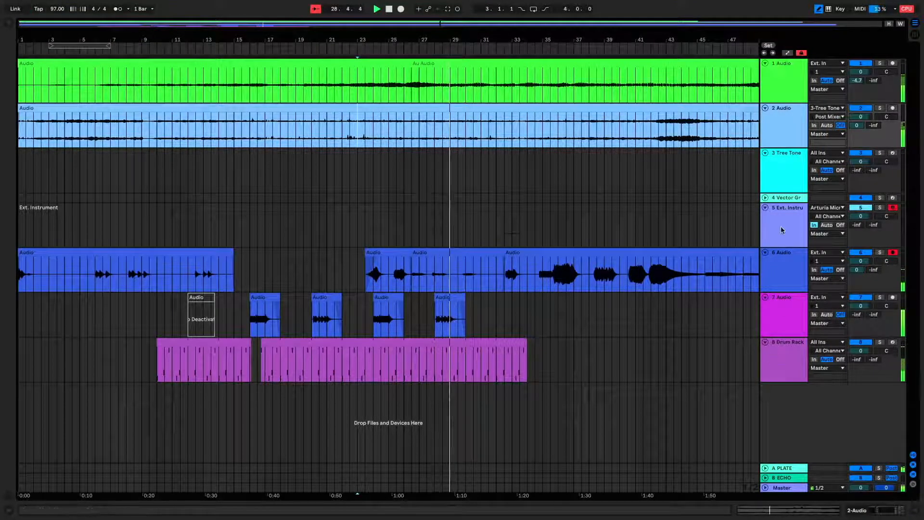
# Stop playback and add a Compressor after Utility on the 2 Audio track
pyautogui.doubleClick(792, 136)
pyautogui.press('space')
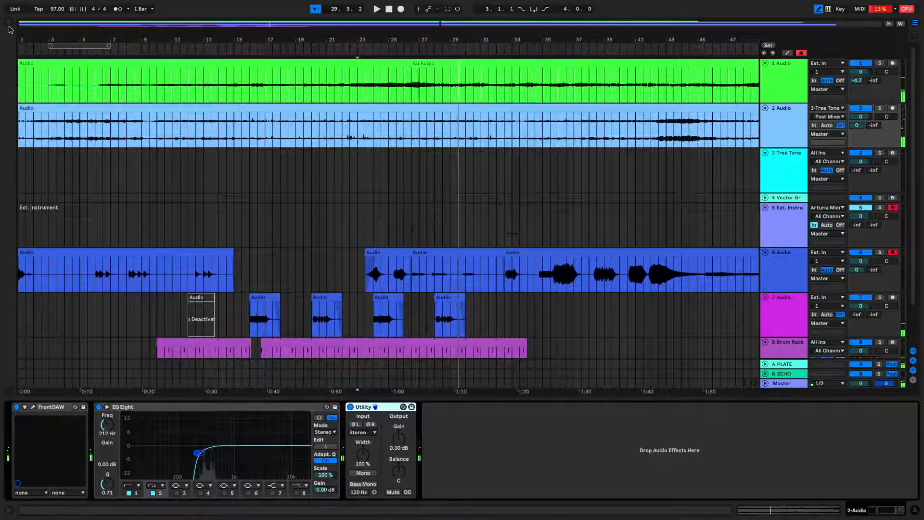
pyautogui.click(9, 23)
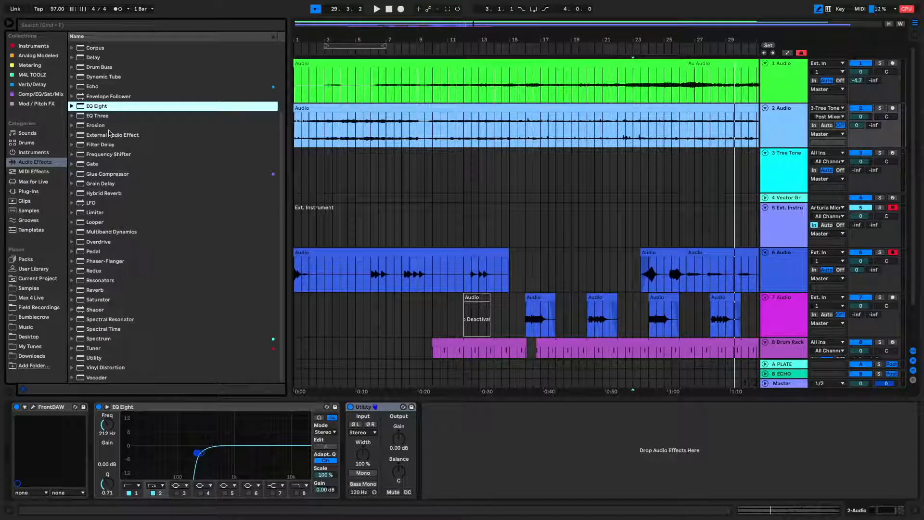
pyautogui.scroll(3, 109, 85)
pyautogui.moveTo(95, 127); pyautogui.dragTo(445, 104)
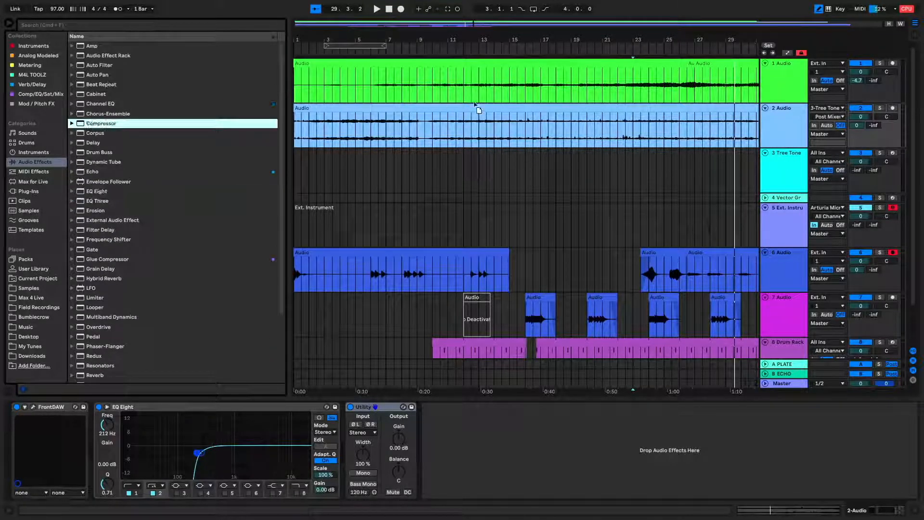
pyautogui.moveTo(784, 132); pyautogui.dragTo(785, 132)
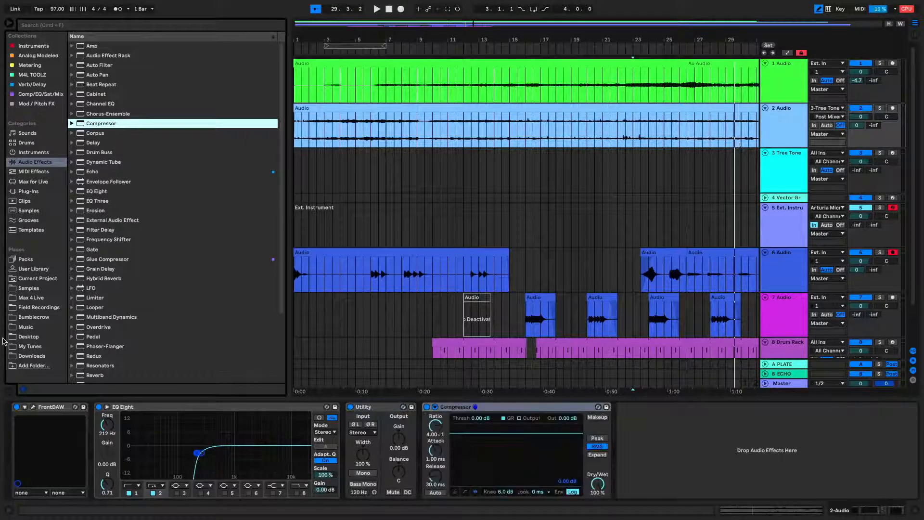
# Sidechain the Compressor from 8-Drum Rack Pre FX with a 475 Hz band-pass EQ, 18.6 dB gain, -18.8 dB threshold and 137 ms release
pyautogui.click(435, 407)
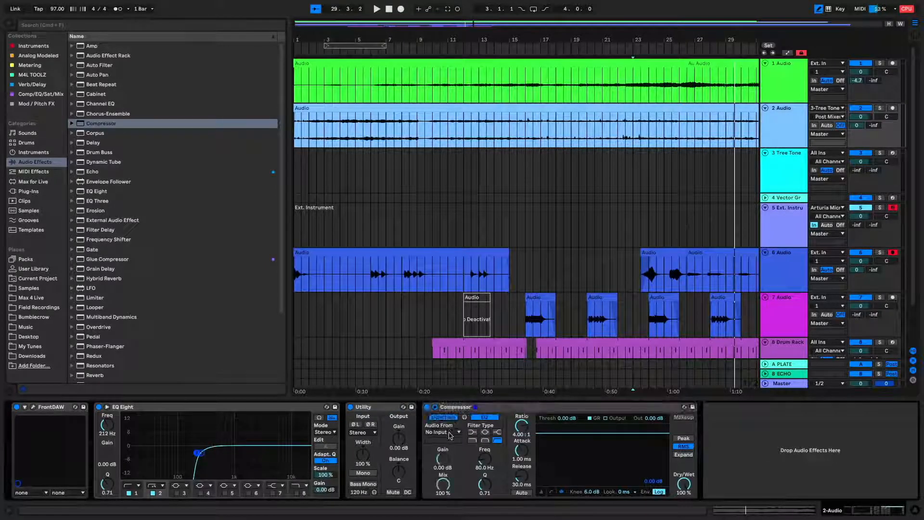
pyautogui.click(450, 432)
pyautogui.click(452, 392)
pyautogui.click(450, 440)
pyautogui.click(499, 283)
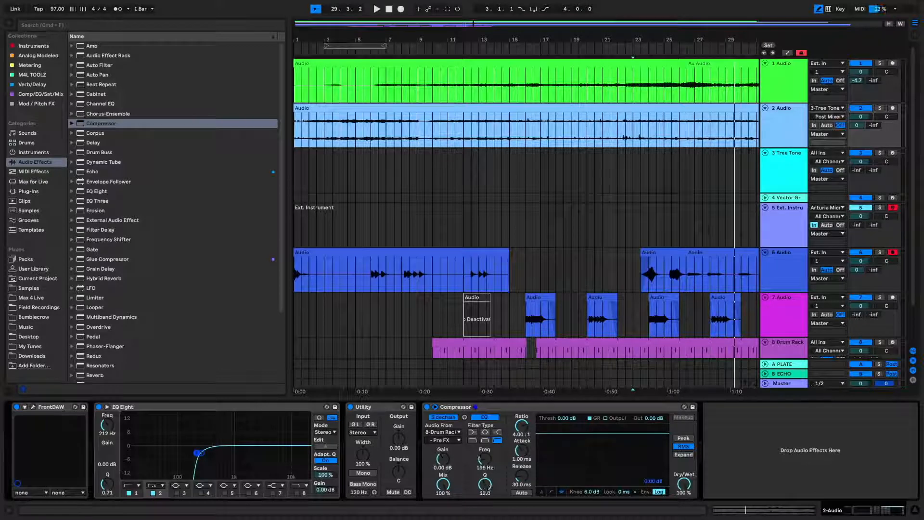
pyautogui.press('space')
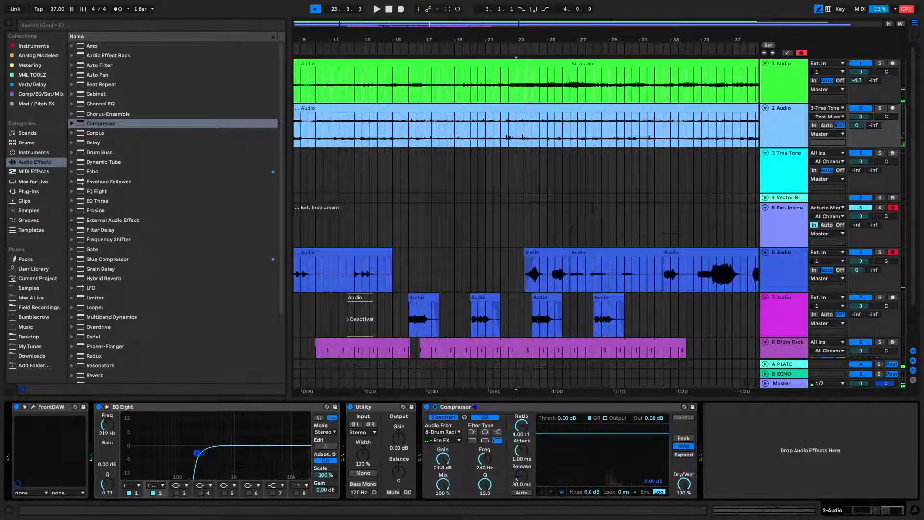
pyautogui.moveTo(442, 459); pyautogui.dragTo(442, 461)
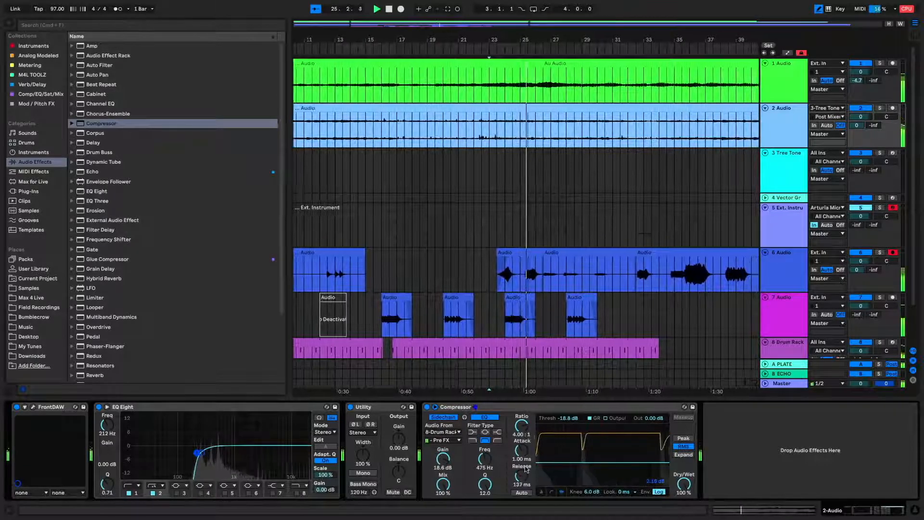
# Group the 1 Audio and 2 Audio tracks, move the sidechained Compressor onto the group track and start playback
pyautogui.keyDown('shift'); pyautogui.click(795, 99); pyautogui.keyUp('shift')
pyautogui.press('super+g')
pyautogui.click(788, 158)
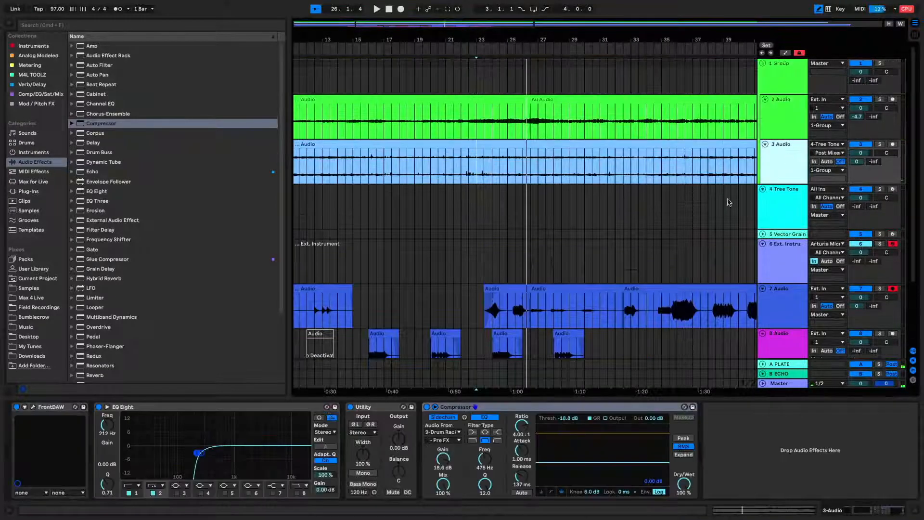
pyautogui.moveTo(632, 406); pyautogui.dragTo(780, 81)
pyautogui.press('space')
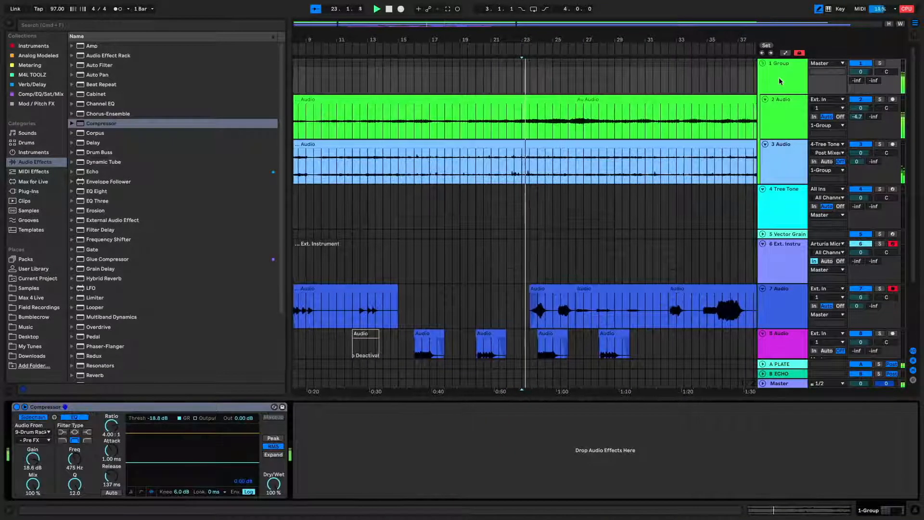
# Move the 7 Audio track into the group below 3 Audio
pyautogui.click(785, 309)
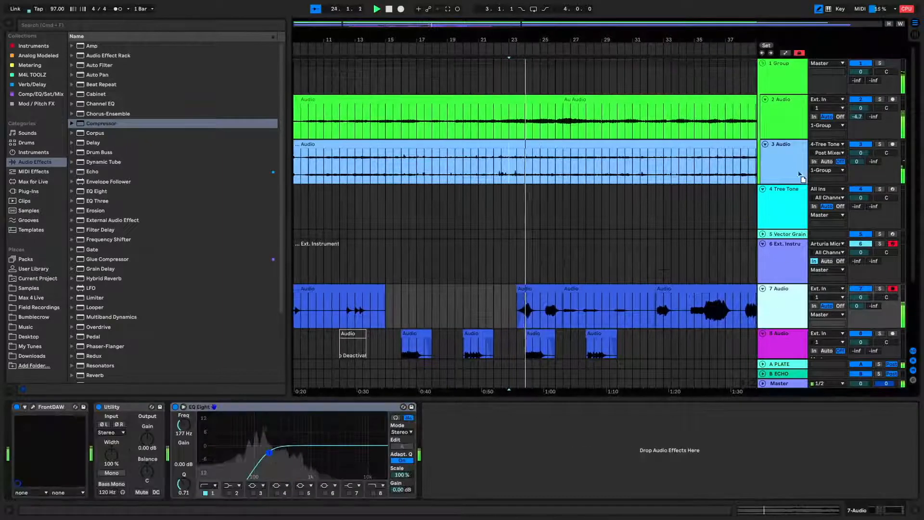
pyautogui.moveTo(798, 169); pyautogui.dragTo(797, 176)
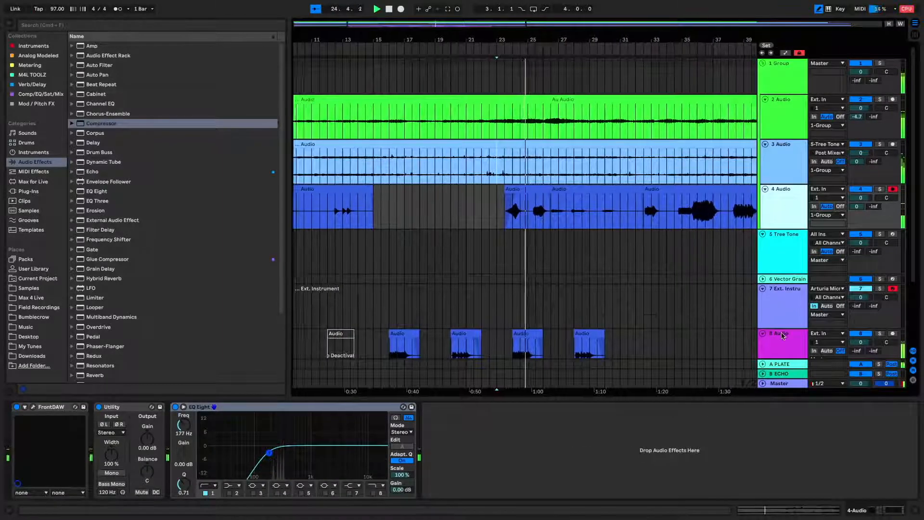
# Move the 8 Audio and 9 Drum Rack tracks above 1 Group, placing Drum Rack first and the audio track directly below it
pyautogui.scroll(-4, 782, 336)
pyautogui.click(783, 320)
pyautogui.click(782, 273)
pyautogui.keyDown('shift'); pyautogui.click(783, 308); pyautogui.keyUp('shift')
pyautogui.moveTo(783, 308); pyautogui.dragTo(786, 61)
pyautogui.scroll(-4, 787, 299)
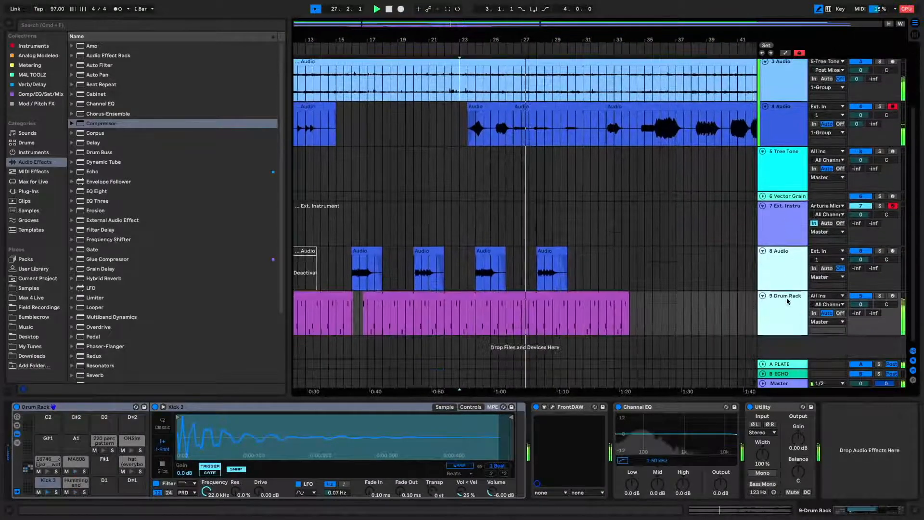
pyautogui.click(784, 269)
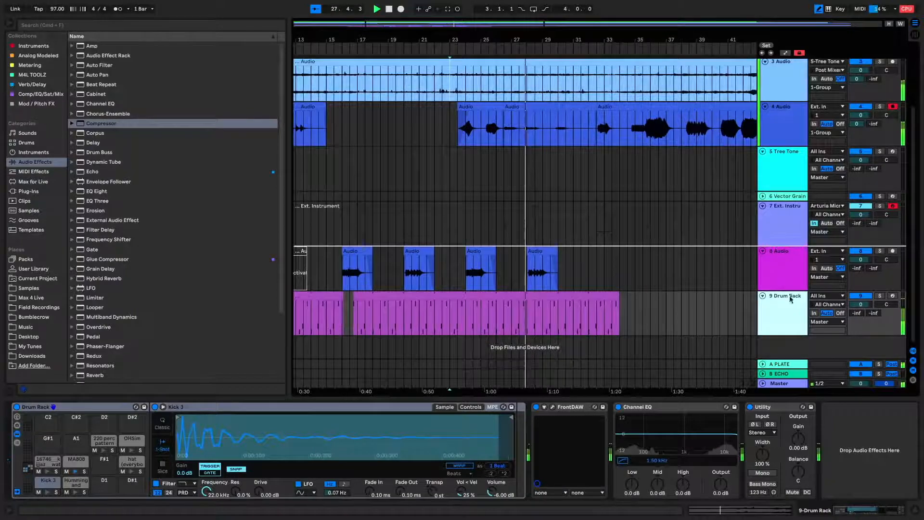
pyautogui.moveTo(791, 296); pyautogui.dragTo(788, 279)
pyautogui.click(785, 308)
pyautogui.scroll(4, 783, 276)
pyautogui.moveTo(780, 341); pyautogui.dragTo(774, 67)
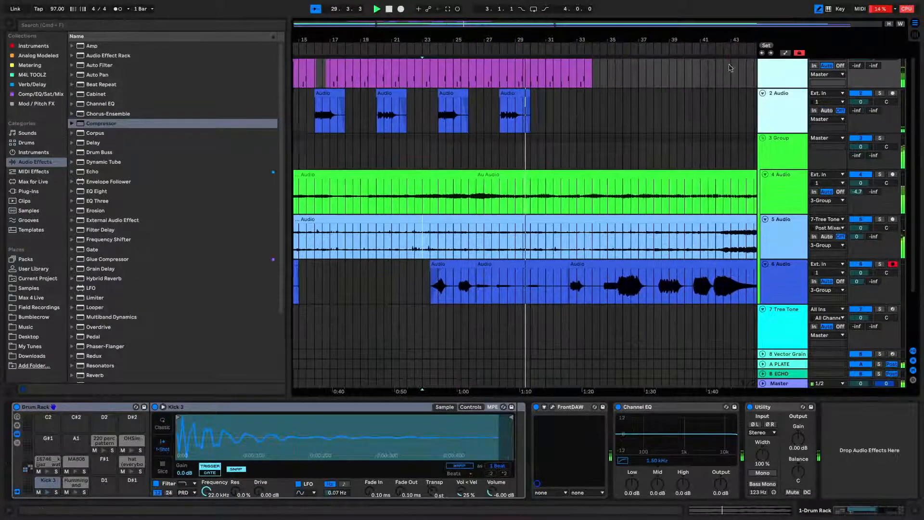
# Play the arrangement from the gap in the Drum Rack pattern at bar 16
pyautogui.moveTo(576, 41); pyautogui.dragTo(508, 42)
pyautogui.scroll(1, 474, 101)
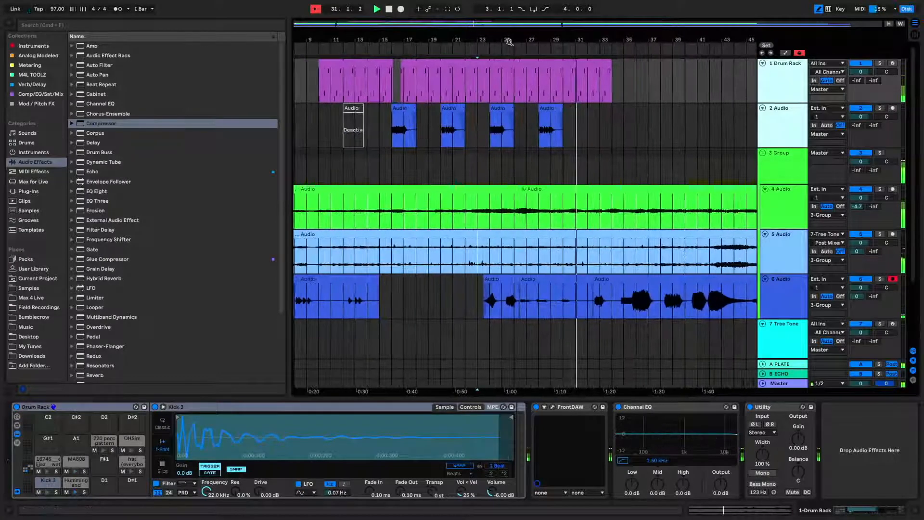
pyautogui.click(398, 88)
pyautogui.press('space')
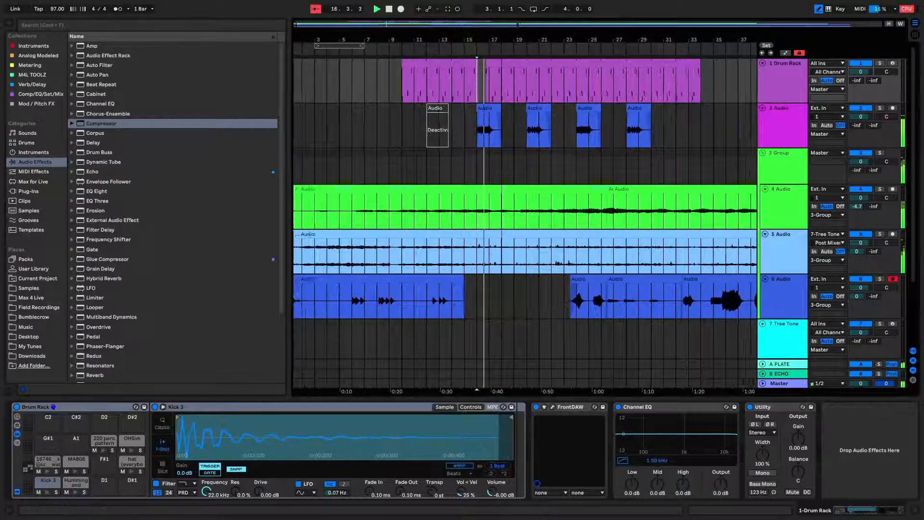
# Set the 3 Group track's Compressor to a -24.1 dB threshold, 4.67:1 ratio and 228 ms release
pyautogui.scroll(3, 595, 214)
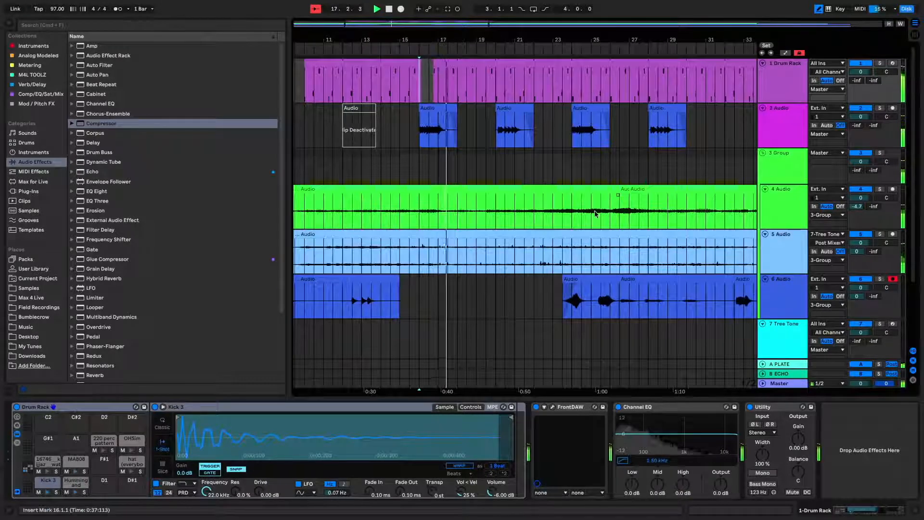
pyautogui.click(777, 165)
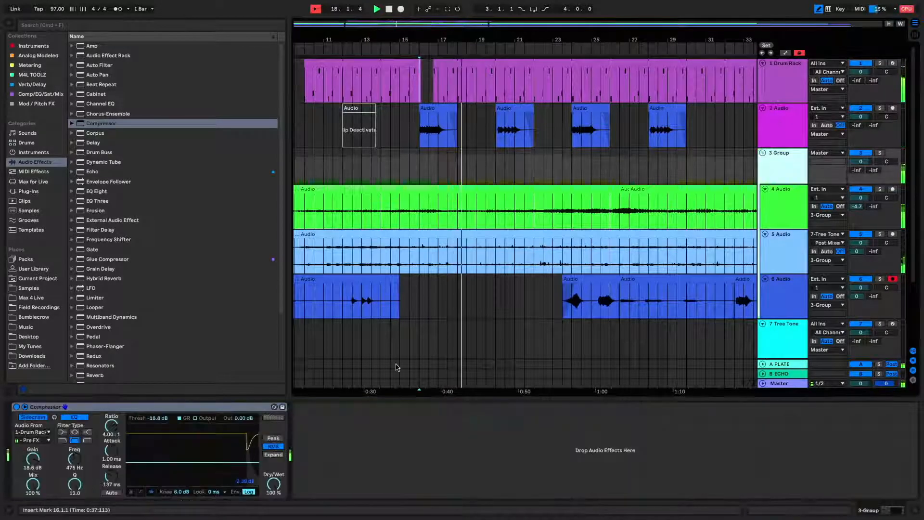
pyautogui.moveTo(116, 482); pyautogui.dragTo(117, 481)
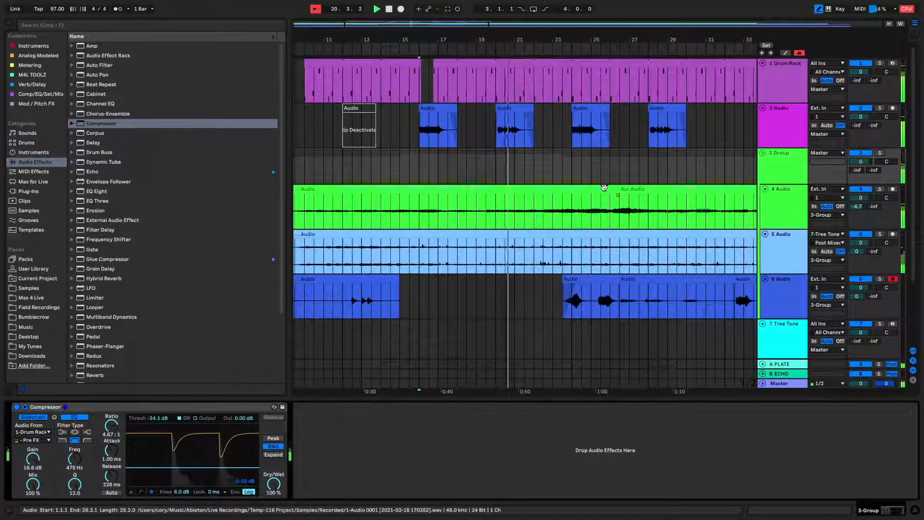
# Cut the first beat of bar 24 out of the Drum Rack pattern, from 24.1.1 to 24.2.1
pyautogui.moveTo(527, 40); pyautogui.dragTo(488, 44)
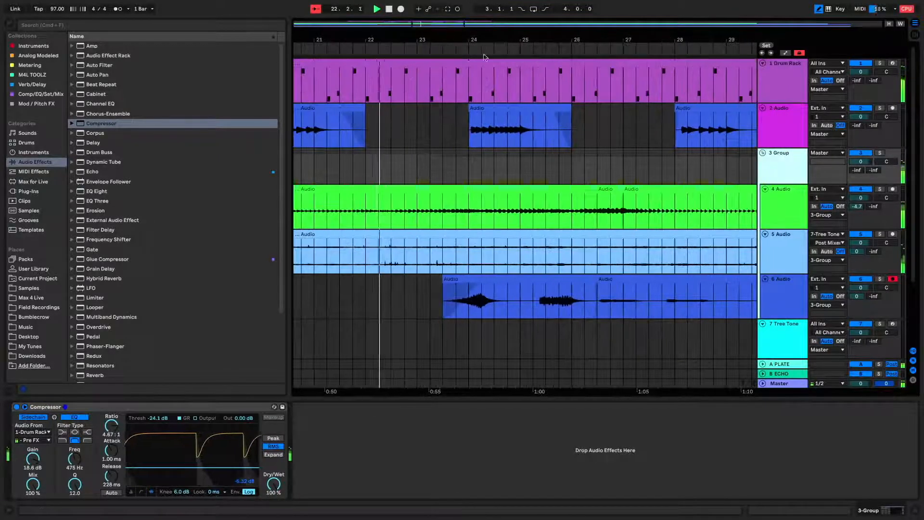
pyautogui.click(476, 89)
pyautogui.moveTo(476, 91); pyautogui.dragTo(470, 93)
# Select the eight bars from 16.1.1 to 24.1.1 across the 1 Drum Rack and 2 Audio tracks
pyautogui.moveTo(450, 41); pyautogui.dragTo(456, 20)
pyautogui.moveTo(346, 80); pyautogui.dragTo(452, 119)
pyautogui.click(451, 120)
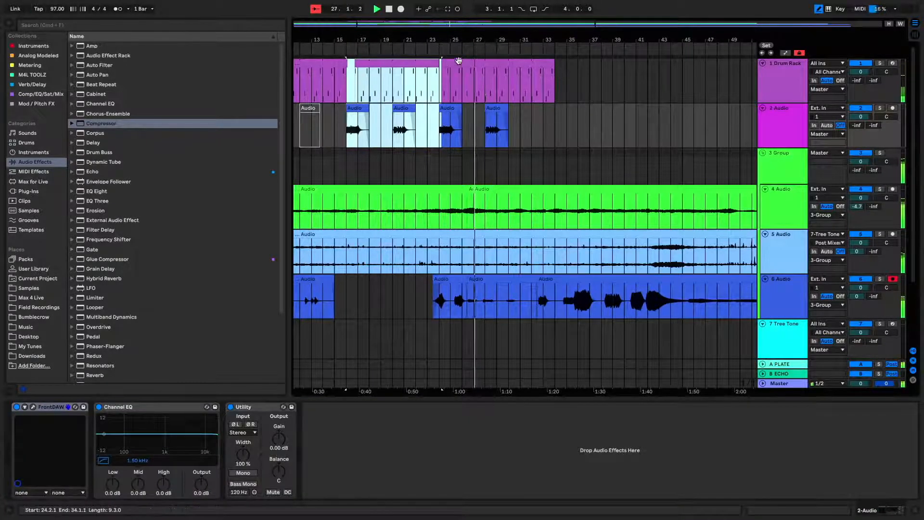
pyautogui.moveTo(434, 39); pyautogui.dragTo(474, 55)
pyautogui.keyDown('shift'); pyautogui.click(498, 136); pyautogui.keyUp('shift')
pyautogui.hscroll(1, 500, 135)
pyautogui.hscroll(1, 498, 135)
pyautogui.moveTo(590, 41); pyautogui.dragTo(582, 39)
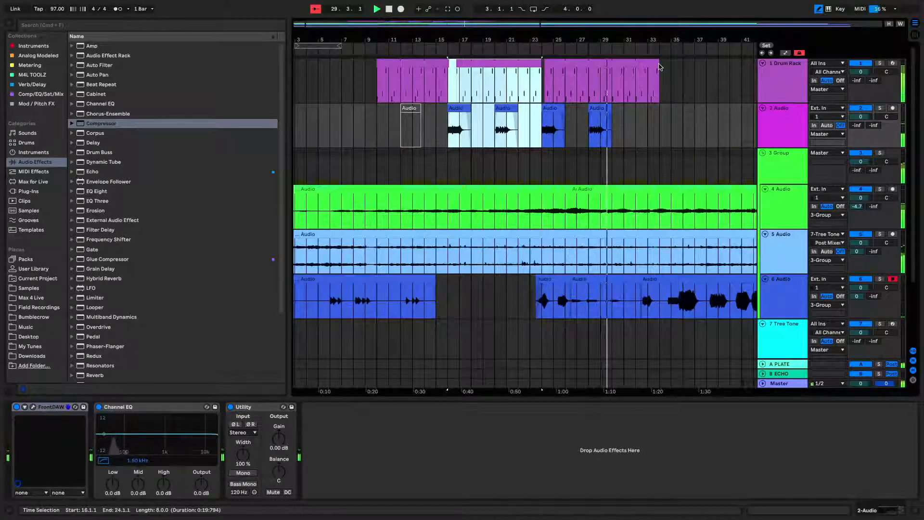
# Delete the drum and audio material from 24.2.1 to 34.1.1 on tracks 1 and 2
pyautogui.moveTo(655, 63); pyautogui.dragTo(660, 111)
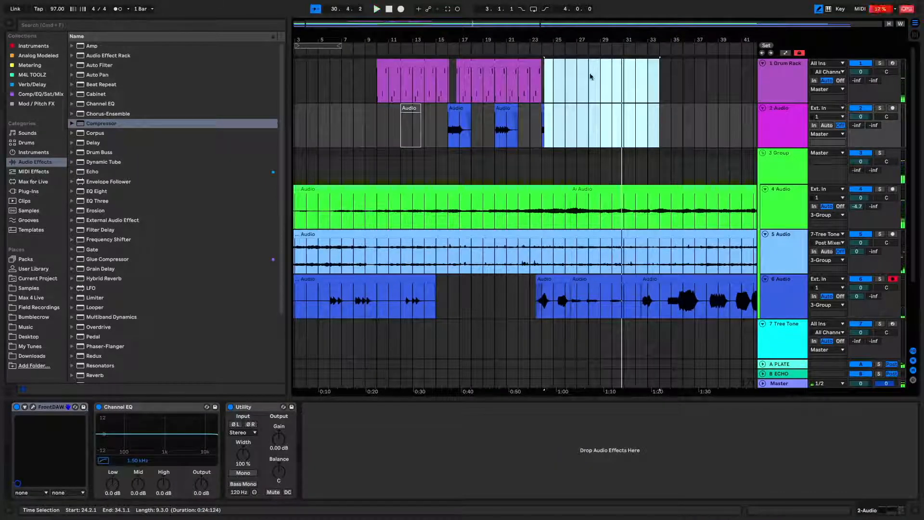
pyautogui.moveTo(585, 75); pyautogui.dragTo(552, 124)
# Duplicate the 16.1.1 to 24.1.1 section of tracks 1 and 2 repeatedly until the copies reach 80.1.1
pyautogui.moveTo(452, 89); pyautogui.dragTo(547, 123)
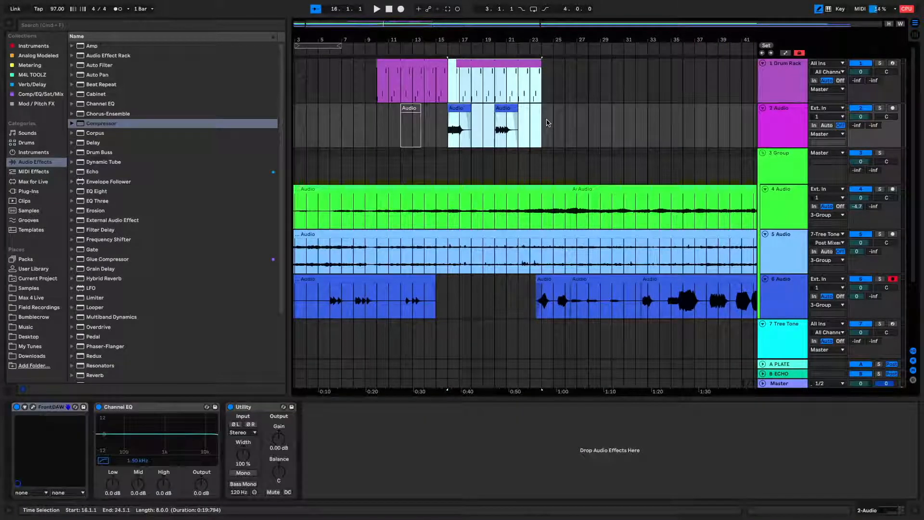
pyautogui.moveTo(453, 41); pyautogui.dragTo(436, 67)
pyautogui.moveTo(432, 77); pyautogui.dragTo(608, 79)
pyautogui.moveTo(619, 40); pyautogui.dragTo(399, 19)
pyautogui.keyDown('shift'); pyautogui.click(501, 123); pyautogui.keyUp('shift')
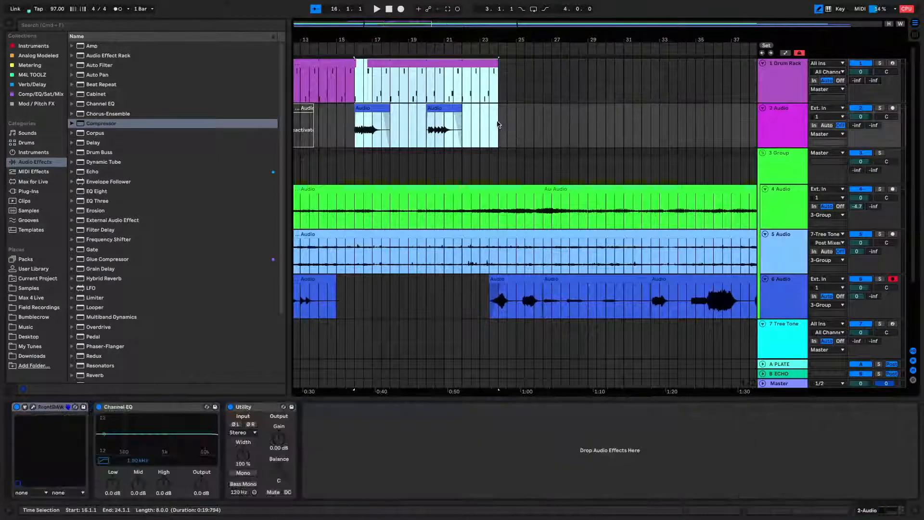
pyautogui.press('super+d')
pyautogui.press('super+d')
pyautogui.moveTo(516, 40); pyautogui.dragTo(515, 14)
pyautogui.press('super+d')
pyautogui.press('super+d')
pyautogui.press('super+d')
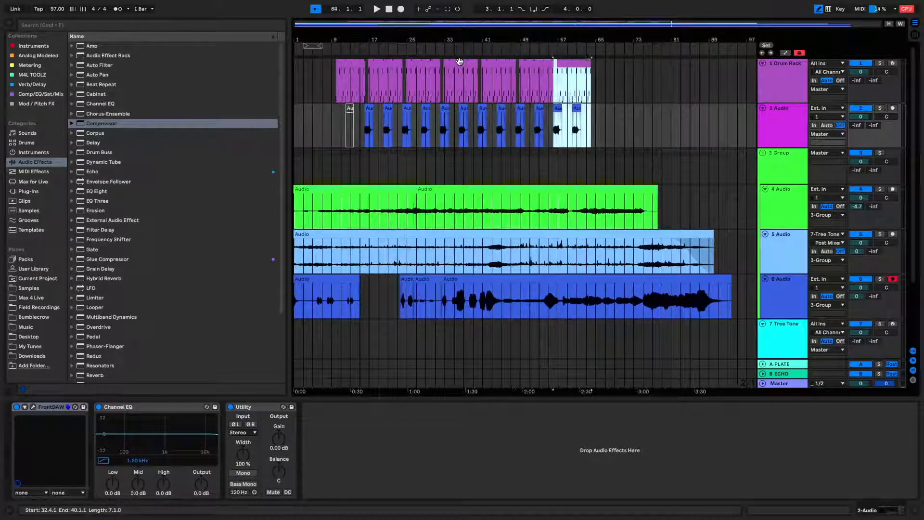
pyautogui.press('super+d')
pyautogui.press('super+d')
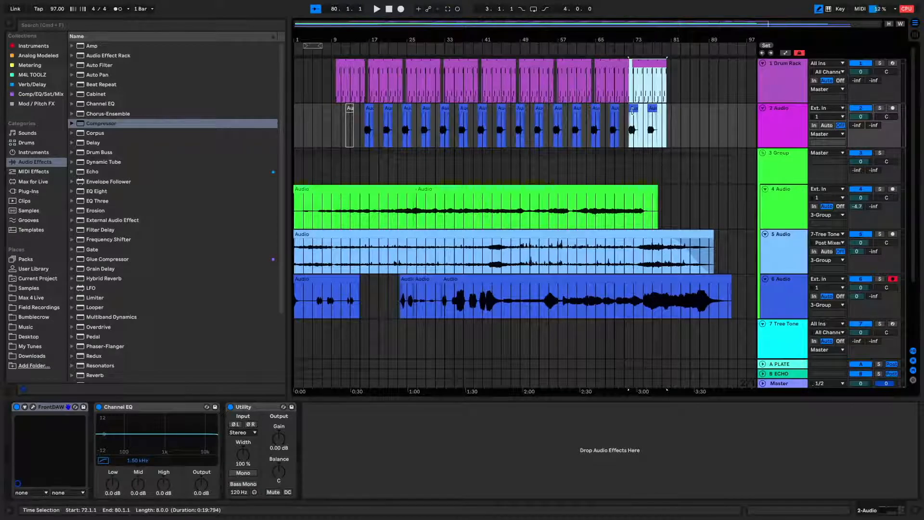
# Shorten the last Drum Rack clip to end at 77.1.1 and play back the ending
pyautogui.click(668, 63)
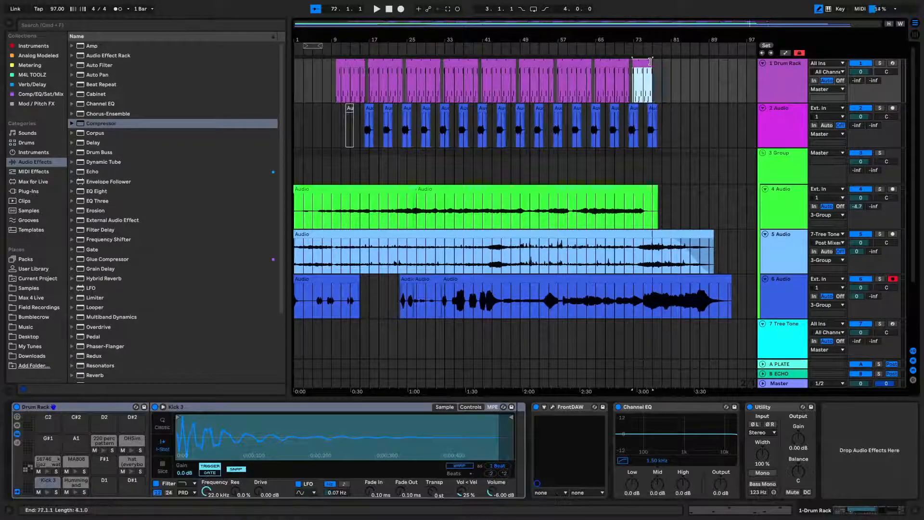
pyautogui.press('space')
pyautogui.click(644, 98)
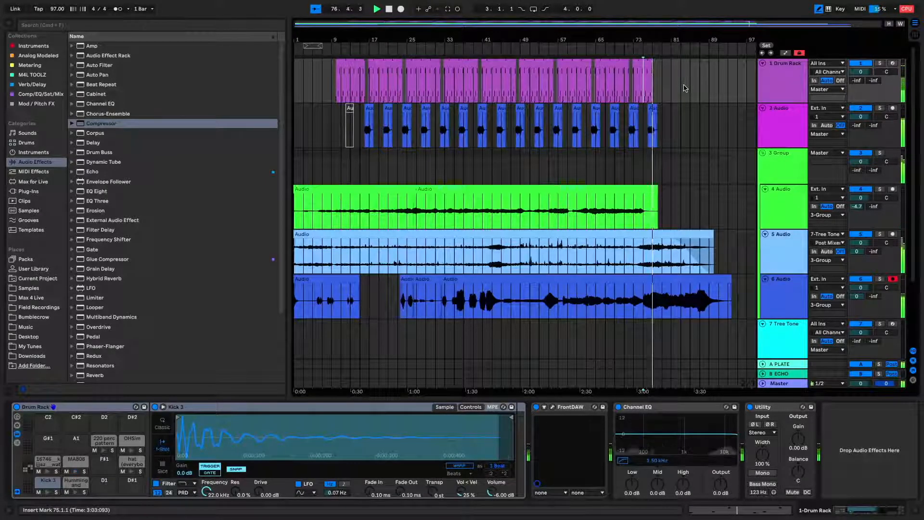
# Listen to the track 6 audio clips between about bars 24 and 33 to check their transitions
pyautogui.scroll(-3, 685, 88)
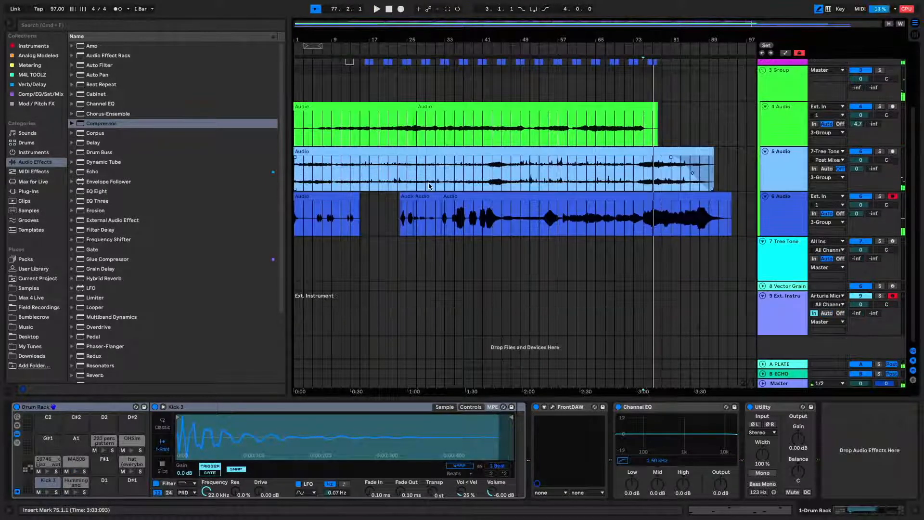
pyautogui.scroll(3, 430, 186)
pyautogui.scroll(-3, 427, 189)
pyautogui.click(405, 196)
pyautogui.press('space')
pyautogui.click(427, 188)
pyautogui.click(427, 204)
pyautogui.press('space')
pyautogui.press('space')
pyautogui.click(443, 219)
pyautogui.press('space')
pyautogui.press('space')
pyautogui.moveTo(448, 38); pyautogui.dragTo(416, 244)
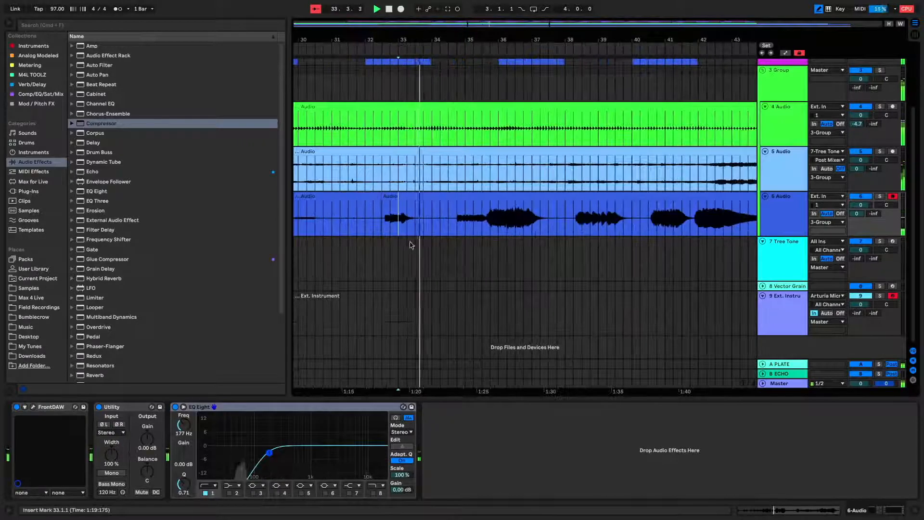
pyautogui.press('space')
# Enable band 2 of track 6's EQ Eight as an additional low cut at 242 Hz and audition it
pyautogui.click(521, 196)
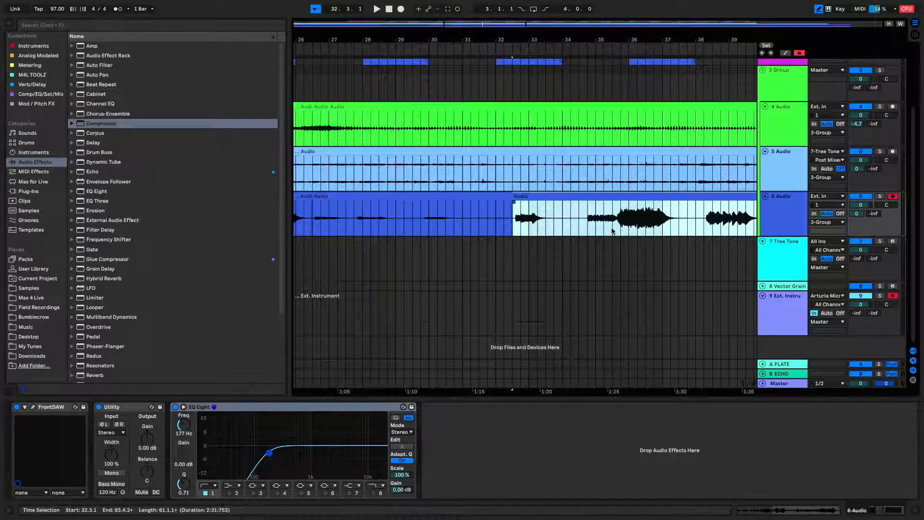
pyautogui.press('space')
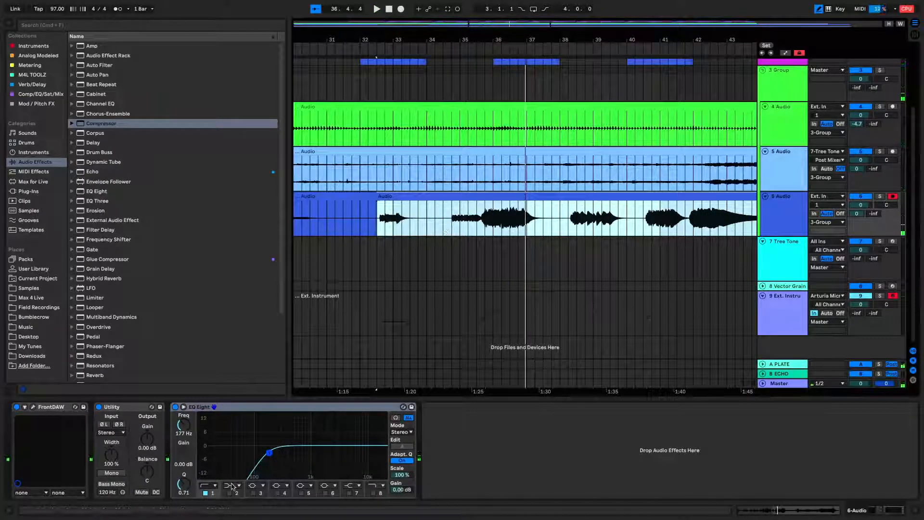
pyautogui.click(236, 487)
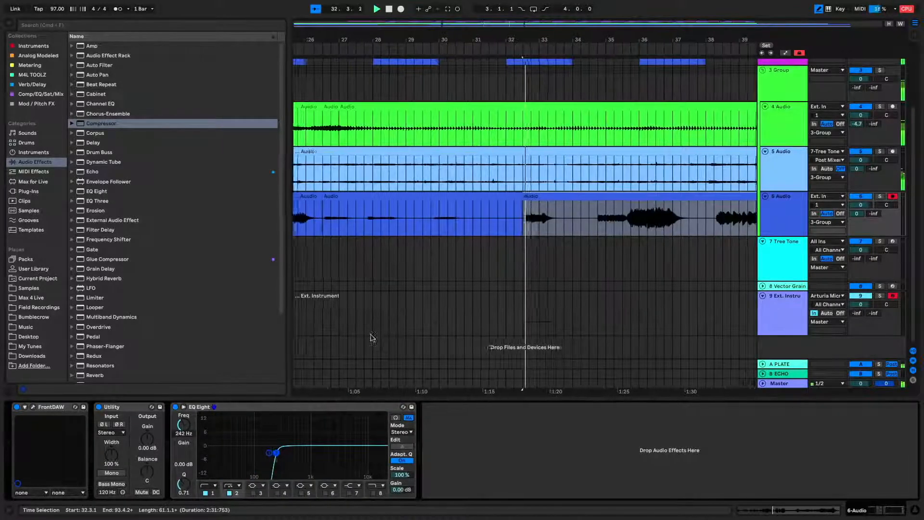
pyautogui.click(596, 223)
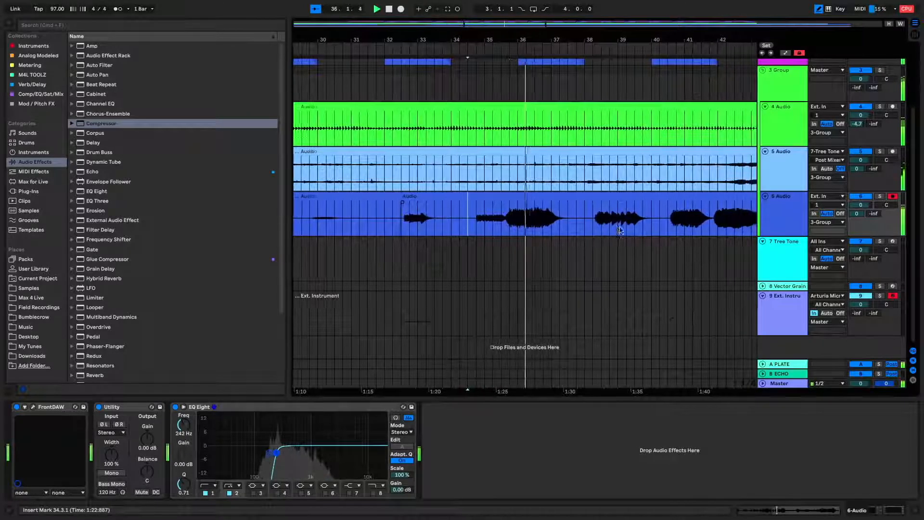
# Add an EQ Eight to the 3 Group track and place a Glue Compressor before its Compressor
pyautogui.scroll(3, 625, 222)
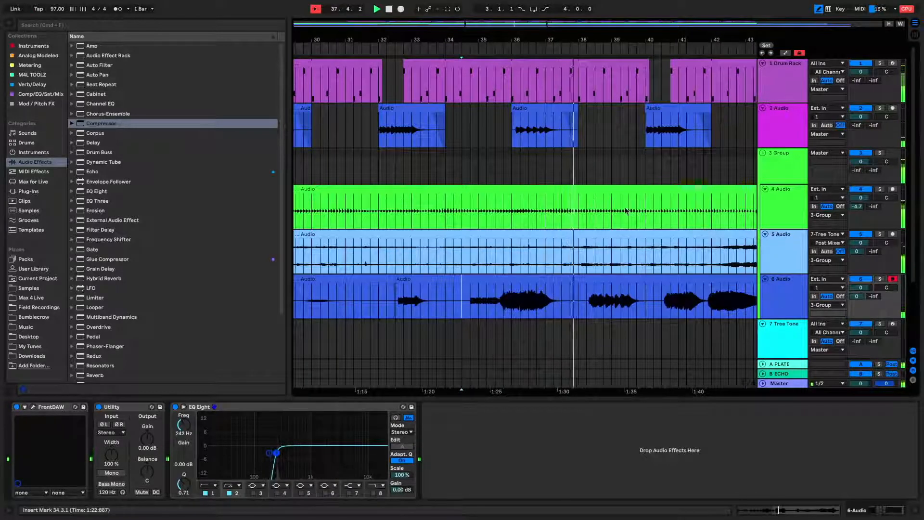
pyautogui.click(781, 161)
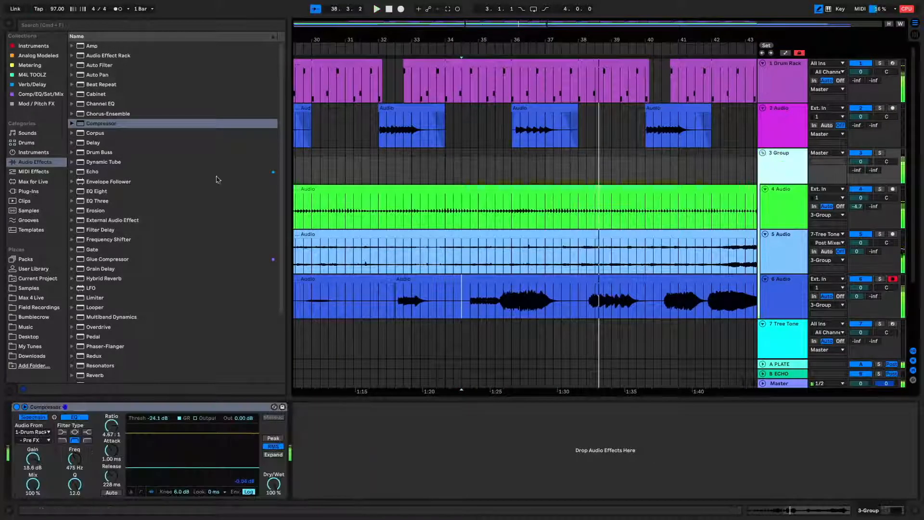
pyautogui.doubleClick(98, 192)
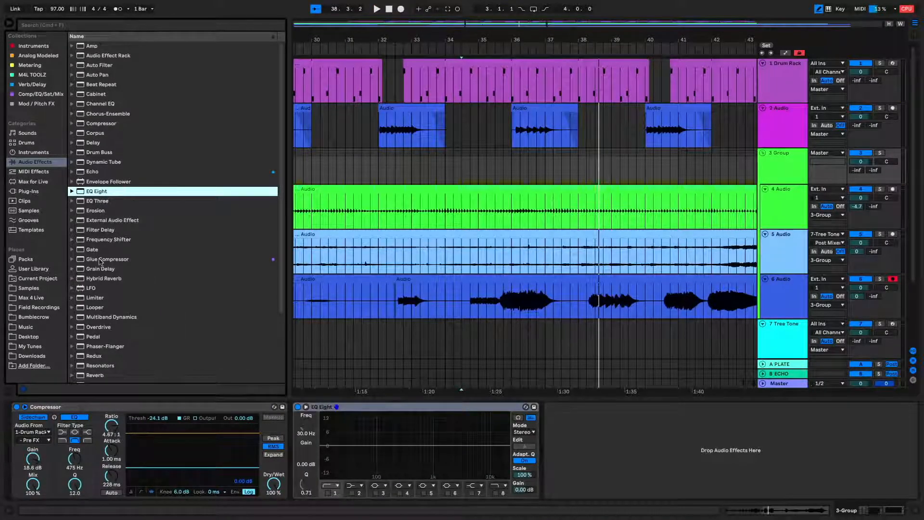
pyautogui.moveTo(101, 261); pyautogui.dragTo(88, 447)
# Audition track 6 and enable EQ Eight band 7 as a high-shelf cut of -8.30 dB at 2.78 kHz
pyautogui.click(498, 303)
pyautogui.press('space')
pyautogui.click(609, 300)
pyautogui.press('space')
pyautogui.press('space')
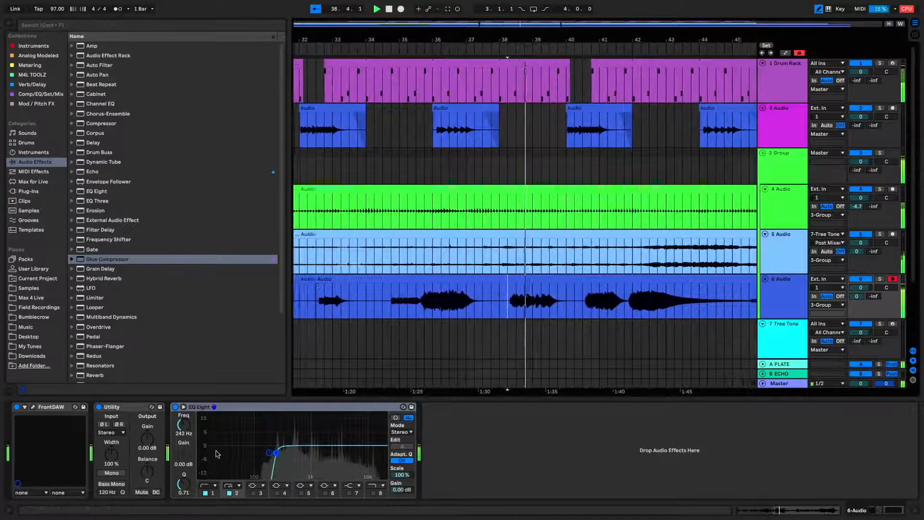
pyautogui.click(789, 165)
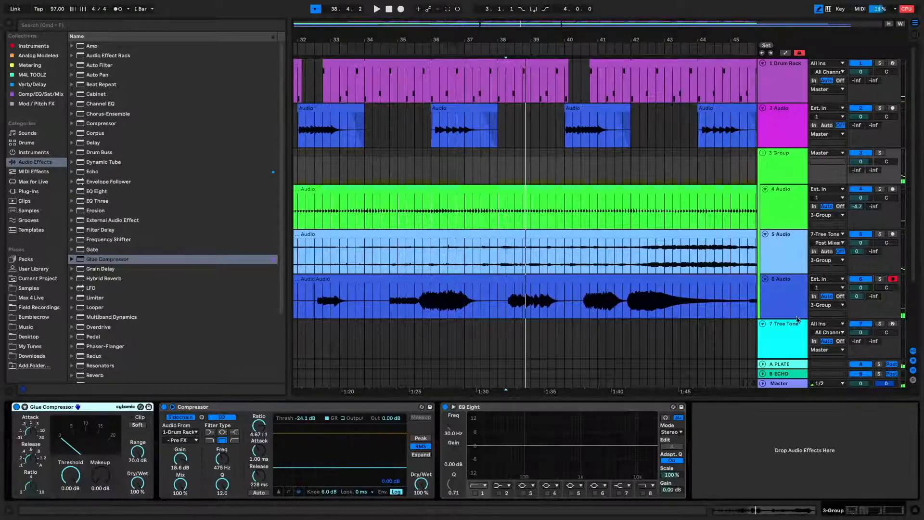
pyautogui.click(794, 313)
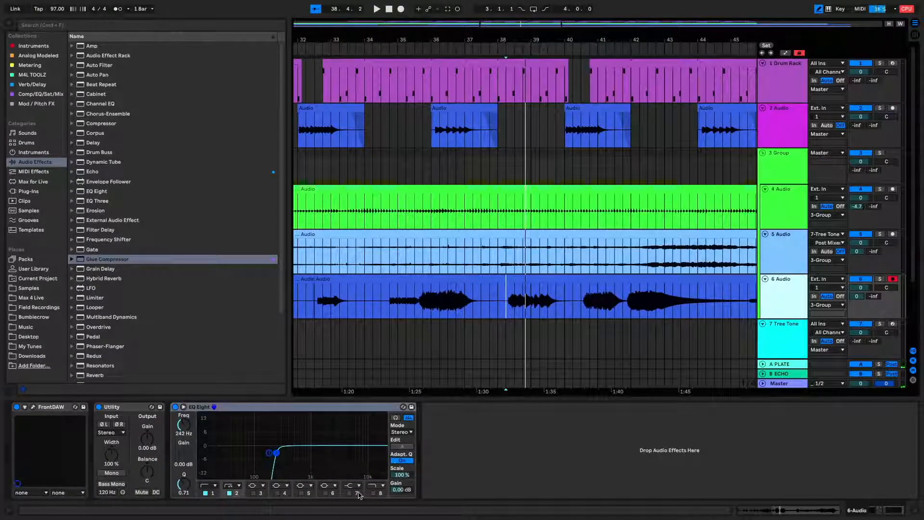
pyautogui.click(355, 493)
pyautogui.moveTo(349, 460); pyautogui.dragTo(335, 464)
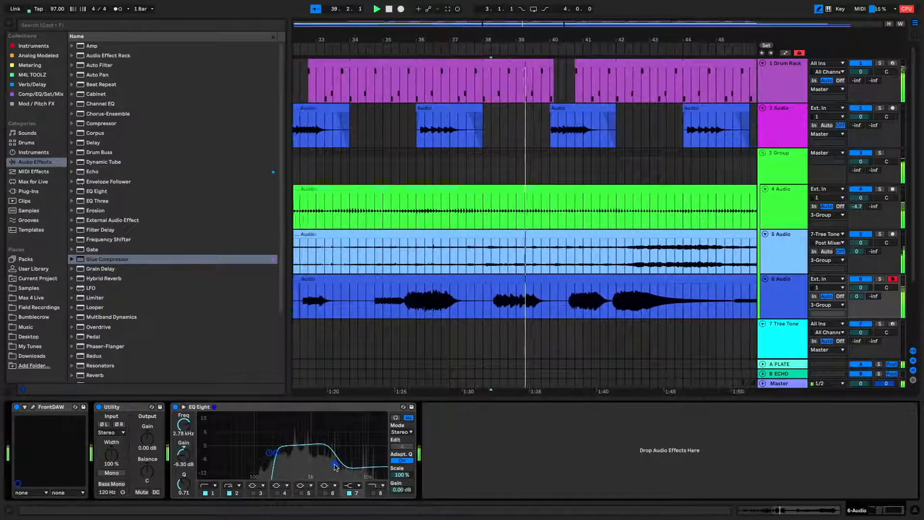
# Lower the Glue Compressor threshold on the 3 Group track to -13.3 dB while auditioning the mix
pyautogui.click(790, 171)
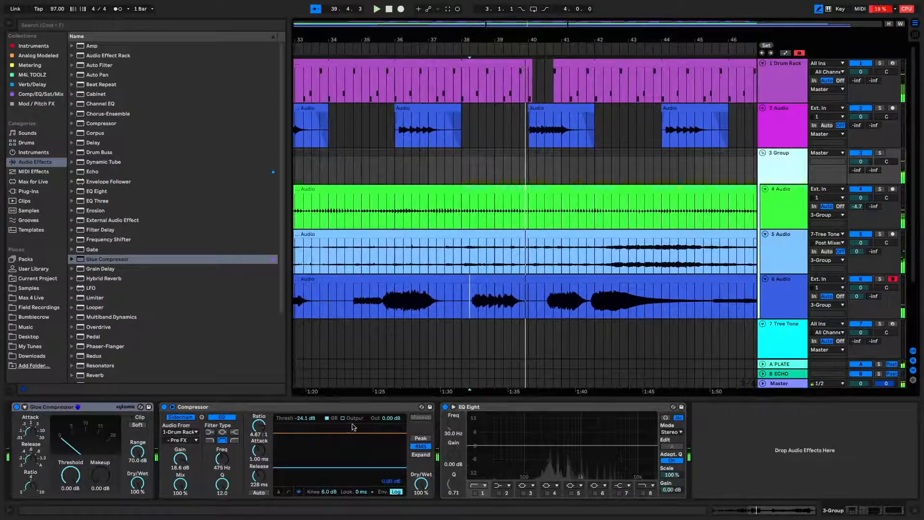
pyautogui.moveTo(70, 475); pyautogui.dragTo(70, 491)
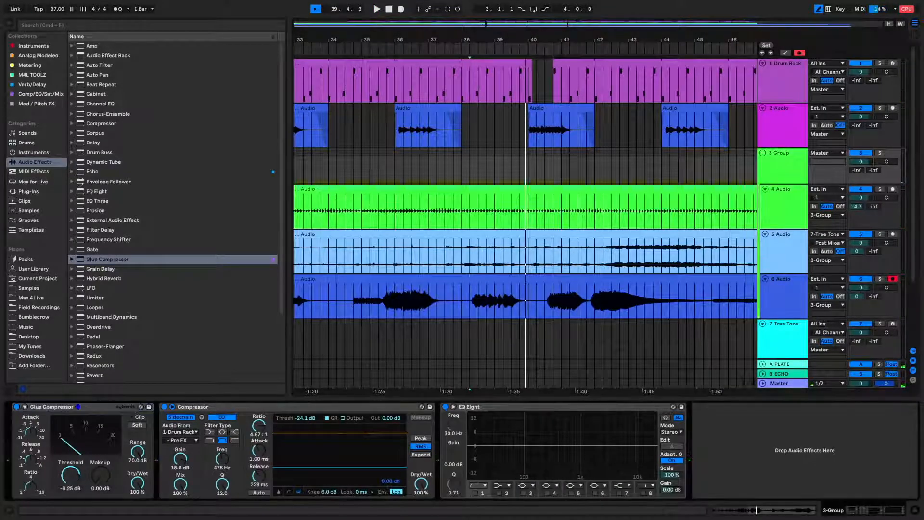
pyautogui.press('space')
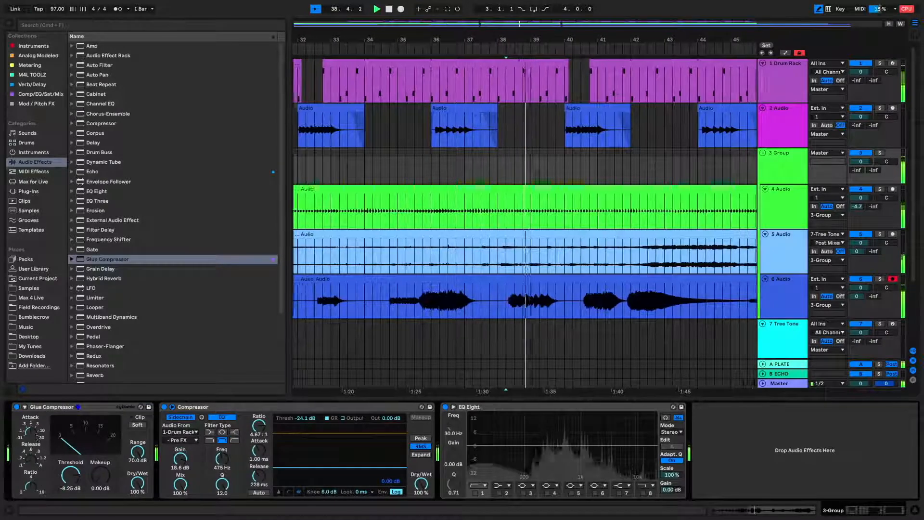
pyautogui.moveTo(67, 474); pyautogui.dragTo(67, 485)
pyautogui.press('space')
pyautogui.press('space')
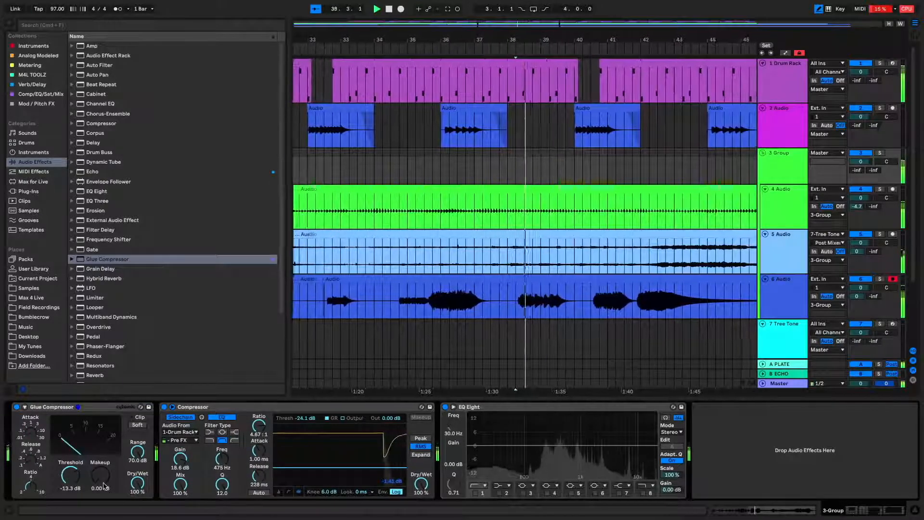
# Hide the device view and the browser, and start playback from 38.1.1
pyautogui.click(915, 513)
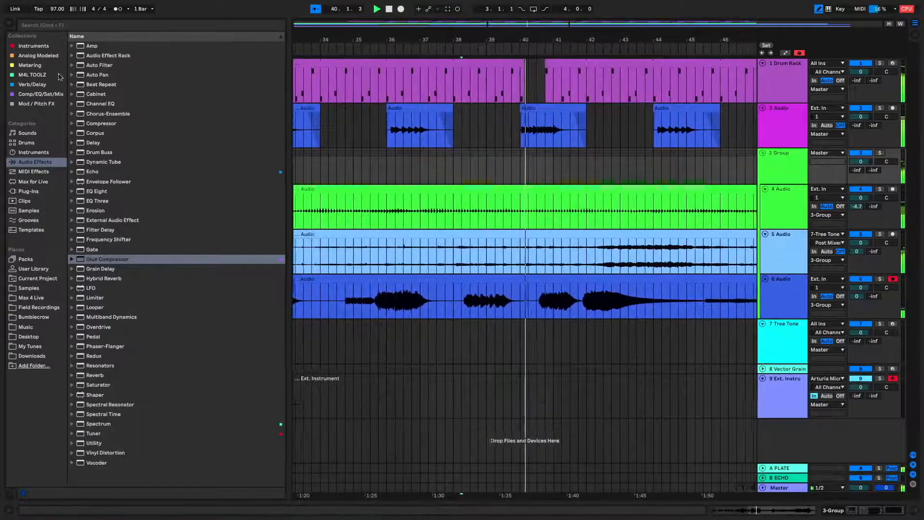
pyautogui.click(9, 23)
pyautogui.click(296, 125)
pyautogui.press('space')
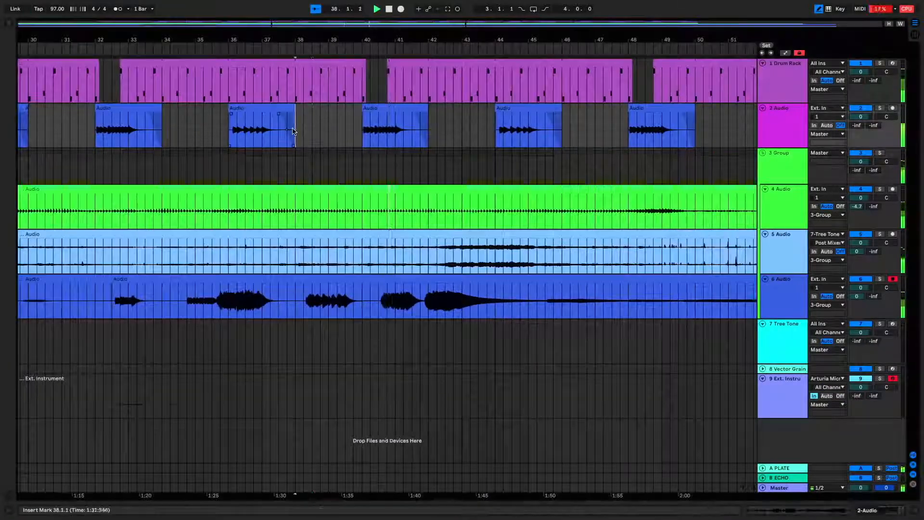
# Shorten the Drum Rack clip that starts after bar 32 so it ends at 38.4.1
pyautogui.press('space')
pyautogui.moveTo(438, 77); pyautogui.dragTo(398, 78)
pyautogui.click(396, 60)
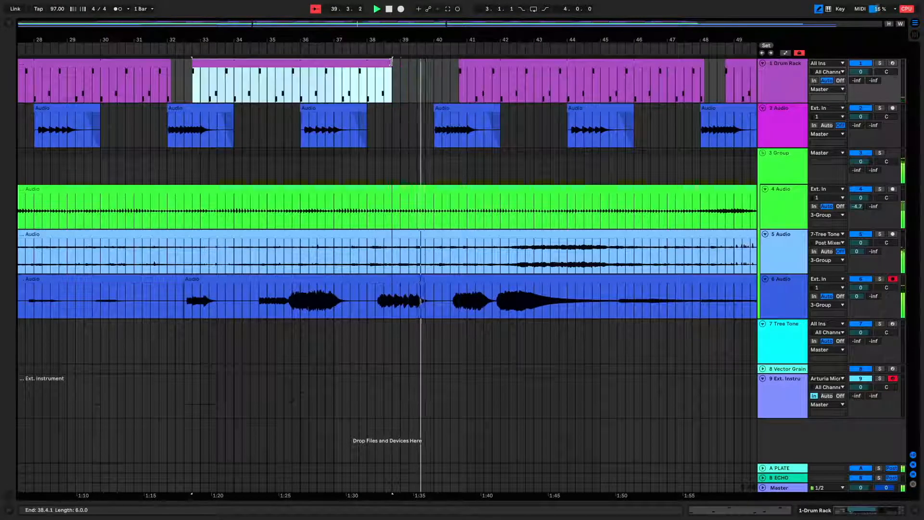
# Cut 40.1.1 to 41.2.1 out of track 4 and extend the following clip's start back to bar 41
pyautogui.moveTo(433, 207); pyautogui.dragTo(473, 208)
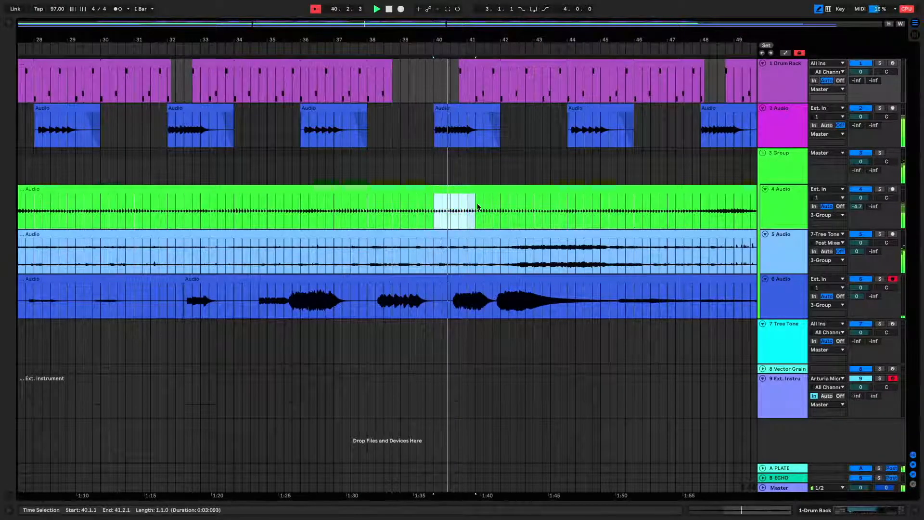
pyautogui.hotkey('ctrl', 'e')
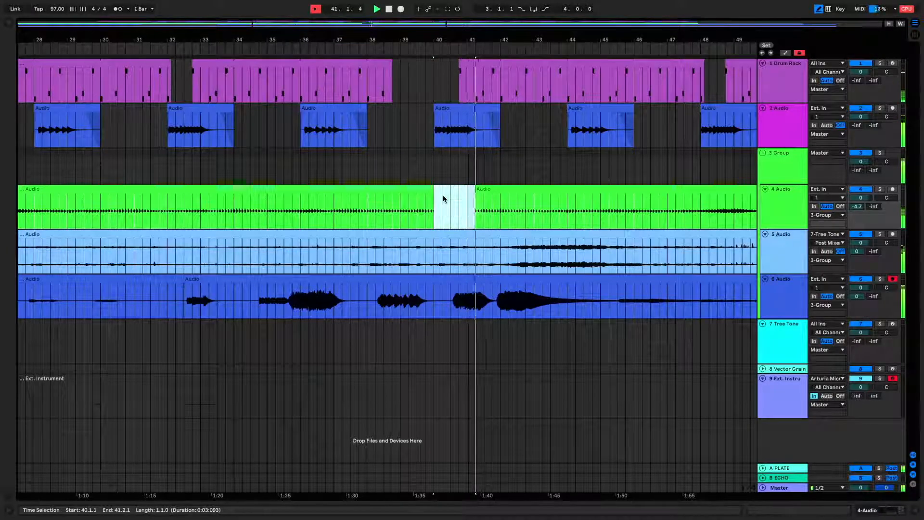
pyautogui.moveTo(477, 192); pyautogui.dragTo(466, 192)
# Fade out the track 4 clip before the gap, trim its end to just before bar 40, and audition the transition
pyautogui.click(409, 200)
pyautogui.press('space')
pyautogui.press('space')
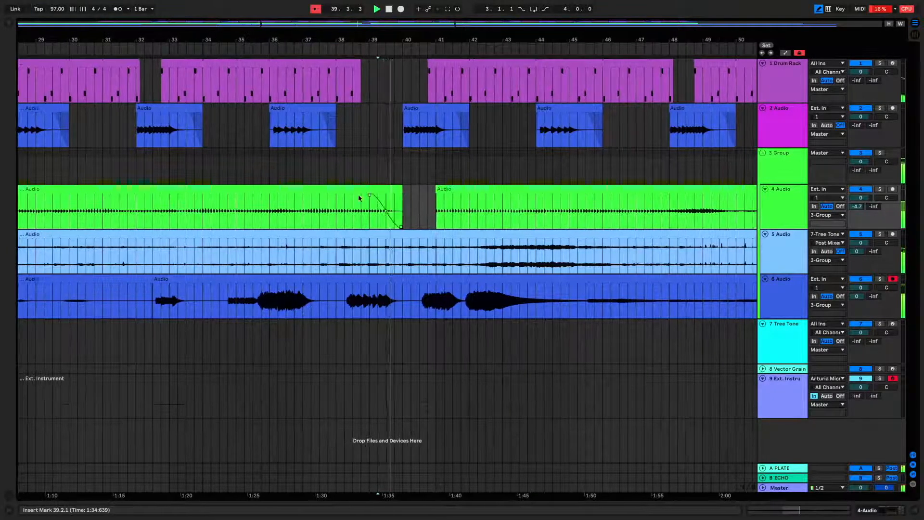
pyautogui.click(329, 206)
pyautogui.press('space')
pyautogui.press('space')
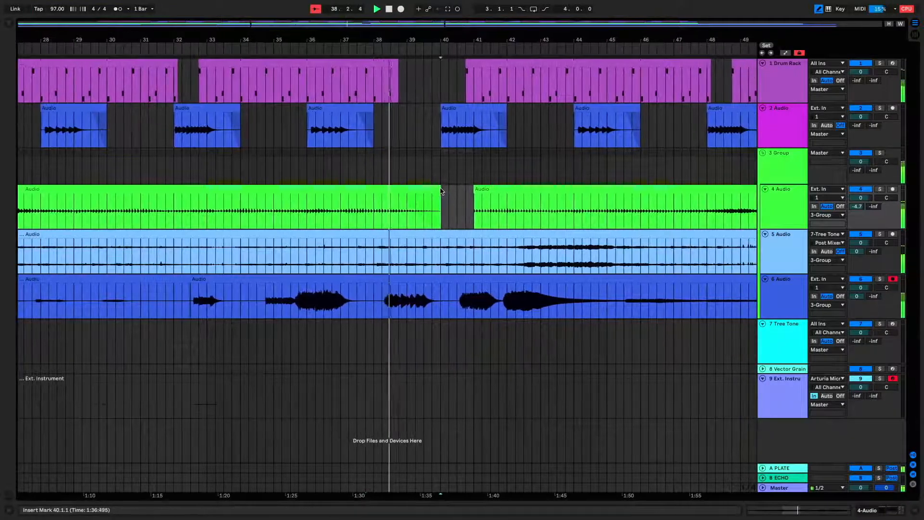
pyautogui.click(440, 193)
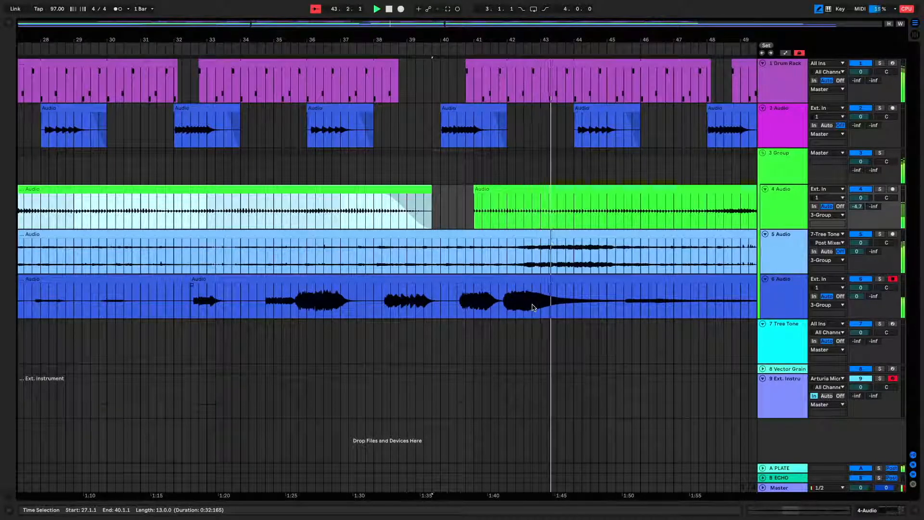
# Move the track 6 audio between 41.4.1 and 45.3.1 onto a new audio track, and extend the preceding clip's end slightly past 41.4.1
pyautogui.moveTo(504, 313); pyautogui.dragTo(620, 309)
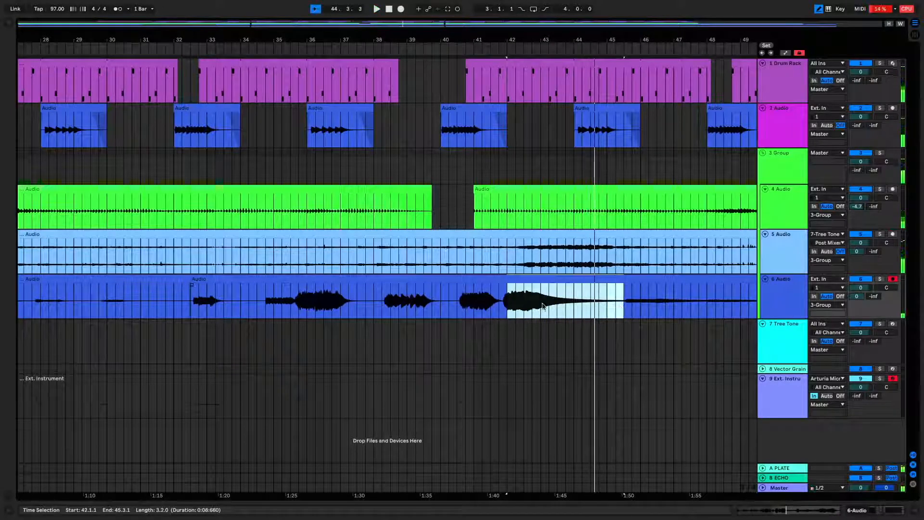
pyautogui.moveTo(563, 292); pyautogui.dragTo(558, 332)
pyautogui.click(465, 292)
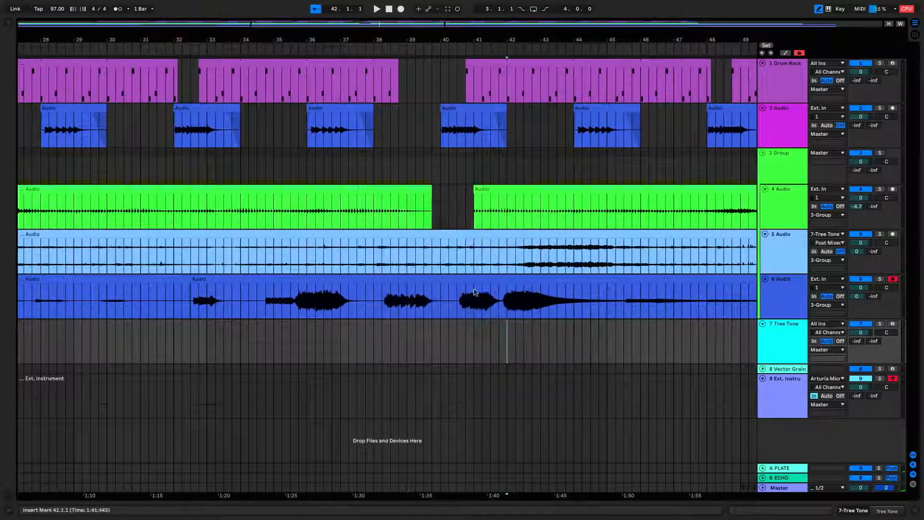
pyautogui.moveTo(500, 296); pyautogui.dragTo(580, 430)
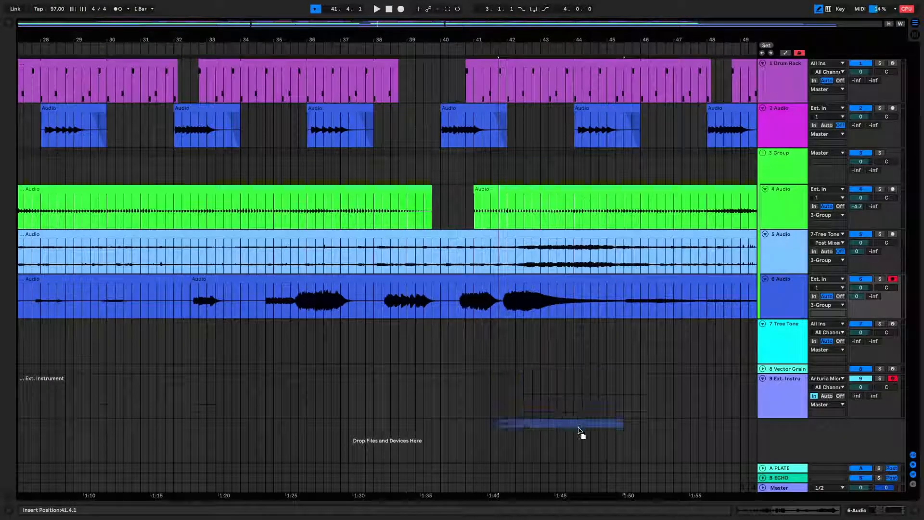
pyautogui.moveTo(549, 344); pyautogui.dragTo(549, 343)
pyautogui.moveTo(499, 279)
pyautogui.mouseDown()
pyautogui.moveTo(526, 280)
pyautogui.moveTo(502, 280)
pyautogui.mouseUp()
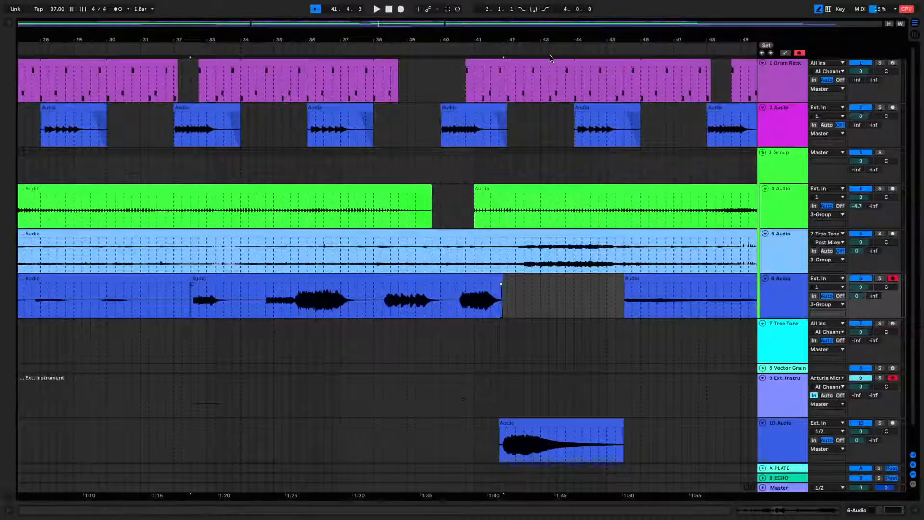
# Move the separated clip on track 10 earlier so it starts at 9.4.1, and reverse it
pyautogui.moveTo(549, 43); pyautogui.dragTo(550, 12)
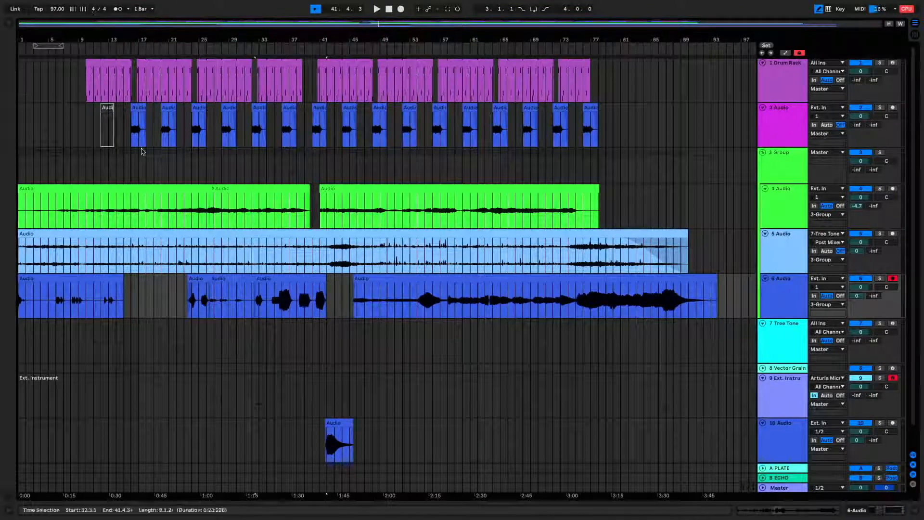
pyautogui.moveTo(53, 39)
pyautogui.mouseDown()
pyautogui.moveTo(68, 68)
pyautogui.moveTo(68, 35)
pyautogui.mouseUp()
pyautogui.moveTo(442, 423); pyautogui.dragTo(120, 431)
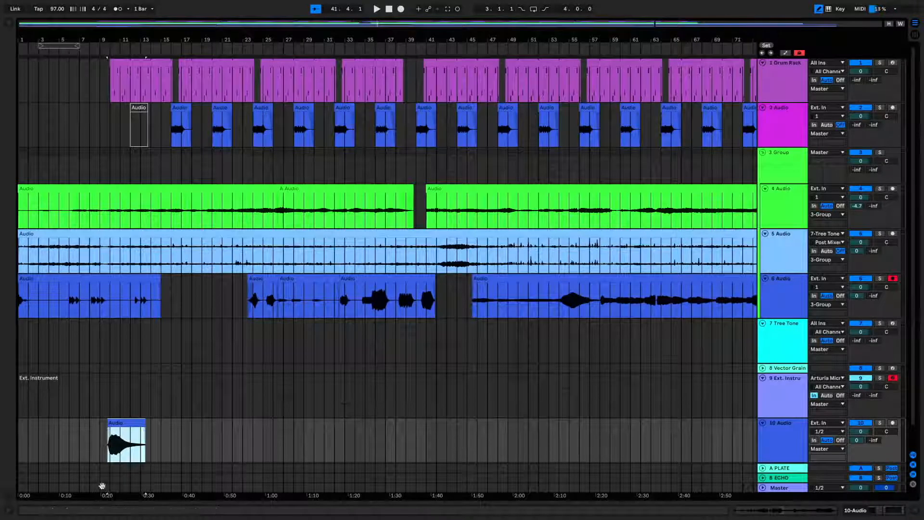
pyautogui.press('r')
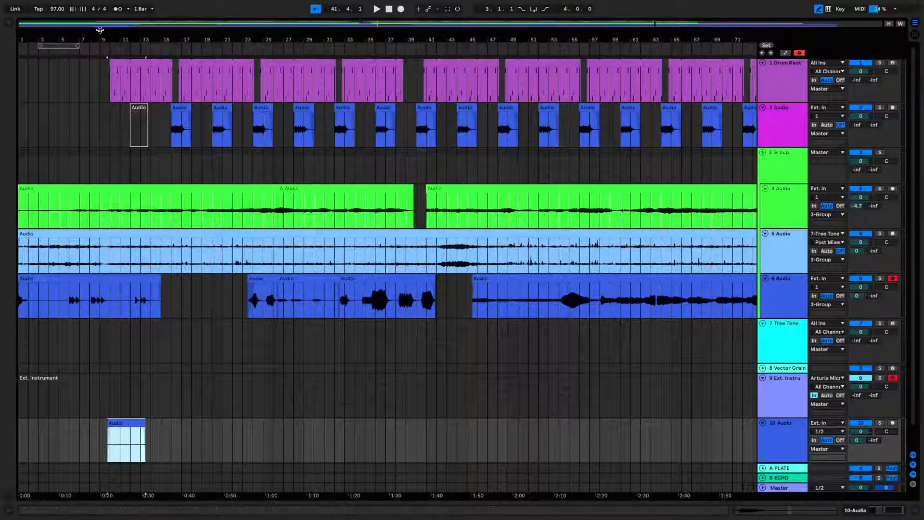
# Shift the reversed clip to start at 12.3.1, give it a fade-in of about one bar, and play from 11.3.1
pyautogui.moveTo(72, 36); pyautogui.dragTo(115, 106)
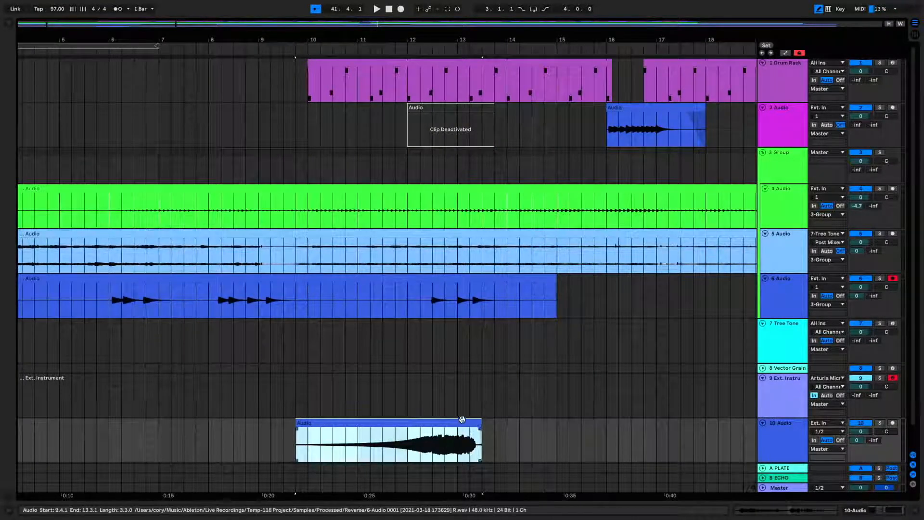
pyautogui.moveTo(457, 422); pyautogui.dragTo(609, 451)
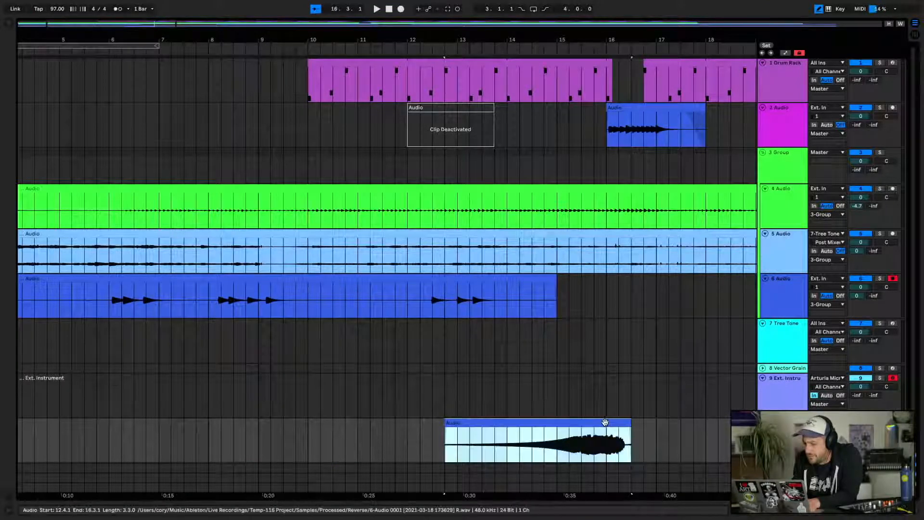
pyautogui.moveTo(564, 432); pyautogui.dragTo(551, 432)
pyautogui.click(379, 454)
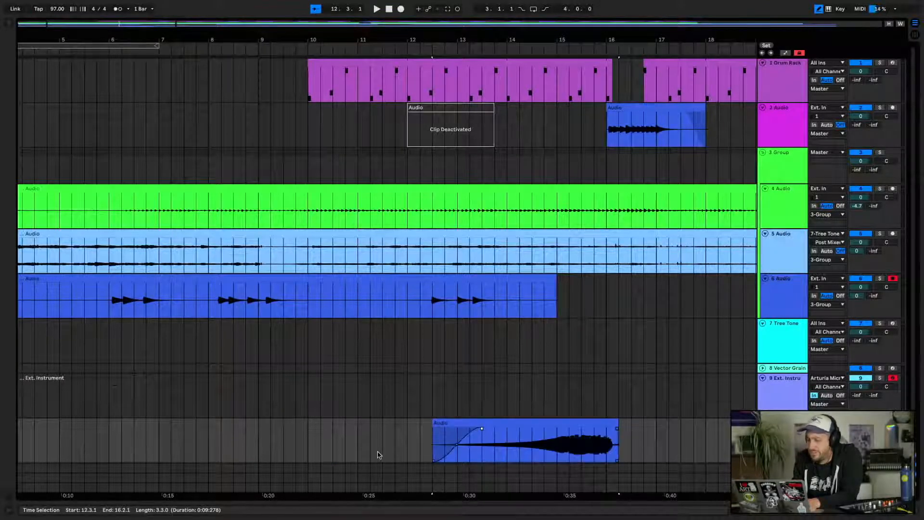
pyautogui.press('space')
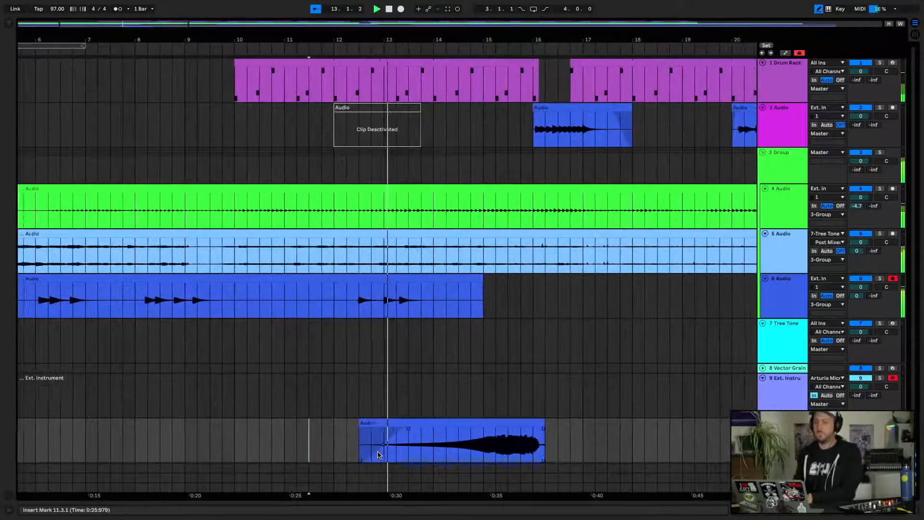
# Lengthen the reversed clip's fade-in to just past bar 15, check the clip's sample view, and stop playback
pyautogui.moveTo(373, 428); pyautogui.dragTo(435, 430)
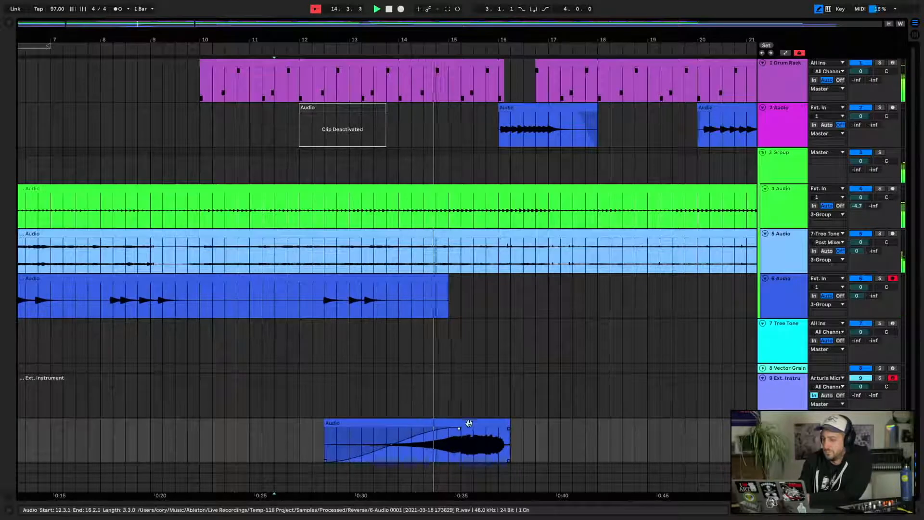
pyautogui.doubleClick(466, 428)
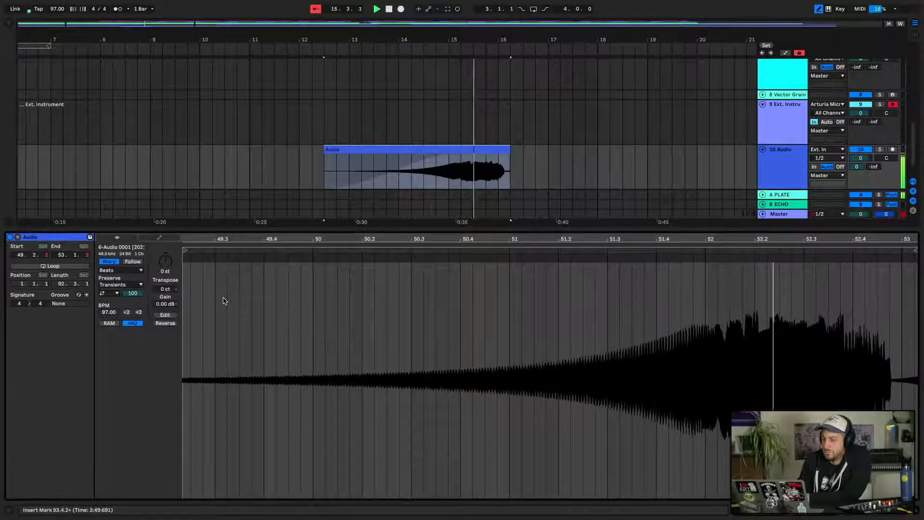
pyautogui.press('super+alt+l')
pyautogui.press('space')
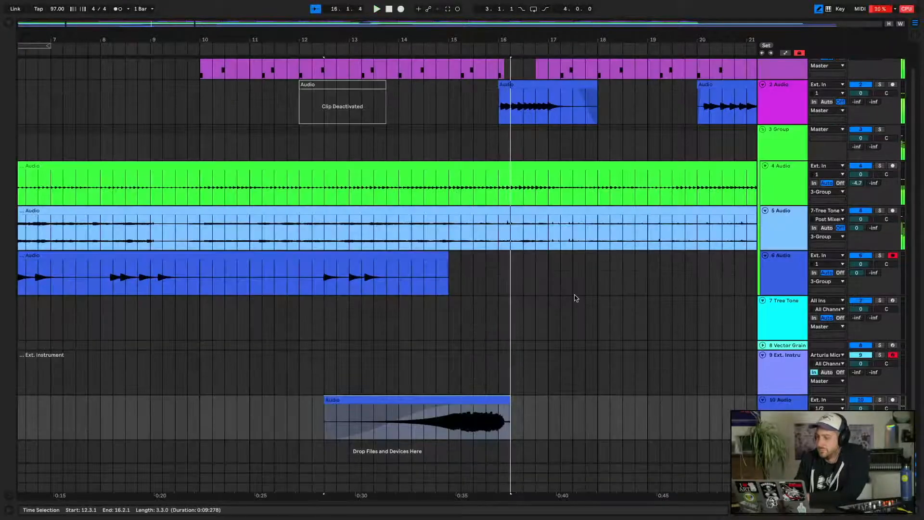
# Shorten the first Drum Rack clip so it ends at 15.2.1, auditioning the transition into bar 16
pyautogui.scroll(1, 575, 295)
pyautogui.click(457, 85)
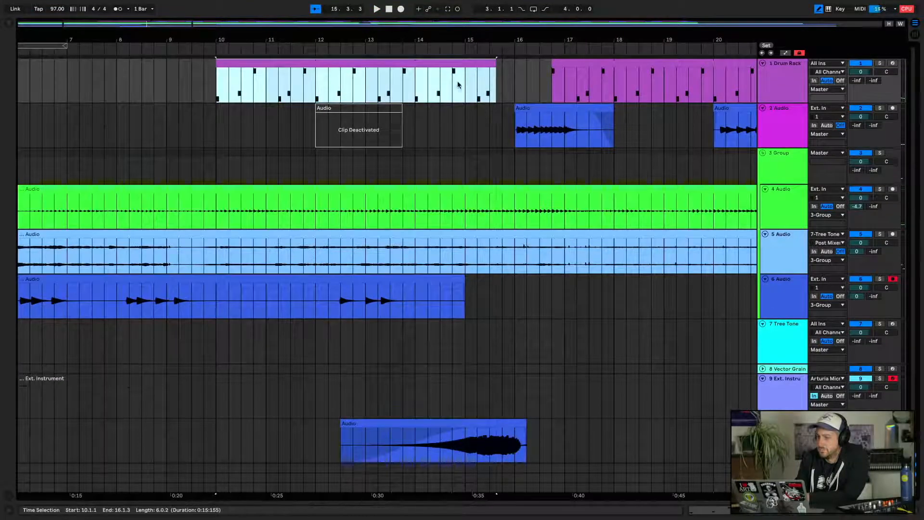
pyautogui.press('space')
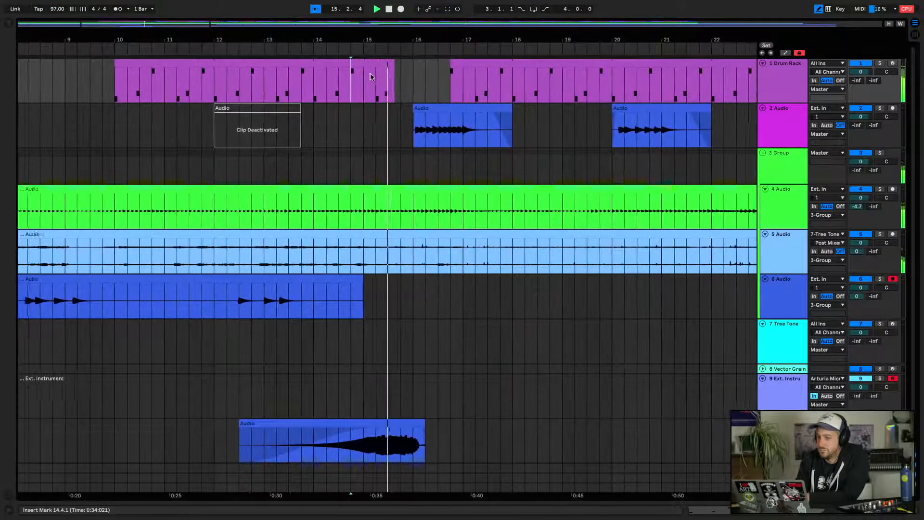
pyautogui.moveTo(387, 65); pyautogui.dragTo(370, 66)
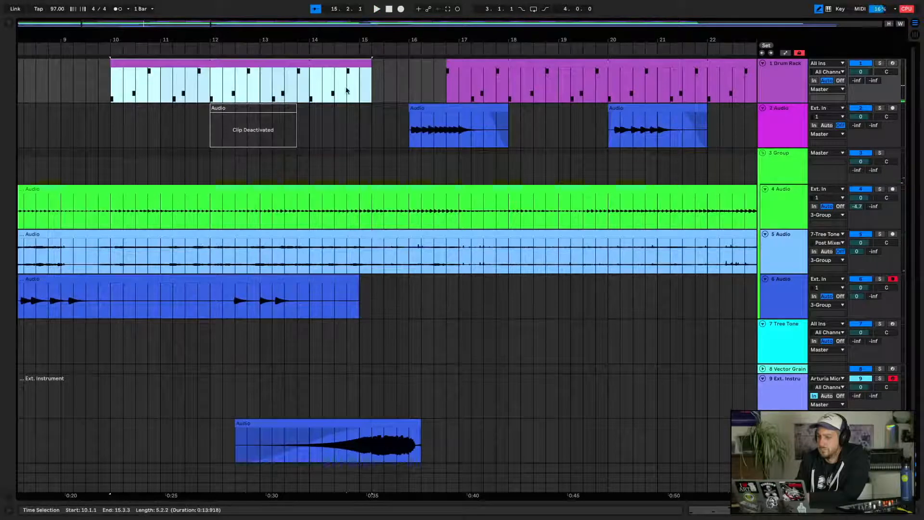
pyautogui.click(336, 86)
pyautogui.press('space')
# Cut 15.2.1 to 16.1.1 out of track 4, undo the track 6 clip's move onto track 5, and play from 14.2.1
pyautogui.click(410, 66)
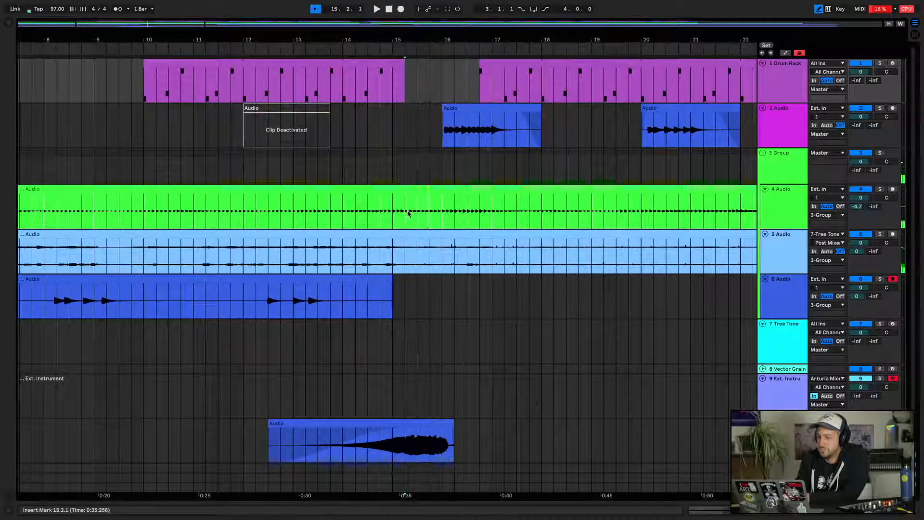
pyautogui.hotkey('ctrl', 'e')
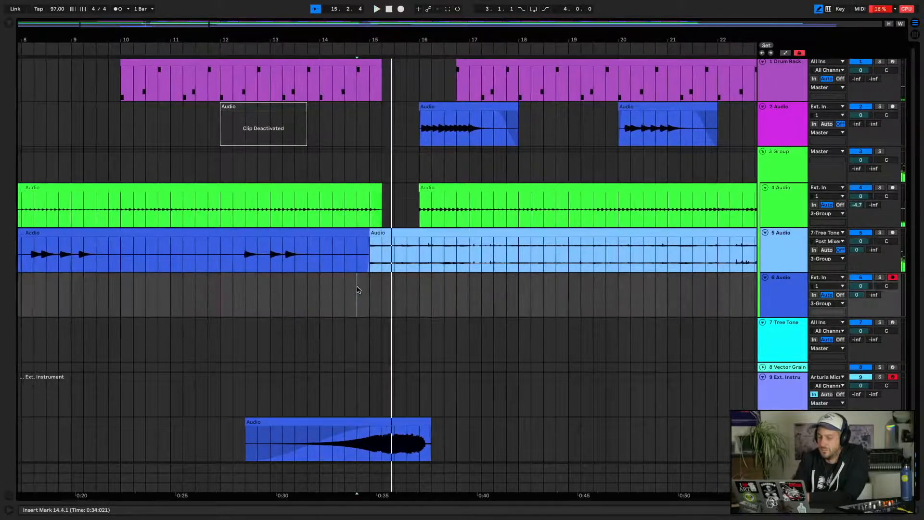
pyautogui.hotkey('ctrl', 'z')
pyautogui.click(340, 293)
pyautogui.press('space')
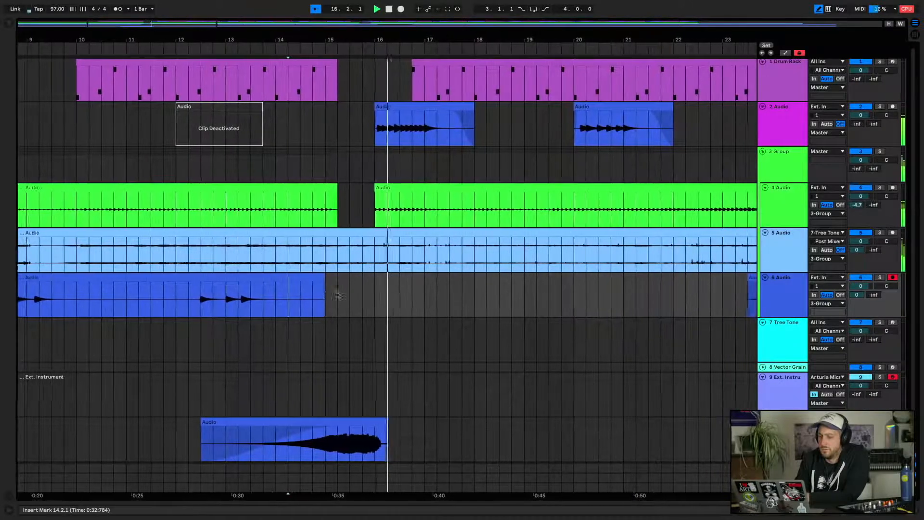
# Switch to the session mixer and hide the clip view and the browser
pyautogui.press('Tab')
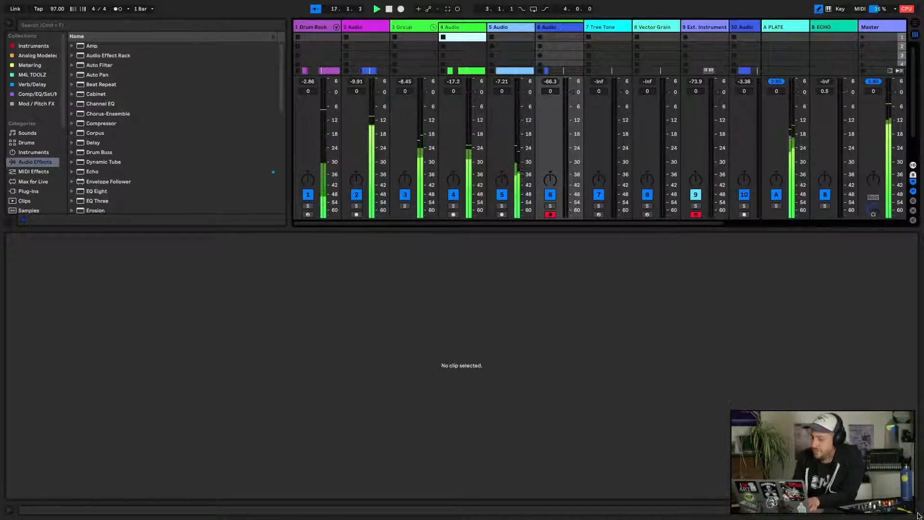
pyautogui.click(919, 515)
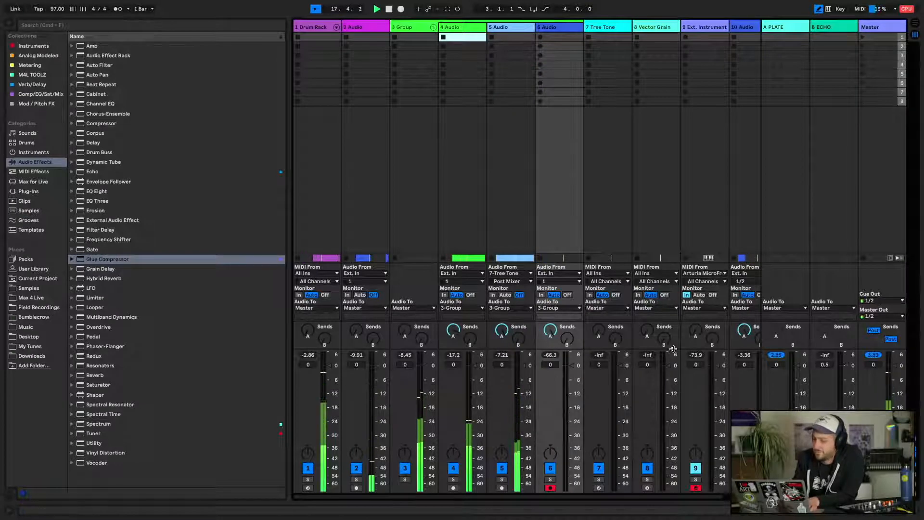
pyautogui.click(5, 27)
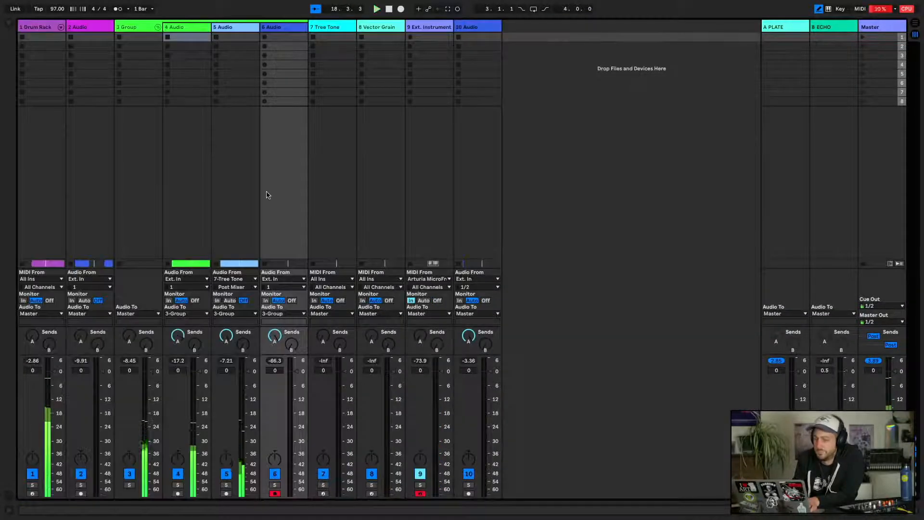
# Lower the volume of all tracks together to -9.0 dB and return to the arrangement
pyautogui.click(52, 28)
pyautogui.press('super+a')
pyautogui.moveTo(55, 371); pyautogui.dragTo(54, 371)
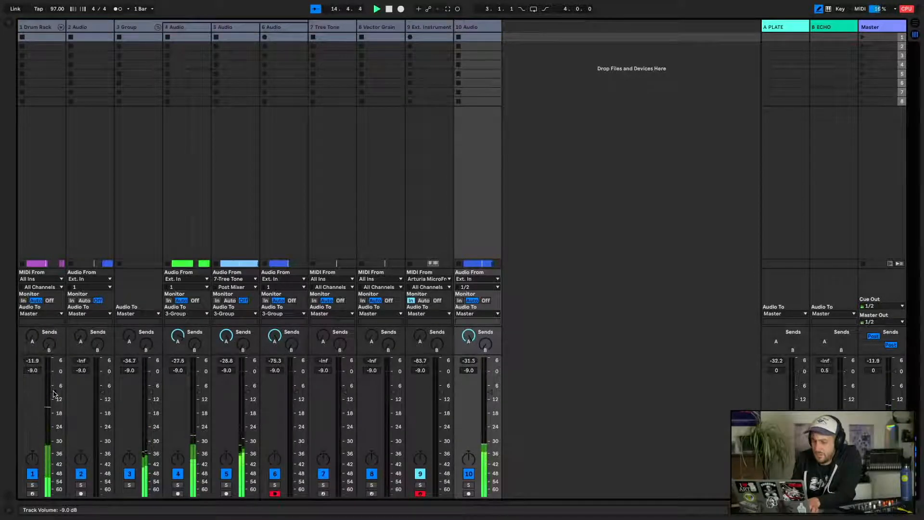
pyautogui.press('Tab')
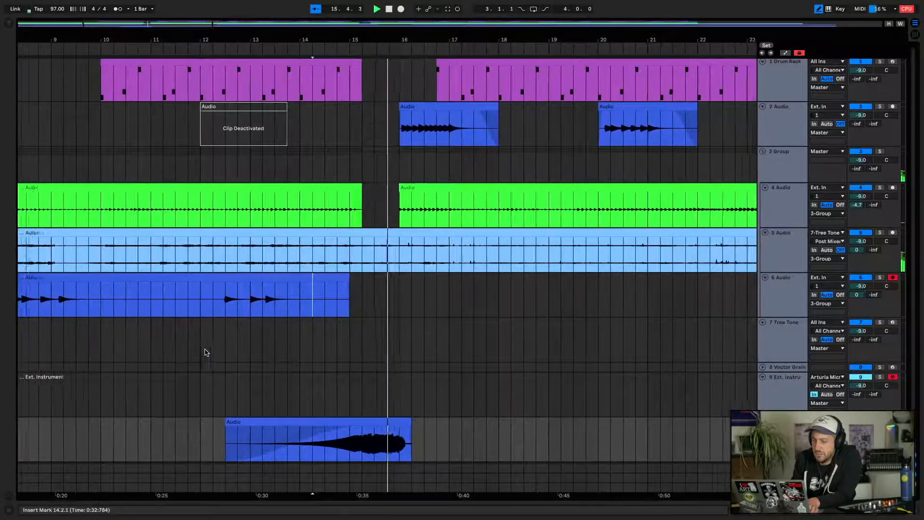
# Trim the track 4 and Drum Rack clips after the first break to start at 17.1.1, auditioning from 16.1.1
pyautogui.press('space')
pyautogui.moveTo(357, 196); pyautogui.dragTo(406, 195)
pyautogui.click(358, 196)
pyautogui.press('space')
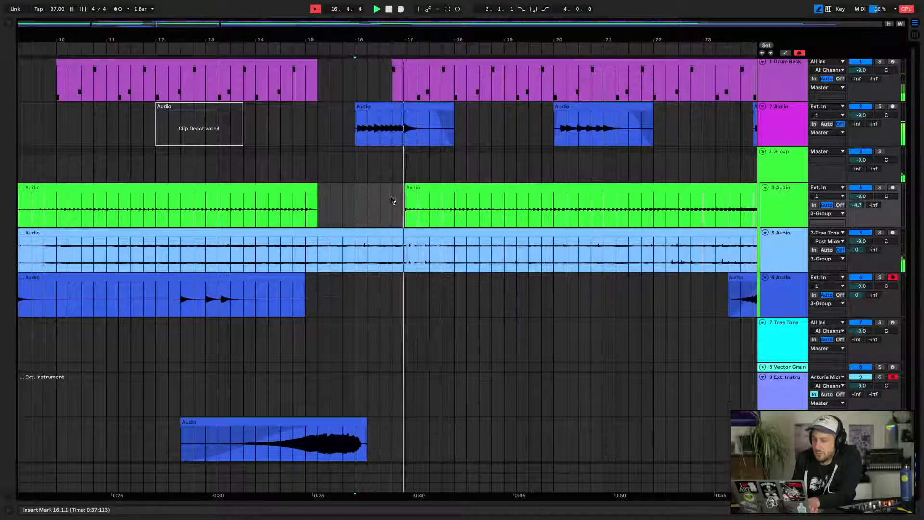
pyautogui.click(429, 88)
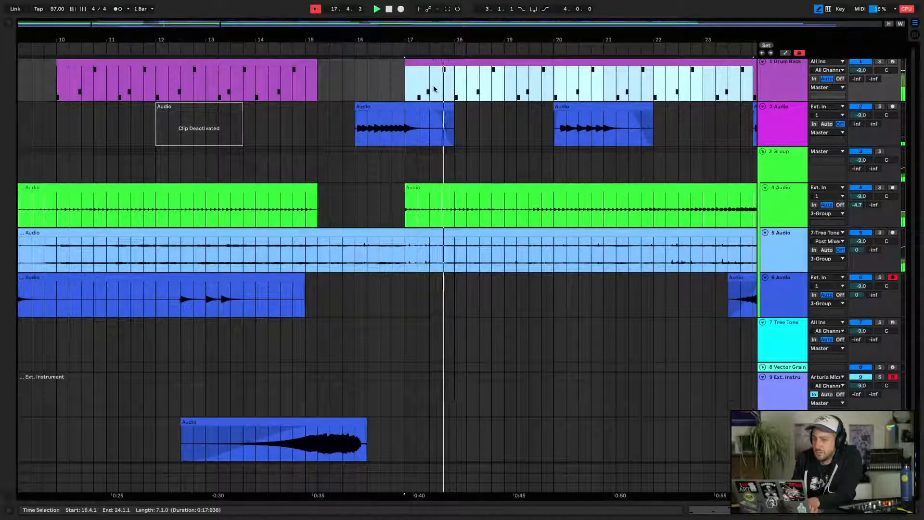
# Set the volume of all tracks together to -4.8 dB in the session mixer and return to the arrangement
pyautogui.press('Tab')
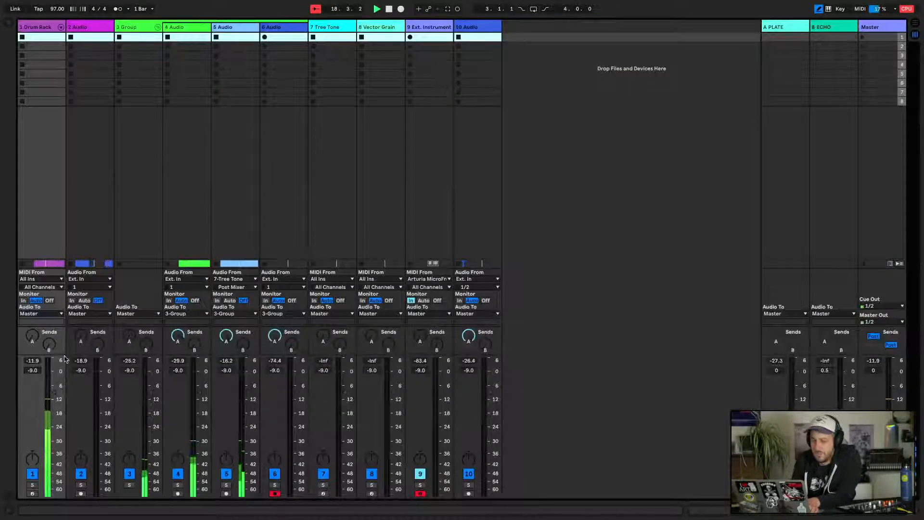
pyautogui.click(49, 28)
pyautogui.press('super+a')
pyautogui.moveTo(83, 395); pyautogui.dragTo(83, 381)
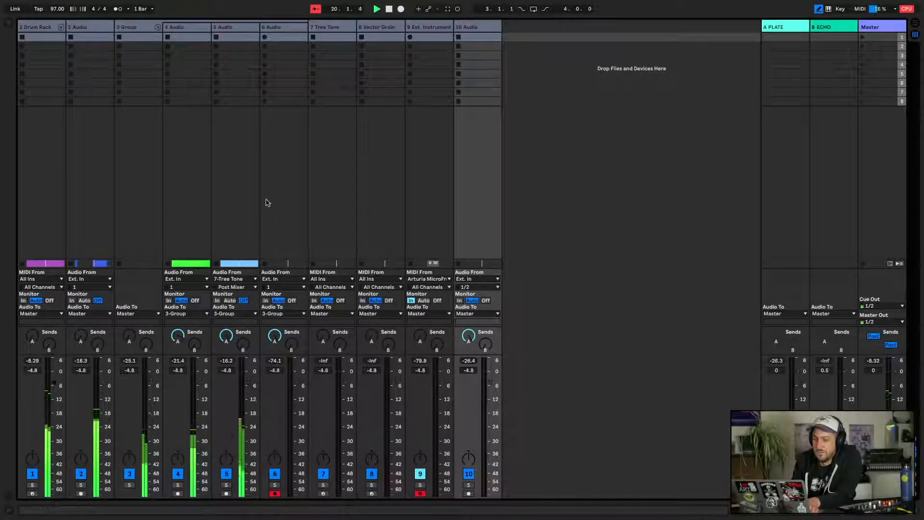
pyautogui.press('Tab')
# Remove the short Drum Rack remnant after 24.1.1 and trim the following drum clip's start to 25.1.1
pyautogui.click(516, 309)
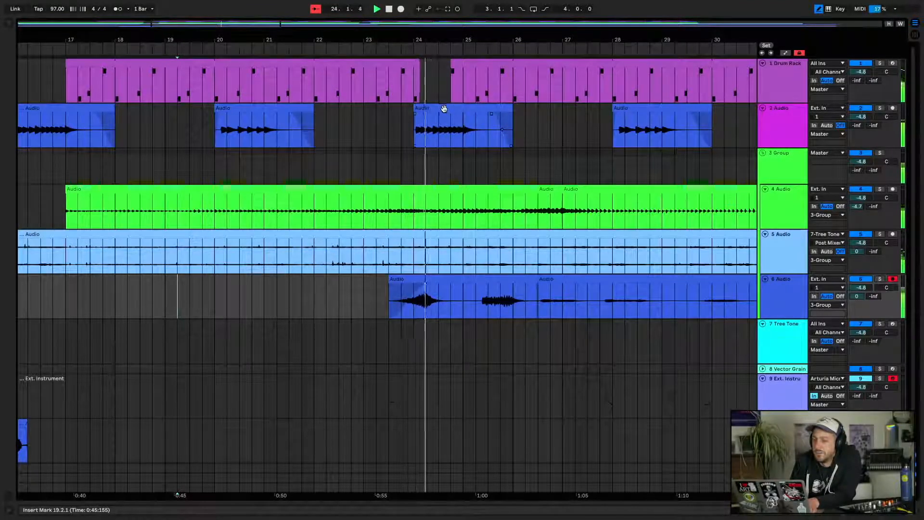
pyautogui.moveTo(413, 37); pyautogui.dragTo(420, 73)
pyautogui.click(419, 73)
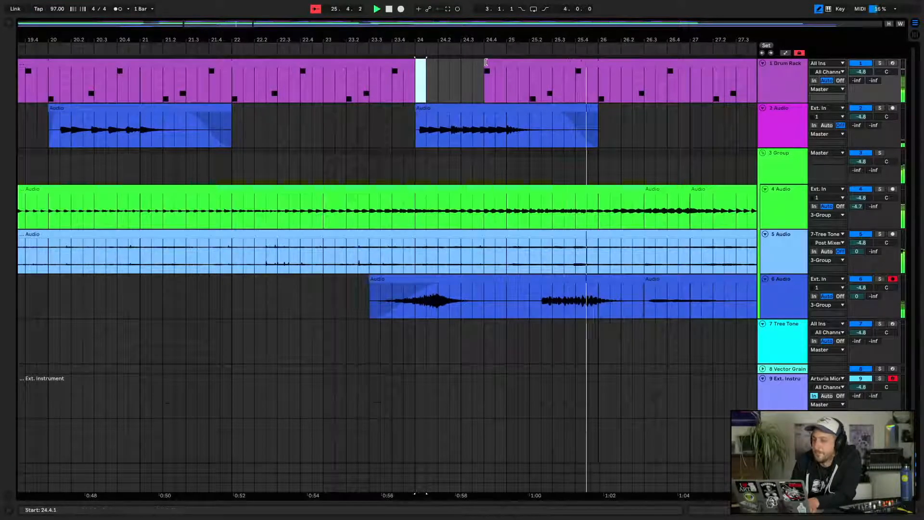
pyautogui.moveTo(484, 64); pyautogui.dragTo(506, 63)
# Boost the low band of the 2 Audio track's Channel EQ to 14 dB and audition the clip at 28.1.1
pyautogui.hscroll(4, 509, 64)
pyautogui.scroll(1, 507, 63)
pyautogui.hscroll(5, 508, 63)
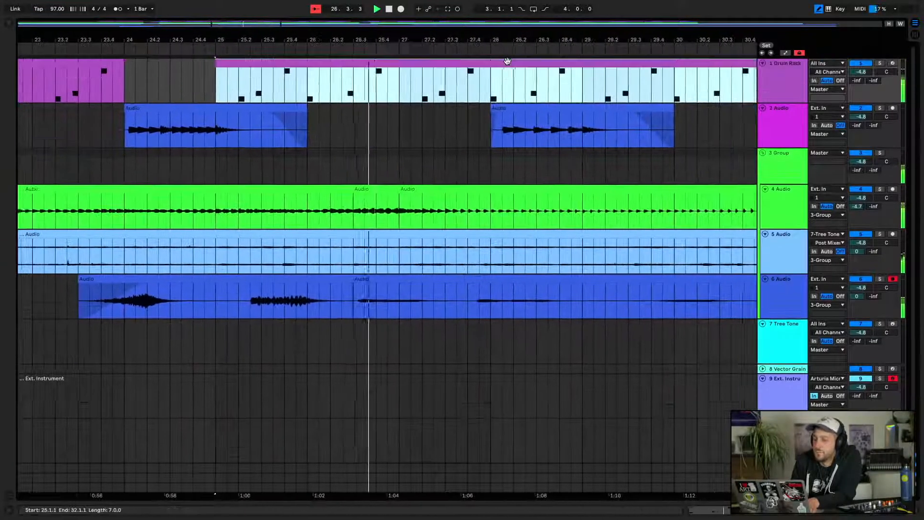
pyautogui.hscroll(2, 507, 61)
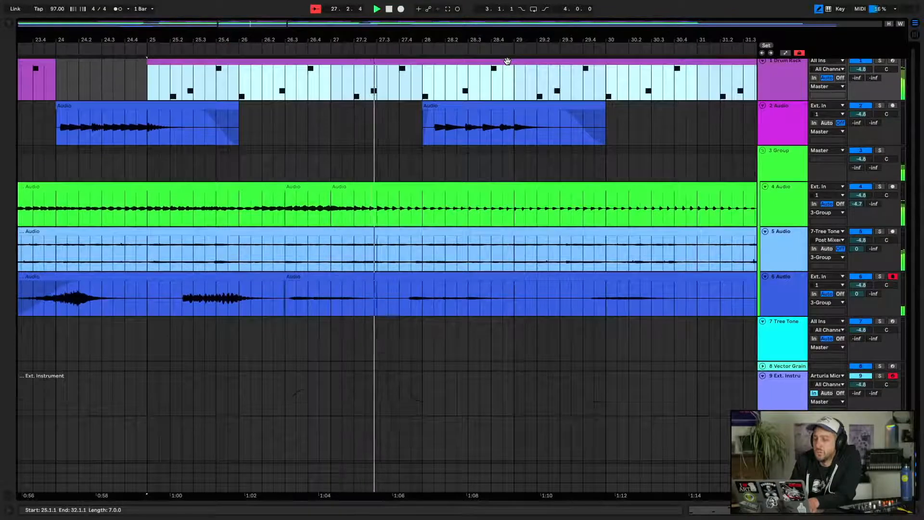
pyautogui.hscroll(4, 507, 61)
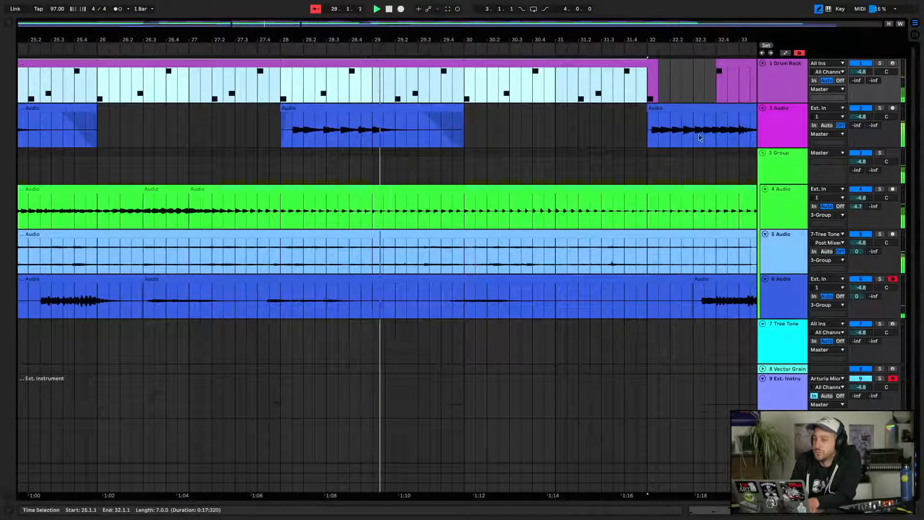
pyautogui.doubleClick(773, 120)
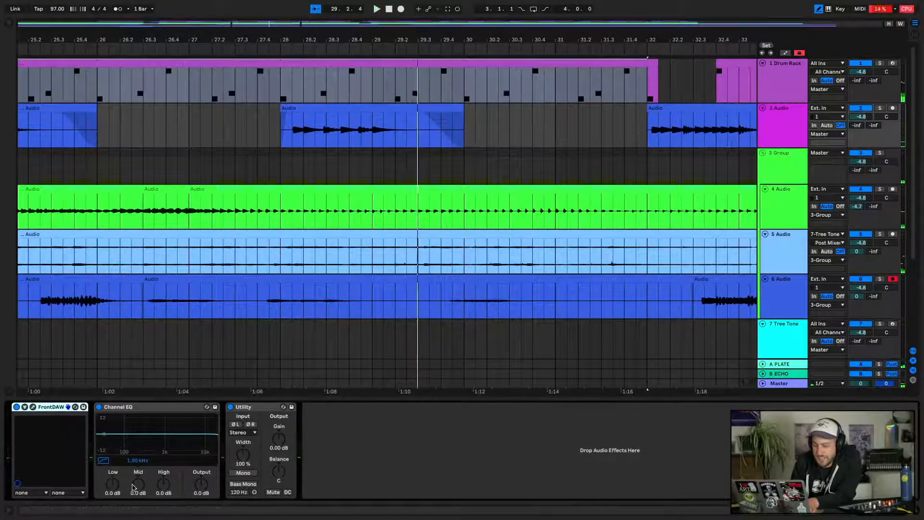
pyautogui.moveTo(112, 485); pyautogui.dragTo(113, 478)
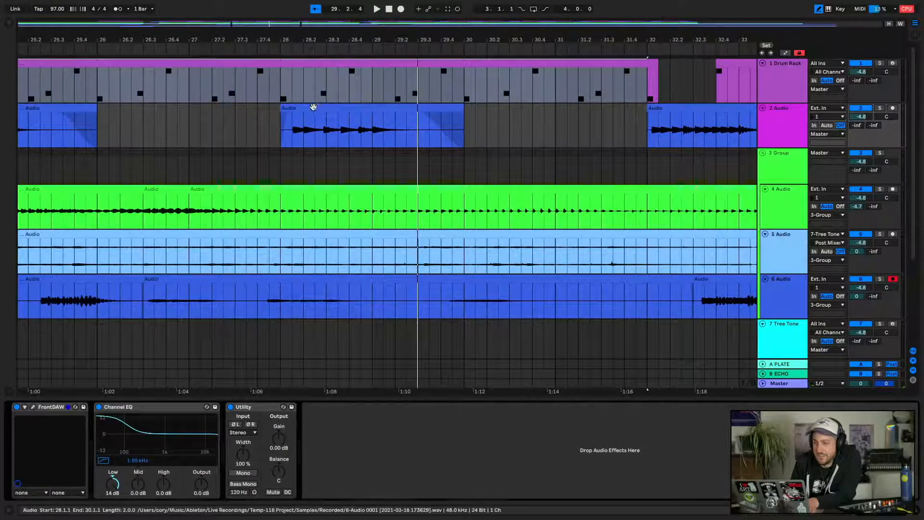
pyautogui.click(314, 108)
pyautogui.press('space')
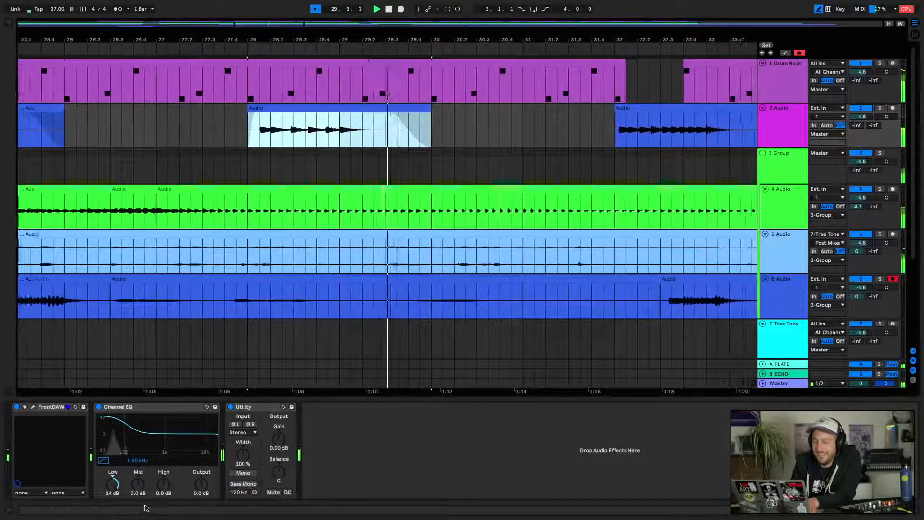
# Set the 2 Audio track's Channel EQ to -12 dB mid at 1.01 kHz and 7.1 dB high, auditioning from bar 16
pyautogui.moveTo(164, 481); pyautogui.dragTo(163, 478)
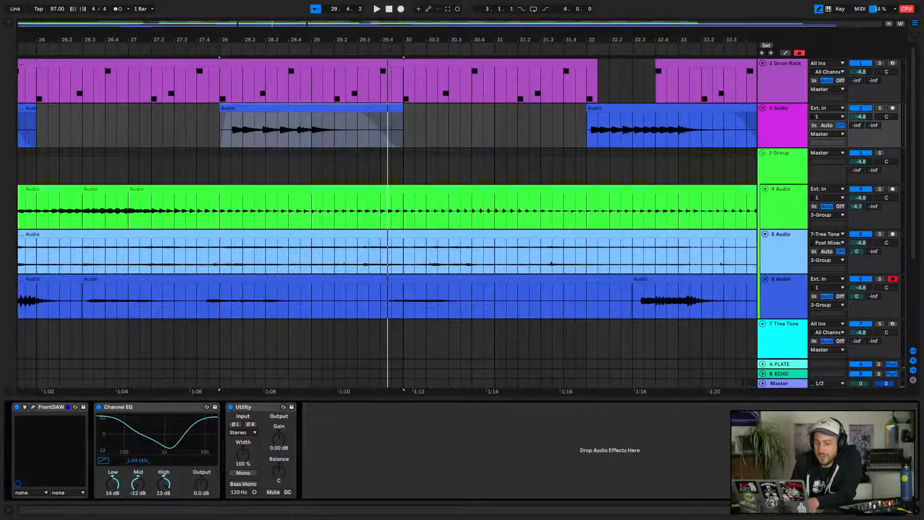
pyautogui.moveTo(135, 460); pyautogui.dragTo(136, 454)
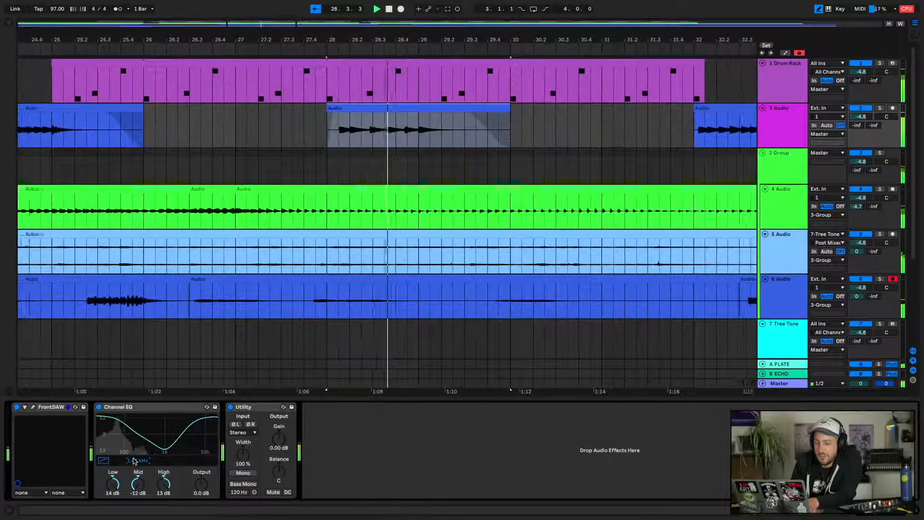
pyautogui.moveTo(168, 488); pyautogui.dragTo(169, 496)
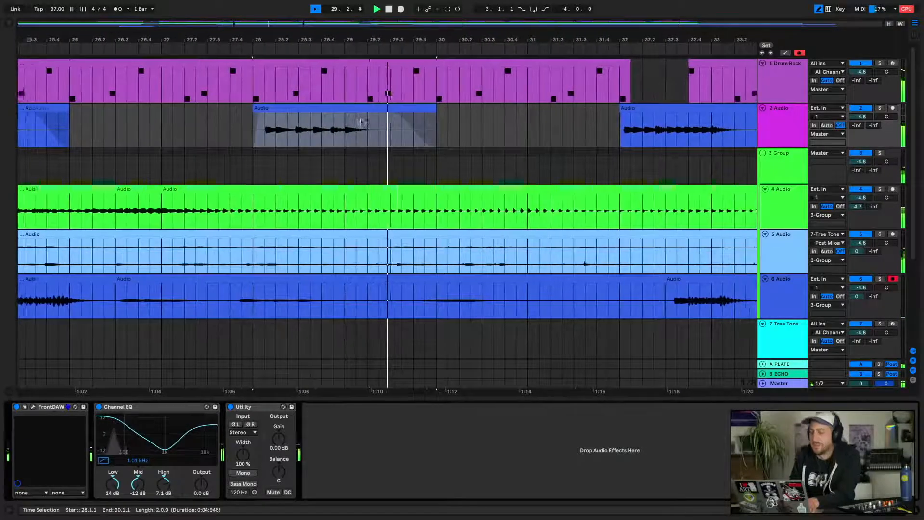
pyautogui.moveTo(399, 37); pyautogui.dragTo(401, 19)
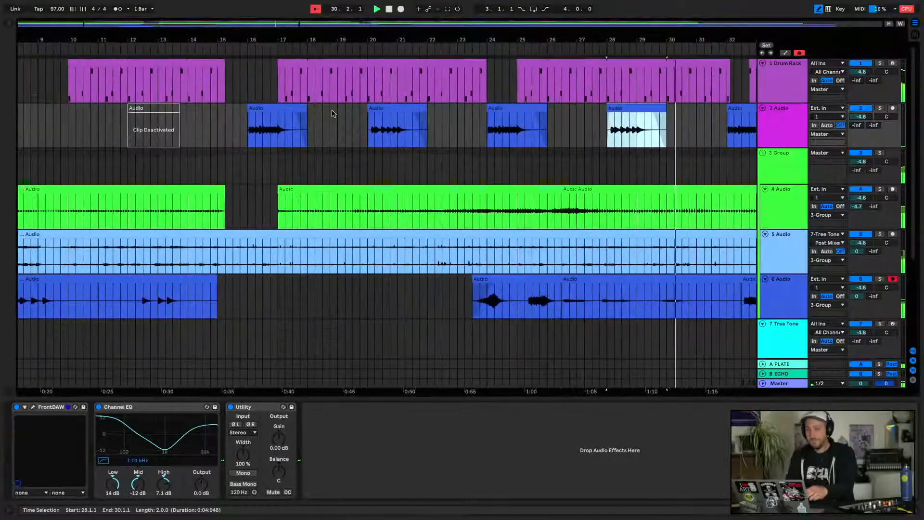
pyautogui.click(289, 106)
pyautogui.press('space')
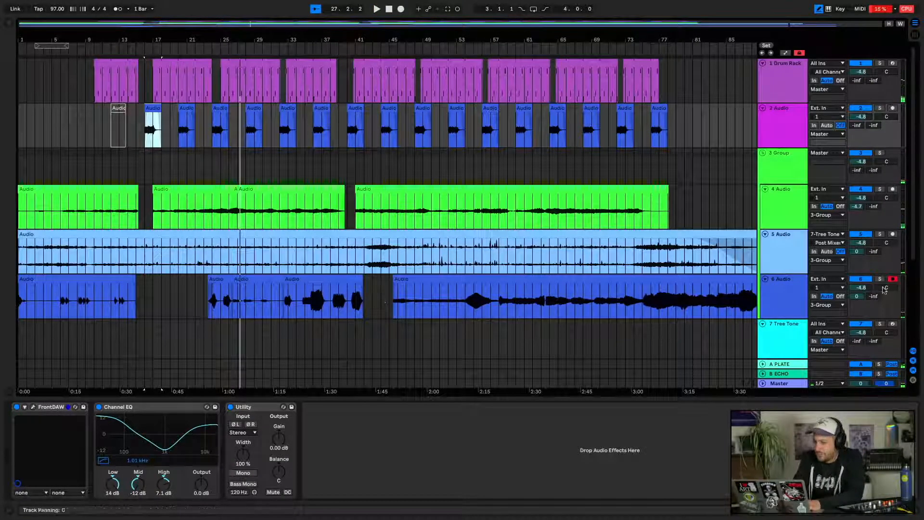
# Lower the 6 Audio track's volume to -7.3 dB and audition its long last clip, then the arrangement from 44.1.1
pyautogui.moveTo(861, 288); pyautogui.dragTo(862, 289)
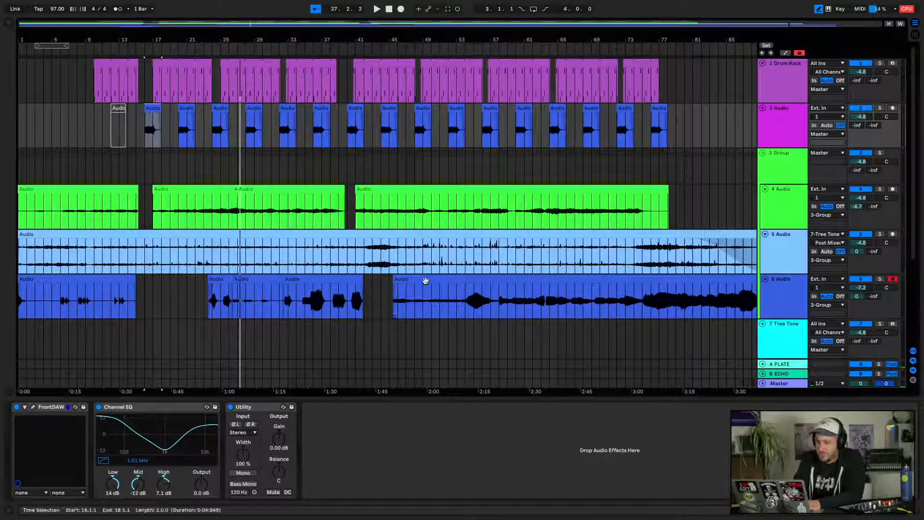
pyautogui.click(425, 287)
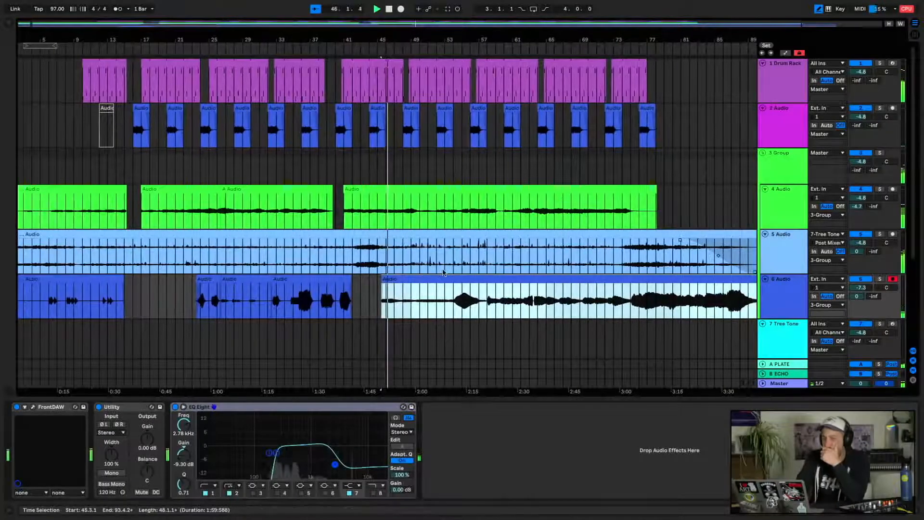
pyautogui.click(367, 131)
pyautogui.press('space')
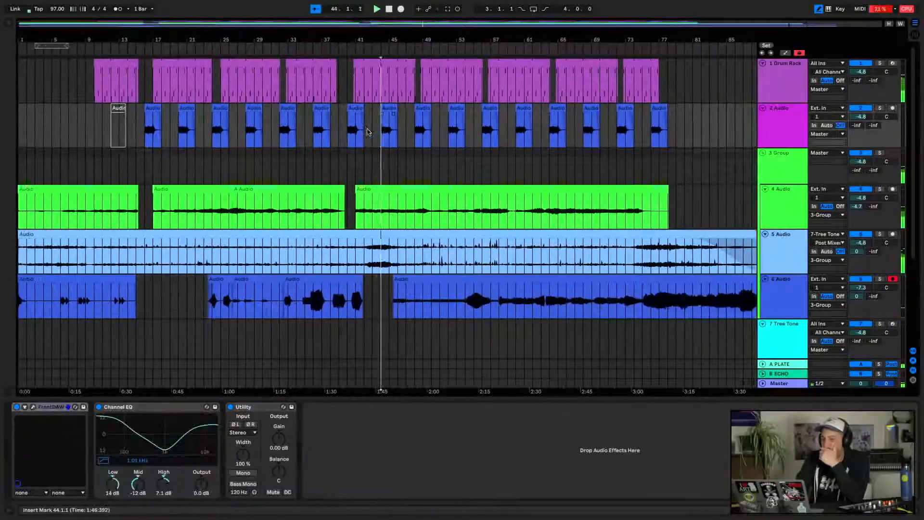
# Try removing the Drum Rack section from 45.1.1 to 48.3.1, audition the gap from 44.3.1, and undo the removal
pyautogui.moveTo(407, 38); pyautogui.dragTo(372, 76)
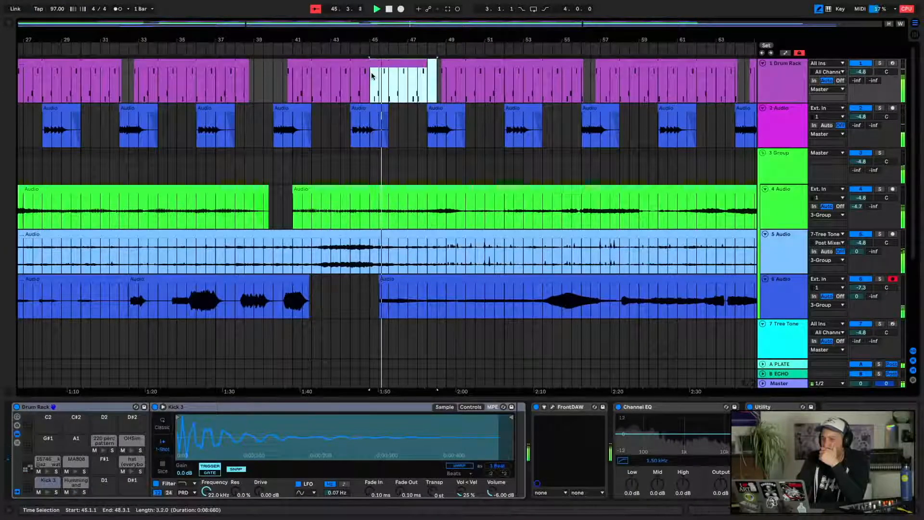
pyautogui.click(357, 88)
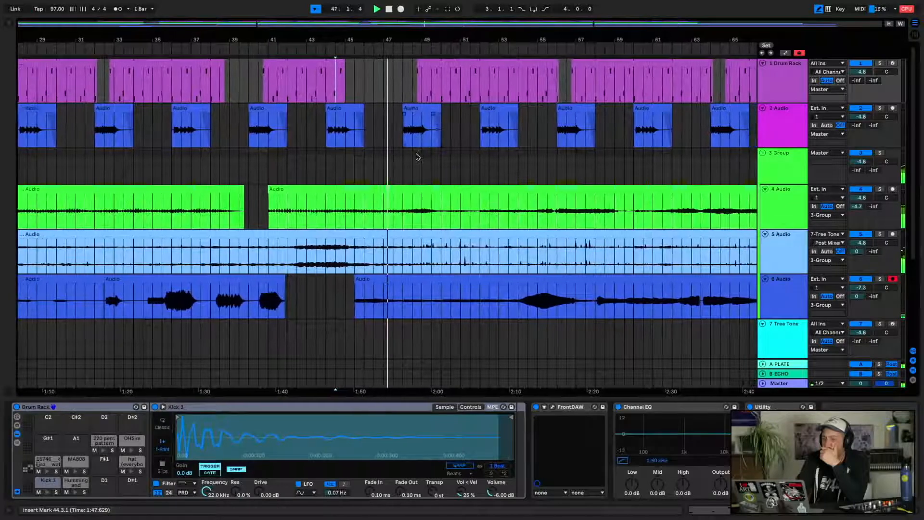
pyautogui.click(408, 114)
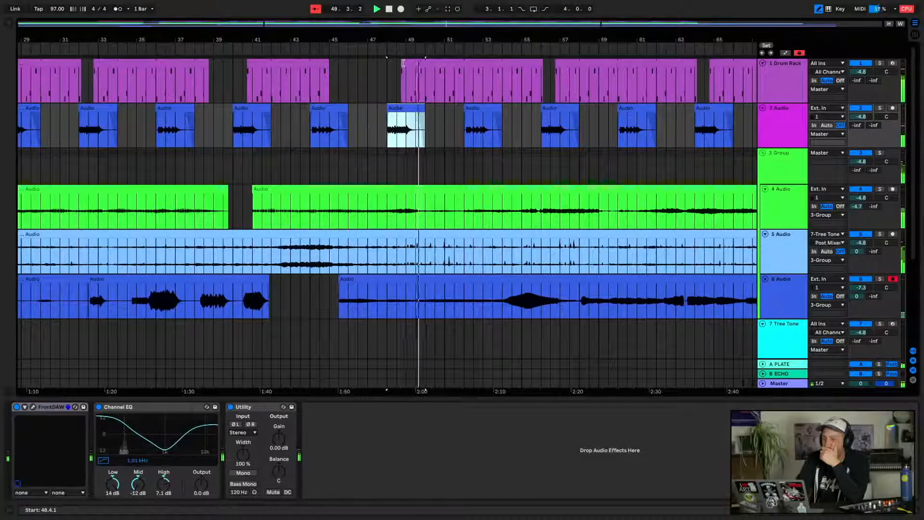
pyautogui.press('super+z')
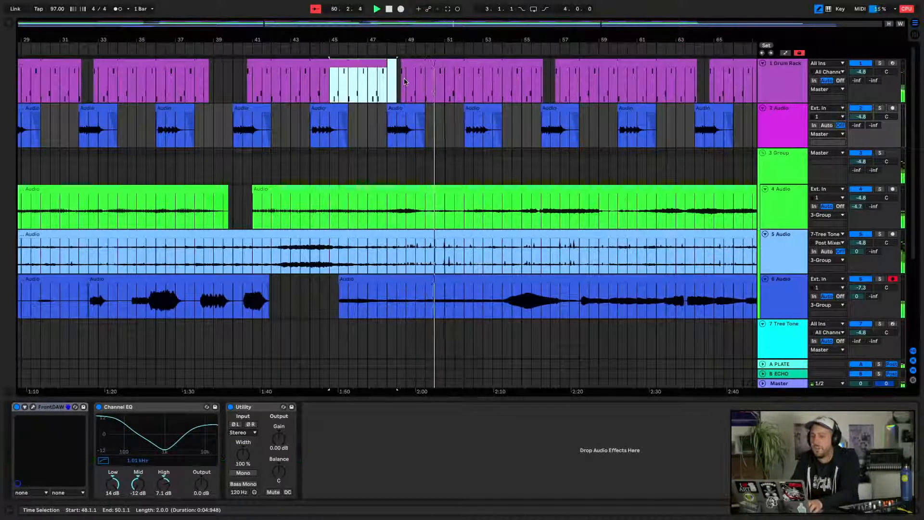
# Delete the Drum Rack clip from 48.4.1 to 56.1.1, audition from 48.1.1, and clear the remnant between 55.1.1 and 56.3.1
pyautogui.click(415, 65)
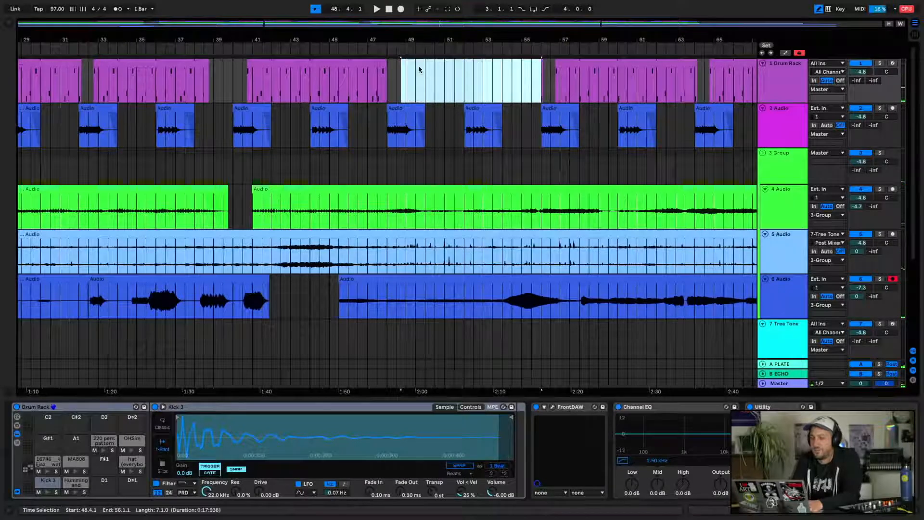
pyautogui.press('Delete')
pyautogui.click(391, 72)
pyautogui.press('space')
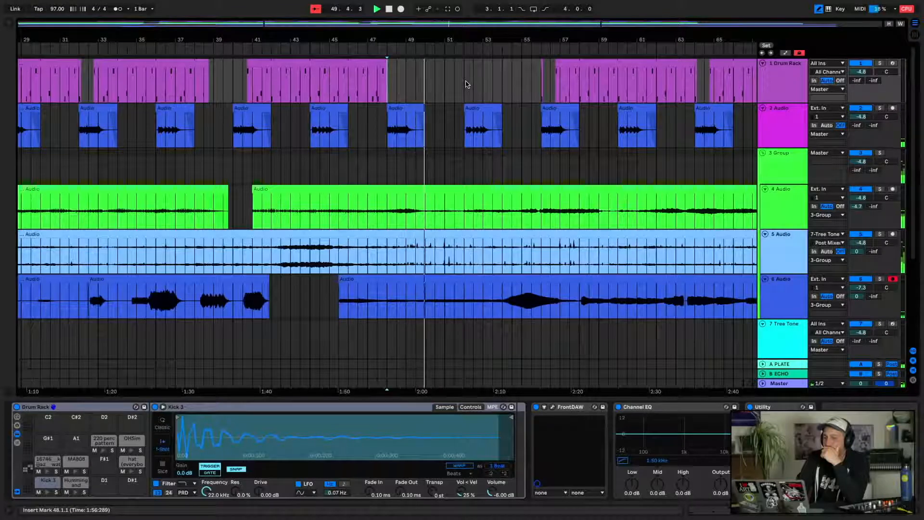
pyautogui.hscroll(3, 467, 84)
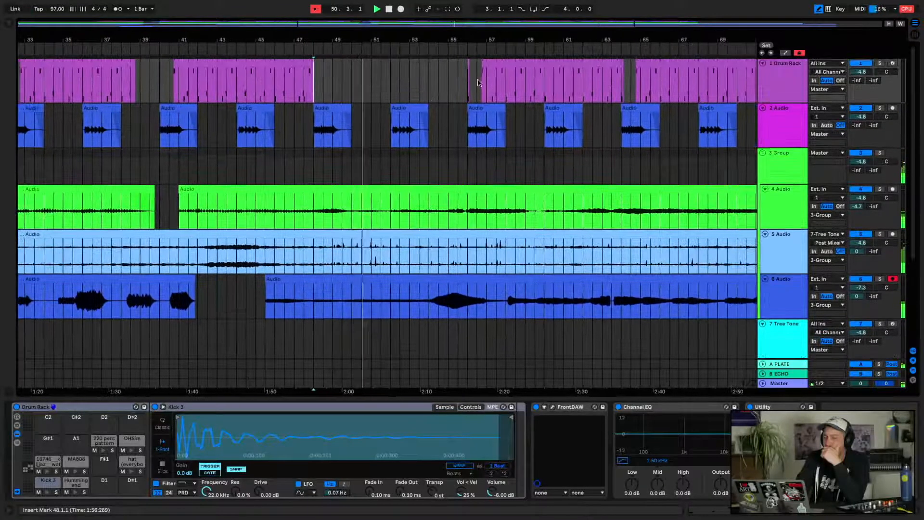
pyautogui.moveTo(477, 82); pyautogui.dragTo(456, 82)
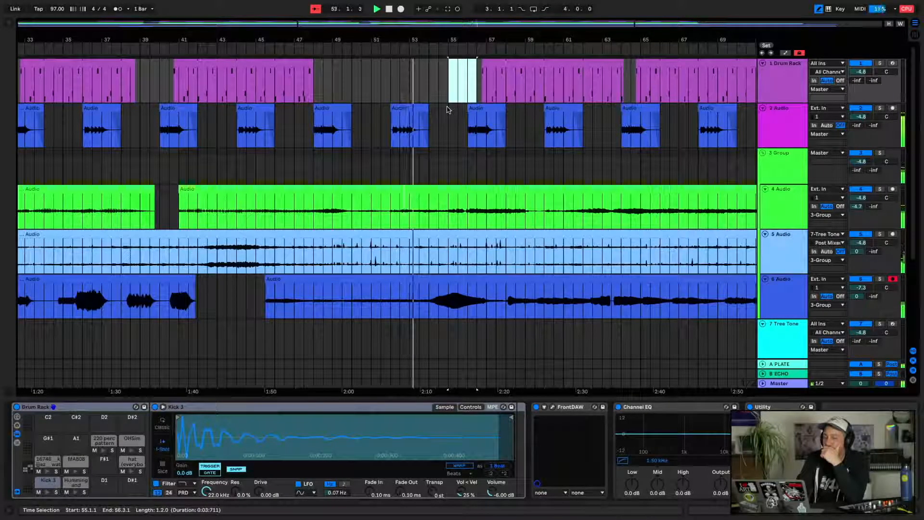
# Listen through the section after the drum gap and lower the 6 Audio track's volume to -8.3 dB
pyautogui.hscroll(5, 499, 177)
pyautogui.scroll(-1, 499, 177)
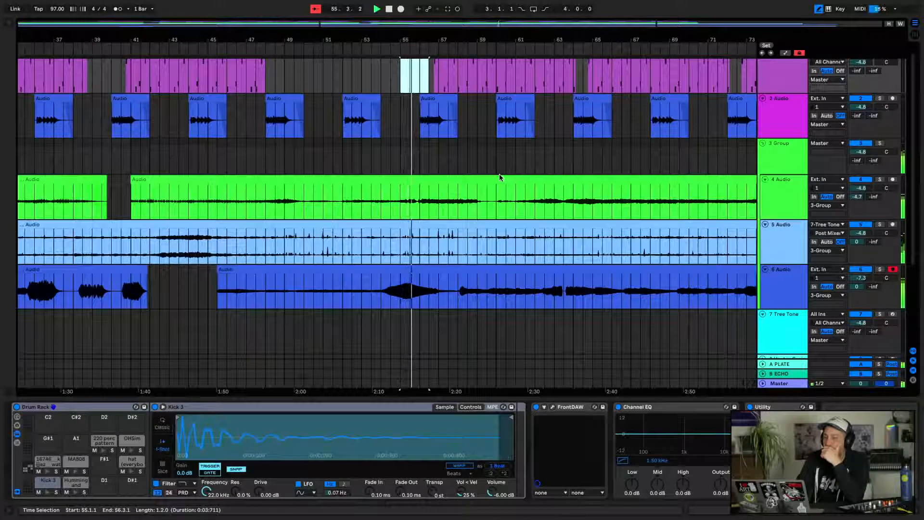
pyautogui.scroll(1, 499, 177)
pyautogui.hscroll(-1, 499, 177)
pyautogui.hscroll(1, 499, 177)
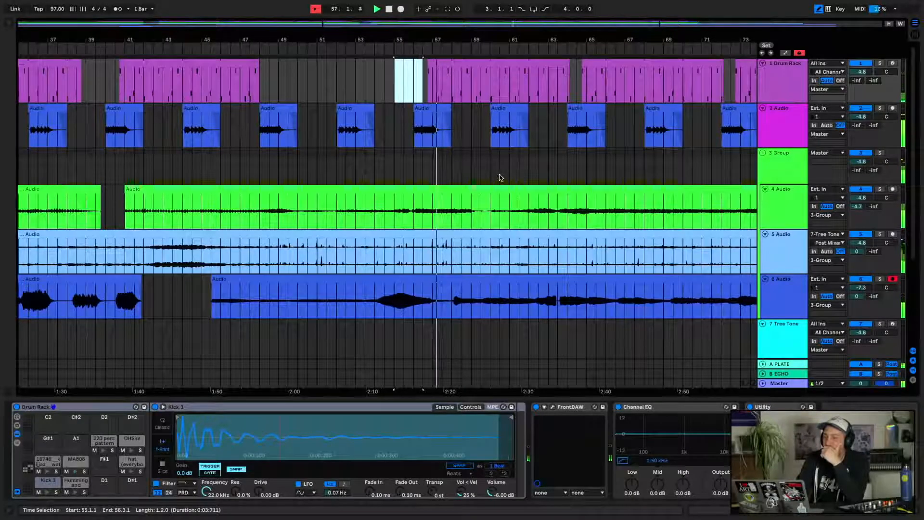
pyautogui.hscroll(5, 499, 177)
pyautogui.scroll(-1, 499, 177)
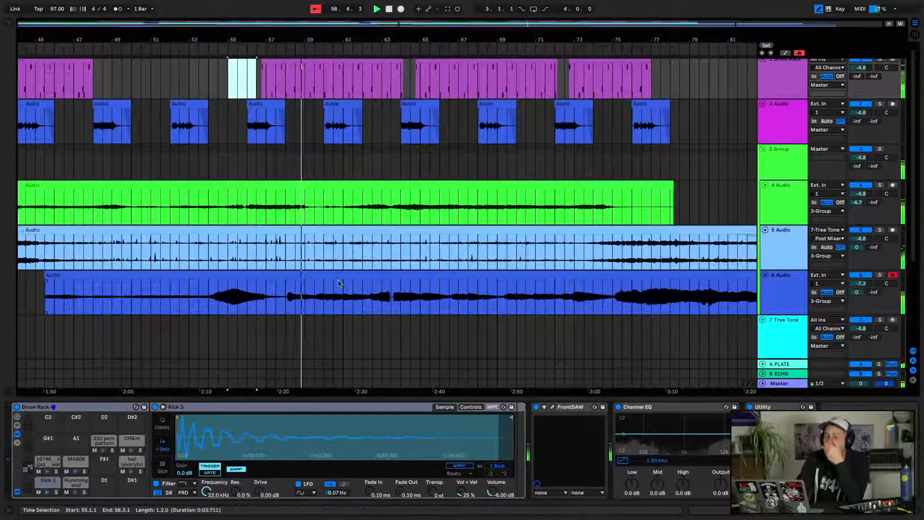
pyautogui.moveTo(861, 283); pyautogui.dragTo(862, 289)
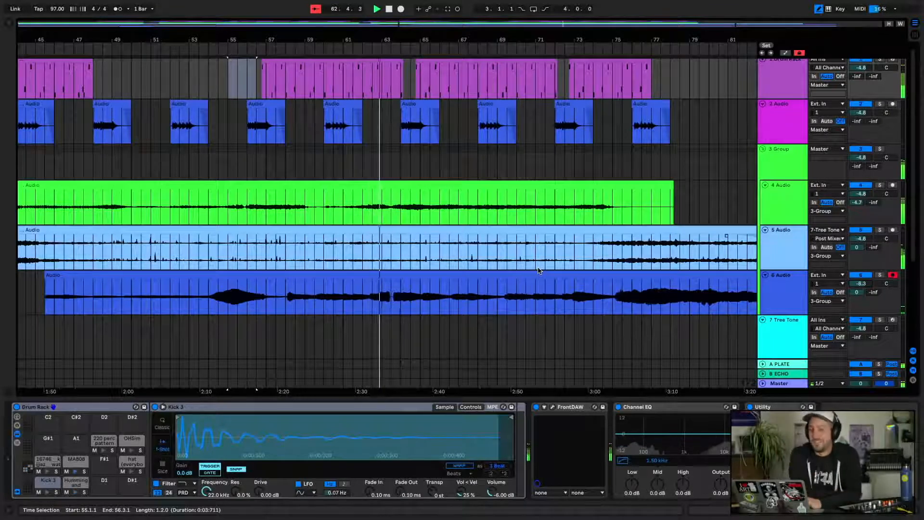
# Open the 2 Audio clip at 16.1.1 in the clip editor, solo its track and play it
pyautogui.press('w')
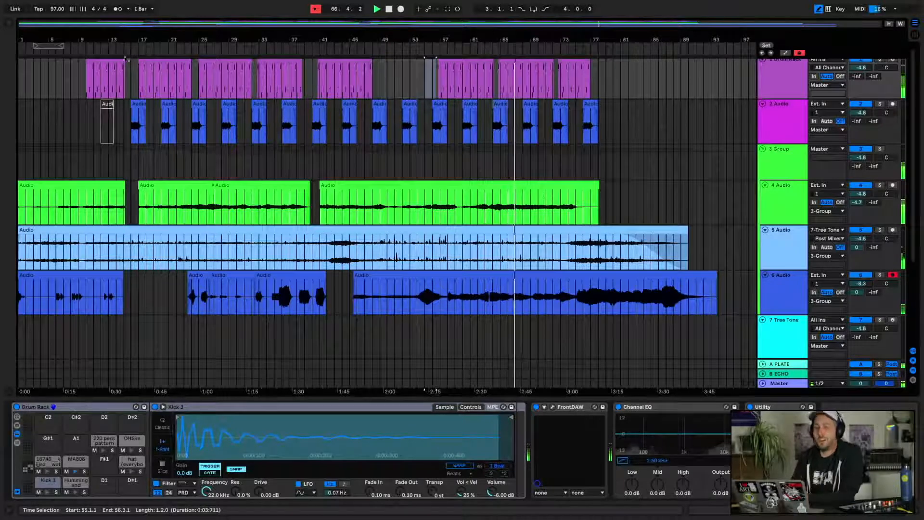
pyautogui.moveTo(119, 35); pyautogui.dragTo(121, 38)
pyautogui.press('space')
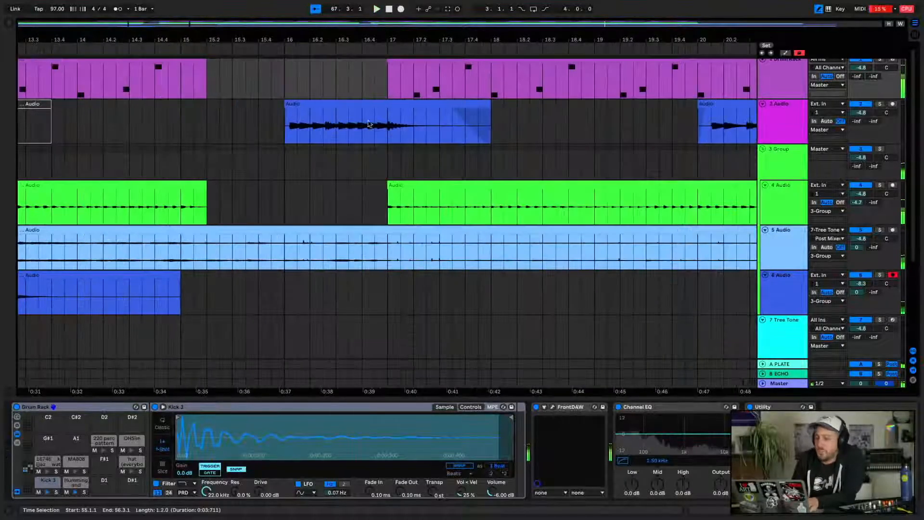
pyautogui.doubleClick(354, 107)
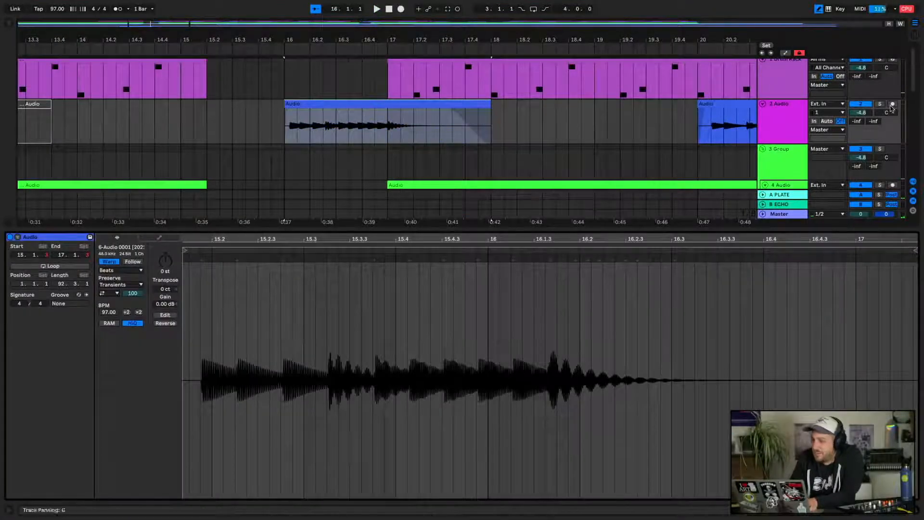
pyautogui.click(879, 105)
pyautogui.press('space')
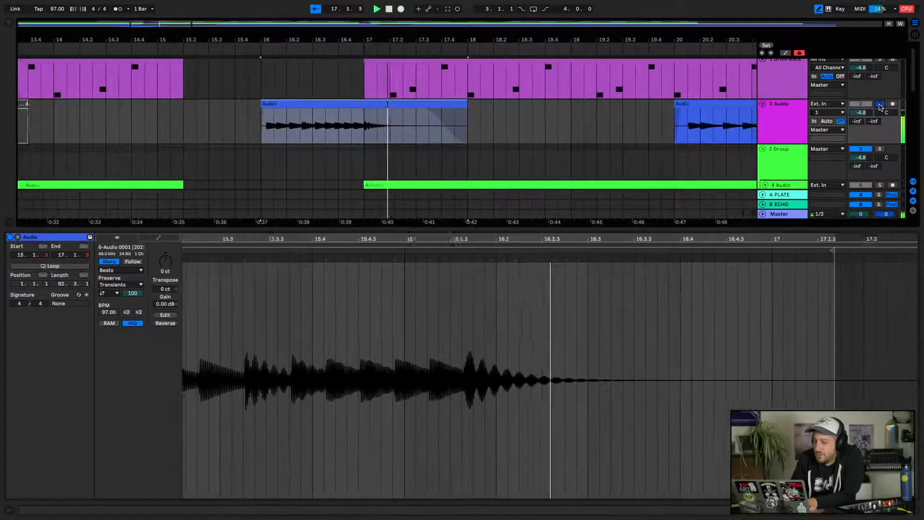
# Stop playback and set 1.1.1 of the 2 Audio clip's sample at its last strong transient
pyautogui.press('space')
pyautogui.hscroll(-9, 676, 285)
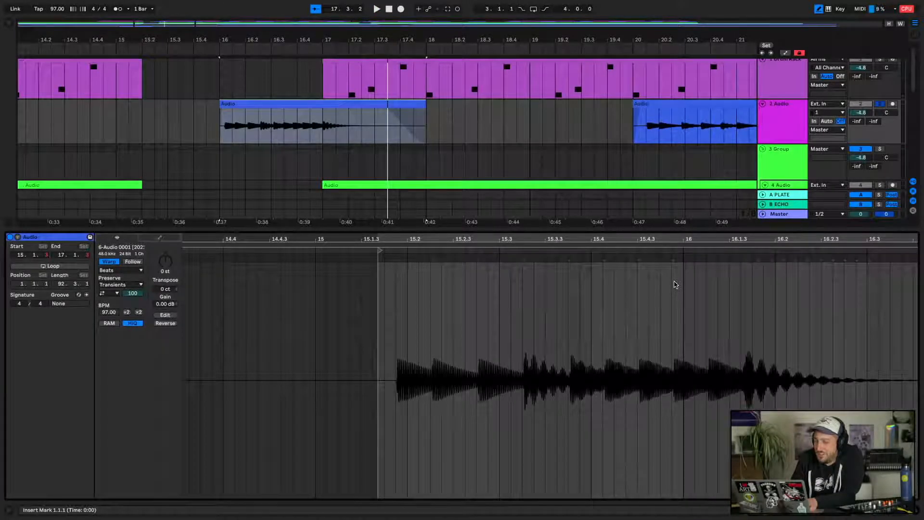
pyautogui.click(217, 104)
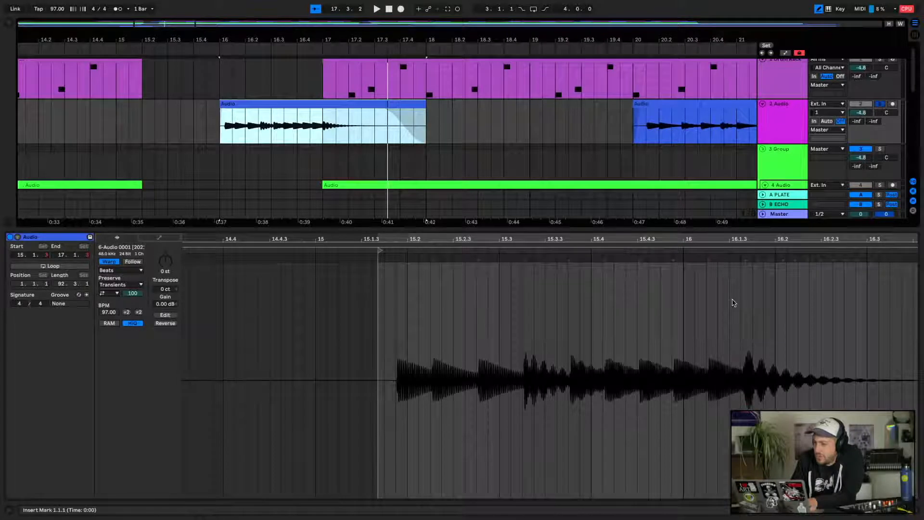
pyautogui.hscroll(2, 749, 288)
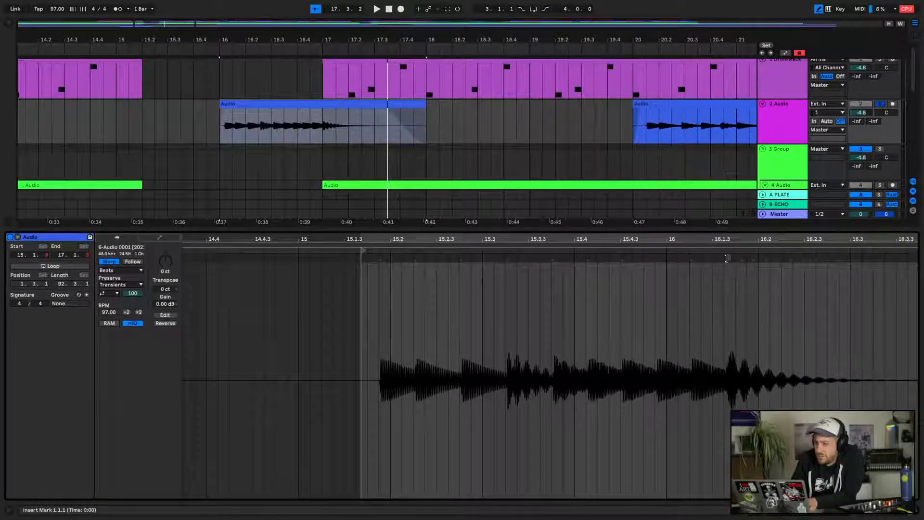
pyautogui.rightClick(727, 258)
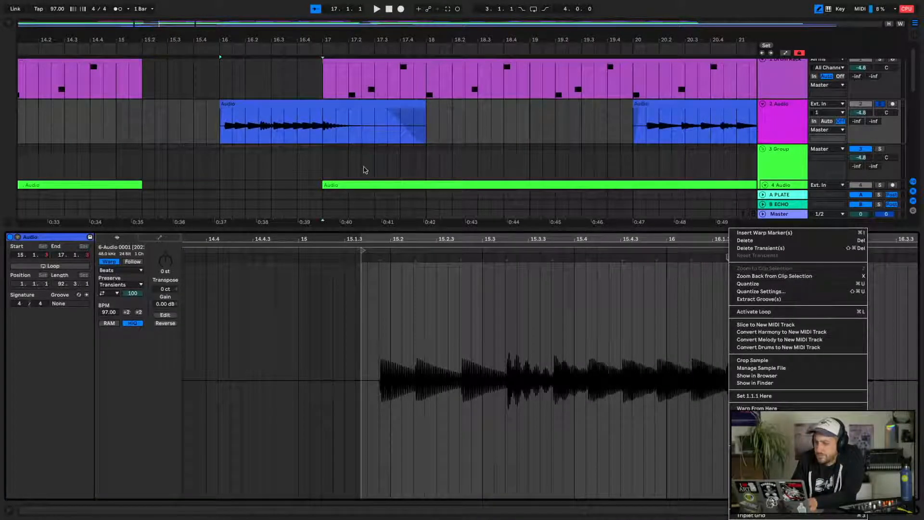
pyautogui.click(769, 396)
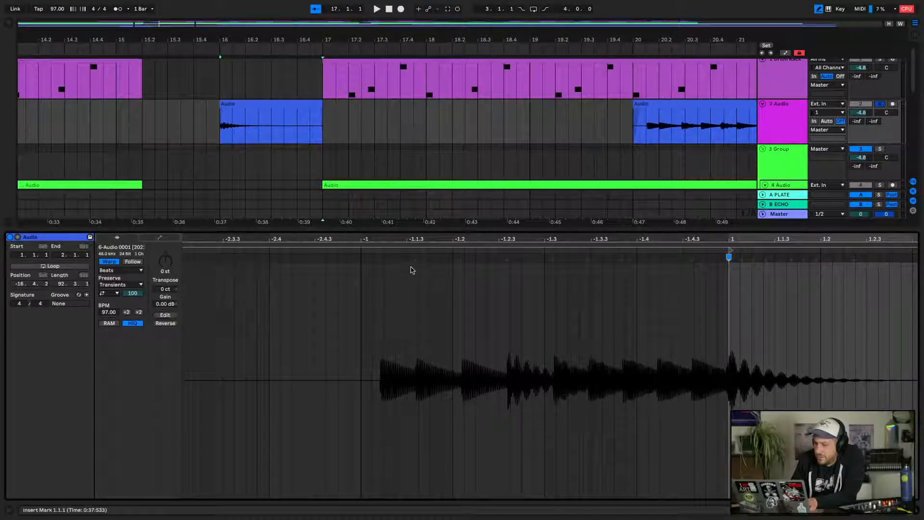
# Undo the warp and 1.1.1 changes on the 2 Audio clip at 16.1.1 and play the restored clip
pyautogui.moveTo(379, 258)
pyautogui.mouseDown()
pyautogui.moveTo(361, 258)
pyautogui.moveTo(495, 257)
pyautogui.mouseUp()
pyautogui.press('super+z')
pyautogui.press('super+z')
pyautogui.press('super+z')
pyautogui.press('super+z')
pyautogui.press('super+z')
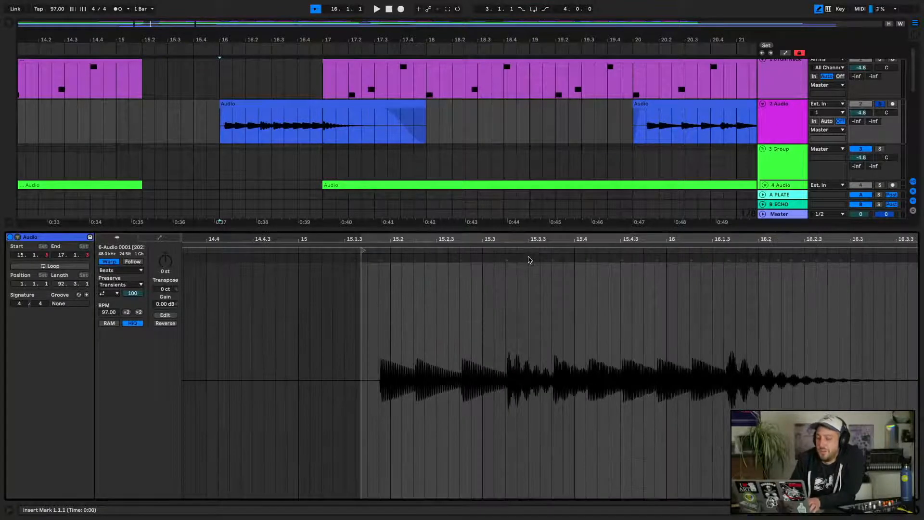
pyautogui.press('space')
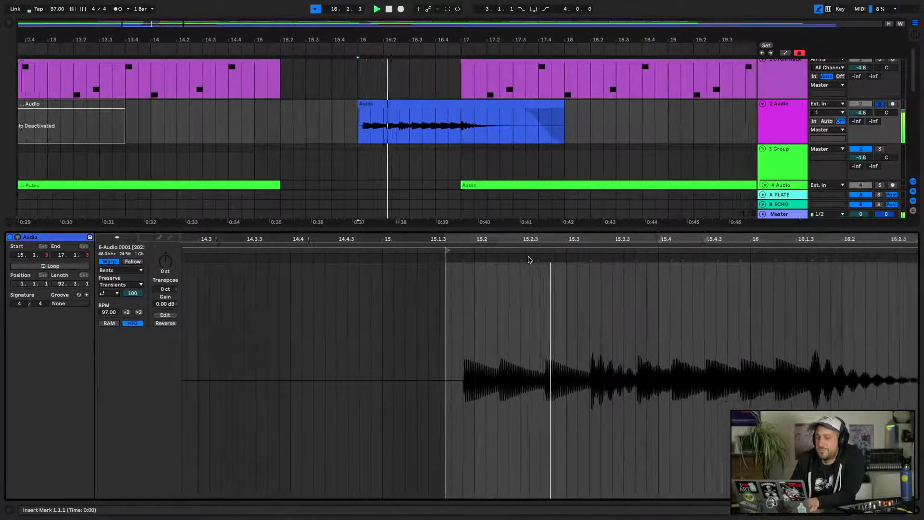
pyautogui.press('space')
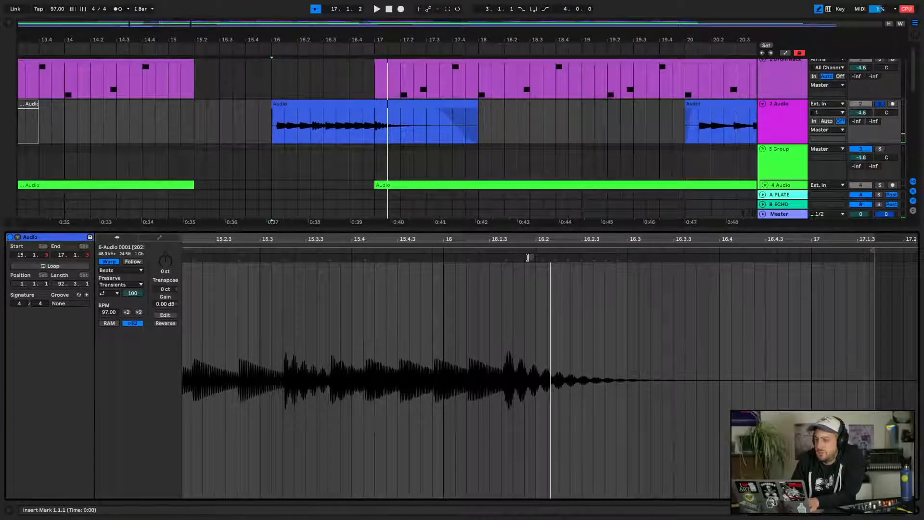
# Set 1.1.1 at the start of the 2 Audio clip's sample and warp its first transient onto 1.1.1
pyautogui.doubleClick(378, 113)
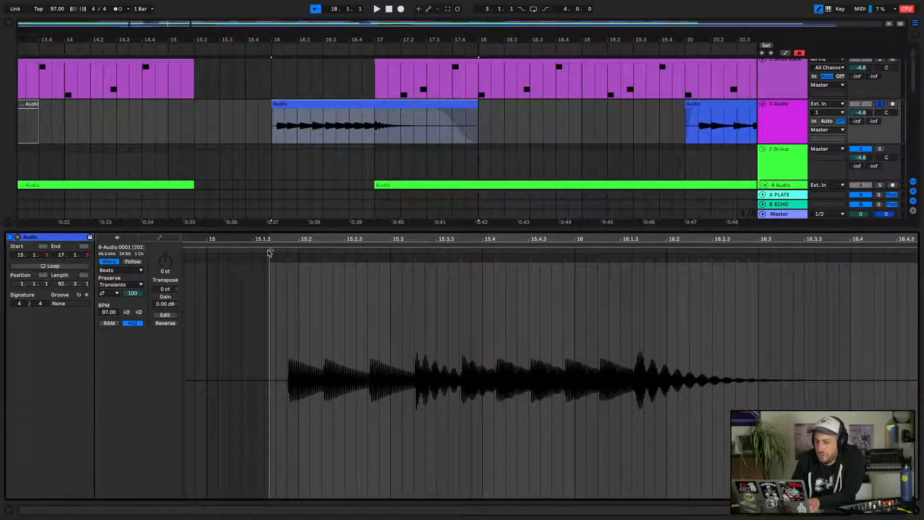
pyautogui.rightClick(272, 251)
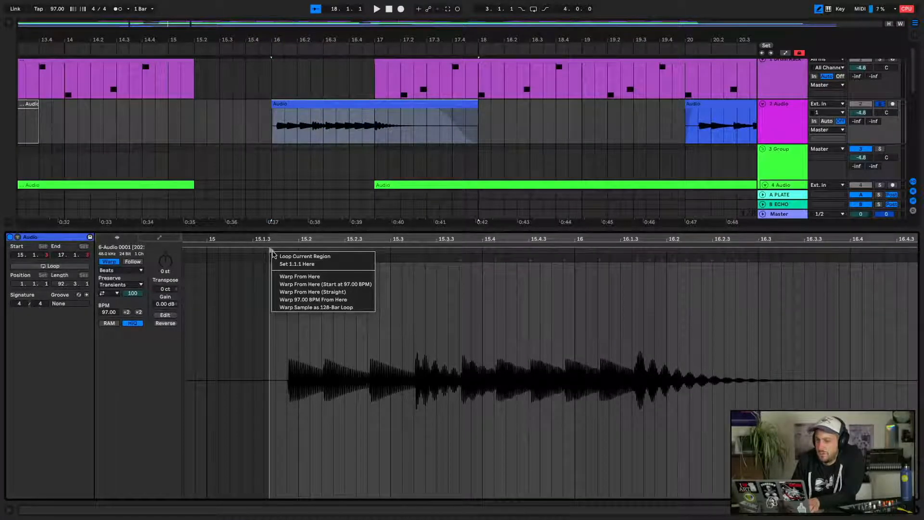
pyautogui.click(281, 264)
pyautogui.hscroll(-3, 300, 279)
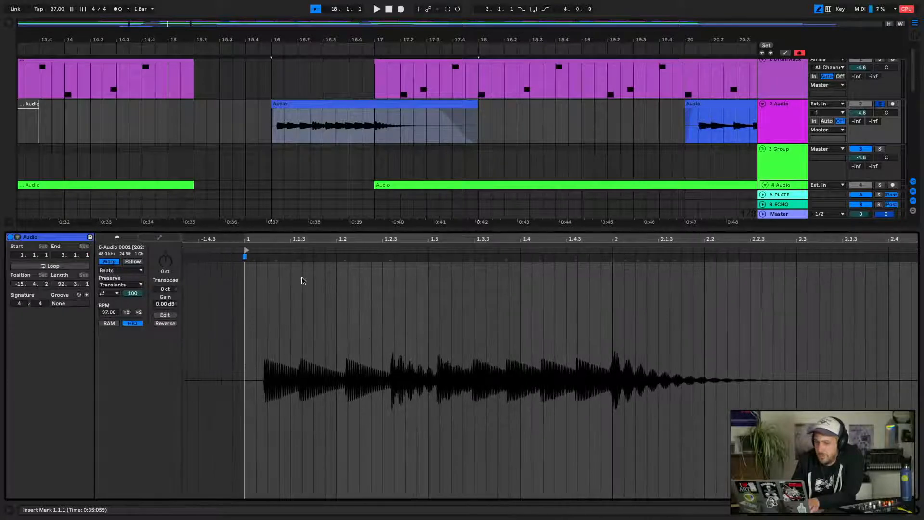
pyautogui.click(263, 258)
pyautogui.doubleClick(245, 256)
pyautogui.moveTo(264, 257); pyautogui.dragTo(245, 256)
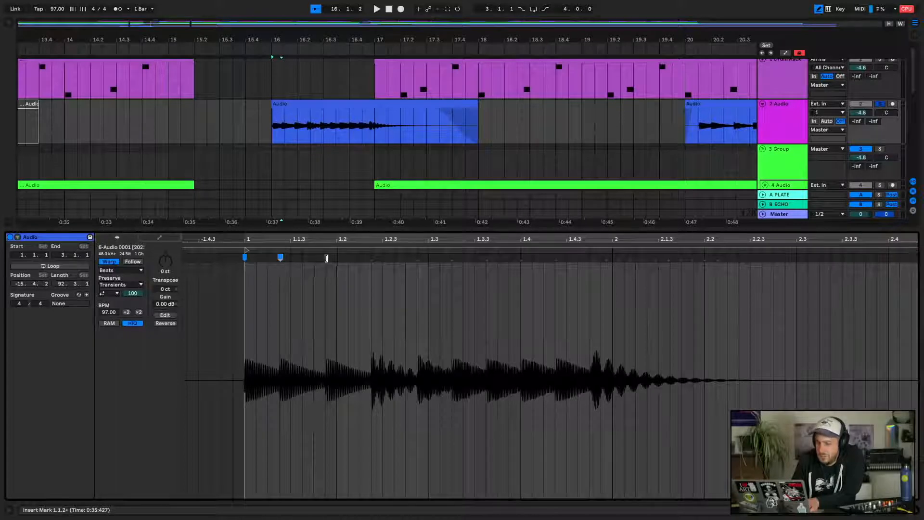
# Warp the strong fourth transient onto 1.2.1 and the last strong transient onto 2.1.1, and play the clip
pyautogui.moveTo(326, 258)
pyautogui.mouseDown()
pyautogui.moveTo(314, 259)
pyautogui.moveTo(345, 257)
pyautogui.moveTo(336, 257)
pyautogui.mouseUp()
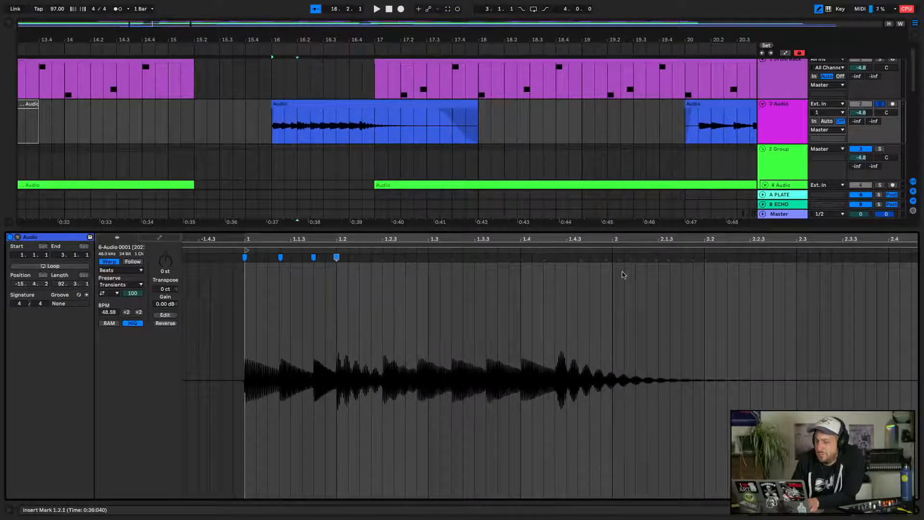
pyautogui.moveTo(559, 257); pyautogui.dragTo(615, 260)
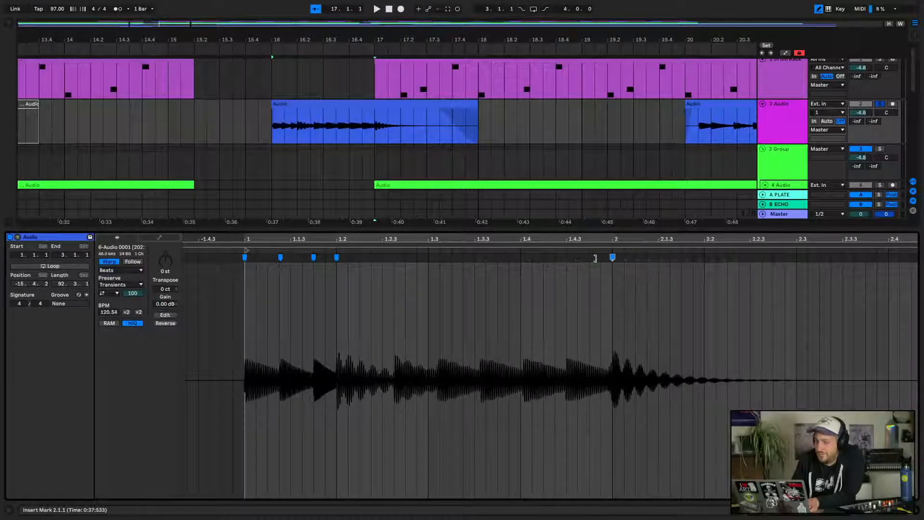
pyautogui.press('space')
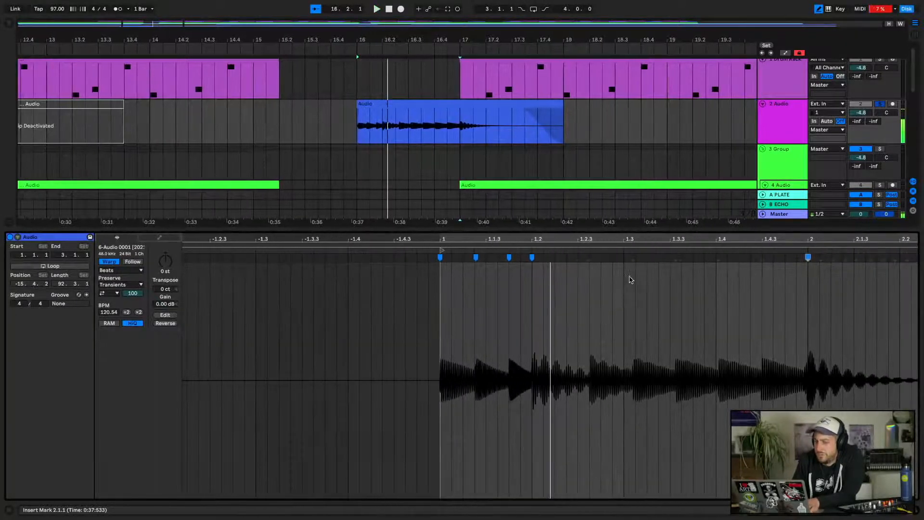
# Remove the warp markers between 1.1.1 and 2.1.1 of the 2 Audio clip and audition it
pyautogui.doubleClick(532, 258)
pyautogui.doubleClick(475, 257)
pyautogui.press('space')
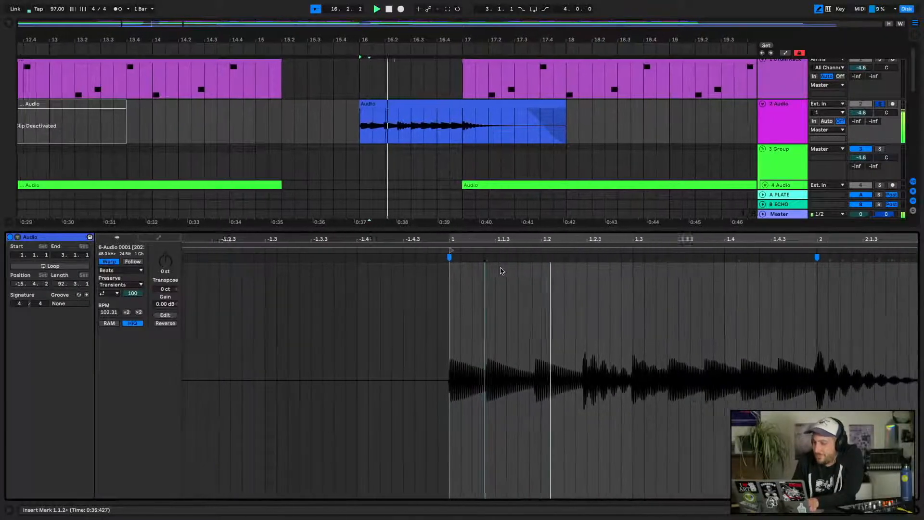
pyautogui.press('space')
# Warp the clip's third transient onto 1.2.1, audition it and switch the warp mode to Complex
pyautogui.moveTo(504, 257); pyautogui.dragTo(523, 258)
pyautogui.press('space')
pyautogui.press('space')
pyautogui.press('space')
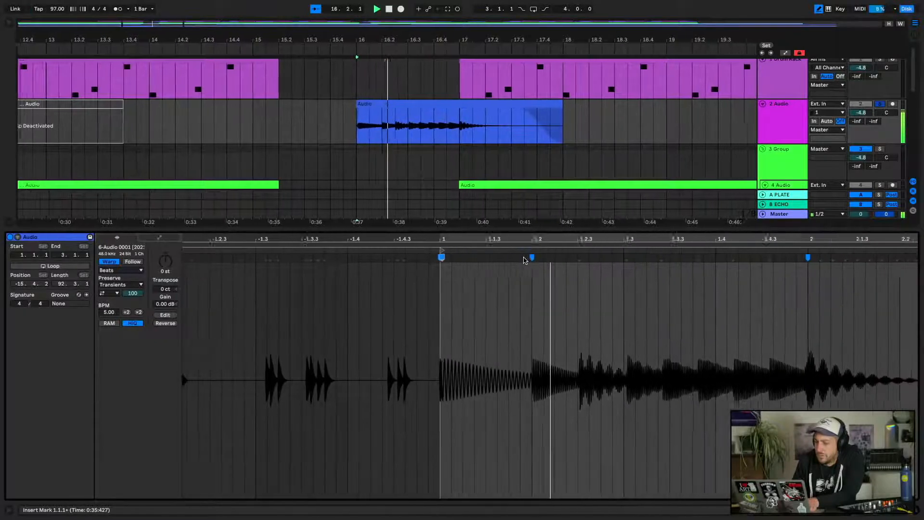
pyautogui.click(129, 271)
pyautogui.click(110, 311)
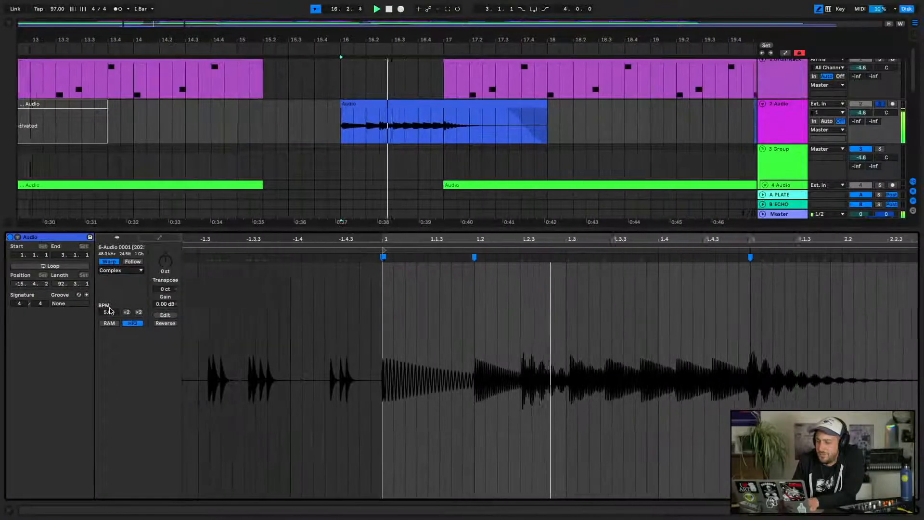
# Align the strong transient to 1.2.3, the following one to 1.3.1, and space the remaining ones evenly up to 1.4.3
pyautogui.doubleClick(470, 258)
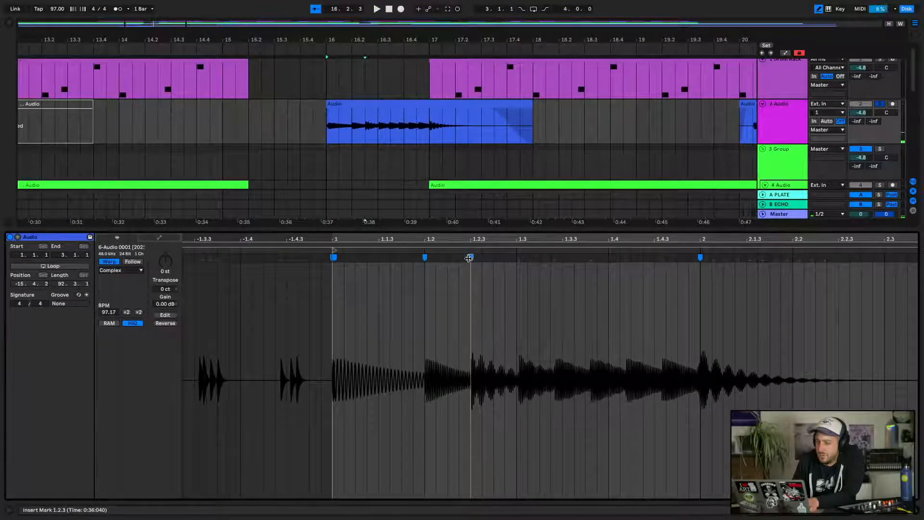
pyautogui.doubleClick(517, 258)
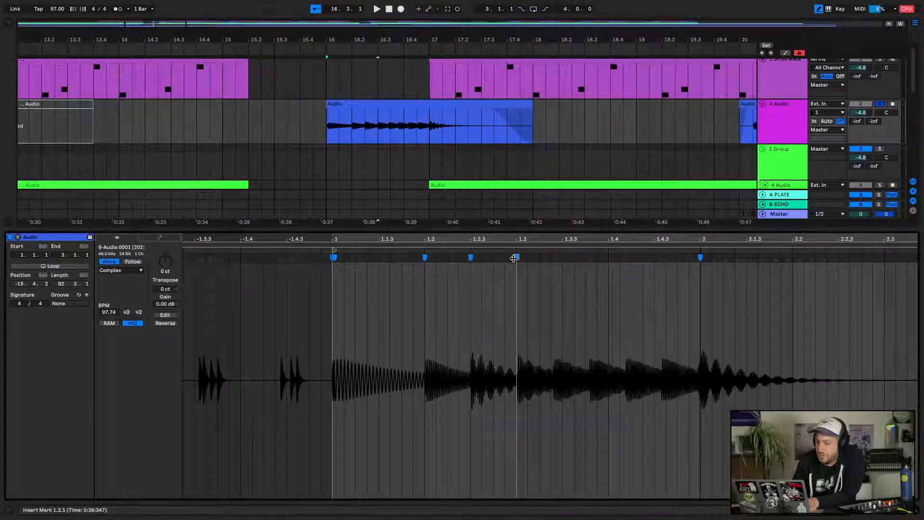
pyautogui.doubleClick(551, 257)
pyautogui.doubleClick(585, 257)
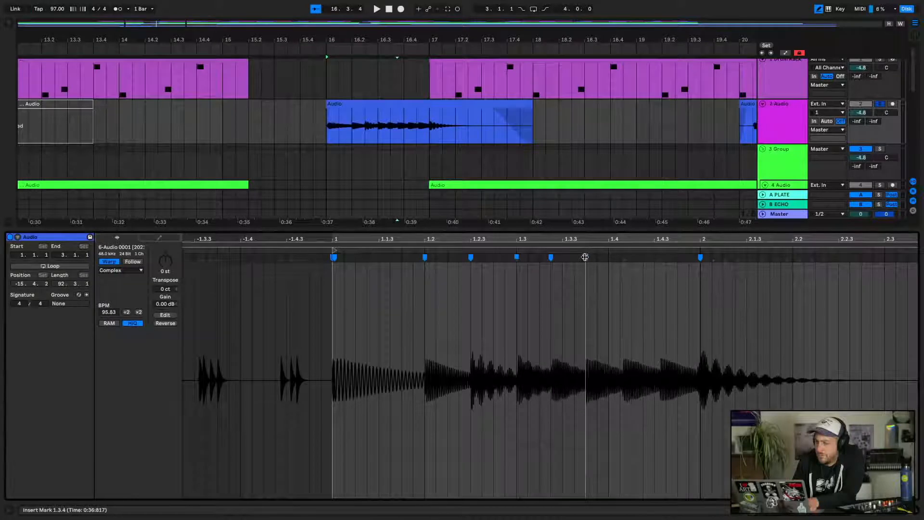
pyautogui.doubleClick(620, 258)
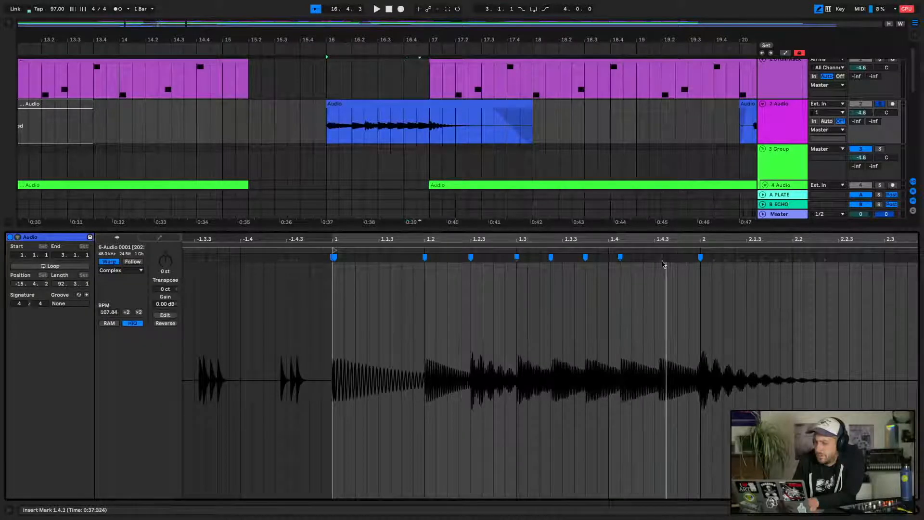
pyautogui.doubleClick(657, 259)
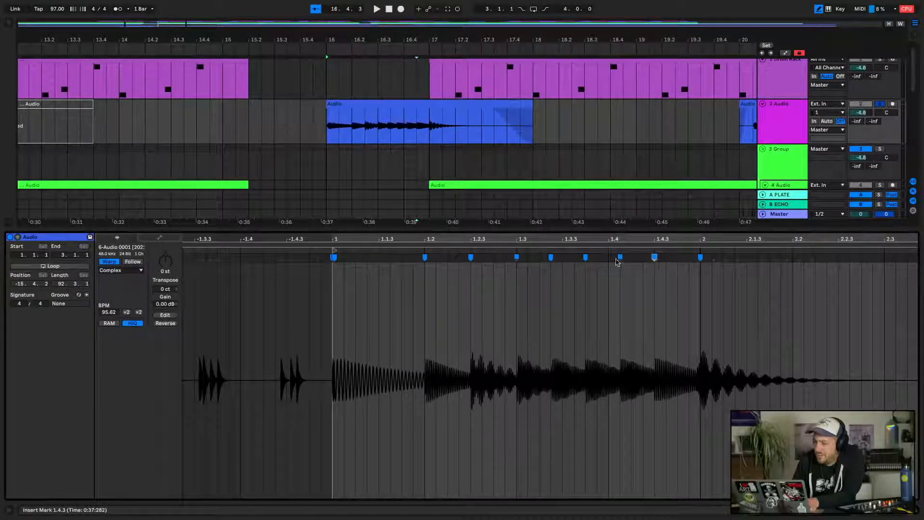
# Try the transient just after 1.4.1 exactly on 1.4.1, audition it and return it to its evenly spaced position
pyautogui.moveTo(619, 258); pyautogui.dragTo(611, 258)
pyautogui.press('space')
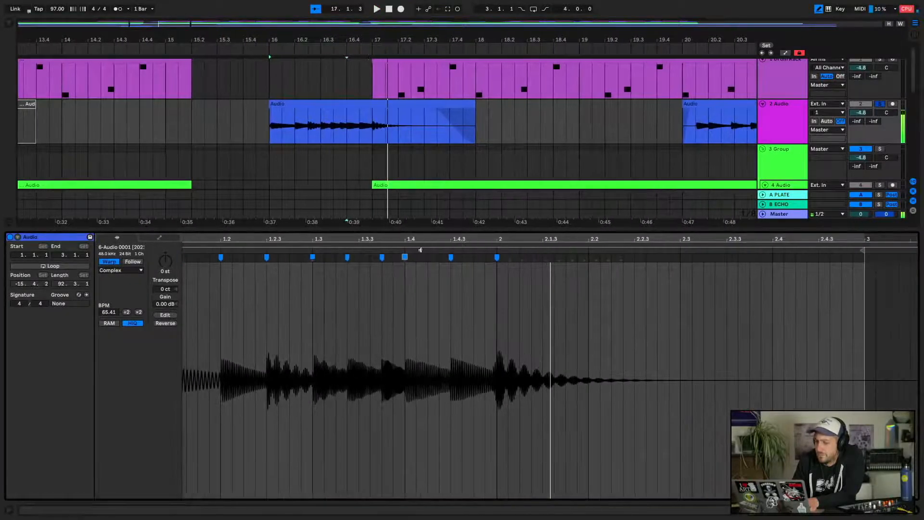
pyautogui.moveTo(408, 258); pyautogui.dragTo(415, 258)
pyautogui.press('space')
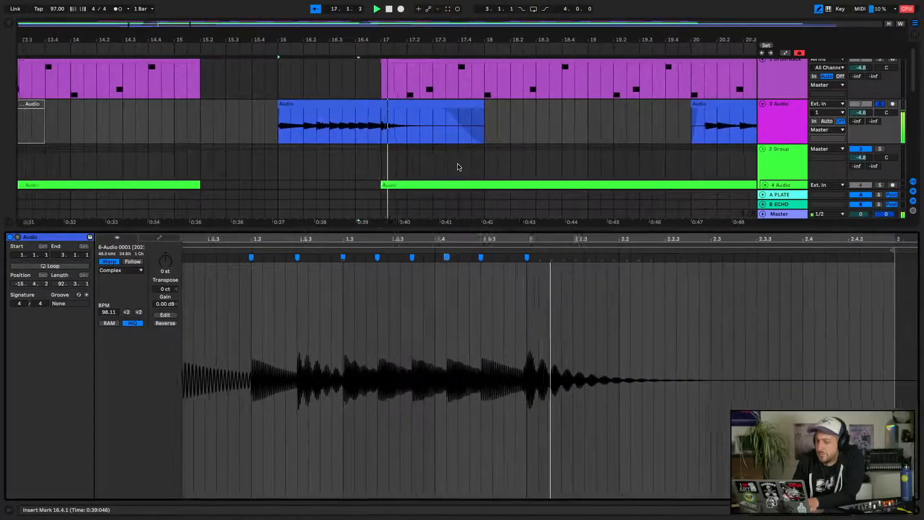
pyautogui.press('space')
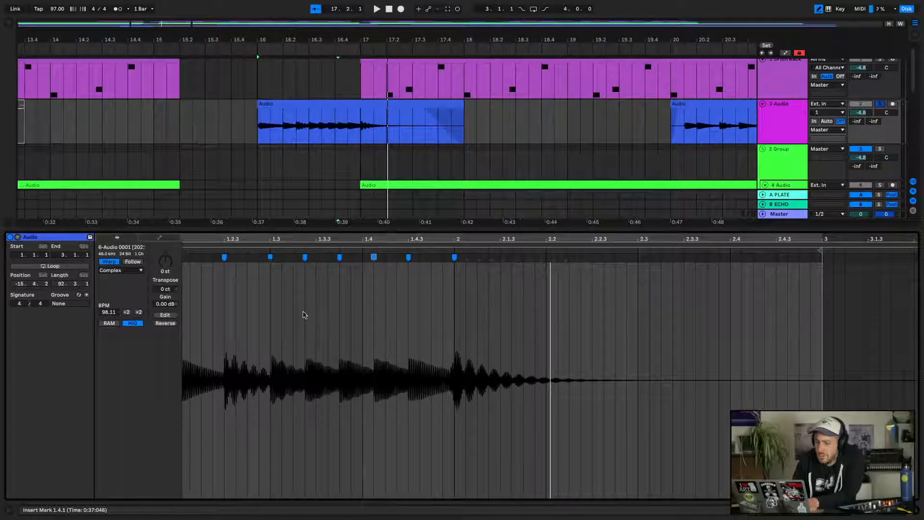
# Using a triplet grid, warp the three transients after 1.3.1 onto equal triplet positions ending at 1.4.1
pyautogui.click(303, 315)
pyautogui.press('super+1')
pyautogui.press('super+2')
pyautogui.press('super+2')
pyautogui.press('super+2')
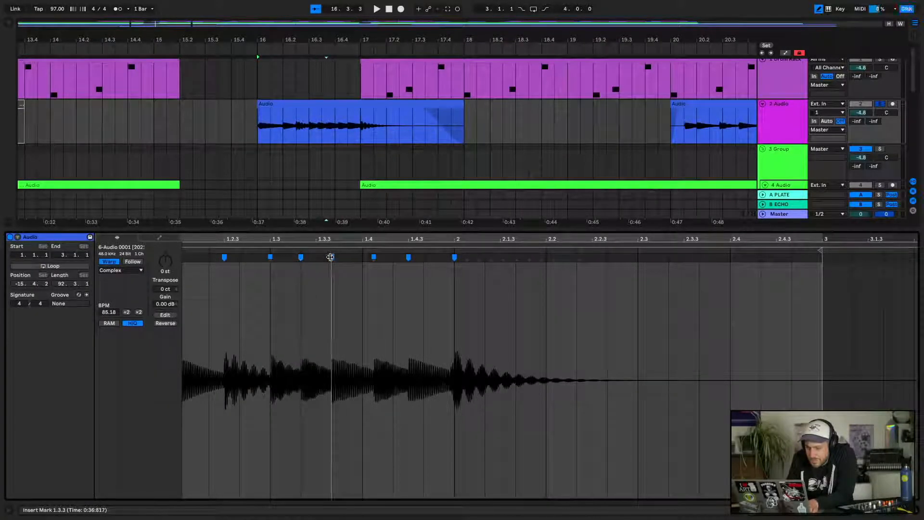
pyautogui.press('super+3')
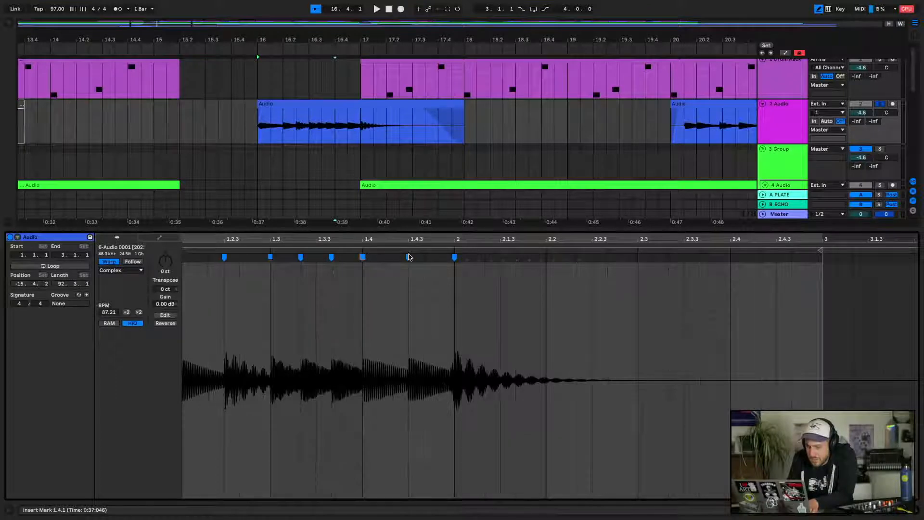
# Audition the retimed 2 Audio clip, turn off its track solo and play the passage with all tracks
pyautogui.press('space')
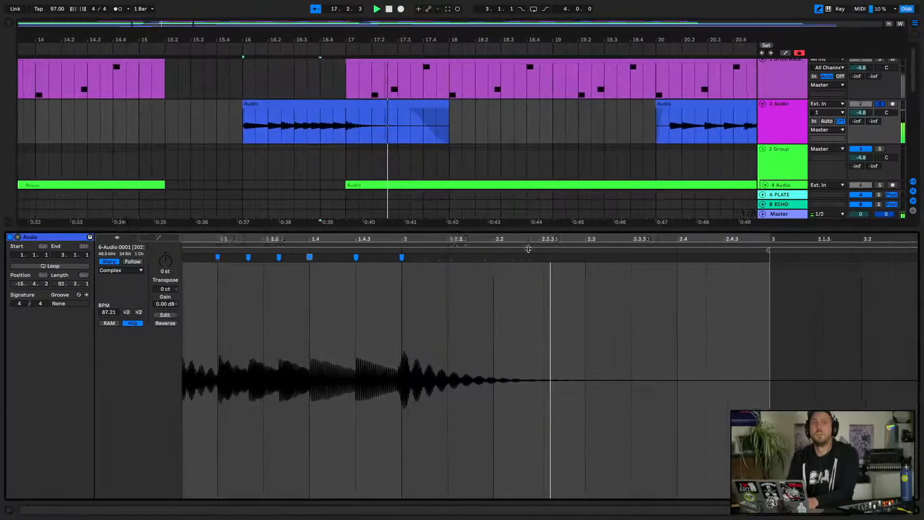
pyautogui.press('space')
pyautogui.press('space')
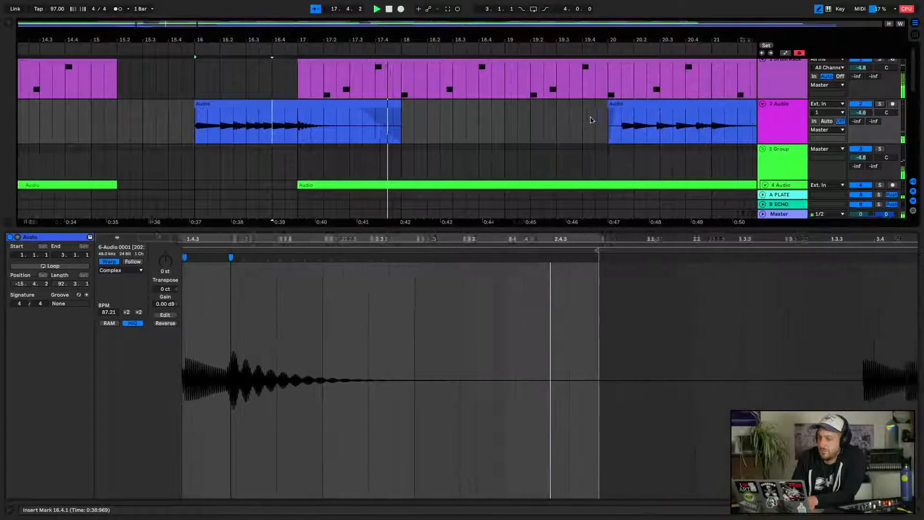
# Open the 2 Audio clip at 20.1.1 and change its warp mode to Complex
pyautogui.click(604, 105)
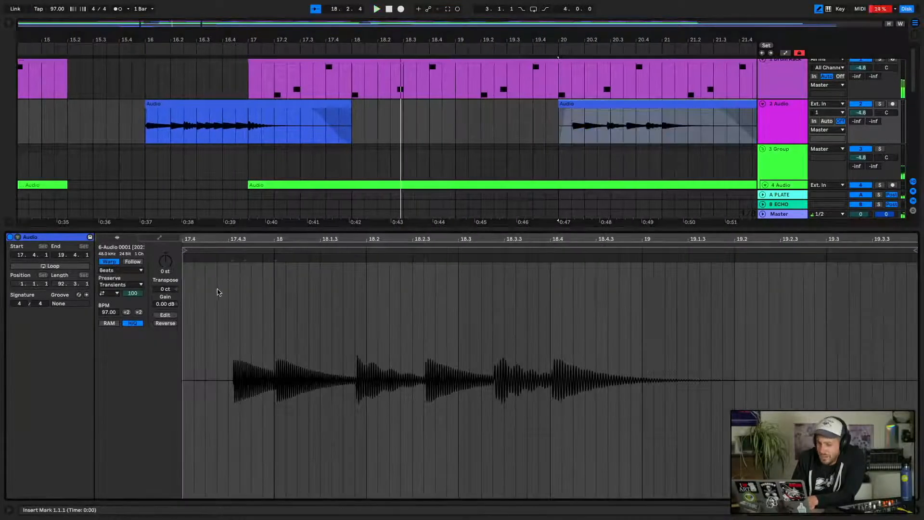
pyautogui.click(120, 270)
pyautogui.click(143, 304)
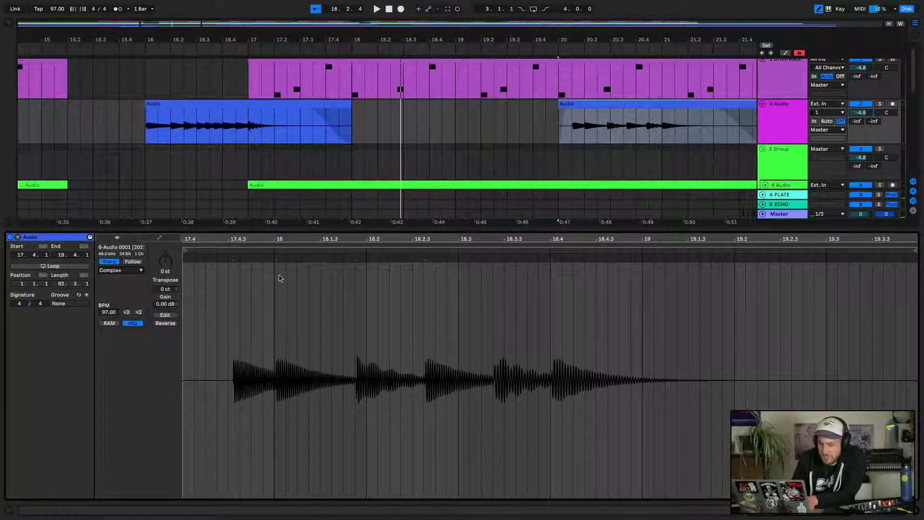
# Pin the clip's last strong transient with a warp marker and set 1.1.1 at the clip's start
pyautogui.doubleClick(551, 256)
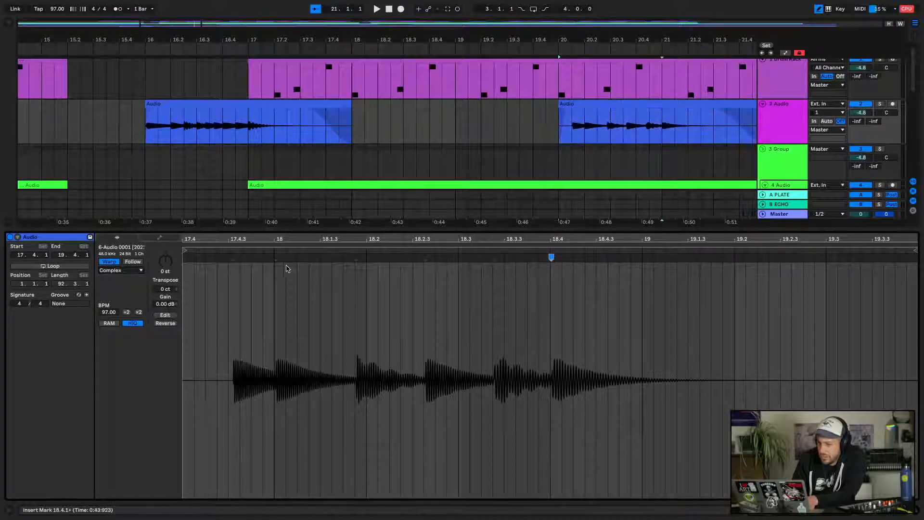
pyautogui.rightClick(182, 256)
pyautogui.click(207, 270)
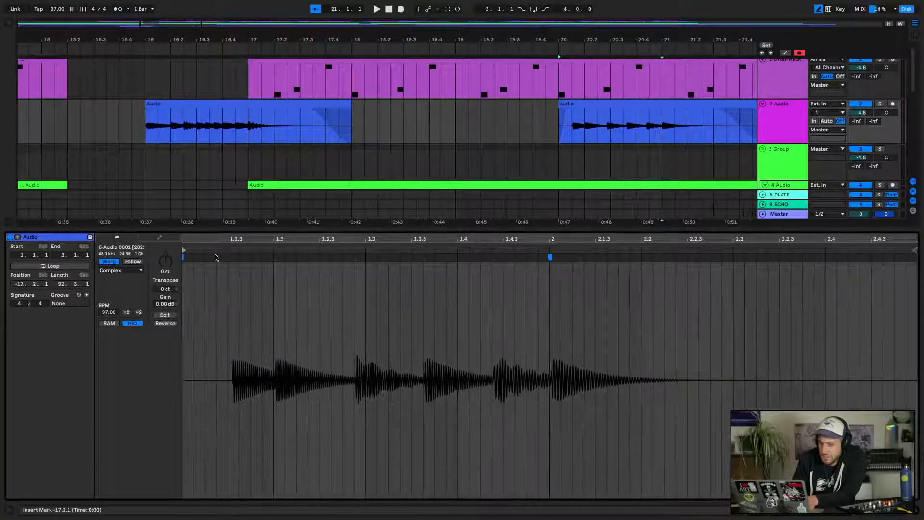
# Warp the clip's first transient onto 1.1.1, the third onto 1.2.3, the fourth onto 1.3.2 and the fifth onto 1.4.2, and play it
pyautogui.moveTo(232, 256)
pyautogui.mouseDown()
pyautogui.moveTo(185, 256)
pyautogui.moveTo(228, 257)
pyautogui.mouseUp()
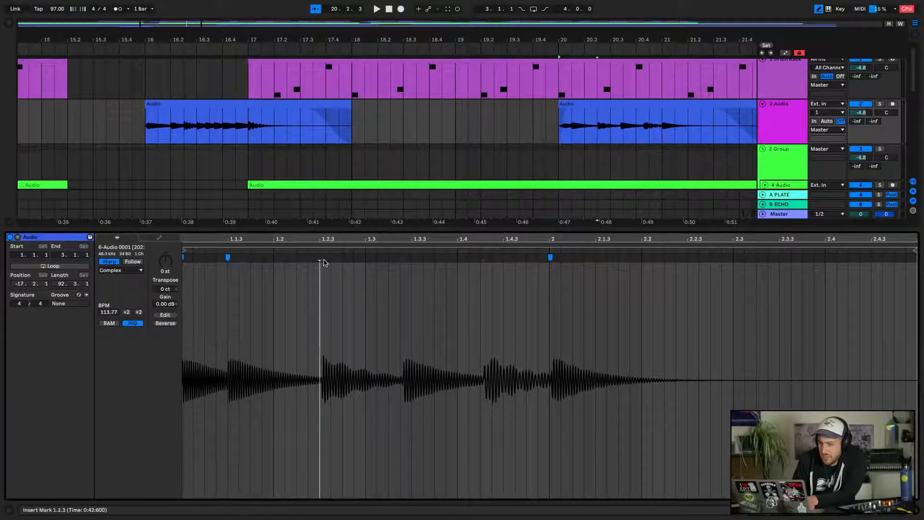
pyautogui.moveTo(319, 256); pyautogui.dragTo(318, 257)
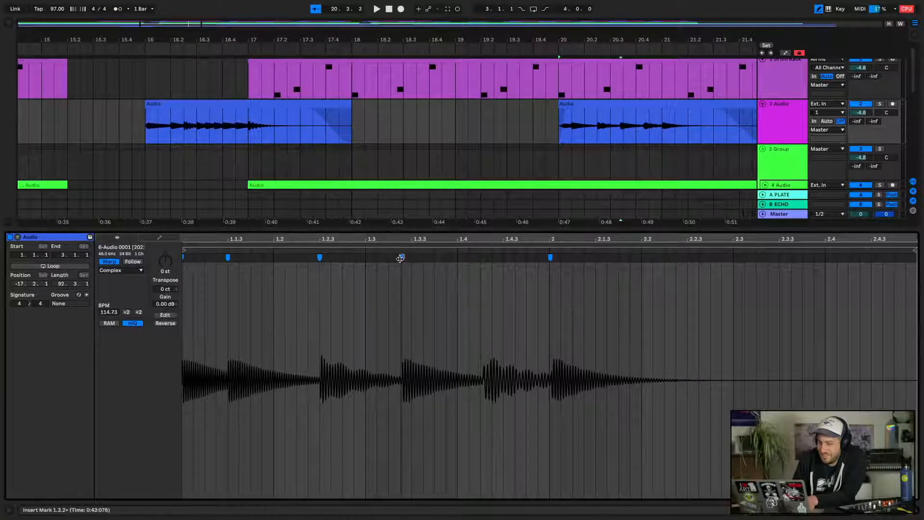
pyautogui.moveTo(403, 256); pyautogui.dragTo(411, 258)
pyautogui.moveTo(486, 258); pyautogui.dragTo(482, 259)
pyautogui.press('space')
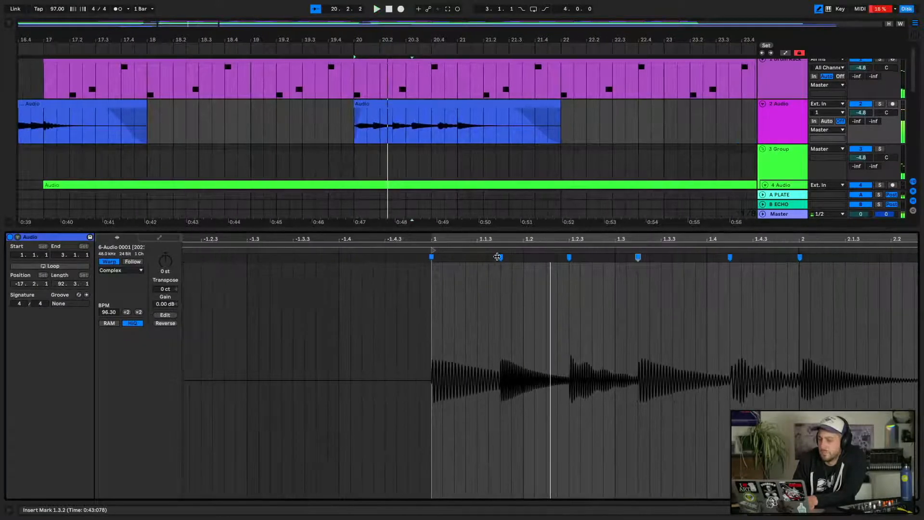
# Move the clip's second transient to 1.1.3, audition the result and close the clip editor
pyautogui.moveTo(480, 262); pyautogui.dragTo(477, 261)
pyautogui.press('space')
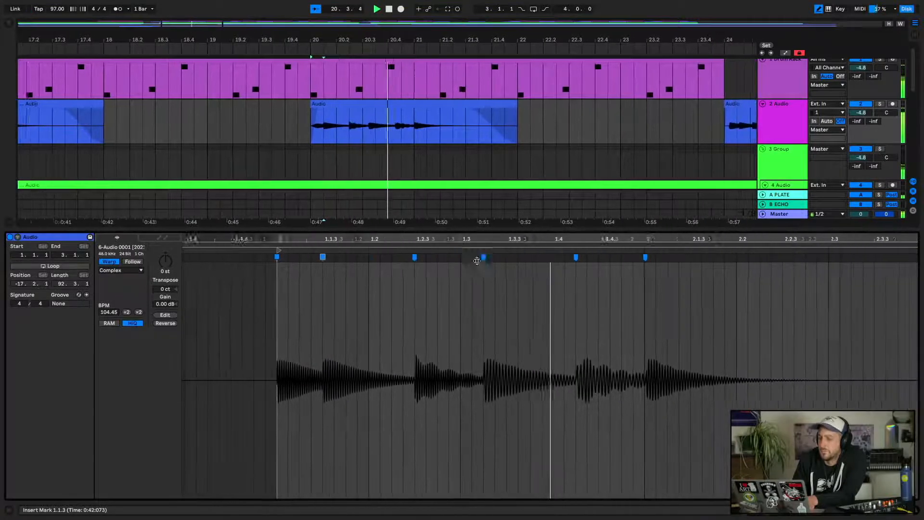
pyautogui.press('space')
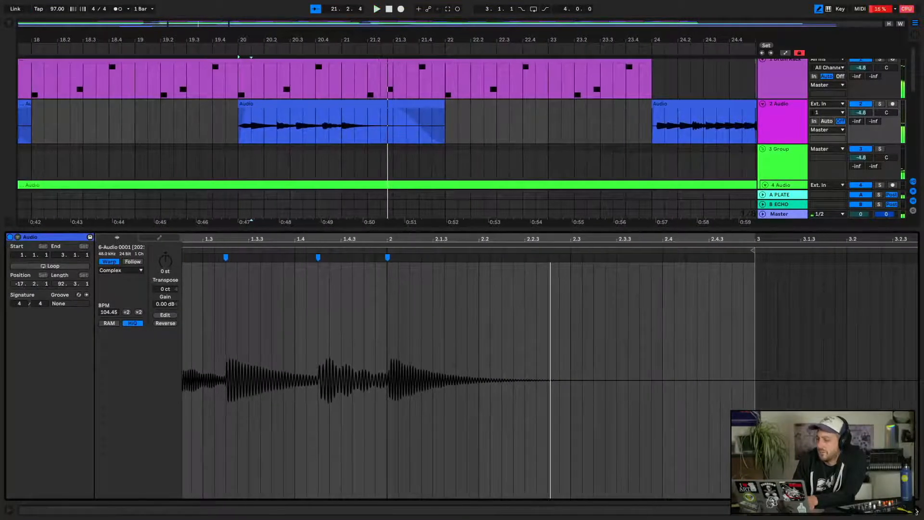
pyautogui.click(916, 509)
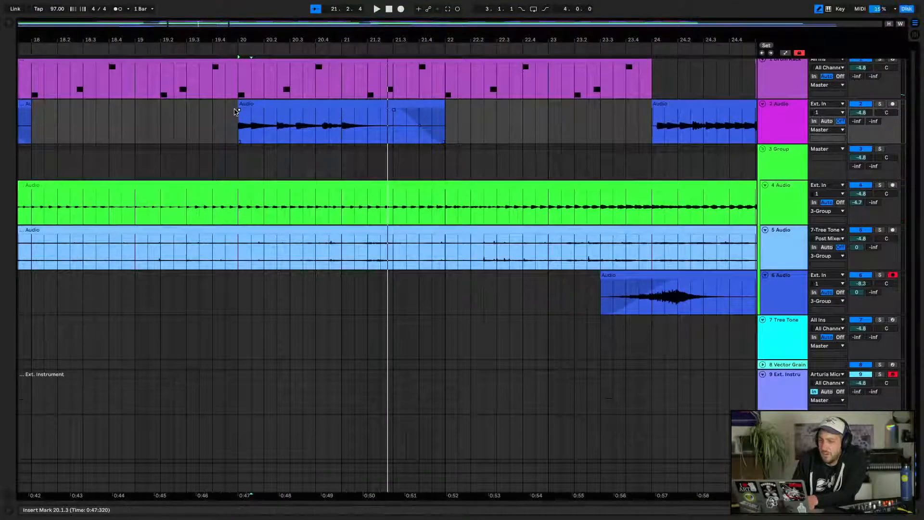
# Select 16.1.1 to 24.1.1 on the 2 Audio track and duplicate that section seven times along the arrangement
pyautogui.hscroll(-10, 236, 111)
pyautogui.click(341, 100)
pyautogui.moveTo(428, 37); pyautogui.dragTo(427, 5)
pyautogui.keyDown('shift'); pyautogui.click(458, 112); pyautogui.keyUp('shift')
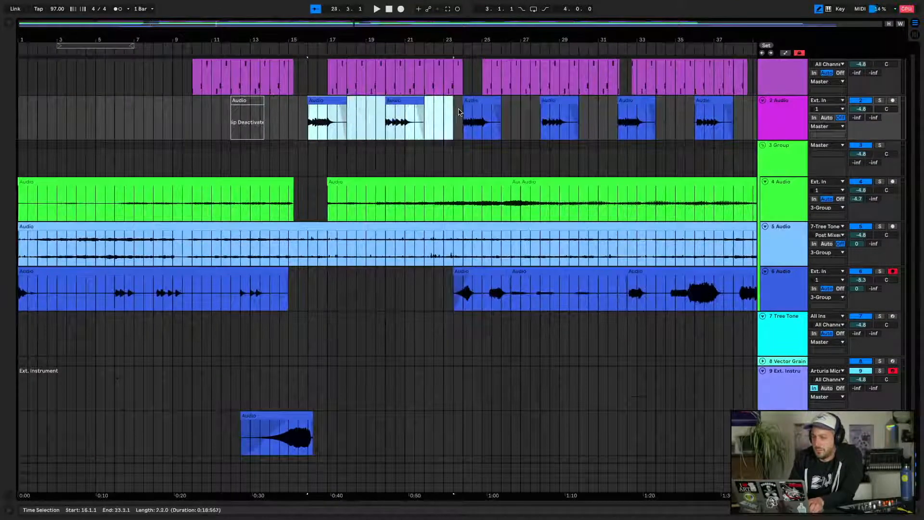
pyautogui.hotkey('ctrl', 'd')
pyautogui.hotkey('ctrl', 'd')
pyautogui.hotkey('ctrl', 'd')
pyautogui.hotkey('ctrl', 'd')
pyautogui.hotkey('ctrl', 'd')
pyautogui.hotkey('ctrl', 'd')
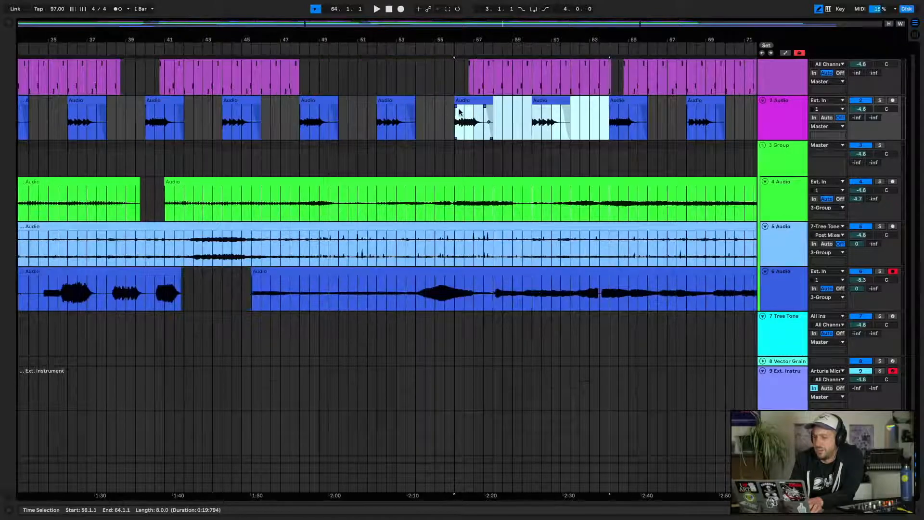
pyautogui.hotkey('ctrl', 'd')
# Play the arrangement from 16.1.1 to check the duplicated 2 Audio clips against the drums
pyautogui.moveTo(449, 24); pyautogui.dragTo(426, 71)
pyautogui.click(162, 90)
pyautogui.press('space')
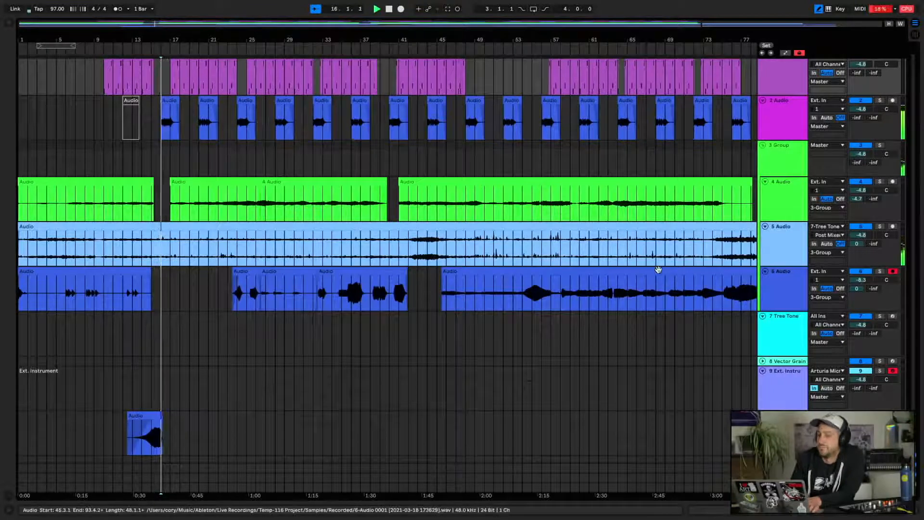
pyautogui.scroll(1, 658, 269)
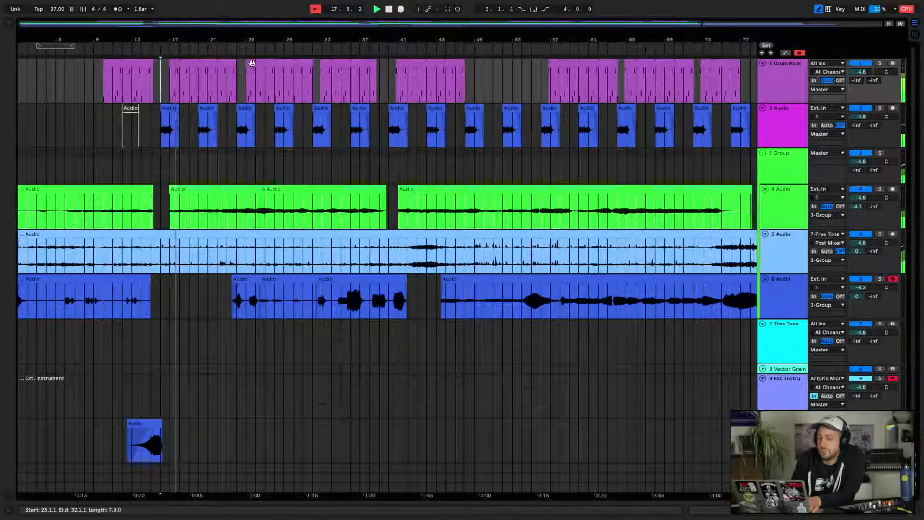
# Extend the start of the Drum Rack clip at 25.1.1 back to 24.1.1 and open the 2 Audio clip at 20.1.1
pyautogui.moveTo(250, 63); pyautogui.dragTo(238, 64)
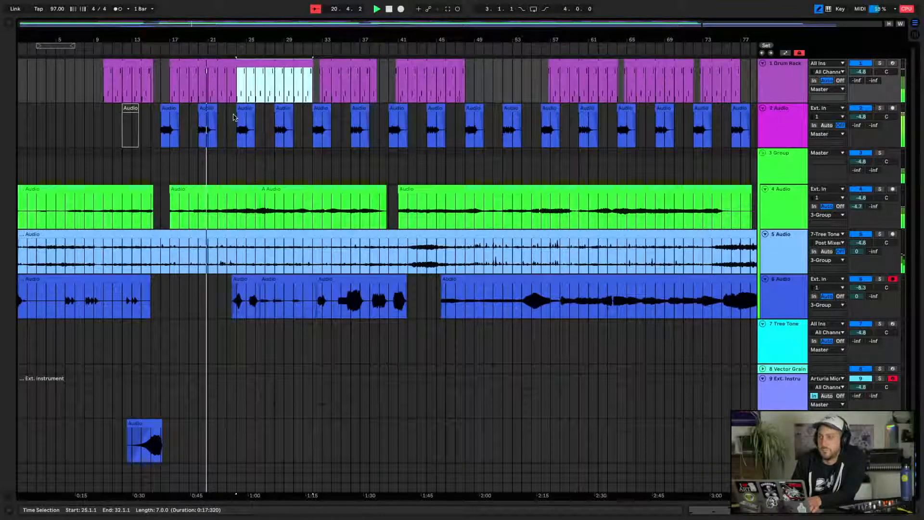
pyautogui.click(210, 110)
pyautogui.doubleClick(209, 111)
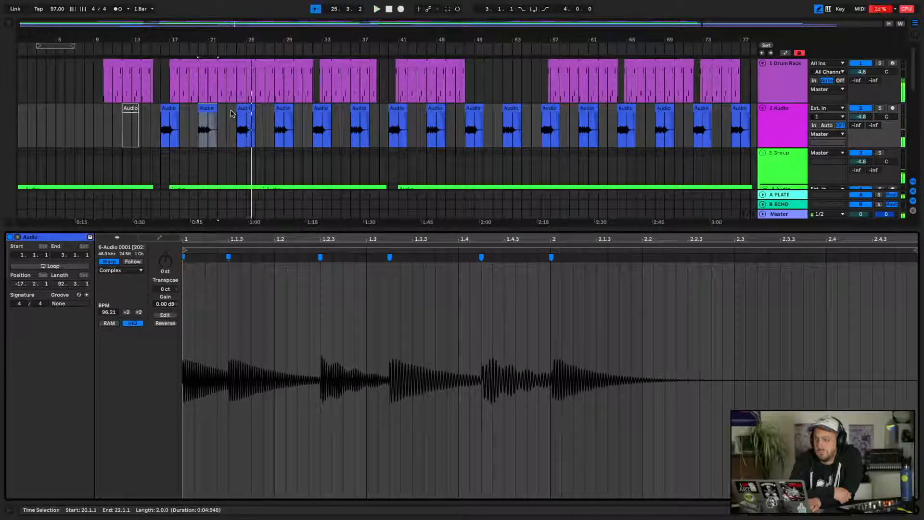
pyautogui.press('space')
# Undo the Drum Rack clip extension and the repeated duplication of the 2 Audio section
pyautogui.press('super+z')
pyautogui.press('super+z')
pyautogui.press('super+z')
pyautogui.press('super+z')
pyautogui.press('super+z')
pyautogui.press('super+z')
pyautogui.press('super+z')
pyautogui.press('super+z')
pyautogui.press('super+z')
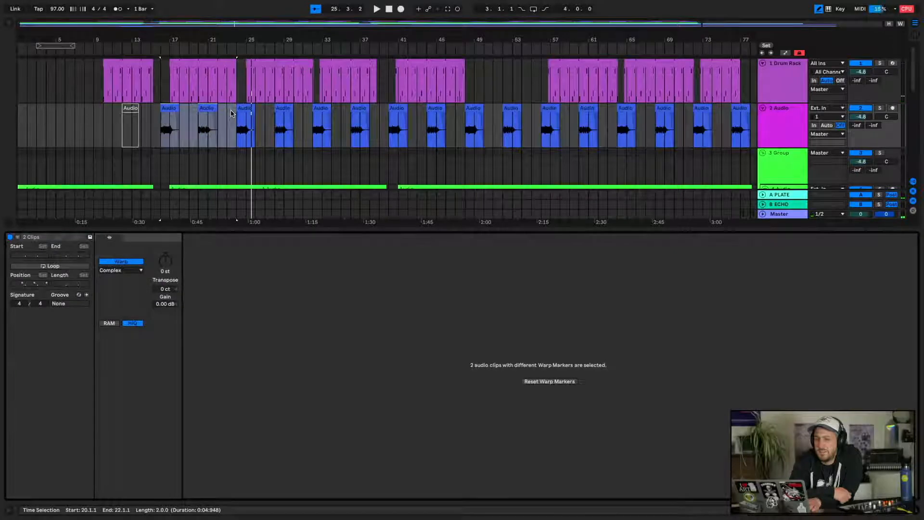
# Open the 2 Audio clip at 24.1.1 and play it to examine its timing
pyautogui.click(243, 107)
pyautogui.press('space')
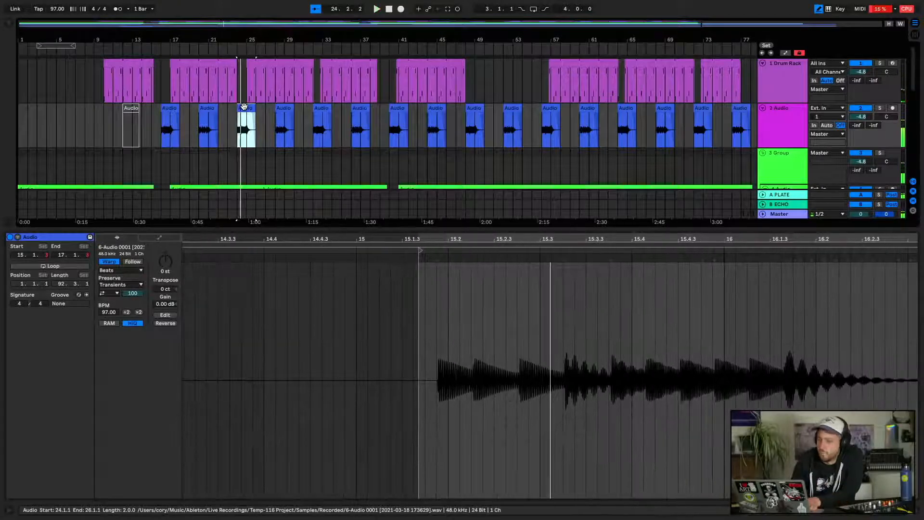
pyautogui.click(787, 258)
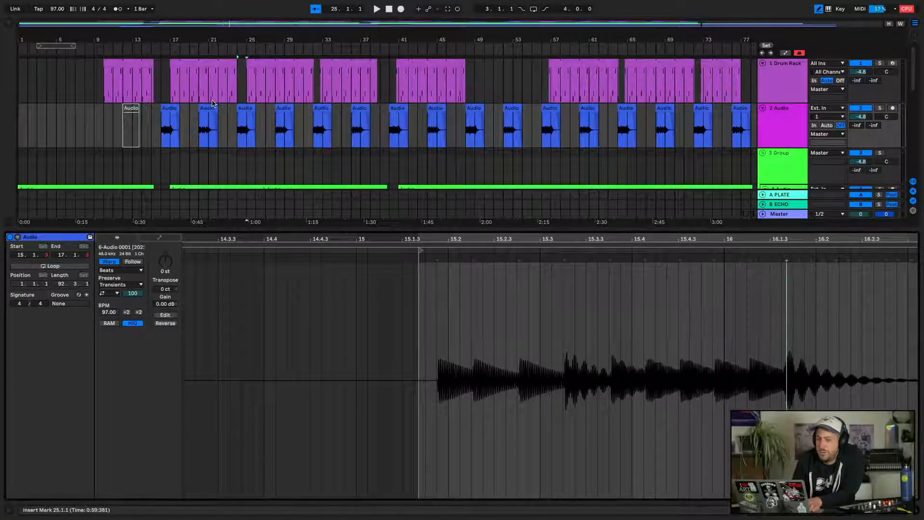
# Open the 2 Audio clip at 16.1.1 and undo the warp edits made to its inner transients
pyautogui.click(172, 120)
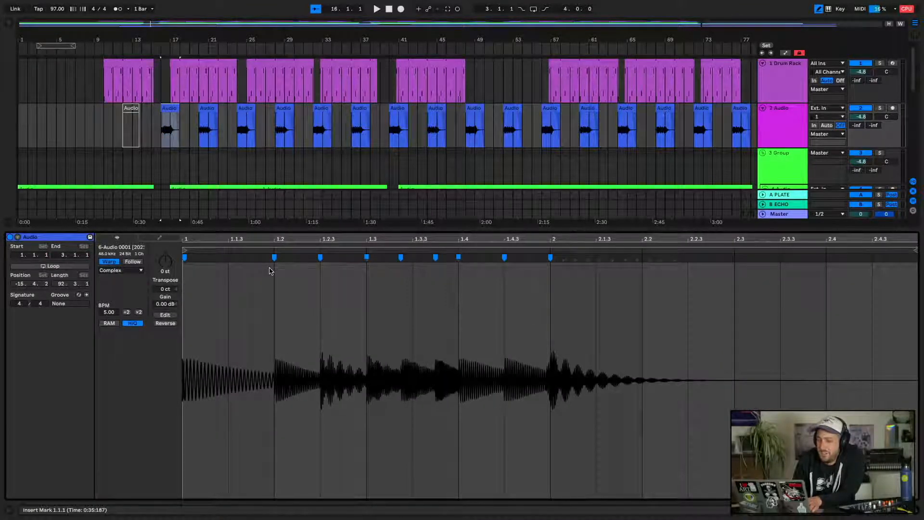
pyautogui.press('super+z')
pyautogui.press('super+z')
pyautogui.press('super+z')
pyautogui.press('super+z')
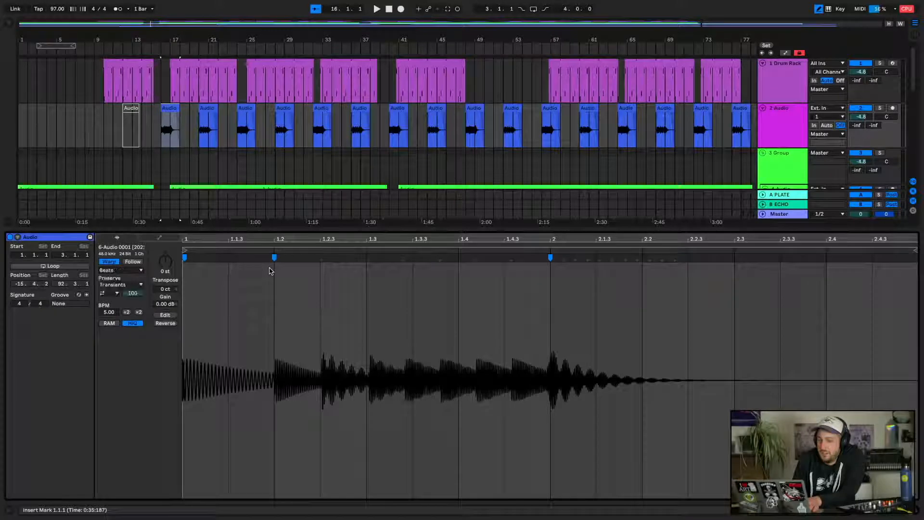
# Play the 2 Audio clip at 16.1.1 and change its warp mode to Complex
pyautogui.press('space')
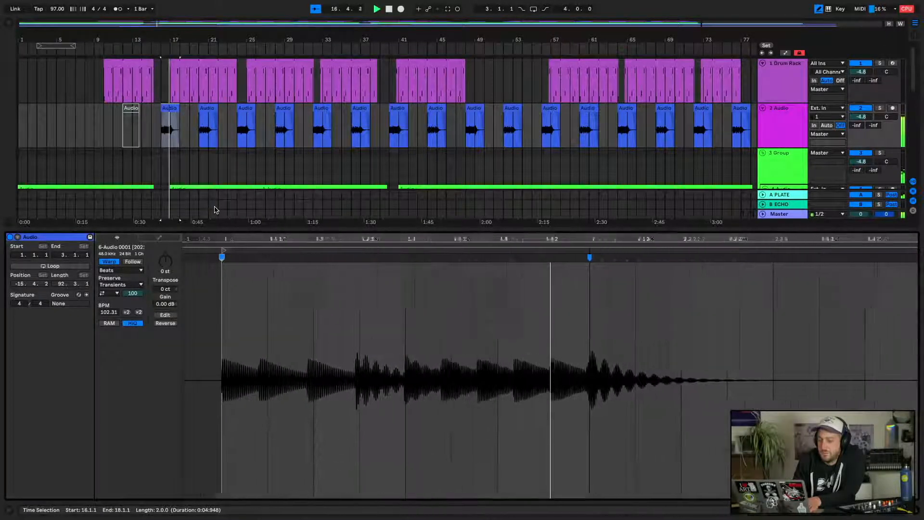
pyautogui.click(121, 270)
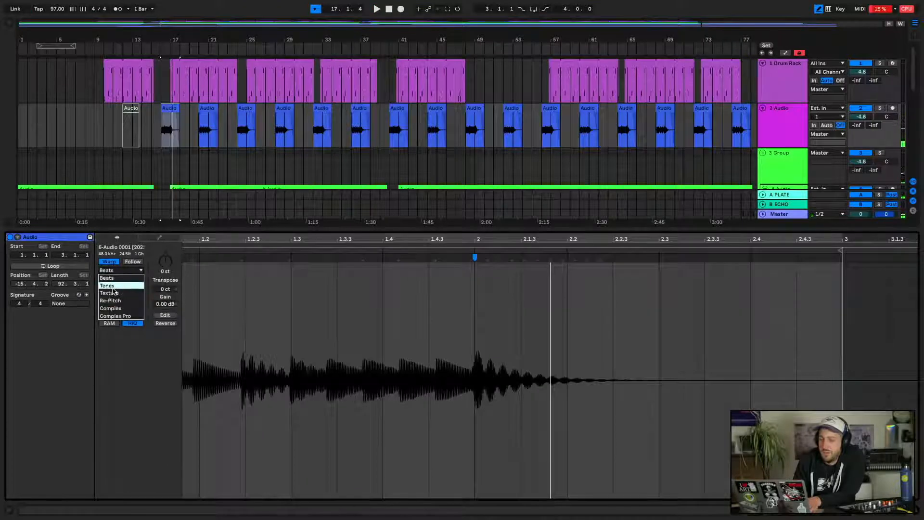
pyautogui.click(118, 308)
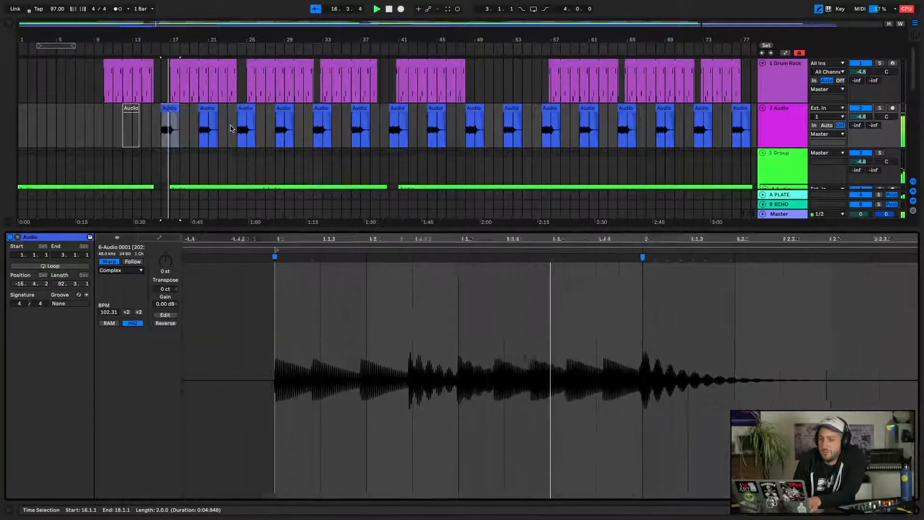
# In the 2 Audio clip at 20.1.1, pin the last strong transient at 18.4.1 and warp the first onto 17.4.3
pyautogui.click(207, 109)
pyautogui.click(551, 259)
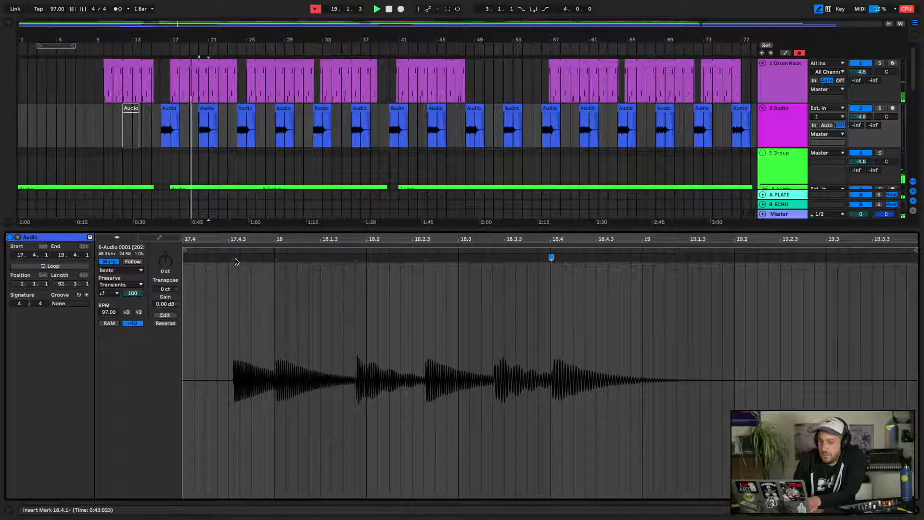
pyautogui.moveTo(233, 257); pyautogui.dragTo(226, 258)
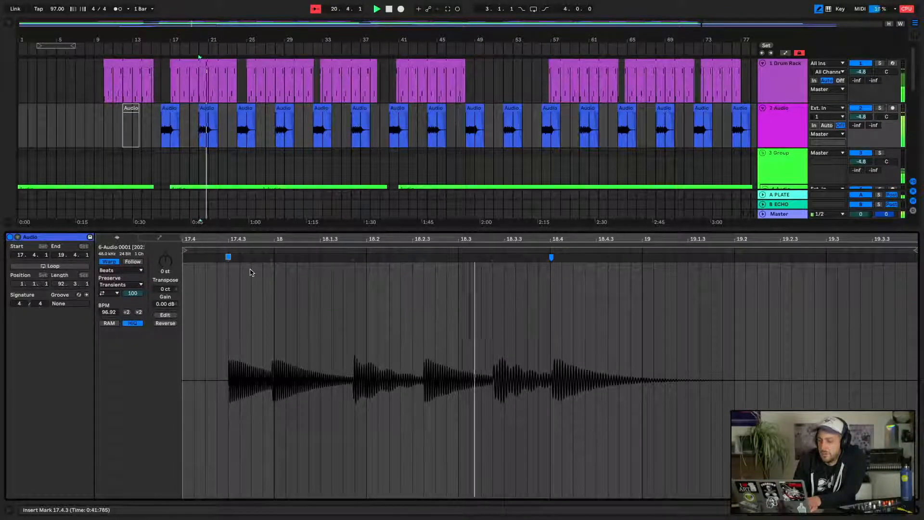
# Warp the clip's second transient onto 18.1.1, the third onto 18.2.1, the fourth onto 18.2.4 and the fifth onto 18.3.3, and play it
pyautogui.moveTo(275, 257); pyautogui.dragTo(276, 257)
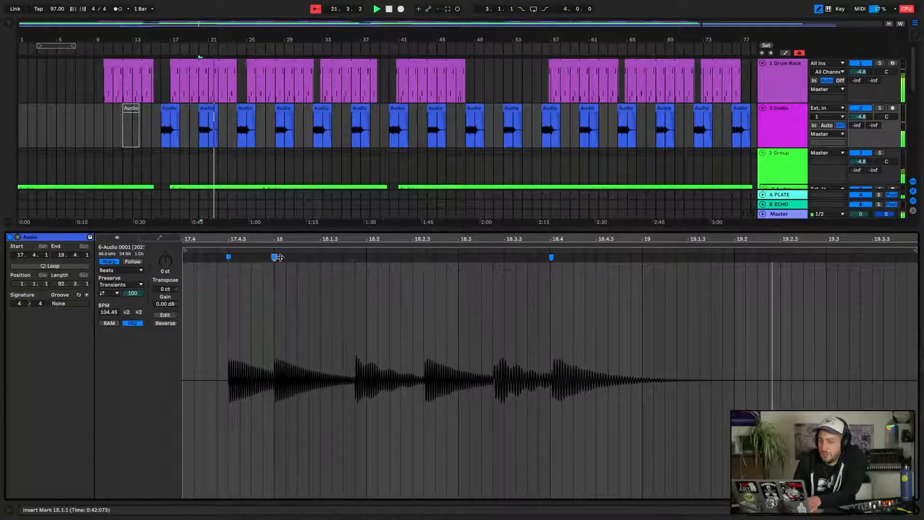
pyautogui.moveTo(356, 257); pyautogui.dragTo(365, 256)
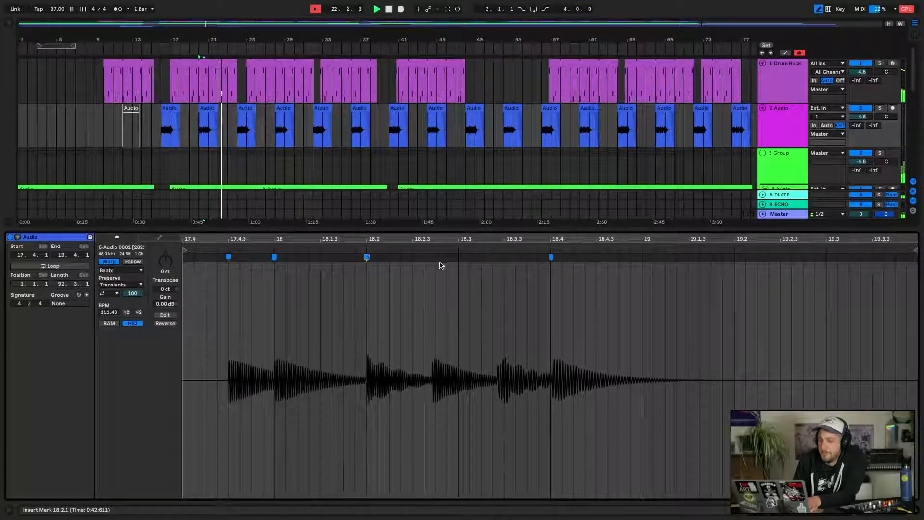
pyautogui.moveTo(430, 257); pyautogui.dragTo(436, 256)
pyautogui.moveTo(498, 258); pyautogui.dragTo(505, 258)
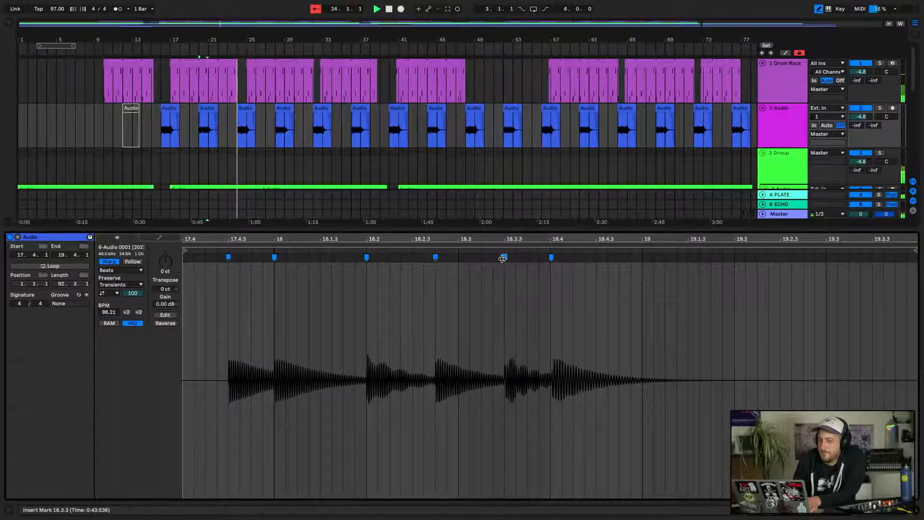
pyautogui.press('space')
pyautogui.press('space')
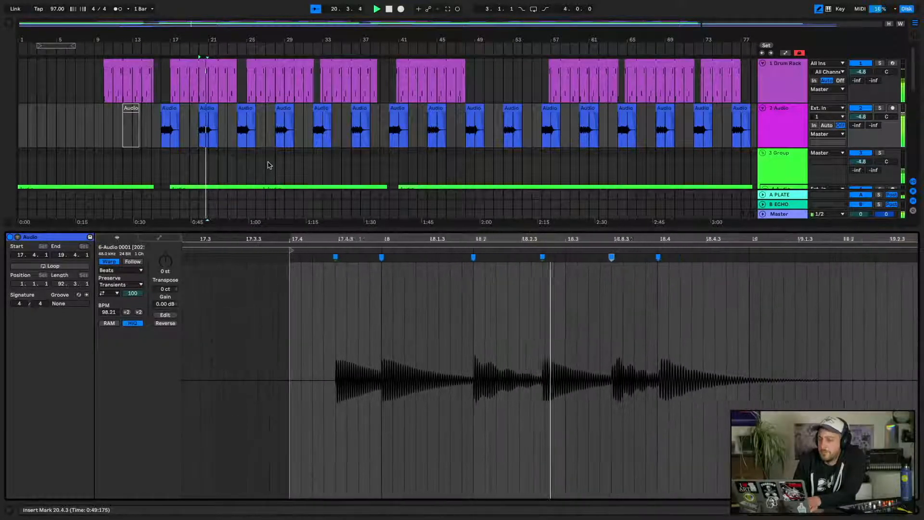
pyautogui.press('space')
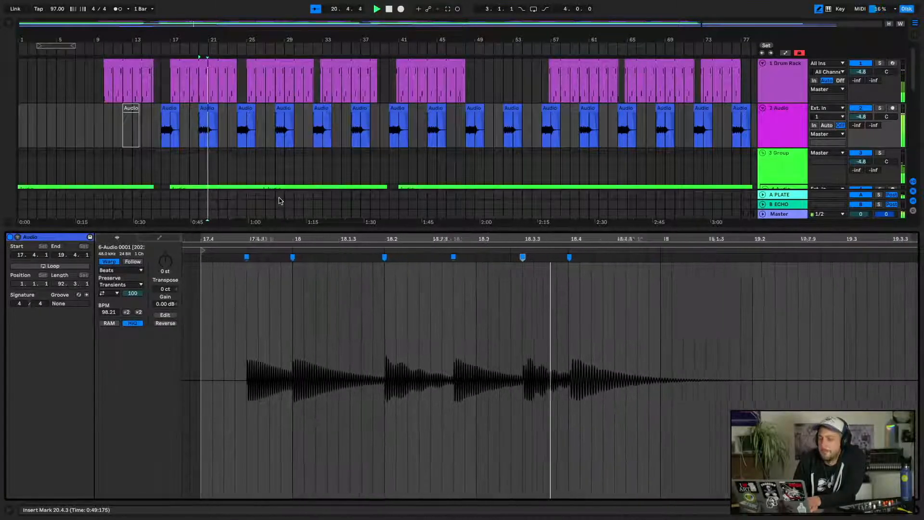
# Undo the inner warp-marker edits of the 2 Audio clip at 20.1.1 and play it back
pyautogui.click(171, 107)
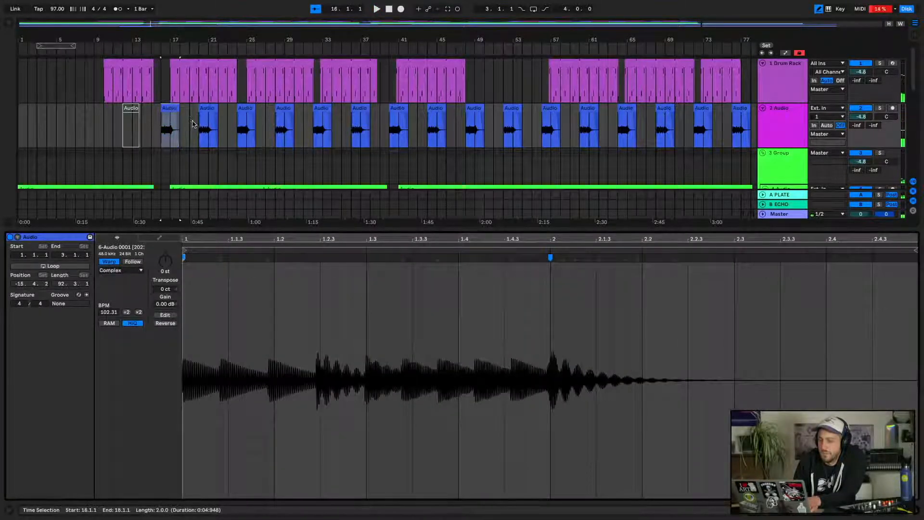
pyautogui.click(208, 126)
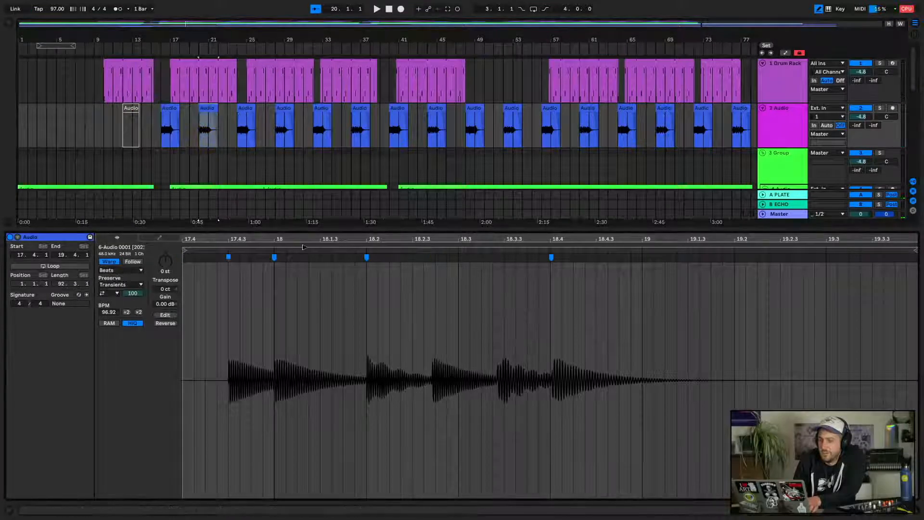
pyautogui.press('space')
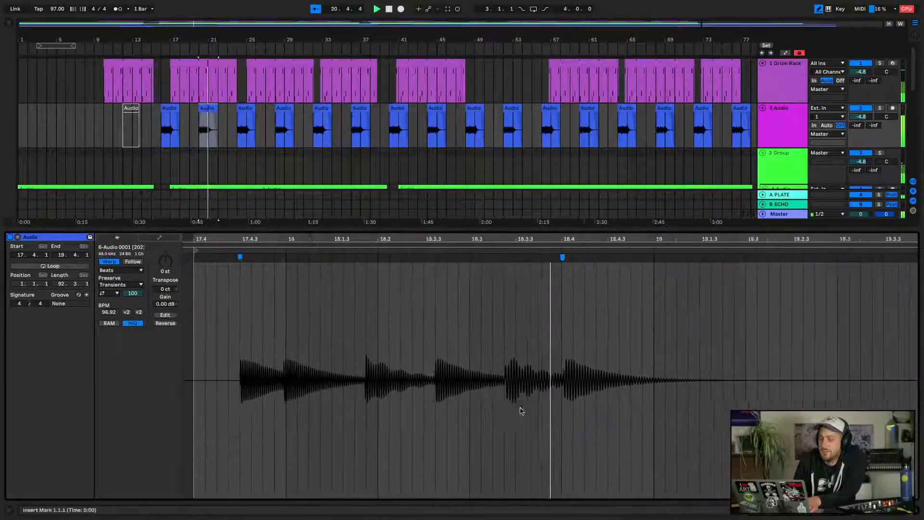
# Close the clip editor, select 16.1.1 to 24.1.1 on the 2 Audio track and duplicate the section seven times
pyautogui.click(918, 516)
pyautogui.click(170, 126)
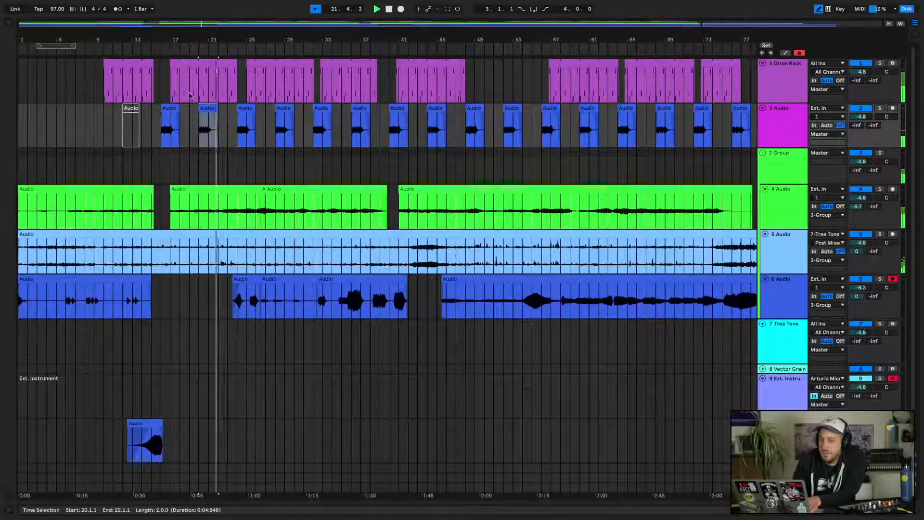
pyautogui.keyDown('shift'); pyautogui.click(234, 121); pyautogui.keyUp('shift')
pyautogui.keyDown('shift'); pyautogui.click(238, 121); pyautogui.keyUp('shift')
pyautogui.press('super+d')
pyautogui.press('super+d')
pyautogui.press('super+d')
pyautogui.press('super+d')
pyautogui.press('super+d')
pyautogui.press('super+d')
pyautogui.press('super+d')
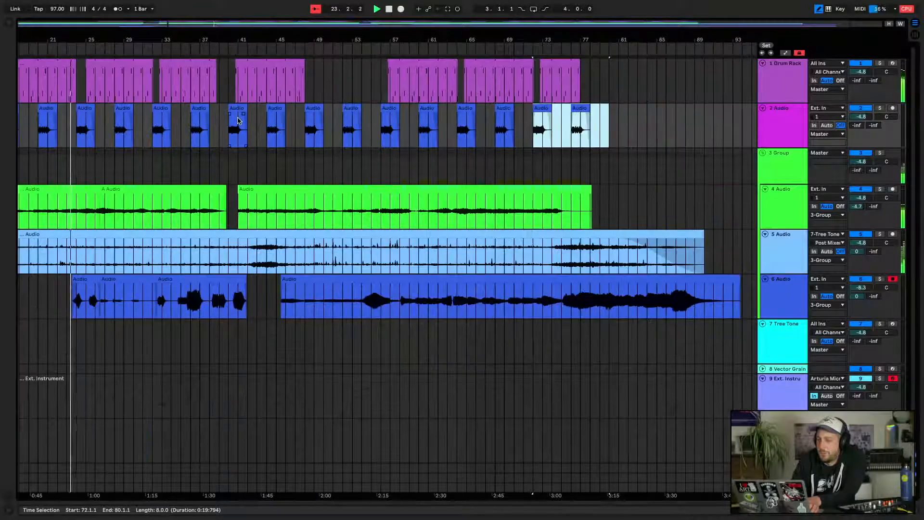
# Listen through the arrangement and jump playback to 75.1.1 to audition the ending
pyautogui.hscroll(-8, 369, 276)
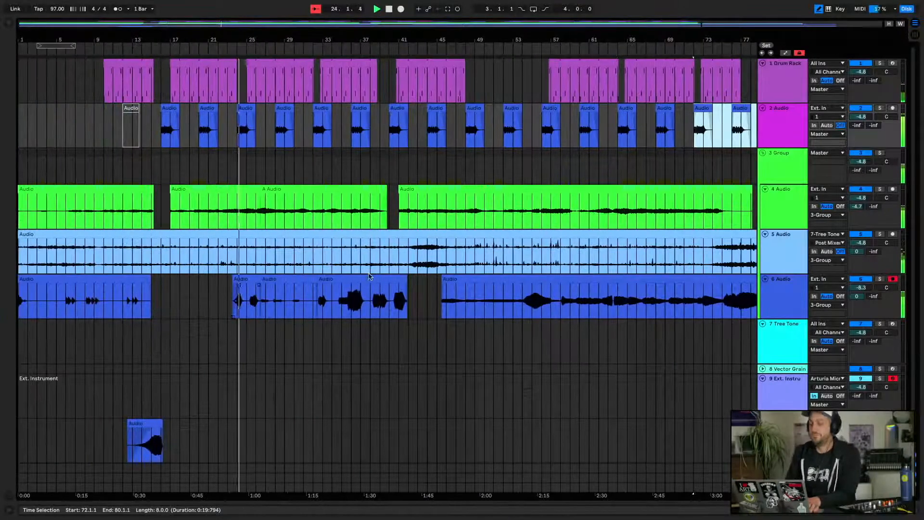
pyautogui.hscroll(9, 369, 275)
pyautogui.hscroll(-9, 369, 274)
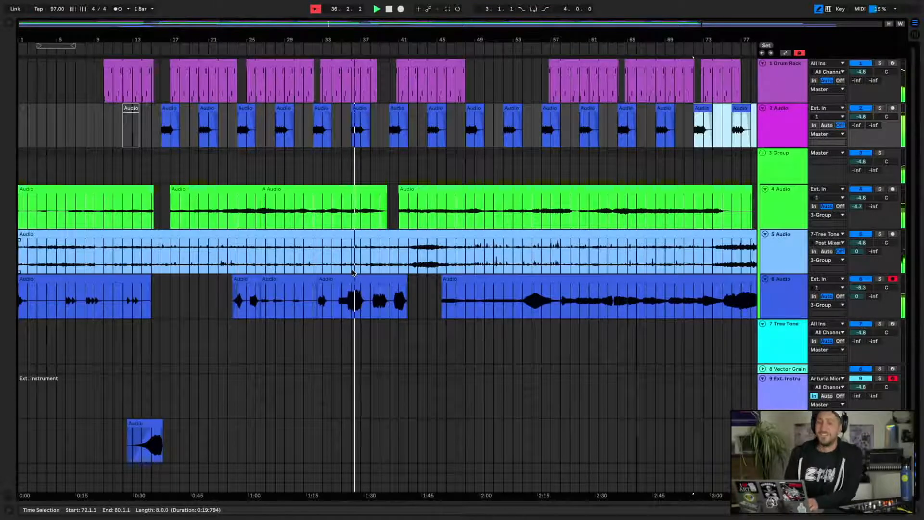
pyautogui.hscroll(5, 433, 277)
pyautogui.scroll(-1, 458, 278)
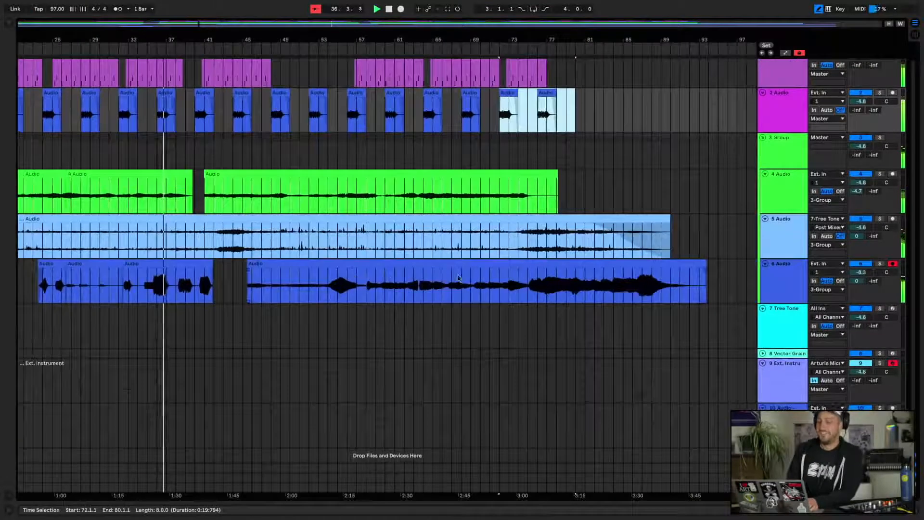
pyautogui.click(538, 296)
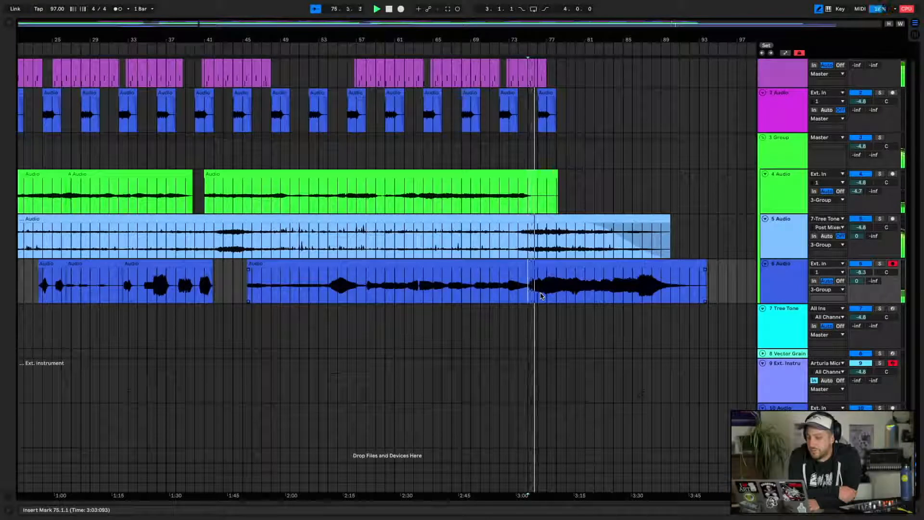
# Trim the end of the last Drum Rack clip back to 76.1.1 and stop playback
pyautogui.scroll(1, 540, 296)
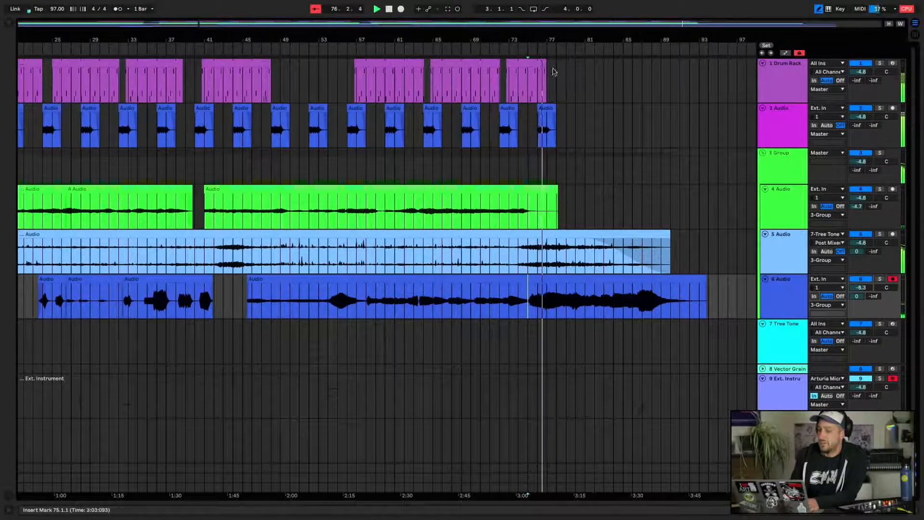
pyautogui.scroll(6, 544, 57)
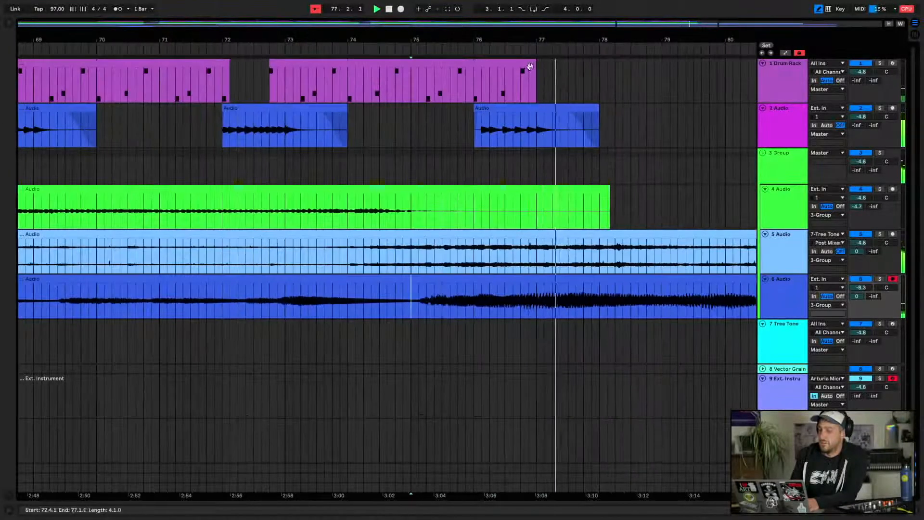
pyautogui.click(496, 64)
pyautogui.moveTo(495, 64); pyautogui.dragTo(474, 64)
pyautogui.hscroll(6, 472, 65)
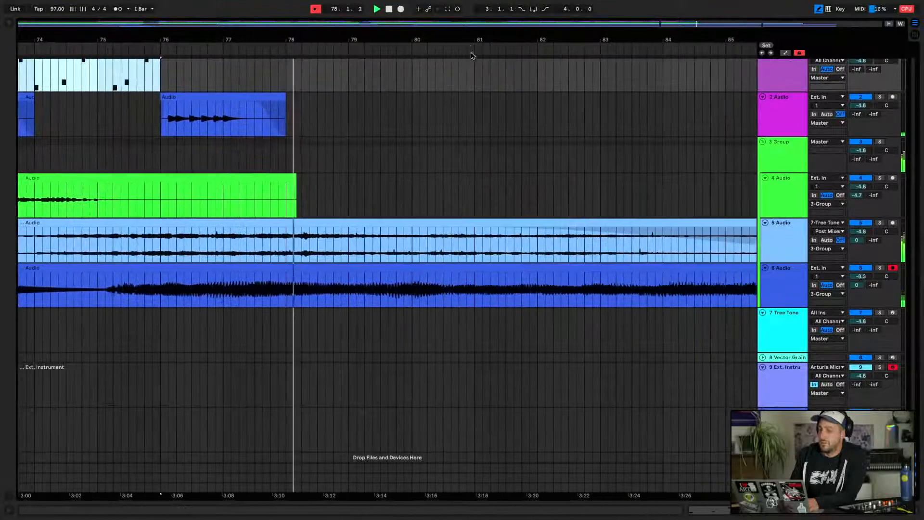
pyautogui.press('space')
pyautogui.press('w')
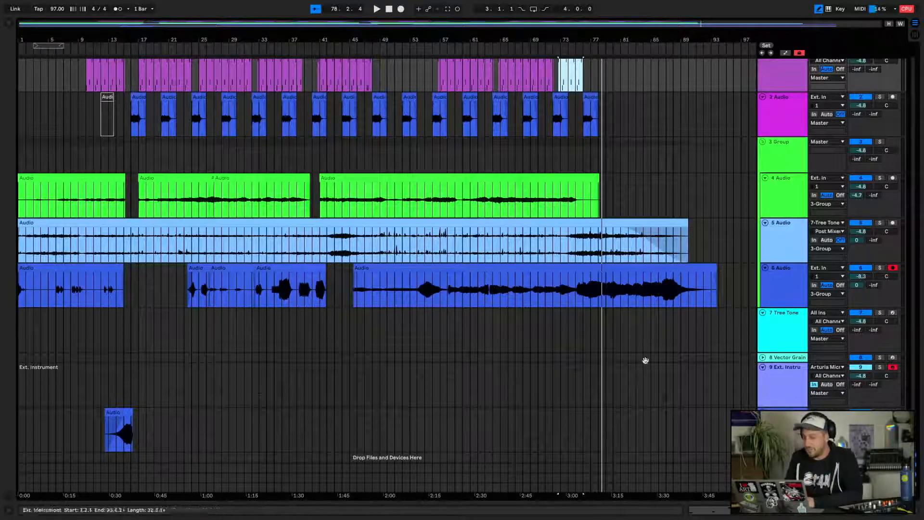
# Delete the 7 Tree Tone and Ext. Instrument tracks from the arrangement
pyautogui.click(787, 348)
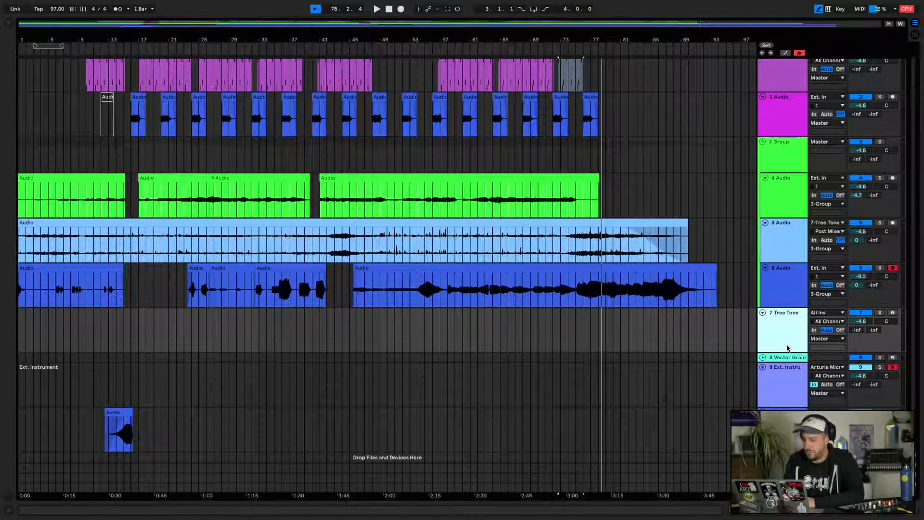
pyautogui.press('Delete')
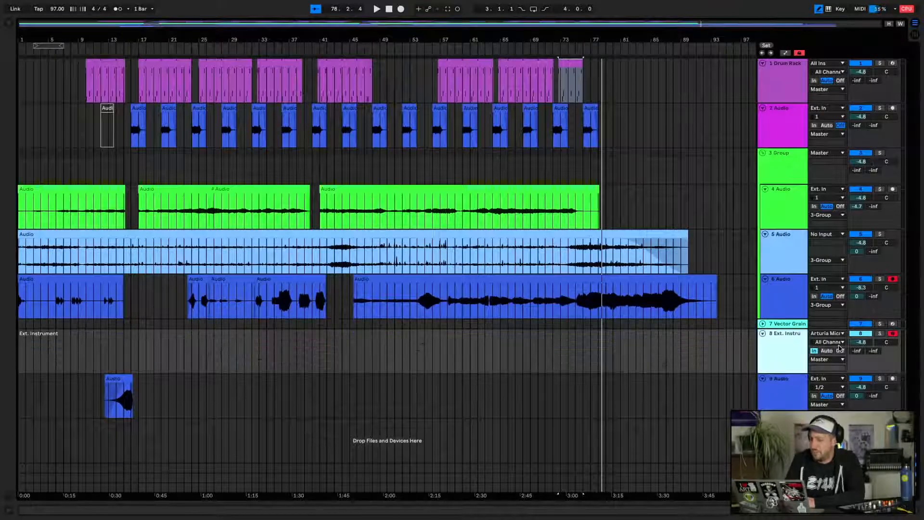
pyautogui.press('Delete')
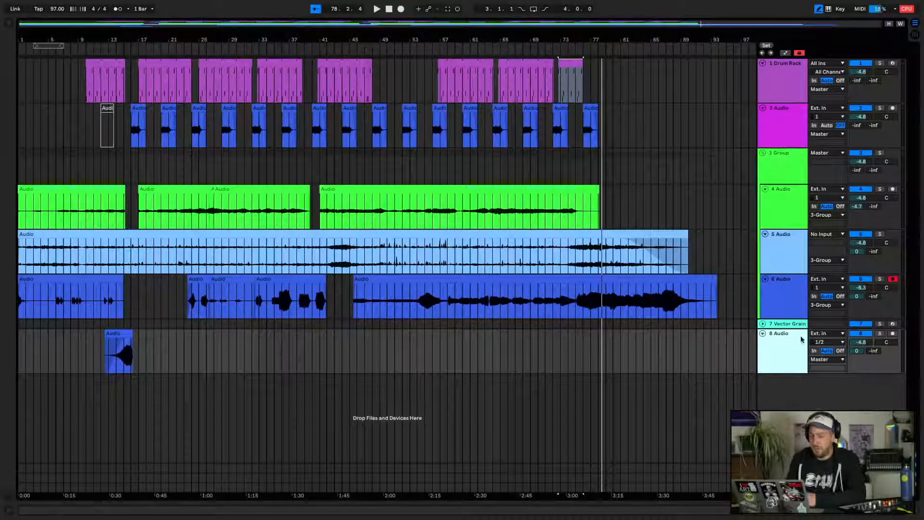
# Audition the 8 Audio clip in context and play back the ending from 87.1.1 and 74.1.1
pyautogui.click(120, 351)
pyautogui.press('space')
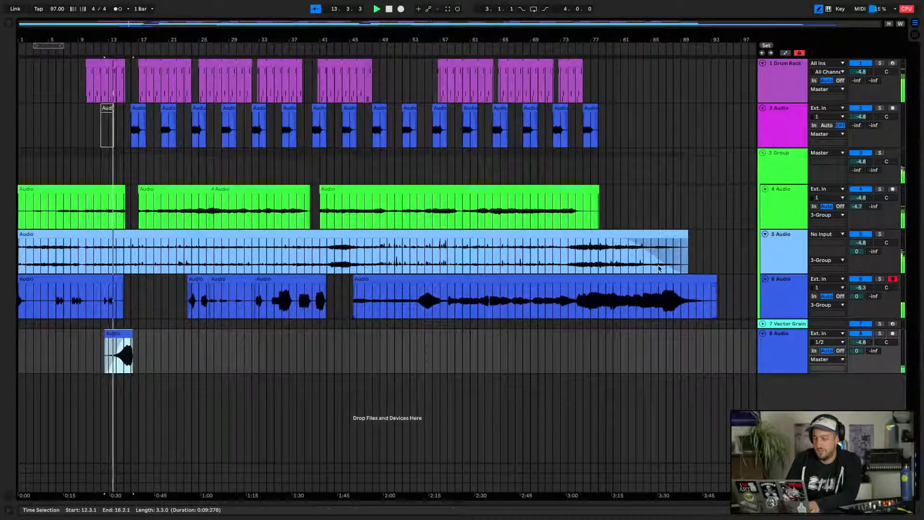
pyautogui.click(673, 301)
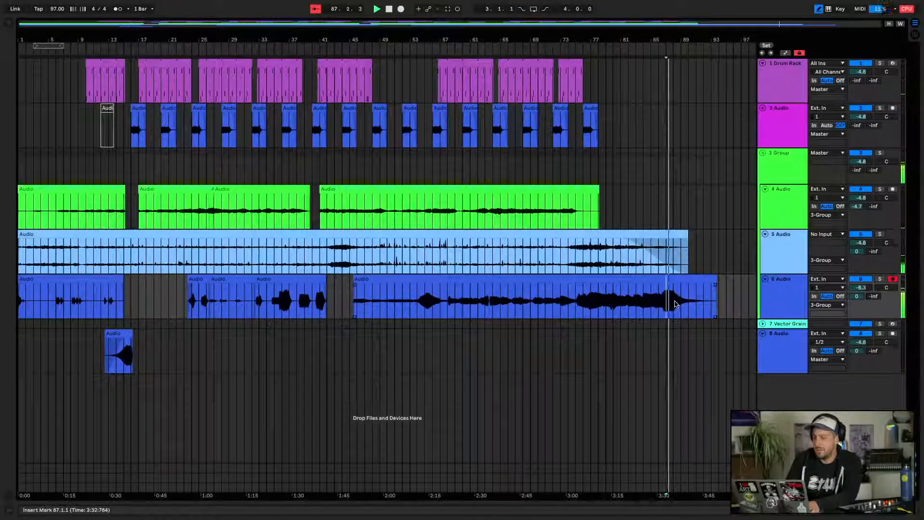
pyautogui.click(638, 292)
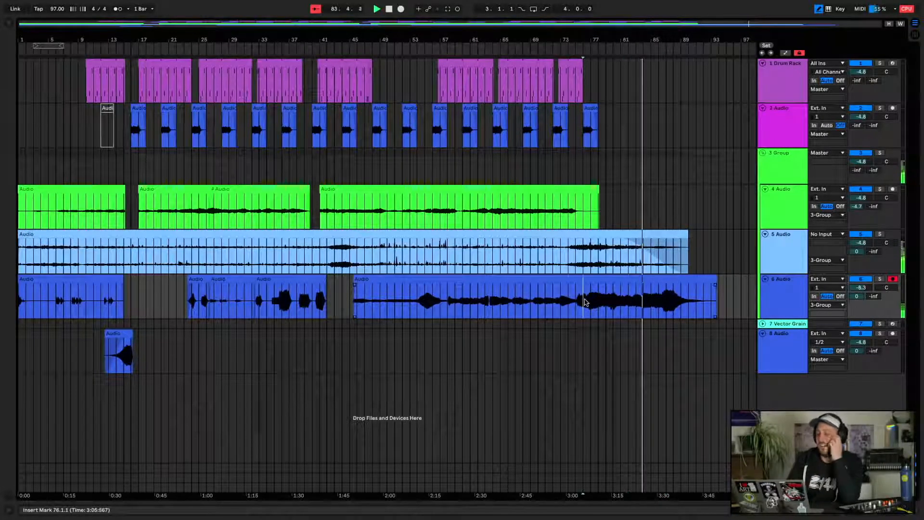
pyautogui.click(568, 302)
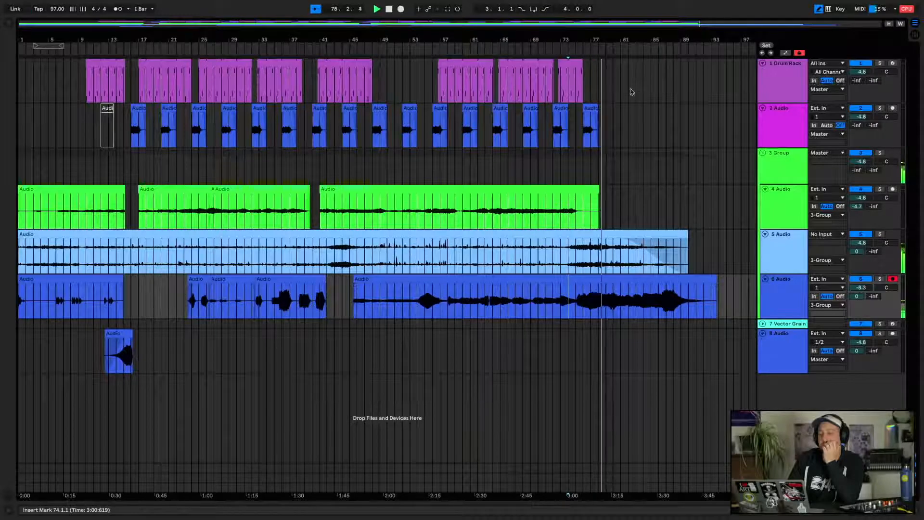
# Delete the last Drum Rack clip and trim the end of the last 4 Audio clip back to about 76.1.1
pyautogui.click(577, 65)
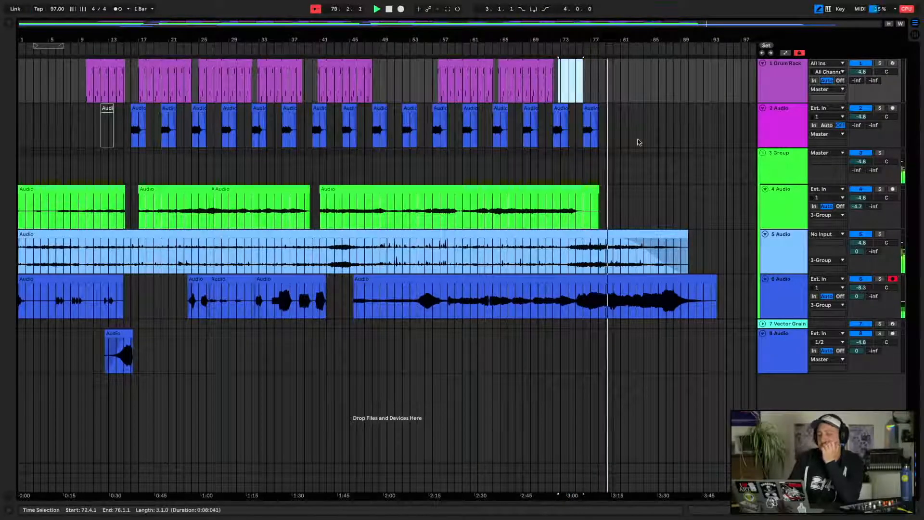
pyautogui.moveTo(597, 189); pyautogui.dragTo(580, 198)
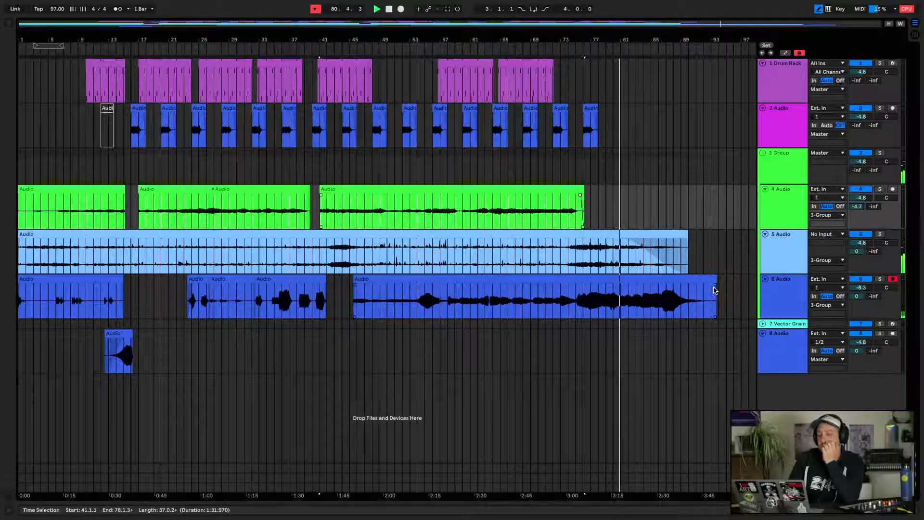
# Start the 5 Audio clip's fade-out earlier and give the last 6 Audio clip a short fade-out from about bar 92
pyautogui.moveTo(712, 290); pyautogui.dragTo(695, 292)
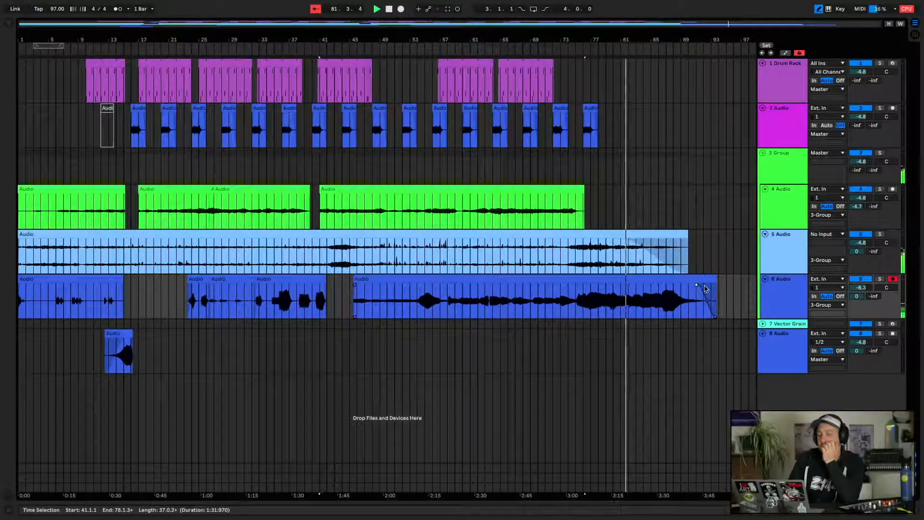
pyautogui.moveTo(624, 241); pyautogui.dragTo(606, 241)
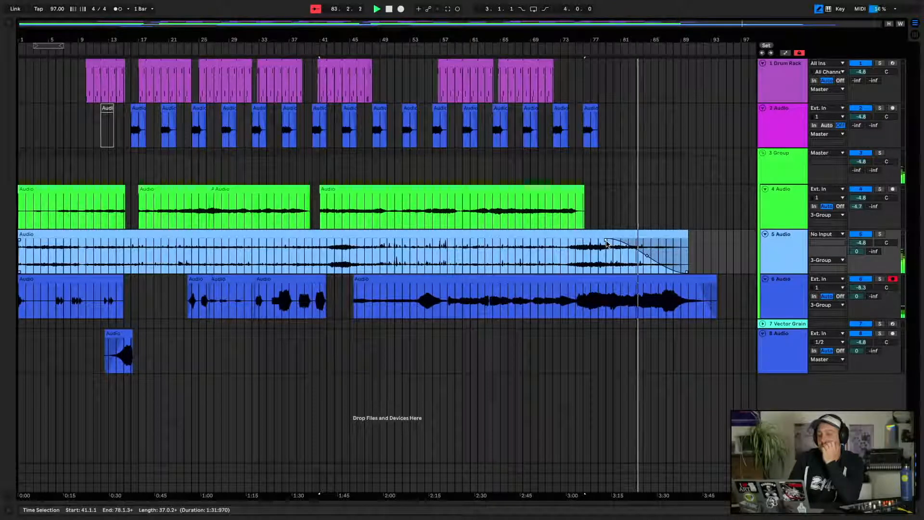
pyautogui.moveTo(700, 291); pyautogui.dragTo(668, 288)
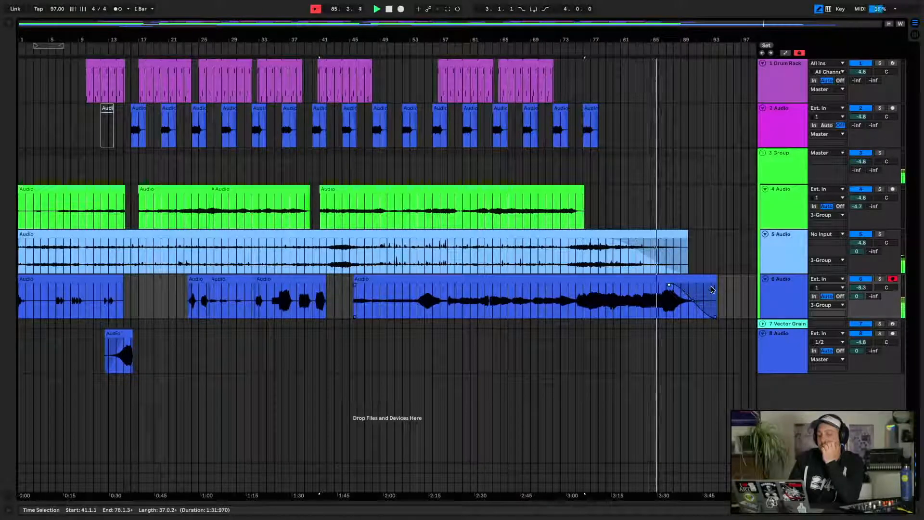
pyautogui.moveTo(669, 284); pyautogui.dragTo(697, 289)
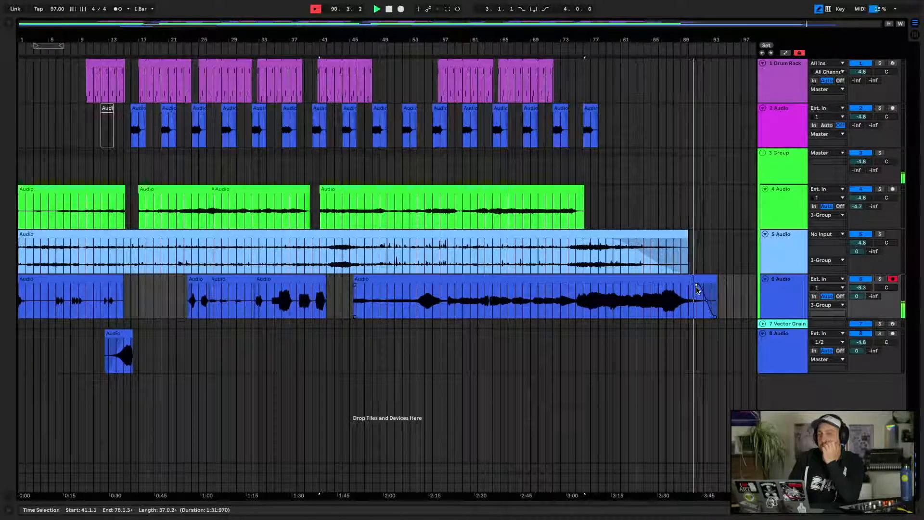
pyautogui.click(696, 289)
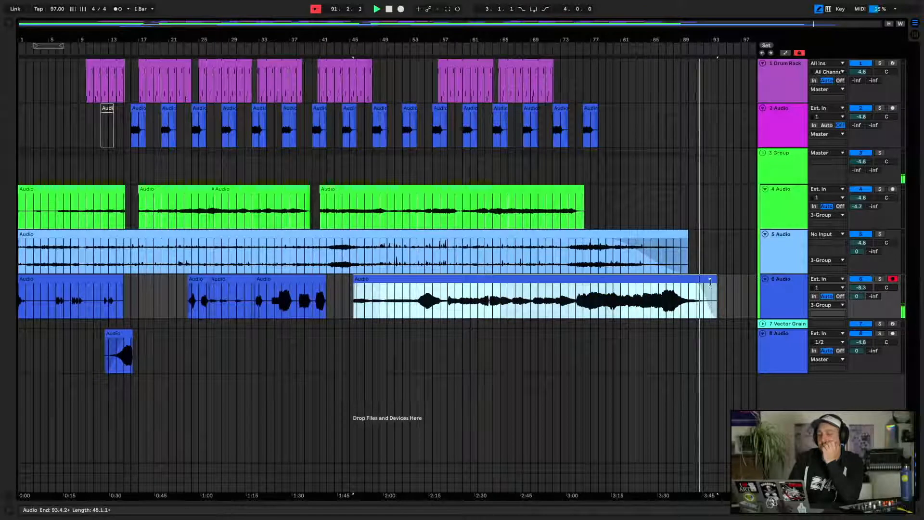
pyautogui.moveTo(697, 286); pyautogui.dragTo(714, 288)
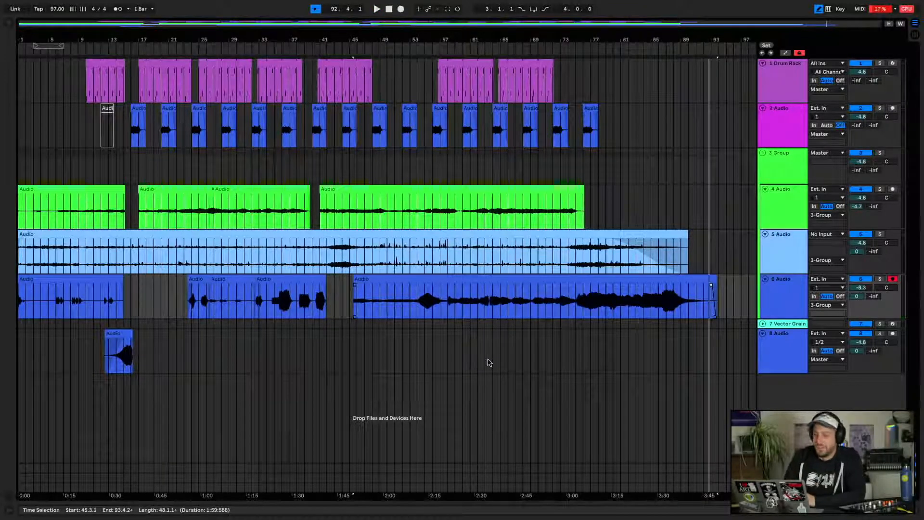
# Play back the end of the arrangement from 85.1.1 and 86.1.1, finishing with playback stopped
pyautogui.click(652, 304)
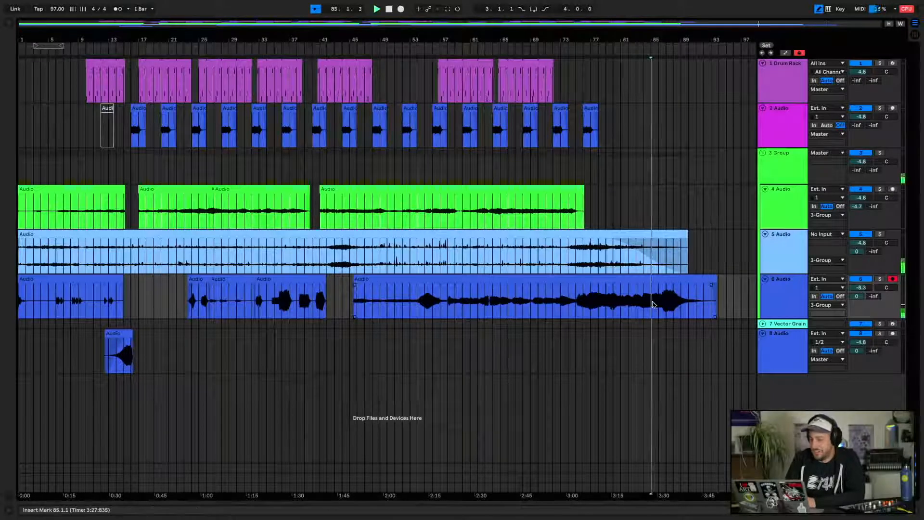
pyautogui.press('space')
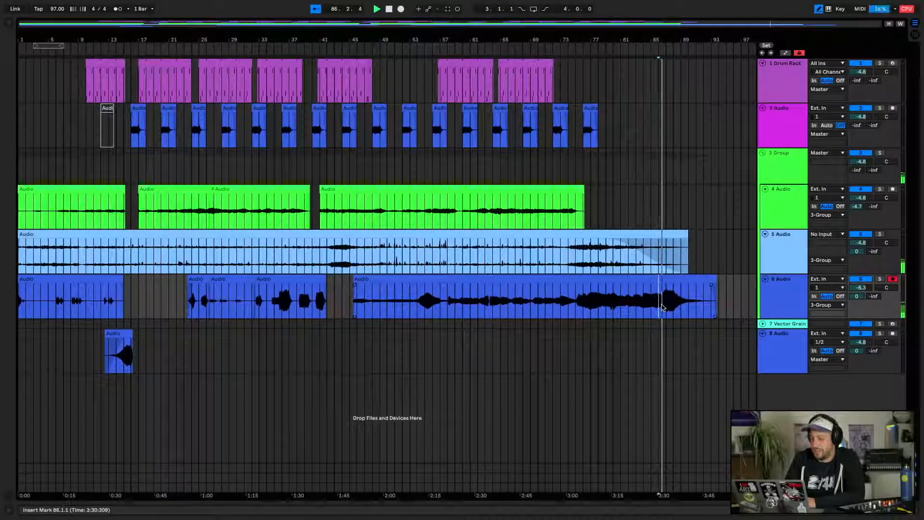
pyautogui.press('space')
pyautogui.press('space')
pyautogui.press('space')
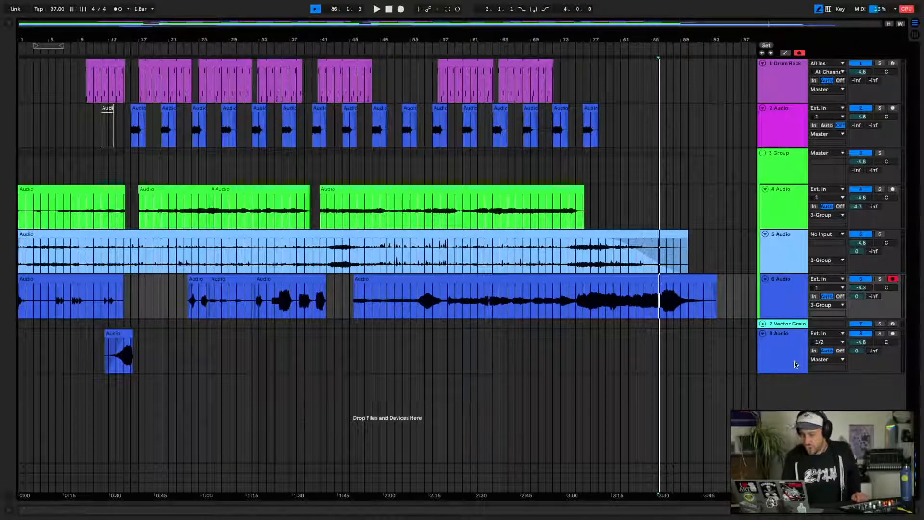
# Unfold the 7 Vector Grain track and show its device along with the browser
pyautogui.rightClick(784, 337)
pyautogui.click(866, 315)
pyautogui.click(784, 325)
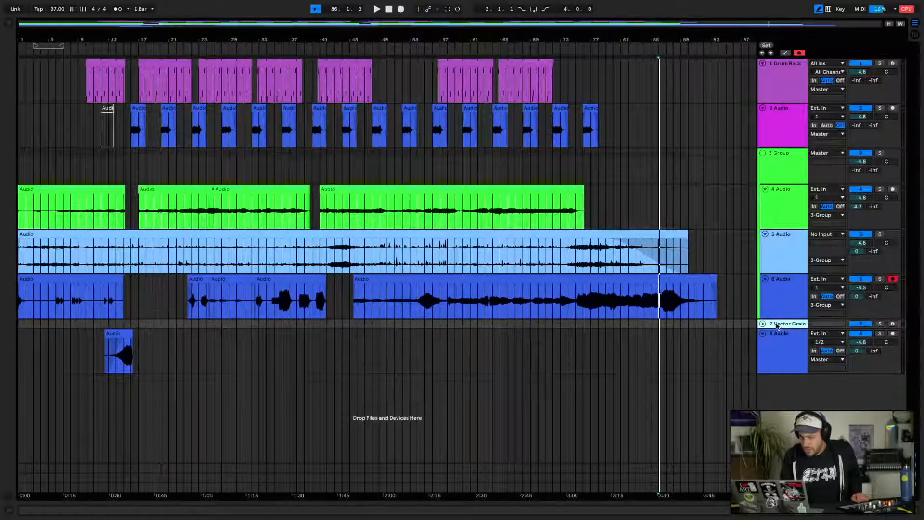
pyautogui.click(763, 323)
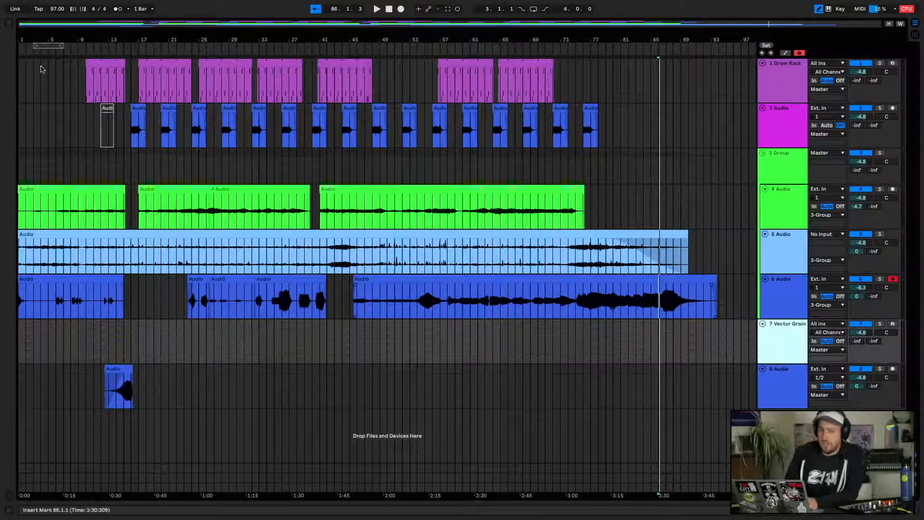
pyautogui.click(9, 24)
pyautogui.doubleClick(778, 344)
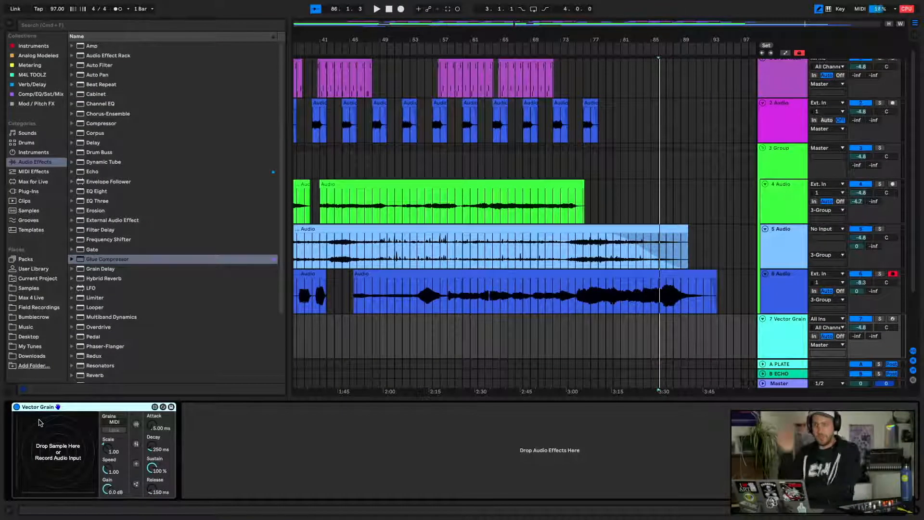
# Open the Samples place in the browser, collapse its open drum folders and search it for "am"
pyautogui.click(38, 201)
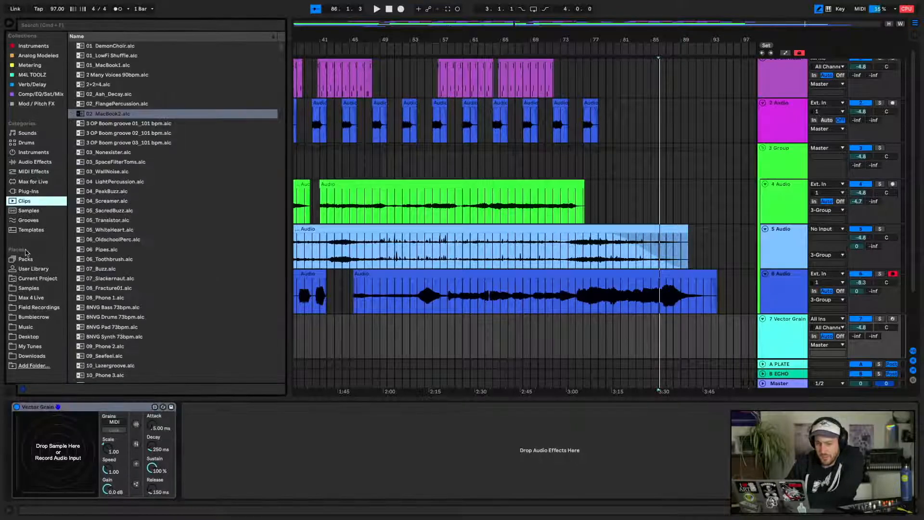
pyautogui.click(41, 287)
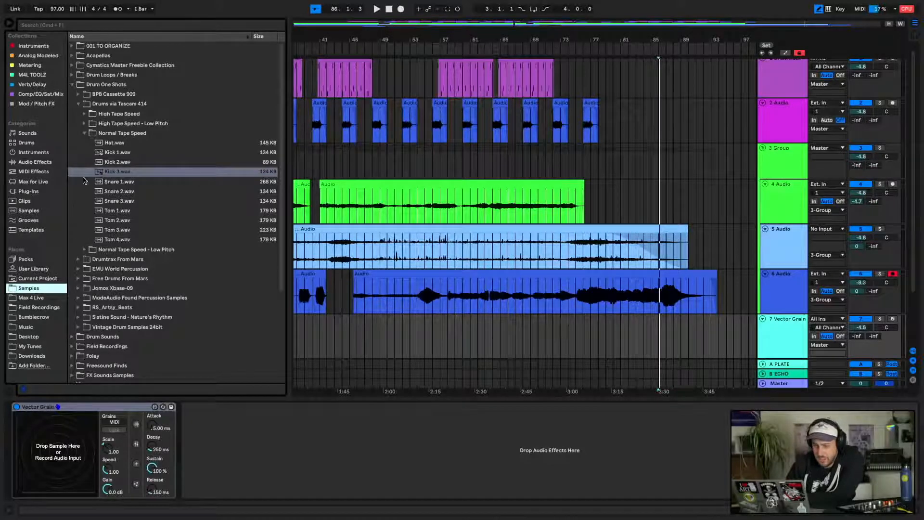
pyautogui.click(72, 84)
pyautogui.click(73, 66)
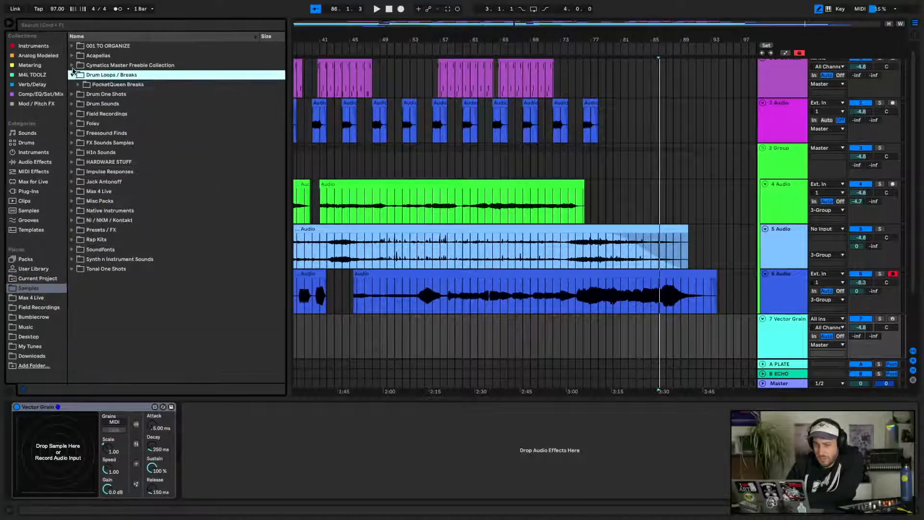
pyautogui.click(111, 24)
pyautogui.write('am')
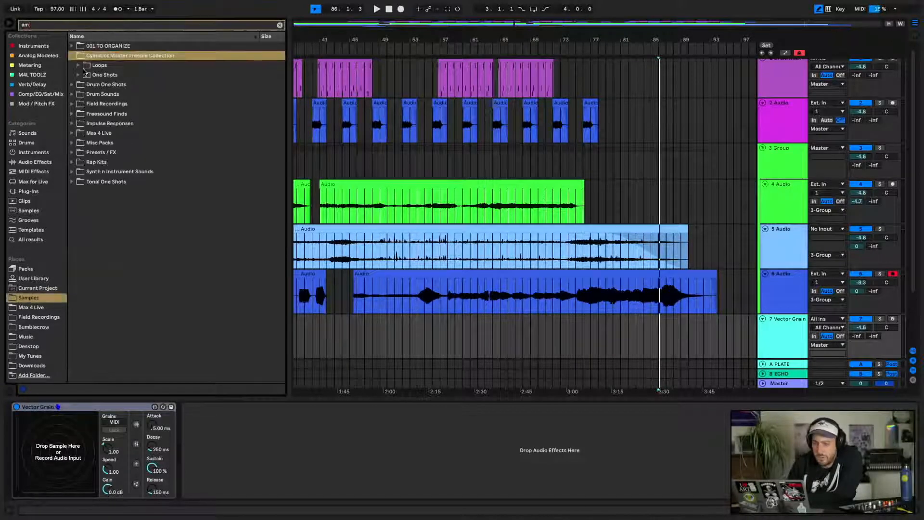
# Preview Dark Melody 11 - Amin - 140 BPM.wav from Sample and Glitch Loops and load it into Vector Grain
pyautogui.click(79, 65)
pyautogui.click(87, 95)
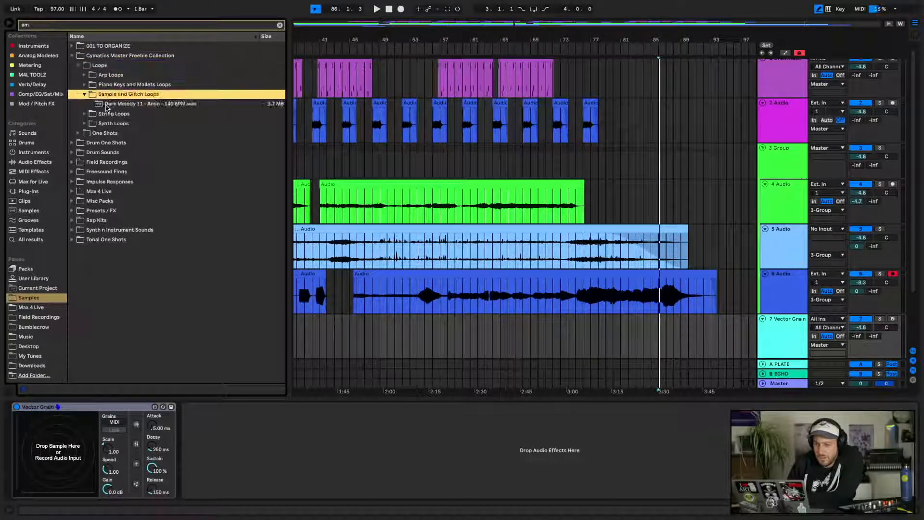
pyautogui.click(102, 105)
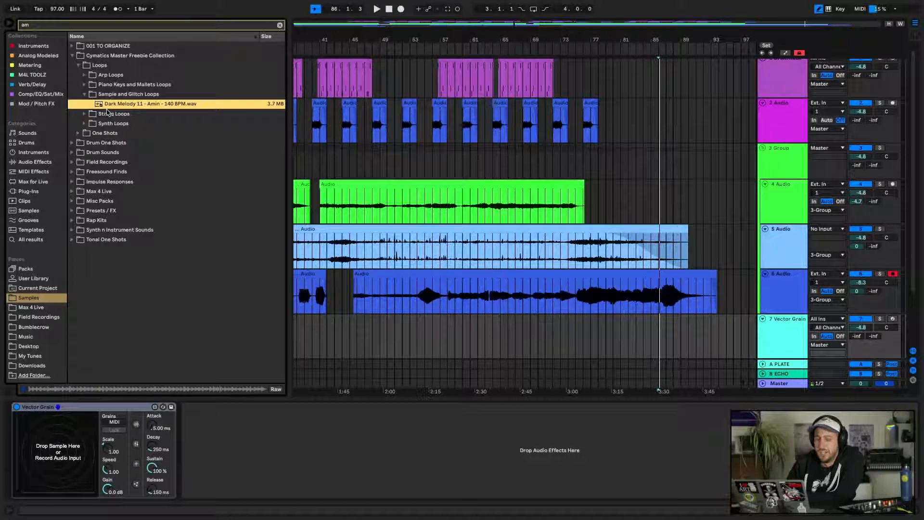
pyautogui.moveTo(109, 104); pyautogui.dragTo(59, 457)
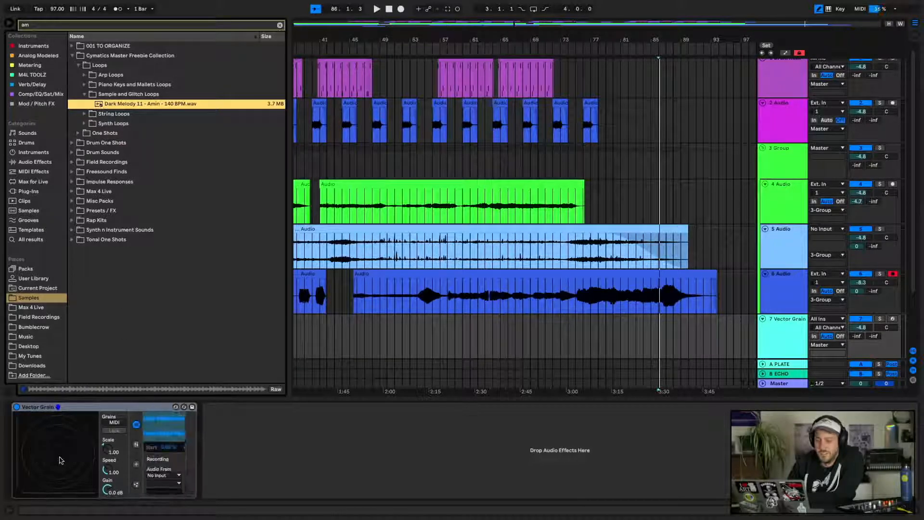
# Set Vector Grain's sample length to 50%, the grain start to 11.0% and the scale to 1.81
pyautogui.click(219, 440)
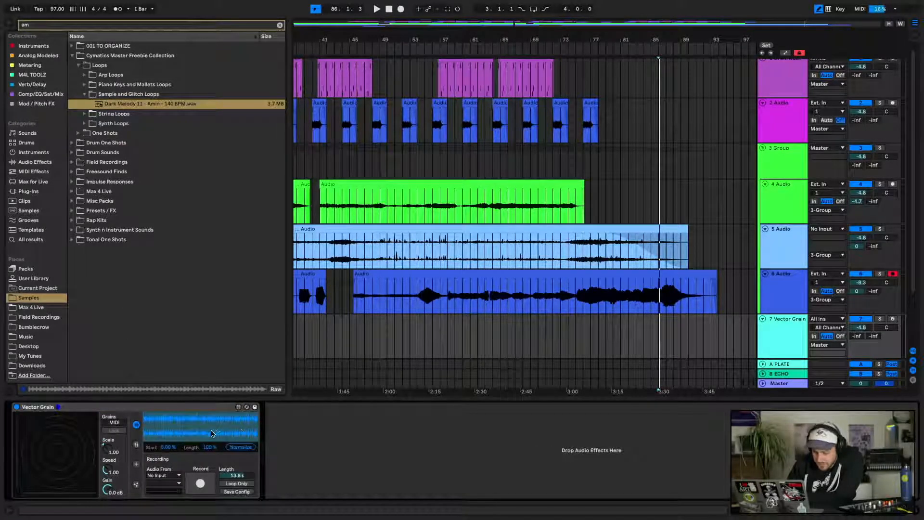
pyautogui.moveTo(210, 449); pyautogui.dragTo(210, 472)
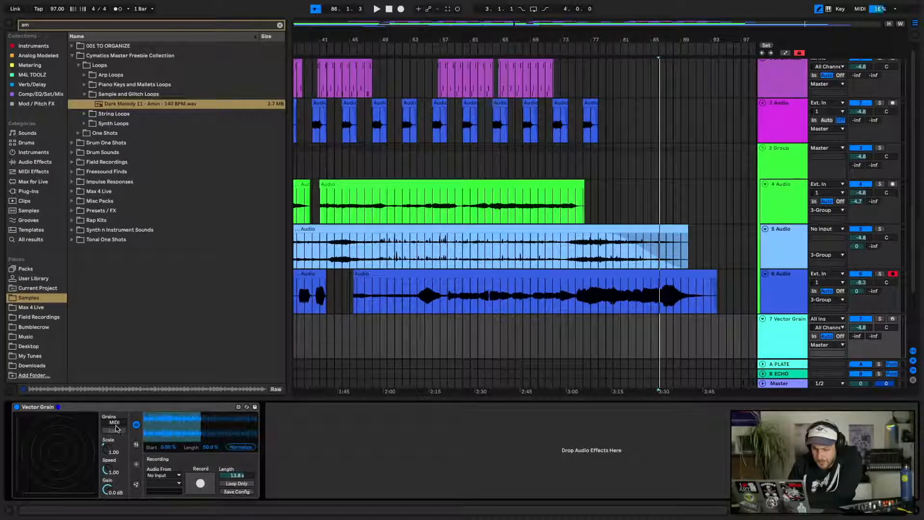
pyautogui.click(136, 444)
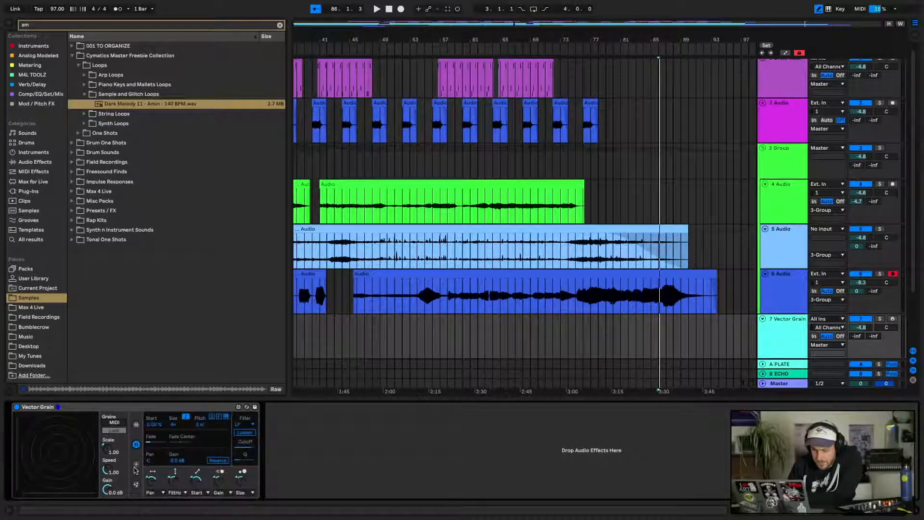
pyautogui.moveTo(151, 425); pyautogui.dragTo(152, 419)
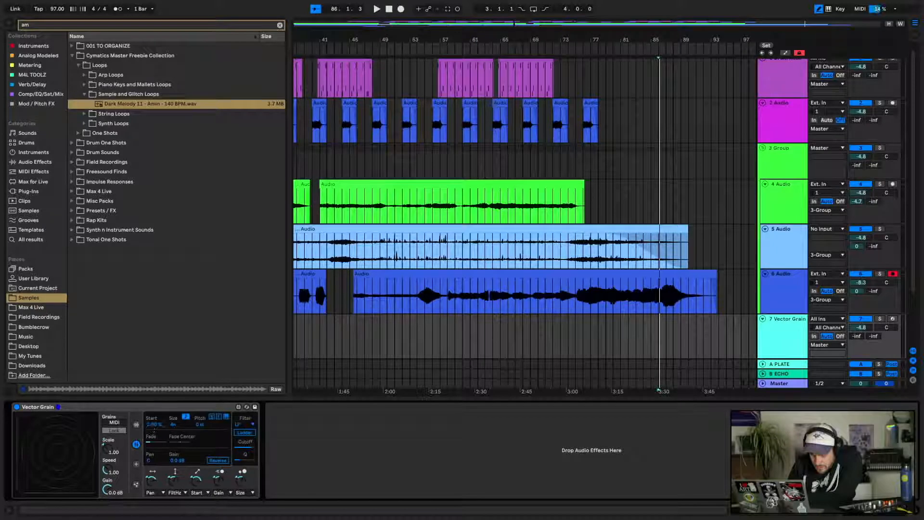
pyautogui.moveTo(119, 452); pyautogui.dragTo(120, 448)
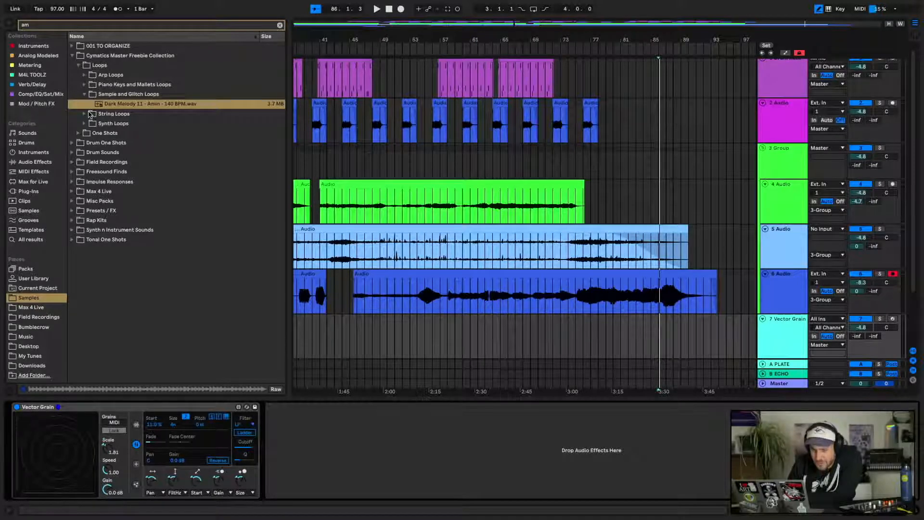
# Clear the browser search, list the audio effects and add a new audio track below 7 Vector Grain
pyautogui.click(280, 24)
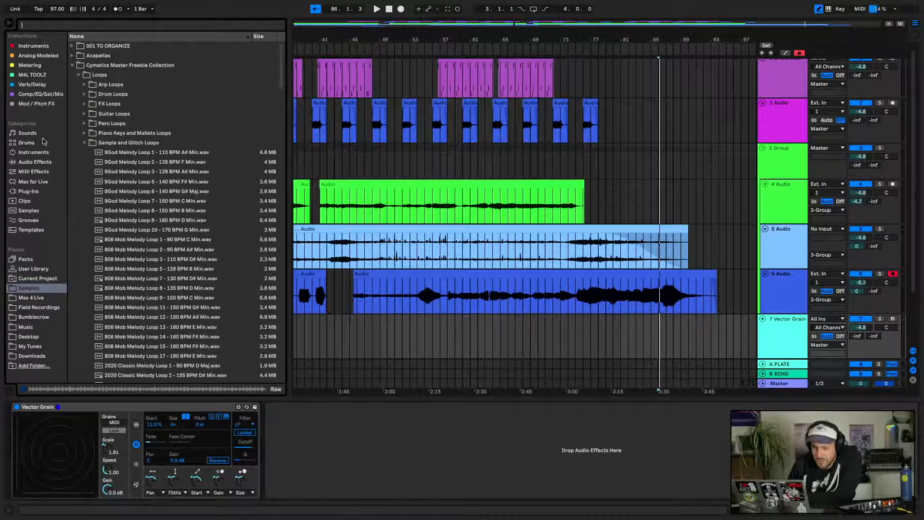
pyautogui.click(38, 162)
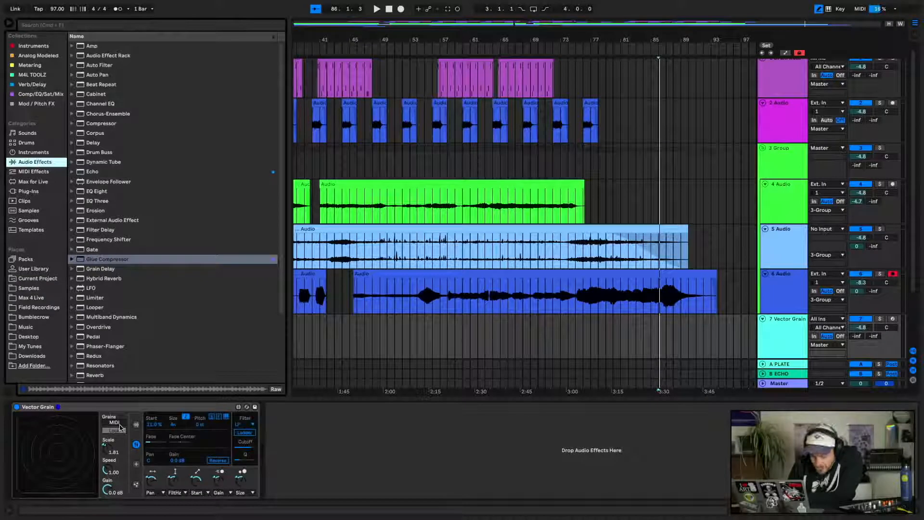
pyautogui.click(120, 429)
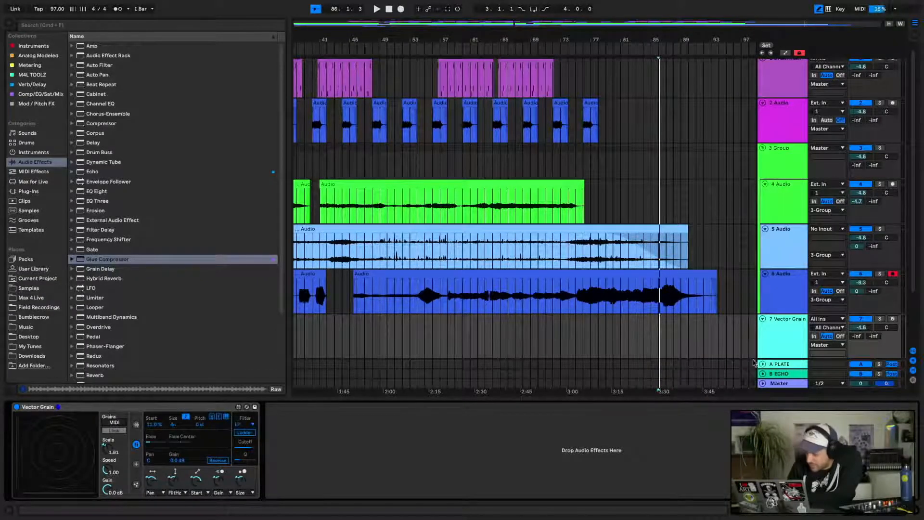
pyautogui.press('super+t')
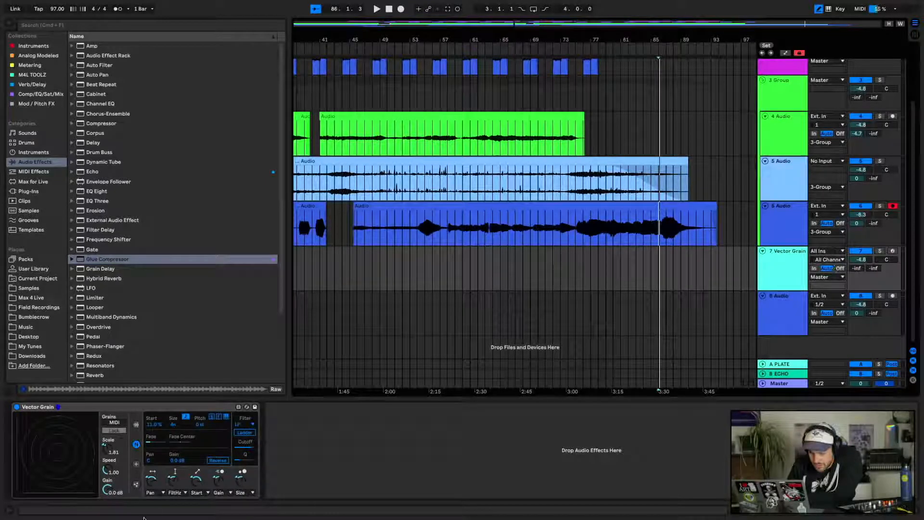
# Set Vector Grain's filter type to LP24, keeping the Ladder model
pyautogui.click(250, 434)
pyautogui.click(250, 434)
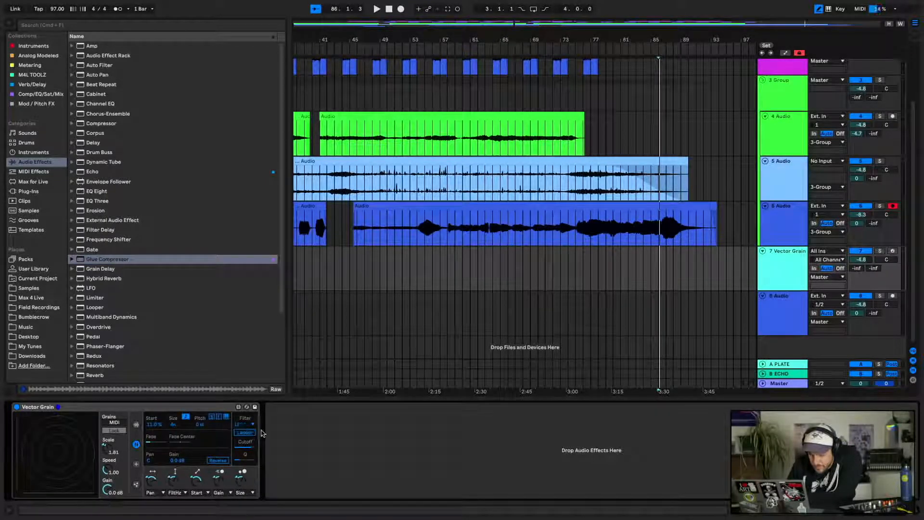
pyautogui.click(251, 426)
pyautogui.click(245, 431)
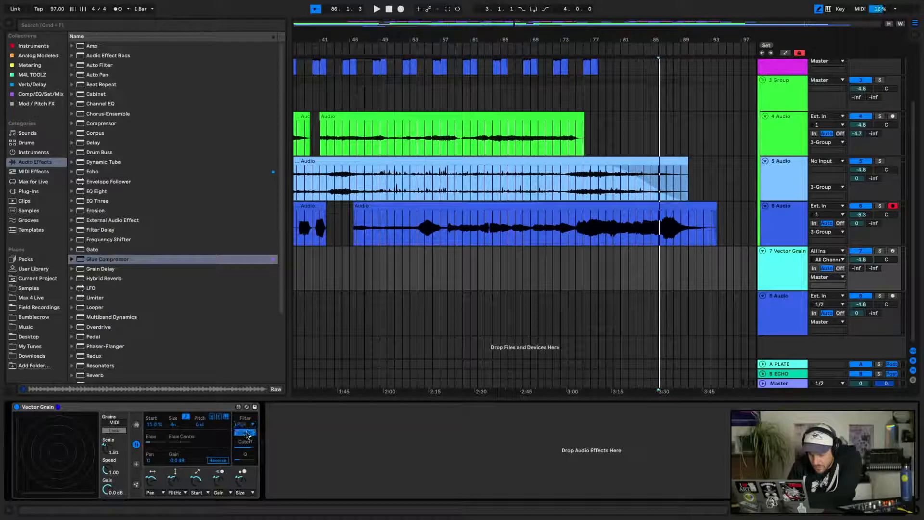
# Enable Vector Grain's emitter and draw a spawn area covering most of the particle field
pyautogui.click(136, 463)
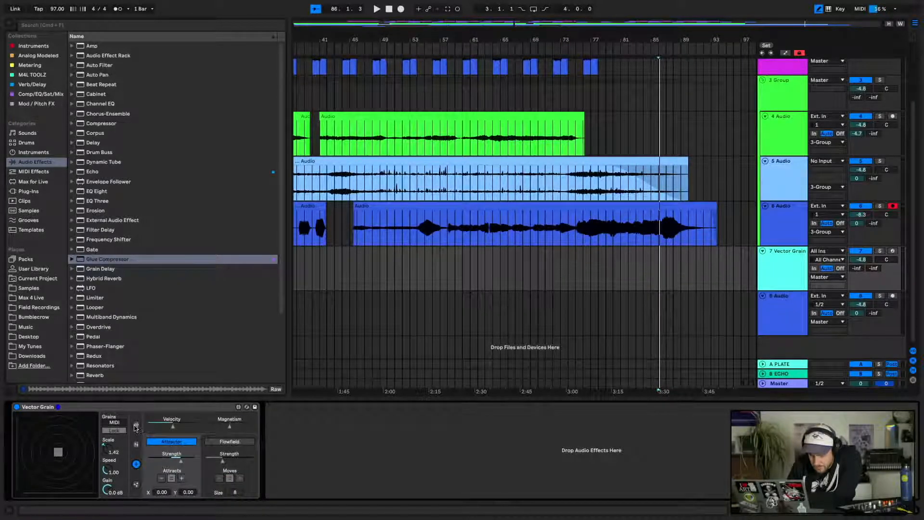
pyautogui.click(136, 425)
pyautogui.click(137, 484)
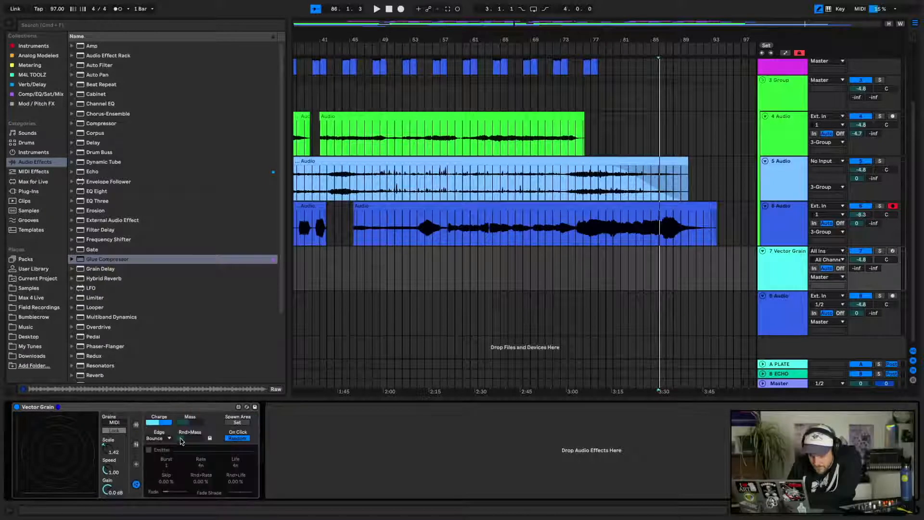
pyautogui.click(149, 449)
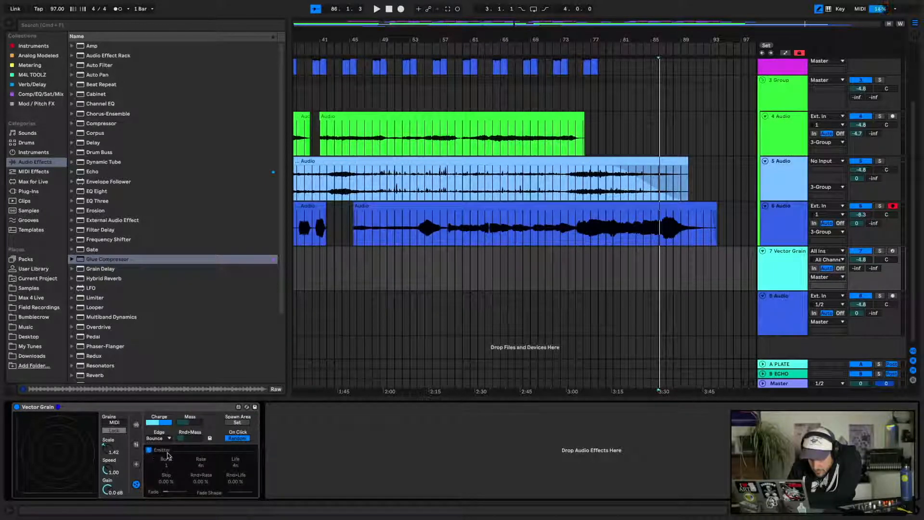
pyautogui.click(243, 424)
pyautogui.moveTo(50, 431); pyautogui.dragTo(59, 464)
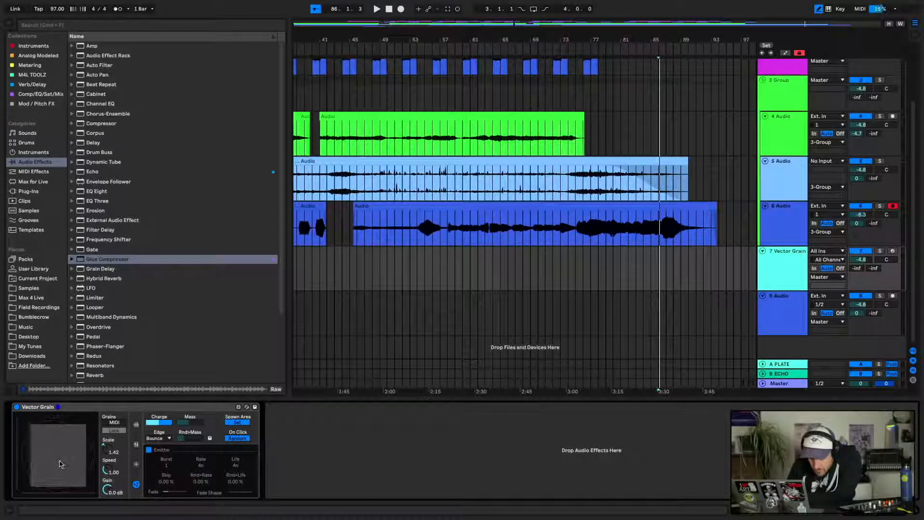
# Arm the 7 Vector Grain track, reset the grain start to 0.00% and set the grain pitch to +12 st
pyautogui.click(136, 444)
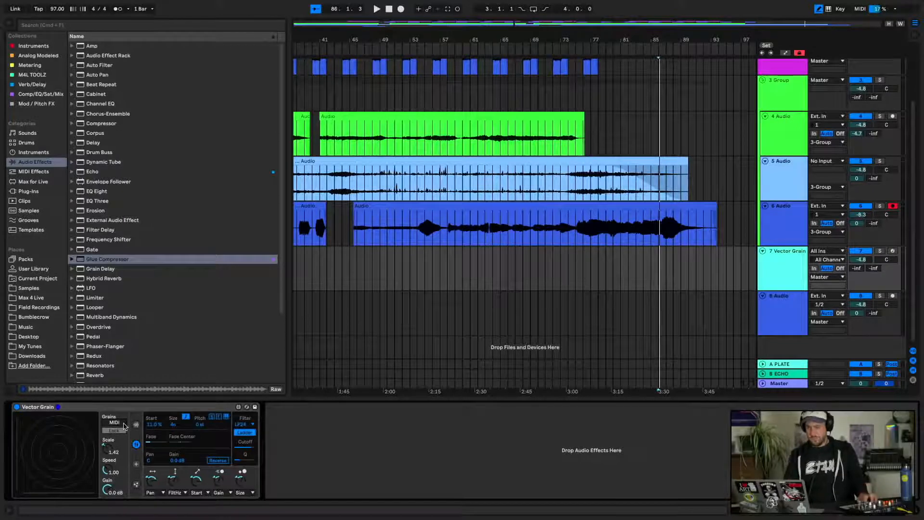
pyautogui.click(893, 251)
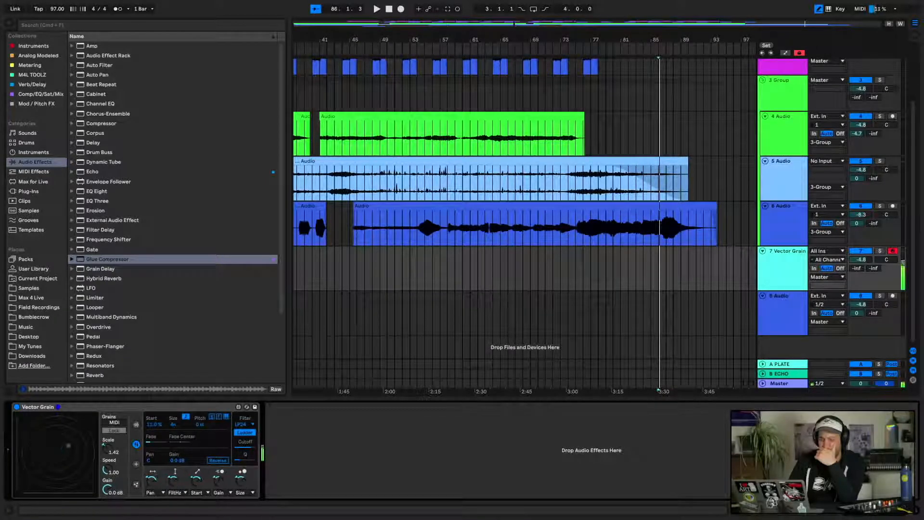
pyautogui.doubleClick(156, 424)
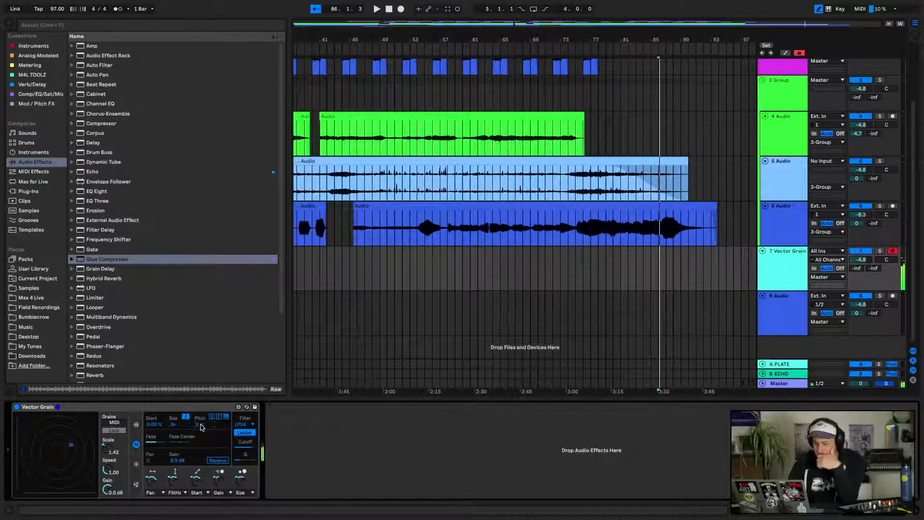
pyautogui.write('12')
pyautogui.press('Return')
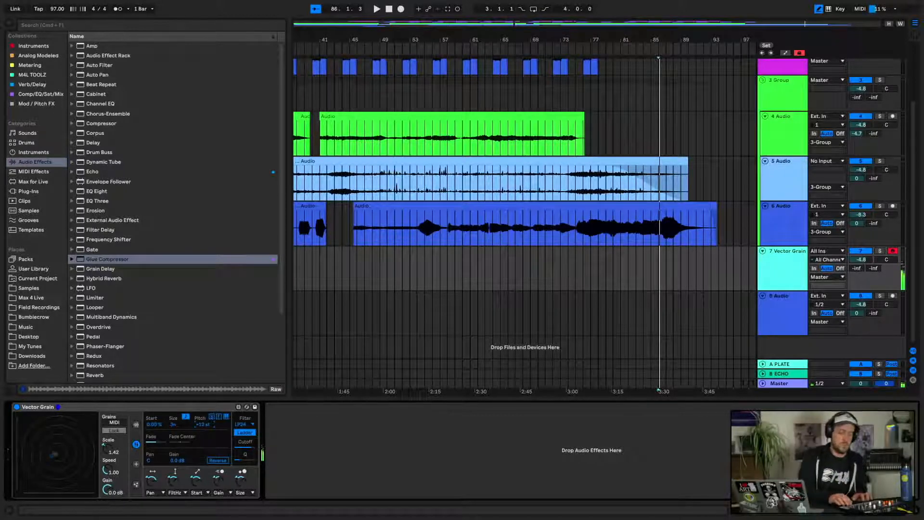
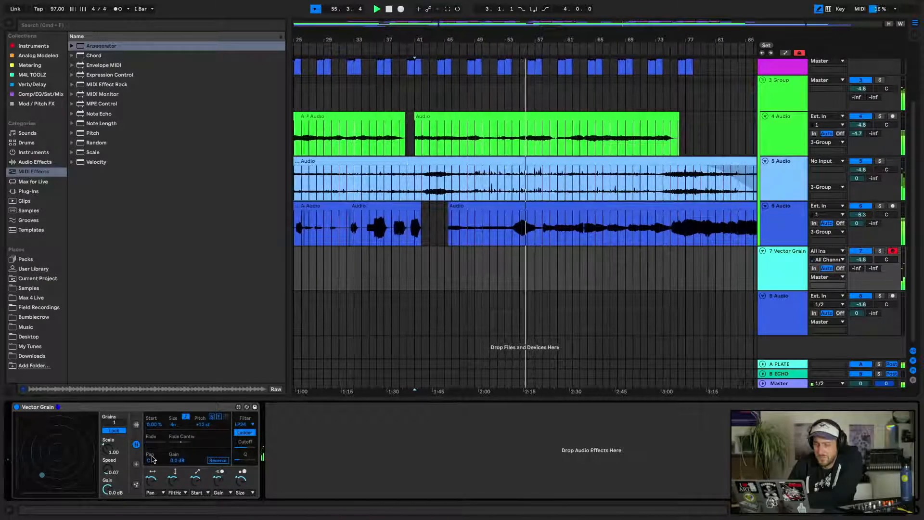
# Restart playback of the arrangement and solo the 7 Vector Grain track
pyautogui.press('space')
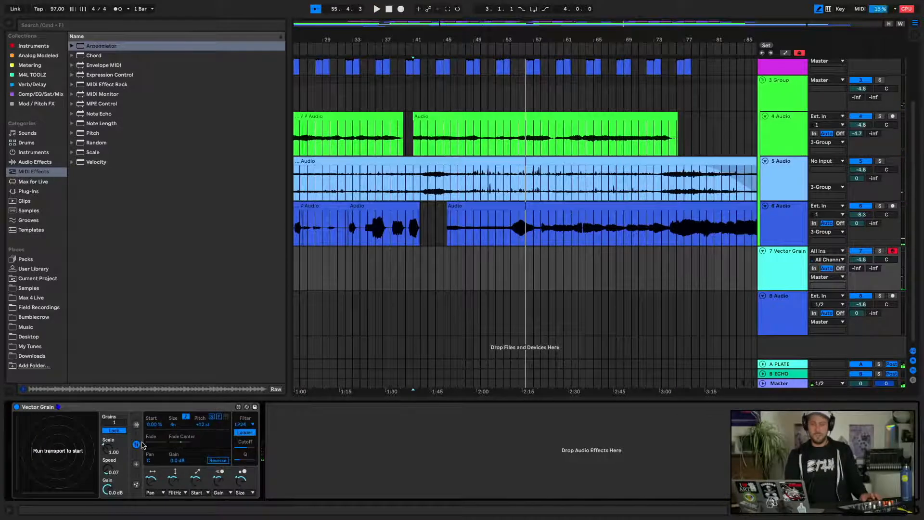
pyautogui.press('space')
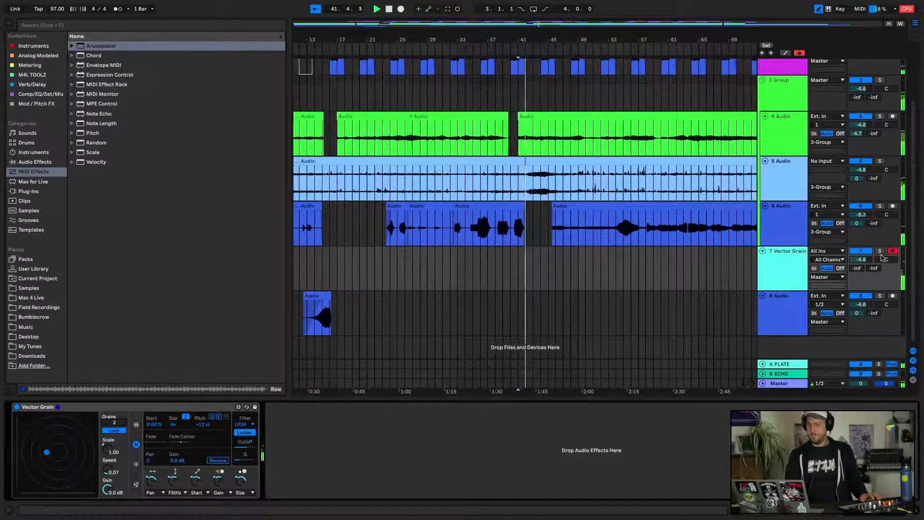
pyautogui.click(881, 251)
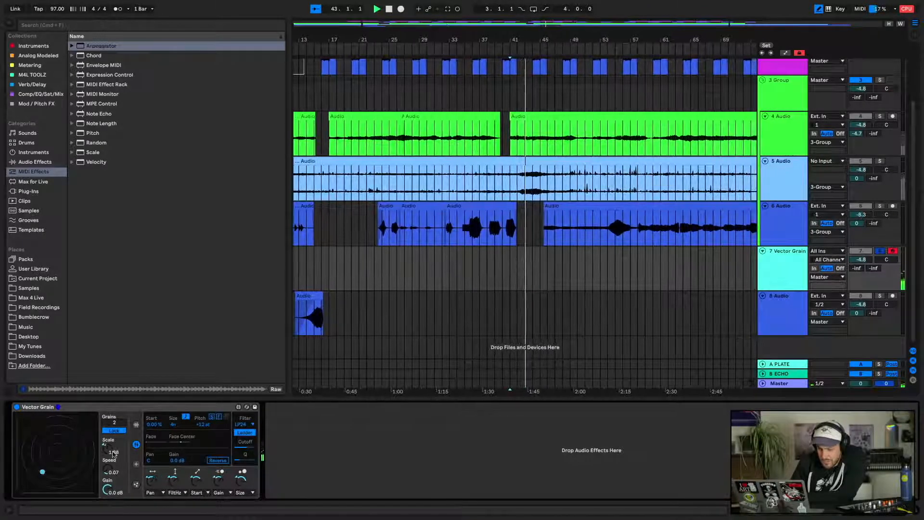
# Set Vector Grain's attractor to attract + particles and move it to X 0.18, Y -0.30
pyautogui.click(137, 464)
pyautogui.click(172, 442)
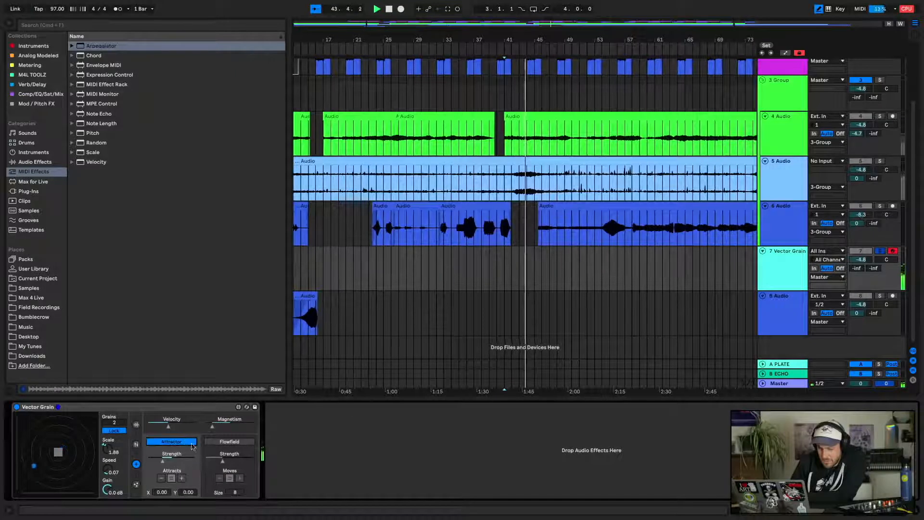
pyautogui.click(161, 479)
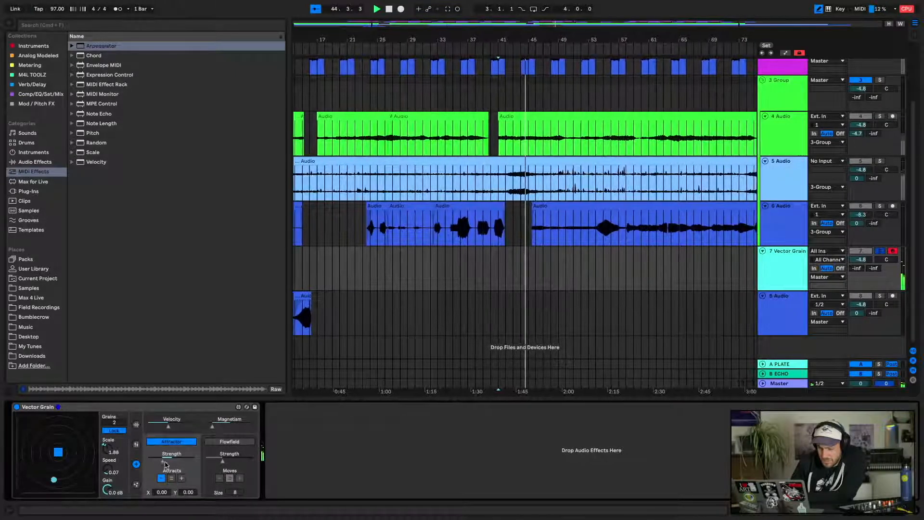
pyautogui.click(181, 478)
pyautogui.moveTo(168, 496); pyautogui.dragTo(173, 494)
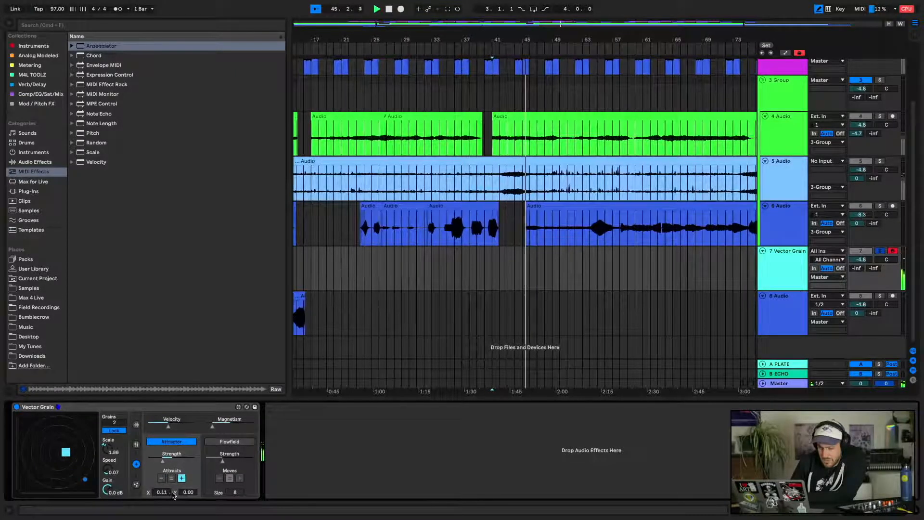
pyautogui.moveTo(66, 441); pyautogui.dragTo(66, 465)
# Turn off Vector Grain's grain lock and lower the device's gain to -6.9 dB
pyautogui.click(115, 431)
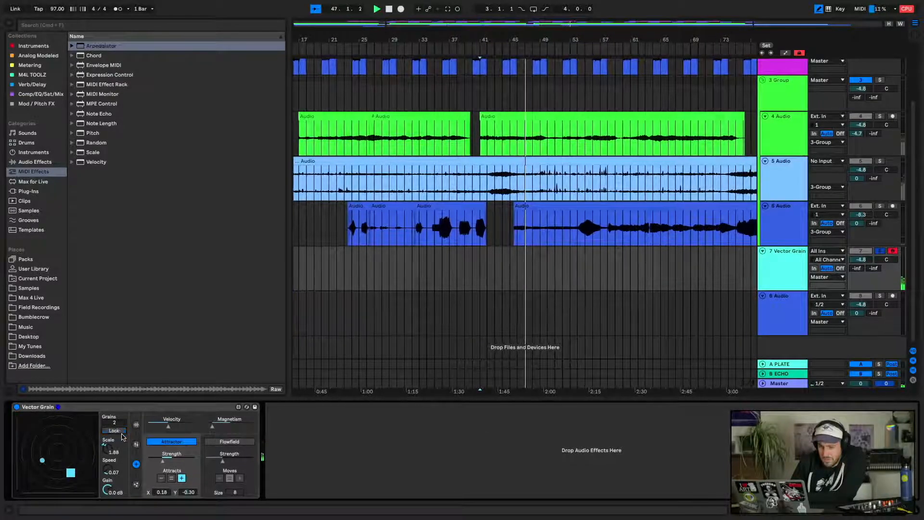
pyautogui.click(136, 426)
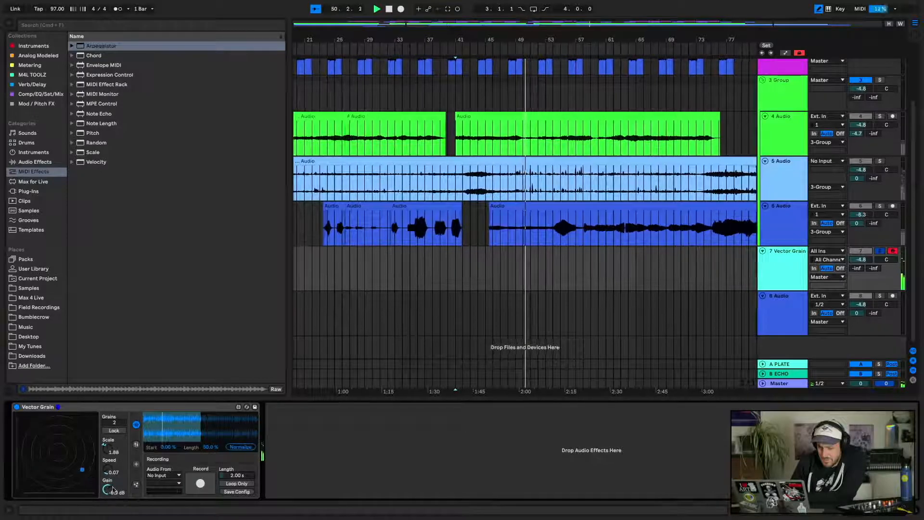
pyautogui.click(136, 484)
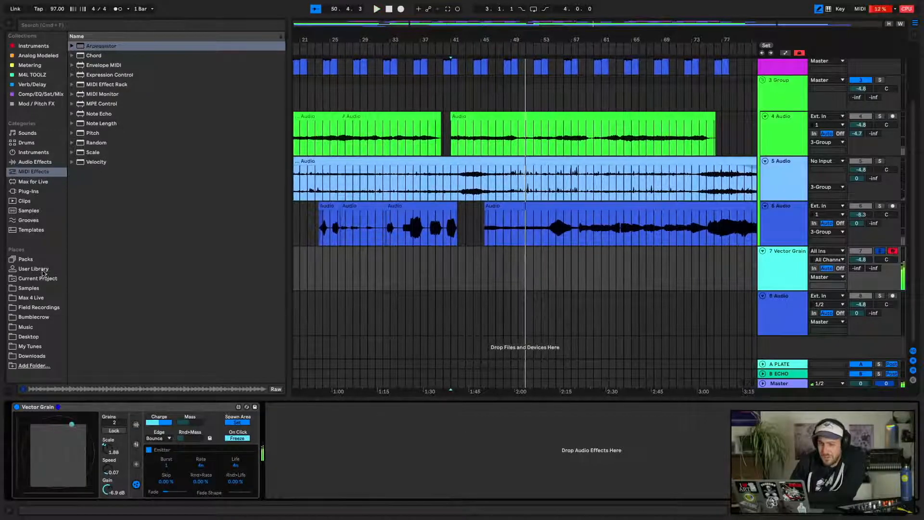
# Open the Samples place in the browser and search it for "am"
pyautogui.click(29, 191)
pyautogui.click(29, 210)
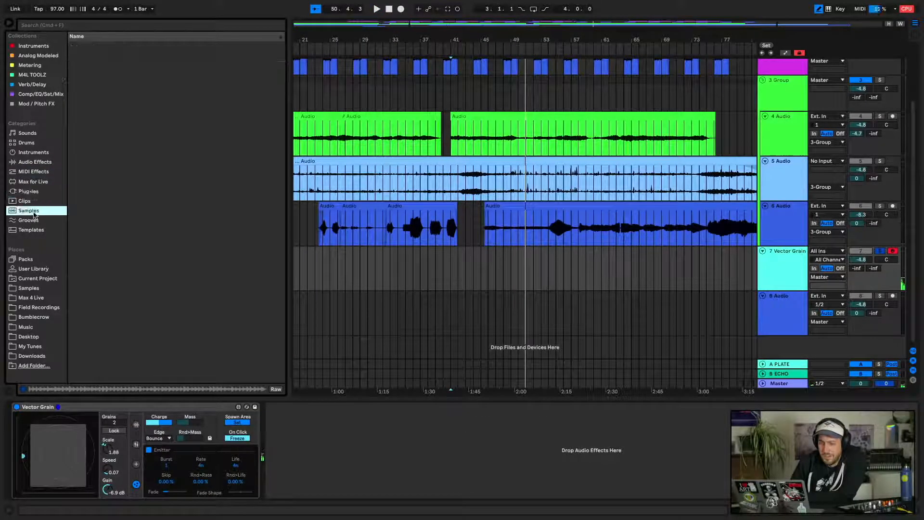
pyautogui.click(29, 288)
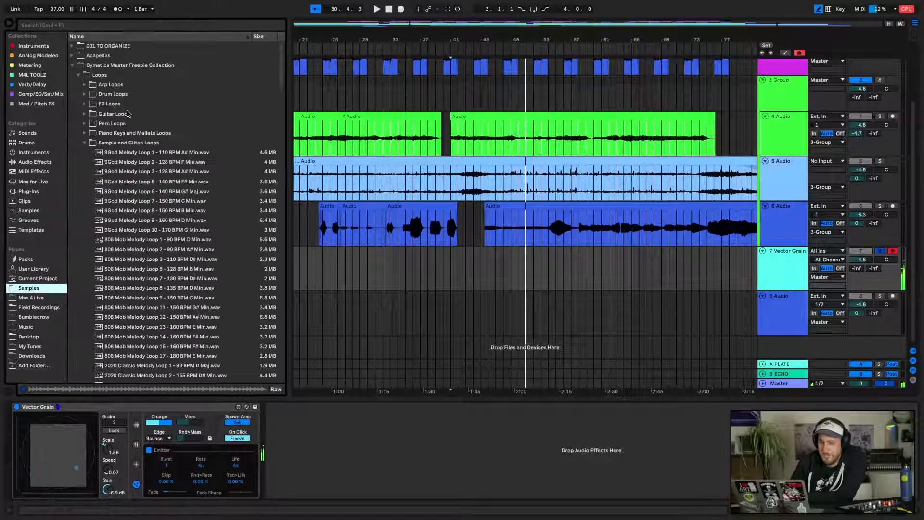
pyautogui.click(106, 24)
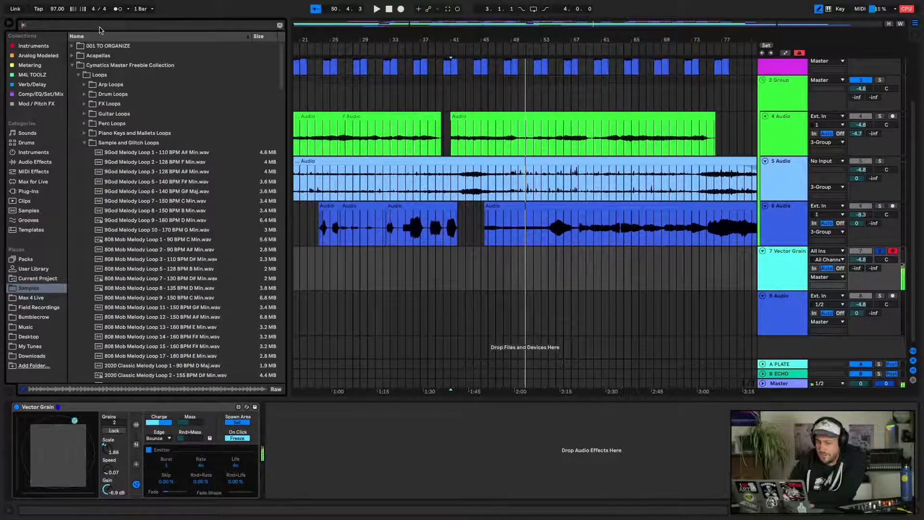
pyautogui.write('ami')
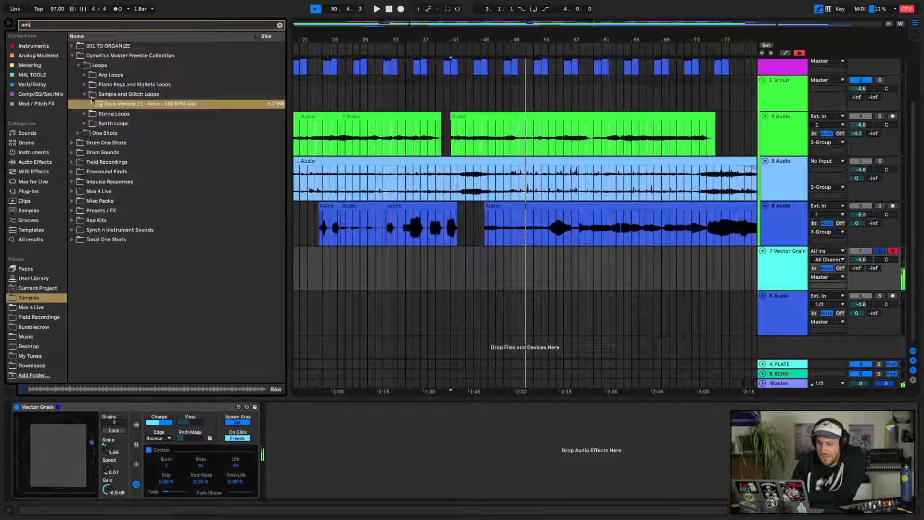
# Preview loops in the piano and Arp Loops folders, and load Arp Loop 11 - 140 Amin.wav into Vector Grain
pyautogui.click(85, 94)
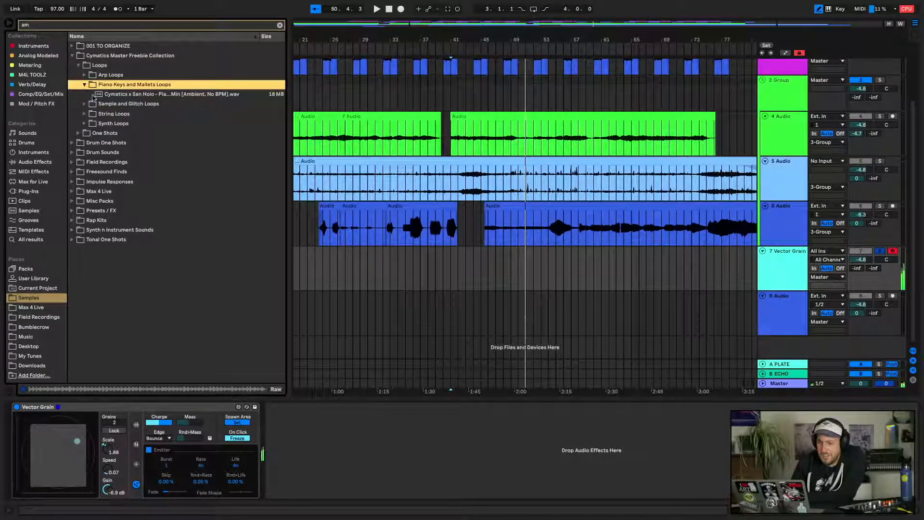
pyautogui.click(85, 84)
pyautogui.click(107, 95)
pyautogui.click(85, 75)
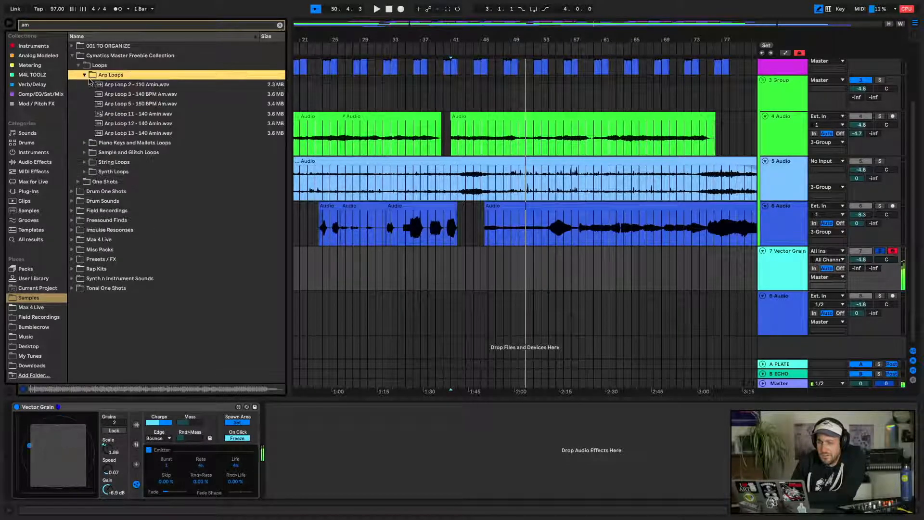
pyautogui.click(104, 86)
pyautogui.click(106, 113)
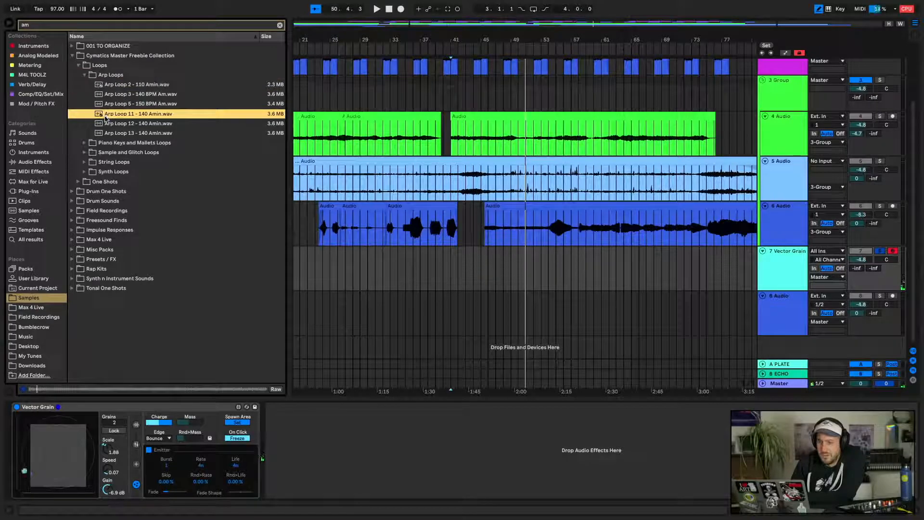
pyautogui.moveTo(118, 114); pyautogui.dragTo(81, 455)
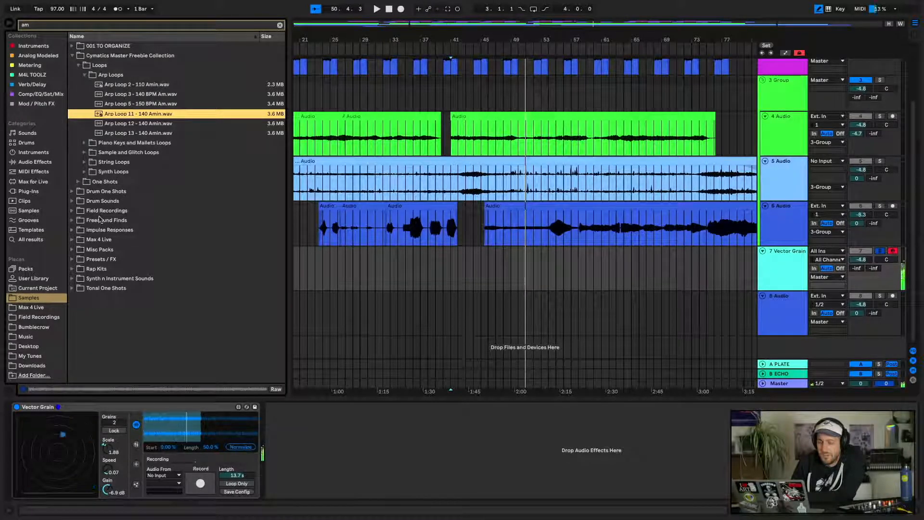
# Clear the sample search and browse the packs and saved effect collections for a device to add after Vector Grain
pyautogui.click(280, 25)
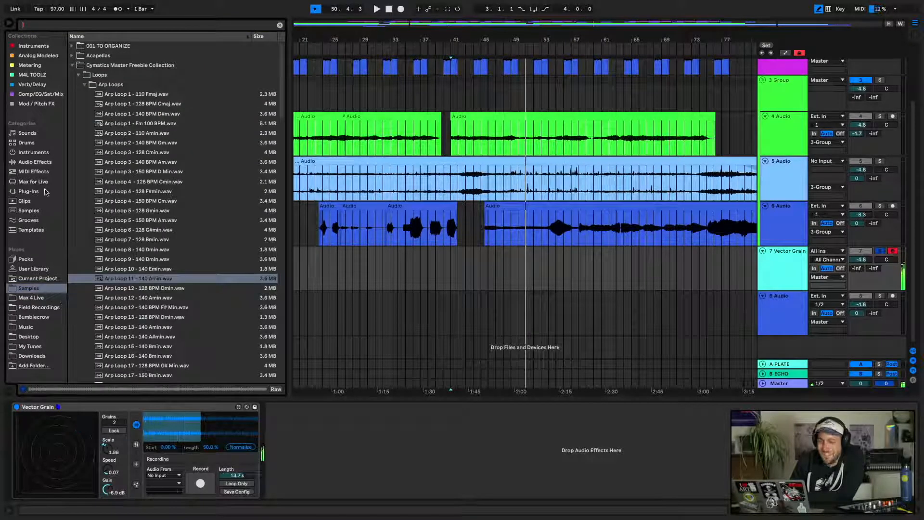
pyautogui.click(29, 201)
pyautogui.click(29, 259)
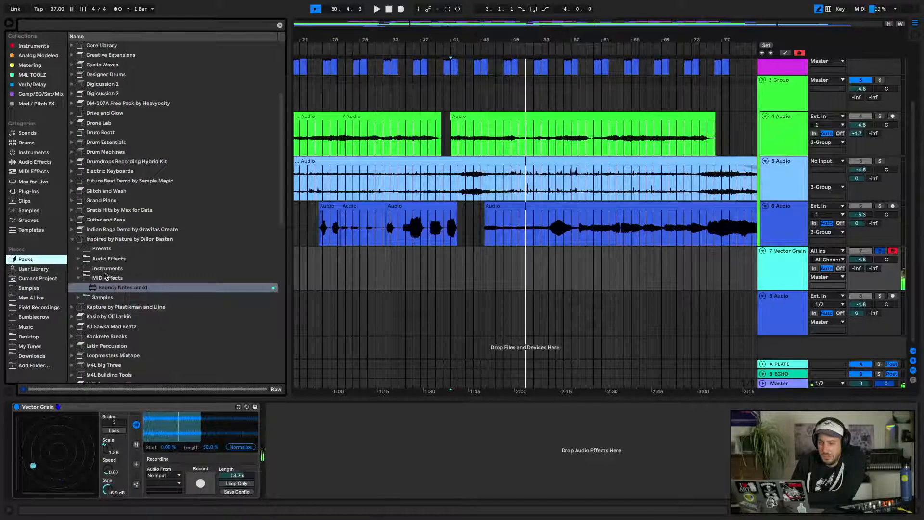
pyautogui.click(79, 249)
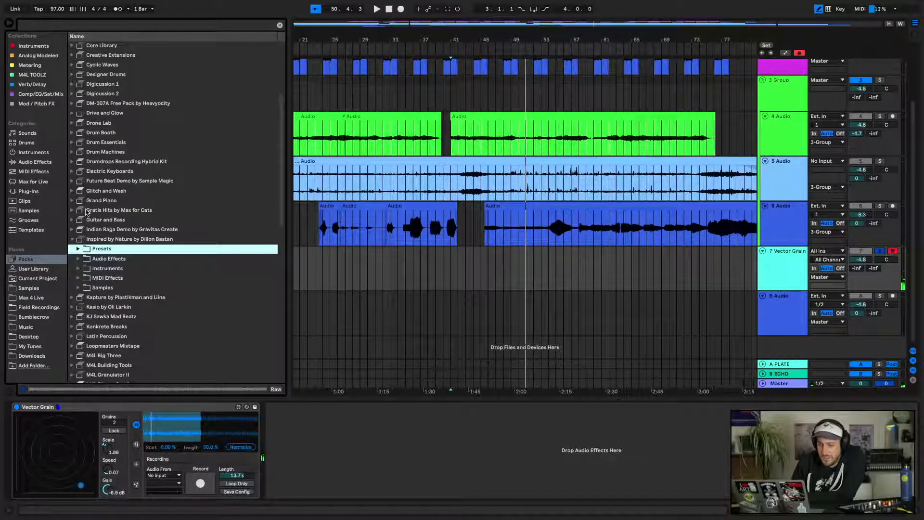
pyautogui.click(29, 163)
pyautogui.click(30, 152)
pyautogui.click(42, 85)
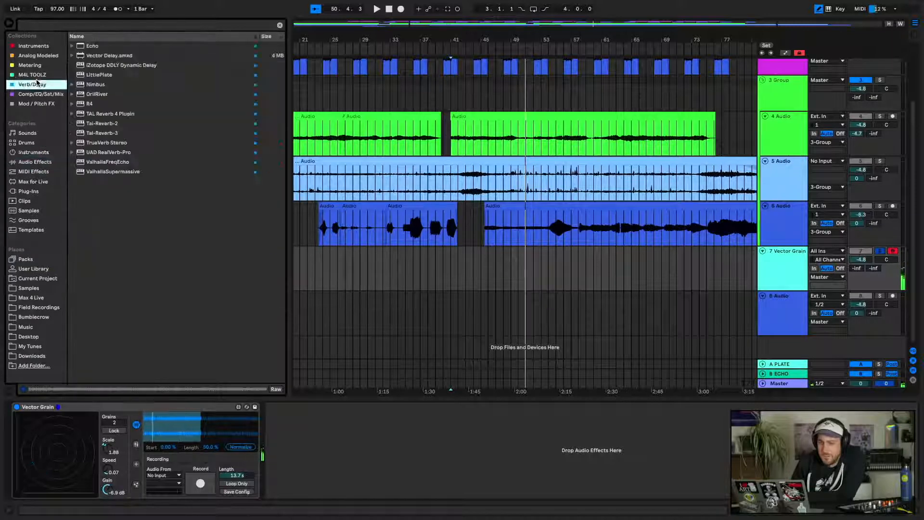
pyautogui.click(39, 66)
# Find Spectral Time among the audio effects and add it after Vector Grain
pyautogui.click(41, 166)
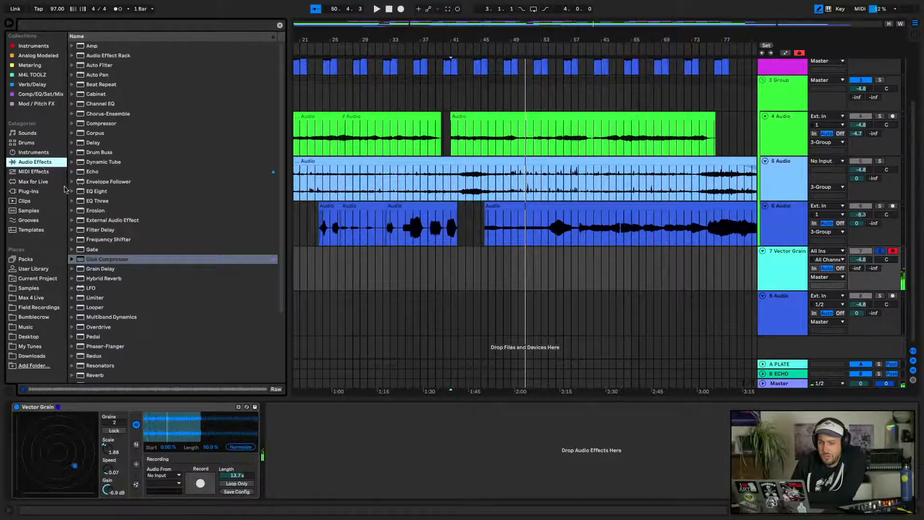
pyautogui.scroll(-5, 120, 285)
pyautogui.moveTo(114, 320); pyautogui.dragTo(178, 312)
pyautogui.moveTo(84, 330); pyautogui.dragTo(359, 453)
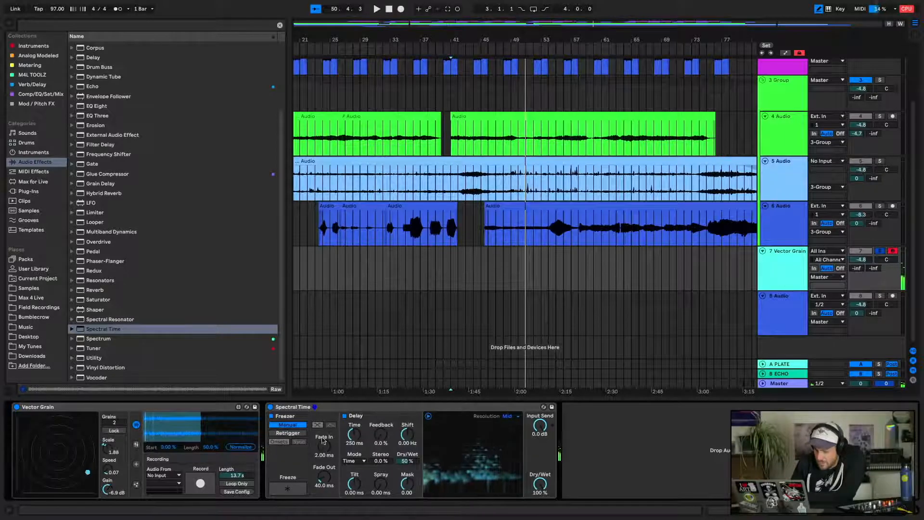
# In Spectral Time's delay, keep the Time mode and set feedback to 44%, shift to 2.54 Hz and spray to 79.0 ms
pyautogui.click(354, 461)
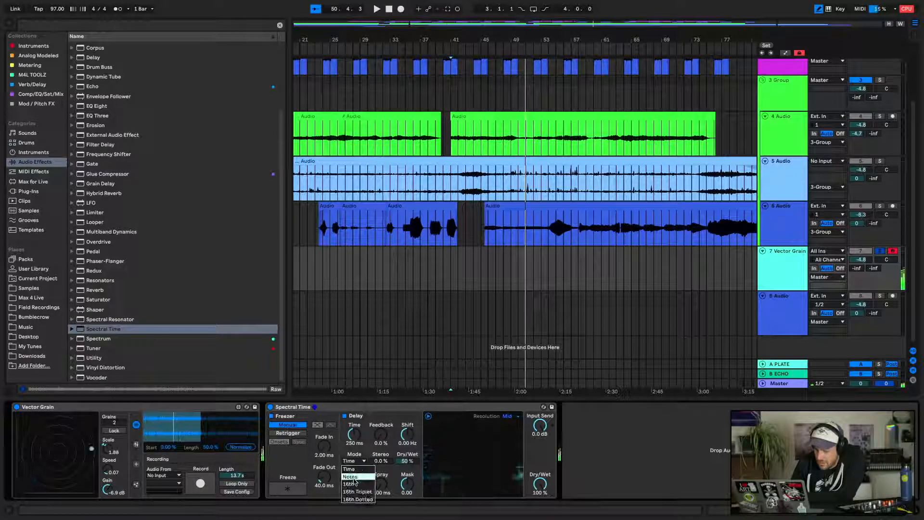
pyautogui.click(353, 469)
pyautogui.moveTo(381, 435); pyautogui.dragTo(407, 426)
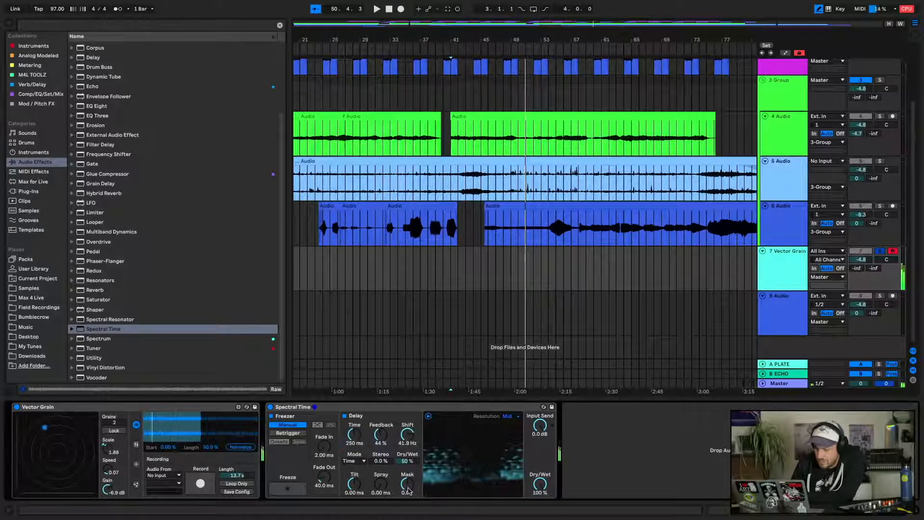
pyautogui.moveTo(407, 435); pyautogui.dragTo(407, 440)
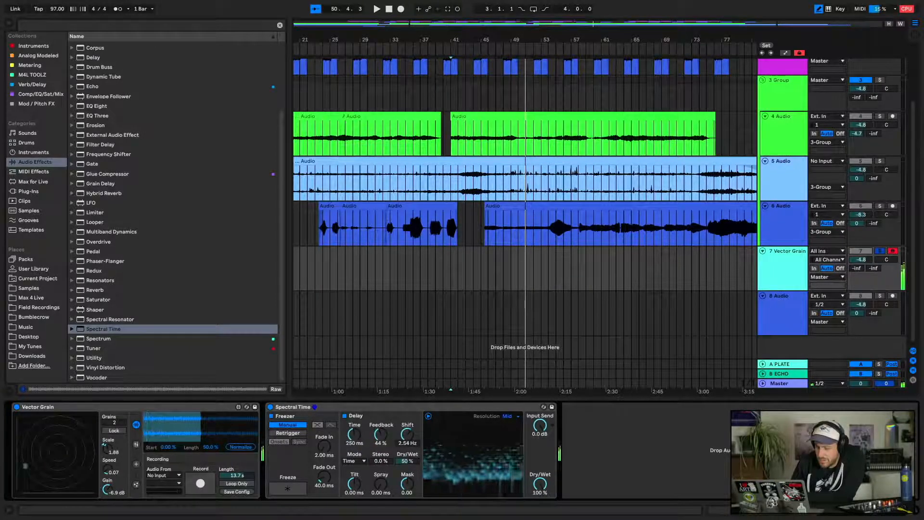
pyautogui.moveTo(381, 491); pyautogui.dragTo(381, 489)
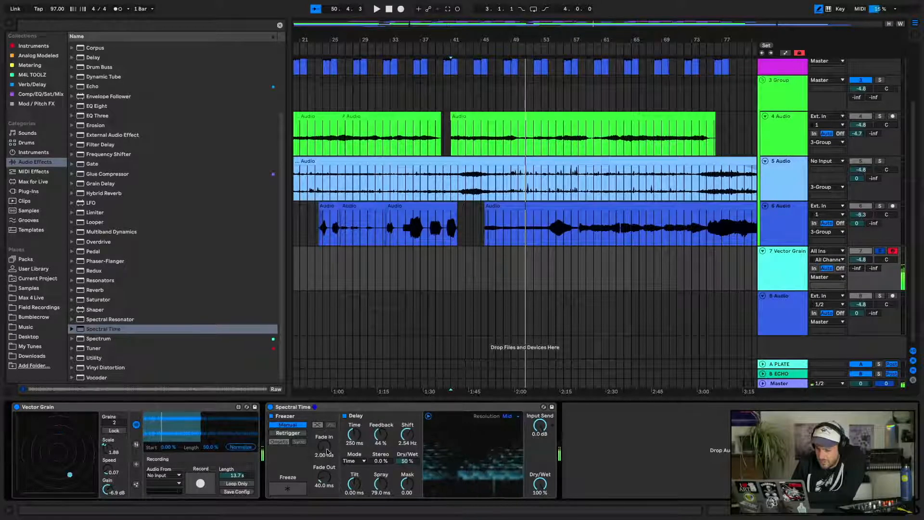
# Start playback and add an LFO and an Envelope Follower after Spectral Time
pyautogui.press('space')
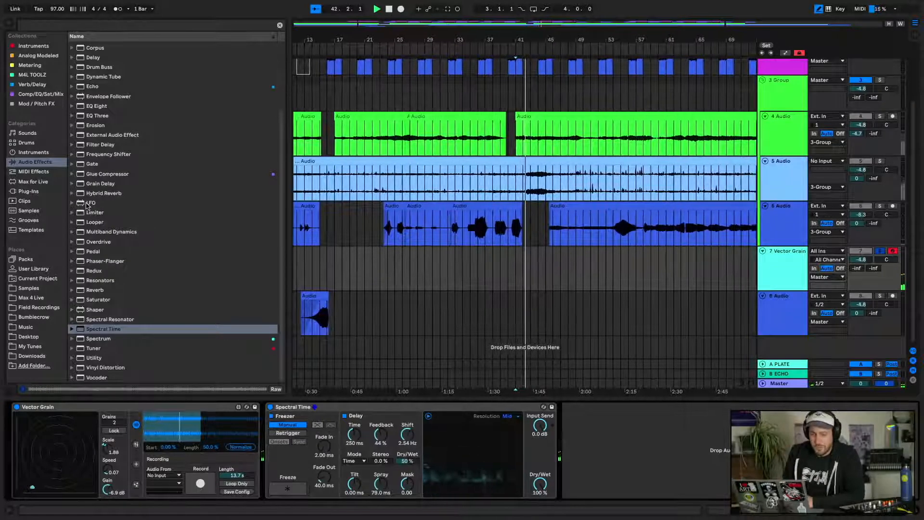
pyautogui.moveTo(91, 203); pyautogui.dragTo(133, 226)
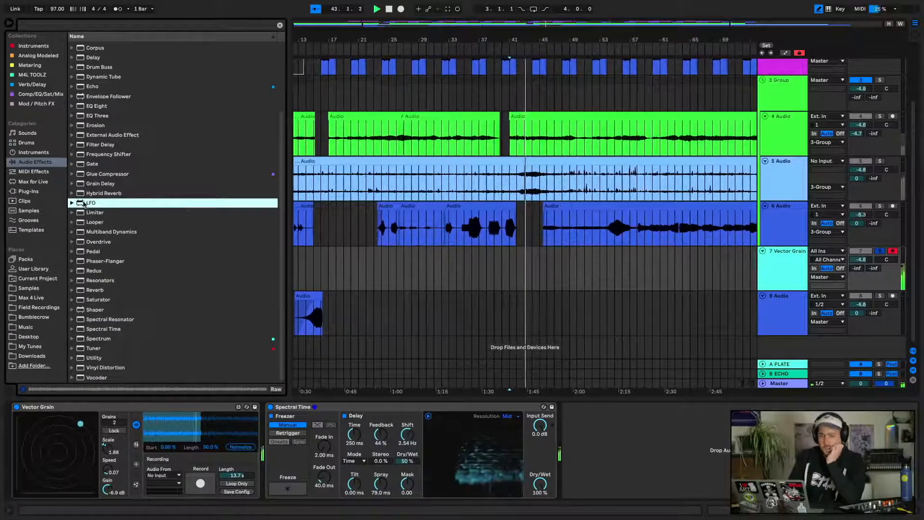
pyautogui.press('Return')
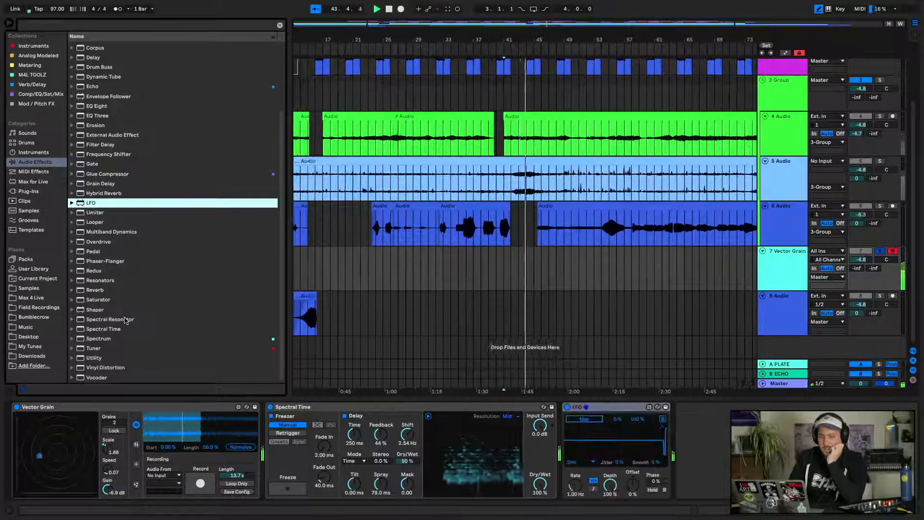
pyautogui.scroll(3, 126, 305)
pyautogui.click(118, 191)
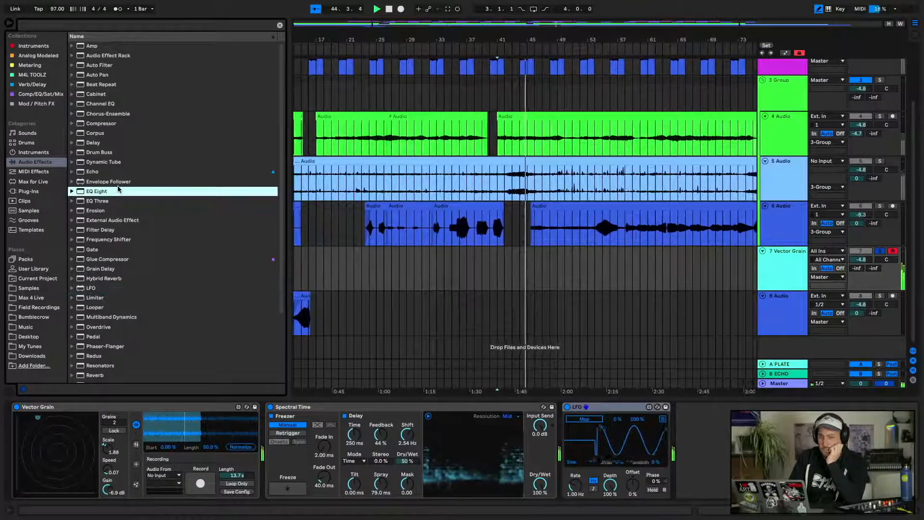
pyautogui.click(119, 183)
pyautogui.press('Return')
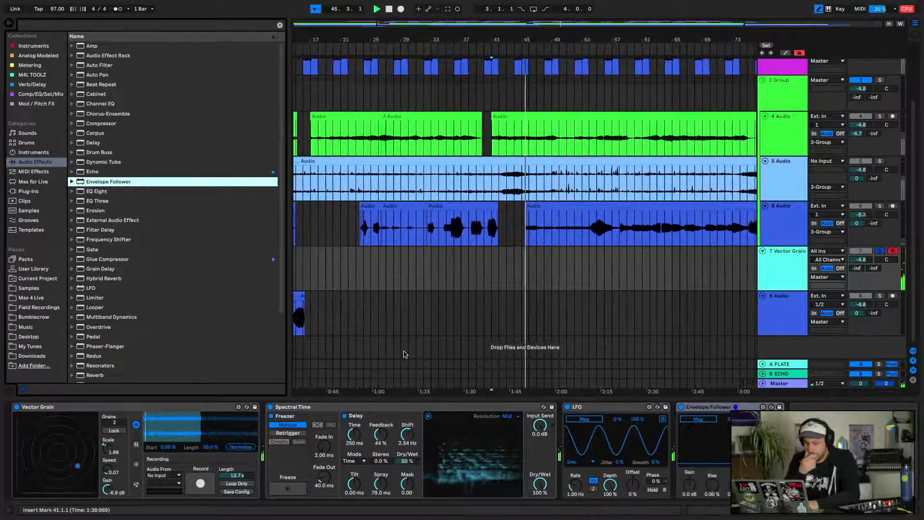
# Map the Envelope Follower to Vector Grain's Speed and set its gain to 13 dB, rise to 9.45% and fall to 11.8%
pyautogui.click(698, 419)
pyautogui.click(107, 471)
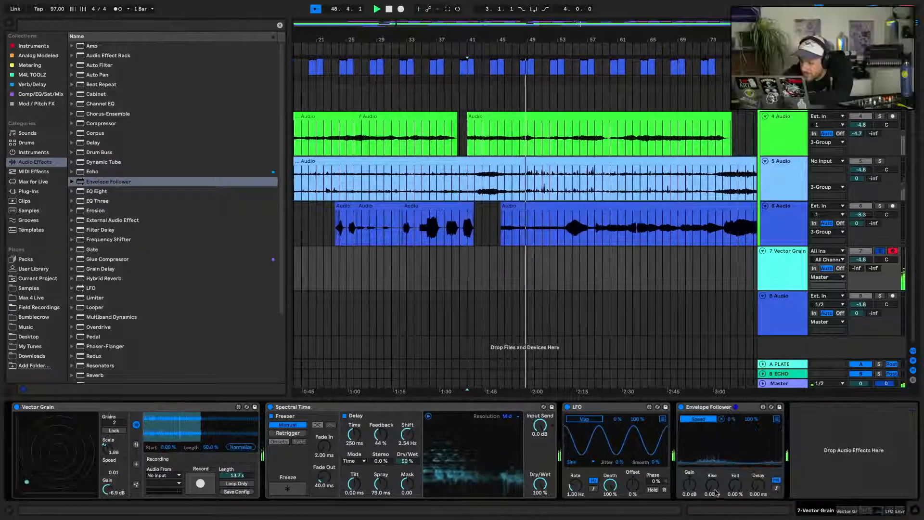
pyautogui.moveTo(691, 485); pyautogui.dragTo(691, 469)
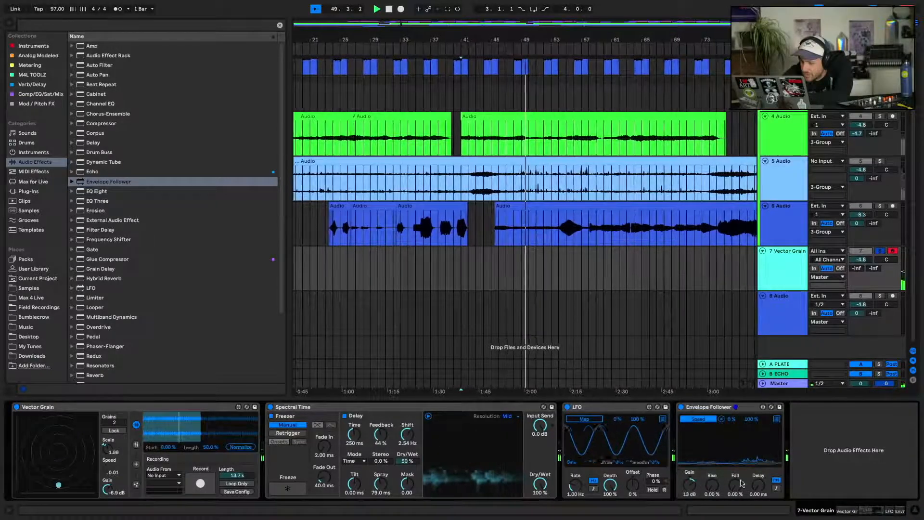
pyautogui.moveTo(757, 486); pyautogui.dragTo(739, 494)
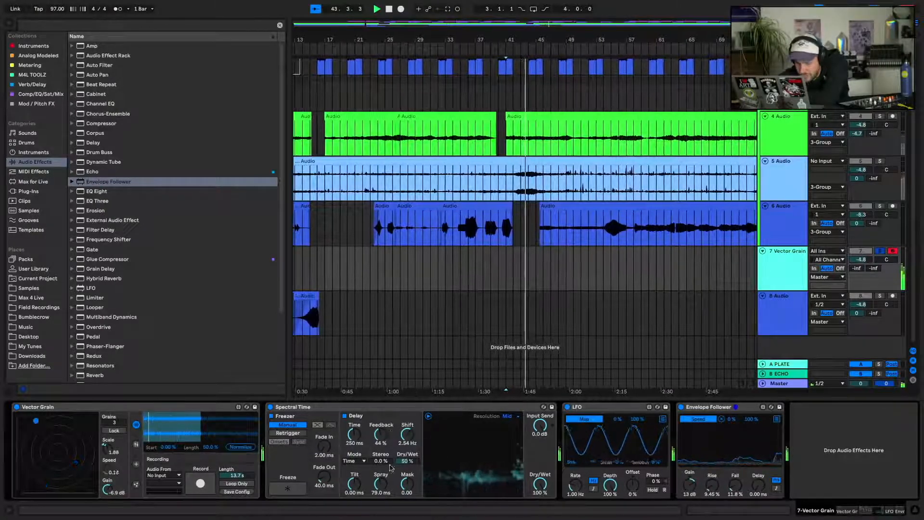
# Map the LFO to Spectral Time's delay feedback with an 8% maximum, and set the LFO rate to 0.28 Hz
pyautogui.click(379, 440)
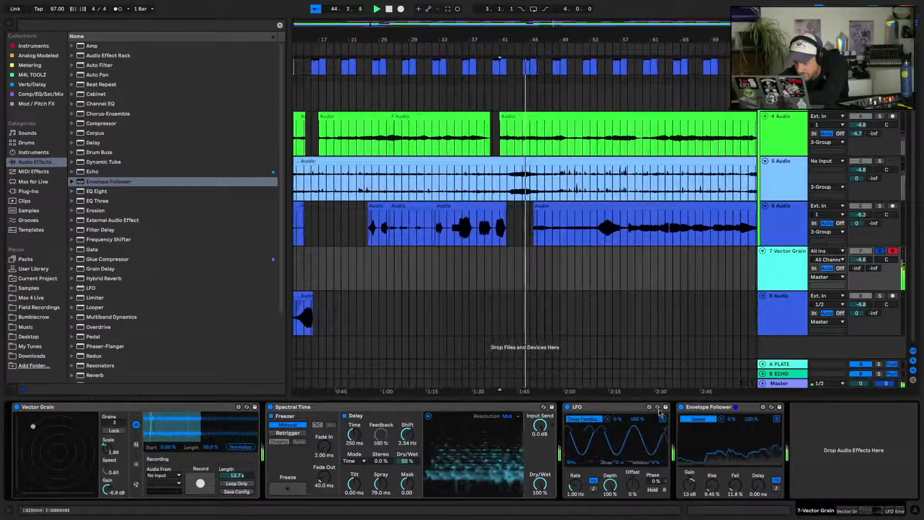
pyautogui.click(663, 419)
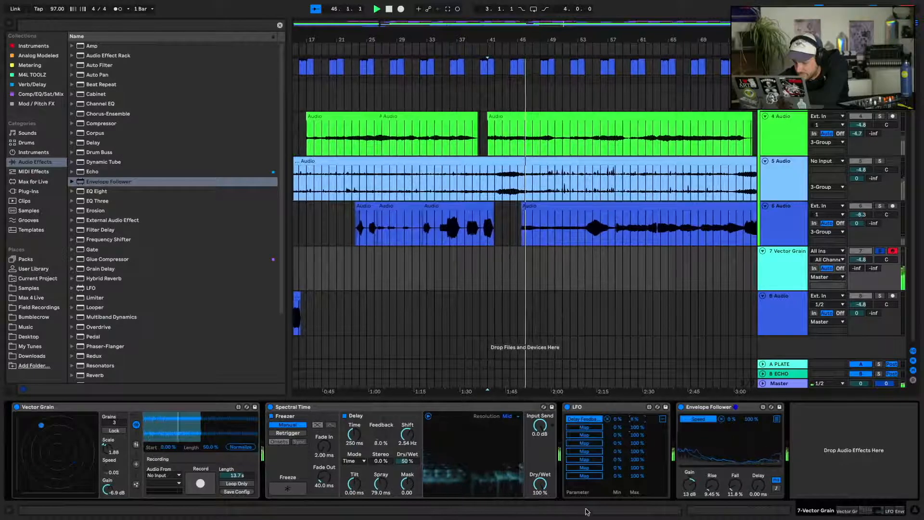
pyautogui.click(662, 419)
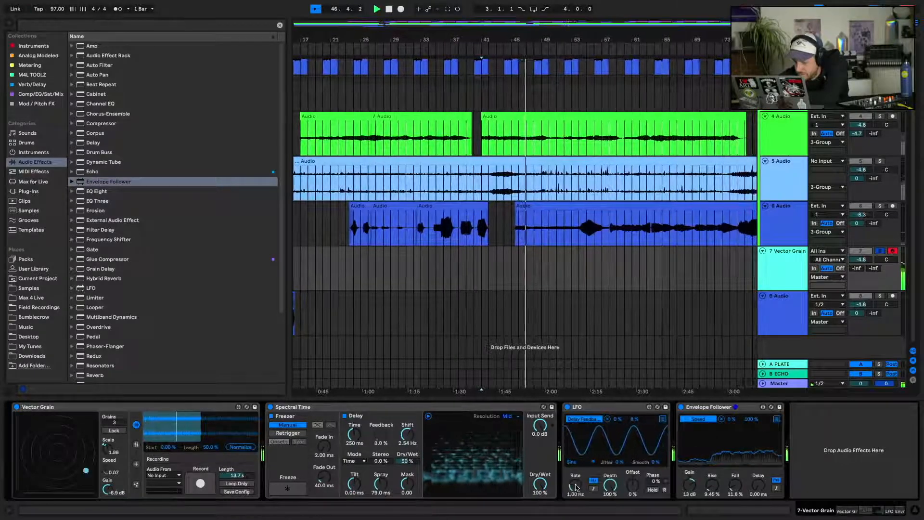
pyautogui.moveTo(576, 485); pyautogui.dragTo(576, 479)
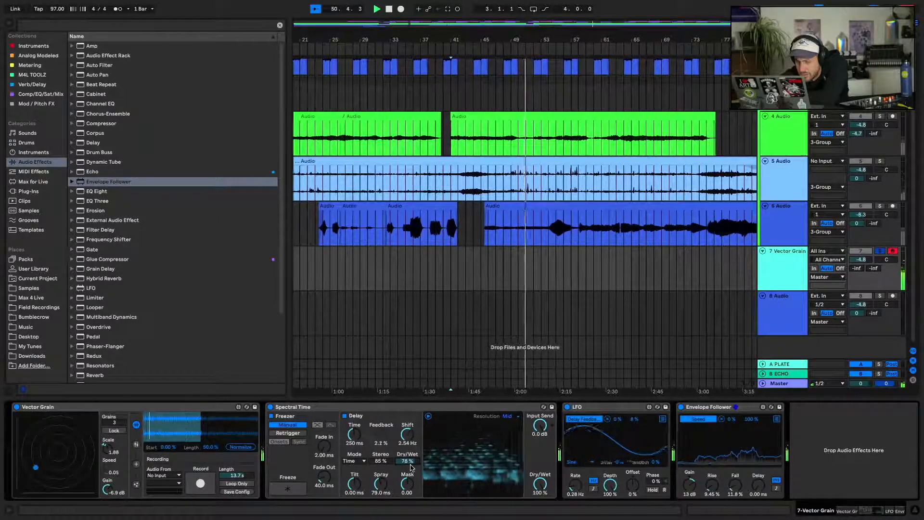
# Set Spectral Time's resolution to Ultra and toggle its spectrogram display off and back on
pyautogui.click(508, 416)
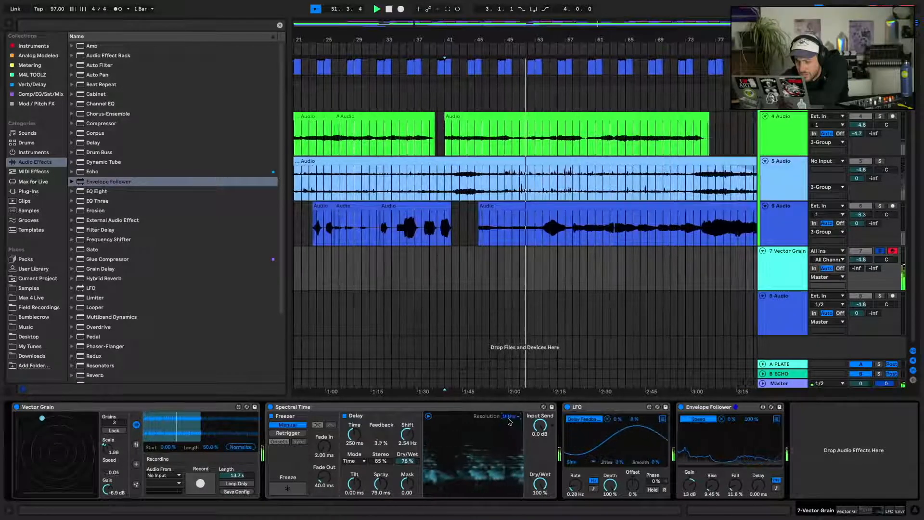
pyautogui.click(428, 416)
pyautogui.click(429, 416)
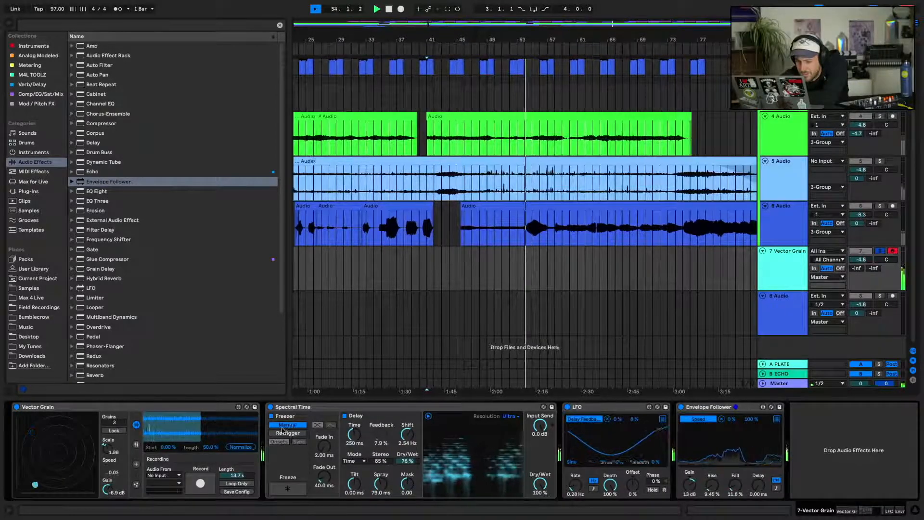
# Switch Spectral Time's freezer to Retrigger with a 216 ms fade in and 644 ms fade out, and set the delay time to 985 ms
pyautogui.click(287, 432)
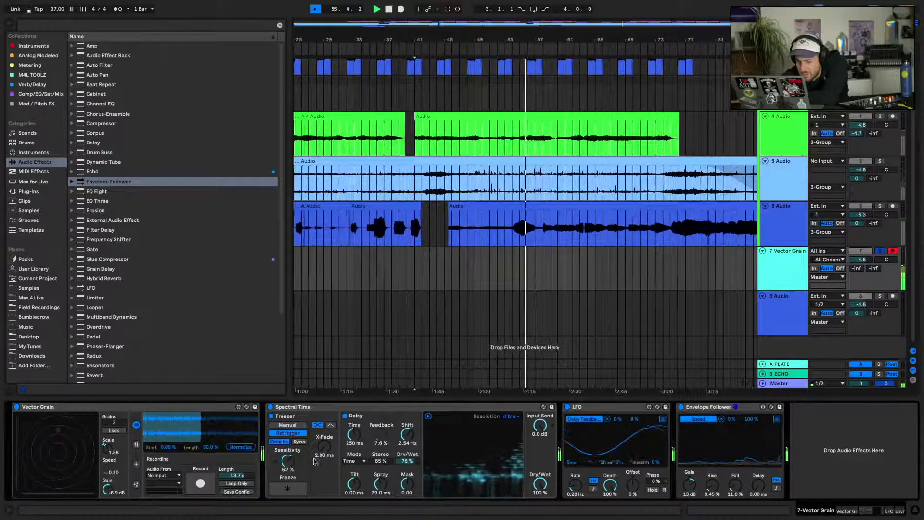
pyautogui.moveTo(324, 445); pyautogui.dragTo(324, 442)
pyautogui.click(332, 424)
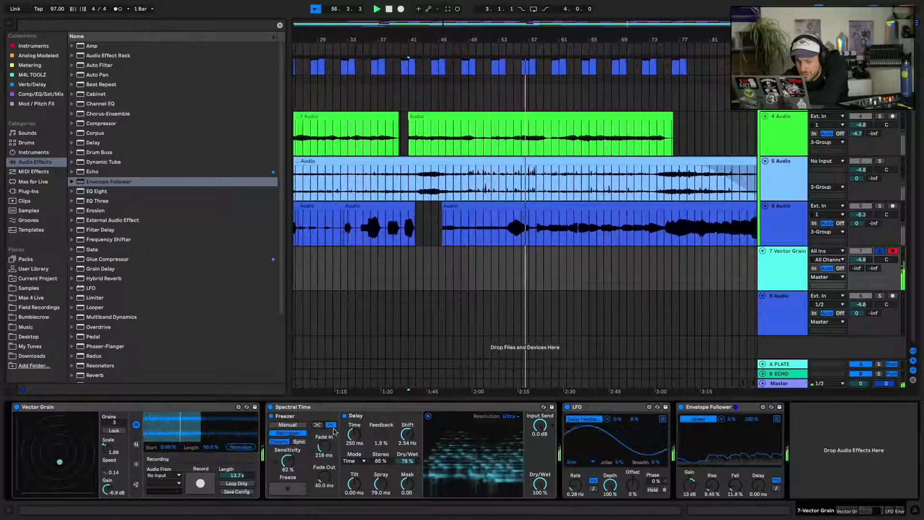
pyautogui.moveTo(329, 479); pyautogui.dragTo(328, 482)
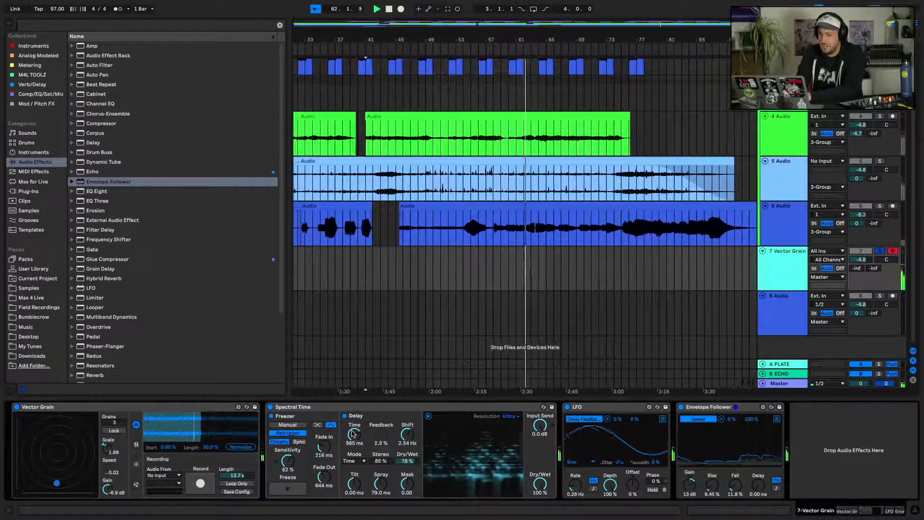
pyautogui.click(356, 460)
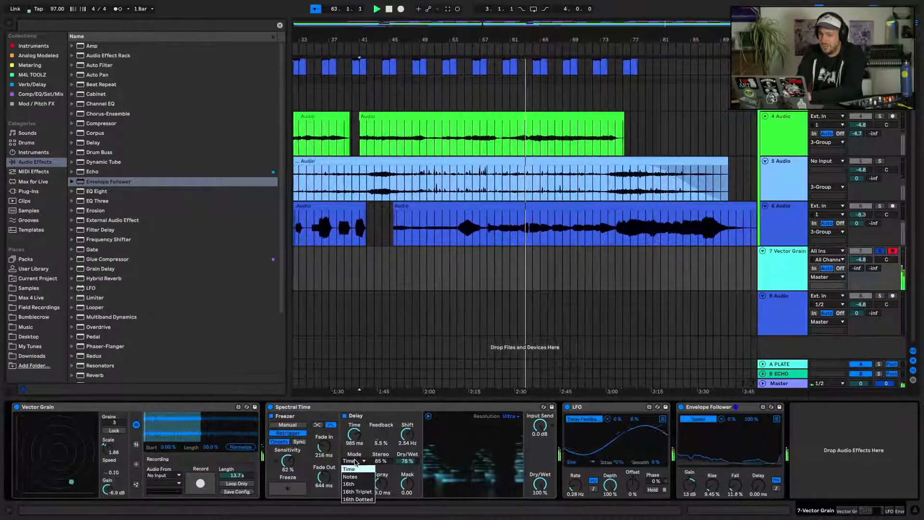
pyautogui.click(356, 462)
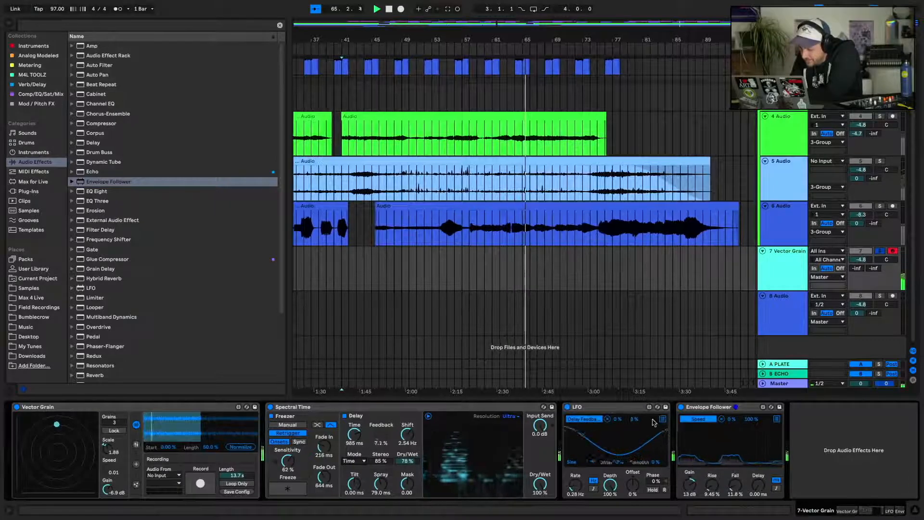
# Map the Envelope Follower's second slot to Spectral Time's delay frequency shift and narrow its mapping range
pyautogui.click(777, 420)
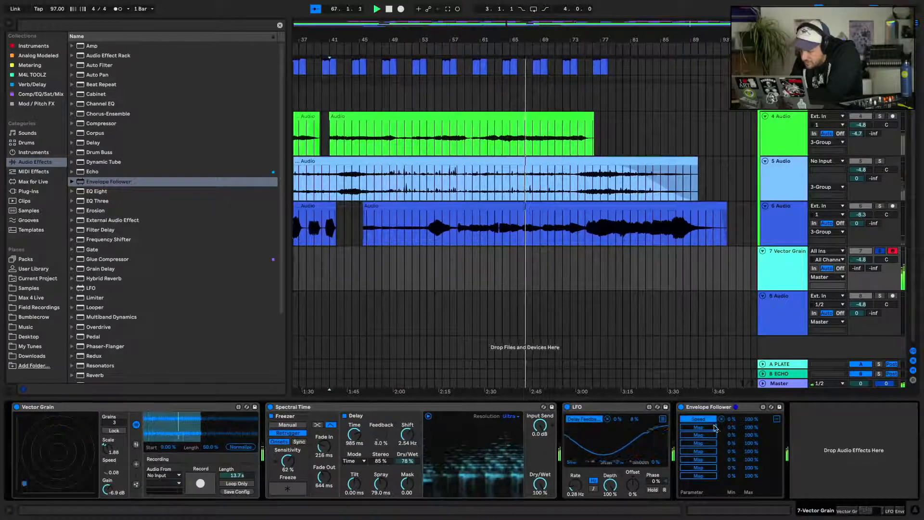
pyautogui.click(407, 434)
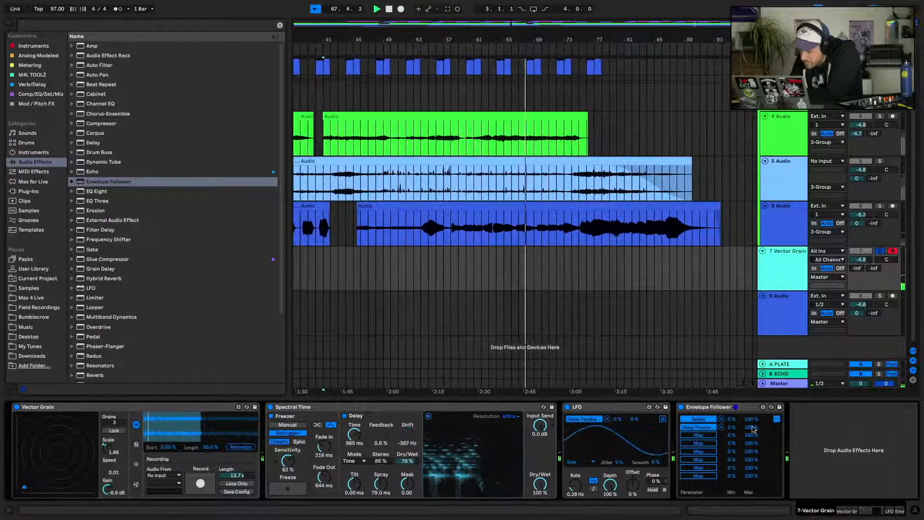
pyautogui.moveTo(732, 427); pyautogui.dragTo(732, 391)
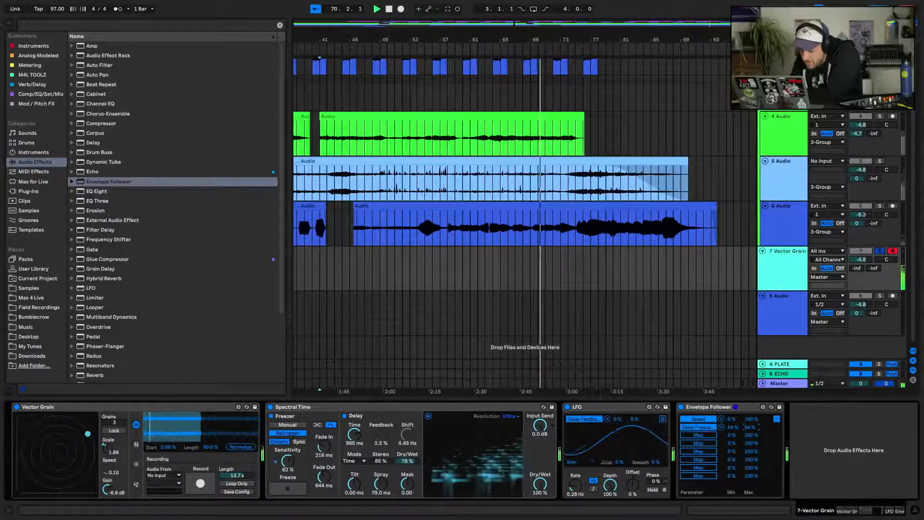
pyautogui.click(776, 419)
# Set the Envelope Follower's gain to 9.1 dB, rise to 3.94% and fall to 49.6%, with the delay at 0.00 ms
pyautogui.moveTo(758, 484); pyautogui.dragTo(737, 470)
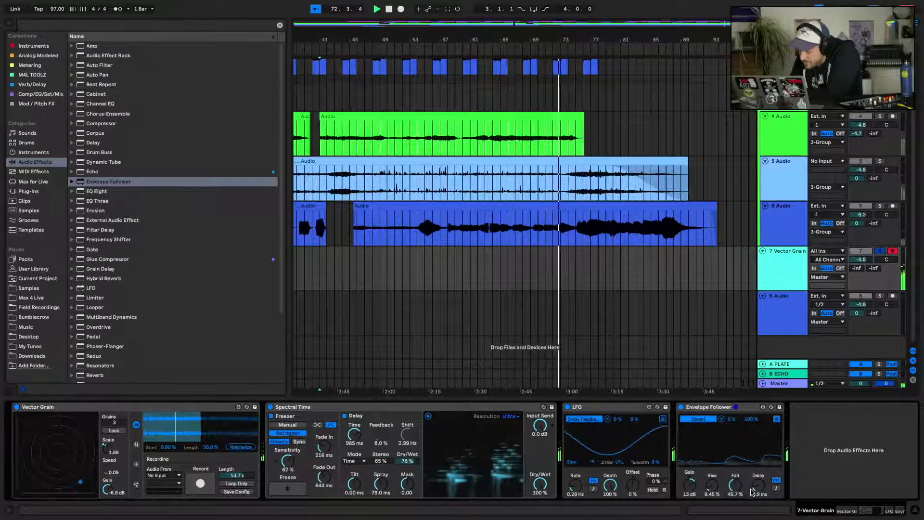
pyautogui.moveTo(759, 487); pyautogui.dragTo(686, 493)
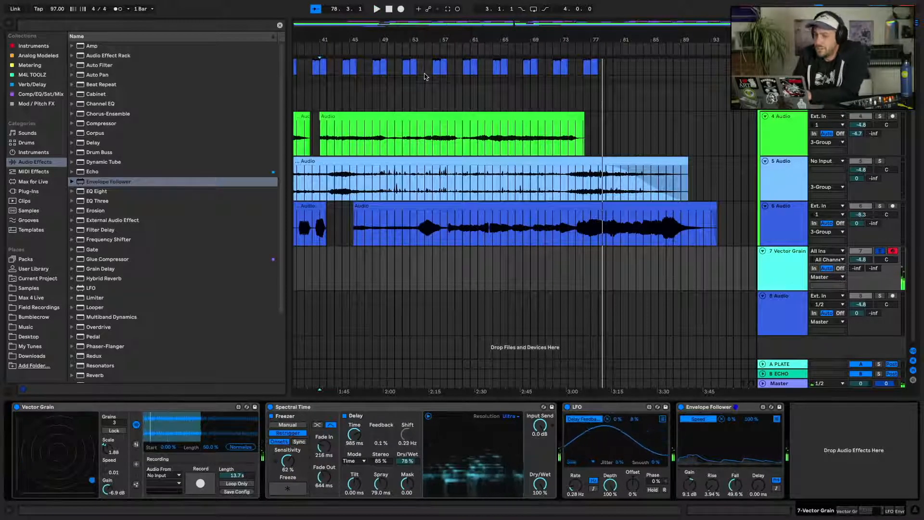
# Move the 8 Audio track above the Vector Grain track and into the 3-Group
pyautogui.click(855, 314)
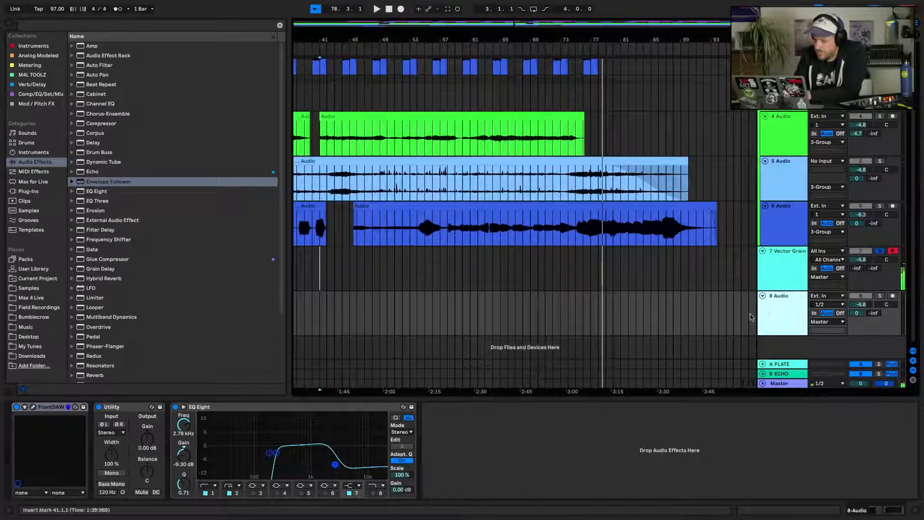
pyautogui.moveTo(533, 37); pyautogui.dragTo(535, 19)
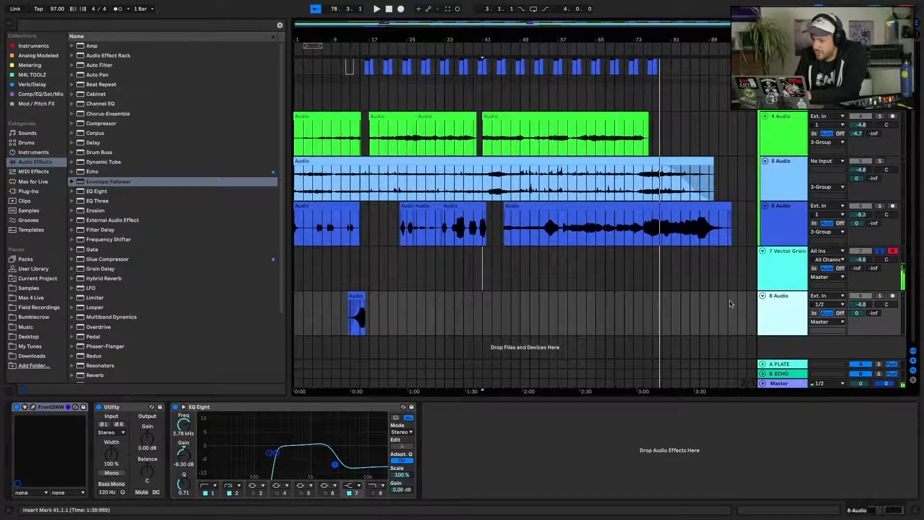
pyautogui.moveTo(783, 306); pyautogui.dragTo(781, 244)
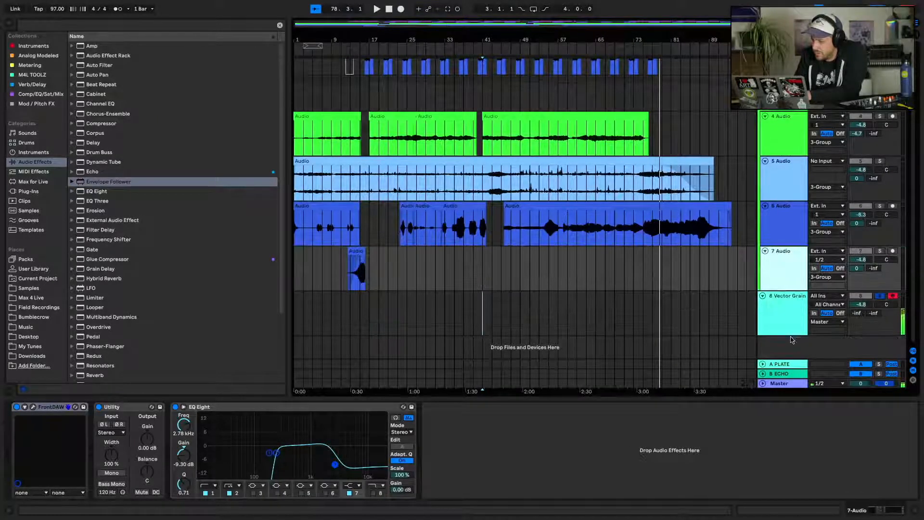
# Insert an audio track below Vector Grain, set its input to 8-Vector Grain and arm it for recording
pyautogui.rightClick(790, 346)
pyautogui.click(830, 351)
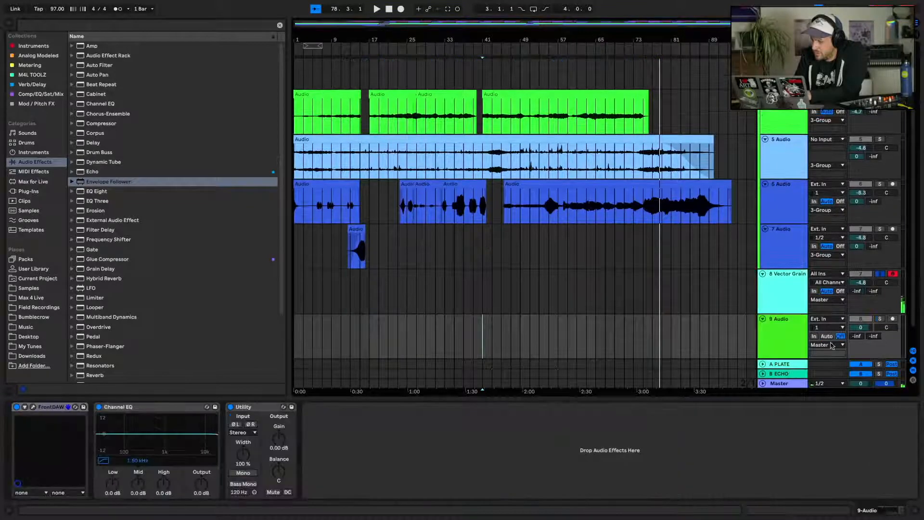
pyautogui.click(827, 319)
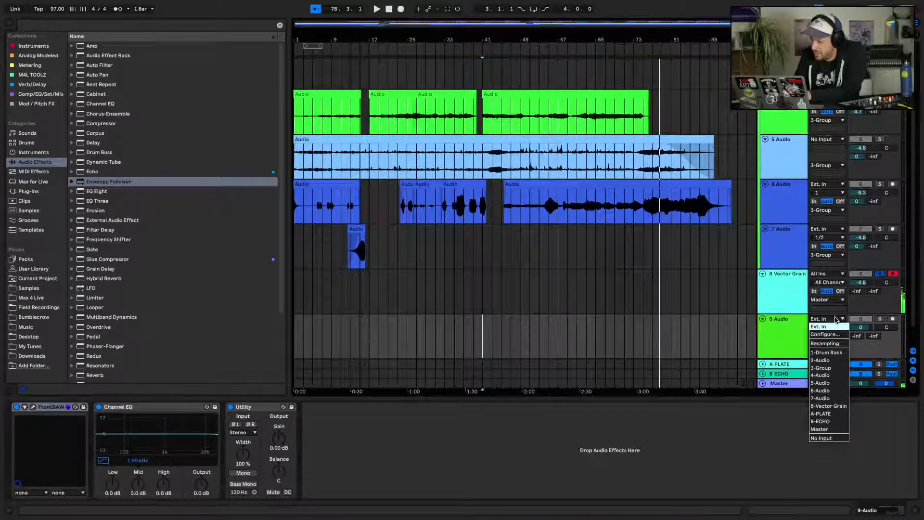
pyautogui.click(827, 406)
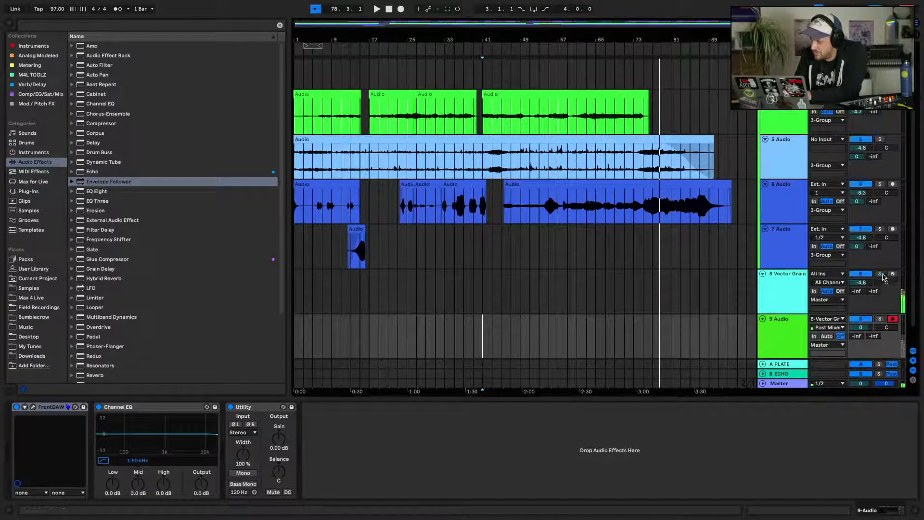
# Audition the full mix briefly from bar 41, from the start of the song and from bar 27
pyautogui.press('space')
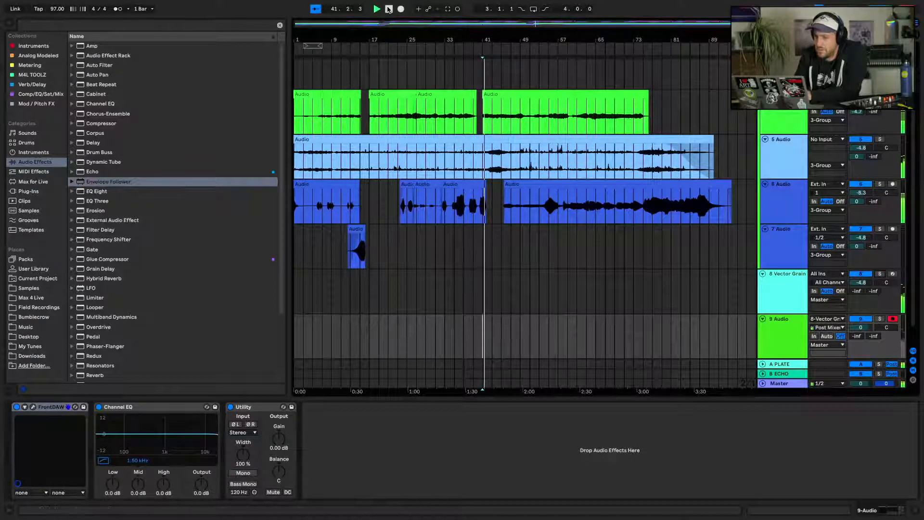
pyautogui.press('Home')
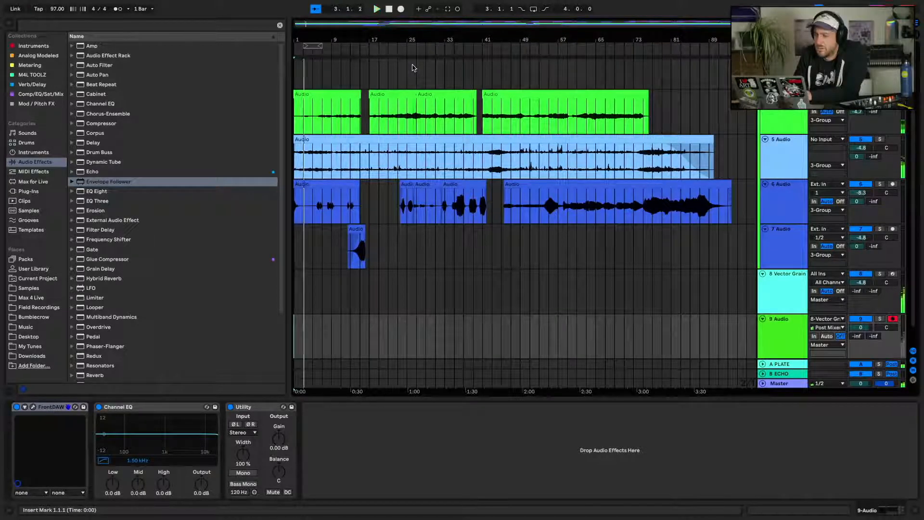
pyautogui.click(389, 10)
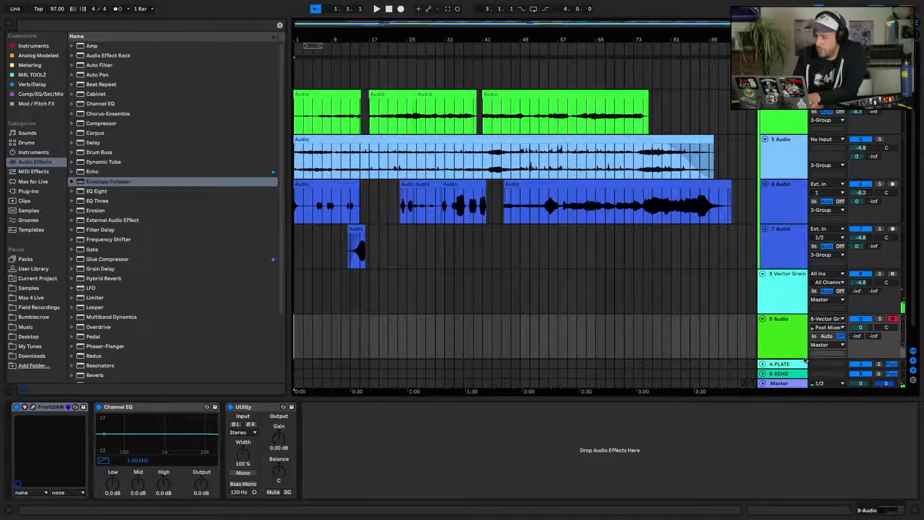
pyautogui.press('space')
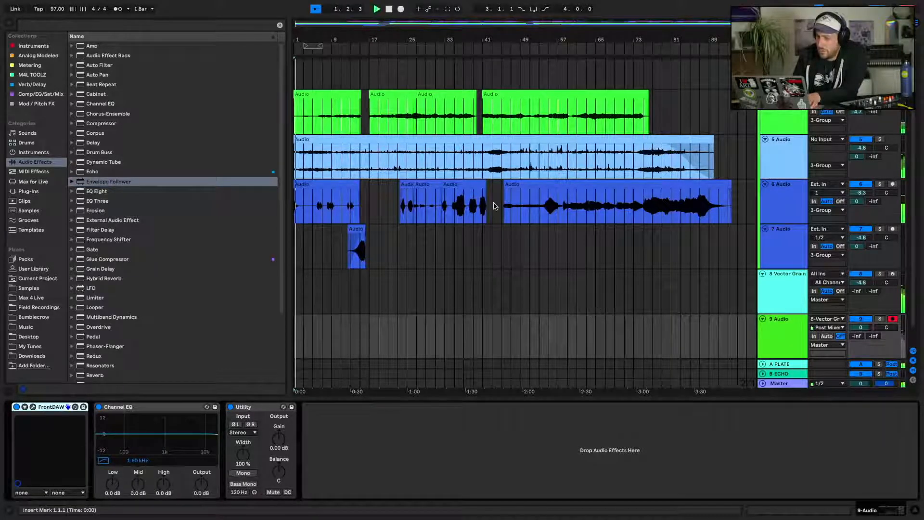
pyautogui.click(432, 105)
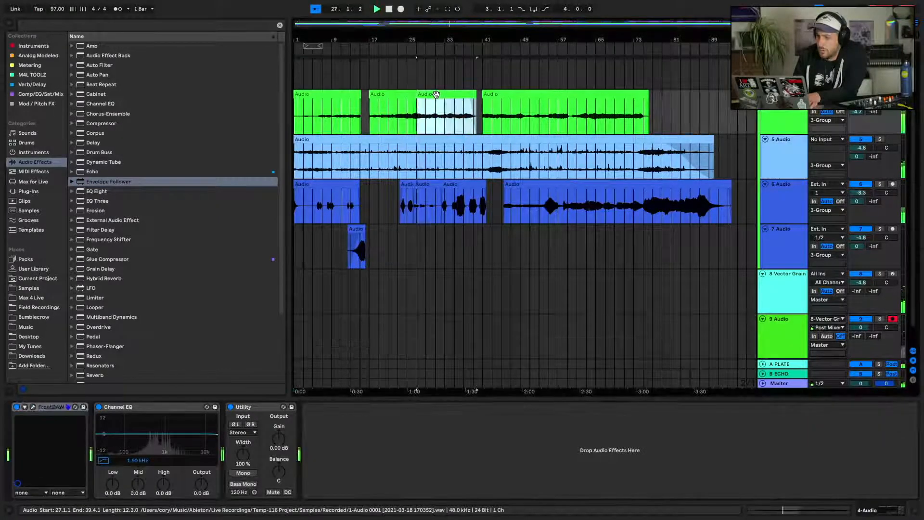
pyautogui.press('space')
# Set Vector Grain's sample start to 50% and start recording its output onto track 9 from bar 1
pyautogui.click(782, 297)
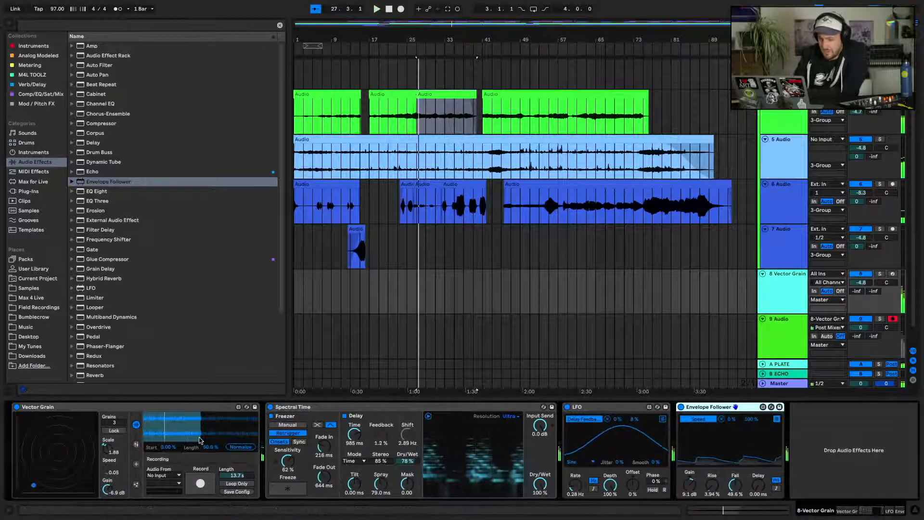
pyautogui.moveTo(172, 451); pyautogui.dragTo(171, 414)
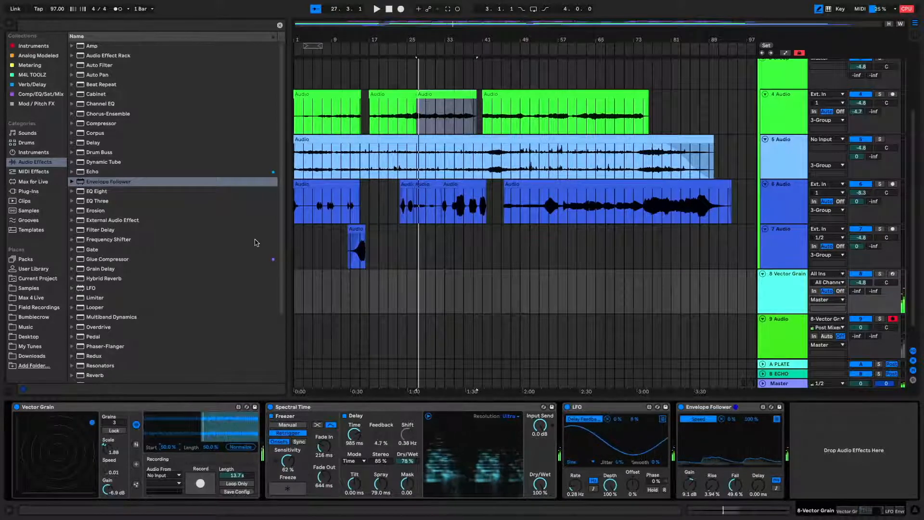
pyautogui.click(389, 10)
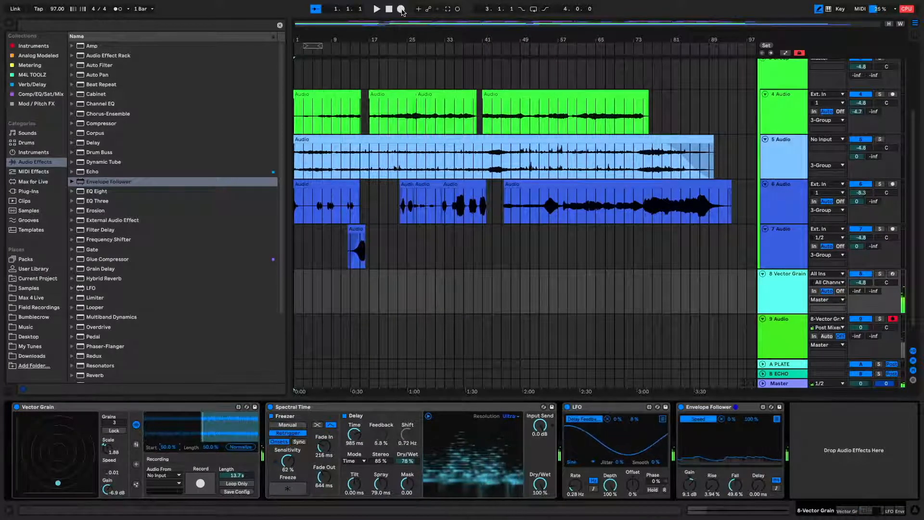
pyautogui.click(401, 9)
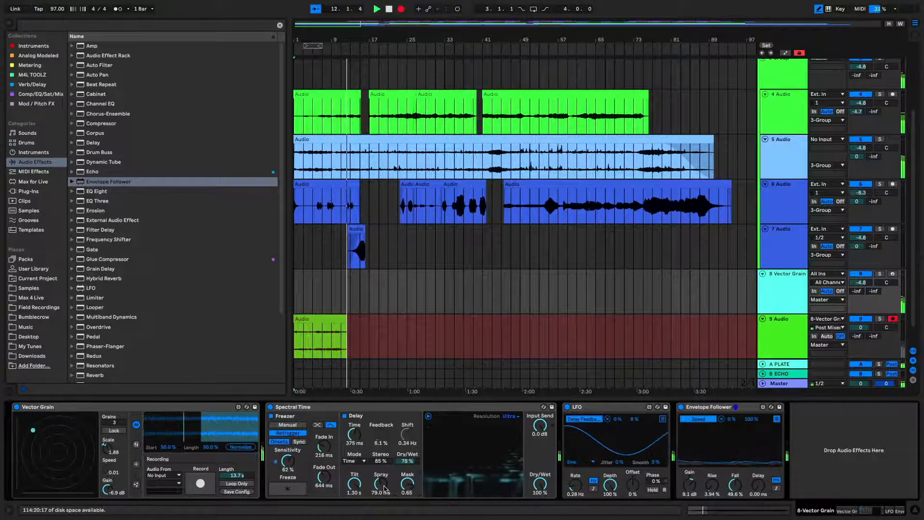
# While recording, sweep Spectral Time's delay time up to 1.59 s and down to 249 ms, with tilt at -288 ms and spray at 305 ms
pyautogui.moveTo(357, 439); pyautogui.dragTo(357, 399)
pyautogui.moveTo(360, 484); pyautogui.dragTo(360, 498)
pyautogui.moveTo(360, 447); pyautogui.dragTo(356, 419)
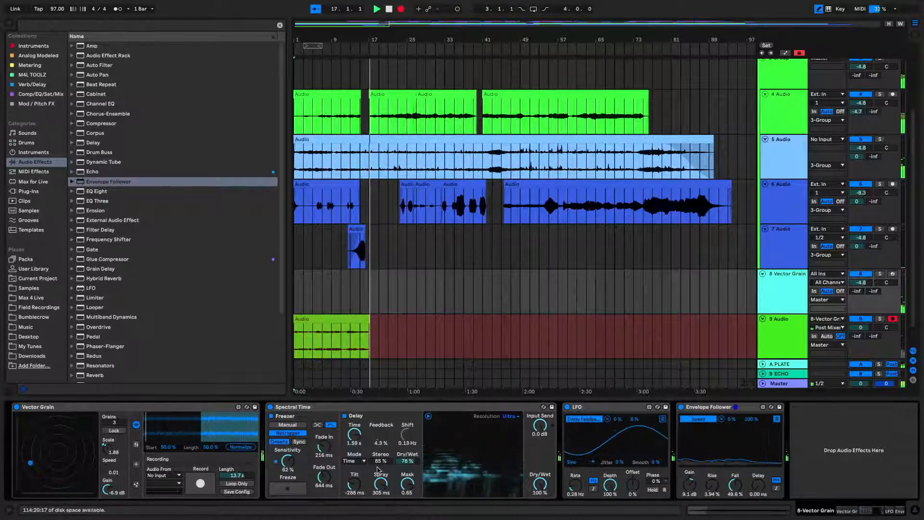
pyautogui.moveTo(355, 433); pyautogui.dragTo(355, 462)
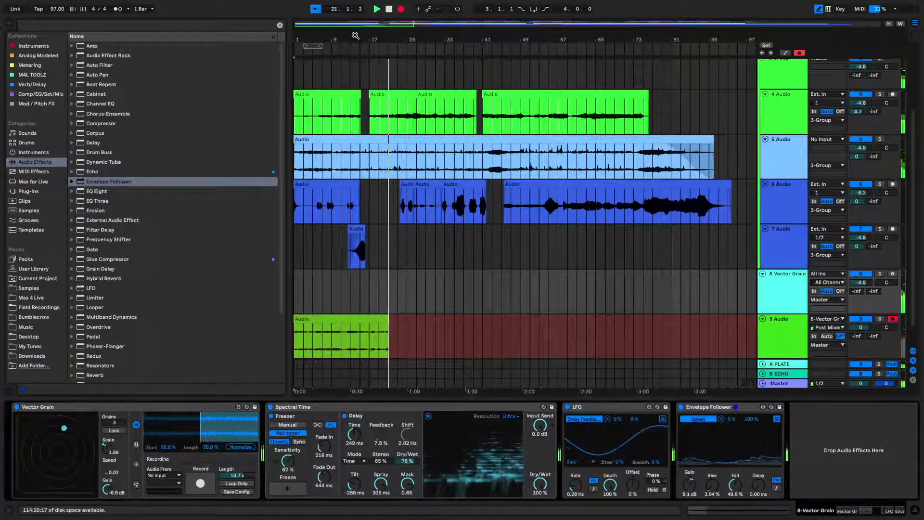
# Hide the browser, set Vector Grain's scale to 0.67 and adjust its grain fade while recording continues
pyautogui.hotkey('ctrl', 'alt', 'b')
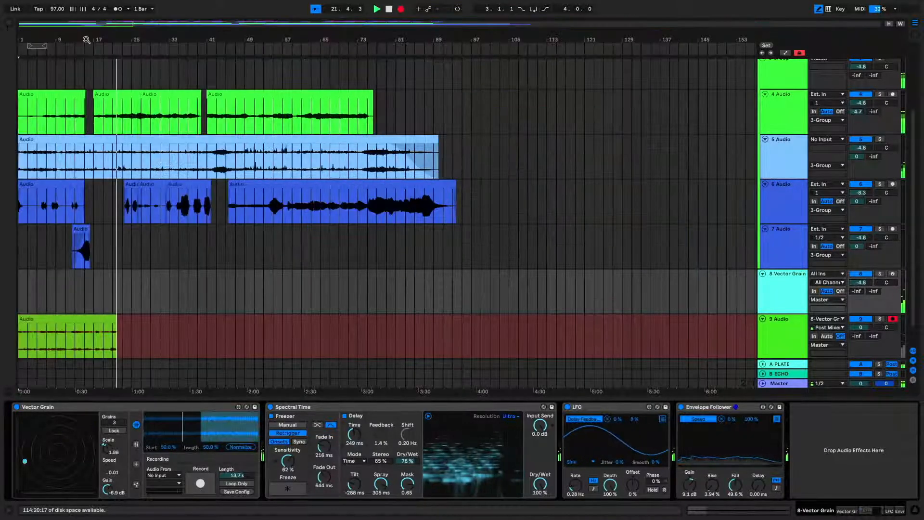
pyautogui.moveTo(53, 24)
pyautogui.mouseDown()
pyautogui.moveTo(53, 106)
pyautogui.moveTo(53, 40)
pyautogui.mouseUp()
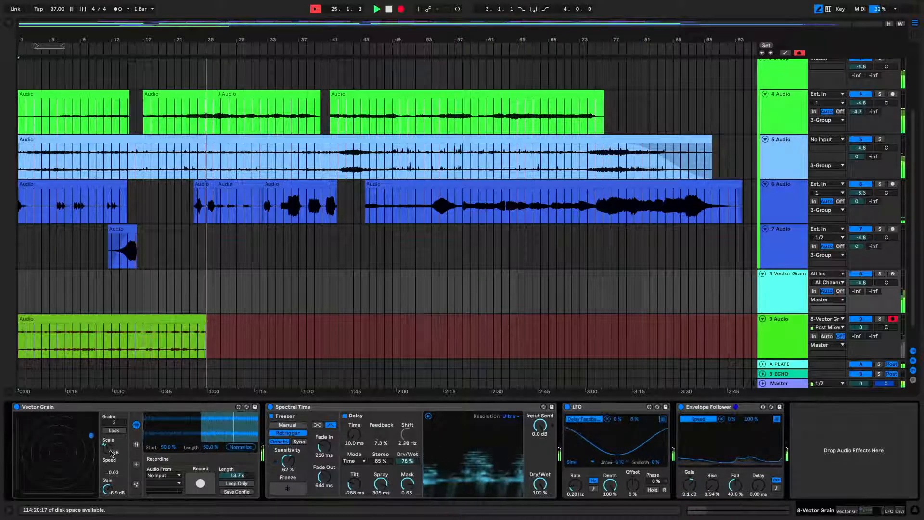
pyautogui.moveTo(111, 452); pyautogui.dragTo(111, 468)
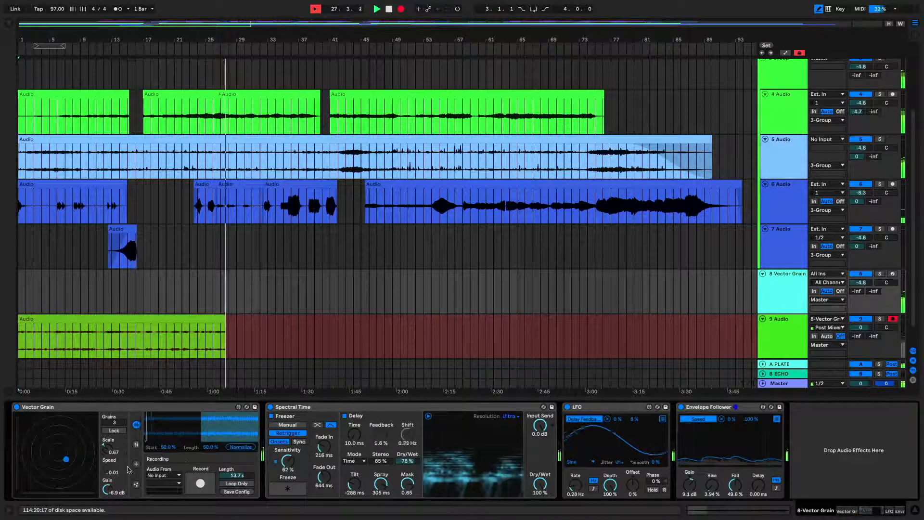
pyautogui.click(136, 444)
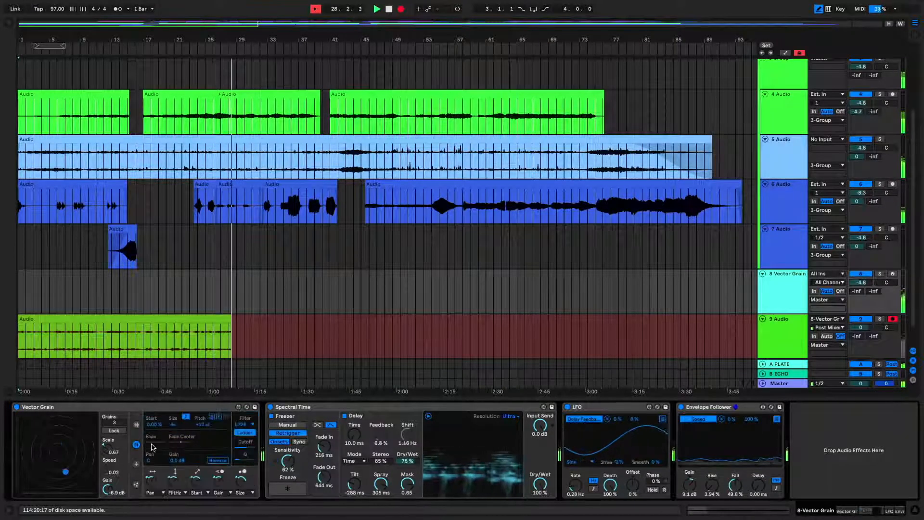
pyautogui.moveTo(154, 441); pyautogui.dragTo(163, 441)
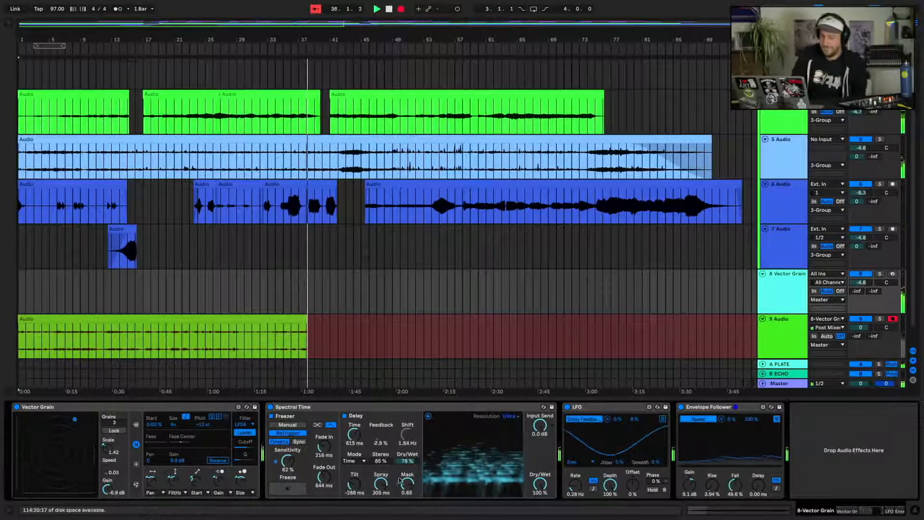
# Set Spectral Time's delay to 211 ms, the LFO's depth to 0.79% and rate to 17.3 Hz, and the Envelope Follower's gain to 8.3 dB
pyautogui.moveTo(358, 431); pyautogui.dragTo(358, 412)
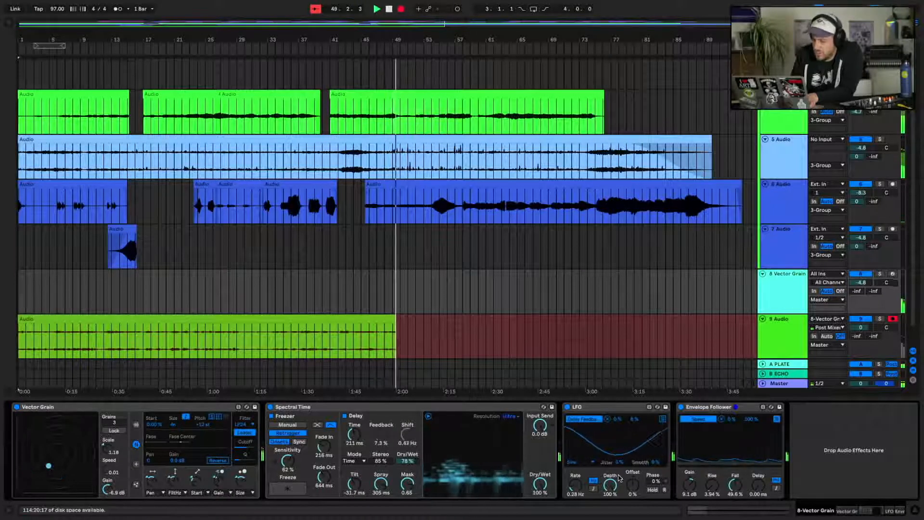
pyautogui.moveTo(610, 484); pyautogui.dragTo(609, 519)
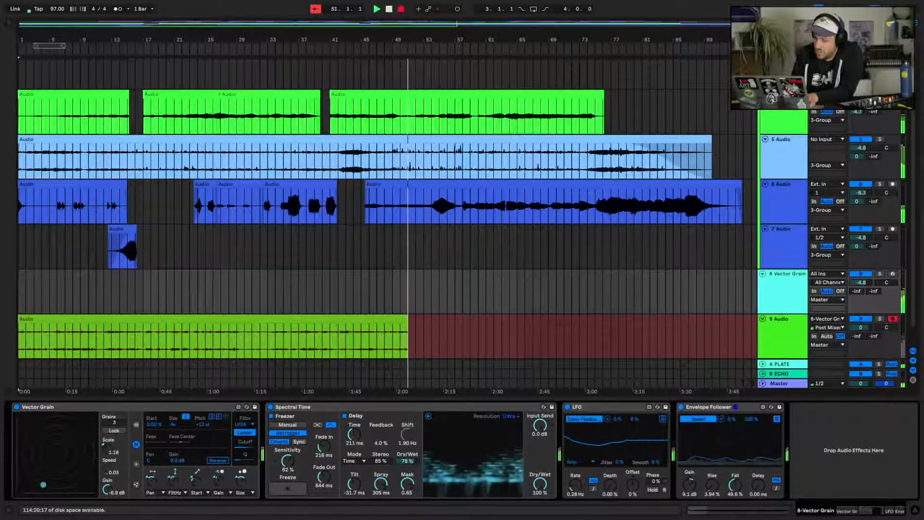
pyautogui.moveTo(691, 487); pyautogui.dragTo(691, 515)
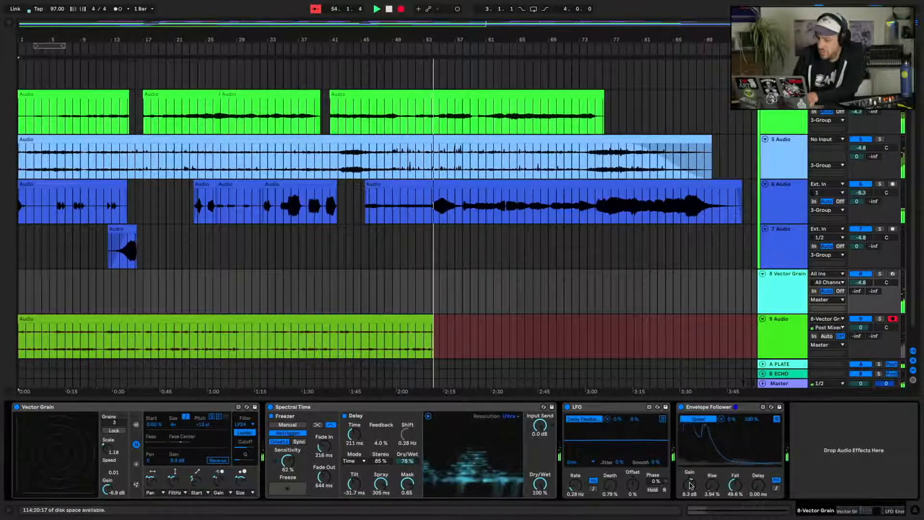
pyautogui.moveTo(575, 485); pyautogui.dragTo(575, 452)
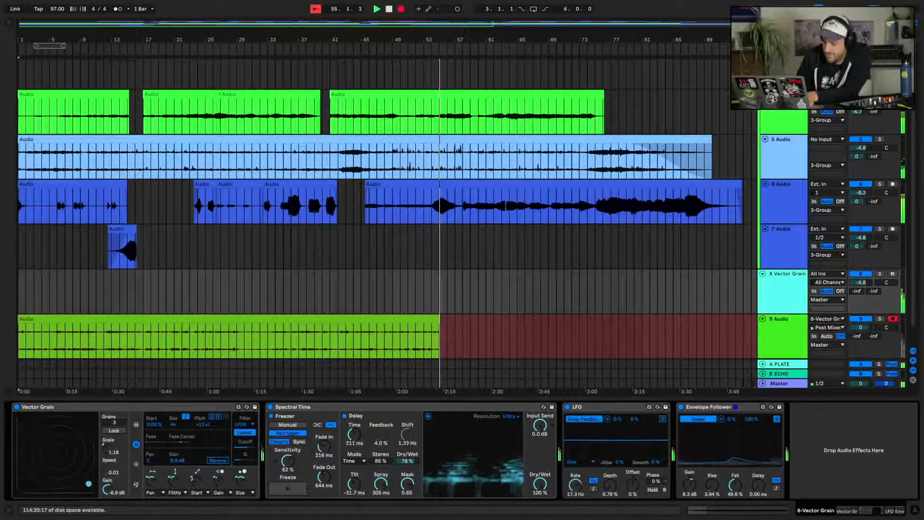
# While recording, set the LFO depth to 91.3 % and rate to 0.21 Hz, the delay time to 848 ms and the grain scale to 0.35
pyautogui.moveTo(576, 484); pyautogui.dragTo(576, 517)
pyautogui.moveTo(609, 485)
pyautogui.mouseDown()
pyautogui.moveTo(610, 458)
pyautogui.moveTo(610, 469)
pyautogui.mouseUp()
pyautogui.moveTo(354, 434); pyautogui.dragTo(354, 416)
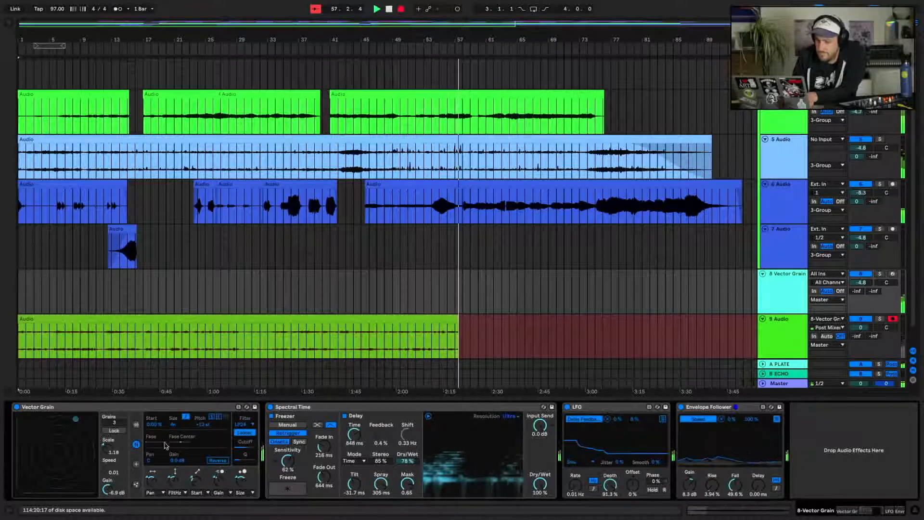
pyautogui.moveTo(105, 446); pyautogui.dragTo(106, 453)
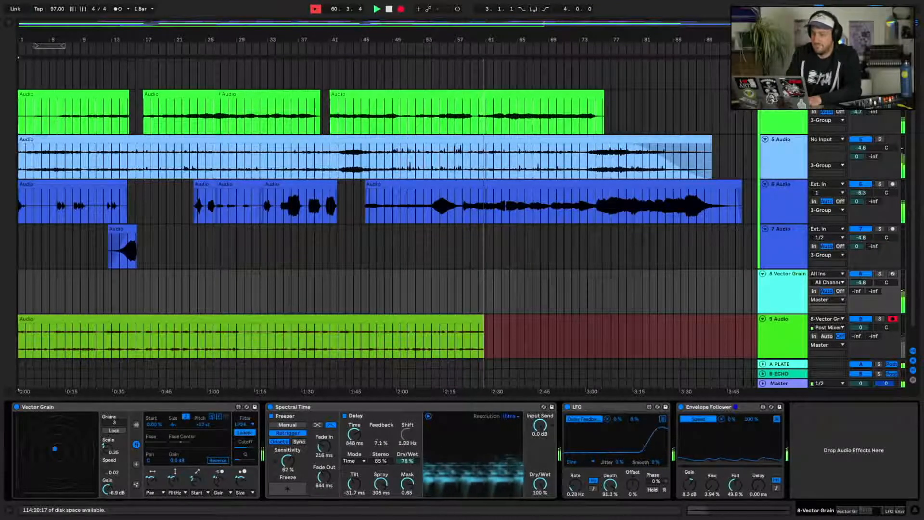
pyautogui.moveTo(575, 485); pyautogui.dragTo(575, 487)
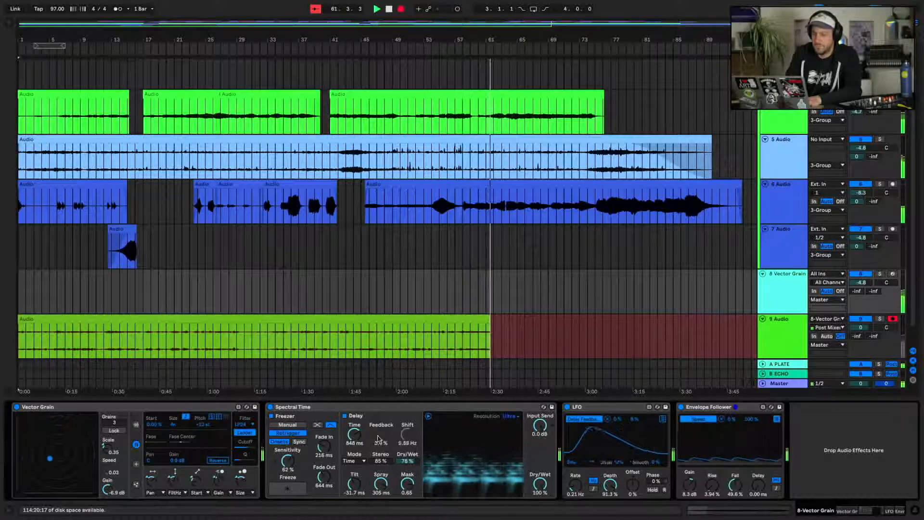
# Adjust the Spectral Time delay to a 3.00 s time, -128 ms tilt and 400 ms spray
pyautogui.moveTo(354, 485); pyautogui.dragTo(354, 475)
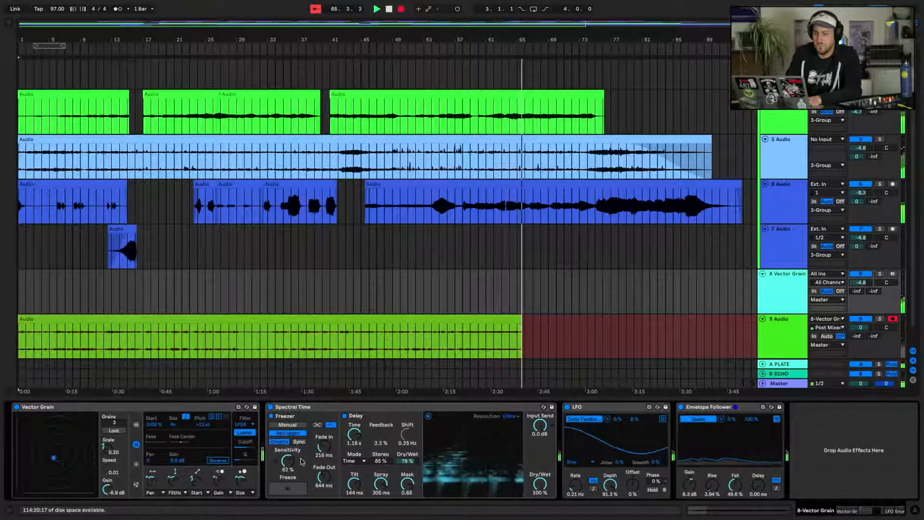
pyautogui.moveTo(366, 426); pyautogui.dragTo(366, 448)
pyautogui.moveTo(364, 492); pyautogui.dragTo(364, 498)
pyautogui.doubleClick(380, 491)
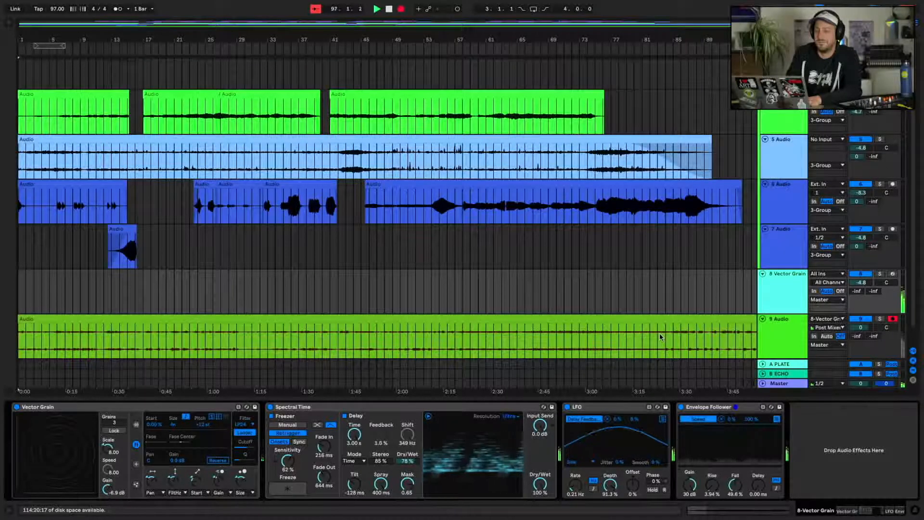
# Stop the recording and deactivate the 8 Vector Grain track
pyautogui.press('space')
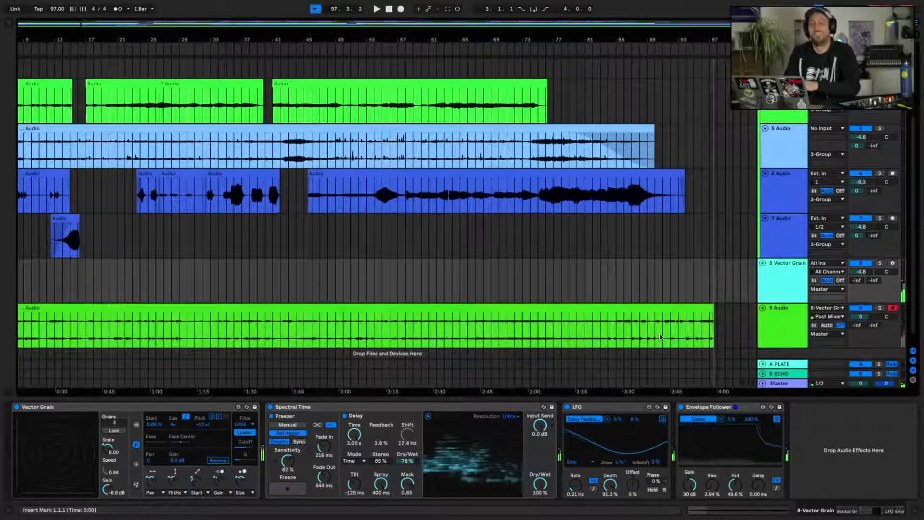
pyautogui.click(871, 264)
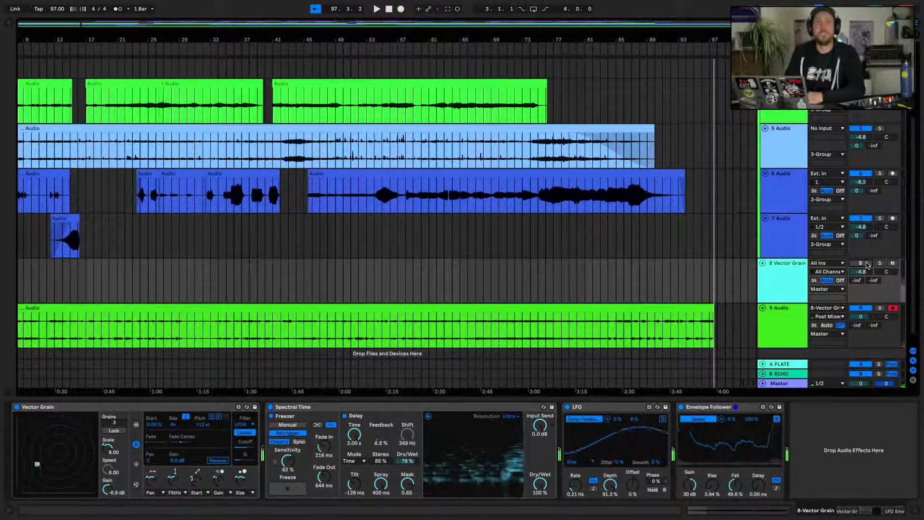
pyautogui.click(798, 282)
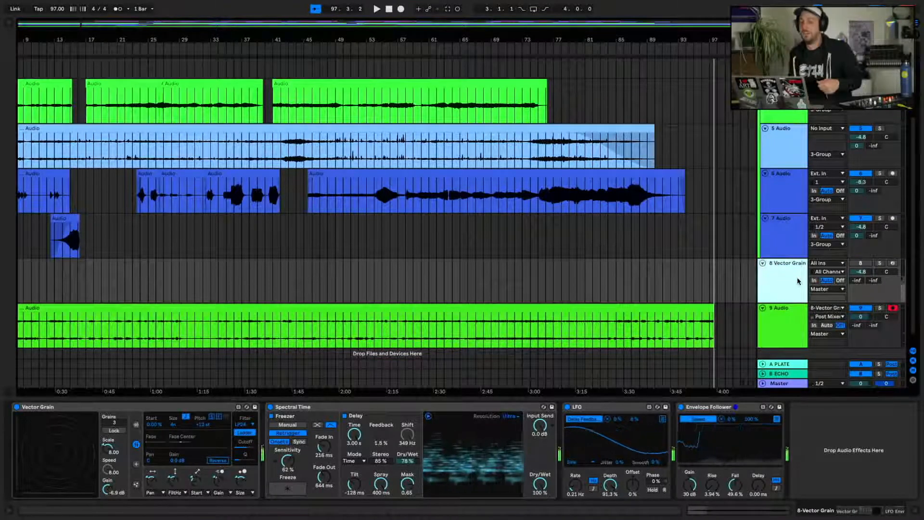
# Play the newly recorded 9 Audio clip from its start, checking it briefly in solo and then with the other tracks
pyautogui.hscroll(-3, 179, 222)
pyautogui.scroll(1, 179, 221)
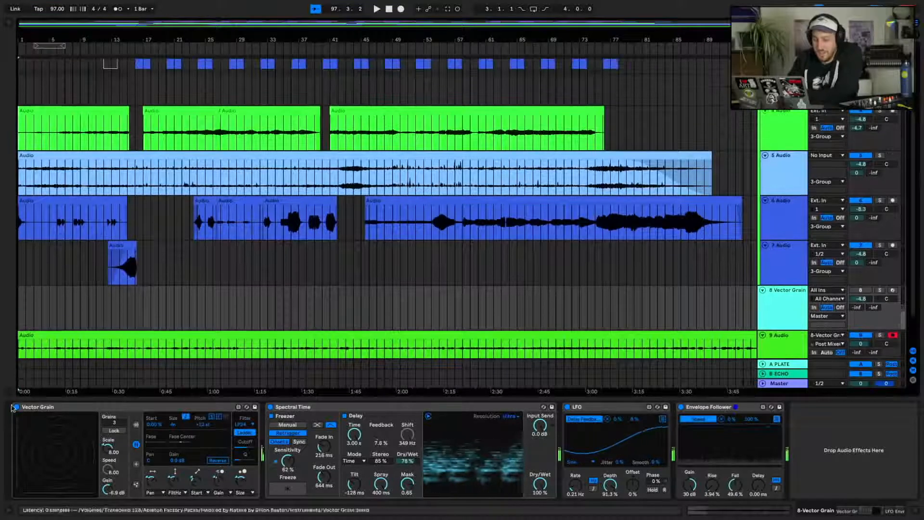
pyautogui.scroll(-2, 57, 285)
pyautogui.click(52, 295)
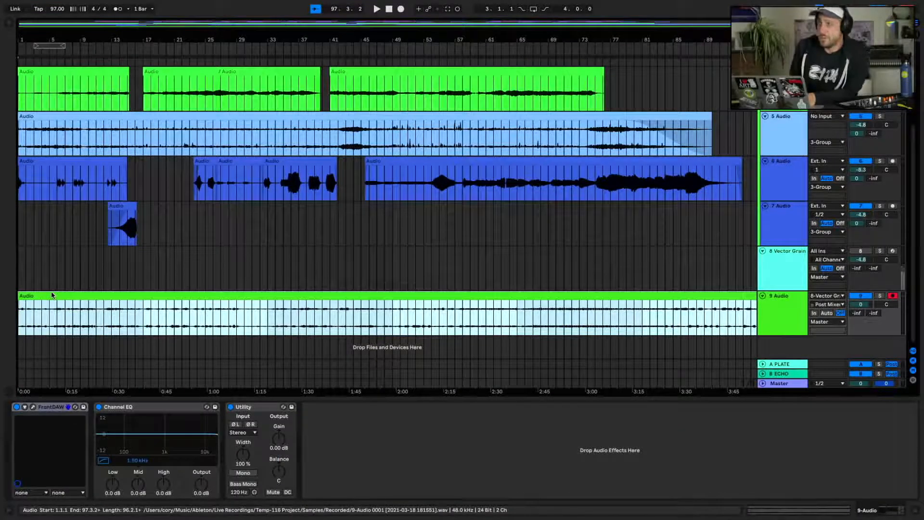
pyautogui.press('space')
pyautogui.click(881, 296)
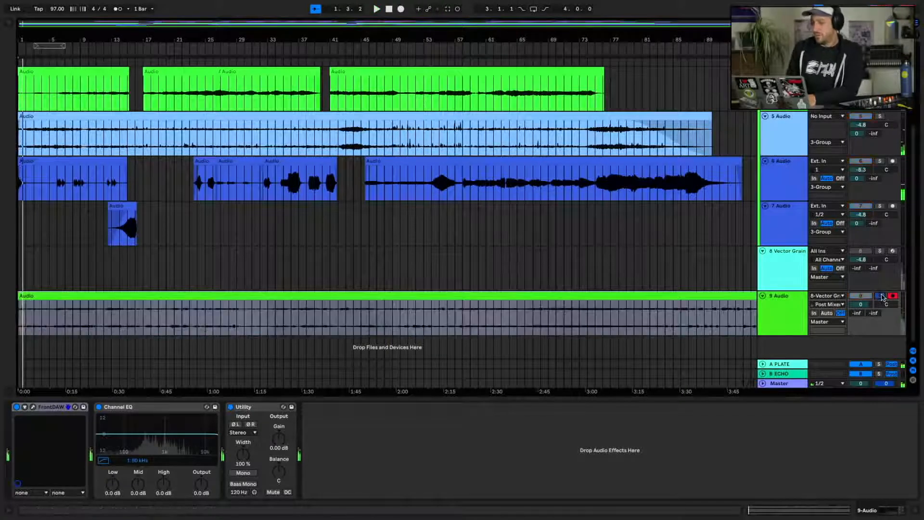
pyautogui.click(880, 295)
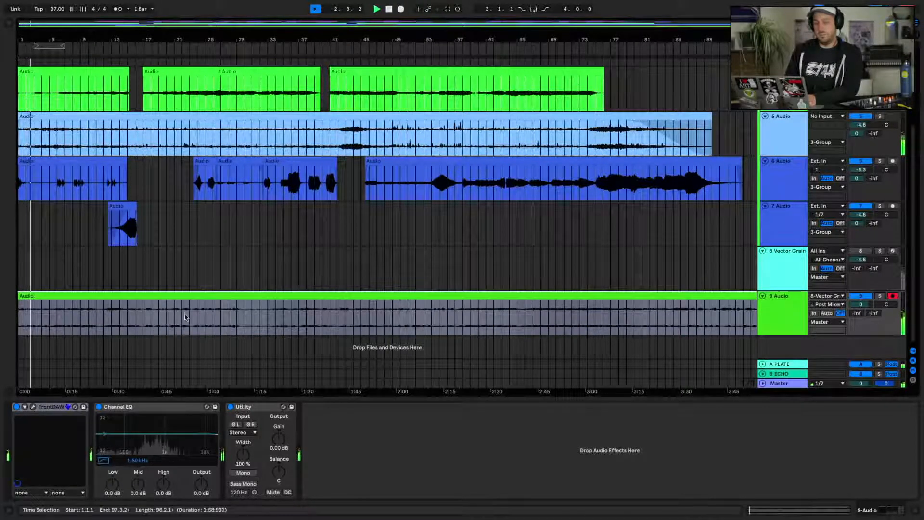
# Replay the arrangement from the start and examine the opening bars of the 9 Audio recording, around bars 6 to 11
pyautogui.click(20, 298)
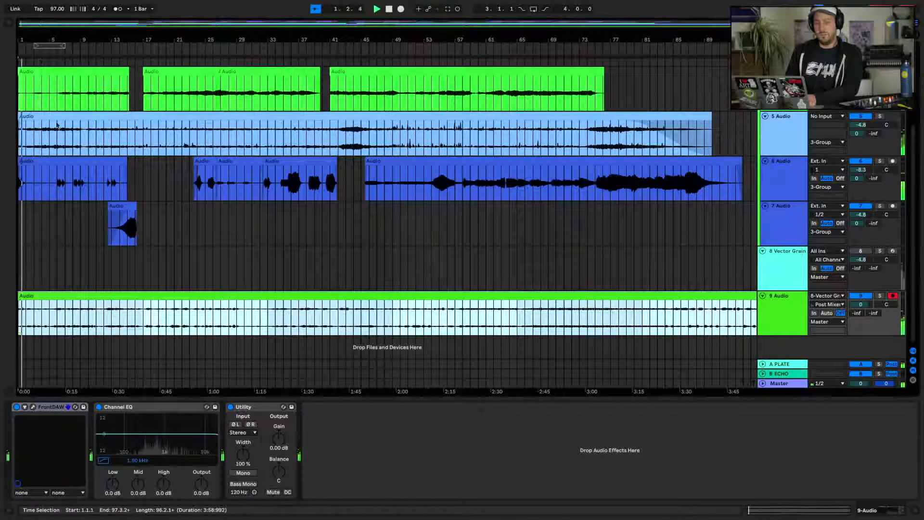
pyautogui.moveTo(23, 36); pyautogui.dragTo(24, 61)
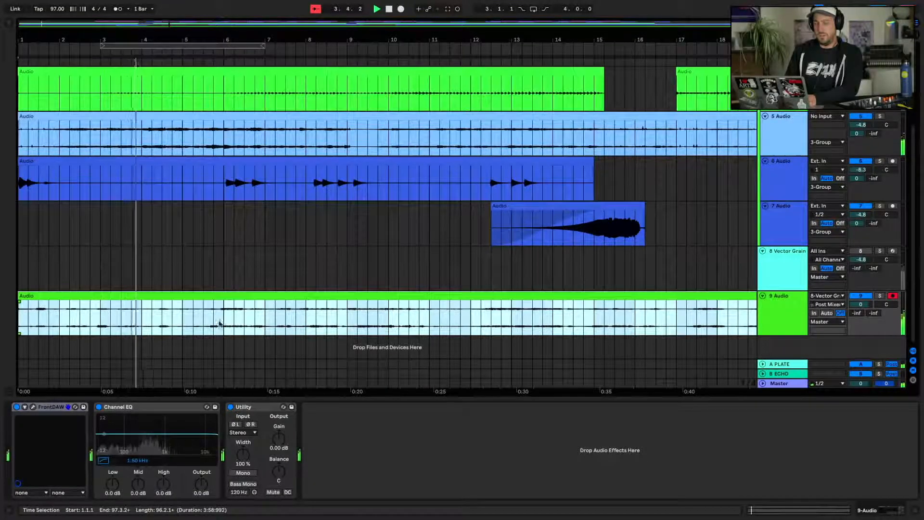
pyautogui.moveTo(224, 323); pyautogui.dragTo(445, 319)
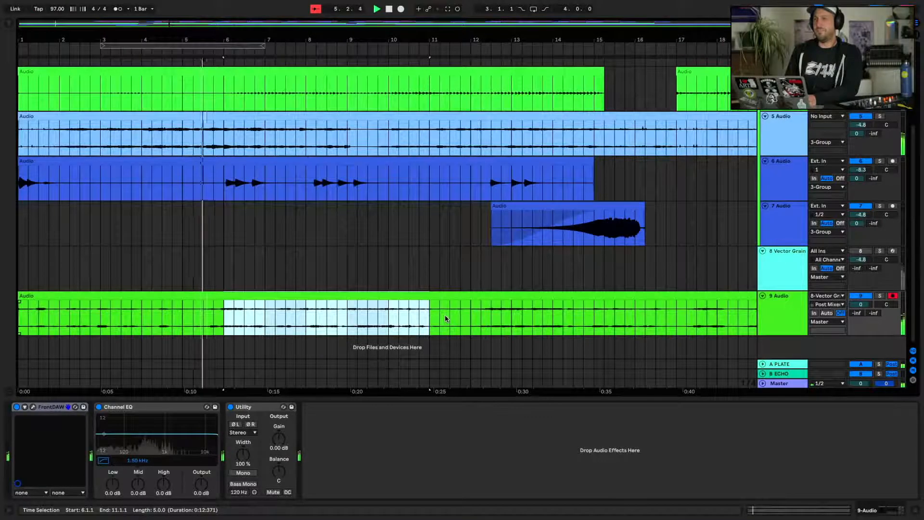
pyautogui.click(452, 316)
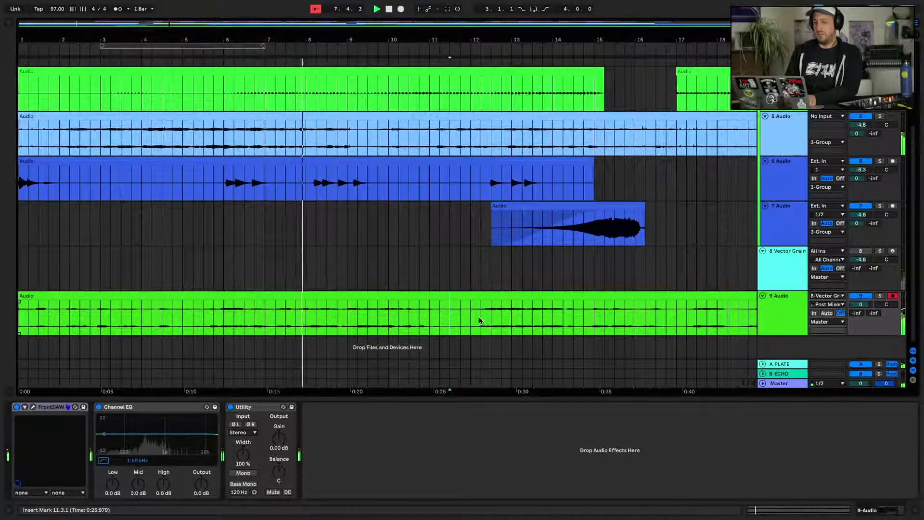
# Delete the purple drum clip spanning 10.1.1 to 15.2.1 on the Drum Rack track
pyautogui.hscroll(10, 479, 321)
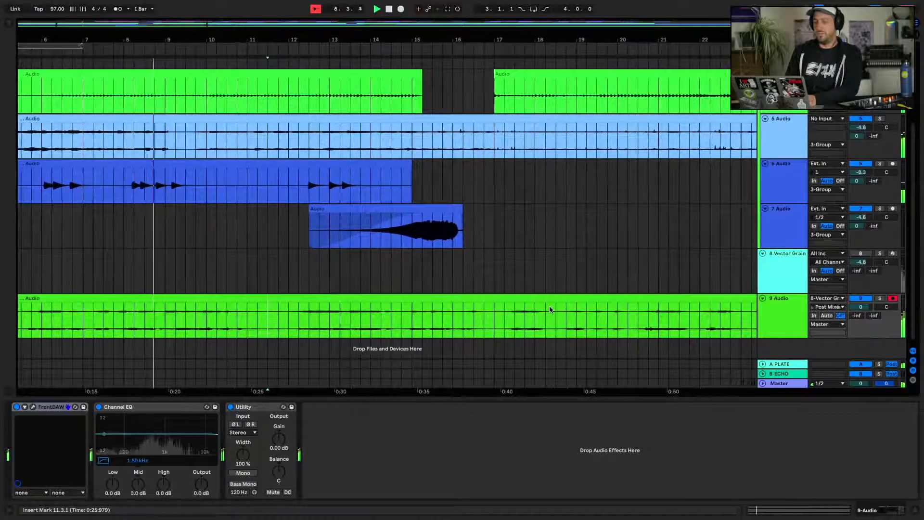
pyautogui.hscroll(-2, 476, 315)
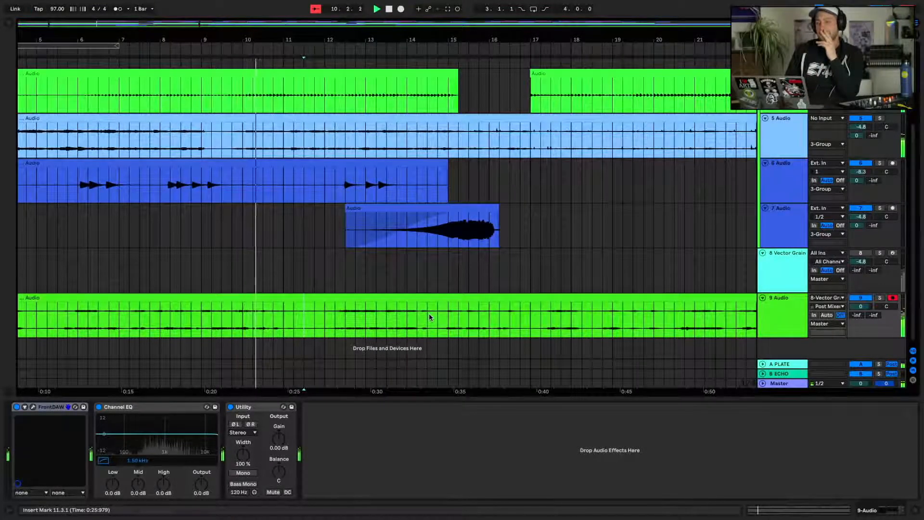
pyautogui.scroll(3, 429, 317)
pyautogui.scroll(-3, 429, 316)
pyautogui.hscroll(-4, 429, 317)
pyautogui.scroll(3, 429, 317)
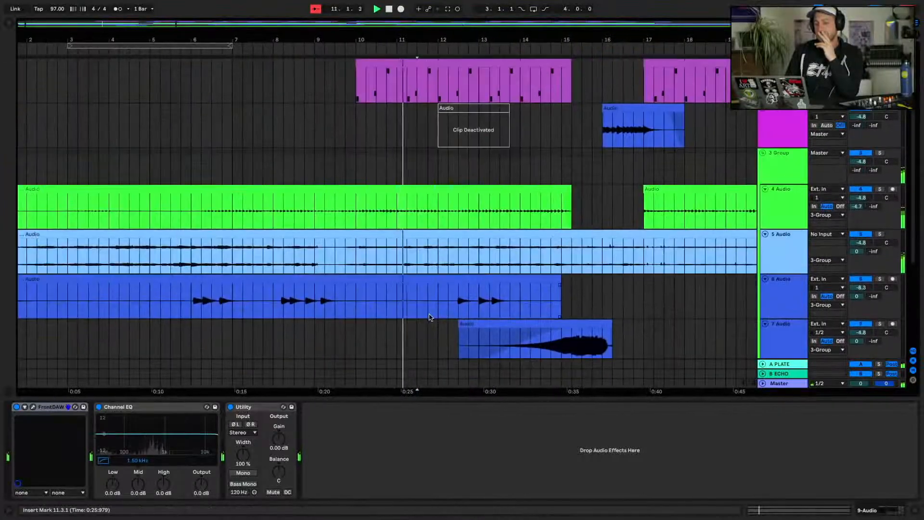
pyautogui.press('Delete')
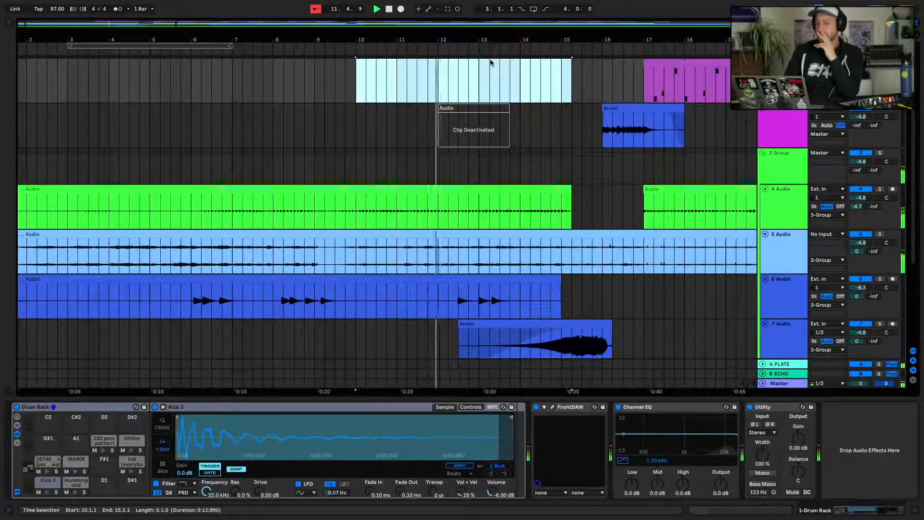
# Delete the section from 16.2.1 to 18.3.1 of the 9 Audio recording
pyautogui.hscroll(5, 491, 62)
pyautogui.scroll(-3, 491, 61)
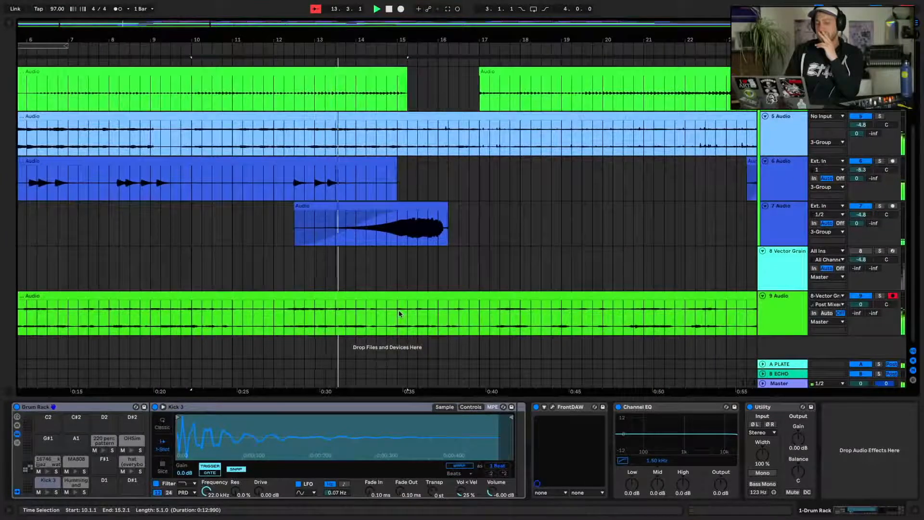
pyautogui.moveTo(399, 314); pyautogui.dragTo(499, 313)
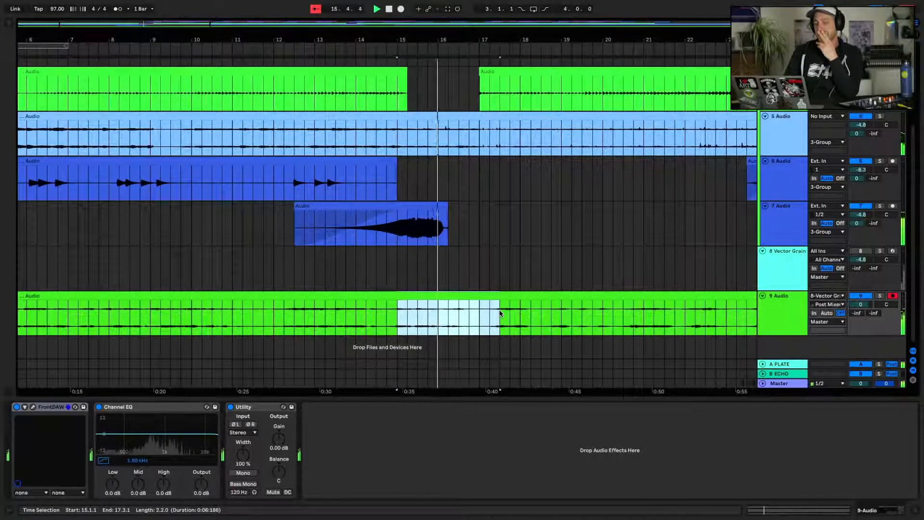
pyautogui.moveTo(447, 313); pyautogui.dragTo(539, 307)
pyautogui.press('Delete')
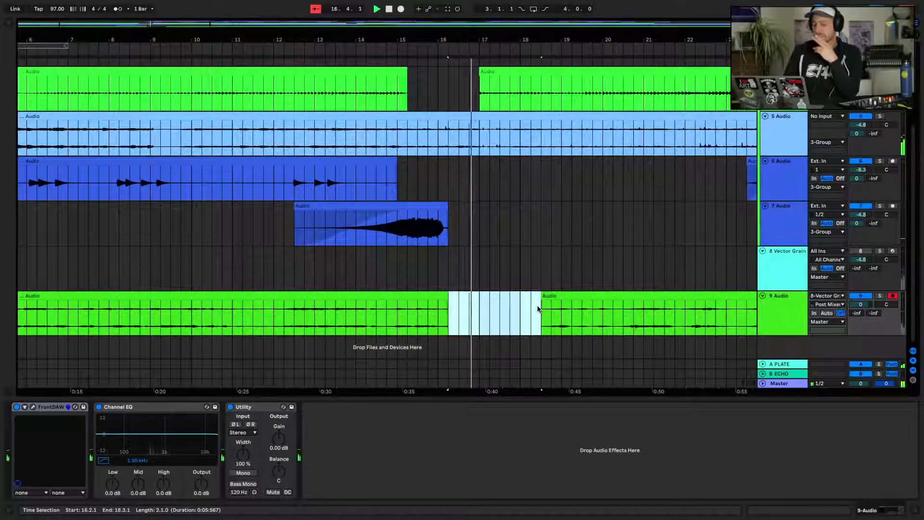
# Trim the start of the remaining 9 Audio clip to line up with the 6 Audio clip that begins after bar 23
pyautogui.hscroll(4, 538, 308)
pyautogui.click(451, 297)
pyautogui.moveTo(450, 297); pyautogui.dragTo(652, 287)
pyautogui.scroll(5, 652, 287)
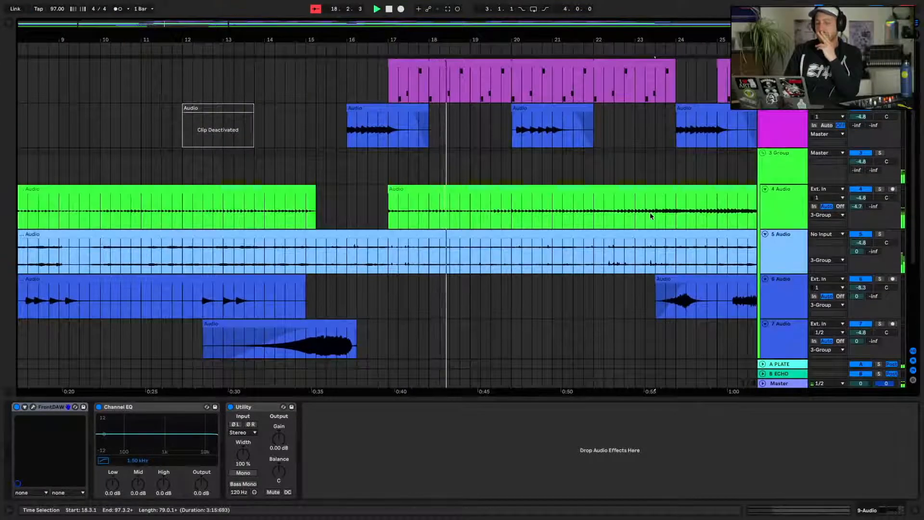
pyautogui.hscroll(6, 525, 277)
pyautogui.scroll(-4, 523, 275)
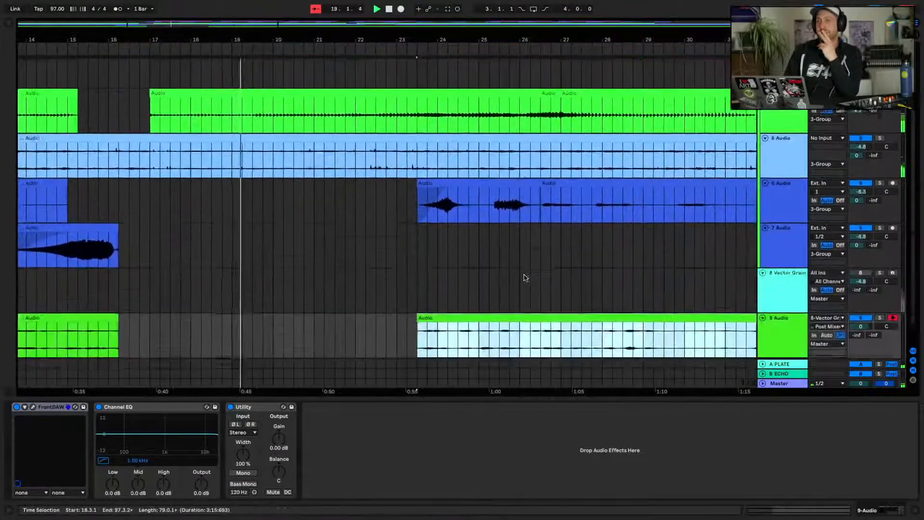
# Extend the start of the trimmed 9 Audio clip back to 21.1.1 and delete its section from 25.1.1 to 27.1.1
pyautogui.hscroll(-10, 410, 283)
pyautogui.hscroll(12, 410, 283)
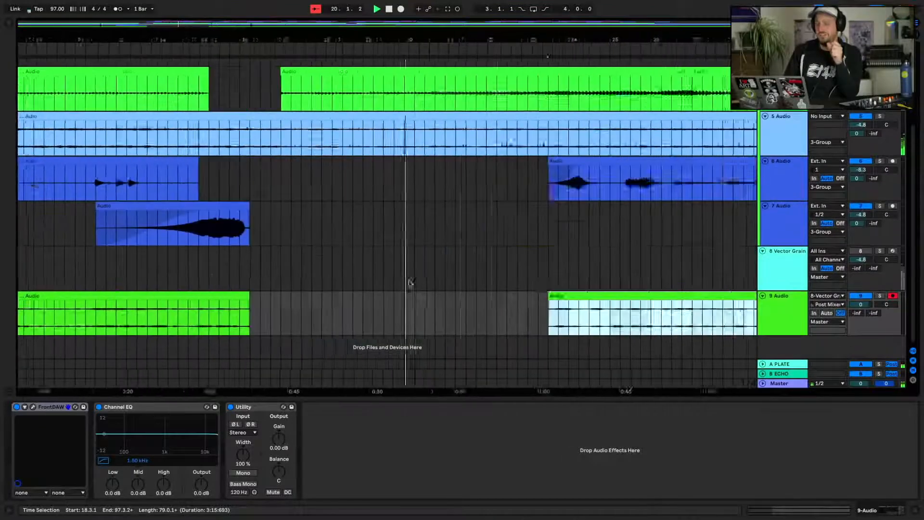
pyautogui.click(280, 297)
pyautogui.moveTo(266, 309); pyautogui.dragTo(164, 309)
pyautogui.click(165, 304)
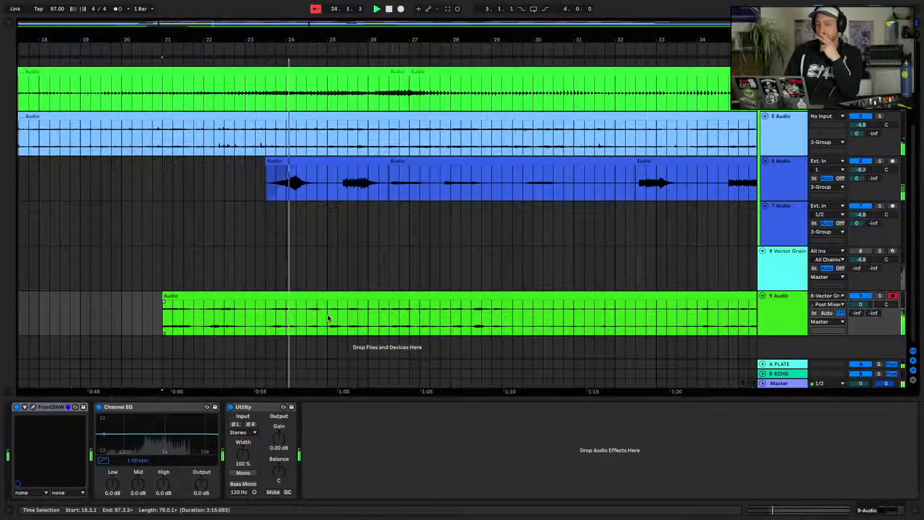
pyautogui.moveTo(328, 320); pyautogui.dragTo(412, 334)
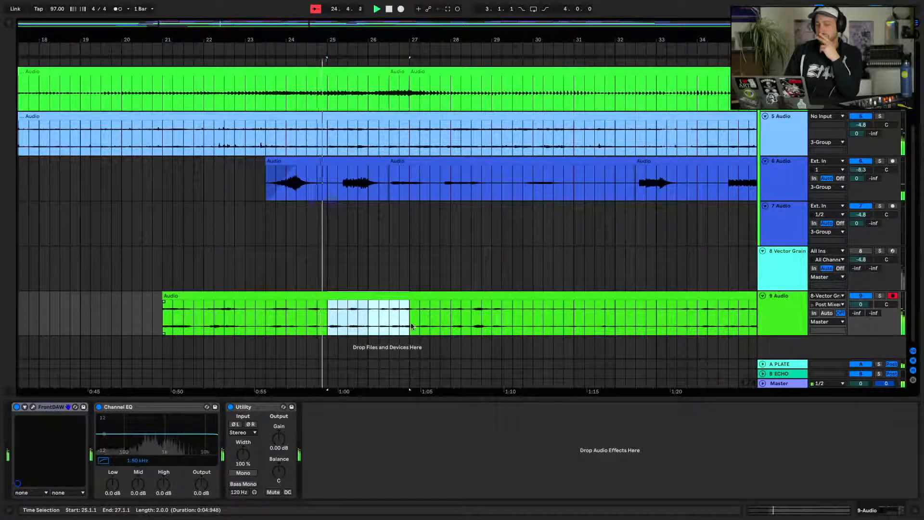
pyautogui.press('Delete')
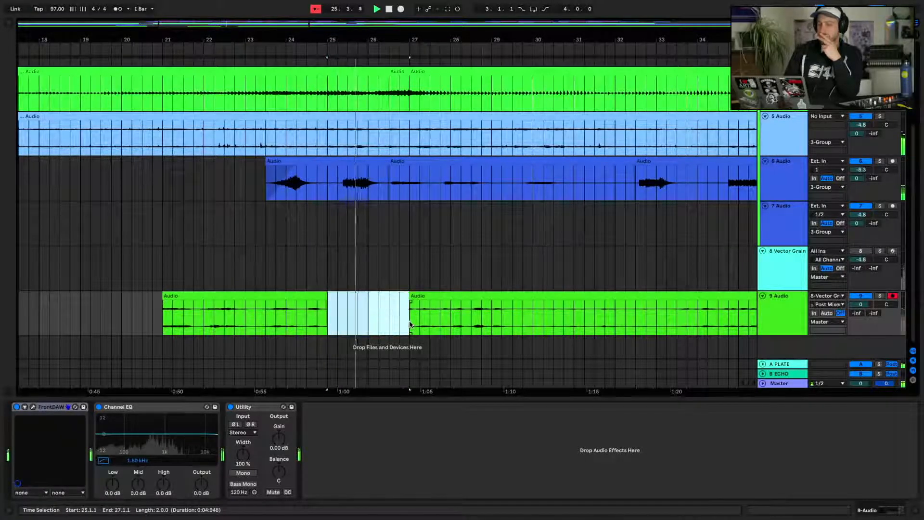
# Lower the gain of the 9 Audio clip spanning bars 21 to 25 to about -11.4 dB, then close its clip details
pyautogui.click(248, 296)
pyautogui.press('space')
pyautogui.press('space')
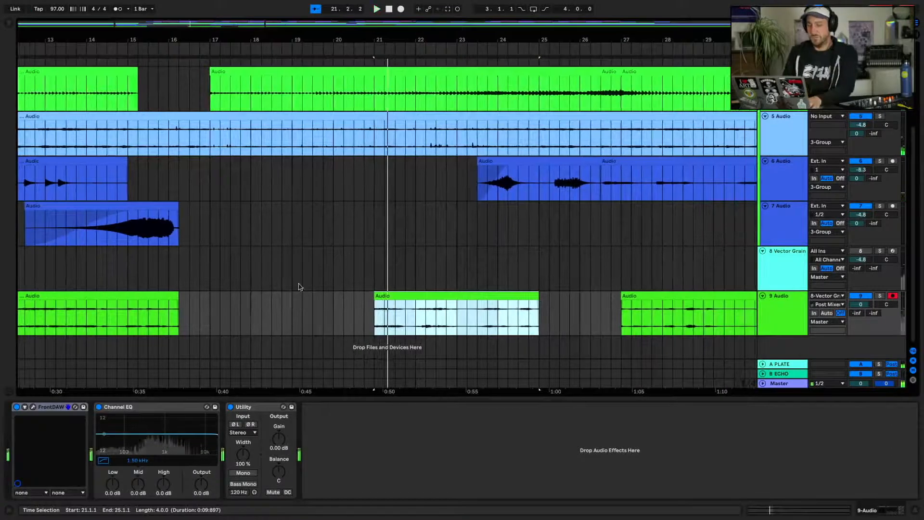
pyautogui.doubleClick(470, 296)
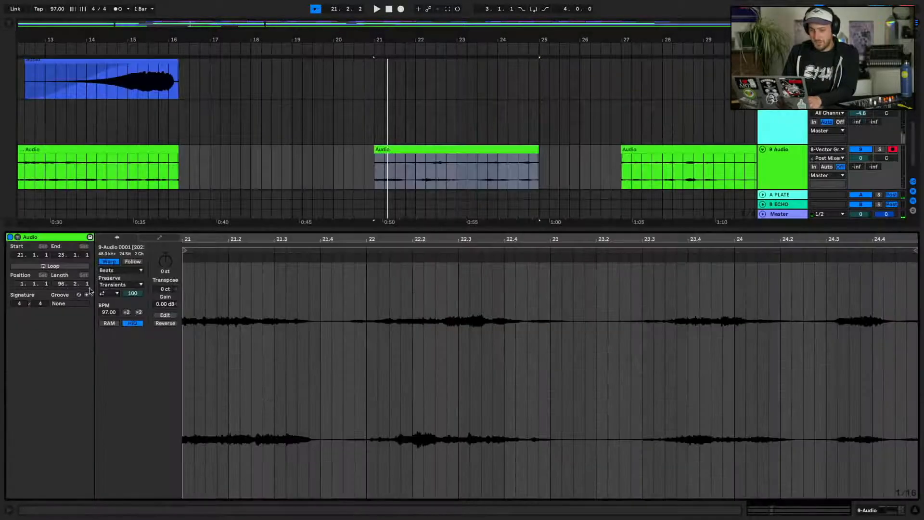
pyautogui.moveTo(163, 302); pyautogui.dragTo(163, 332)
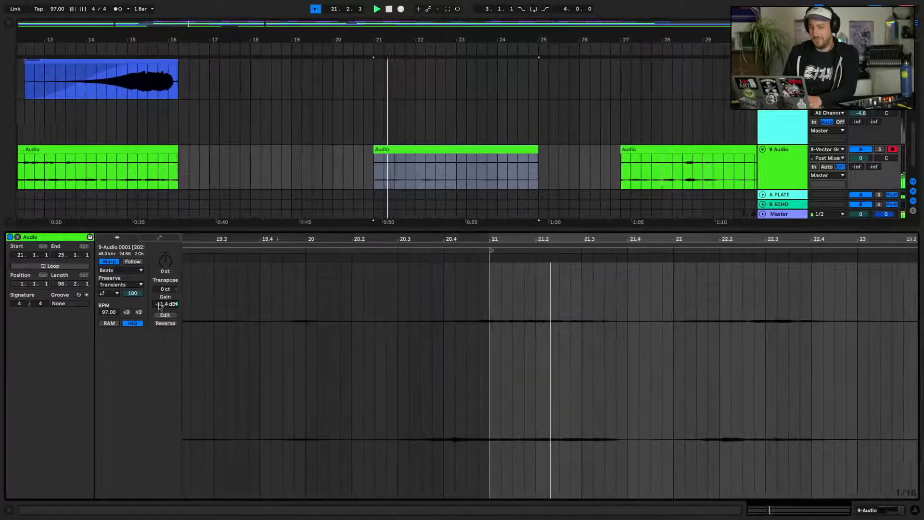
pyautogui.click(915, 510)
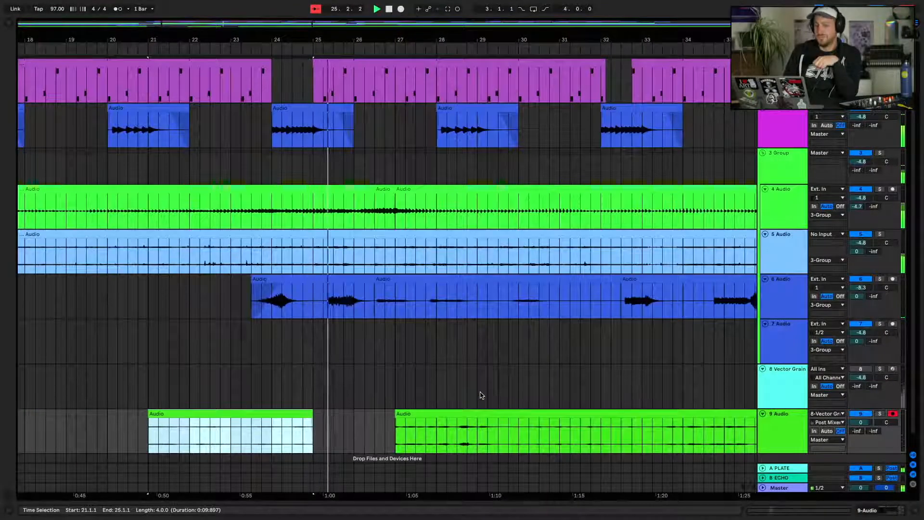
# Extend the start of the following 9 Audio clip back to 26.3.1
pyautogui.scroll(-1, 426, 376)
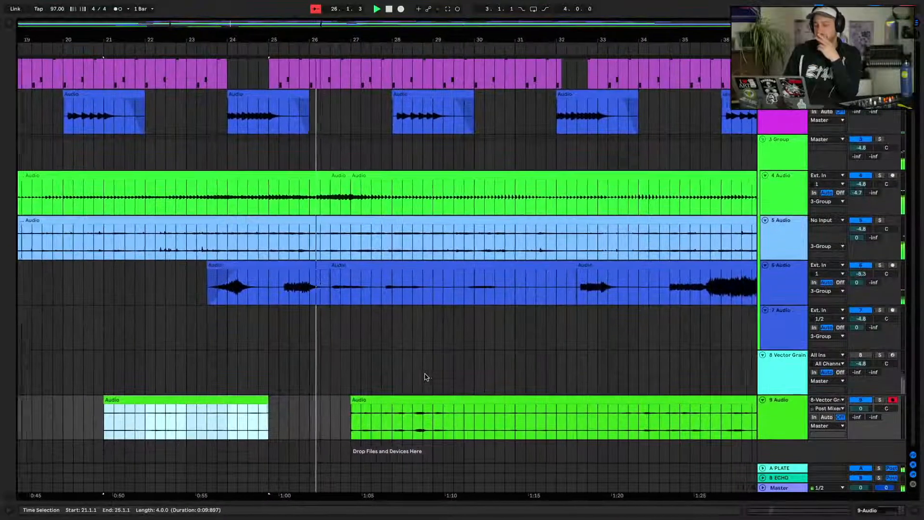
pyautogui.click(359, 402)
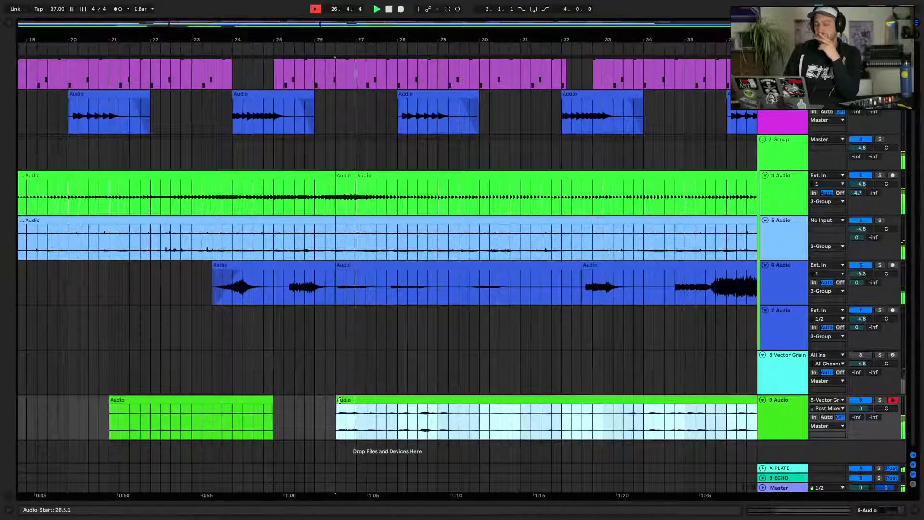
# Trim the start of the last 9 Audio clip to one beat before bar 27 and delete its section from 29.4.1 to 33.2.1
pyautogui.moveTo(358, 399); pyautogui.dragTo(347, 399)
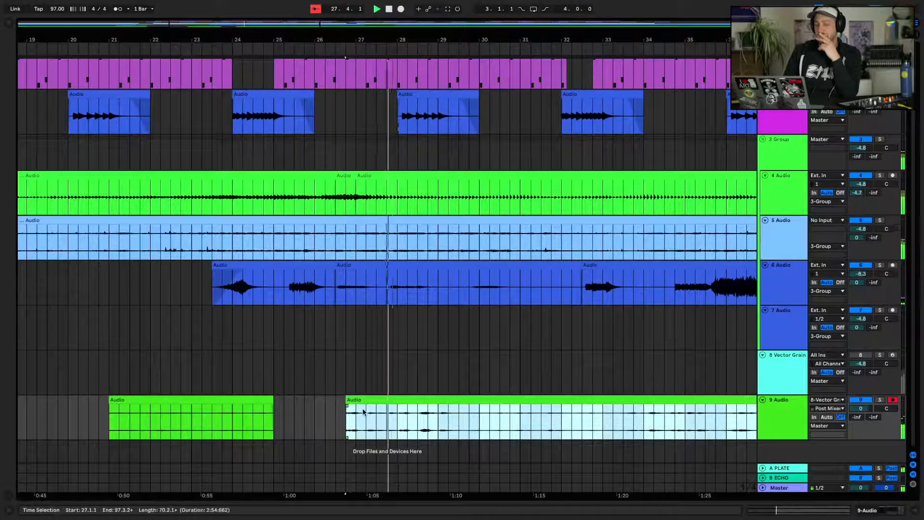
pyautogui.moveTo(472, 420); pyautogui.dragTo(612, 427)
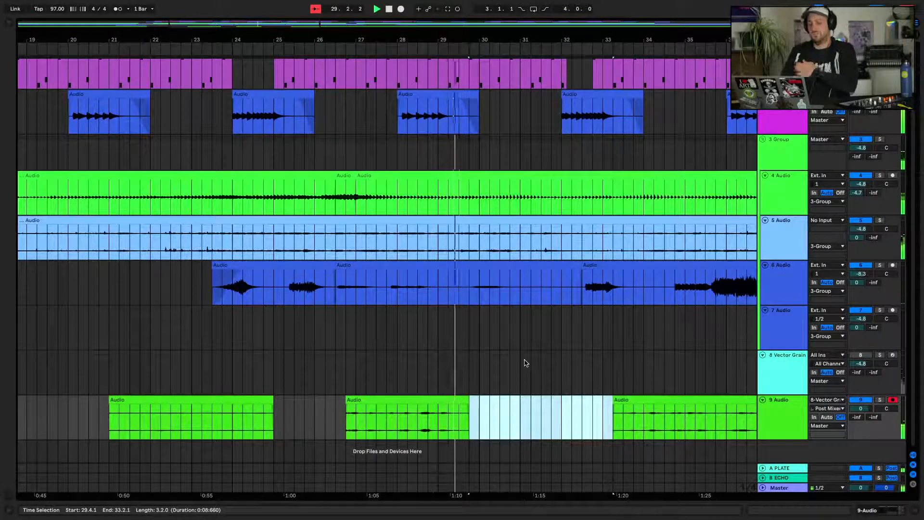
pyautogui.press('Delete')
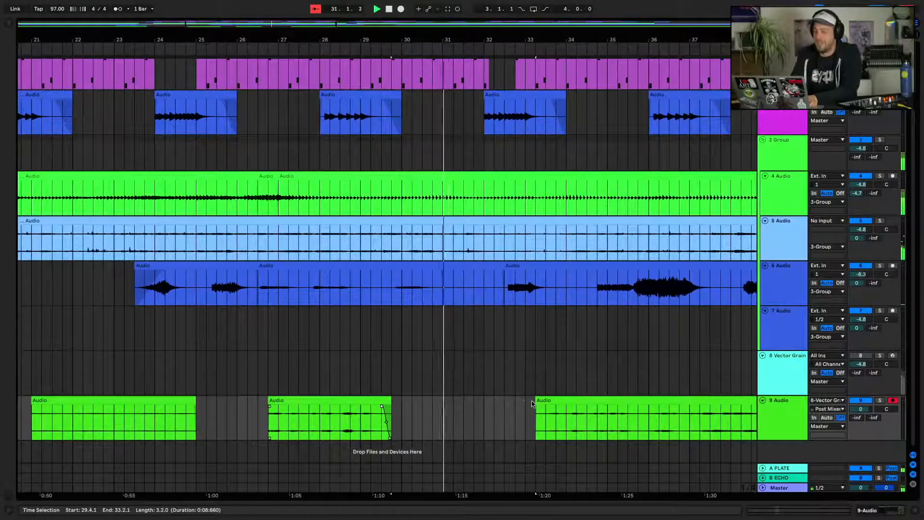
# Extend the start of the following 9 Audio clip back to mid-bar 31 and delete its section from 33.3.1 to 35.1.1
pyautogui.moveTo(536, 401); pyautogui.dragTo(459, 401)
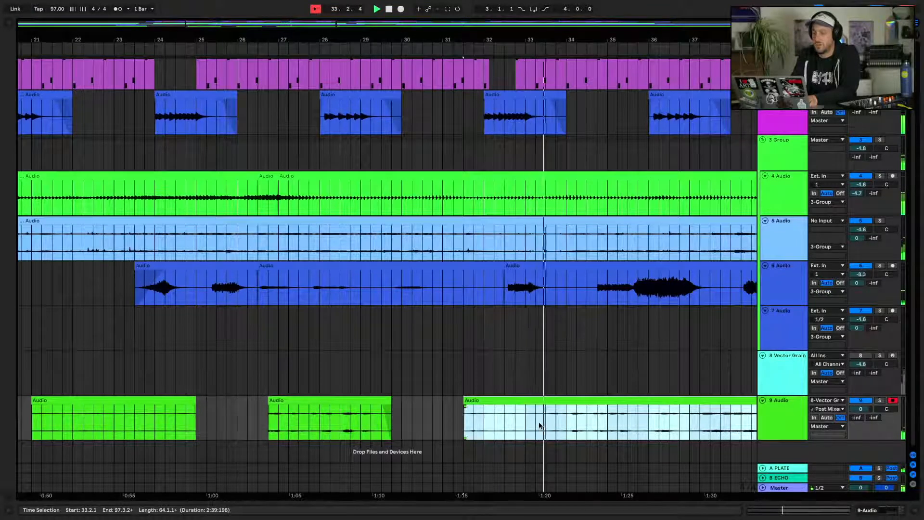
pyautogui.moveTo(501, 424); pyautogui.dragTo(565, 427)
pyautogui.press('Delete')
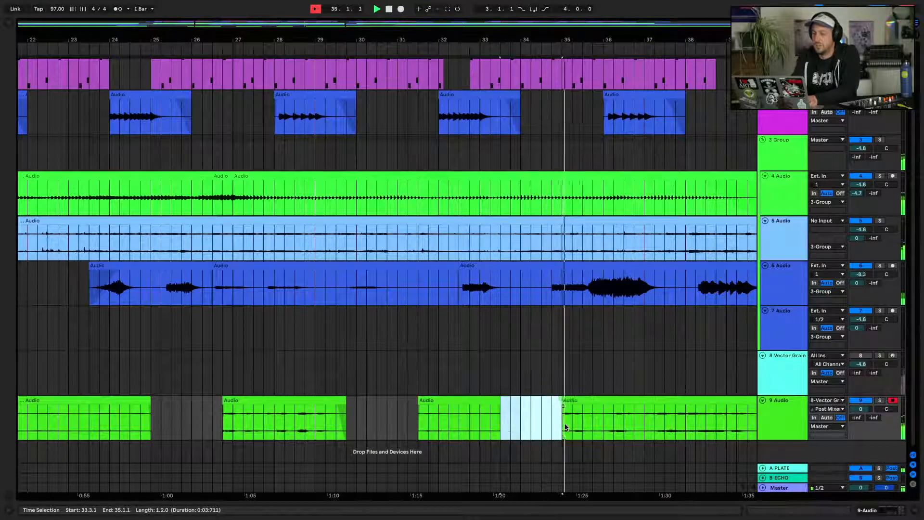
pyautogui.rightClick(565, 427)
pyautogui.press('Escape')
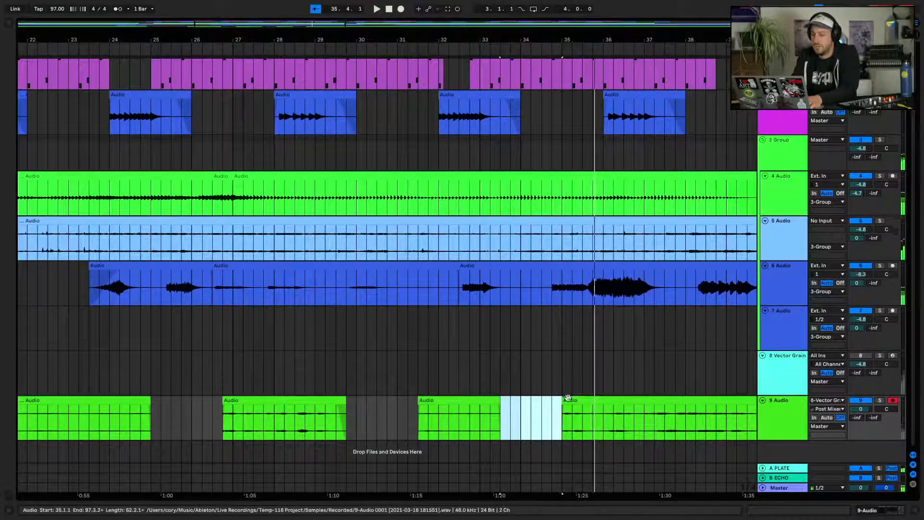
# Extend the start of the remaining 9 Audio clip back to 34.3.1, delete its section from 36.1.1 to 37.2.1, and play from 35.2.1
pyautogui.moveTo(568, 397); pyautogui.dragTo(526, 401)
pyautogui.press('space')
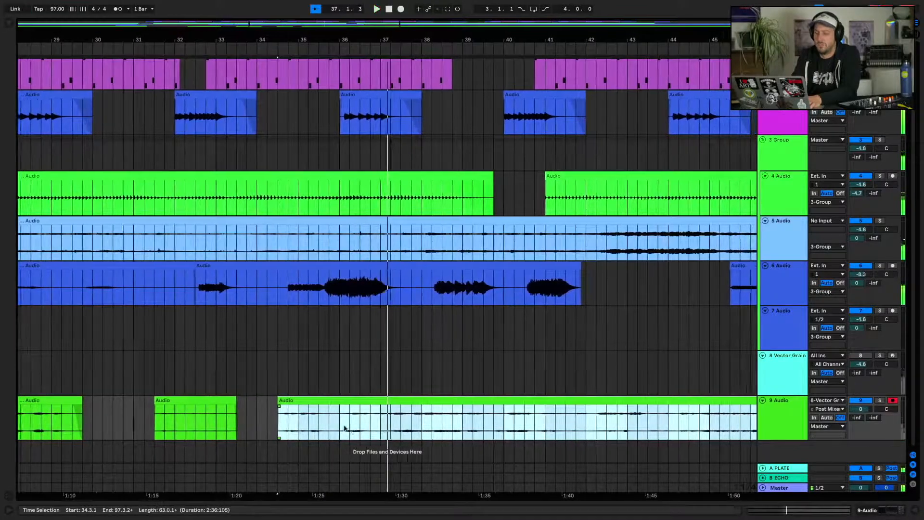
pyautogui.press('space')
pyautogui.moveTo(341, 426); pyautogui.dragTo(374, 428)
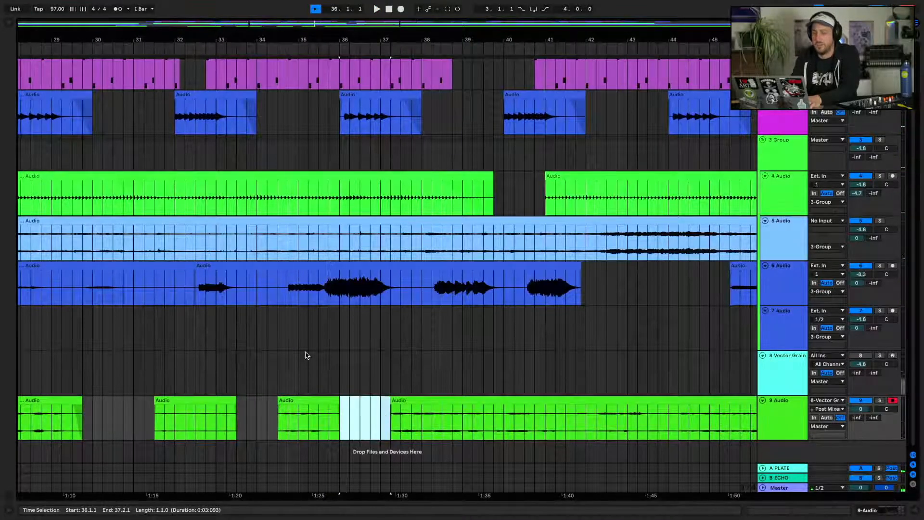
pyautogui.click(305, 355)
pyautogui.press('space')
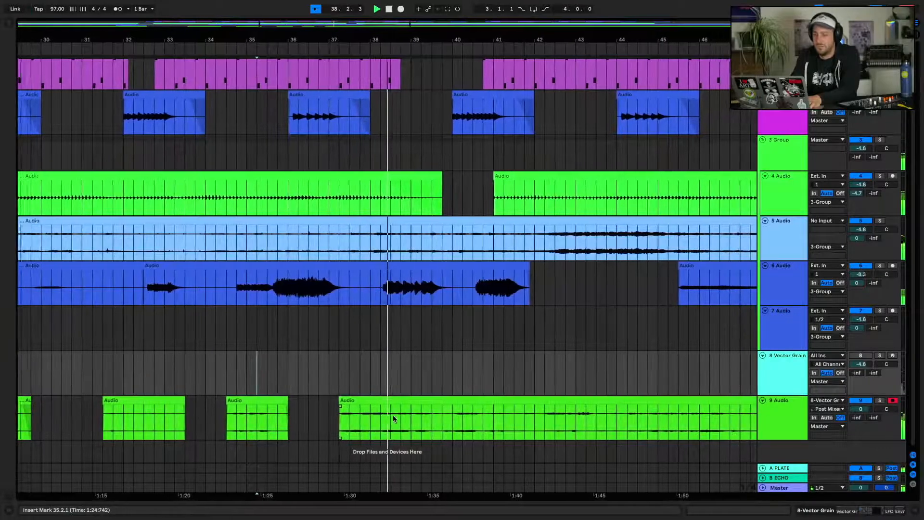
# Trim the start of the last 9 Audio clip to 41.1.1, in line with the 4 Audio clip, and play from 39.1.1
pyautogui.click(312, 401)
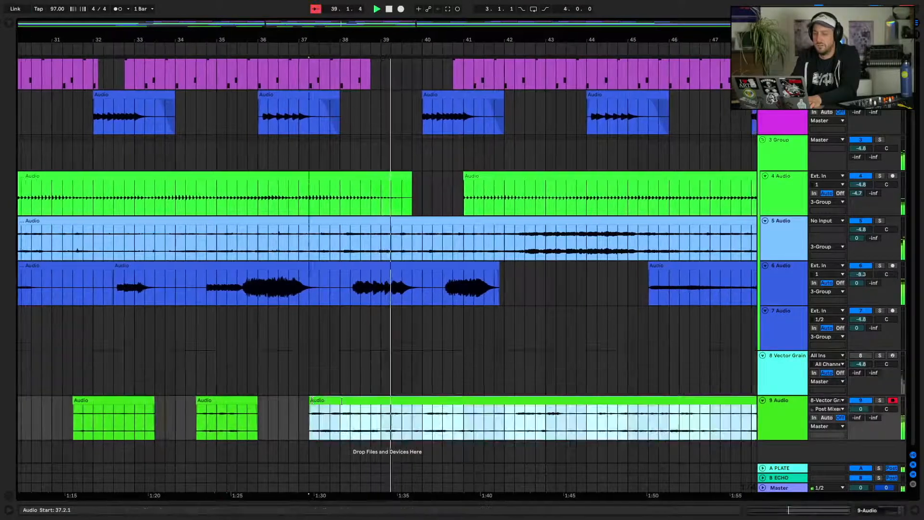
pyautogui.moveTo(311, 401); pyautogui.dragTo(386, 403)
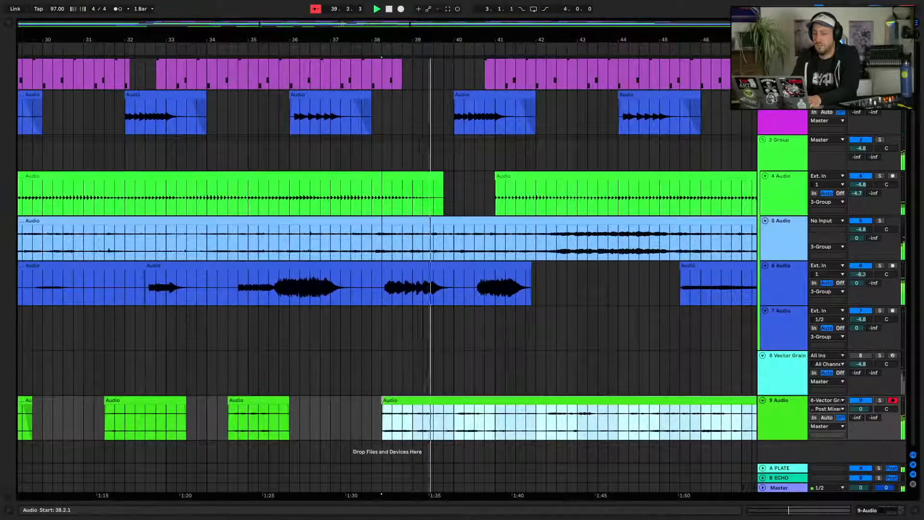
pyautogui.moveTo(384, 403); pyautogui.dragTo(507, 401)
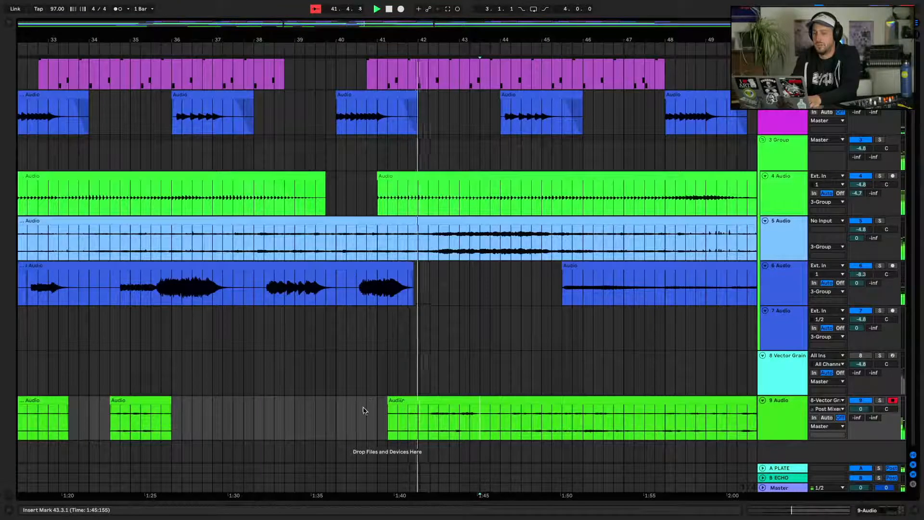
pyautogui.moveTo(385, 400); pyautogui.dragTo(374, 400)
pyautogui.click(289, 407)
pyautogui.press('space')
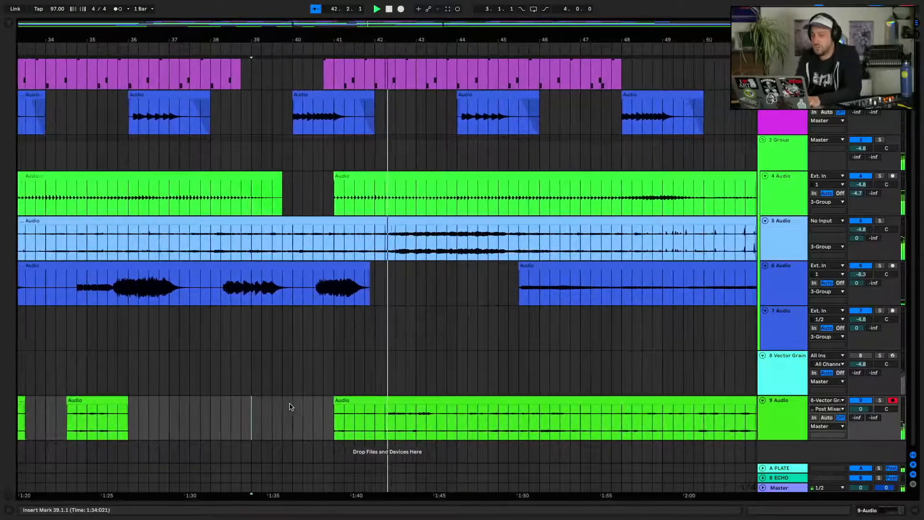
# Delete the 8 Vector Grain track
pyautogui.click(788, 368)
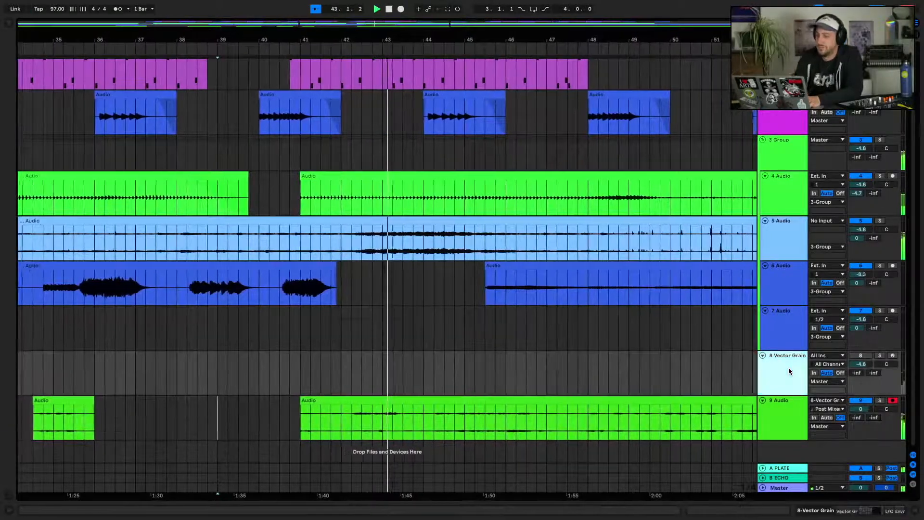
pyautogui.press('Delete')
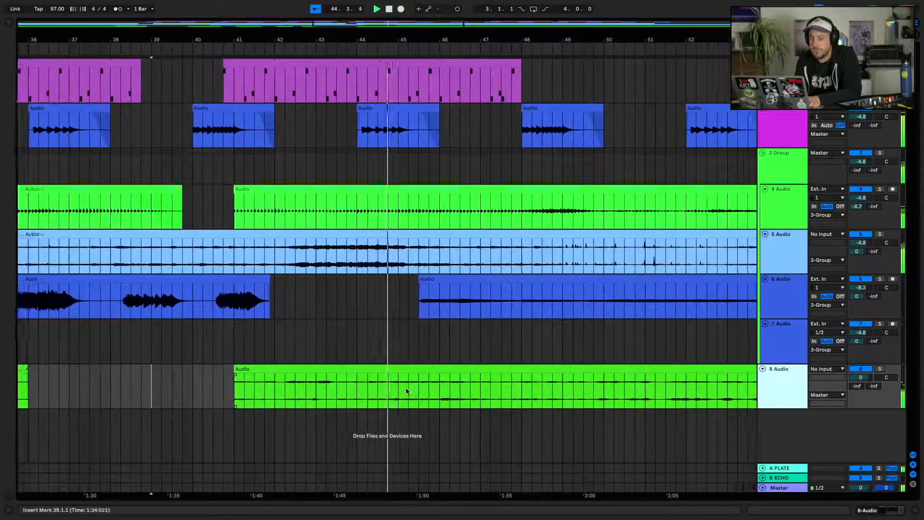
pyautogui.moveTo(404, 390); pyautogui.dragTo(470, 367)
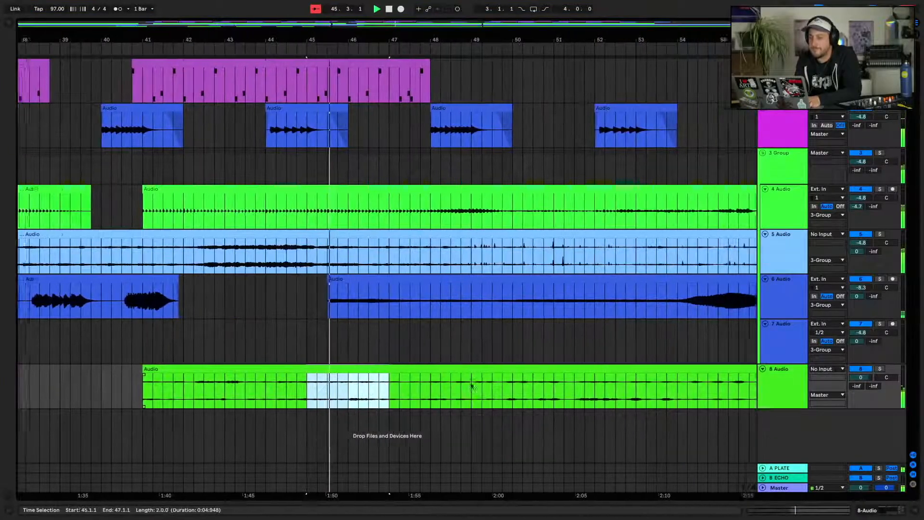
pyautogui.click(426, 348)
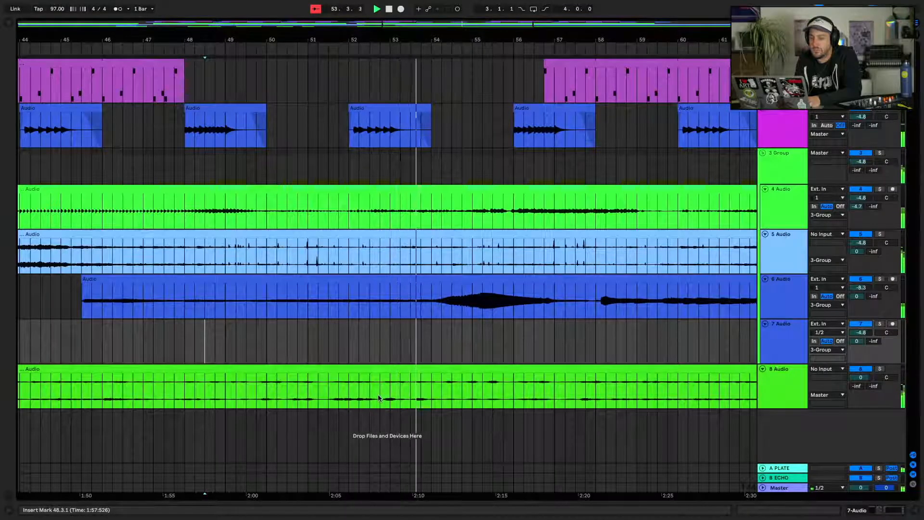
# Delete the 8 Audio section from 52.4.1 to 53.4.1, then extend the end of the clip before the gap to bar 53
pyautogui.moveTo(379, 398); pyautogui.dragTo(421, 397)
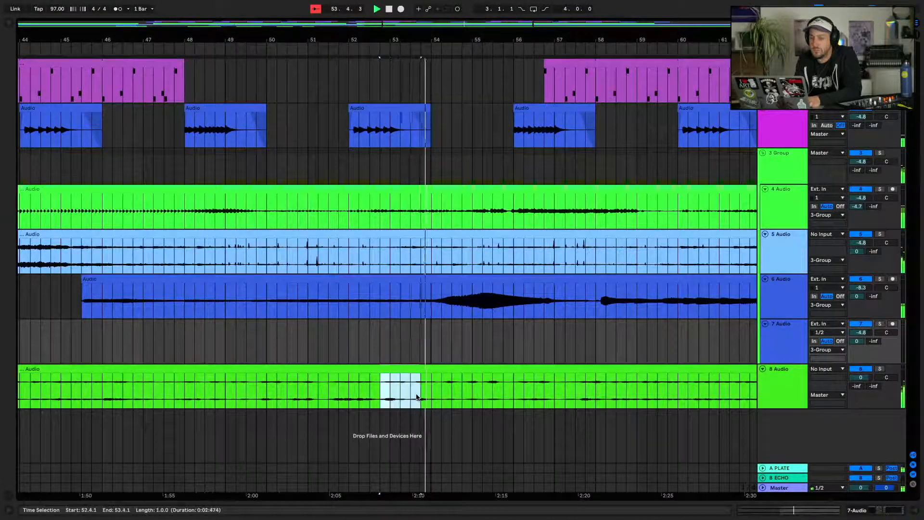
pyautogui.click(312, 391)
pyautogui.press('space')
pyautogui.moveTo(379, 367)
pyautogui.mouseDown()
pyautogui.moveTo(401, 366)
pyautogui.moveTo(390, 367)
pyautogui.mouseUp()
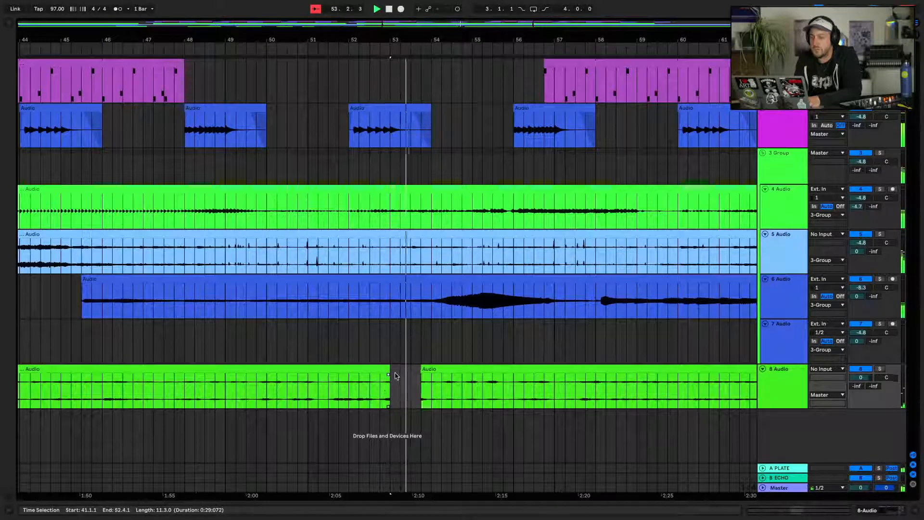
pyautogui.click(395, 375)
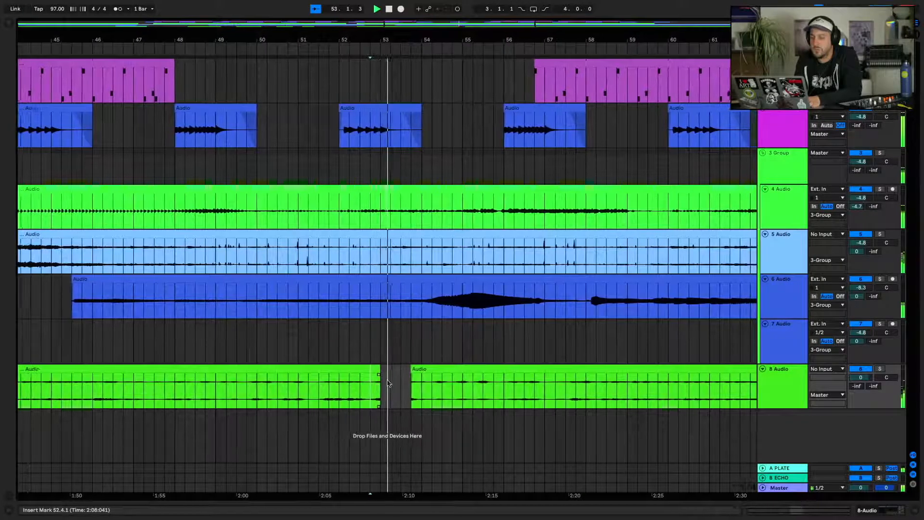
# Trim the start of the following 8 Audio clip to just past bar 55 with a fade-in, and delete its section from 57.2.1 to 60.1.1
pyautogui.moveTo(408, 367); pyautogui.dragTo(464, 373)
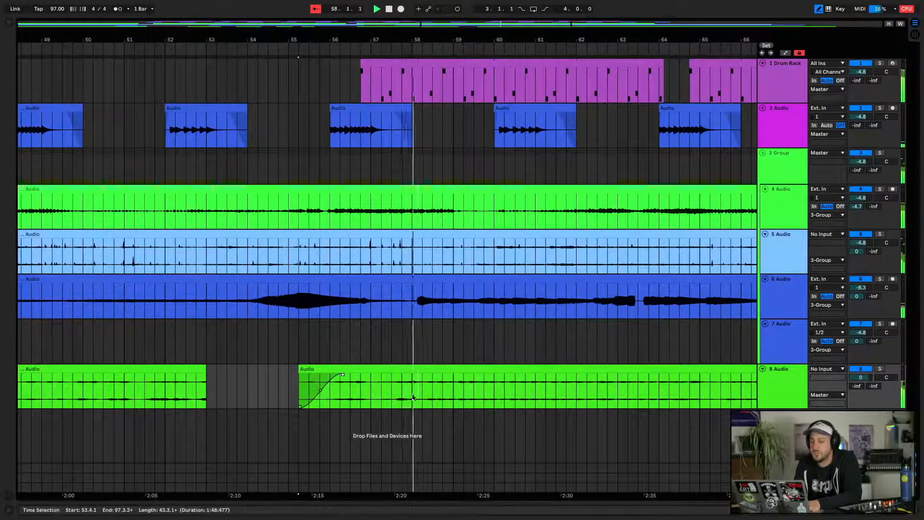
pyautogui.moveTo(381, 392)
pyautogui.mouseDown()
pyautogui.moveTo(488, 395)
pyautogui.moveTo(386, 386)
pyautogui.mouseUp()
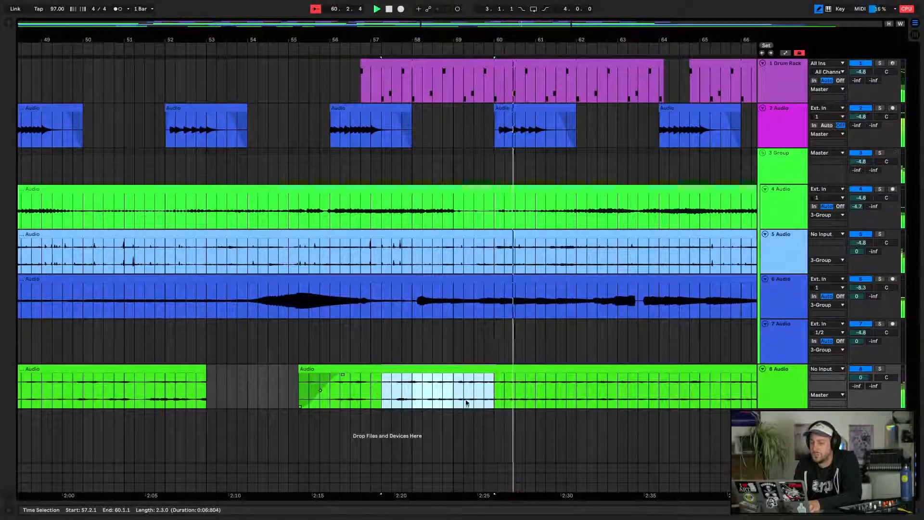
pyautogui.hotkey('ctrl', 'e')
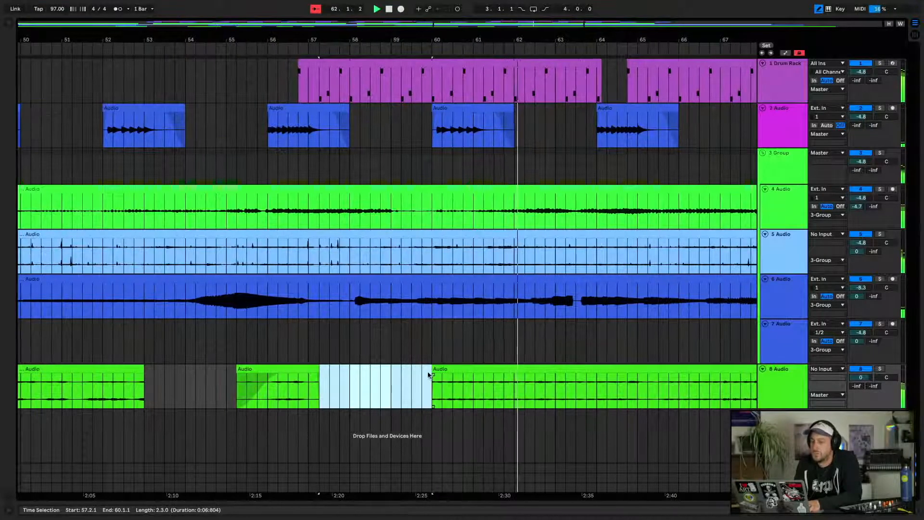
pyautogui.press('Delete')
# Fade in the 8 Audio clip that starts at 60.1.1 over about one bar and listen on through bars 65 to 68
pyautogui.click(436, 381)
pyautogui.press('space')
pyautogui.press('space')
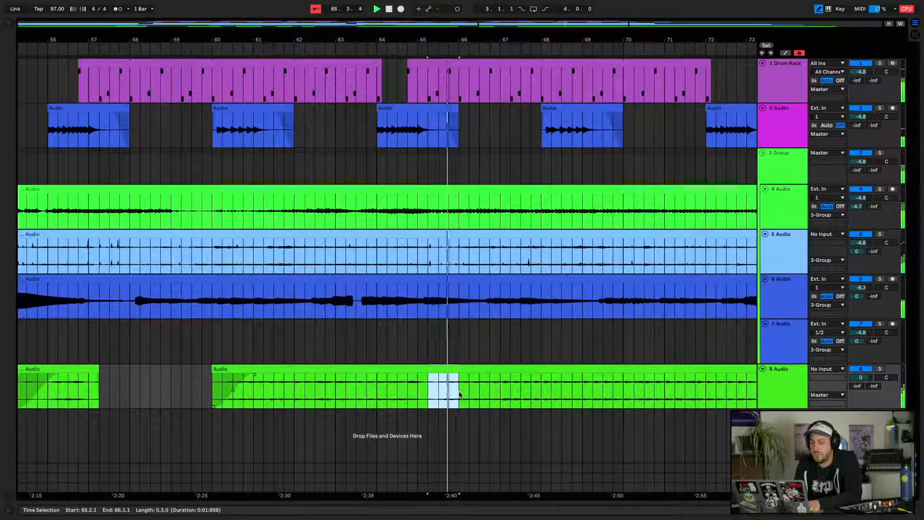
pyautogui.moveTo(460, 394); pyautogui.dragTo(499, 388)
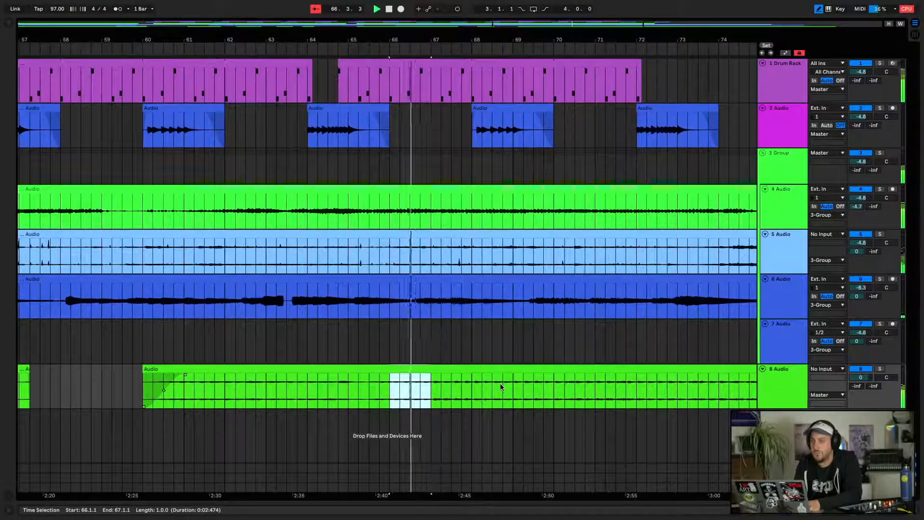
pyautogui.click(498, 393)
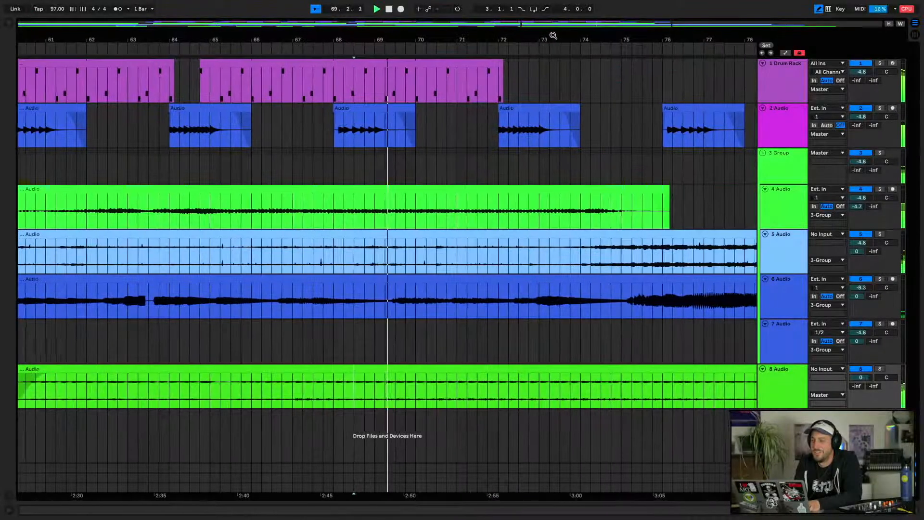
# Move the 8 Audio track into the 3 Group, keeping it below the 7 Audio track
pyautogui.moveTo(552, 35); pyautogui.dragTo(429, 37)
pyautogui.hscroll(2, 526, 204)
pyautogui.hscroll(3, 527, 204)
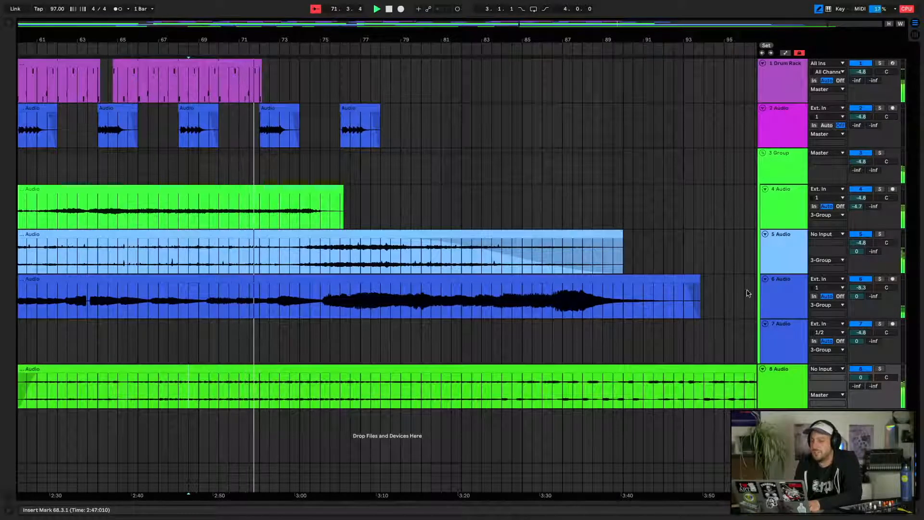
pyautogui.moveTo(784, 385); pyautogui.dragTo(784, 339)
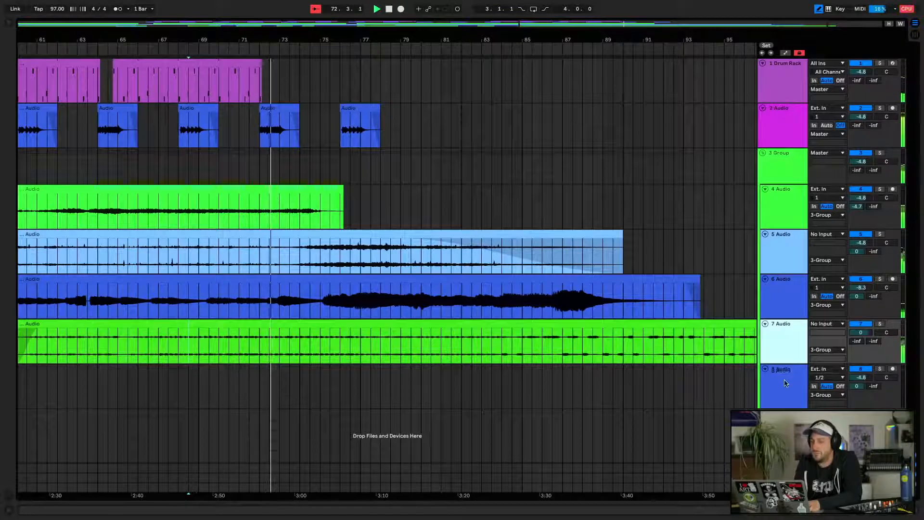
pyautogui.moveTo(784, 383); pyautogui.dragTo(785, 329)
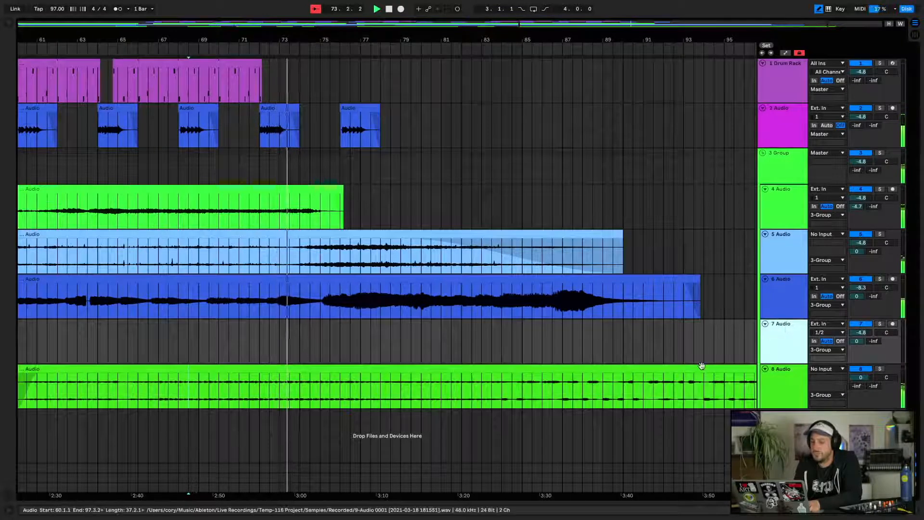
# Audition the long final 8 Audio clip from about bars 79, 86 and 90 to judge where it should end
pyautogui.moveTo(568, 41); pyautogui.dragTo(539, 43)
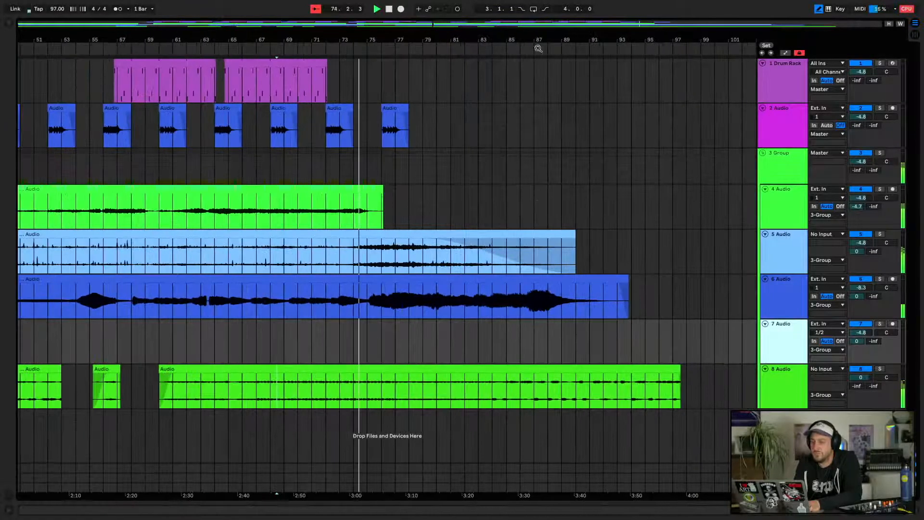
pyautogui.click(428, 394)
pyautogui.press('space')
pyautogui.press('space')
pyautogui.click(518, 386)
pyautogui.press('space')
pyautogui.press('space')
pyautogui.click(576, 385)
pyautogui.press('space')
pyautogui.press('space')
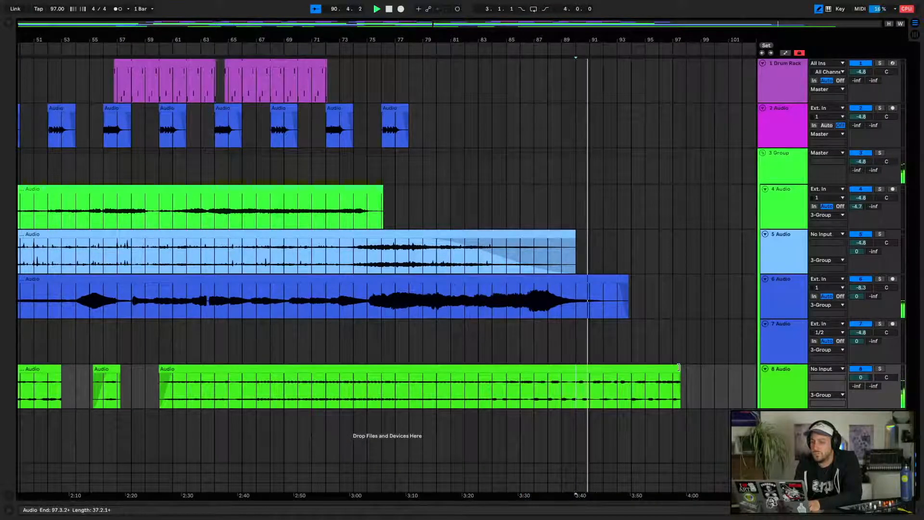
# Shorten the final 8 Audio clip to end at 94.1.1 and add a fade-out starting at about bar 86
pyautogui.moveTo(679, 367); pyautogui.dragTo(627, 367)
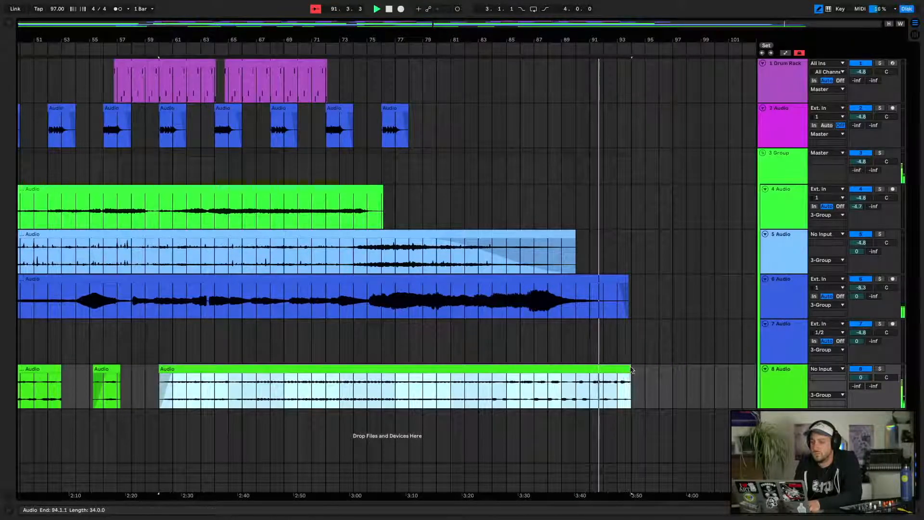
pyautogui.click(521, 403)
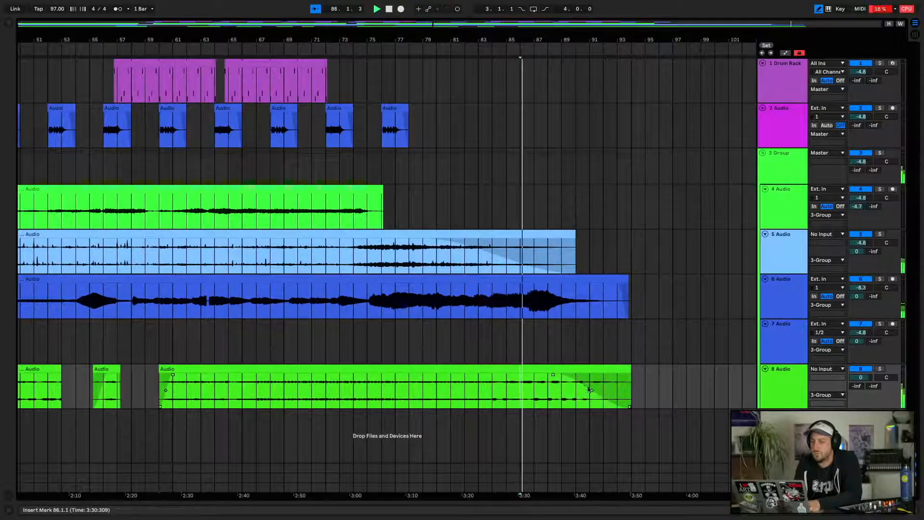
pyautogui.moveTo(553, 375); pyautogui.dragTo(515, 378)
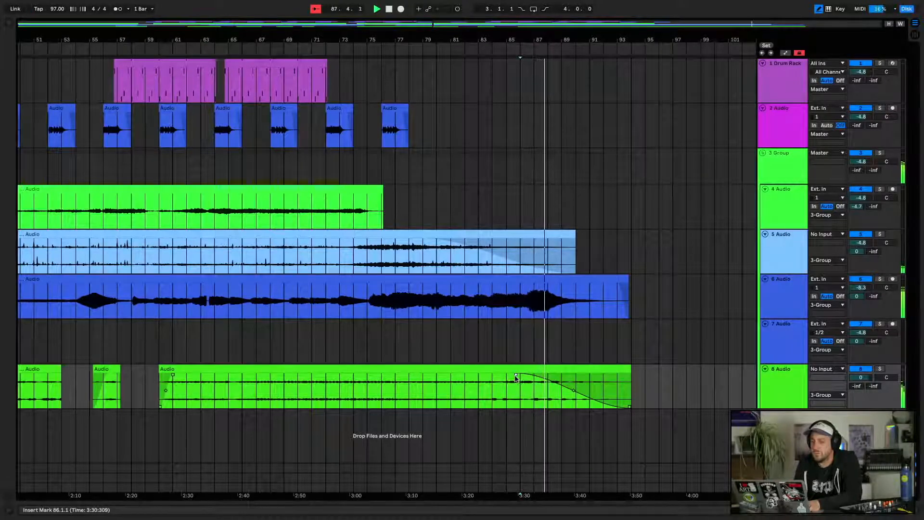
pyautogui.hscroll(-15, 515, 378)
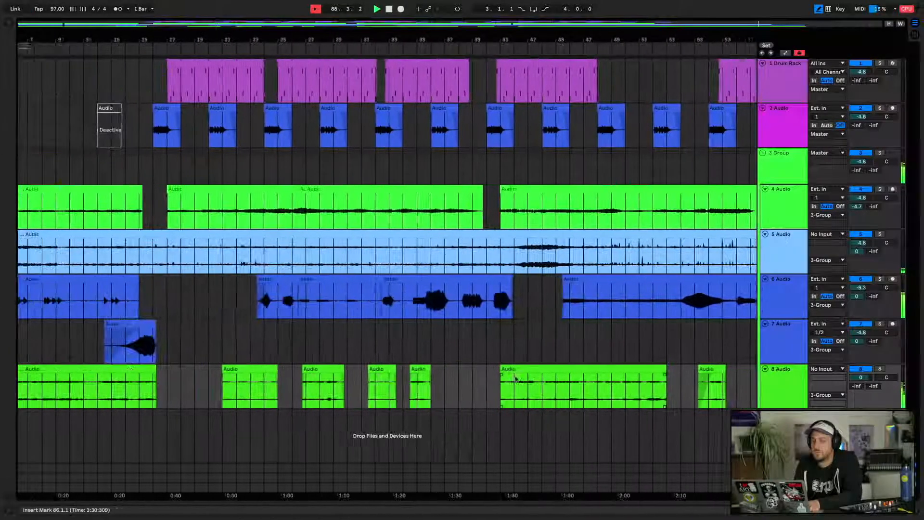
# Unsolo the 1 Drum Rack track and set its Drum Buss decay to 13% and crunch to 22% during playback
pyautogui.press('-')
pyautogui.press('-')
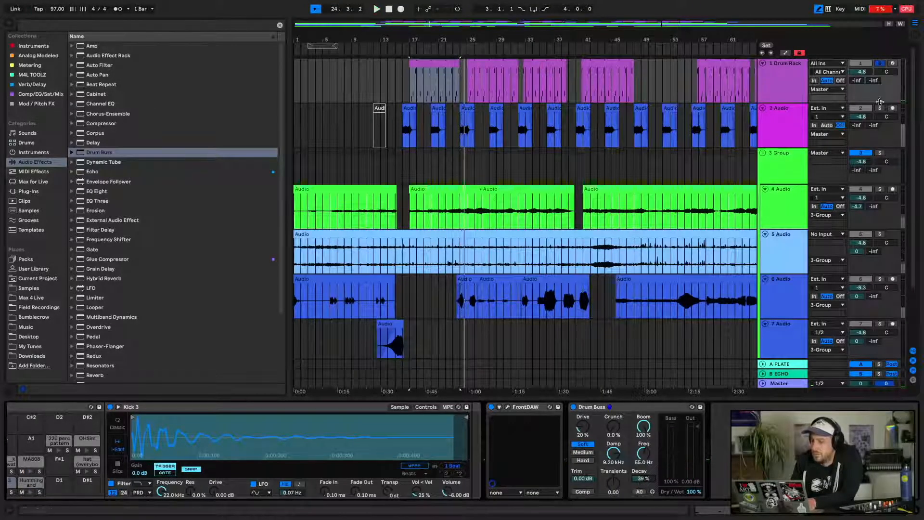
pyautogui.click(880, 63)
pyautogui.press('space')
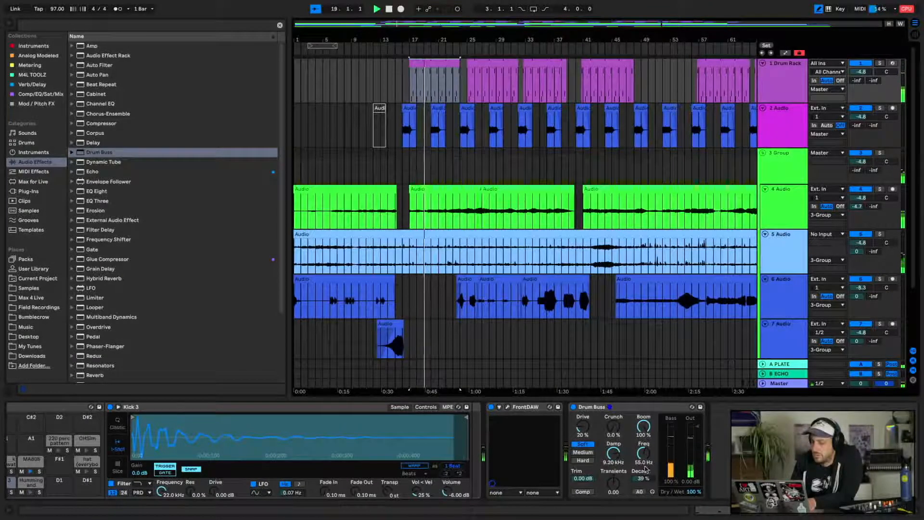
pyautogui.moveTo(646, 469); pyautogui.dragTo(646, 481)
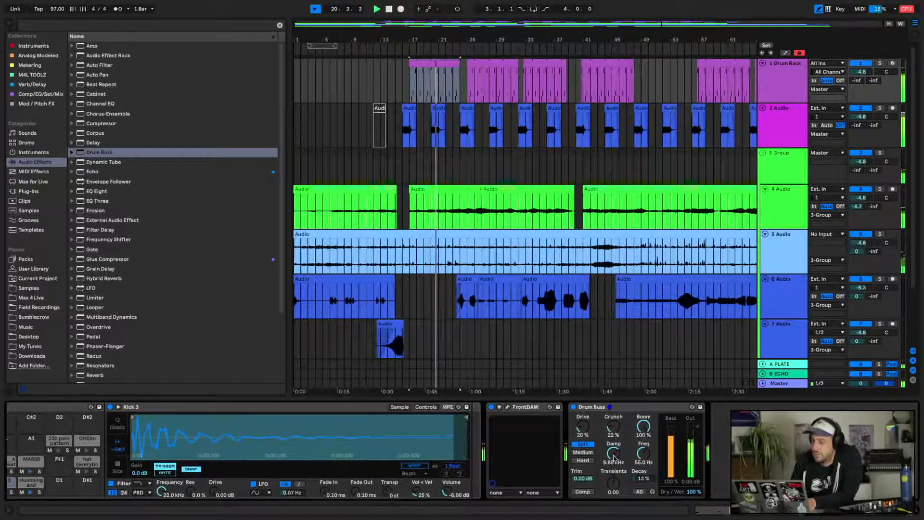
pyautogui.click(917, 514)
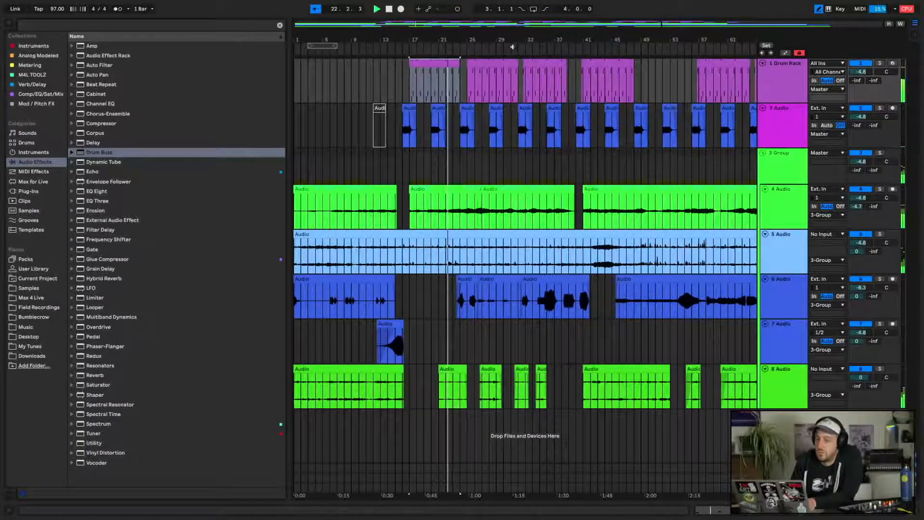
# Listen on through bars 22 to 29, then add a Saturator to the end of the 2 Audio device chain
pyautogui.moveTo(512, 47); pyautogui.dragTo(220, 31)
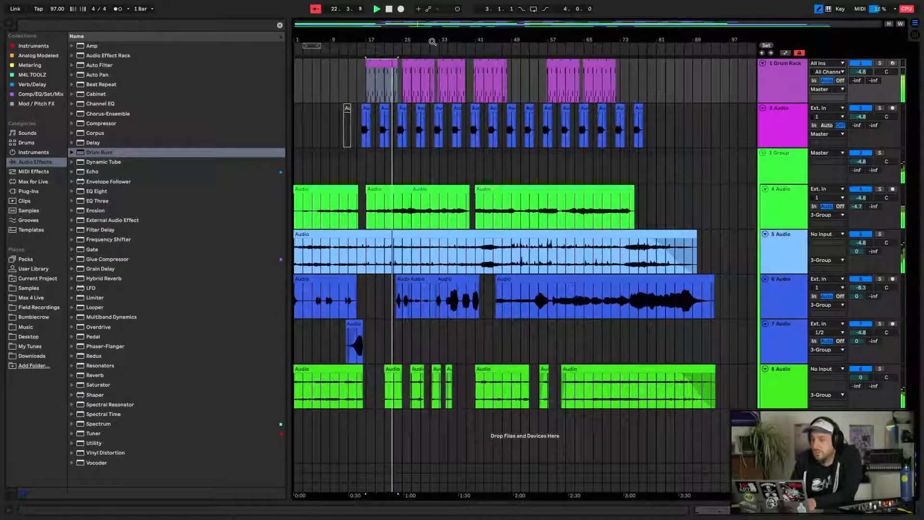
pyautogui.click(9, 22)
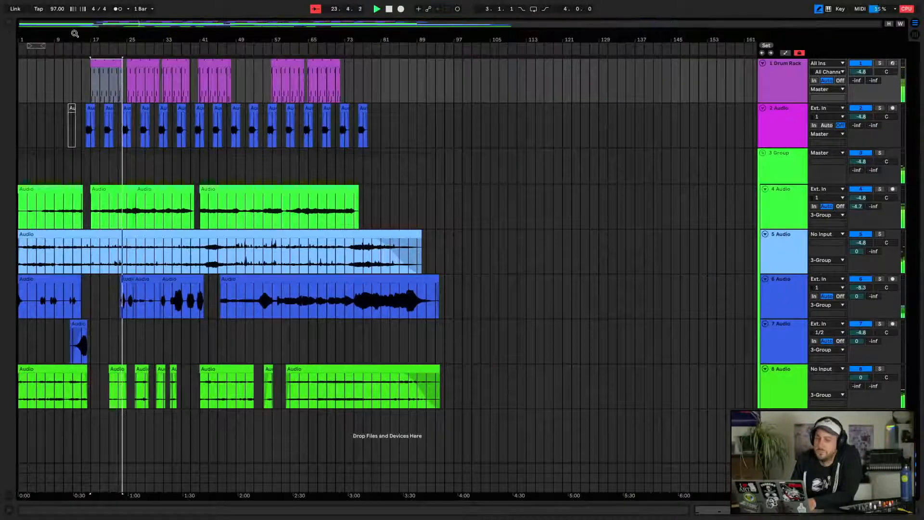
pyautogui.moveTo(119, 32); pyautogui.dragTo(182, 133)
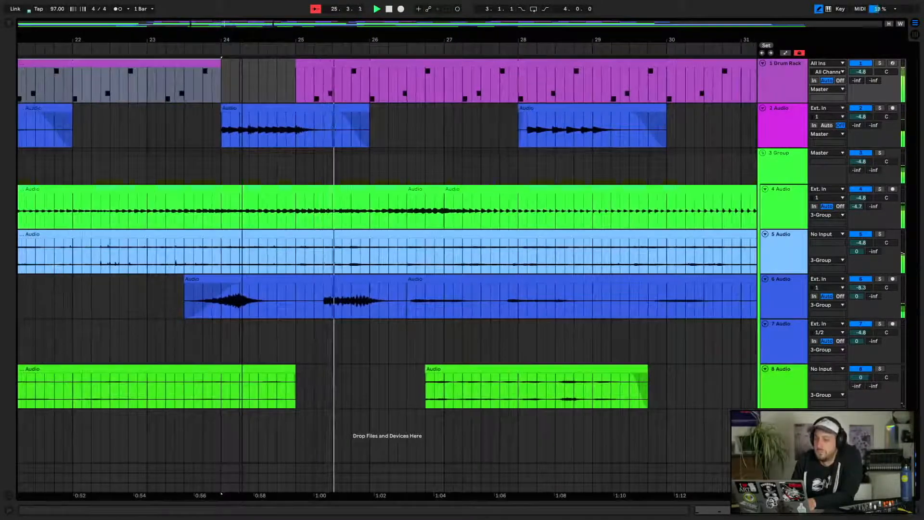
pyautogui.moveTo(242, 133); pyautogui.dragTo(493, 100)
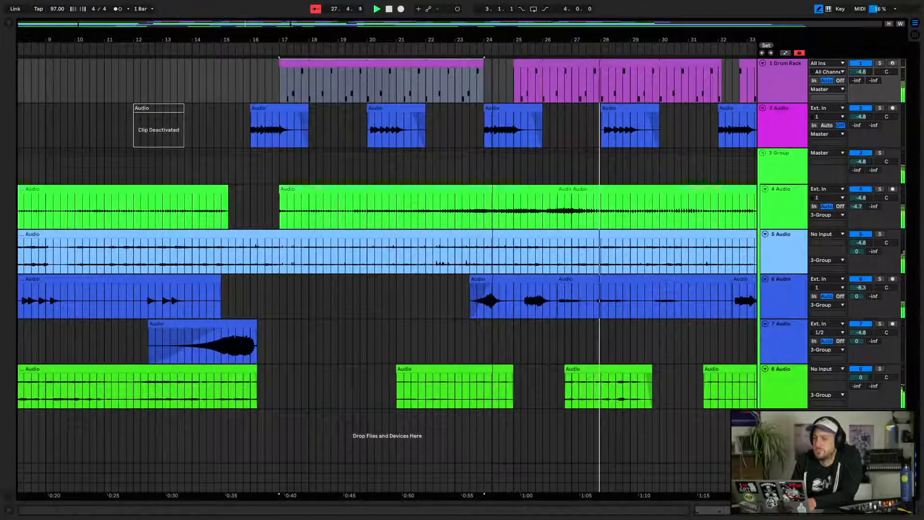
pyautogui.moveTo(493, 99); pyautogui.dragTo(492, 48)
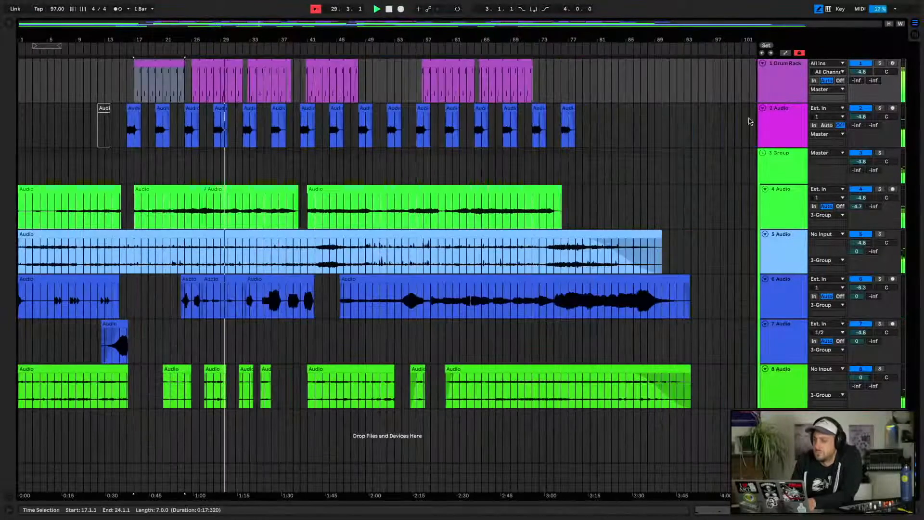
pyautogui.click(775, 128)
pyautogui.press('space')
pyautogui.click(9, 23)
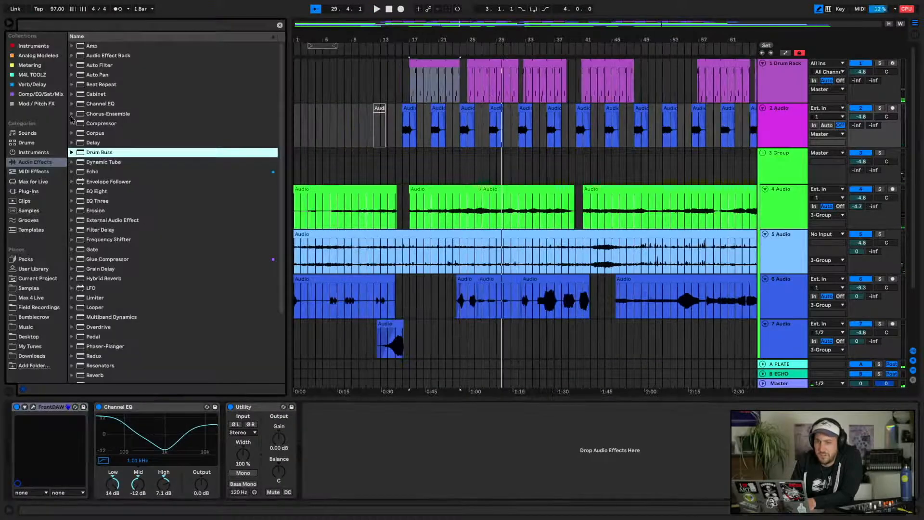
pyautogui.scroll(-3, 114, 312)
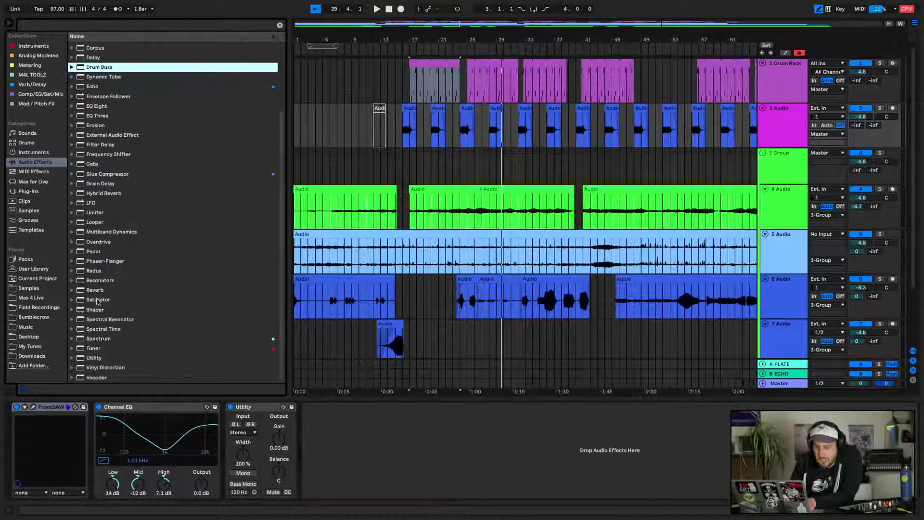
pyautogui.moveTo(96, 302); pyautogui.dragTo(376, 445)
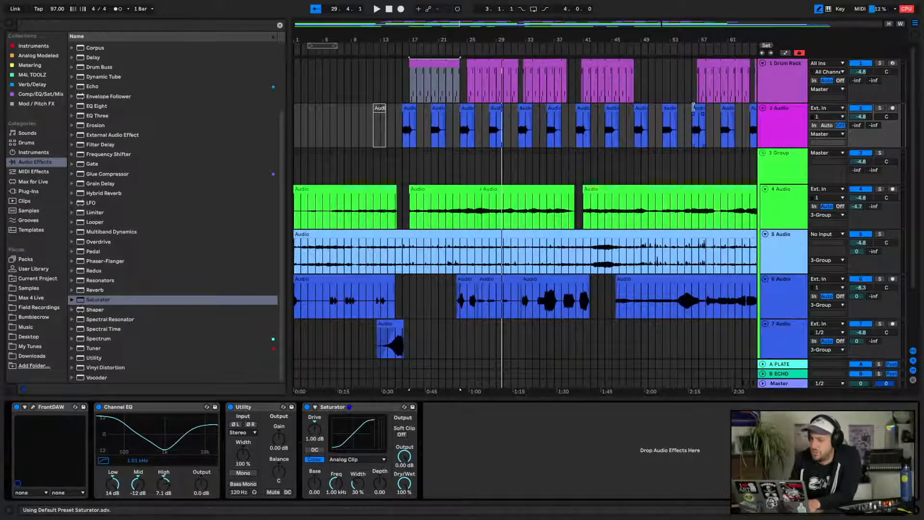
# Solo 2 Audio, play its clip at 56.1.1, and set the Saturator to 2 dB drive, Soft Clip on and Sinoid Fold
pyautogui.click(693, 107)
pyautogui.click(881, 109)
pyautogui.press('space')
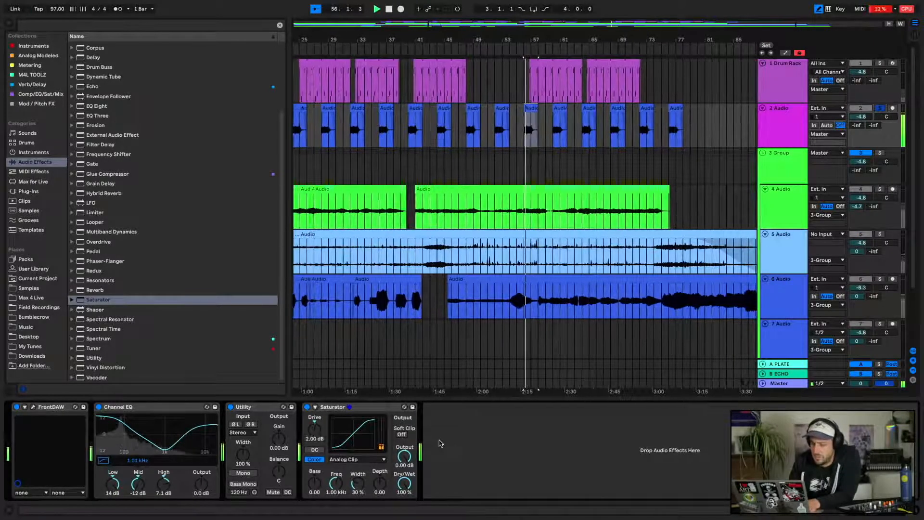
pyautogui.click(402, 435)
pyautogui.click(356, 459)
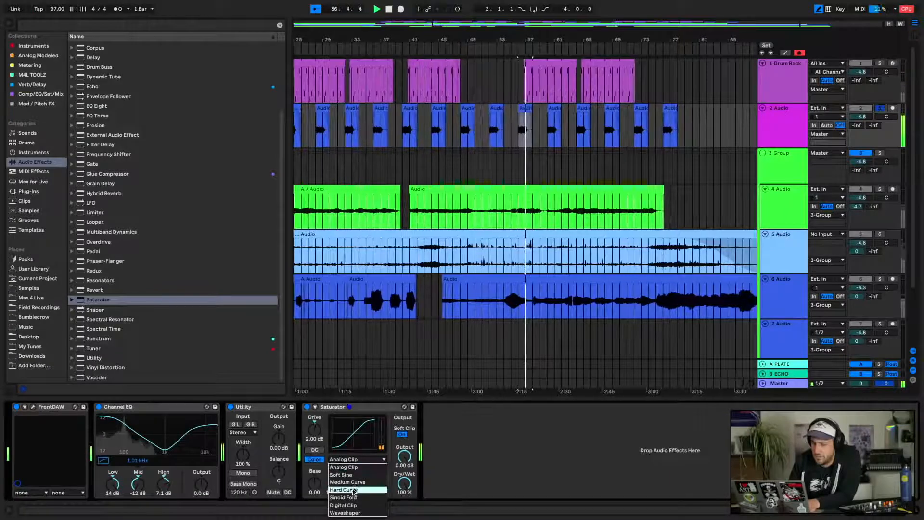
pyautogui.click(353, 501)
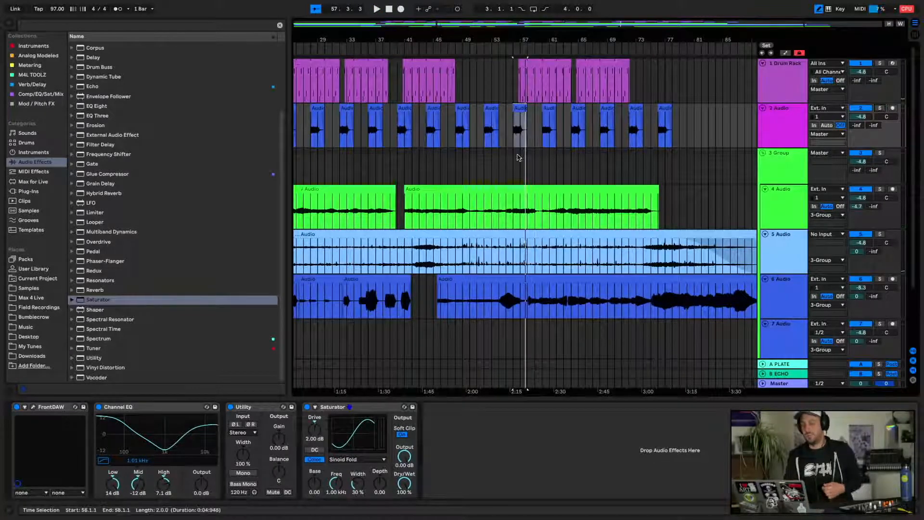
# Play the full mix from the first 2 Audio clip at 16.1.1 and reduce the Saturator's dry/wet to 71%
pyautogui.hscroll(-10, 517, 158)
pyautogui.click(410, 108)
pyautogui.press('space')
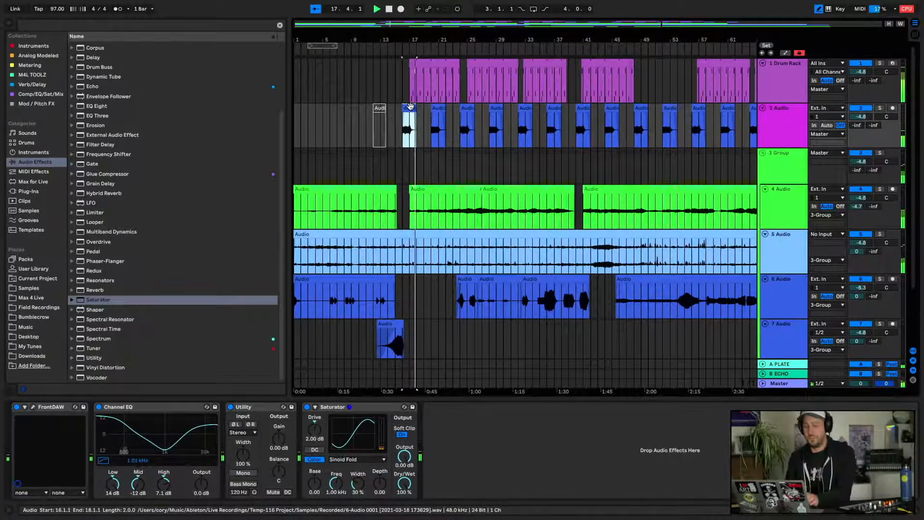
pyautogui.moveTo(405, 490); pyautogui.dragTo(404, 489)
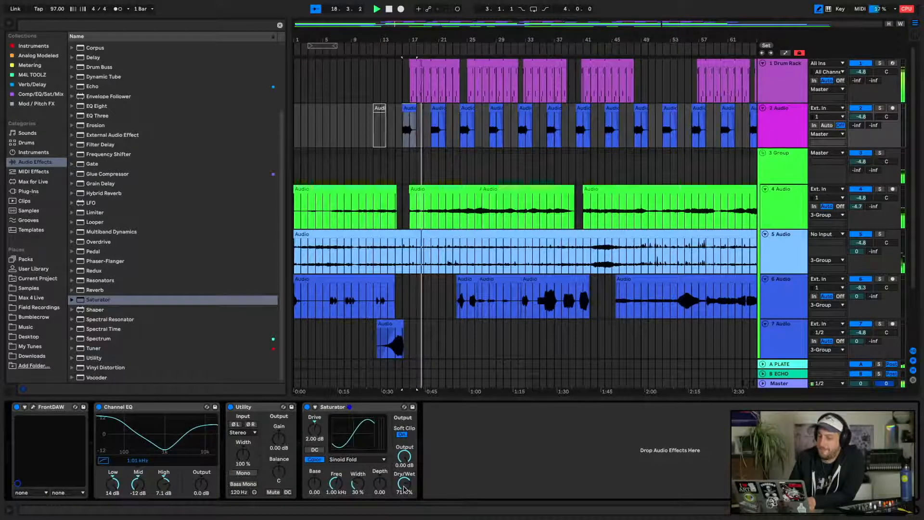
pyautogui.click(917, 510)
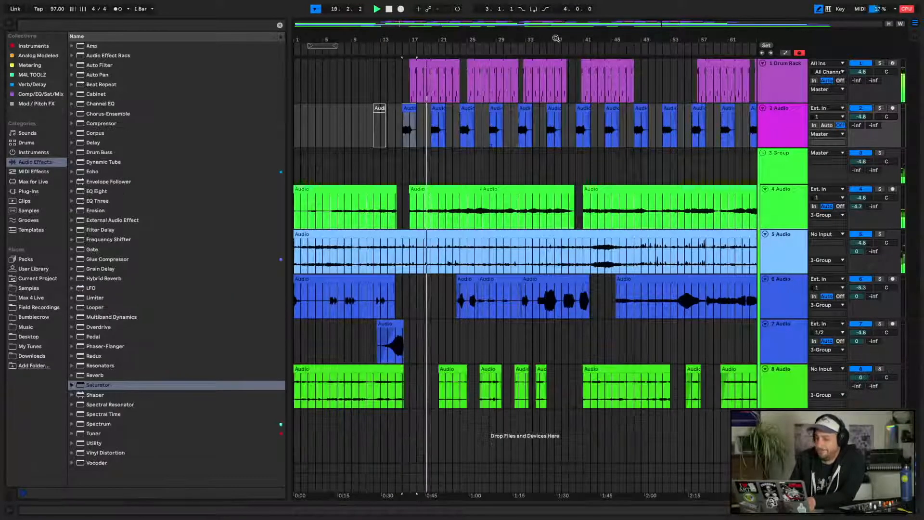
# Lower the 2 Audio track volume to -6.6 dB and hide the browser to show the whole arrangement
pyautogui.moveTo(557, 37); pyautogui.dragTo(463, 39)
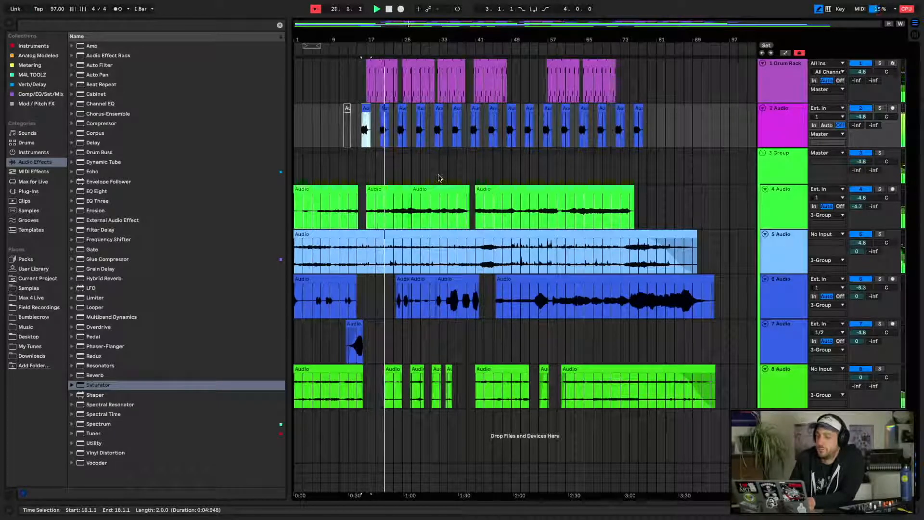
pyautogui.moveTo(853, 117); pyautogui.dragTo(853, 126)
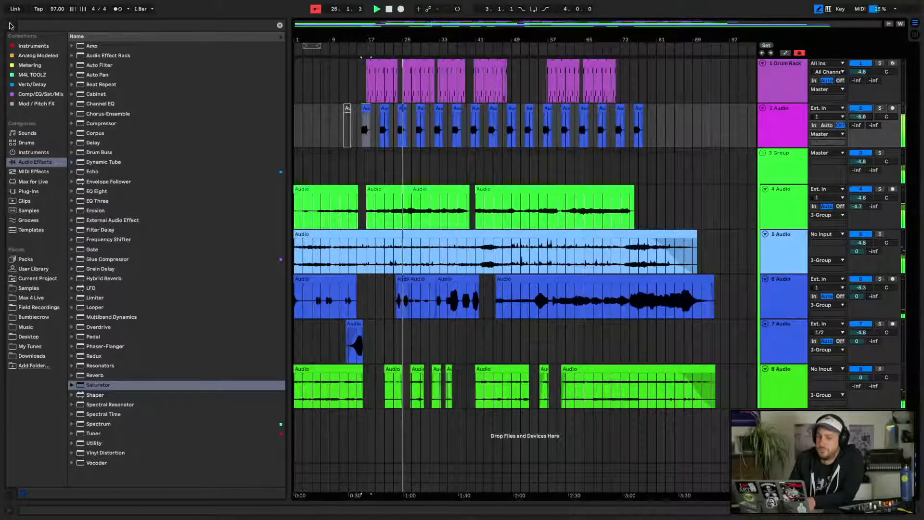
pyautogui.press('super+alt+b')
pyautogui.moveTo(92, 42); pyautogui.dragTo(91, 64)
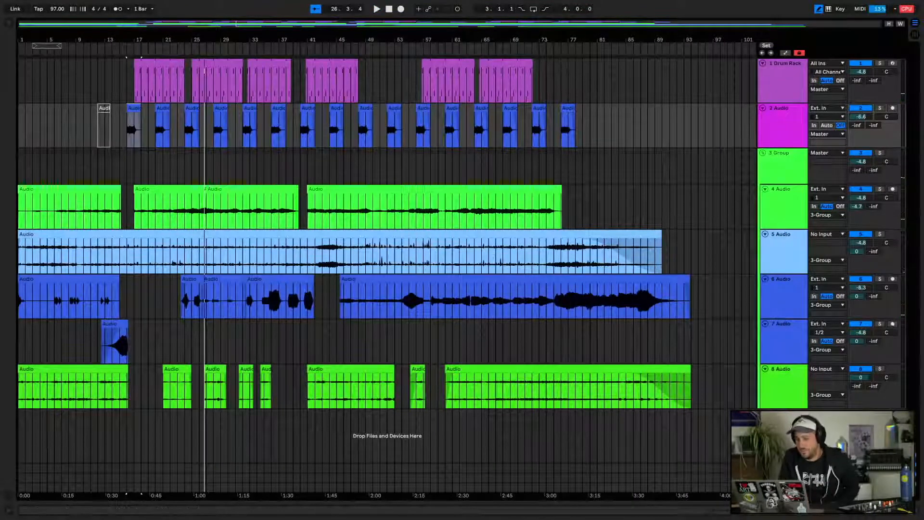
# Insert a new audio track below 8 Audio and record a take from bar 1 to about bar 79
pyautogui.click(782, 153)
pyautogui.hotkey('ctrl', 't')
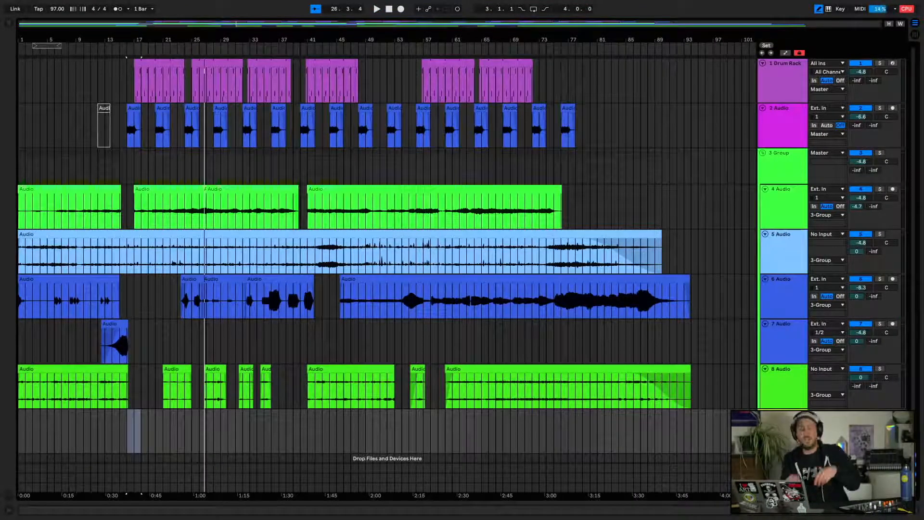
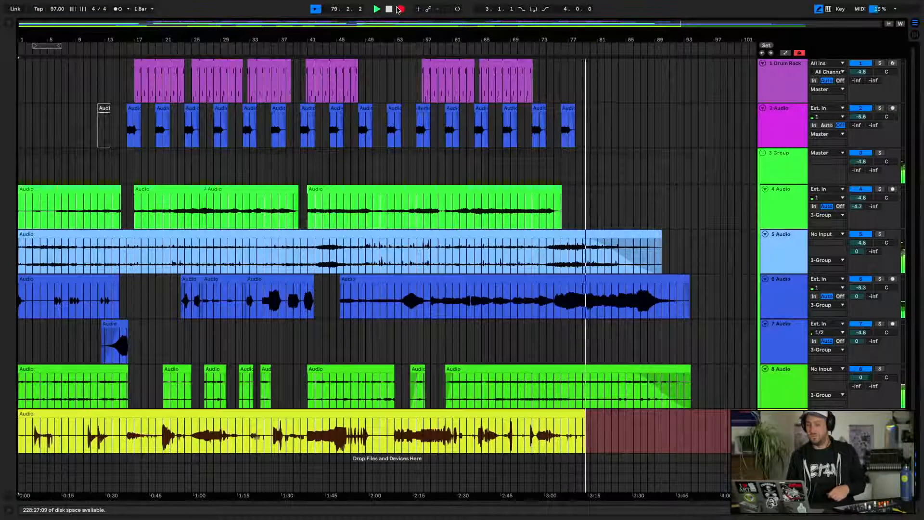
pyautogui.press('space')
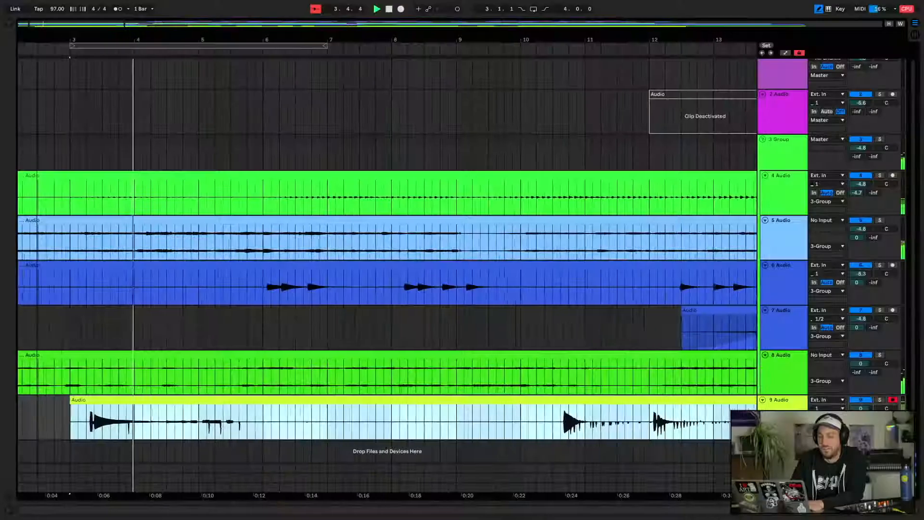
# Trim the start of the new 9 Audio clip to 3.2.3 and fade it in over about one bar
pyautogui.moveTo(73, 402); pyautogui.dragTo(233, 401)
pyautogui.press('space')
pyautogui.press('space')
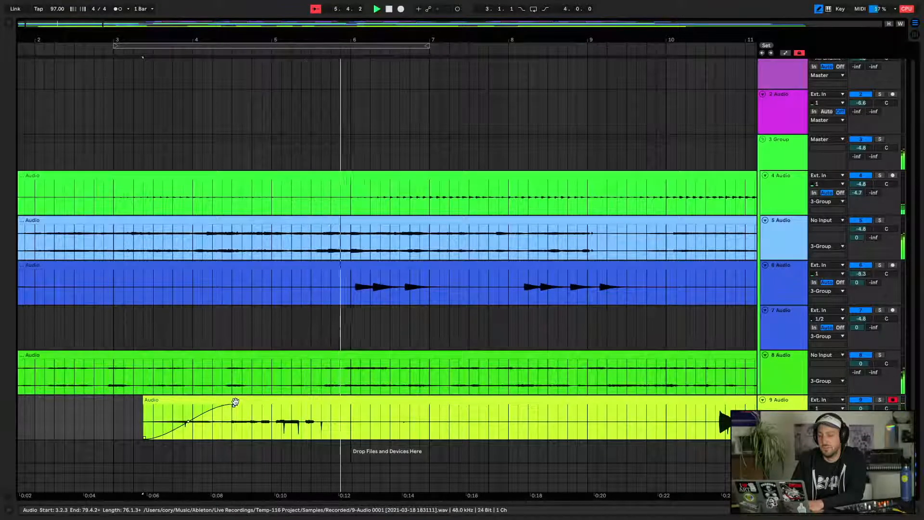
# Play from bar 1 and lengthen the 9 Audio clip's fade-in to end around the middle of bar 5
pyautogui.hscroll(-3, 236, 402)
pyautogui.scroll(1, 235, 402)
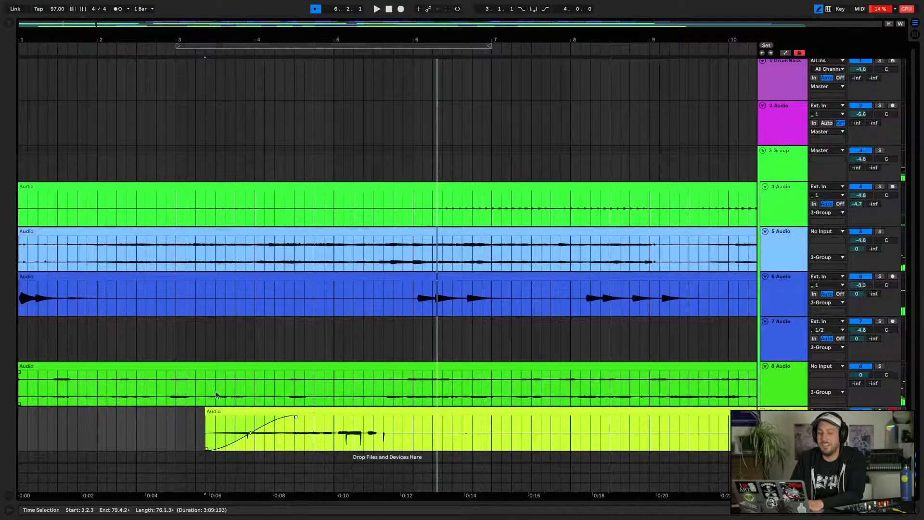
pyautogui.click(33, 278)
pyautogui.press('space')
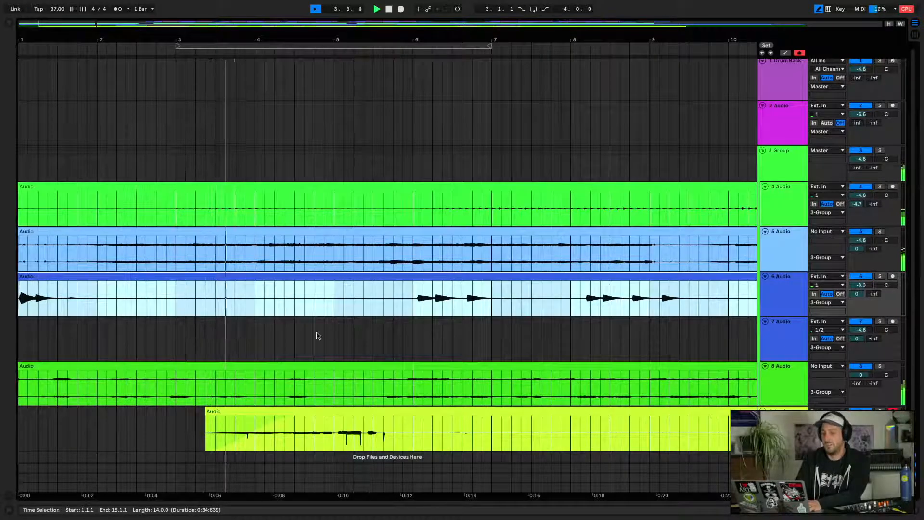
pyautogui.moveTo(292, 432); pyautogui.dragTo(384, 416)
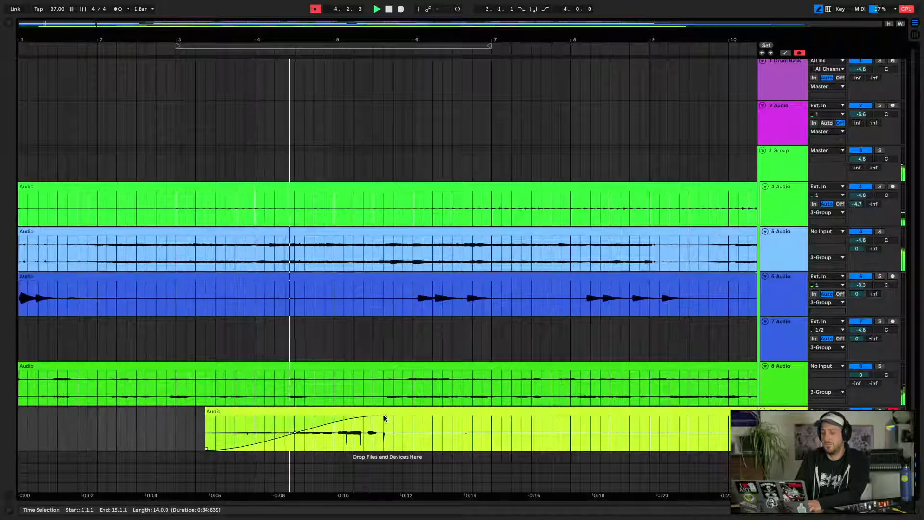
# Turn on the high-pass filter in 9 Audio's Channel EQ and cut its Low band to -9.0 dB
pyautogui.hscroll(6, 384, 418)
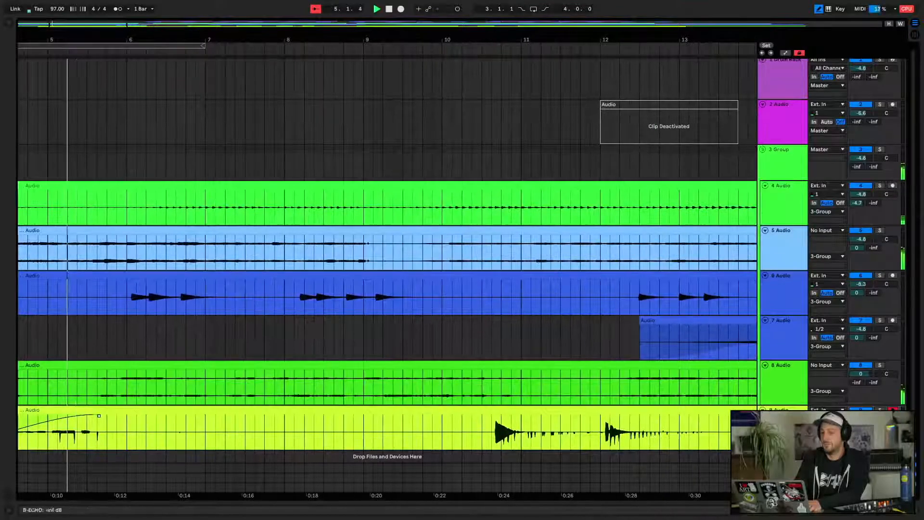
pyautogui.doubleClick(782, 426)
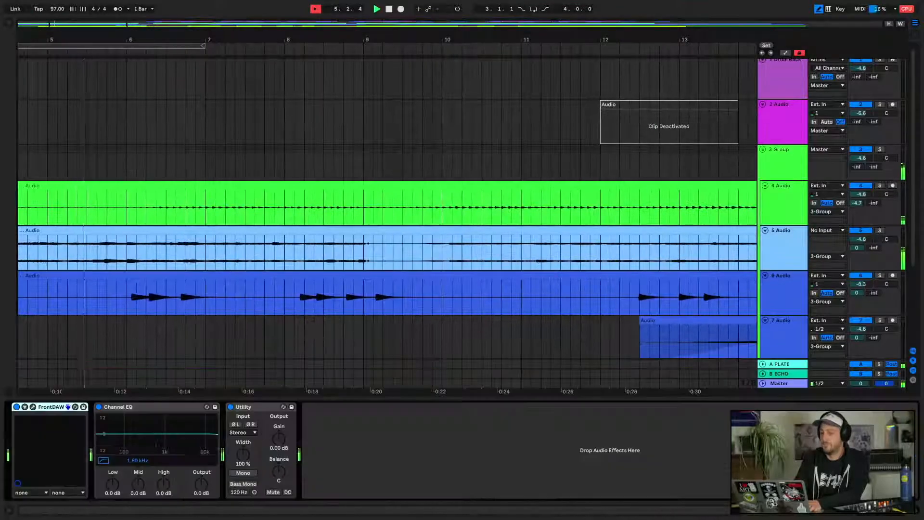
pyautogui.click(105, 461)
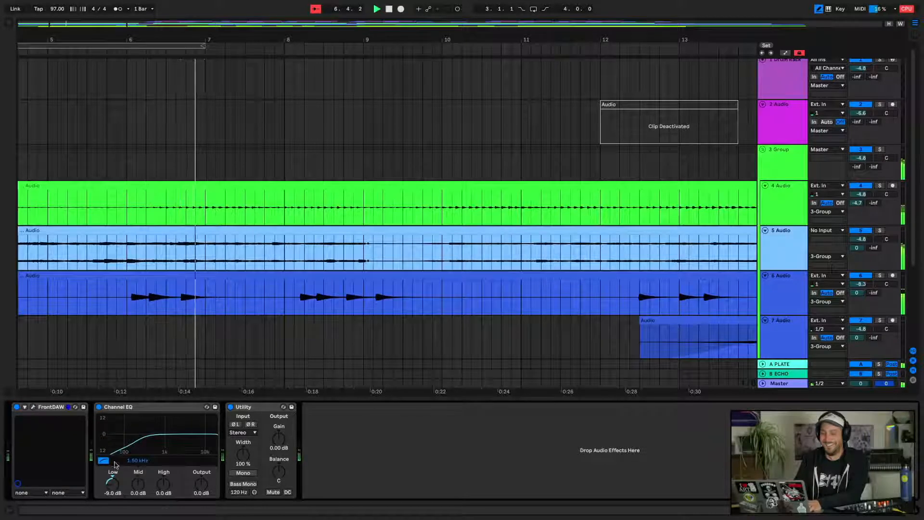
# Delete the quiet stretch of the 9 Audio recording from 6.1.3 to 10.3.3
pyautogui.scroll(-5, 321, 303)
pyautogui.moveTo(175, 322); pyautogui.dragTo(509, 320)
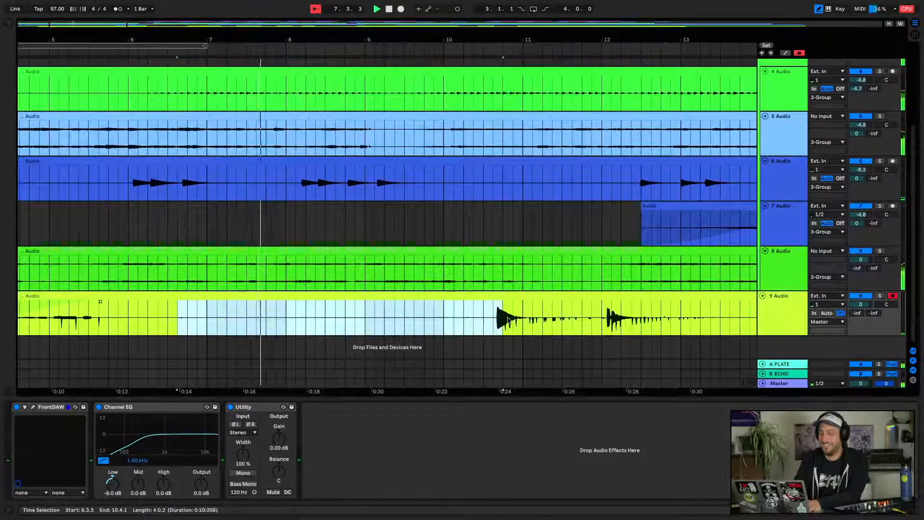
pyautogui.press('Delete')
pyautogui.moveTo(207, 317); pyautogui.dragTo(139, 318)
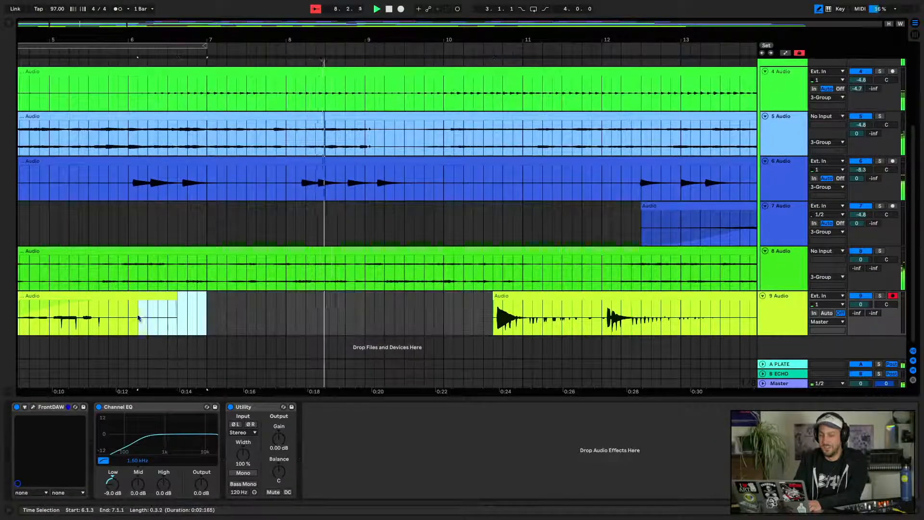
pyautogui.press('Delete')
# Fade in the 9 Audio clip that starts at 10.3.3 over about three beats while replaying its opening
pyautogui.click(462, 323)
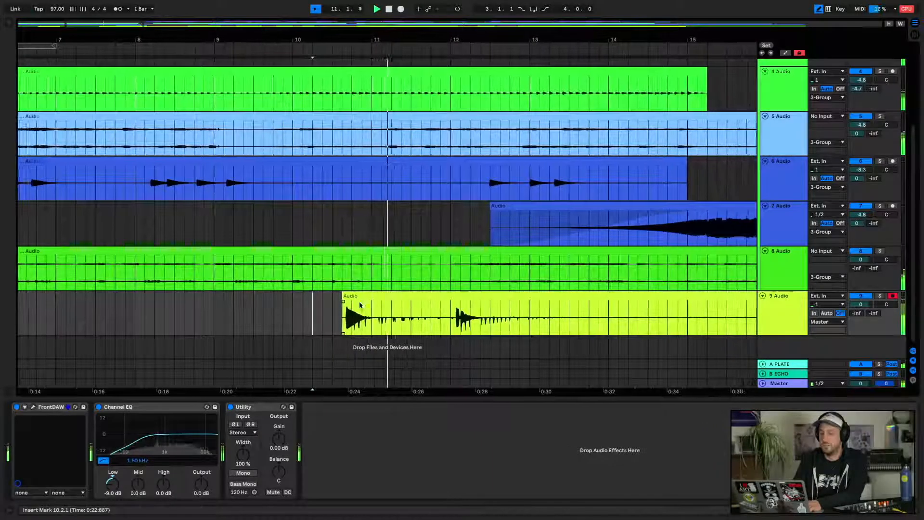
pyautogui.click(332, 302)
pyautogui.click(319, 303)
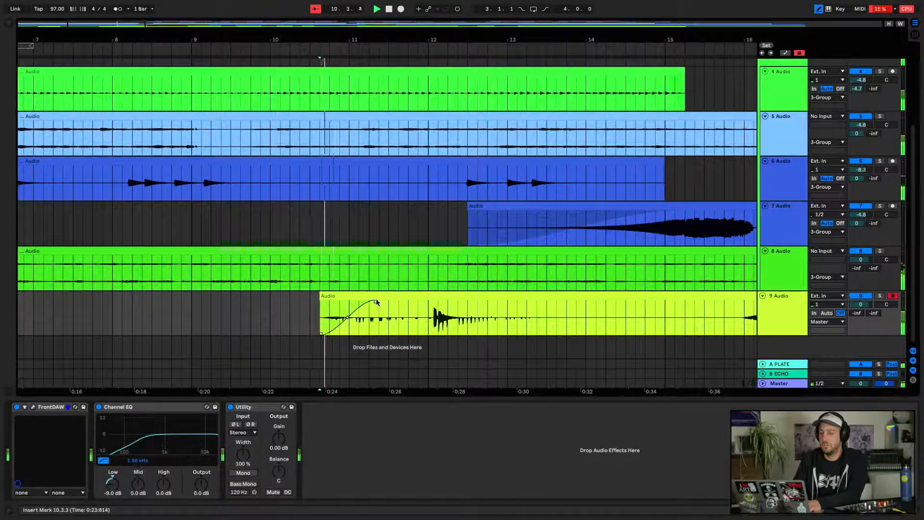
# Lengthen the fade-in of the 9 Audio clip at 10.3.3 to the middle of bar 11 and split the take at bar 12
pyautogui.moveTo(377, 302); pyautogui.dragTo(351, 312)
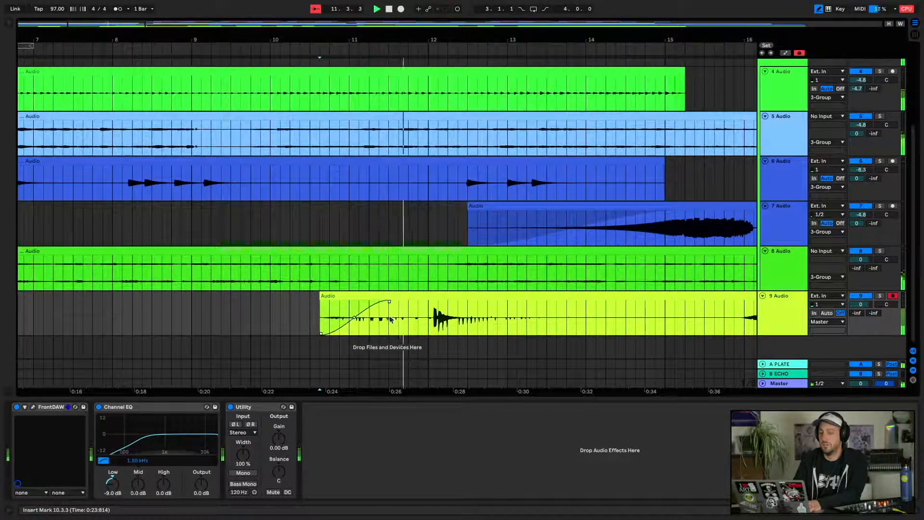
pyautogui.moveTo(436, 320); pyautogui.dragTo(458, 320)
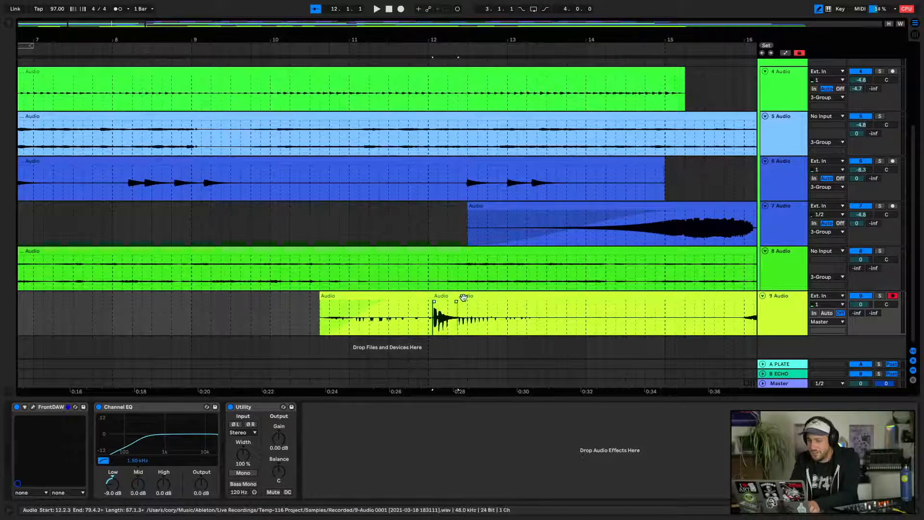
pyautogui.click(455, 298)
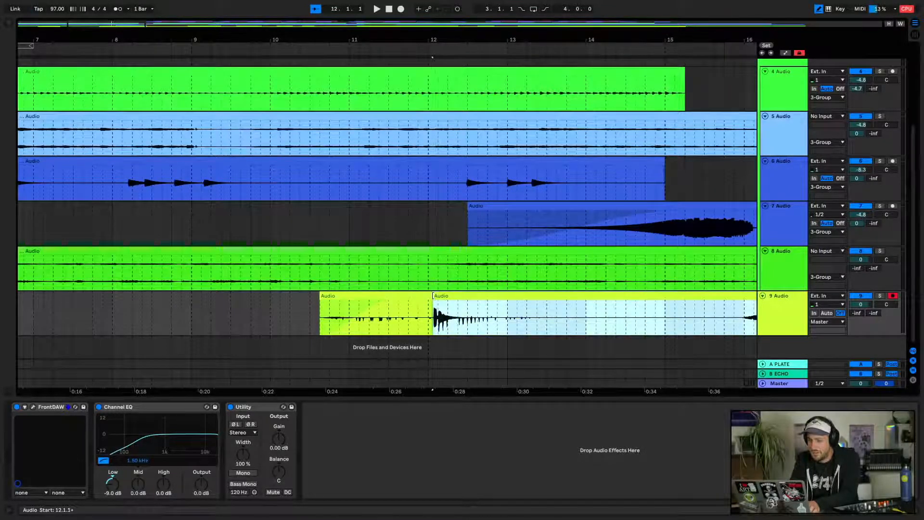
# Trim the two 9 Audio clips apart around 12.1.1, starting the second at 12.1.3 with a short fade-in, and replay the cut
pyautogui.moveTo(432, 296); pyautogui.dragTo(427, 296)
pyautogui.click(435, 299)
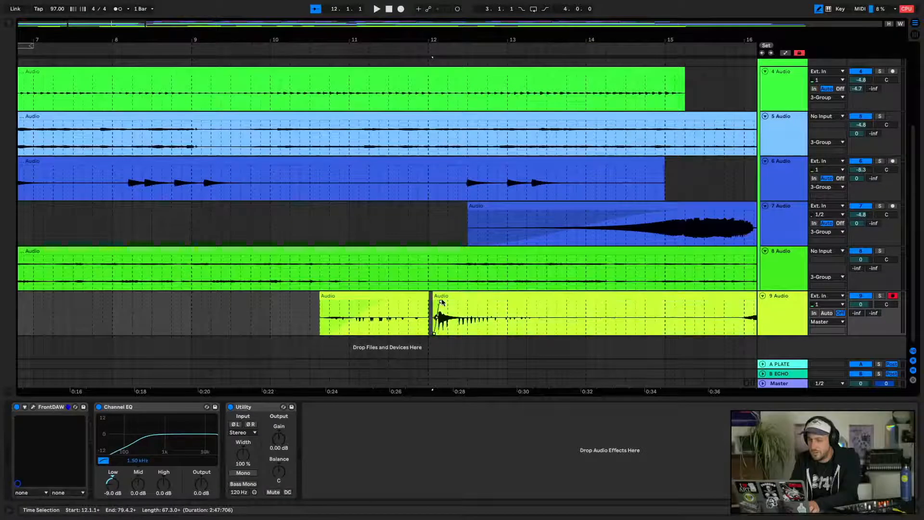
pyautogui.click(428, 296)
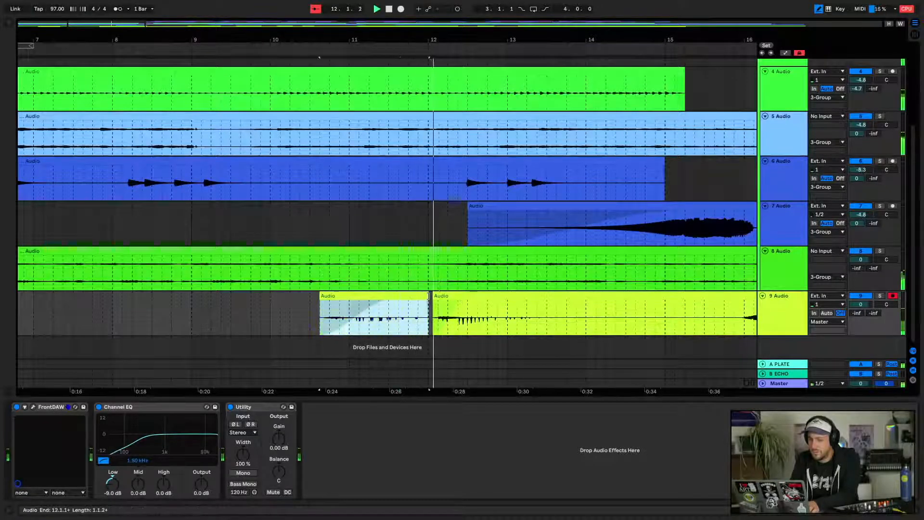
pyautogui.click(434, 296)
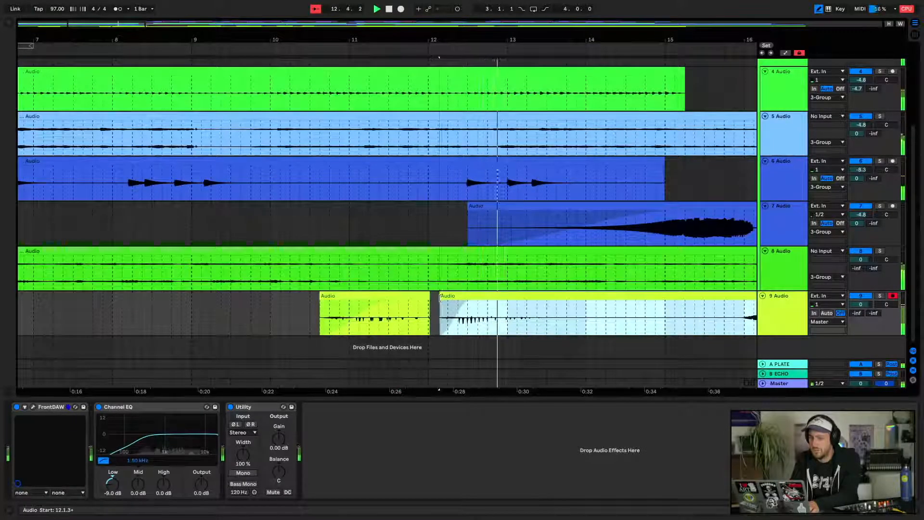
pyautogui.press('space')
pyautogui.press('space')
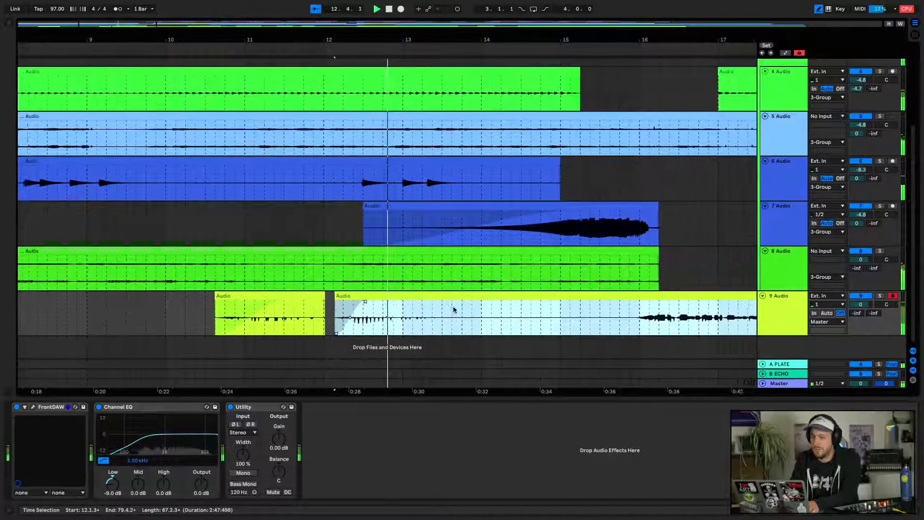
pyautogui.press('space')
pyautogui.press('space')
# Set 9 Audio's send to the PLATE return to -12.2 dB and replay both shortened clips
pyautogui.moveTo(860, 313)
pyautogui.mouseDown()
pyautogui.moveTo(860, 284)
pyautogui.moveTo(859, 323)
pyautogui.mouseUp()
pyautogui.press('space')
pyautogui.press('space')
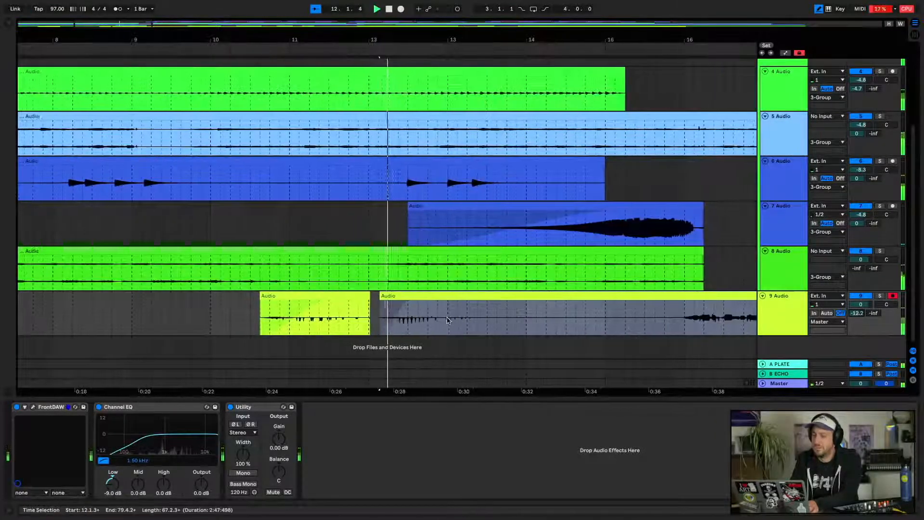
pyautogui.click(259, 294)
pyautogui.press('space')
pyautogui.press('space')
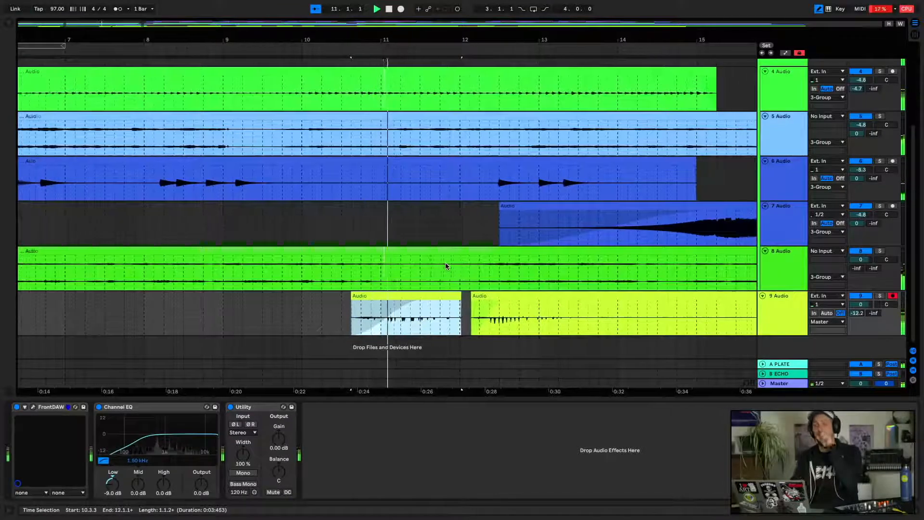
# Delete the quiet 9 Audio stretch from 13.4.3 to 15.4.1 and trim the following clip's start to 15.4.4 while listening on
pyautogui.moveTo(552, 319); pyautogui.dragTo(706, 312)
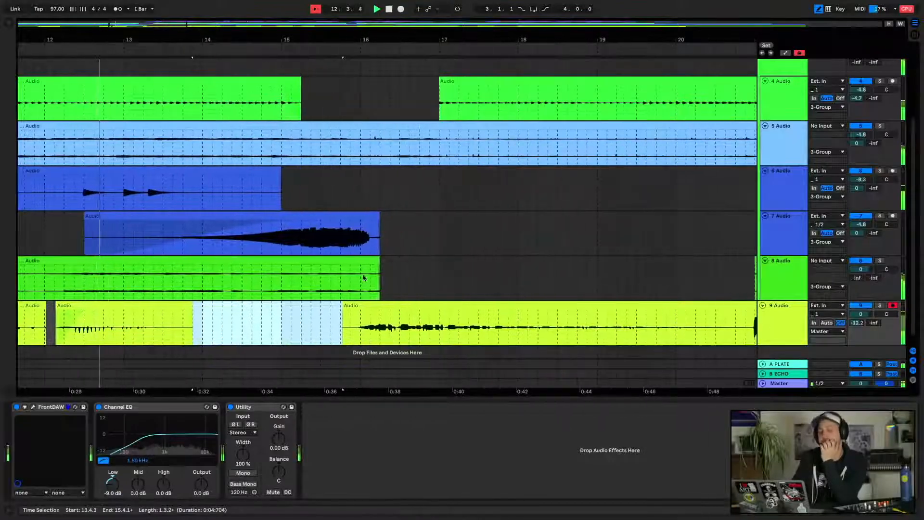
pyautogui.click(343, 310)
pyautogui.scroll(3, 357, 309)
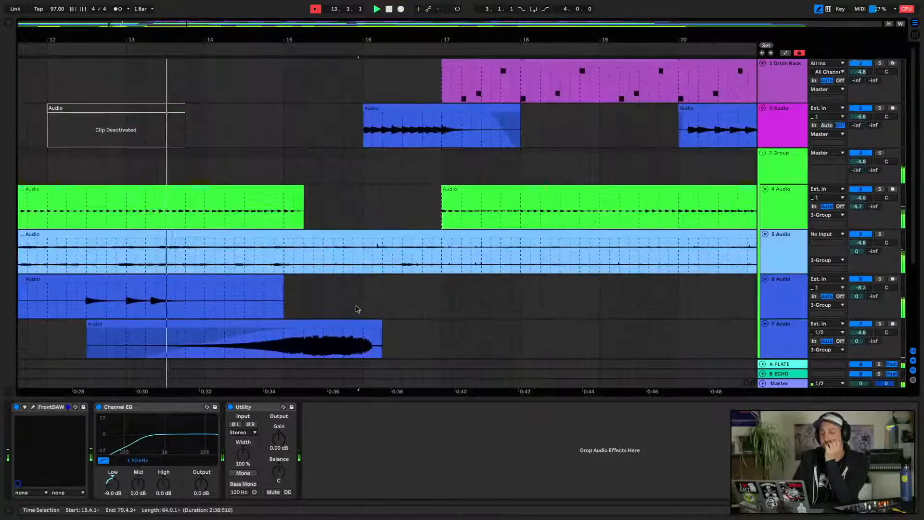
pyautogui.scroll(-3, 361, 261)
pyautogui.scroll(3, 361, 262)
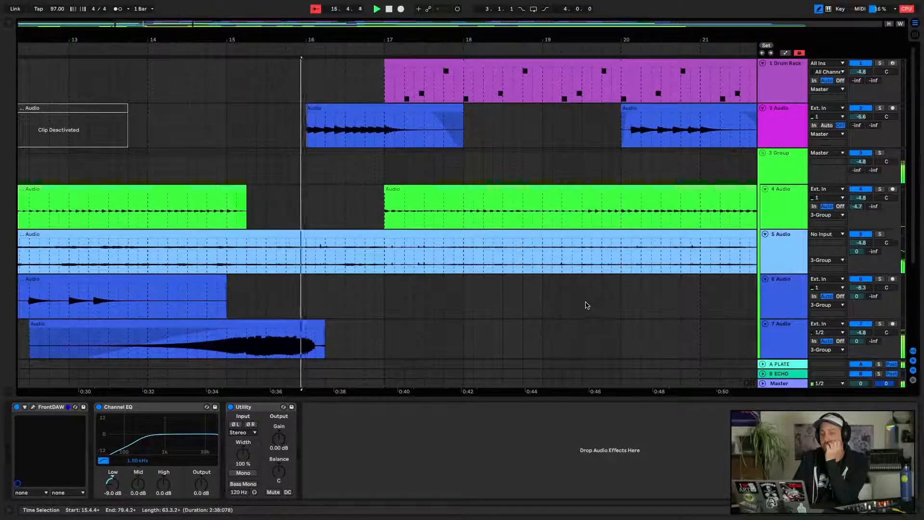
pyautogui.scroll(-3, 586, 305)
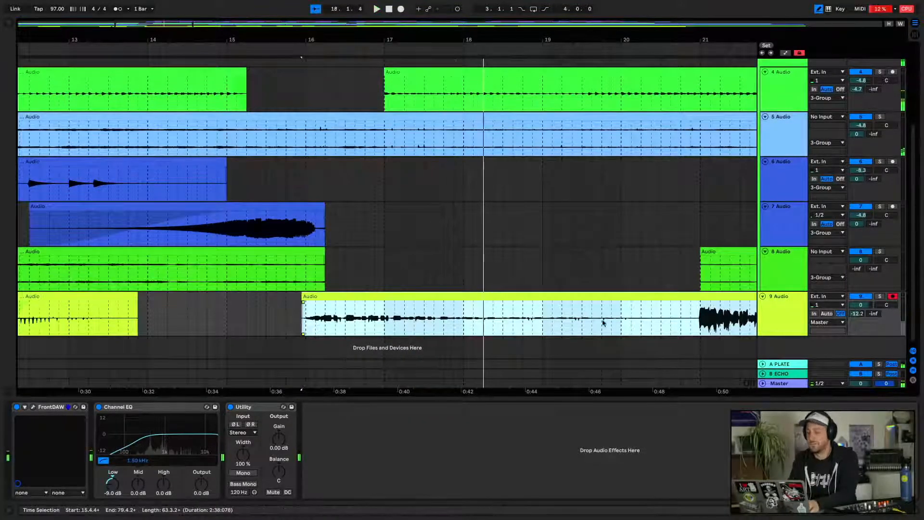
# Separate the 9 Audio phrase between 15.4.4 and 20.3.4, shorten it and move it to start at bar 17
pyautogui.moveTo(673, 322); pyautogui.dragTo(324, 326)
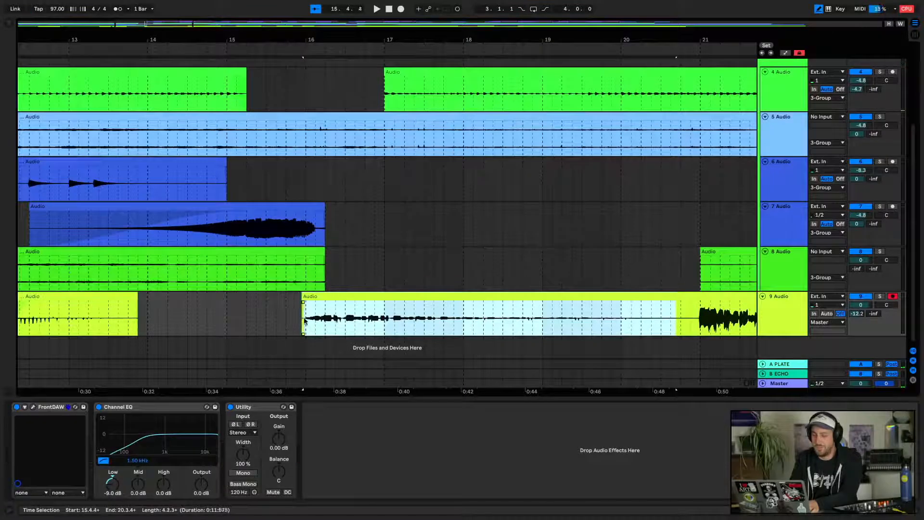
pyautogui.moveTo(360, 301); pyautogui.dragTo(299, 301)
pyautogui.moveTo(614, 298); pyautogui.dragTo(532, 298)
pyautogui.moveTo(382, 300); pyautogui.dragTo(507, 301)
pyautogui.click(356, 291)
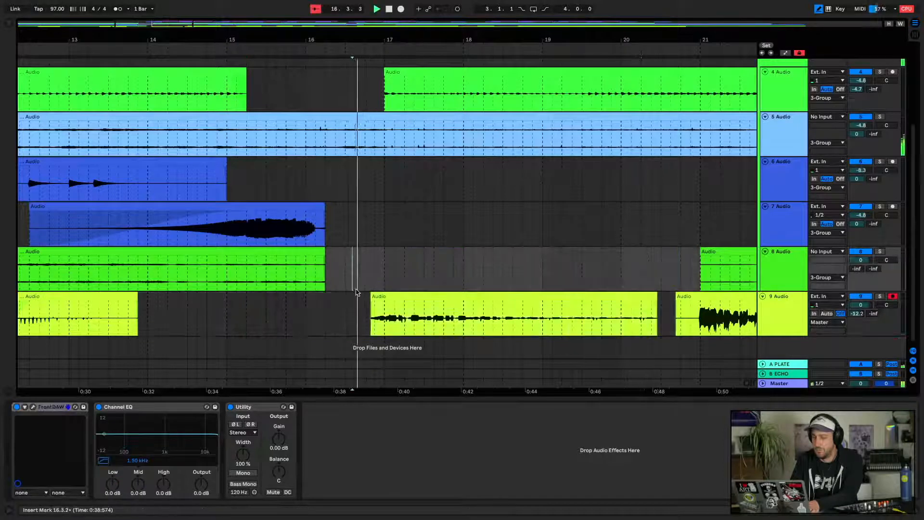
pyautogui.moveTo(404, 296); pyautogui.dragTo(418, 300)
pyautogui.click(384, 266)
pyautogui.press('space')
pyautogui.press('space')
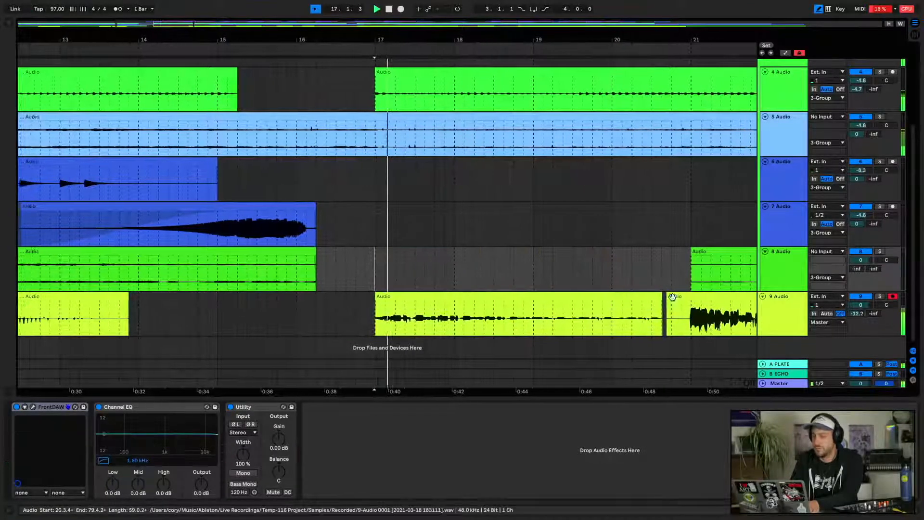
# Fade out the 9 Audio clip at bar 17 across its full length and shorten it to end at 19.2.1
pyautogui.moveTo(647, 297); pyautogui.dragTo(405, 302)
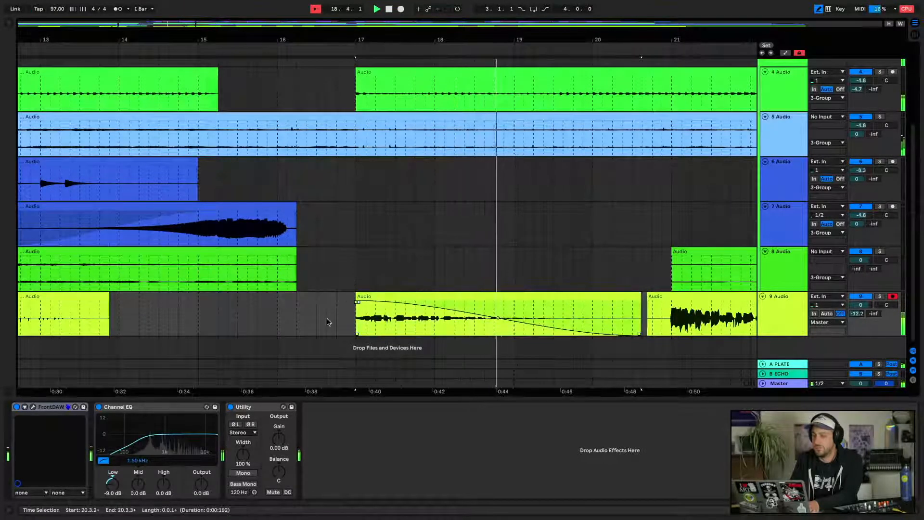
pyautogui.moveTo(639, 297); pyautogui.dragTo(532, 296)
pyautogui.press('space')
pyautogui.press('space')
pyautogui.hscroll(-1, 503, 311)
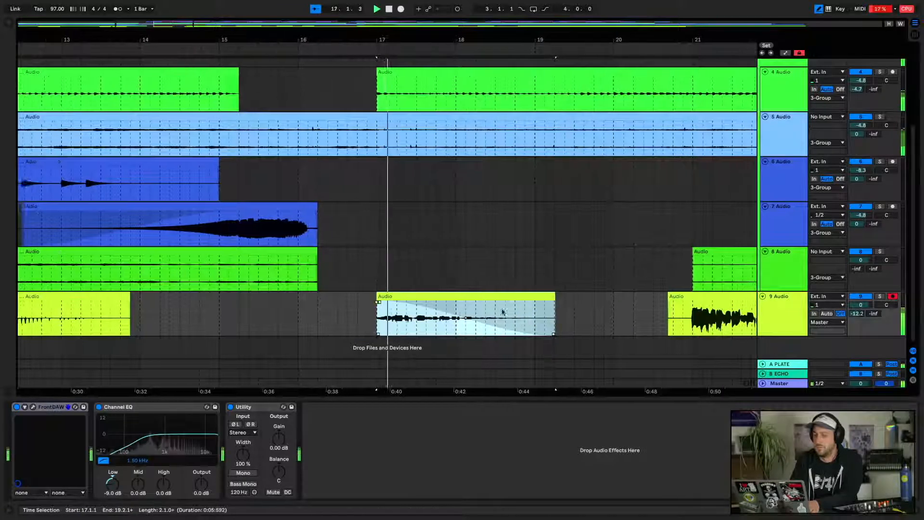
pyautogui.hscroll(1, 505, 296)
# Lower the clip gain of the 9 Audio clip at bar 17 to -6.85 dB and hide the detail view
pyautogui.hotkey('shift', 'Tab')
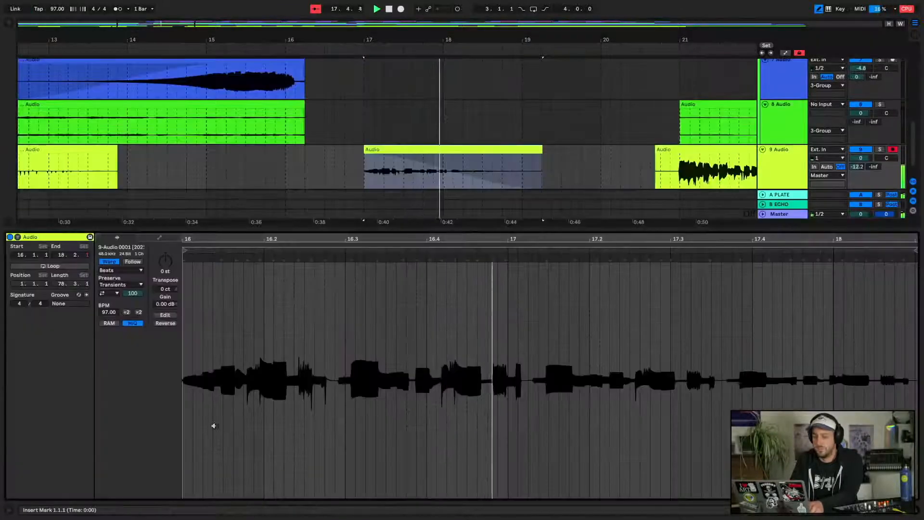
pyautogui.moveTo(165, 304); pyautogui.dragTo(165, 322)
pyautogui.press('space')
pyautogui.press('space')
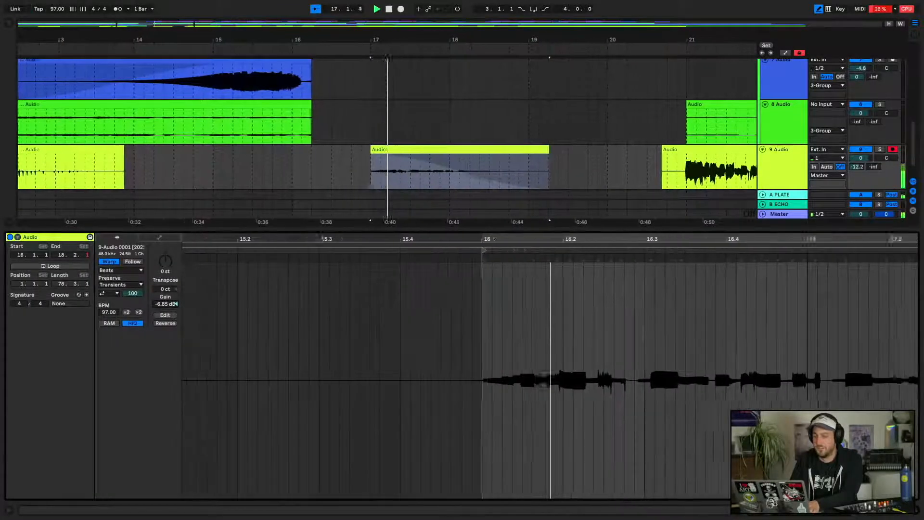
pyautogui.click(248, 180)
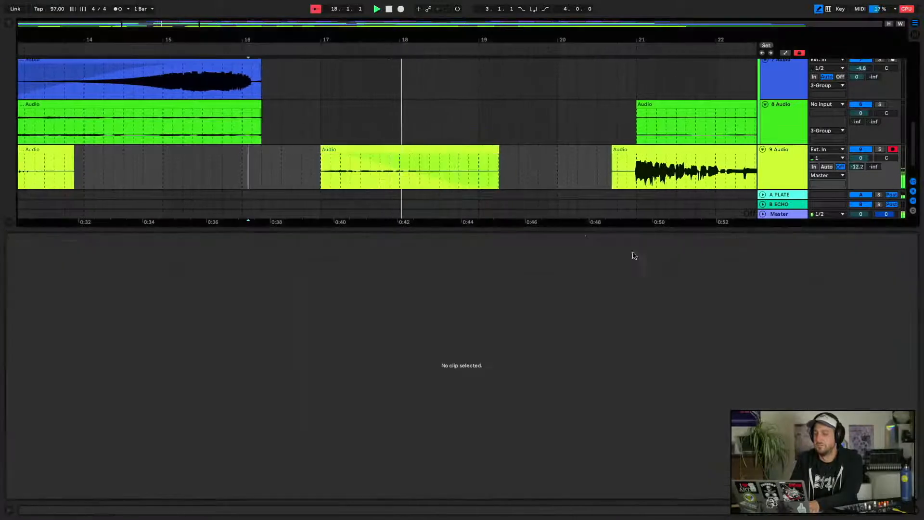
pyautogui.click(919, 511)
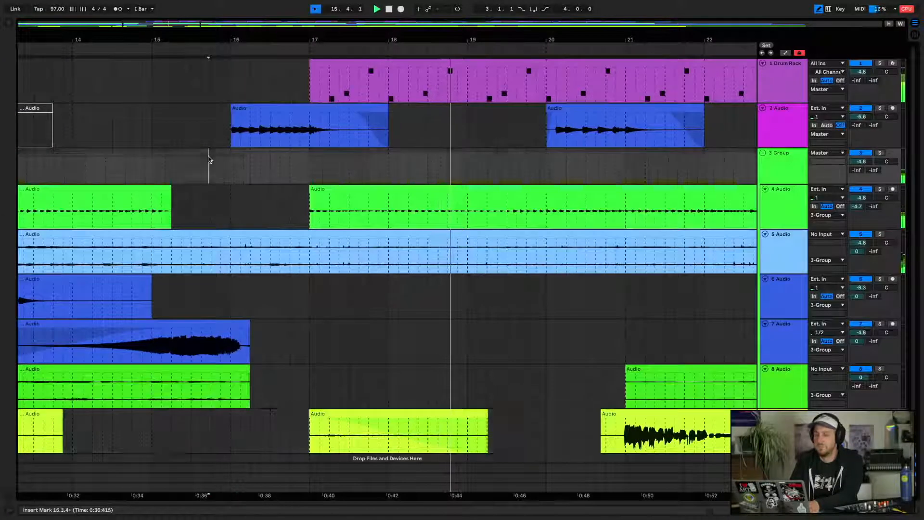
# Replay the 9 Audio clip at bar 17, shorten its end to 17.3.2 and extend its start to just before bar 17
pyautogui.press('space')
pyautogui.press('space')
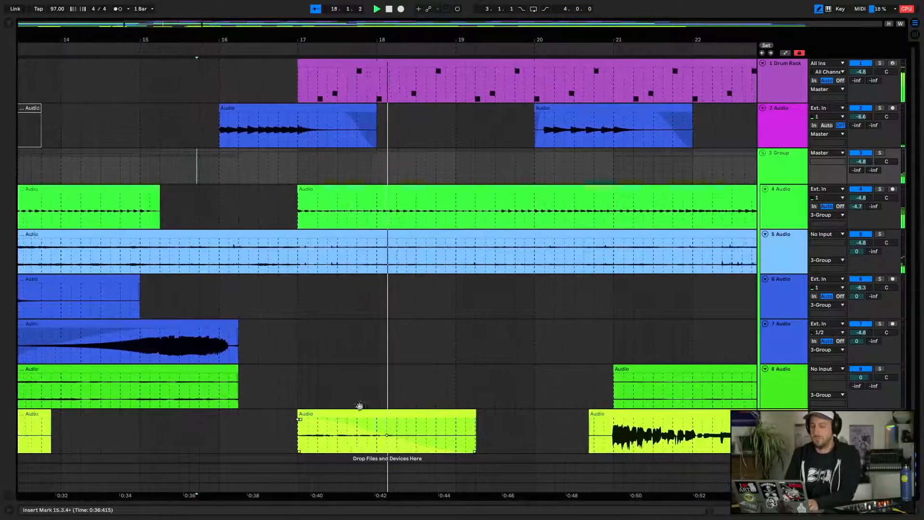
pyautogui.scroll(-1, 380, 264)
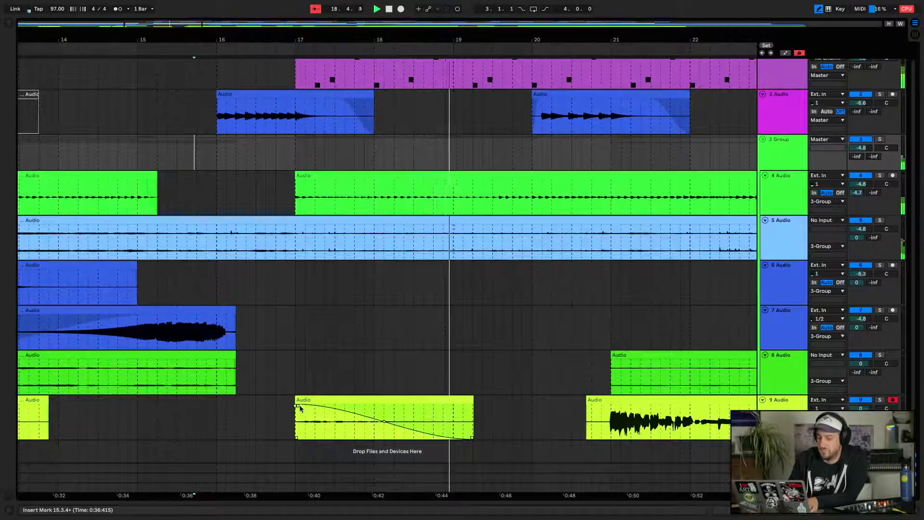
pyautogui.click(263, 404)
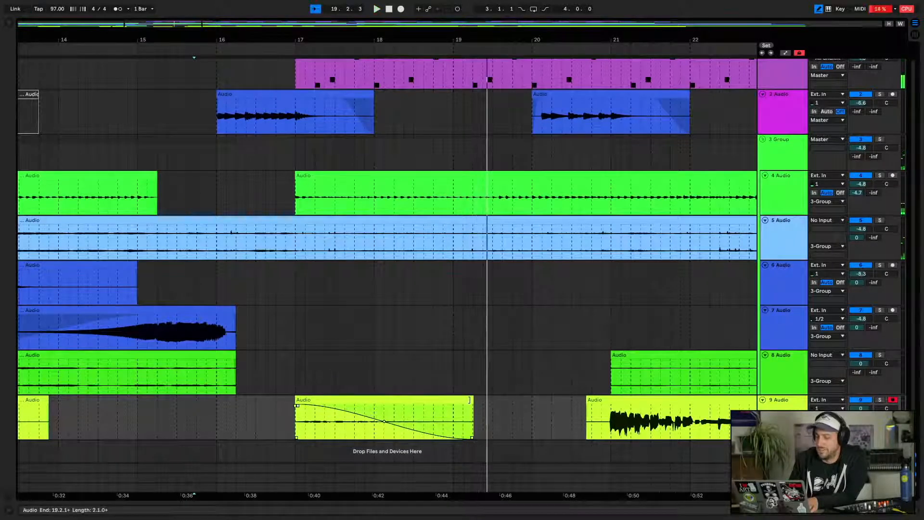
pyautogui.moveTo(469, 399); pyautogui.dragTo(340, 403)
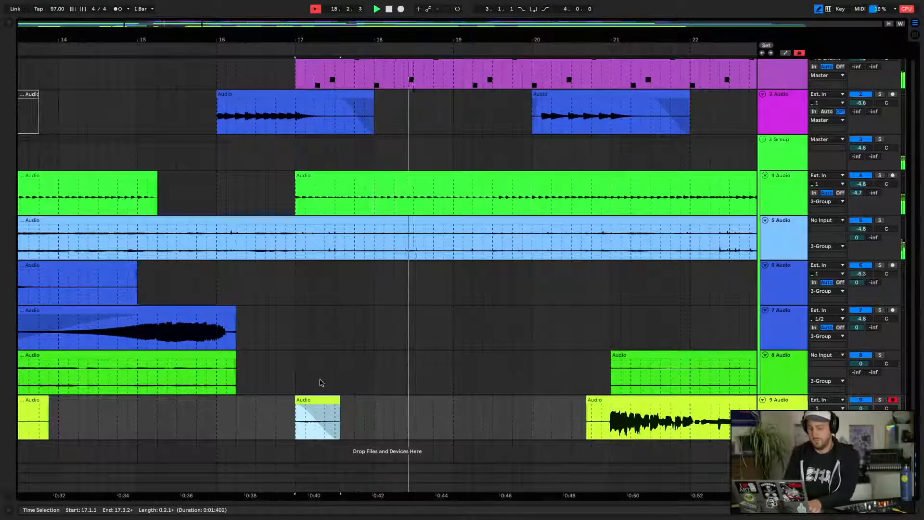
pyautogui.moveTo(296, 401); pyautogui.dragTo(251, 402)
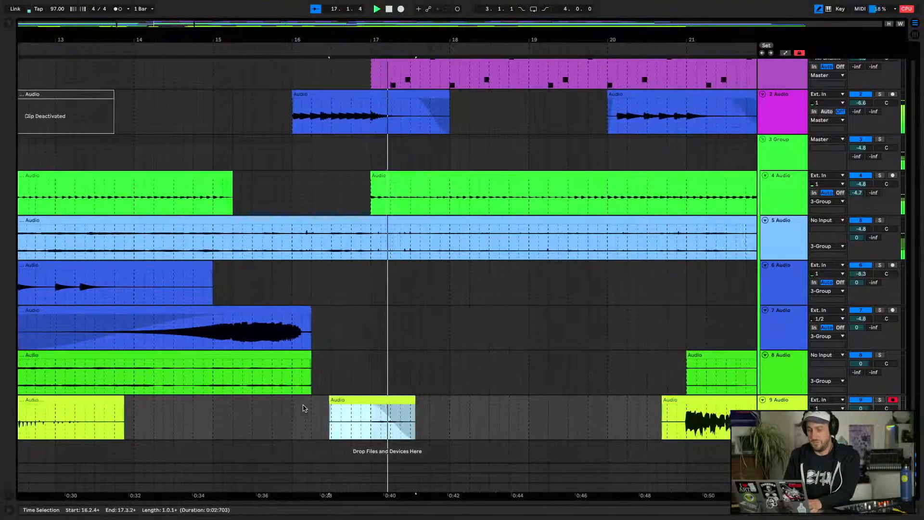
pyautogui.moveTo(299, 400); pyautogui.dragTo(329, 401)
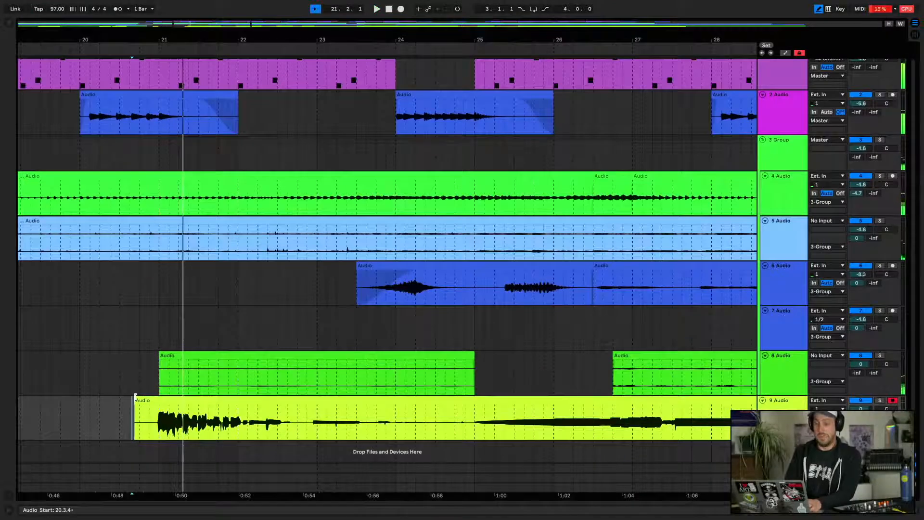
# Split off the 9 Audio section from 20.4.4 to 22.4.2 and lower its clip gain to -20.8 dB
pyautogui.moveTo(135, 396); pyautogui.dragTo(347, 410)
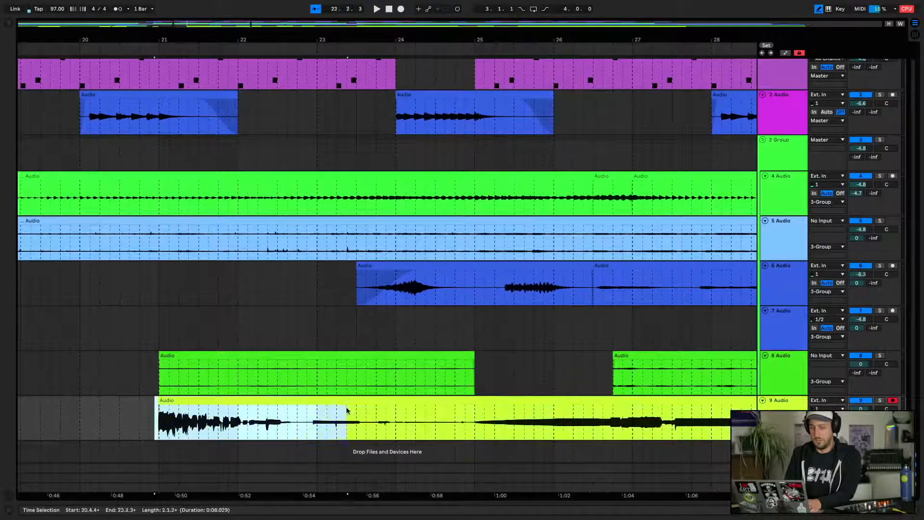
pyautogui.press('super+e')
pyautogui.hotkey('shift', 'Tab')
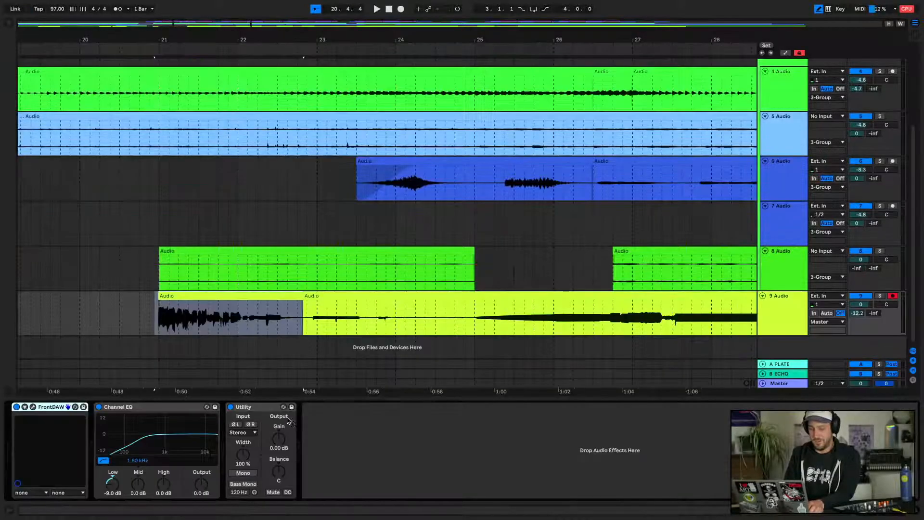
pyautogui.hotkey('shift', 'Tab')
pyautogui.moveTo(165, 304); pyautogui.dragTo(165, 342)
pyautogui.press('space')
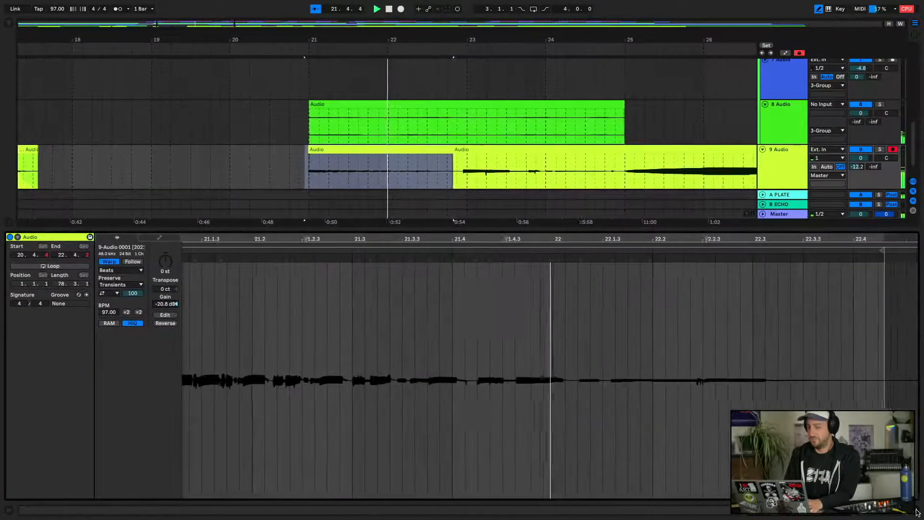
pyautogui.press('super+alt+l')
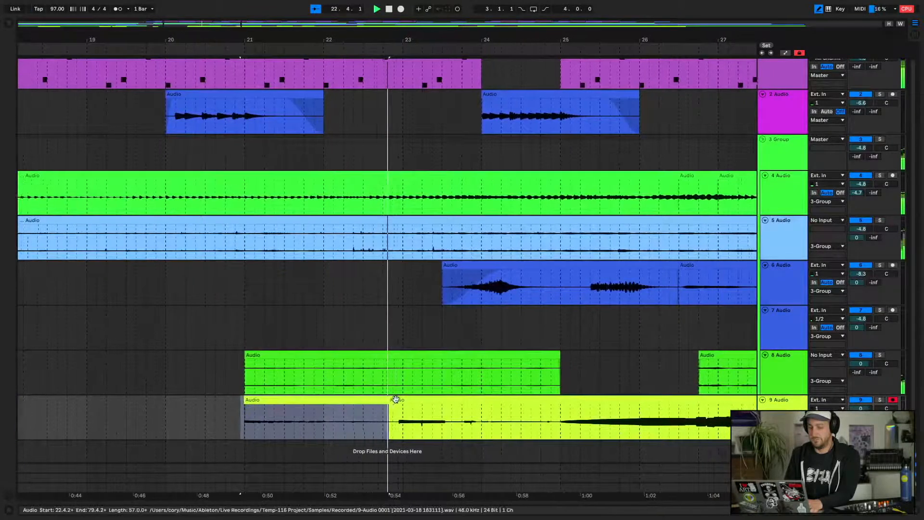
# Extend the 9 Audio clip that starts at 20.4.4 to end shortly before bar 25 and open its clip settings during playback
pyautogui.click(361, 401)
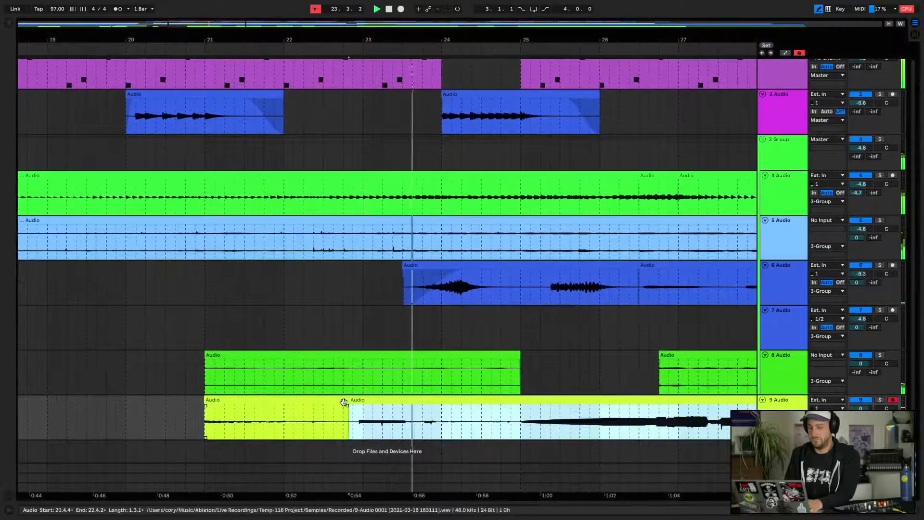
pyautogui.moveTo(346, 404); pyautogui.dragTo(453, 406)
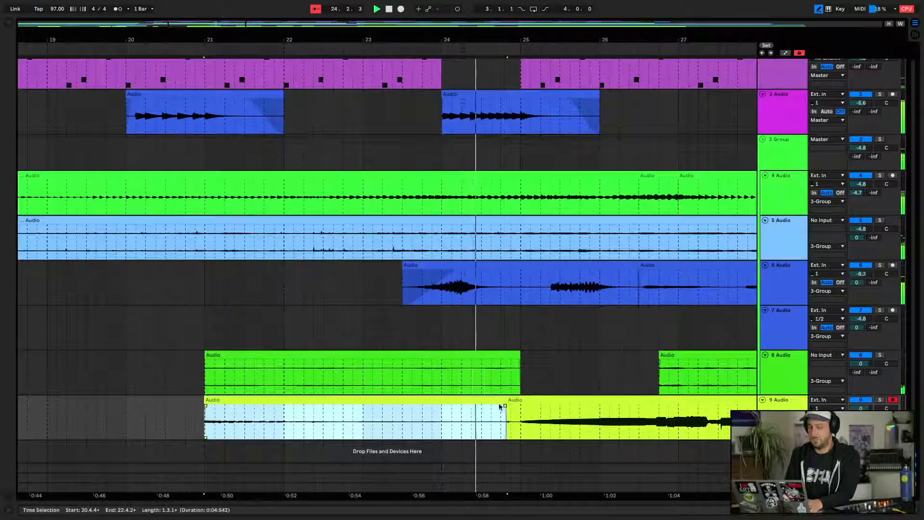
pyautogui.press('space')
pyautogui.press('space')
pyautogui.doubleClick(400, 399)
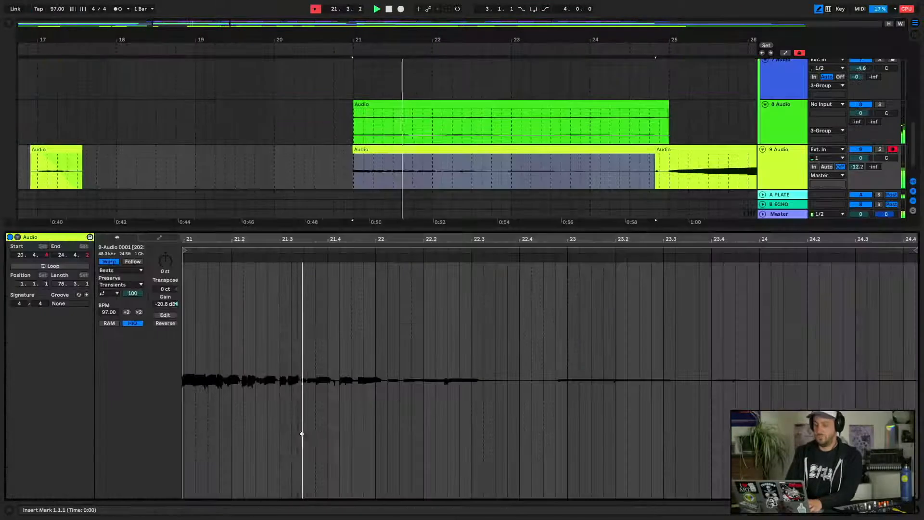
# Lower the clip gain of the 9 Audio clip at bar 21 to about -32.1 dB, replay it and hide the detail view
pyautogui.moveTo(166, 303); pyautogui.dragTo(165, 319)
pyautogui.press('space')
pyautogui.press('space')
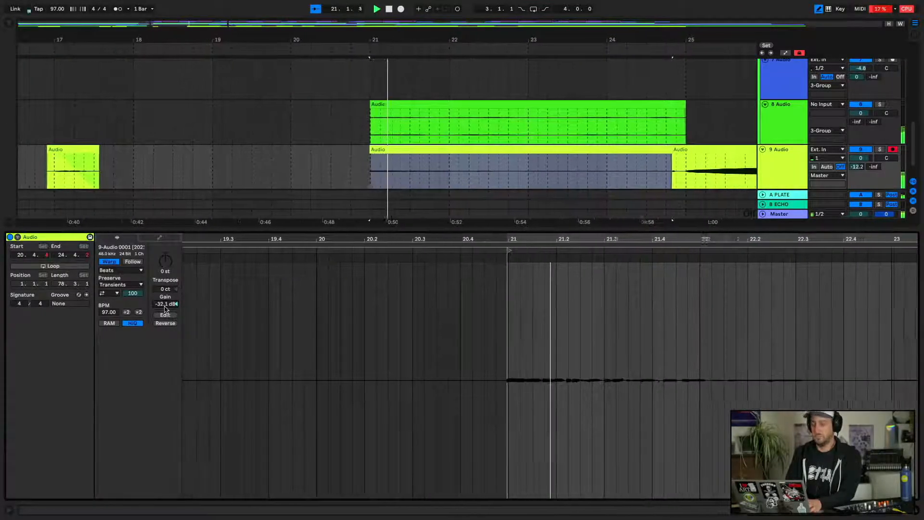
pyautogui.click(917, 510)
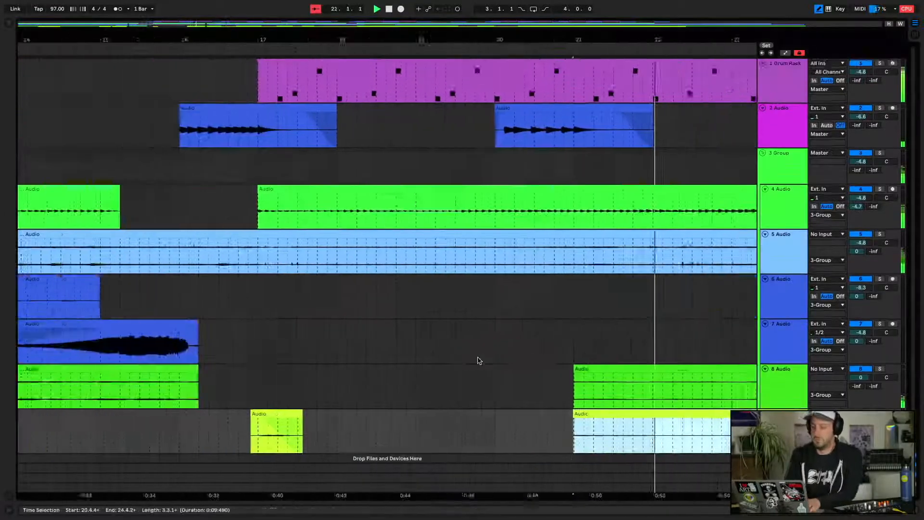
# Replay the transition into bar 25 and trim the start of the long 9 Audio clip to 25.2.1
pyautogui.hscroll(10, 479, 360)
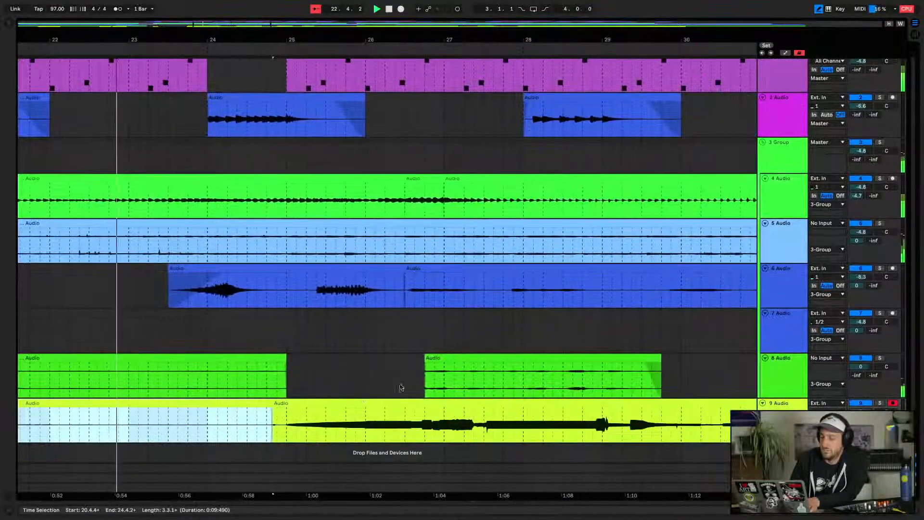
pyautogui.click(325, 401)
pyautogui.press('space')
pyautogui.press('space')
pyautogui.press('space')
pyautogui.moveTo(360, 403); pyautogui.dragTo(399, 403)
pyautogui.hotkey('ctrl', 'z')
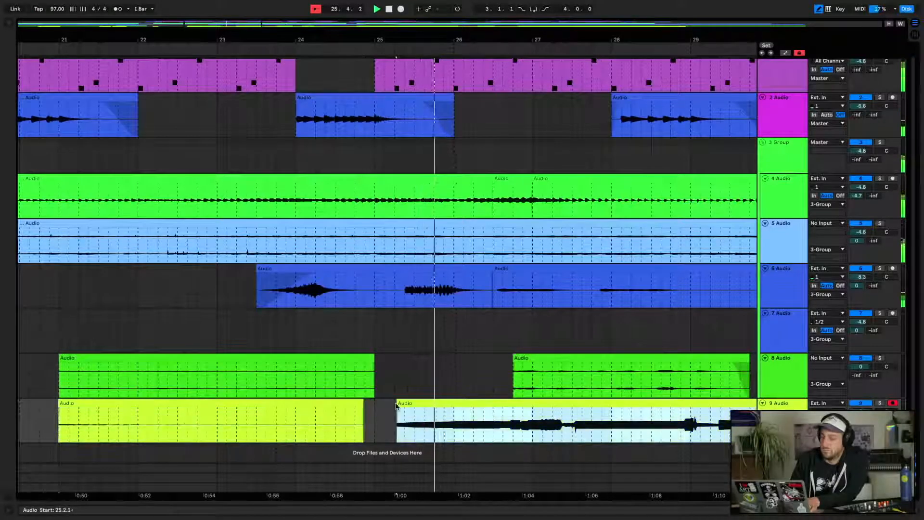
# Set the clip gain of the long 9 Audio clip to -3.30 dB, replay it and hide the detail view
pyautogui.scroll(1, 481, 396)
pyautogui.scroll(-4, 486, 373)
pyautogui.moveTo(485, 375); pyautogui.dragTo(484, 488)
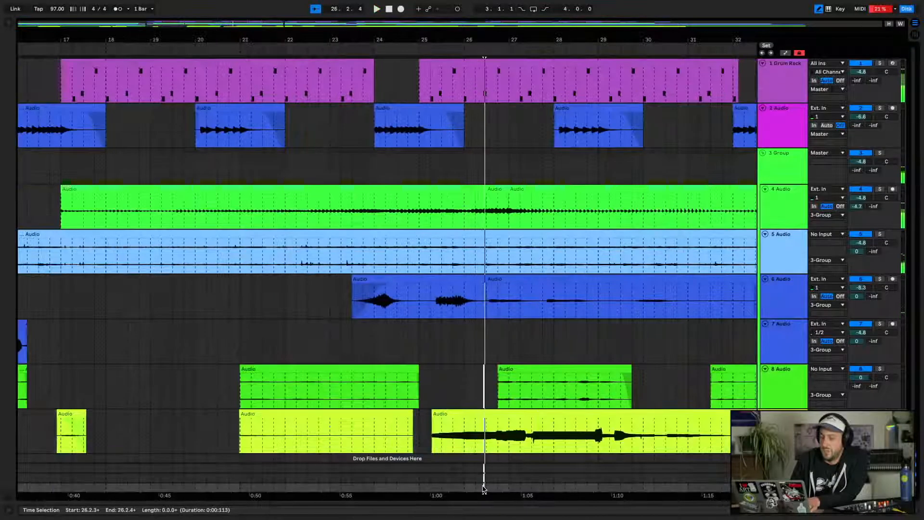
pyautogui.press('w')
pyautogui.doubleClick(518, 424)
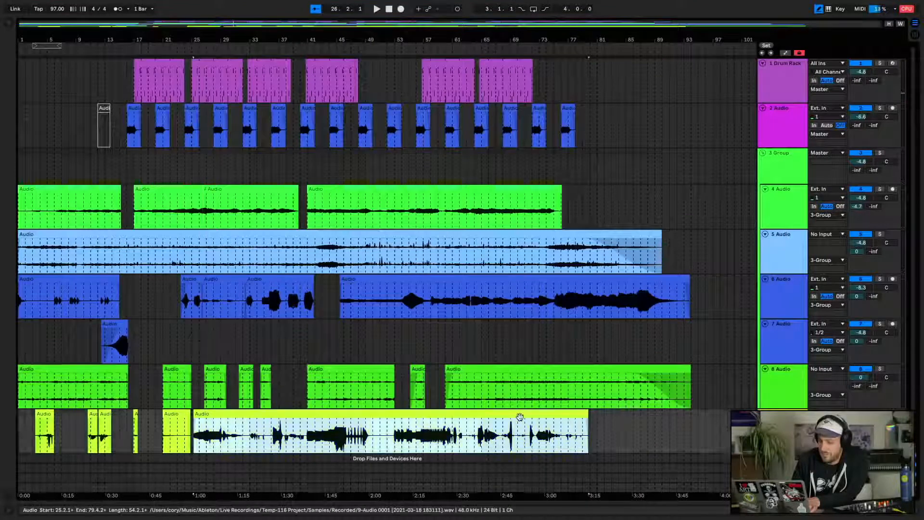
pyautogui.moveTo(164, 306)
pyautogui.mouseDown()
pyautogui.moveTo(165, 352)
pyautogui.moveTo(165, 315)
pyautogui.mouseUp()
pyautogui.press('space')
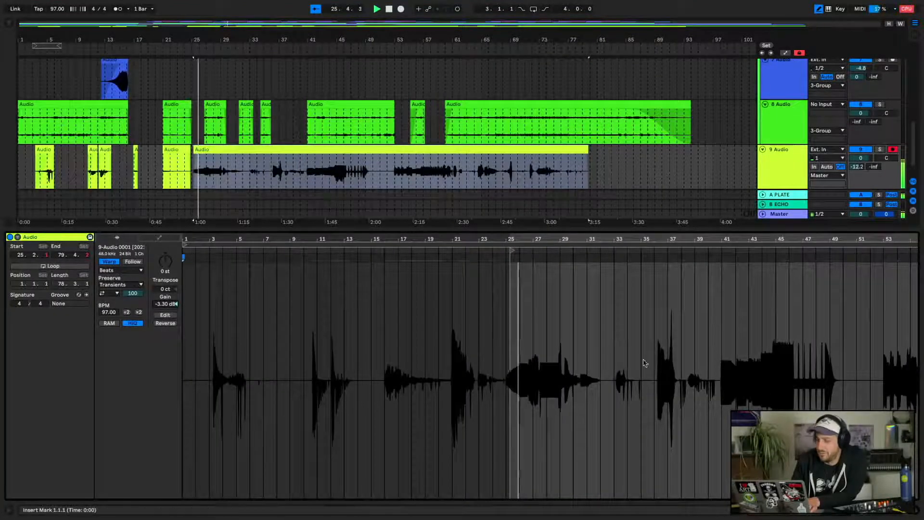
pyautogui.click(918, 512)
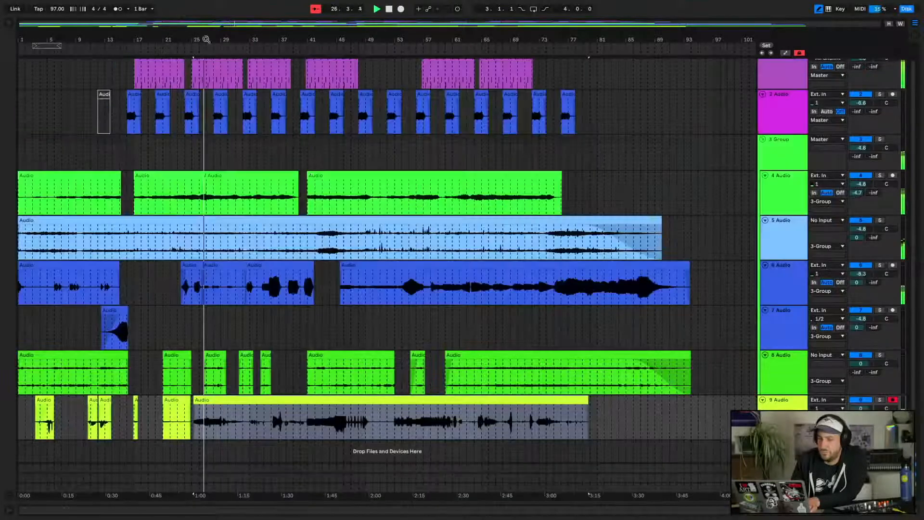
# Set the long 9 Audio clip to start at bar 25 and give it a fade-in reaching to bar 29
pyautogui.moveTo(206, 40); pyautogui.dragTo(304, 230)
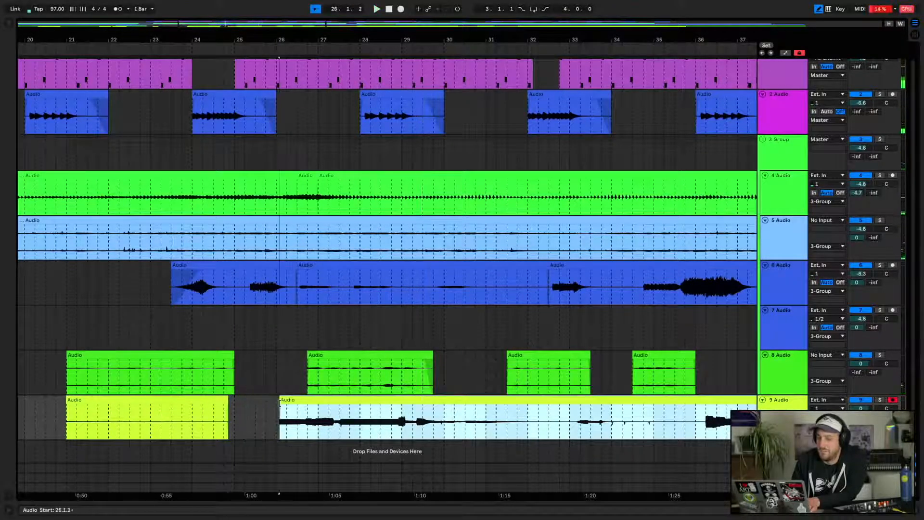
pyautogui.moveTo(280, 402); pyautogui.dragTo(406, 423)
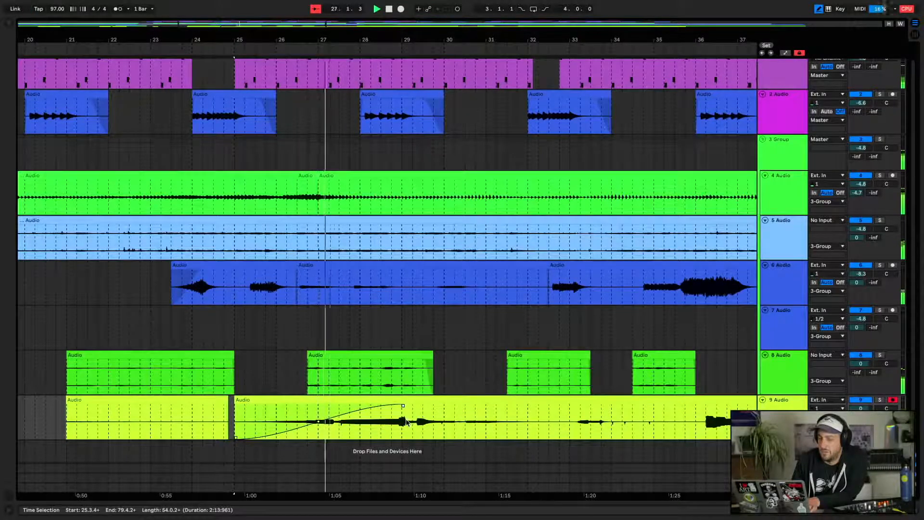
# Delete the 9 Audio section from 29.1.1 to 30.1.4 and replay the surrounding passage
pyautogui.moveTo(319, 424); pyautogui.dragTo(452, 423)
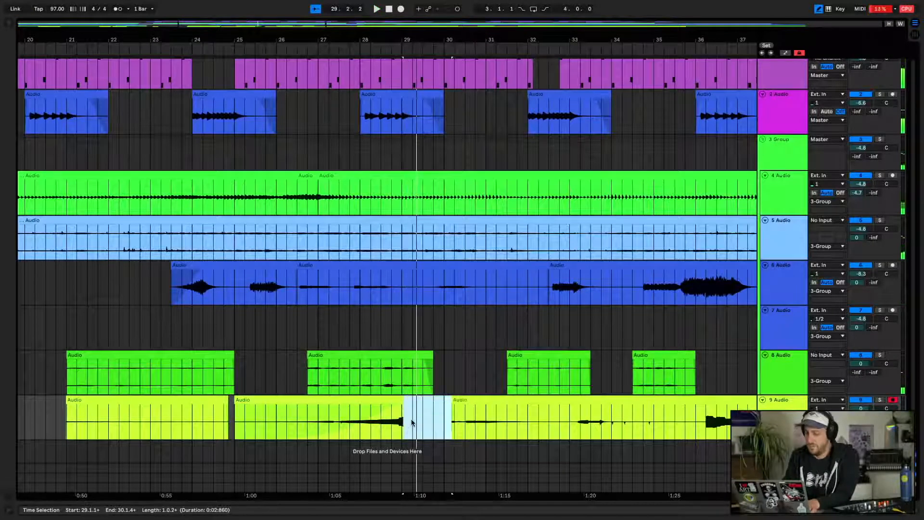
pyautogui.press('Delete')
pyautogui.click(389, 433)
pyautogui.press('space')
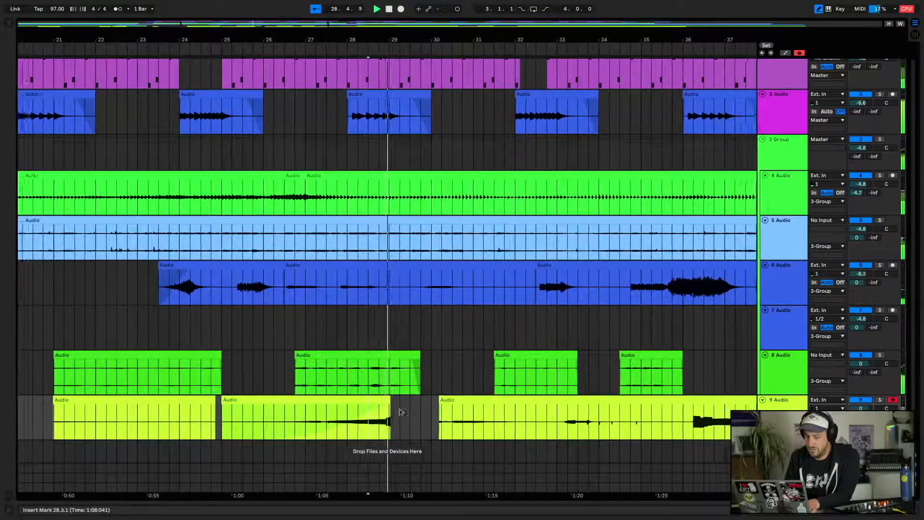
pyautogui.moveTo(368, 41); pyautogui.dragTo(368, 15)
pyautogui.click(327, 398)
pyautogui.press('space')
pyautogui.press('space')
pyautogui.click(272, 410)
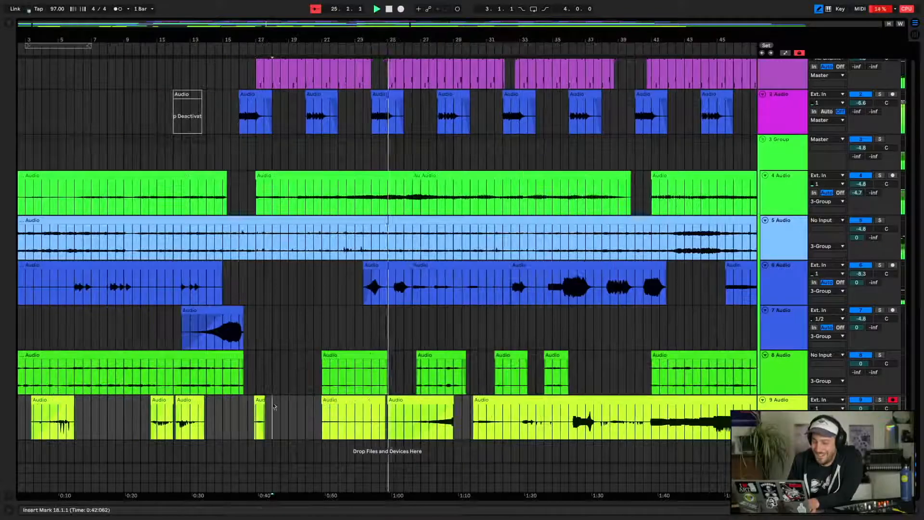
# Lower the gain of the 9 Audio clip at bar 25 to -16.4 dB and shorten its fade-in to about bar 27
pyautogui.doubleClick(392, 399)
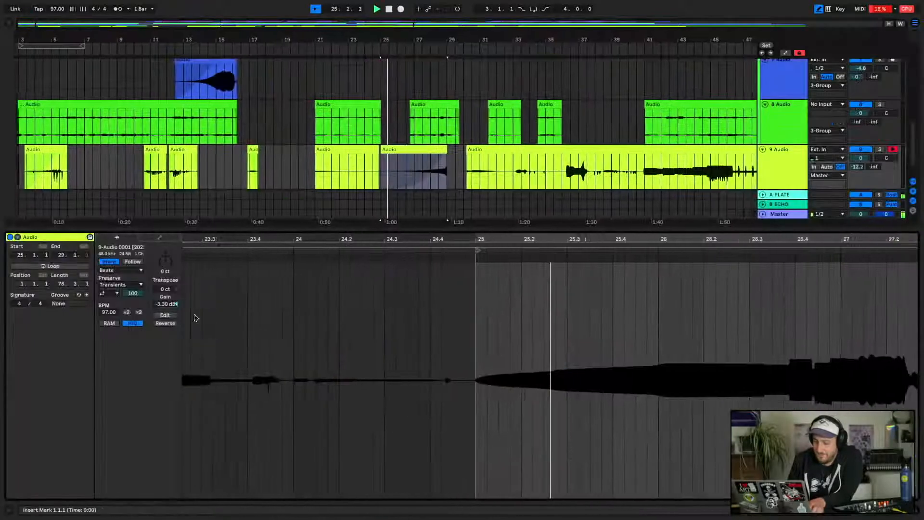
pyautogui.moveTo(166, 305); pyautogui.dragTo(165, 325)
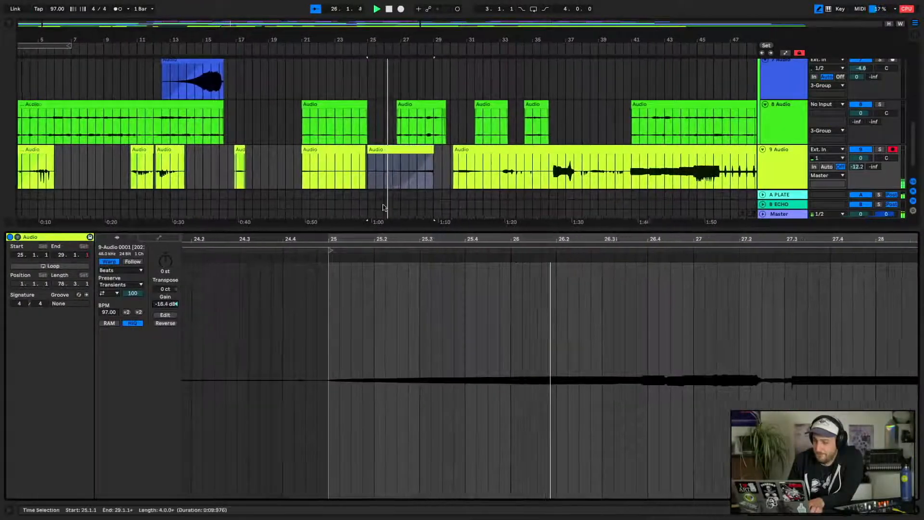
pyautogui.moveTo(362, 154); pyautogui.dragTo(422, 159)
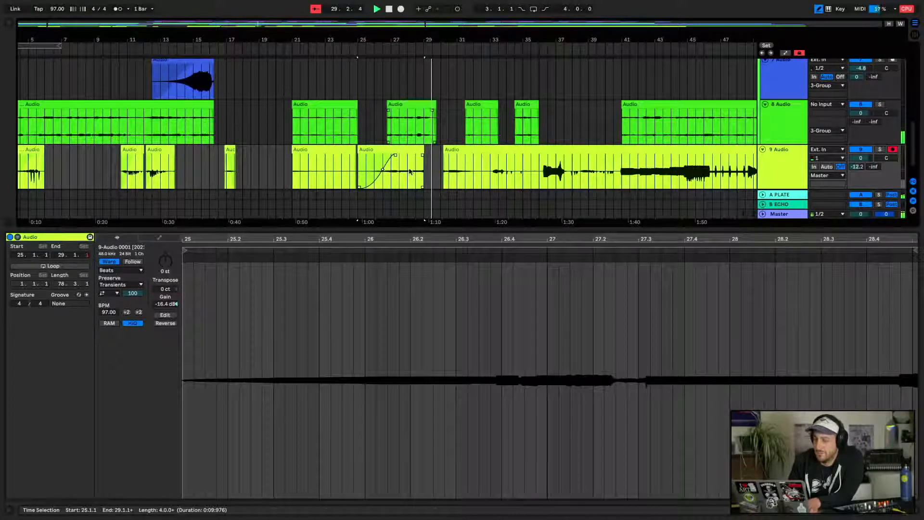
# Shorten the end of the 9 Audio clip that starts at bar 25 to 28.4.3 during playback
pyautogui.click(412, 57)
pyautogui.moveTo(388, 42); pyautogui.dragTo(389, 42)
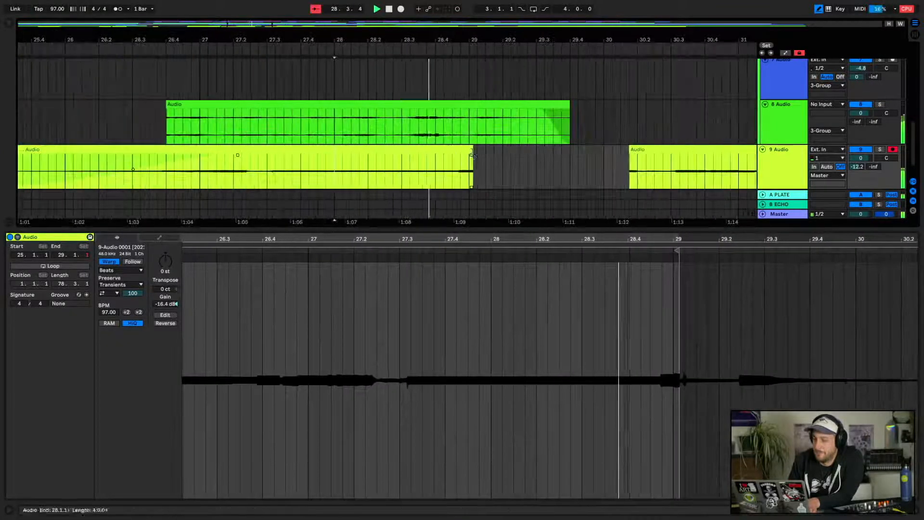
pyautogui.click(467, 149)
pyautogui.moveTo(469, 155); pyautogui.dragTo(456, 156)
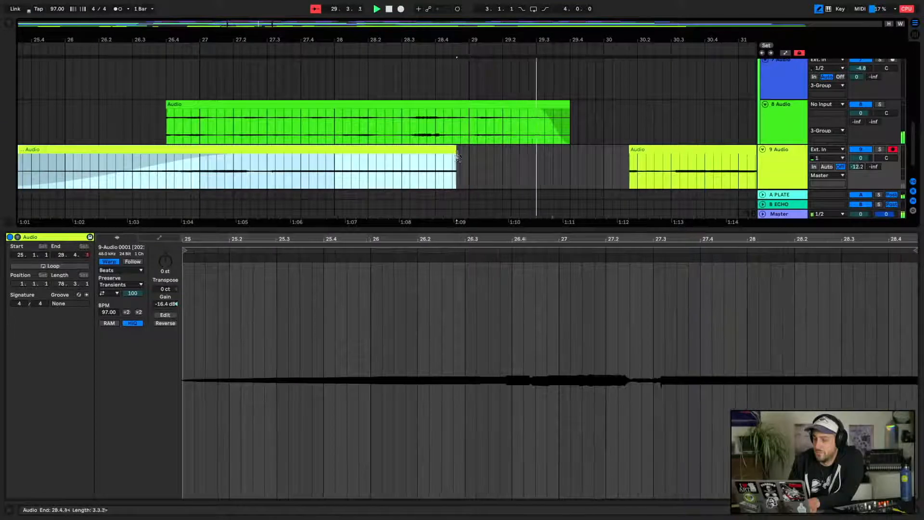
pyautogui.click(441, 158)
# Move the shortened 9 Audio clip slightly later to start at 25.1.2 and replay its ending
pyautogui.click(284, 167)
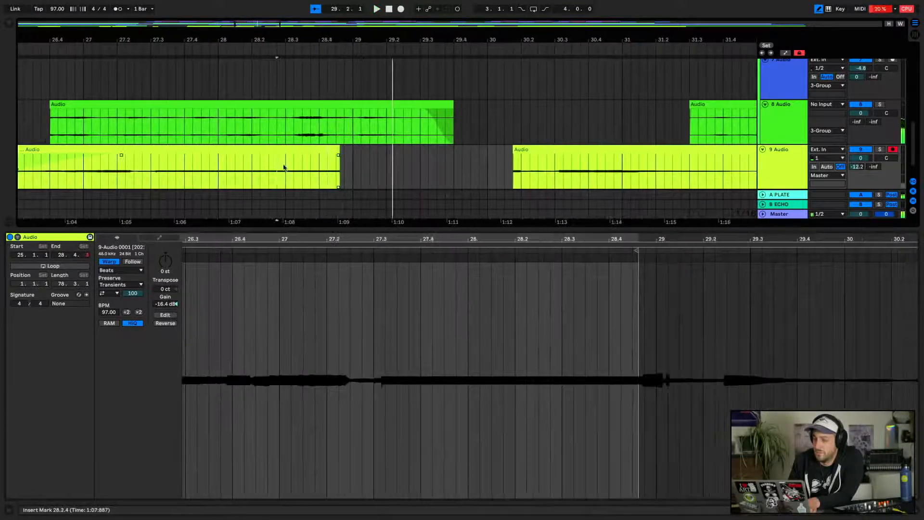
pyautogui.click(335, 154)
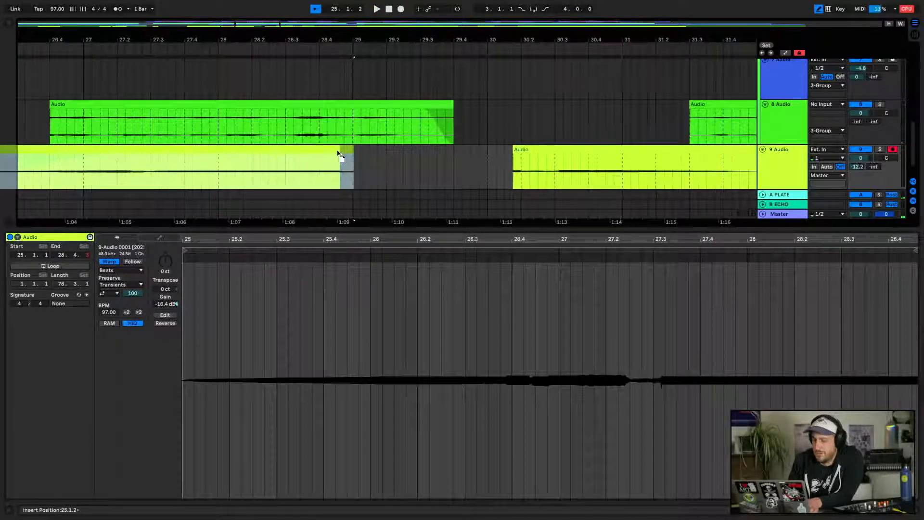
pyautogui.click(294, 172)
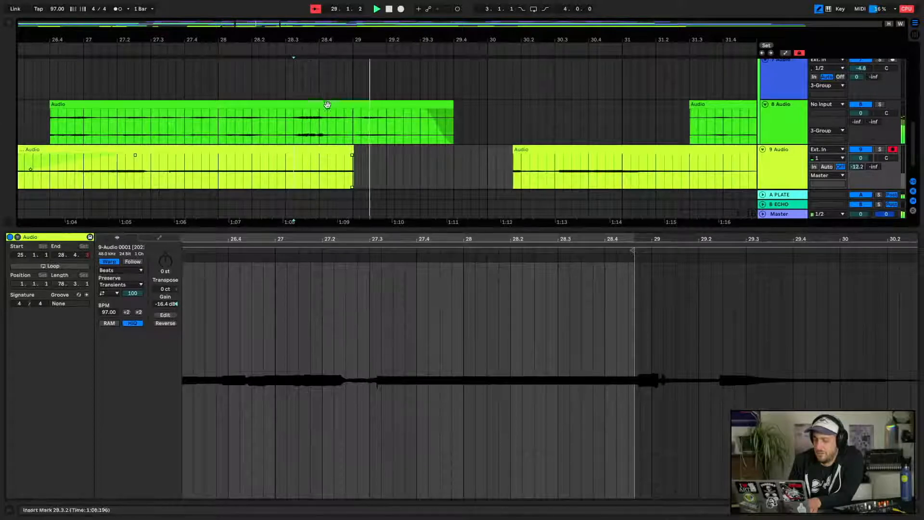
pyautogui.moveTo(328, 40); pyautogui.dragTo(328, 27)
pyautogui.click(316, 160)
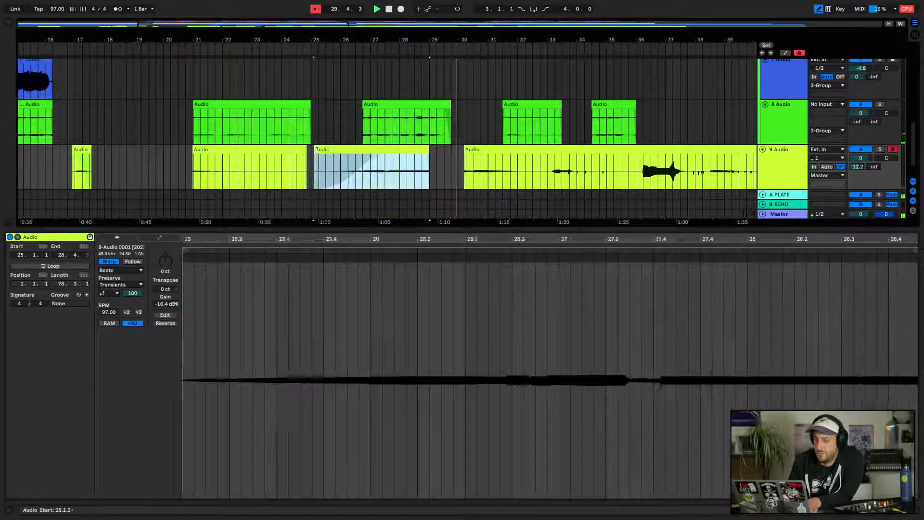
# Replay the gap around bar 30 and trim the start of the following 9 Audio clip to 30.3.1
pyautogui.click(527, 143)
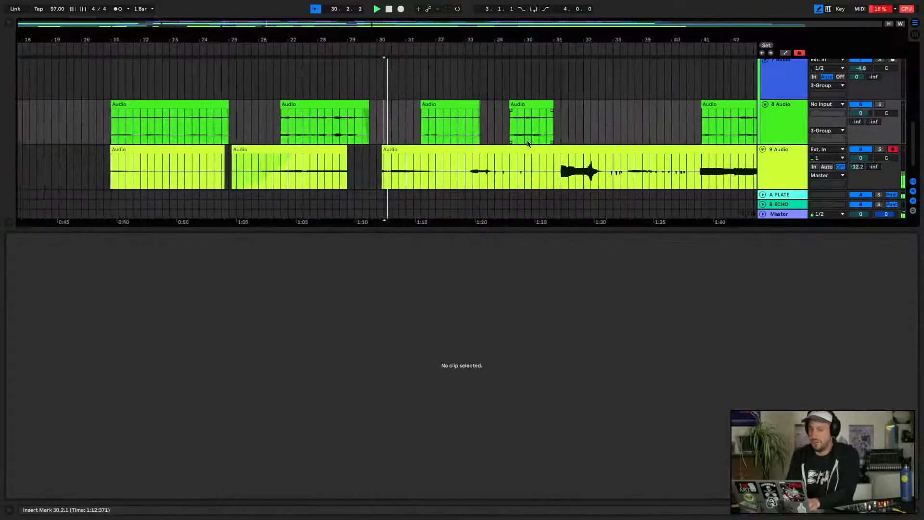
pyautogui.click(354, 160)
pyautogui.press('space')
pyautogui.press('space')
pyautogui.scroll(5, 354, 160)
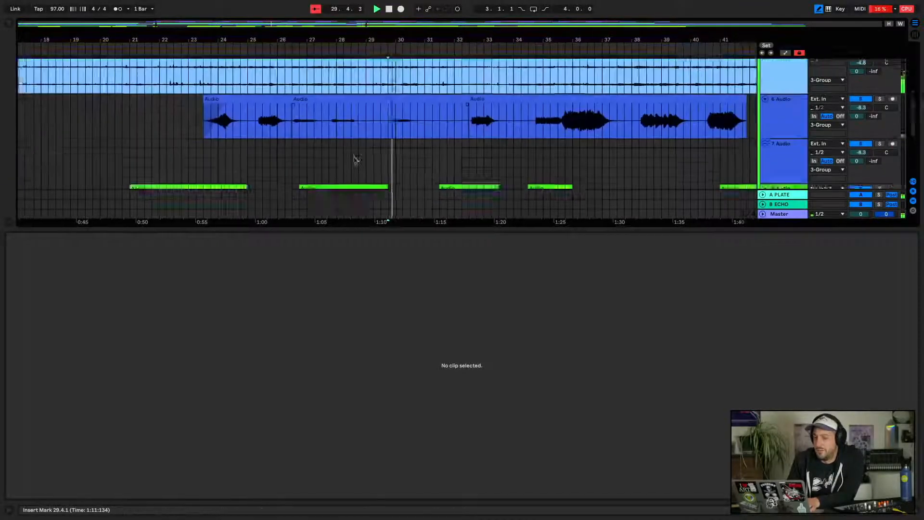
pyautogui.scroll(-6, 429, 155)
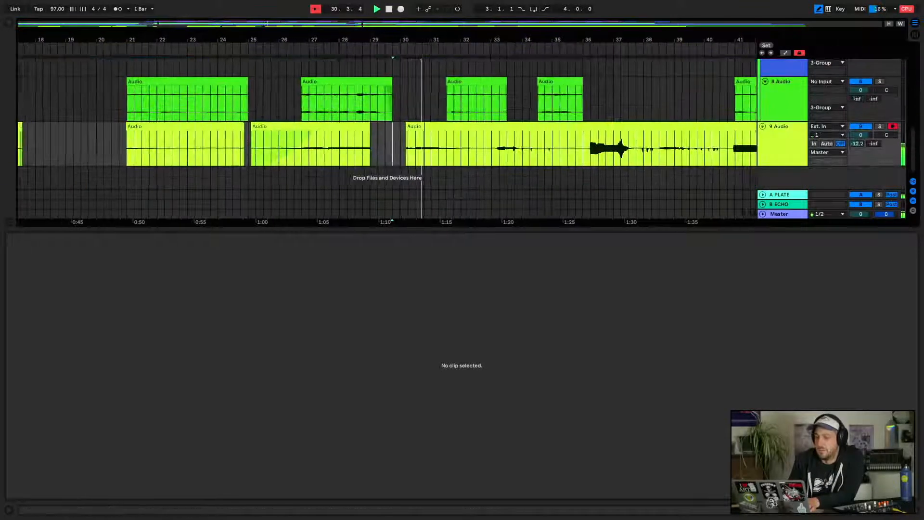
pyautogui.scroll(3, 432, 113)
pyautogui.click(407, 129)
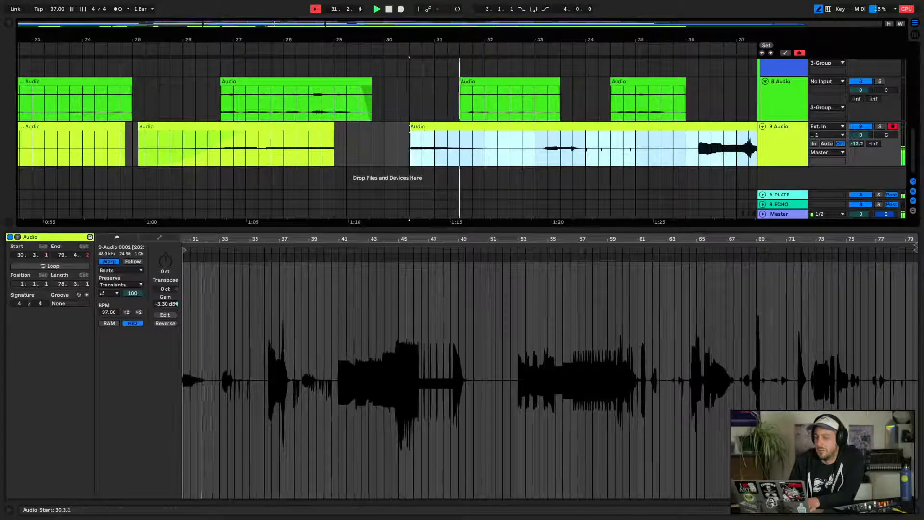
pyautogui.click(384, 145)
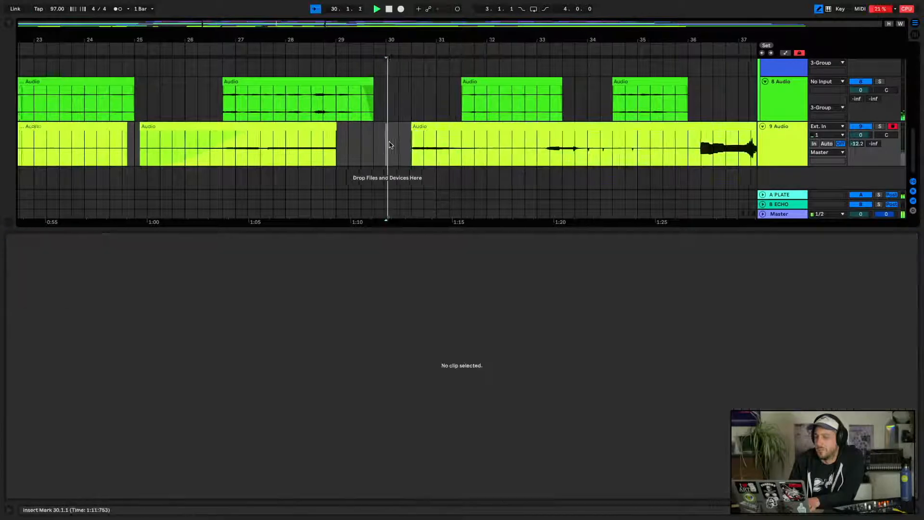
# Lower the clip gain of the 9 Audio clip starting at 30.3.1 to -8.66 dB
pyautogui.click(423, 133)
pyautogui.moveTo(160, 307); pyautogui.dragTo(161, 336)
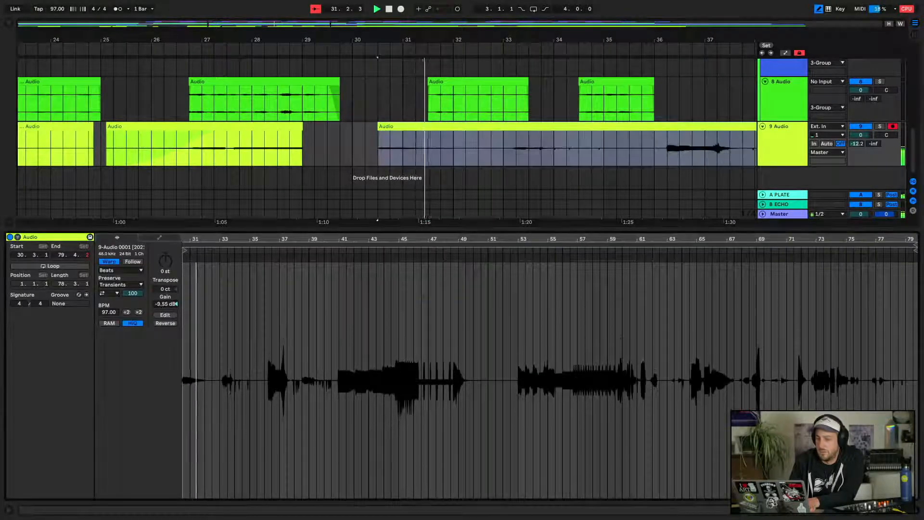
pyautogui.moveTo(162, 305); pyautogui.dragTo(163, 303)
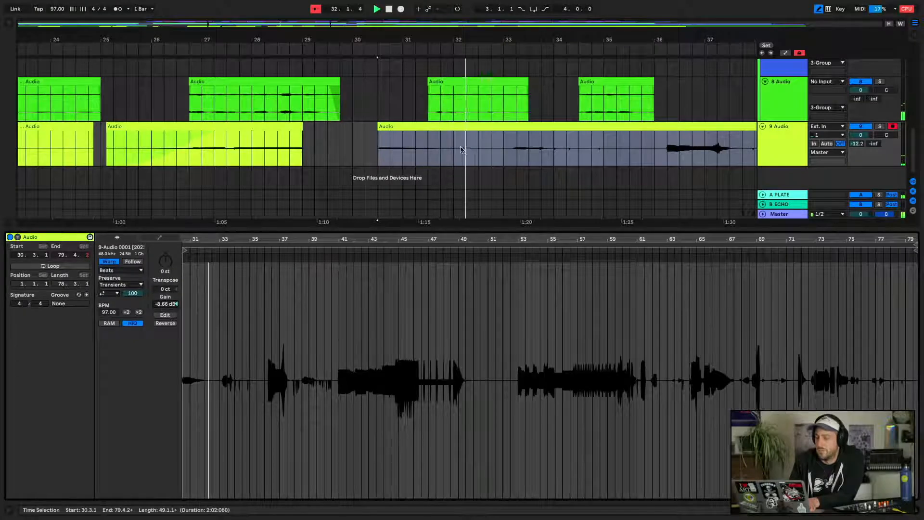
# Examine the 9 Audio section from 33.1.1 to 35.1.1 and audition it with the track soloed
pyautogui.moveTo(453, 150); pyautogui.dragTo(602, 158)
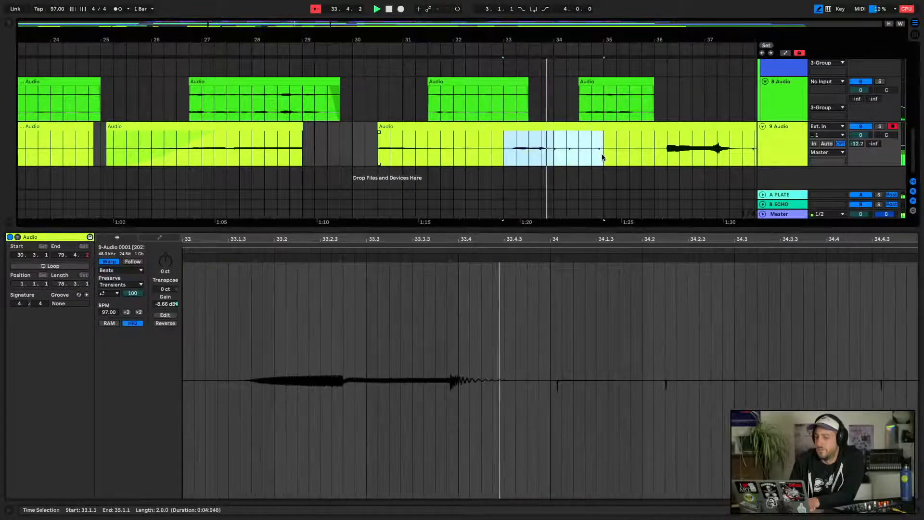
pyautogui.click(502, 154)
pyautogui.press('space')
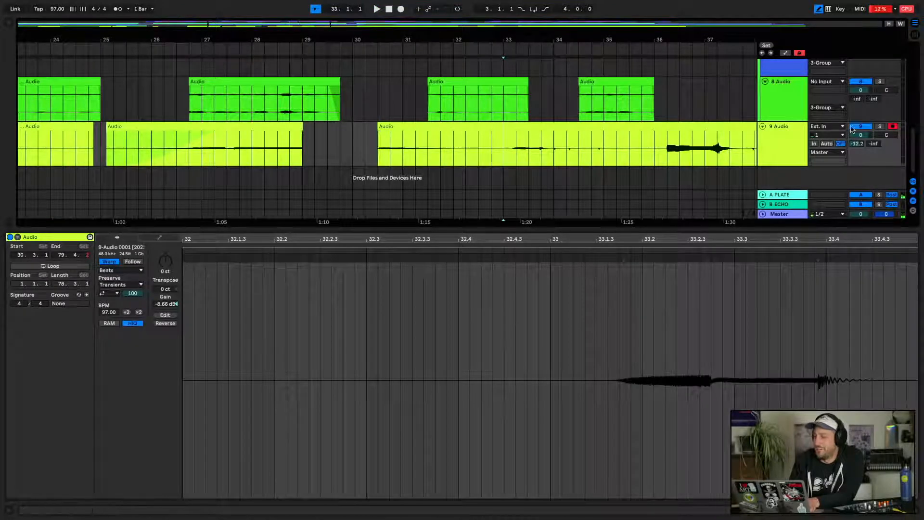
pyautogui.click(881, 127)
pyautogui.press('space')
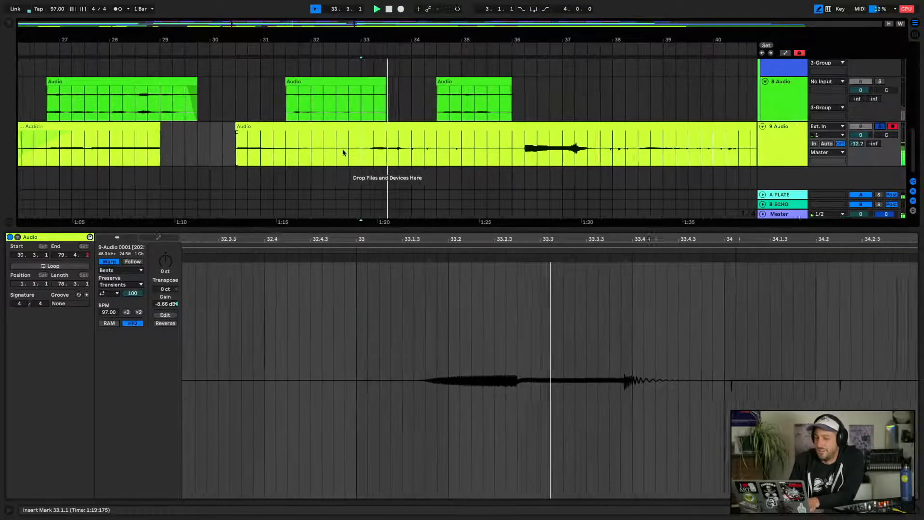
# Delete the 9 Audio section from 32.4.1 to 33.3.4 and replay the passage with the full mix
pyautogui.moveTo(335, 153); pyautogui.dragTo(374, 151)
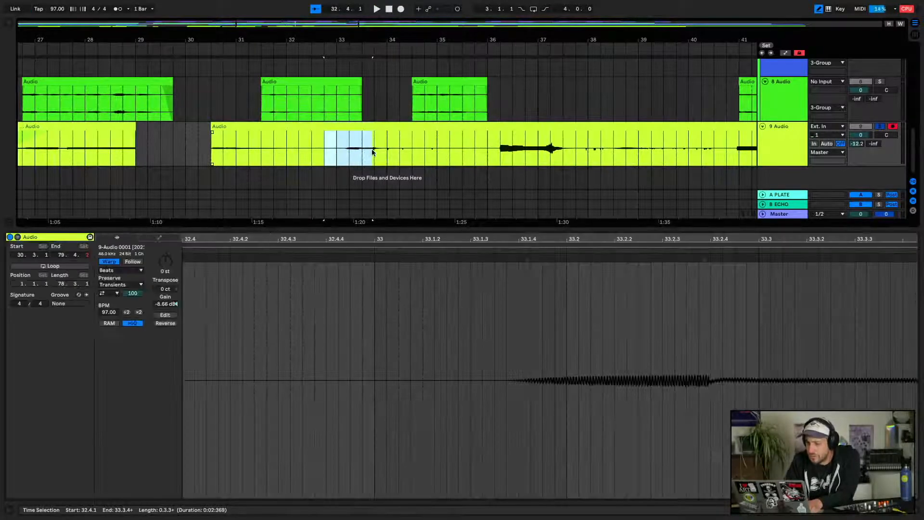
pyautogui.press('Delete')
pyautogui.press('space')
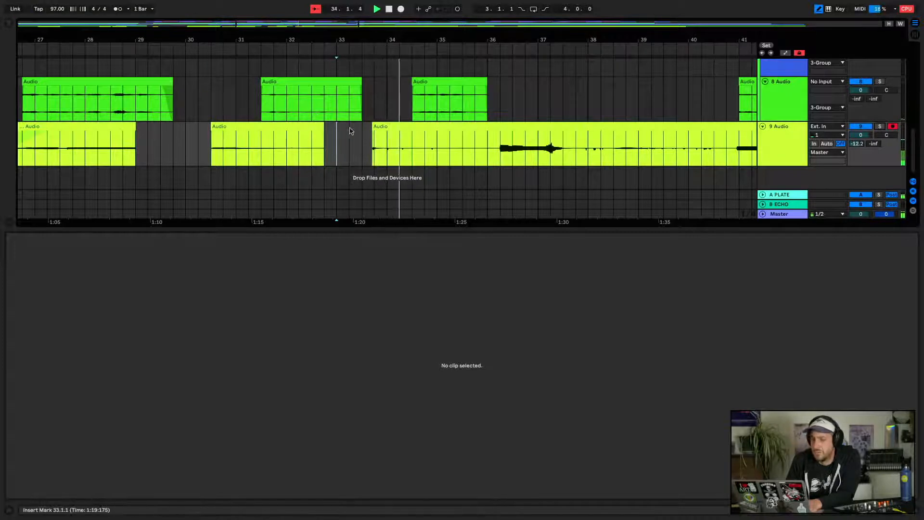
# Cut out the 9 Audio section from 35.3.1 to 36.2.1
pyautogui.moveTo(499, 149); pyautogui.dragTo(458, 153)
pyautogui.hotkey('ctrl', 'e')
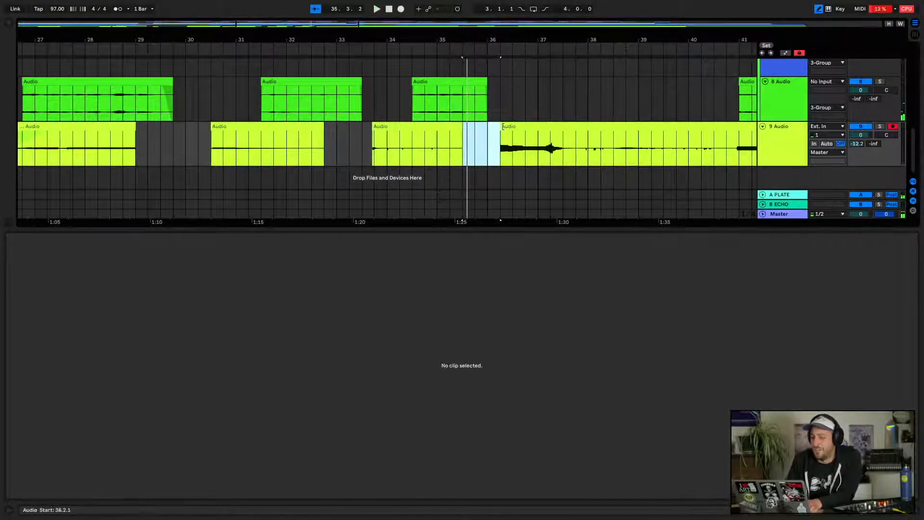
# Replay the passage around 9 Audio's gap at 35.4.1 and trim the start of the following 9 Audio clip to 37.4.1
pyautogui.moveTo(503, 126); pyautogui.dragTo(498, 126)
pyautogui.moveTo(509, 33); pyautogui.dragTo(377, 23)
pyautogui.click(354, 177)
pyautogui.press('space')
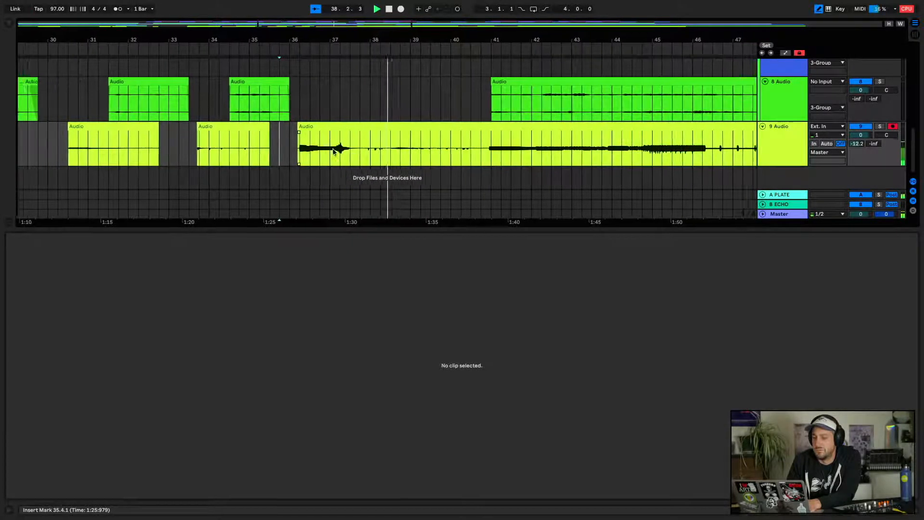
pyautogui.click(327, 127)
pyautogui.moveTo(327, 128); pyautogui.dragTo(418, 152)
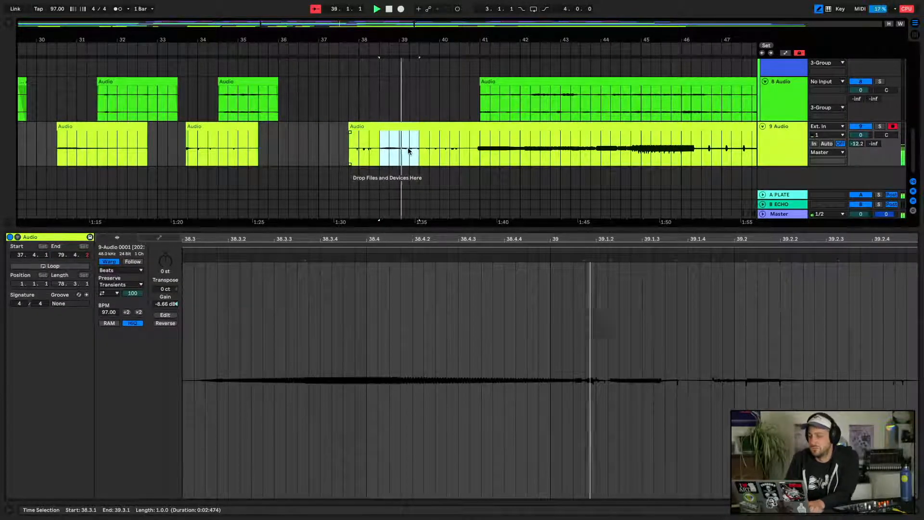
pyautogui.click(398, 155)
pyautogui.click(364, 127)
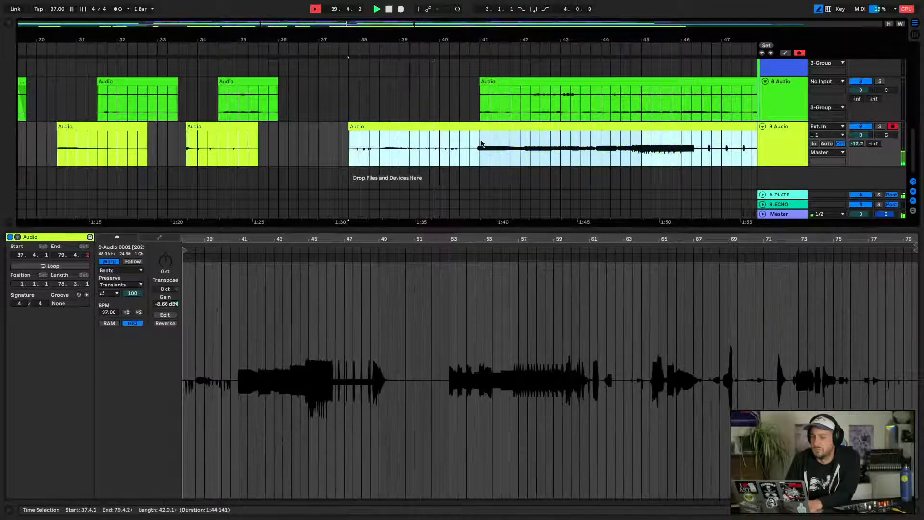
# Delete the 9 Audio section from 40.4.1 to 41.1.1
pyautogui.scroll(5, 481, 143)
pyautogui.hscroll(4, 482, 143)
pyautogui.scroll(-4, 481, 143)
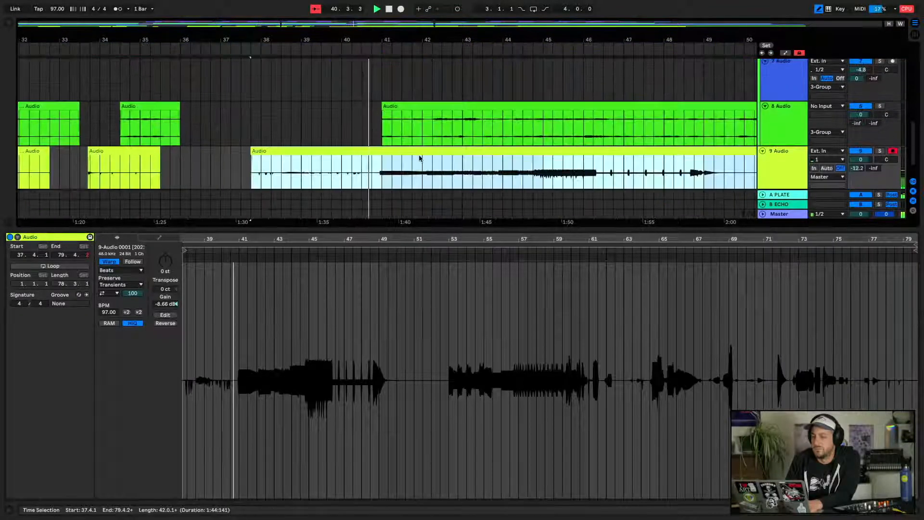
pyautogui.moveTo(372, 179); pyautogui.dragTo(377, 176)
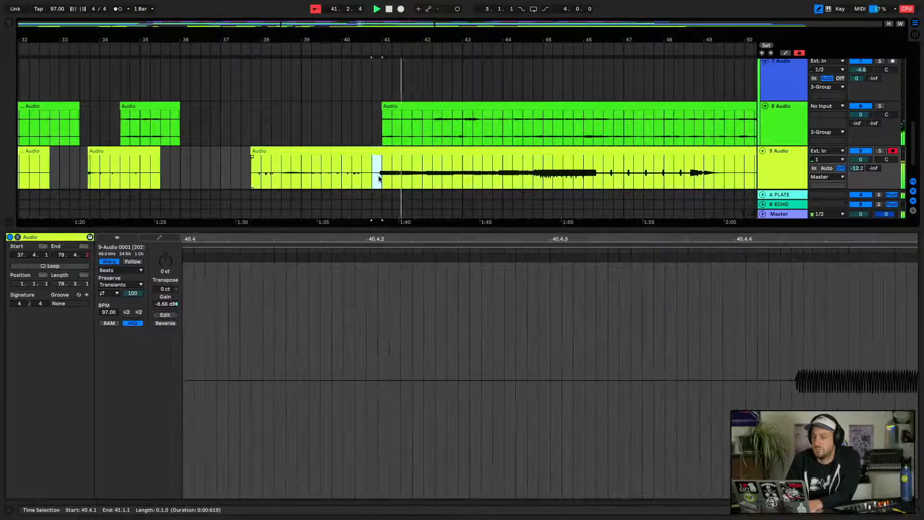
pyautogui.press('Delete')
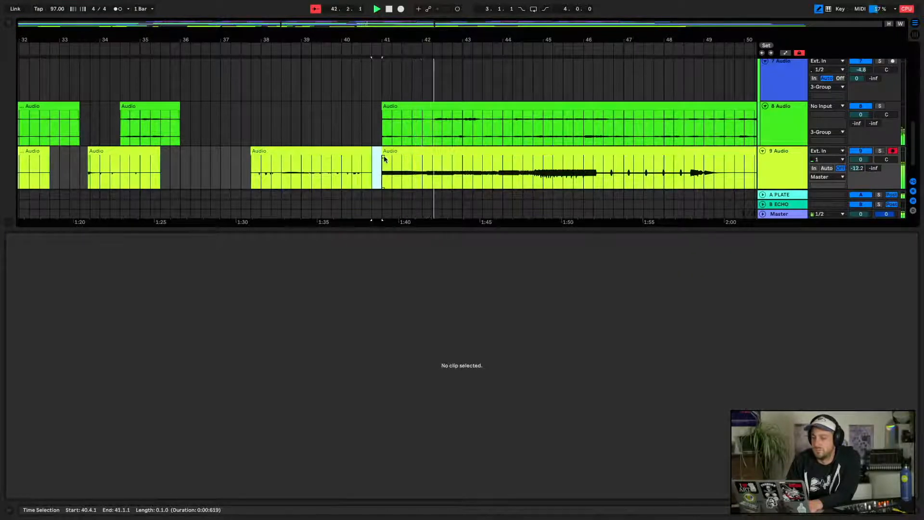
# Cut out the 9 Audio section from 45.1.1 to 46.2.1 while auditioning the full arrangement
pyautogui.click(410, 152)
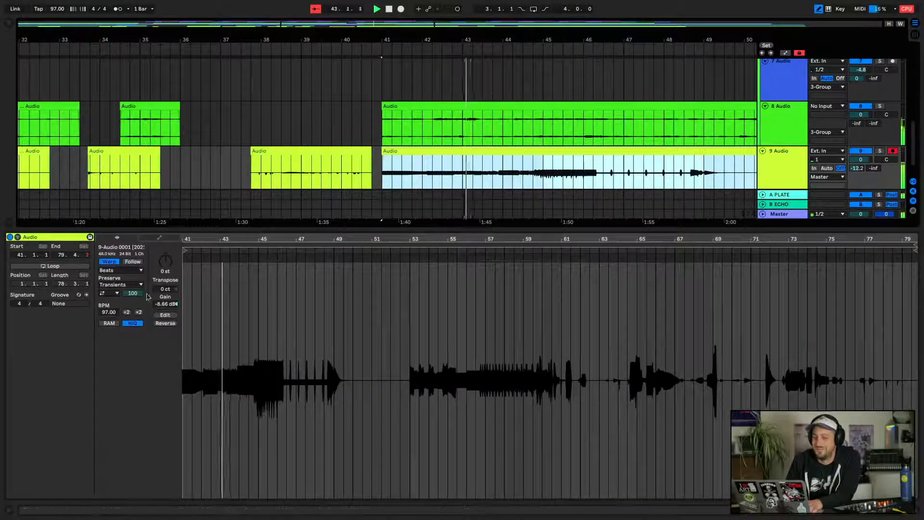
pyautogui.click(917, 514)
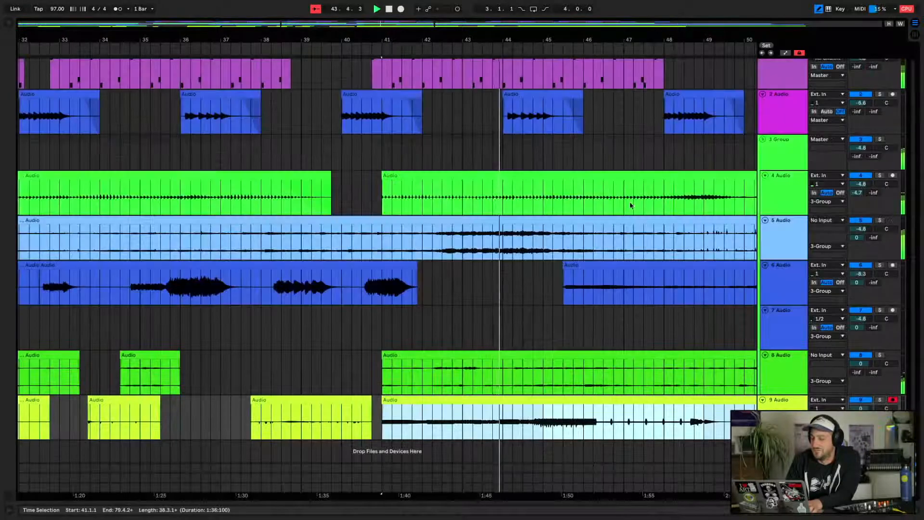
pyautogui.moveTo(586, 40); pyautogui.dragTo(510, 39)
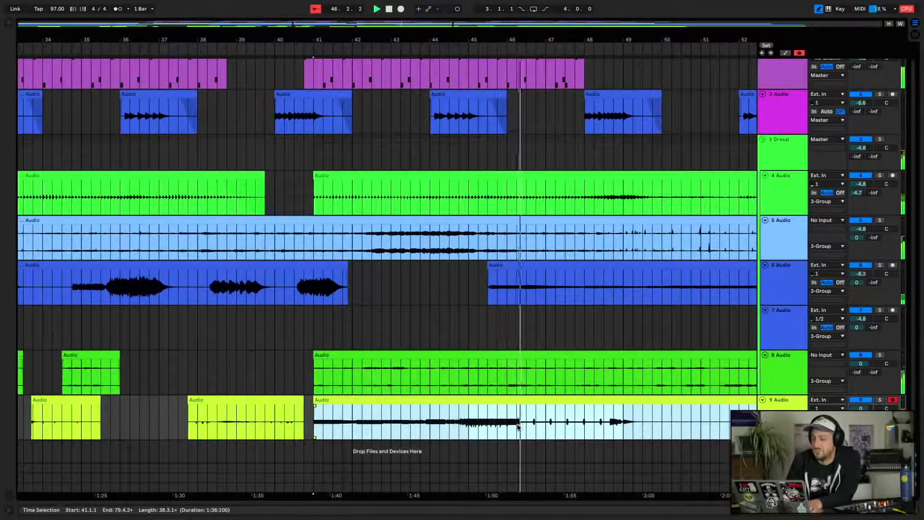
pyautogui.moveTo(518, 427); pyautogui.dragTo(468, 427)
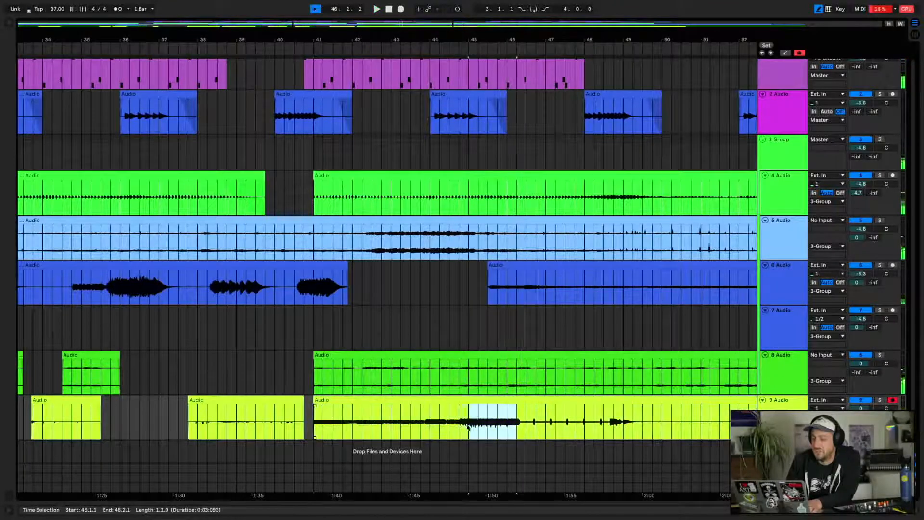
pyautogui.click(439, 401)
# Lower the clip gain of the 9 Audio clip from 41.1.1 to 45.1.1 to -28.9 dB, auditioning it against the full mix
pyautogui.press('space')
pyautogui.hotkey('shift', 'Tab')
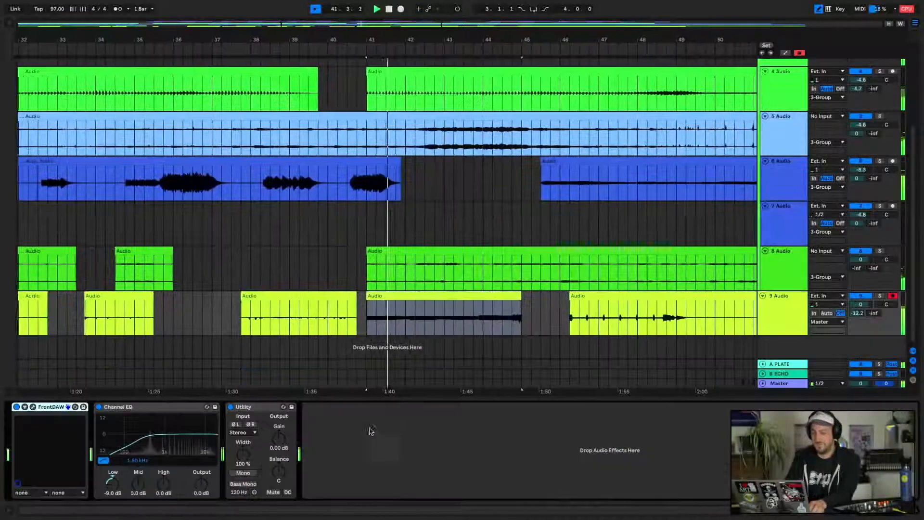
pyautogui.doubleClick(460, 295)
pyautogui.moveTo(165, 304); pyautogui.dragTo(165, 355)
pyautogui.press('space')
pyautogui.press('space')
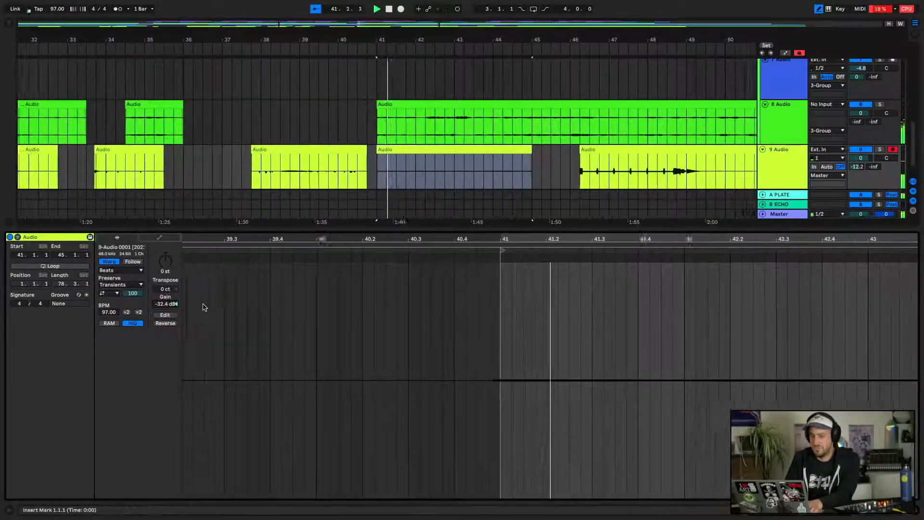
pyautogui.moveTo(165, 304); pyautogui.dragTo(165, 279)
pyautogui.press('space')
pyautogui.press('space')
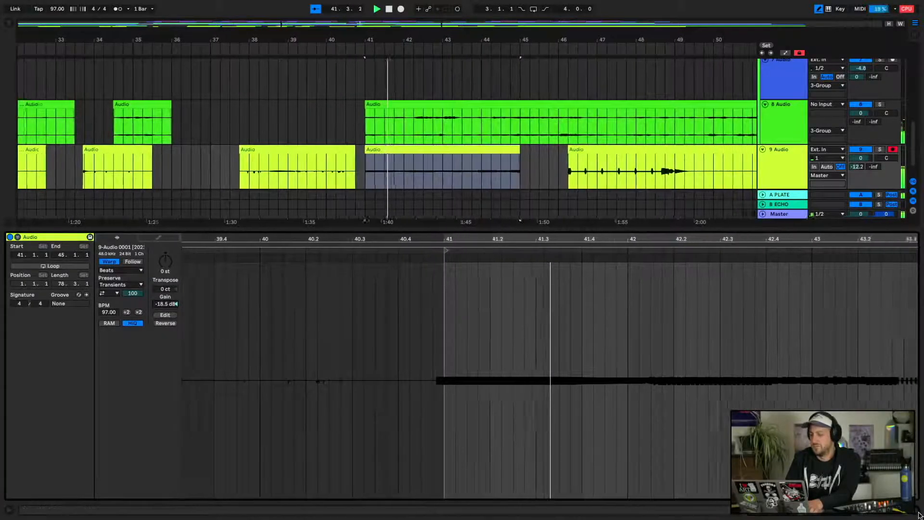
pyautogui.click(919, 514)
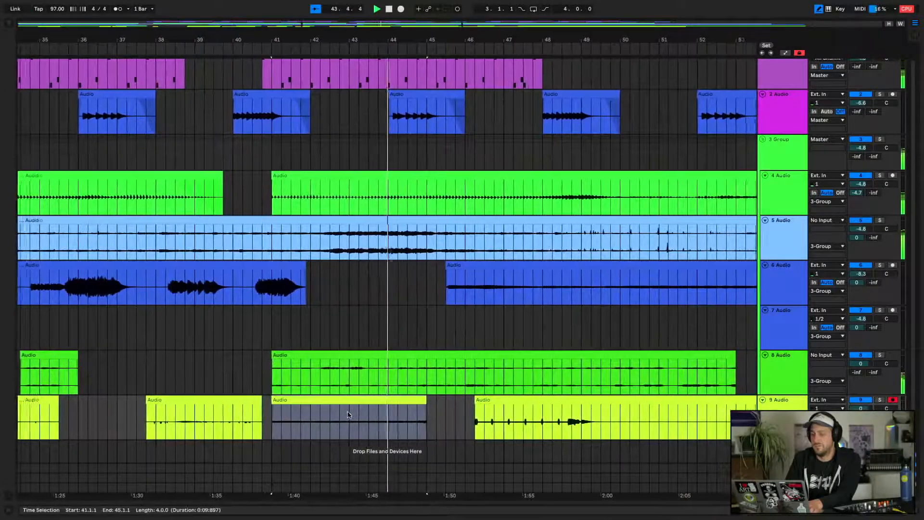
pyautogui.doubleClick(349, 415)
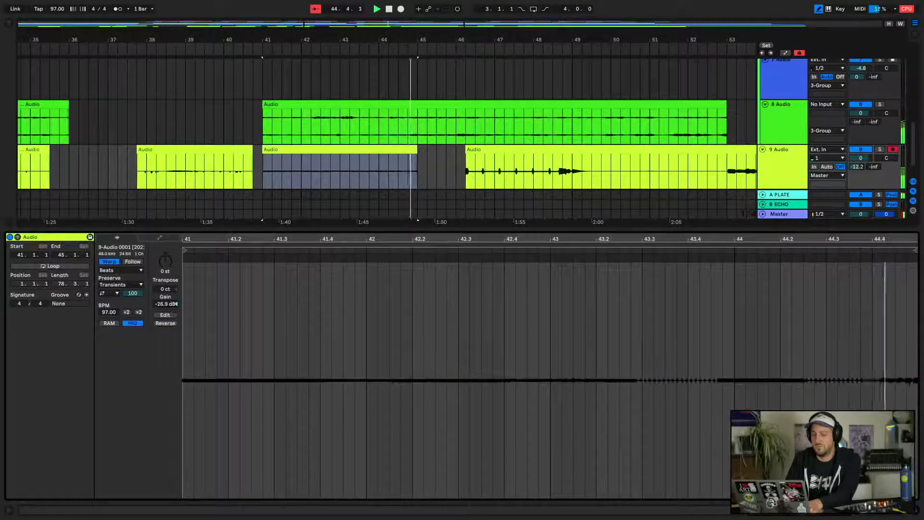
pyautogui.click(918, 512)
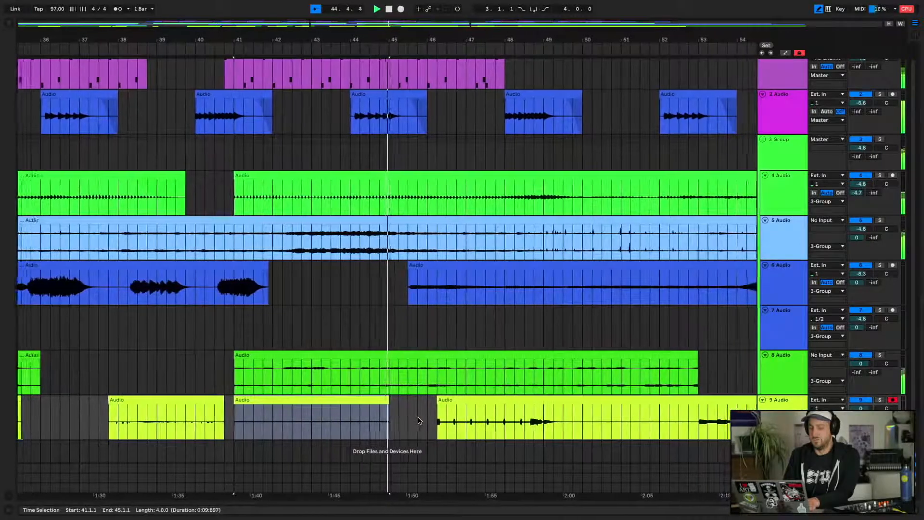
# Delete the 9 Audio section from 49.3.1 to 52.4.1
pyautogui.moveTo(417, 400); pyautogui.dragTo(408, 400)
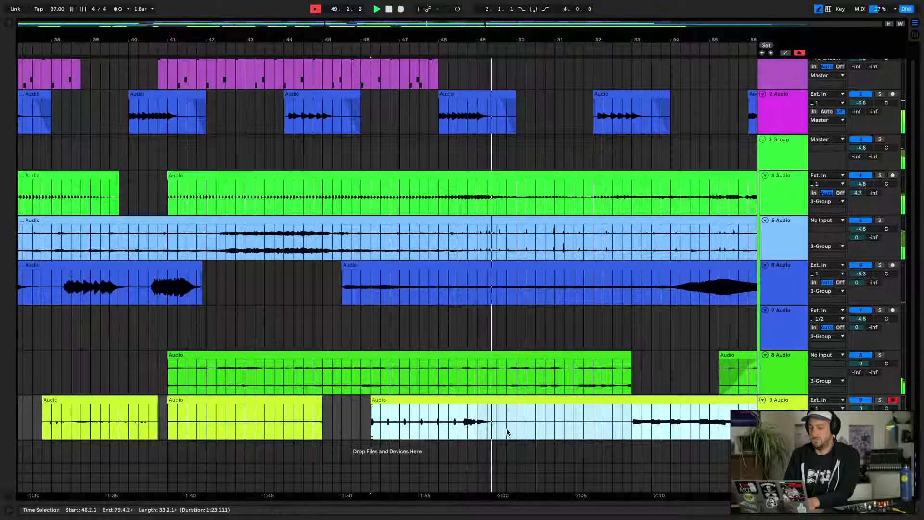
pyautogui.moveTo(498, 428); pyautogui.dragTo(622, 423)
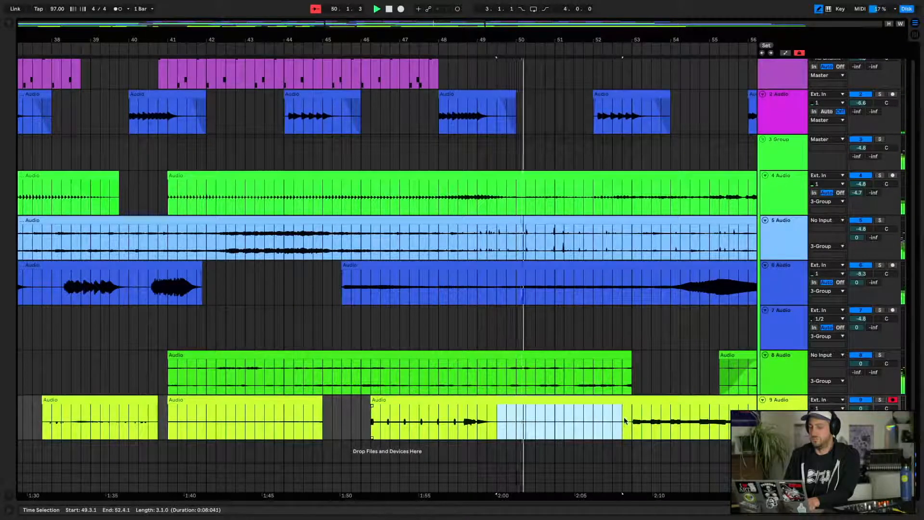
pyautogui.press('Delete')
pyautogui.click(497, 408)
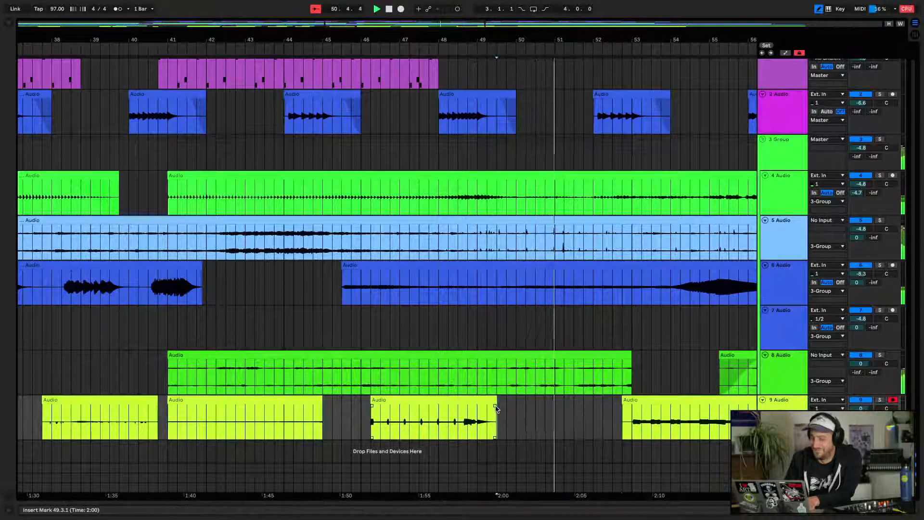
# Lower the clip gain of the 9 Audio clip from 46.2.1 to 49.3.1 to -15.8 dB
pyautogui.doubleClick(484, 399)
pyautogui.moveTo(162, 304); pyautogui.dragTo(161, 311)
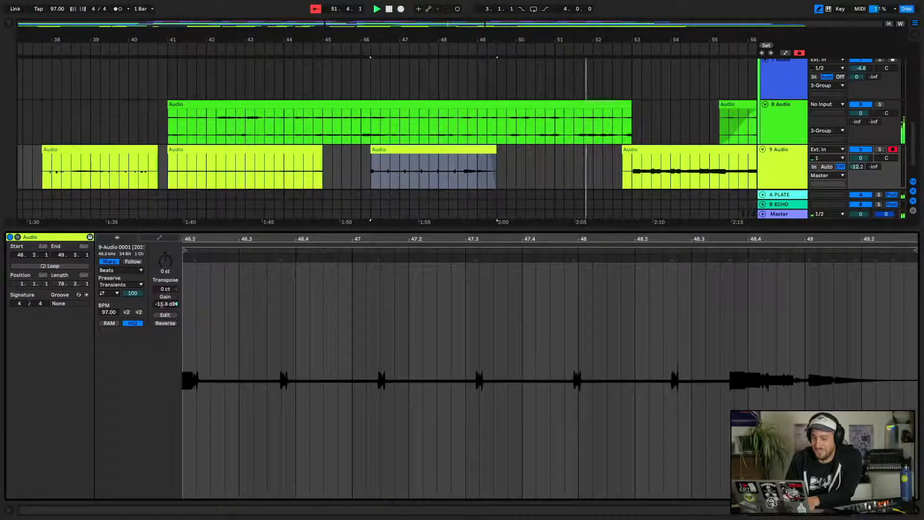
pyautogui.click(917, 514)
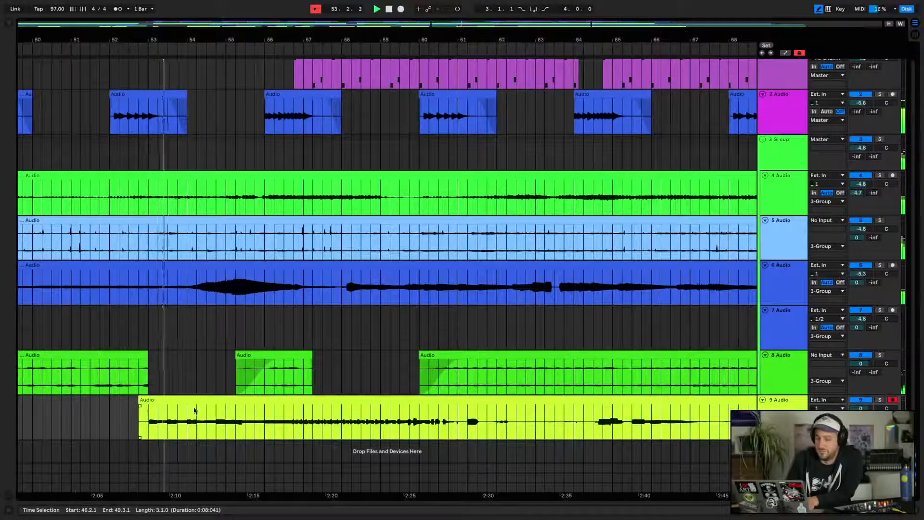
# Trim the start of the last 9 Audio clip to 53.1.1, lower its gain to -16.2 dB and replay it
pyautogui.click(366, 401)
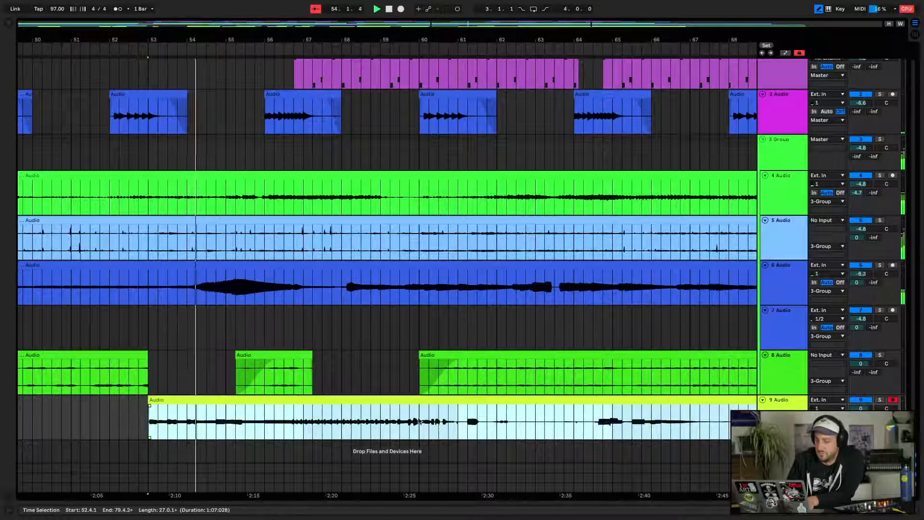
pyautogui.doubleClick(294, 400)
pyautogui.moveTo(169, 318)
pyautogui.mouseDown()
pyautogui.moveTo(168, 354)
pyautogui.moveTo(164, 312)
pyautogui.mouseUp()
pyautogui.press('space')
pyautogui.press('space')
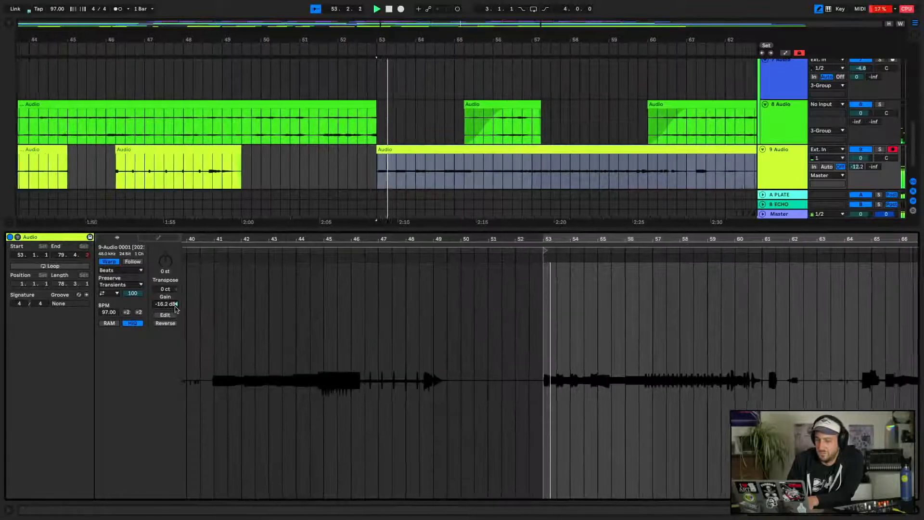
pyautogui.click(920, 505)
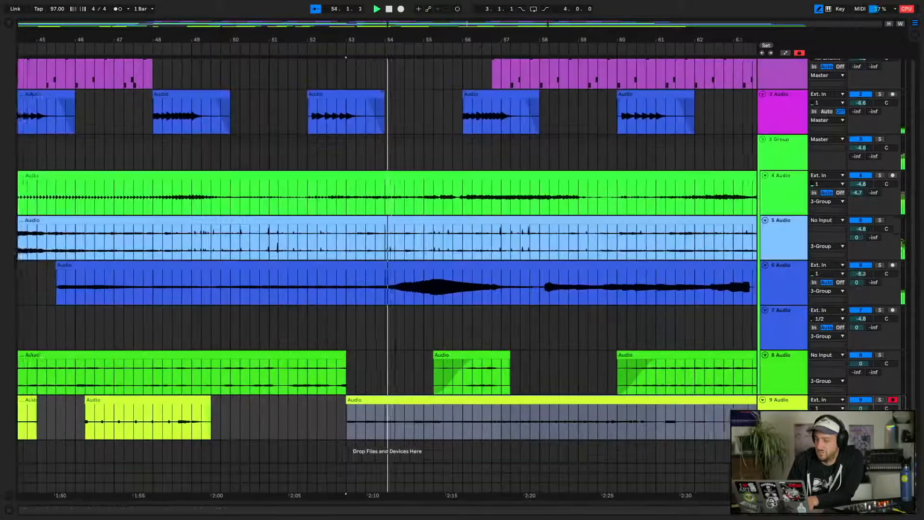
# Trim the start of the last 9 Audio clip to just after bar 61 and audition the remaining material
pyautogui.moveTo(331, 400); pyautogui.dragTo(383, 402)
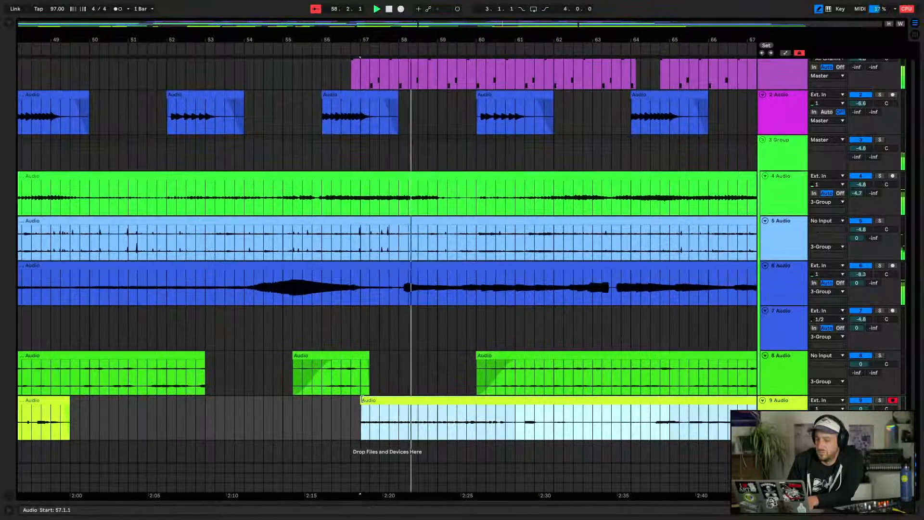
pyautogui.moveTo(362, 400); pyautogui.dragTo(389, 401)
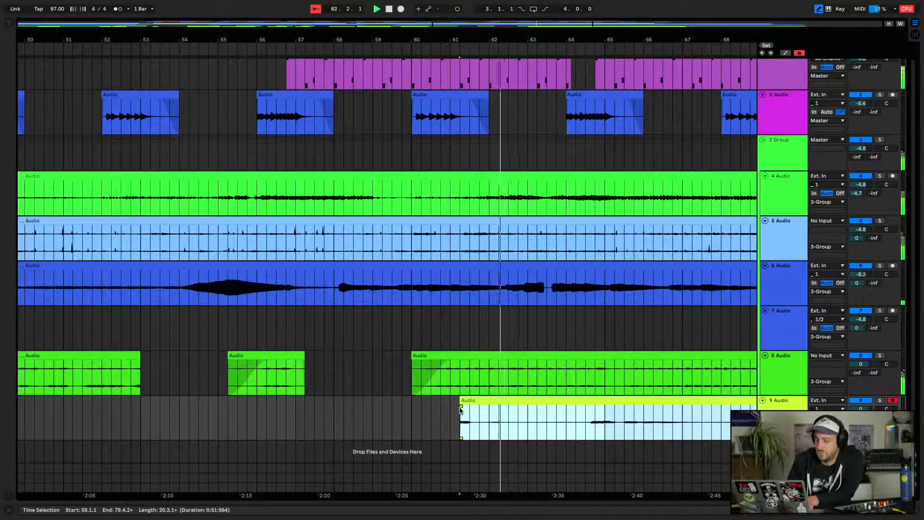
pyautogui.click(484, 417)
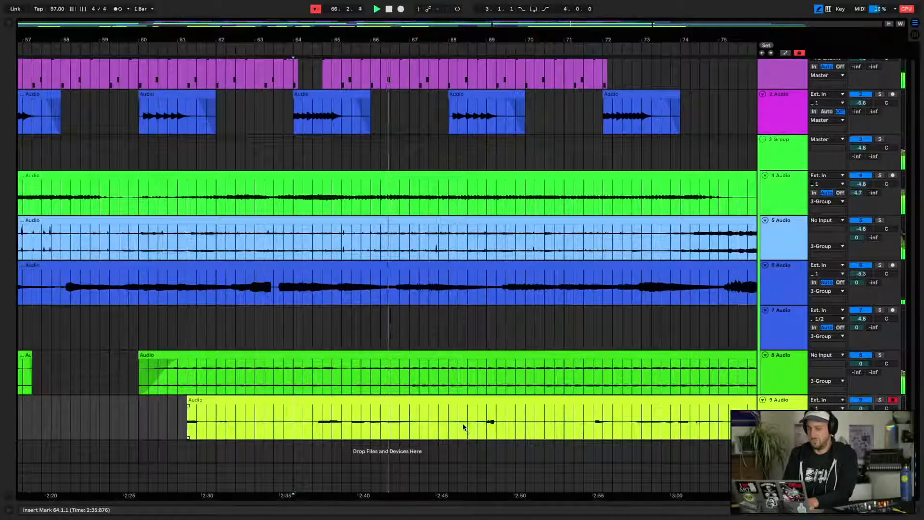
pyautogui.click(463, 427)
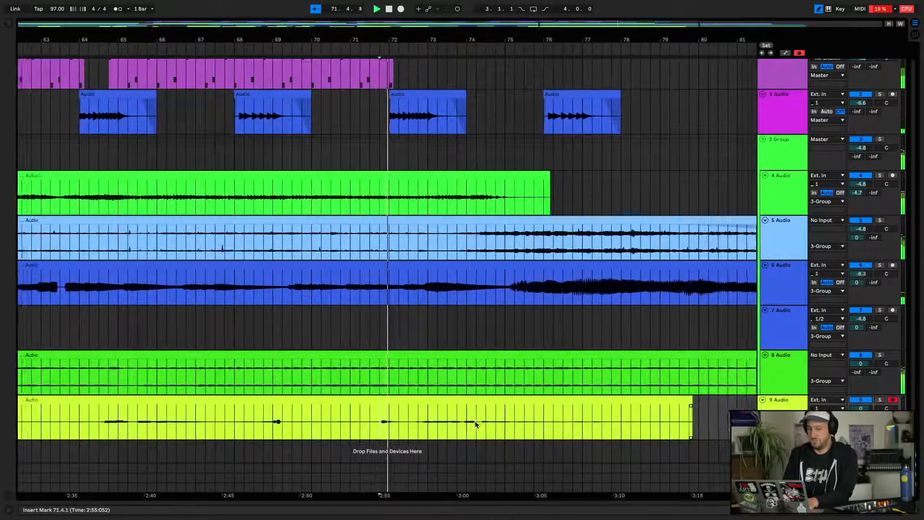
# Shorten the end of the last 9 Audio clip to 72.3.1 and replay its ending
pyautogui.click(636, 400)
pyautogui.moveTo(644, 401); pyautogui.dragTo(378, 413)
pyautogui.click(385, 401)
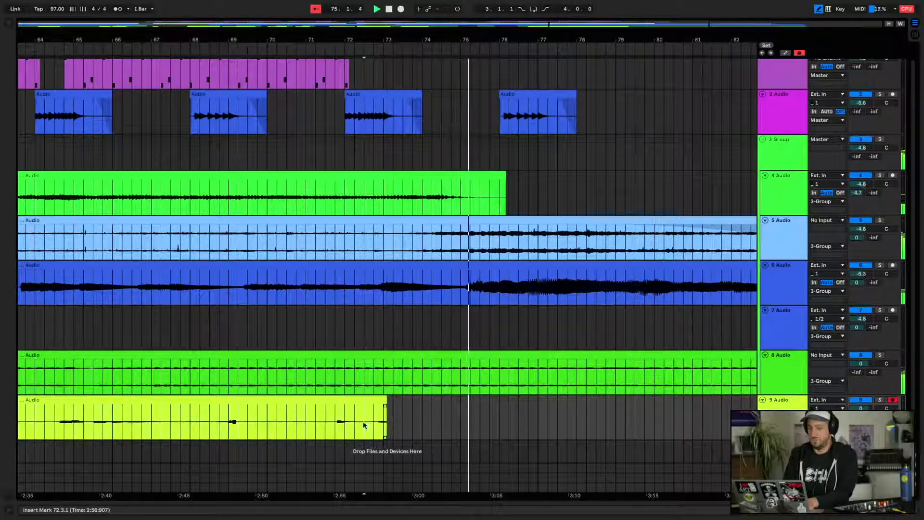
pyautogui.moveTo(386, 401); pyautogui.dragTo(362, 404)
pyautogui.press('space')
pyautogui.click(376, 407)
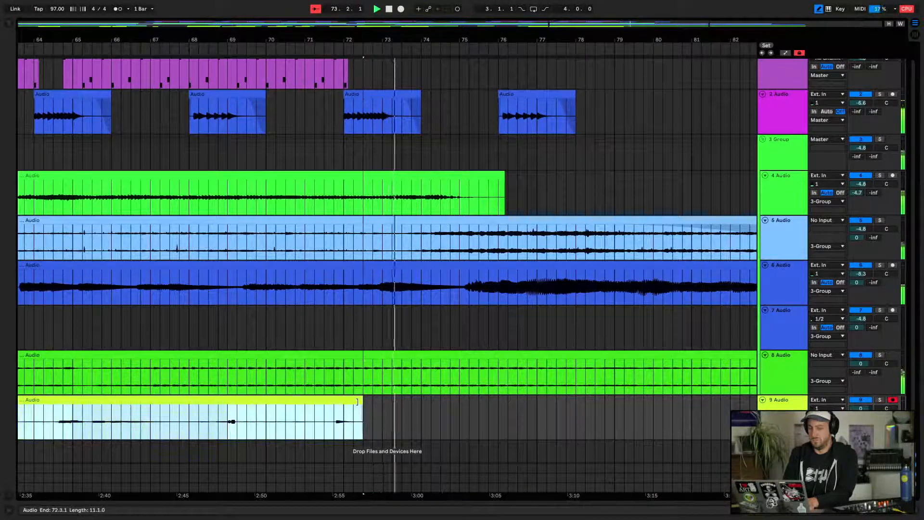
# Shorten the last 9 Audio clip further to a length of 10 bars, replay its ending and show the whole arrangement
pyautogui.click(318, 428)
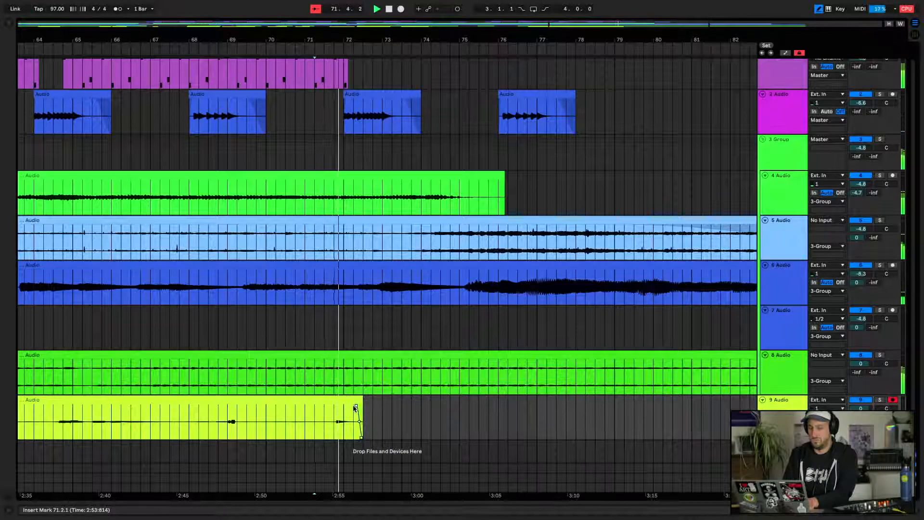
pyautogui.hscroll(-8, 355, 409)
pyautogui.moveTo(582, 406); pyautogui.dragTo(535, 410)
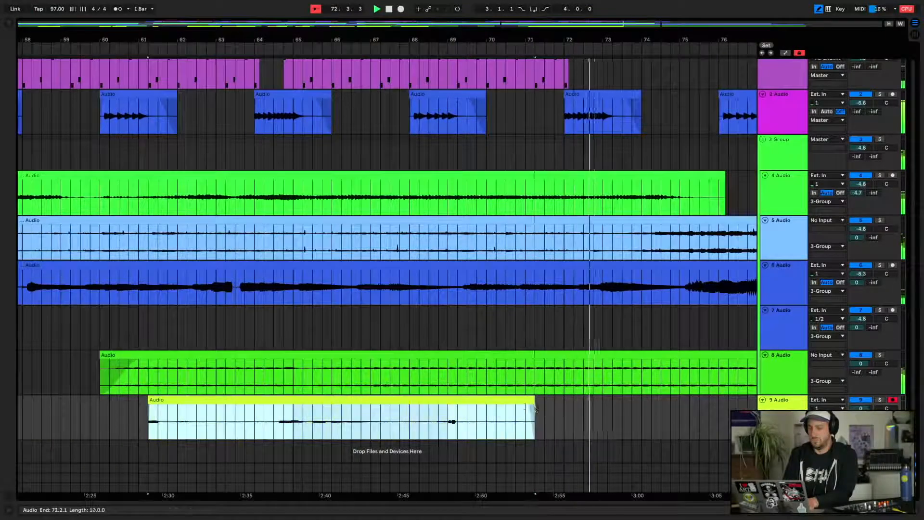
pyautogui.click(487, 425)
pyautogui.press('space')
pyautogui.press('space')
pyautogui.press('w')
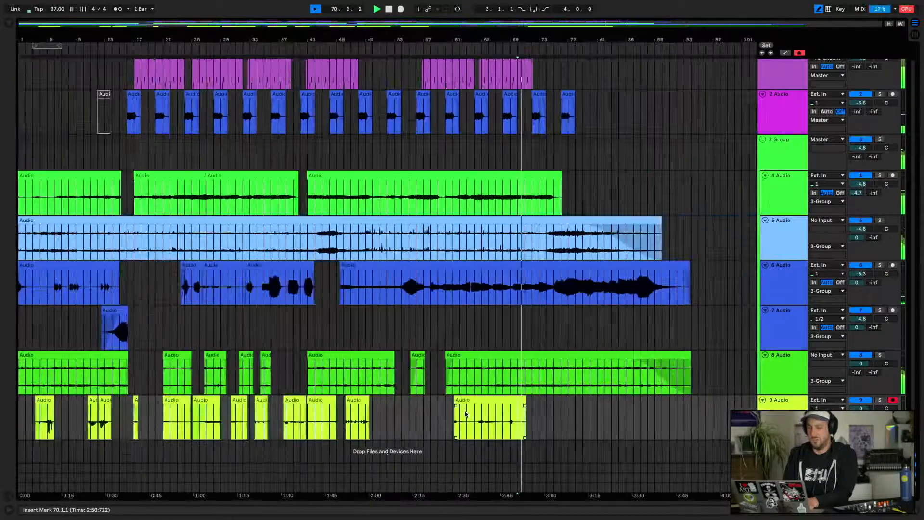
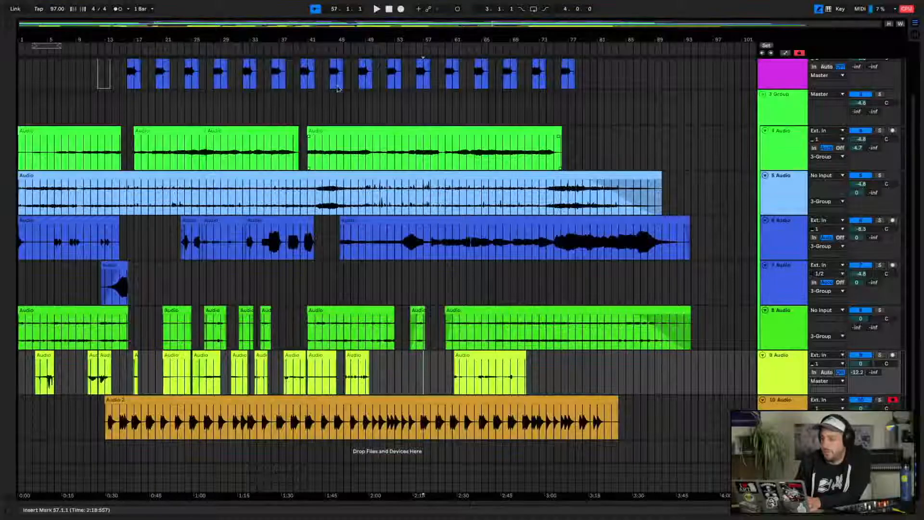
pyautogui.moveTo(403, 3)
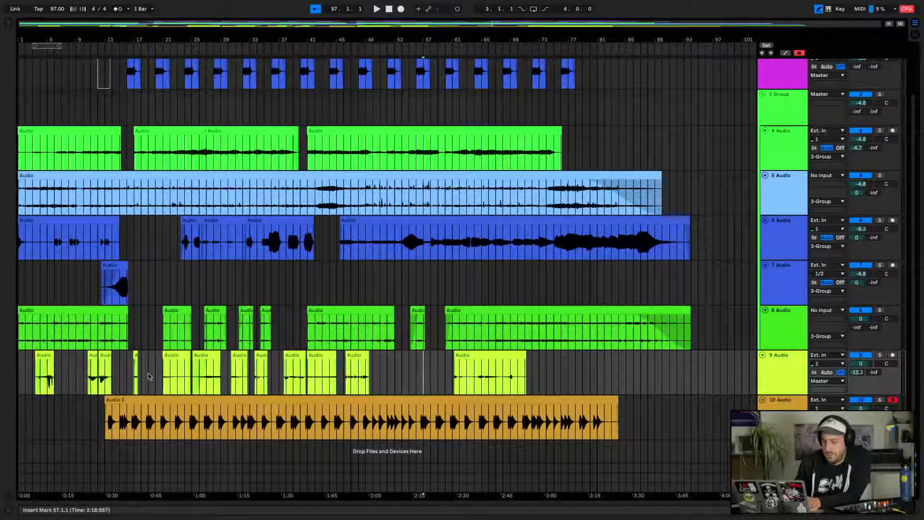
# Play the Audio 2 take on track 10 from 13.1.1 and lower the track volume to -8.1
pyautogui.click(108, 400)
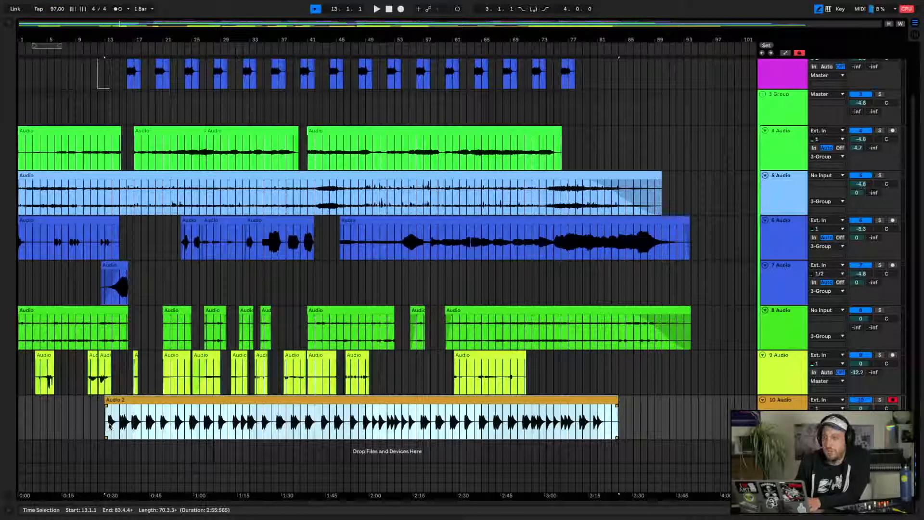
pyautogui.press('space')
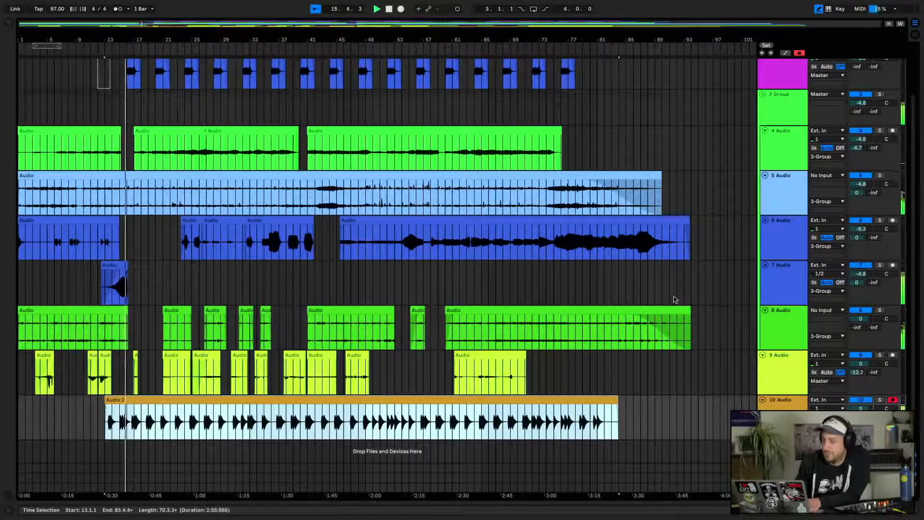
pyautogui.moveTo(860, 408); pyautogui.dragTo(861, 419)
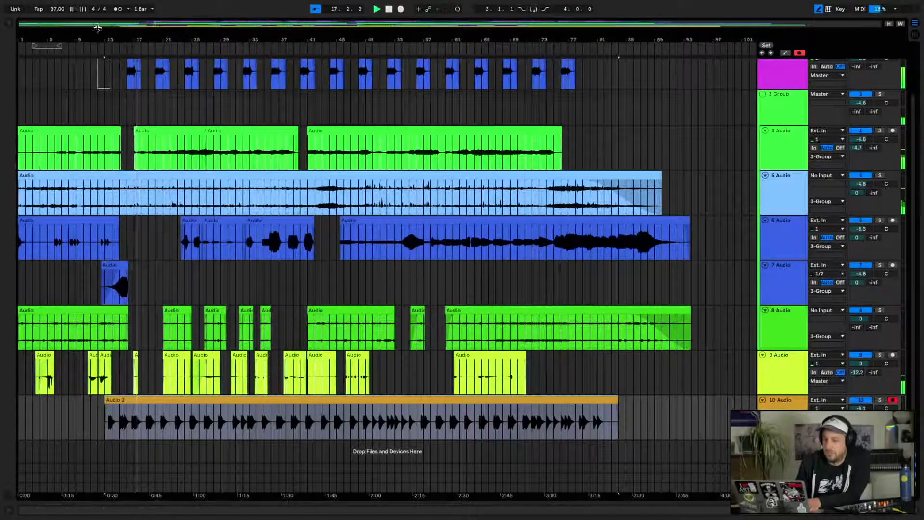
# Trim the start of the Audio 2 take to 16.3.1 and delete its section from 18.3.1 to 20.3.1
pyautogui.moveTo(81, 36); pyautogui.dragTo(82, 84)
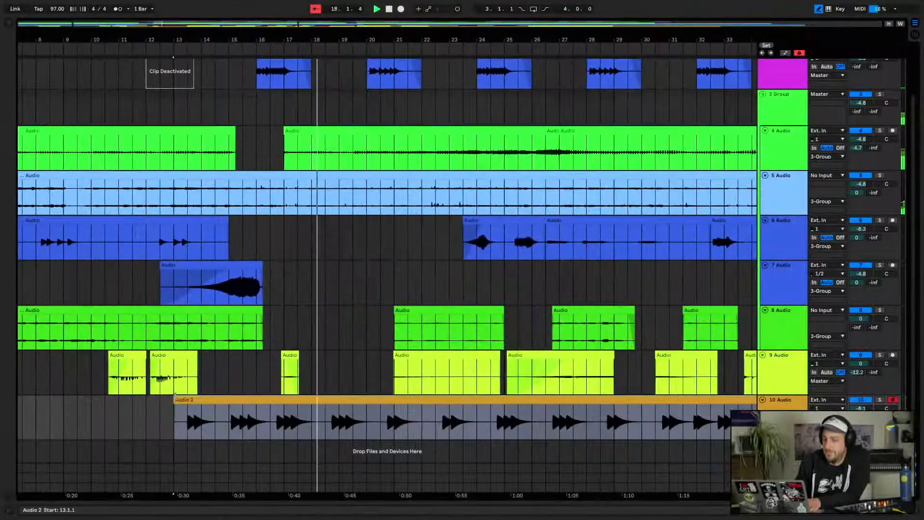
pyautogui.moveTo(175, 413); pyautogui.dragTo(268, 413)
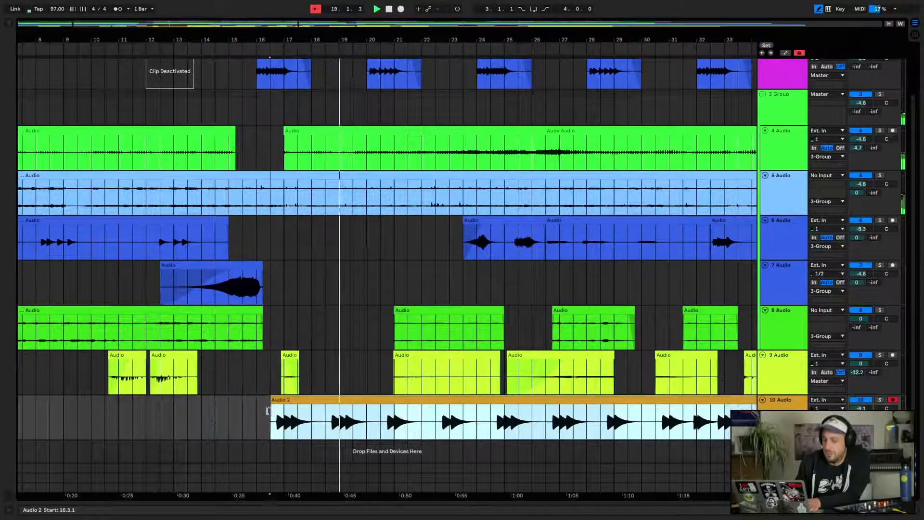
pyautogui.moveTo(326, 423); pyautogui.dragTo(379, 423)
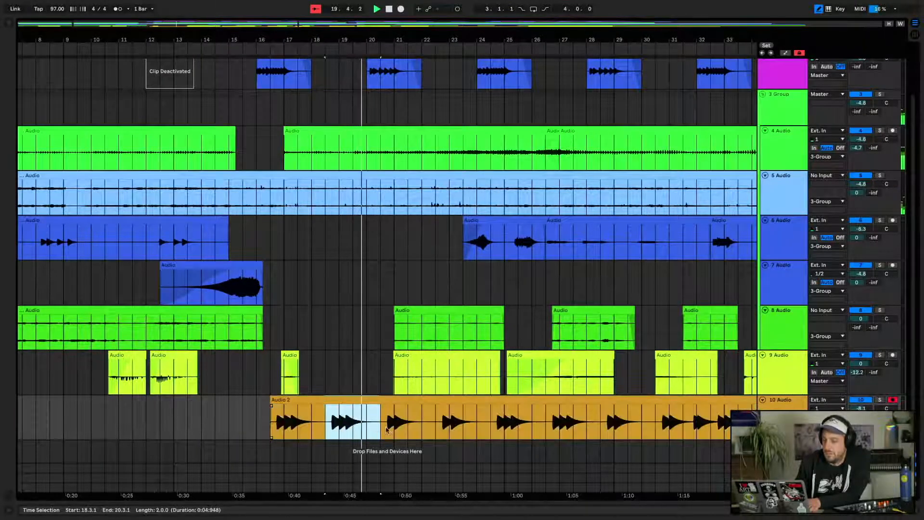
pyautogui.press('Delete')
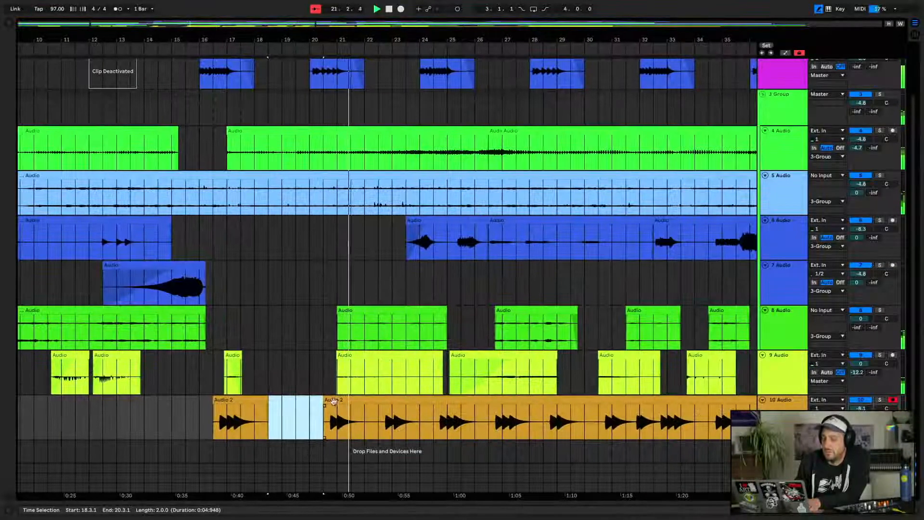
# Move the remaining Audio 2 material to start at 24.3.1, shift the section after 26.3.1 two bars later to 28.3.1, and replay
pyautogui.moveTo(326, 399); pyautogui.dragTo(427, 415)
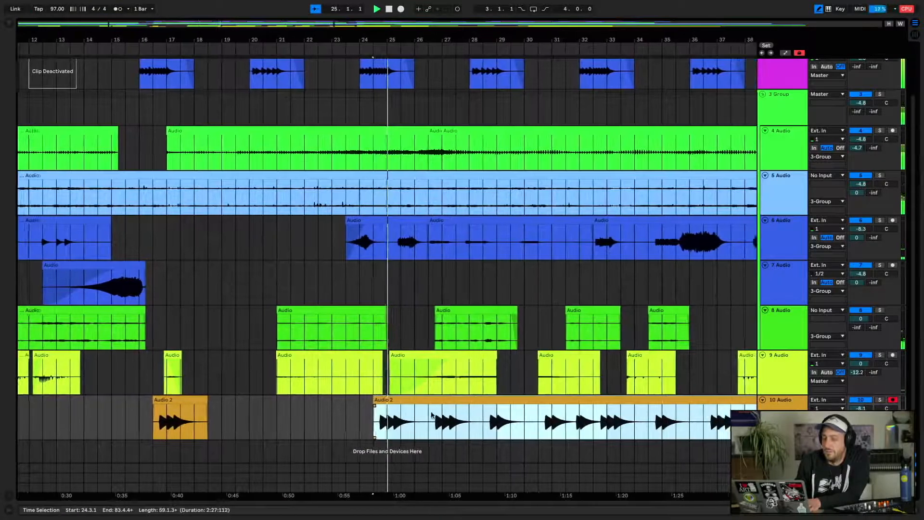
pyautogui.click(387, 430)
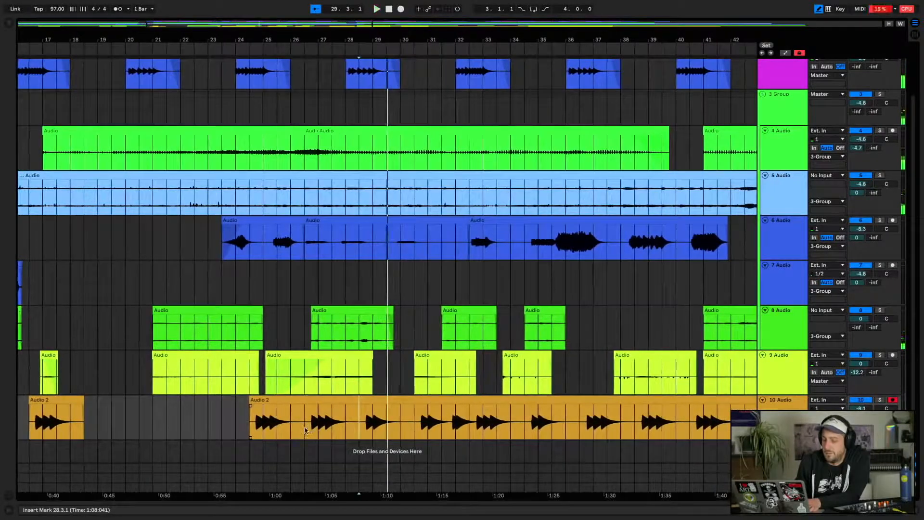
pyautogui.moveTo(311, 428); pyautogui.dragTo(398, 430)
pyautogui.moveTo(328, 402); pyautogui.dragTo(382, 401)
pyautogui.press('space')
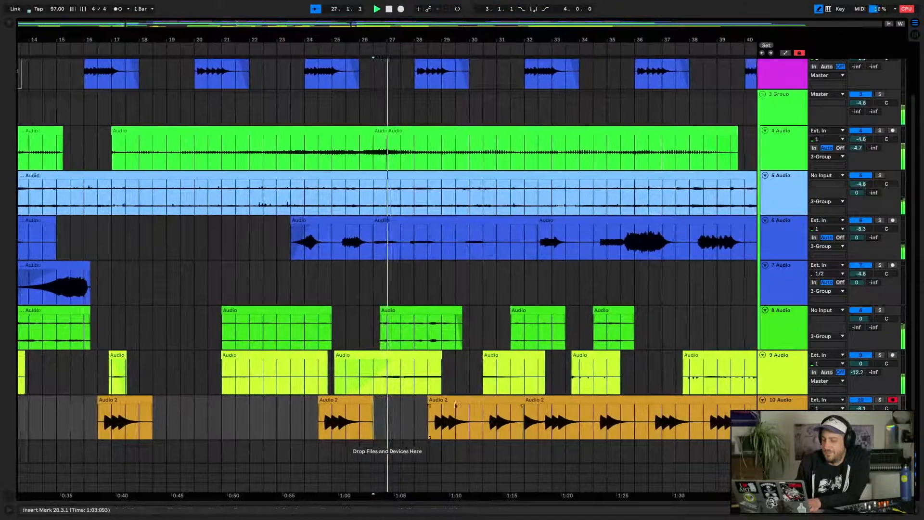
# Extend the start of the last Audio 2 clip back to 30.3.1 and select its phrase from 34.3.1 to 36.1.1
pyautogui.click(462, 399)
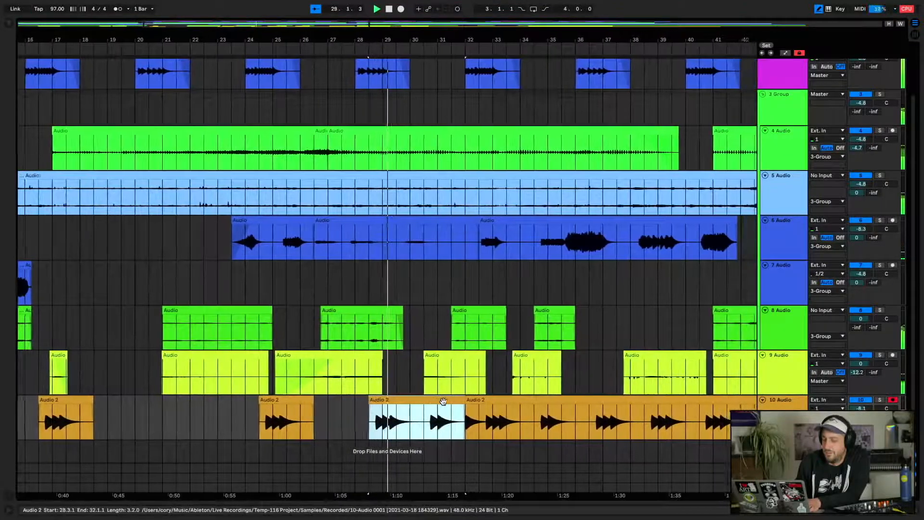
pyautogui.click(409, 424)
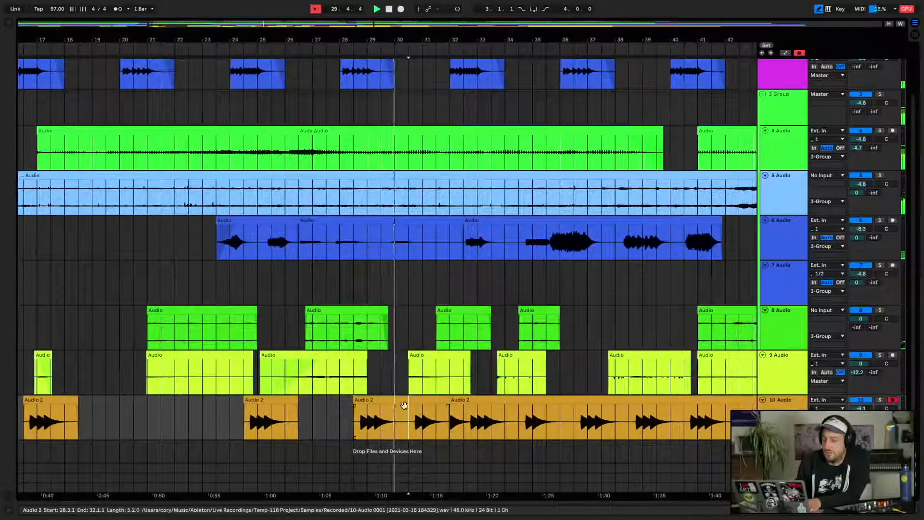
pyautogui.moveTo(450, 406); pyautogui.dragTo(398, 401)
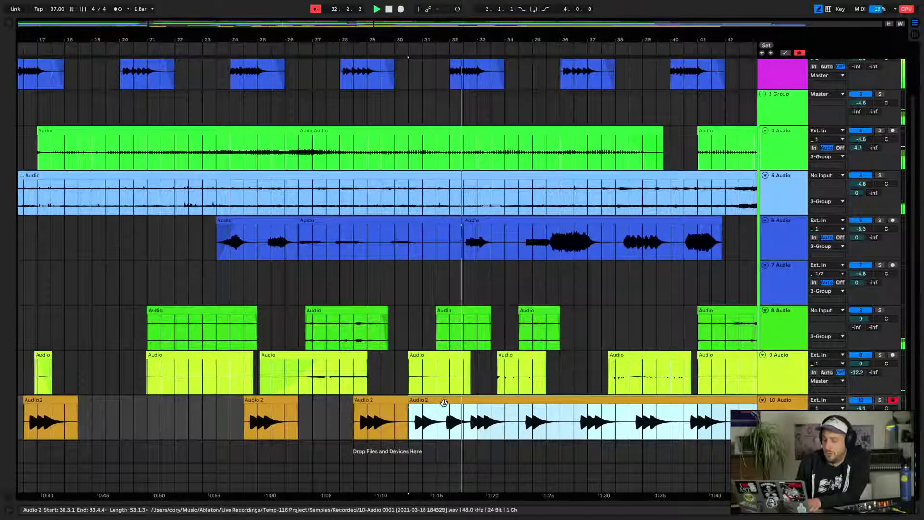
pyautogui.hscroll(3, 457, 413)
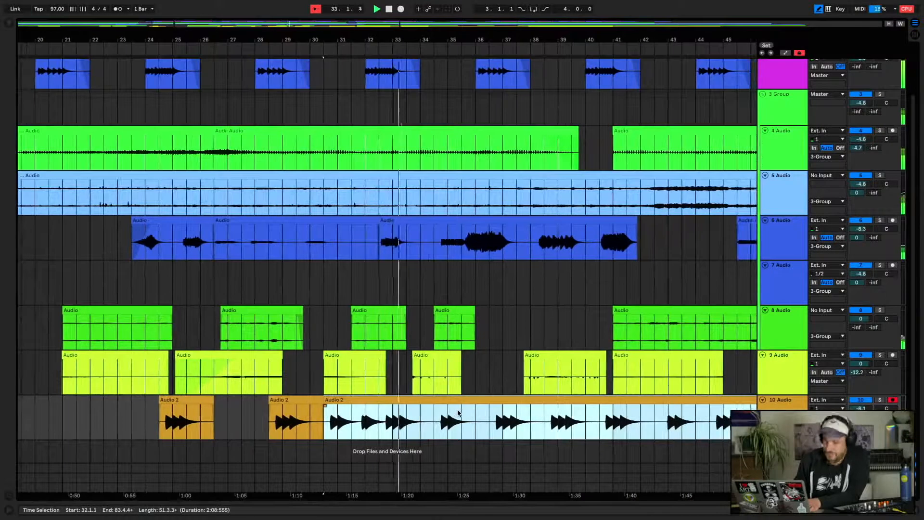
pyautogui.moveTo(446, 421); pyautogui.dragTo(478, 430)
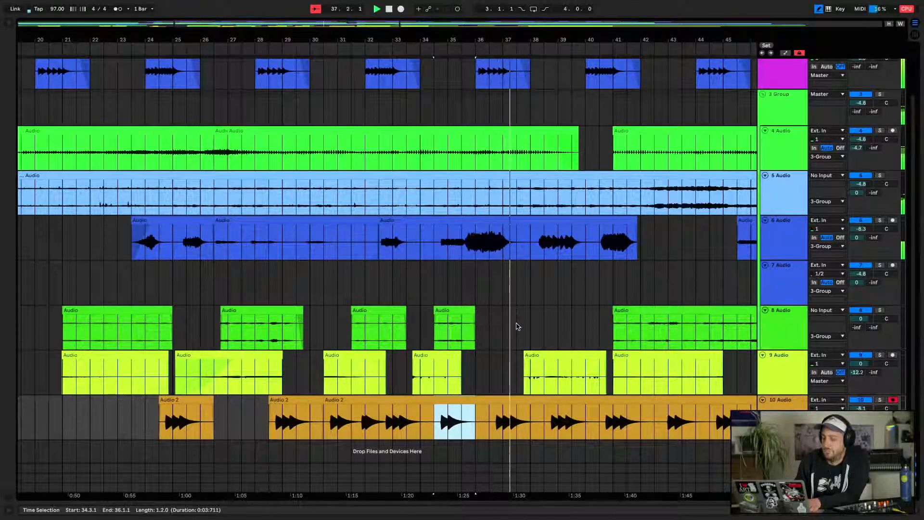
# Replay the edited Audio 2 take from 28.3.1 and audition the phrases leading up to bar 39
pyautogui.click(325, 411)
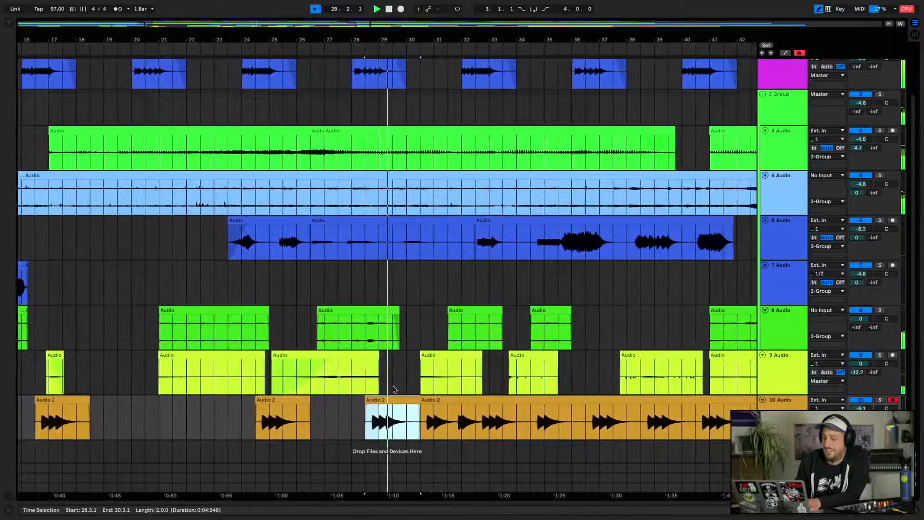
pyautogui.press('space')
pyautogui.hscroll(5, 403, 385)
pyautogui.click(443, 427)
pyautogui.press('space')
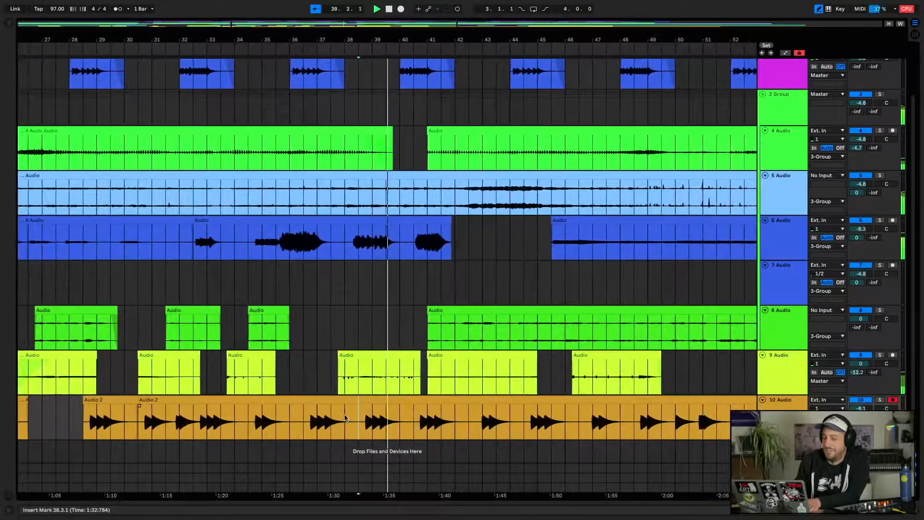
pyautogui.click(304, 424)
pyautogui.press('space')
pyautogui.press('space')
# Move the Audio 2 section from 38.3.1 to 40.3.1 two bars earlier to 36.3.1 and replay the transition
pyautogui.moveTo(433, 424); pyautogui.dragTo(484, 430)
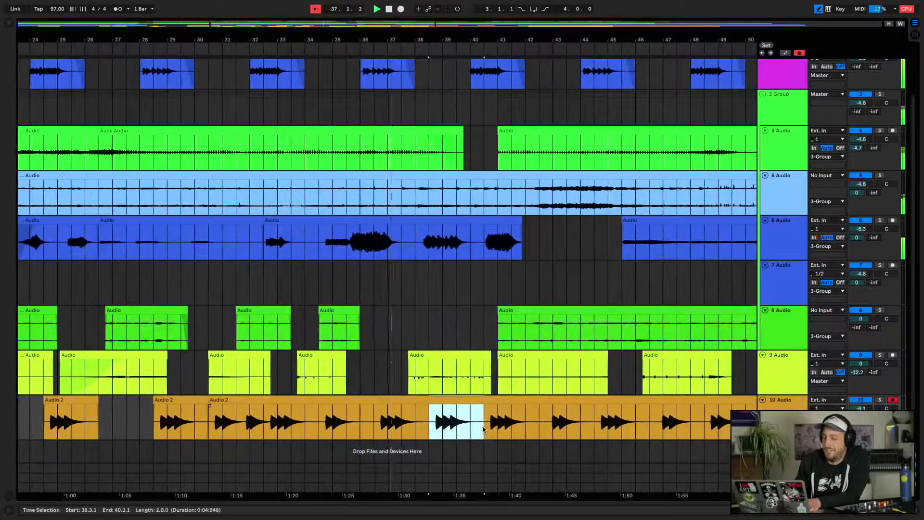
pyautogui.moveTo(447, 404); pyautogui.dragTo(392, 407)
pyautogui.click(347, 422)
pyautogui.press('space')
pyautogui.press('space')
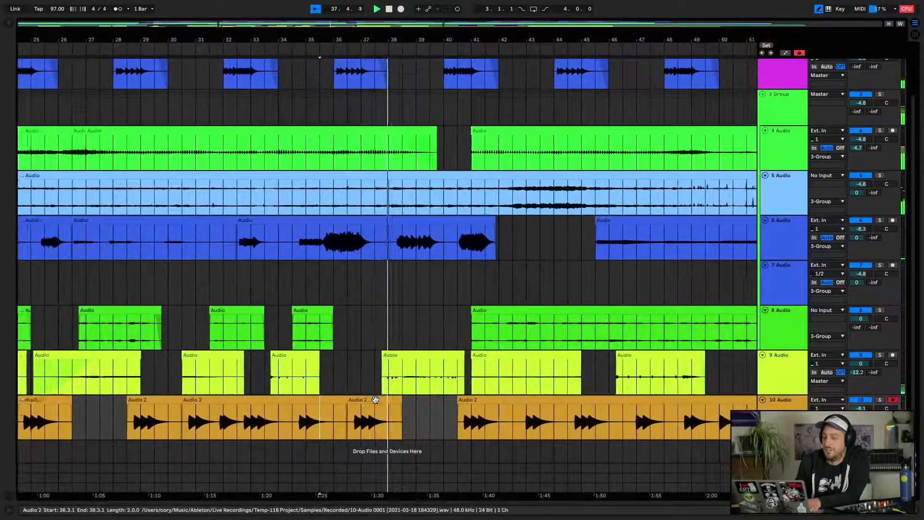
# Move the two-bar Audio 2 clip from 36.3.1 back to 38.3.1 and audition the following phrases up to about bar 48
pyautogui.moveTo(394, 400); pyautogui.dragTo(410, 400)
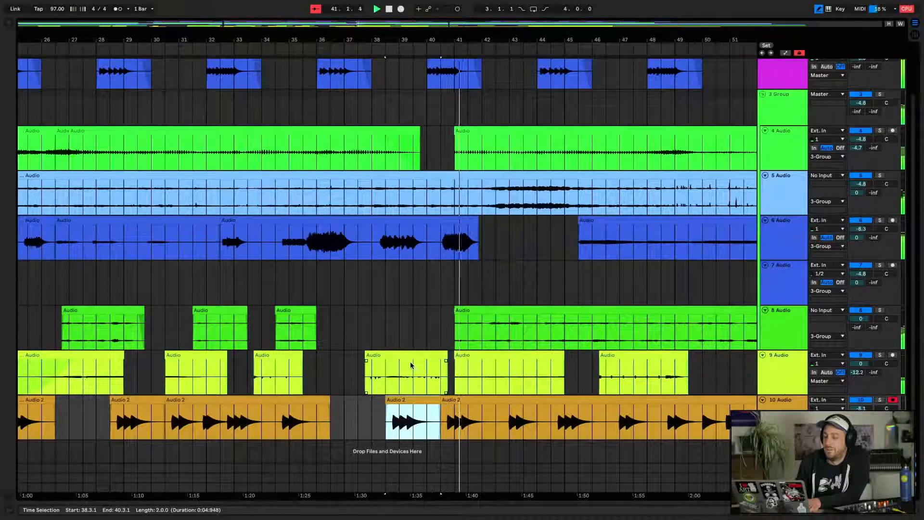
pyautogui.hscroll(6, 412, 365)
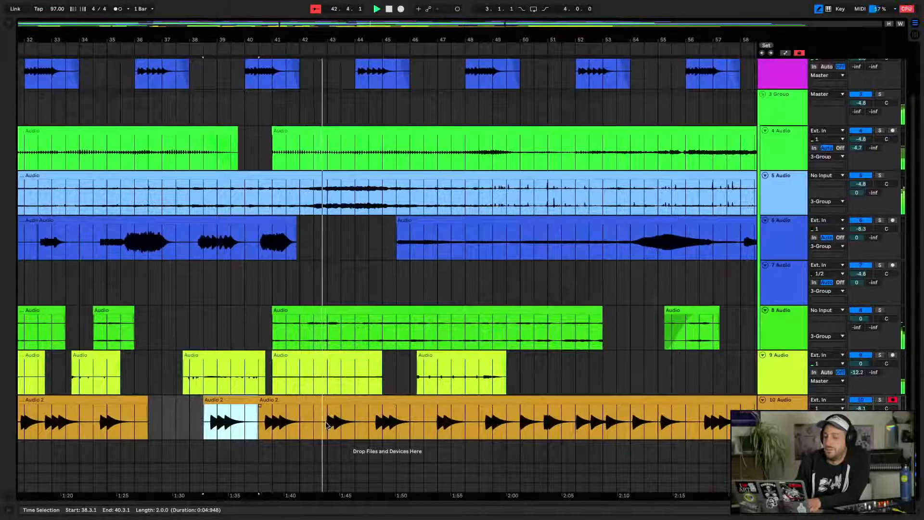
pyautogui.hscroll(2, 378, 439)
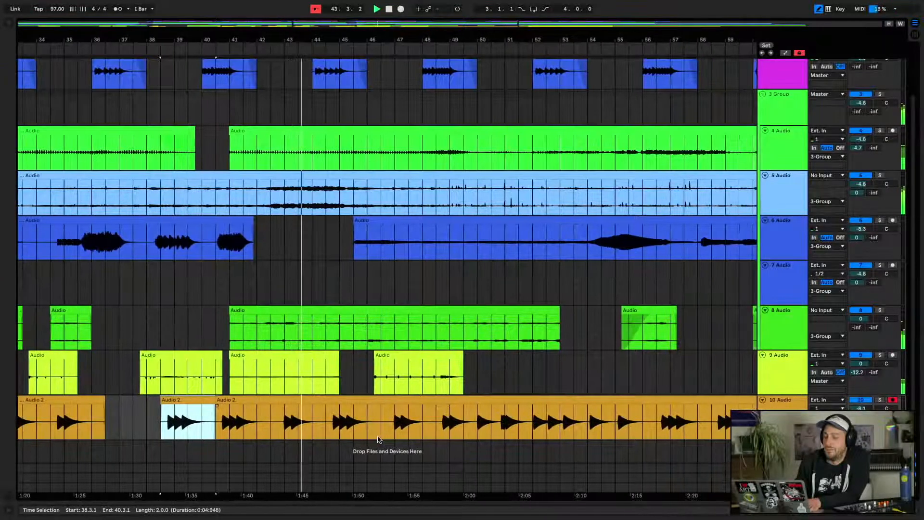
pyautogui.moveTo(220, 425); pyautogui.dragTo(272, 429)
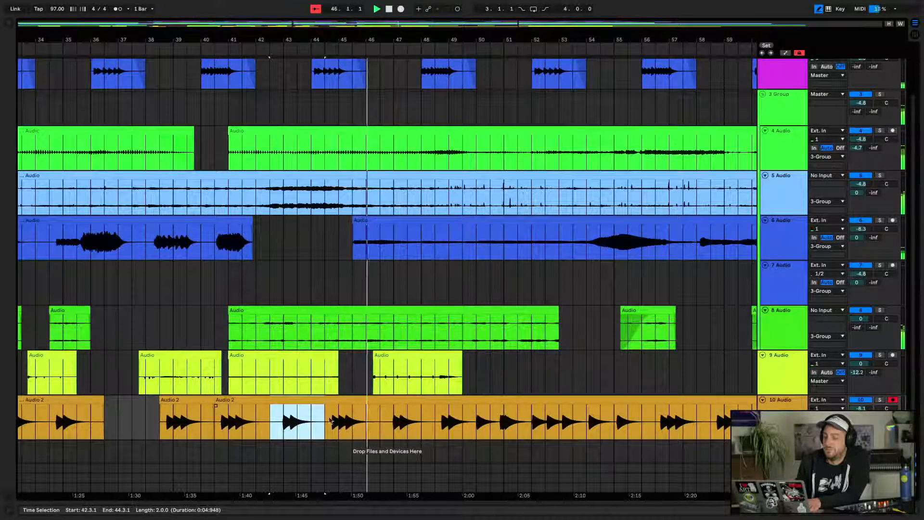
pyautogui.moveTo(216, 424); pyautogui.dragTo(436, 434)
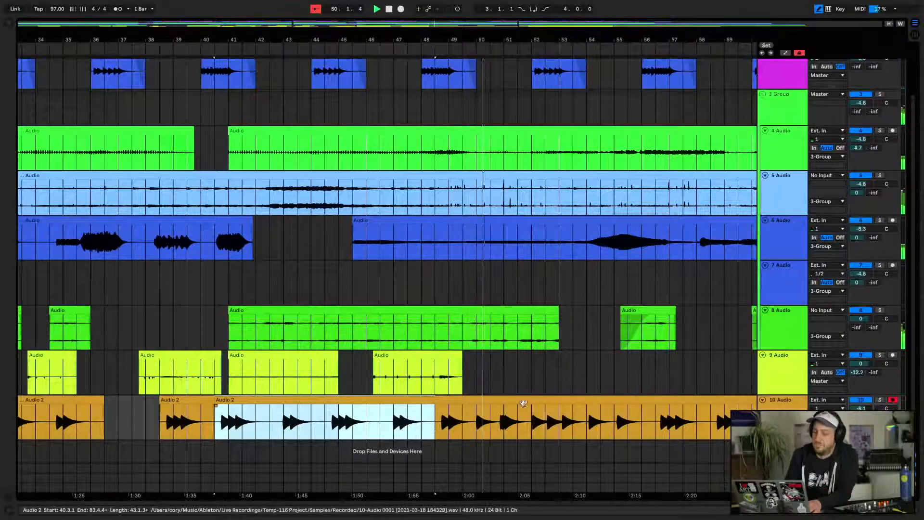
# Delete the Audio 2 section from 50.1.1 to 56.1.1 and replay the ending from 48.1.1
pyautogui.moveTo(488, 429); pyautogui.dragTo(311, 424)
pyautogui.press('space')
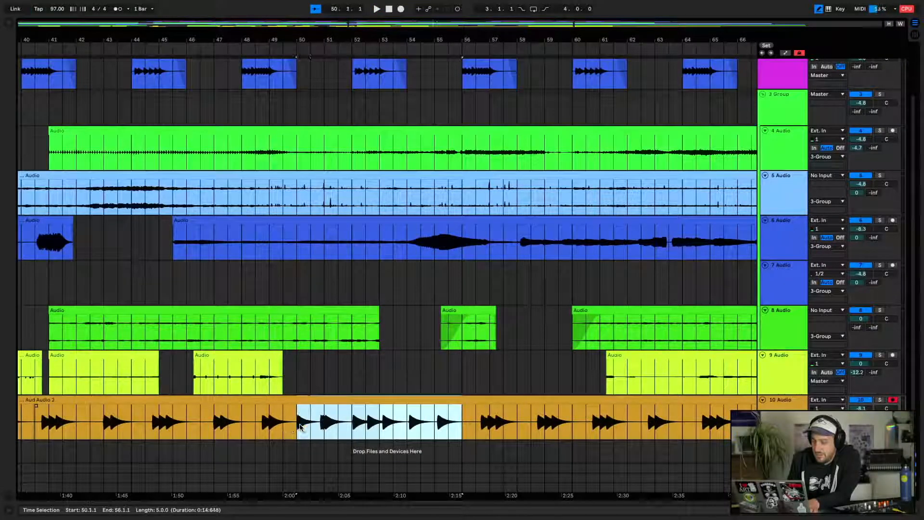
pyautogui.press('Delete')
pyautogui.click(245, 423)
pyautogui.press('space')
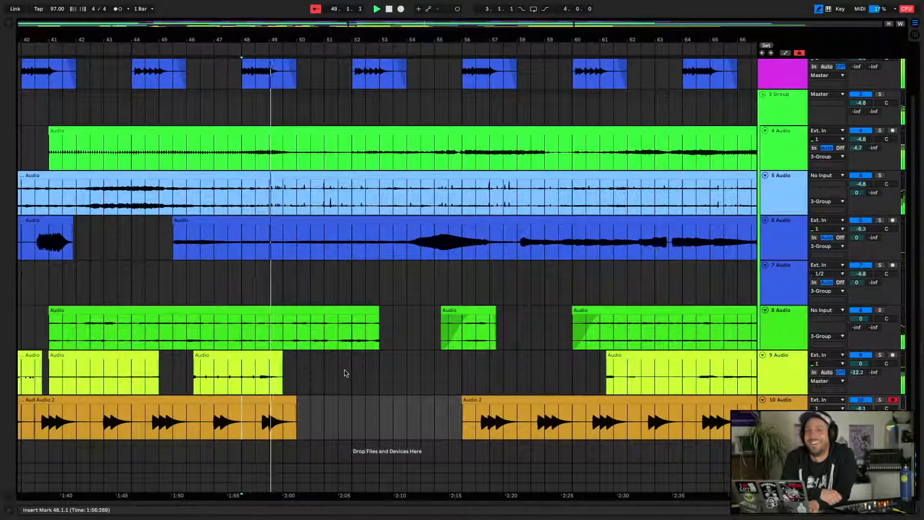
# Add a fade-out to the Audio 2 clip ending at 50.1.1, starting between bars 47 and 48
pyautogui.click(255, 423)
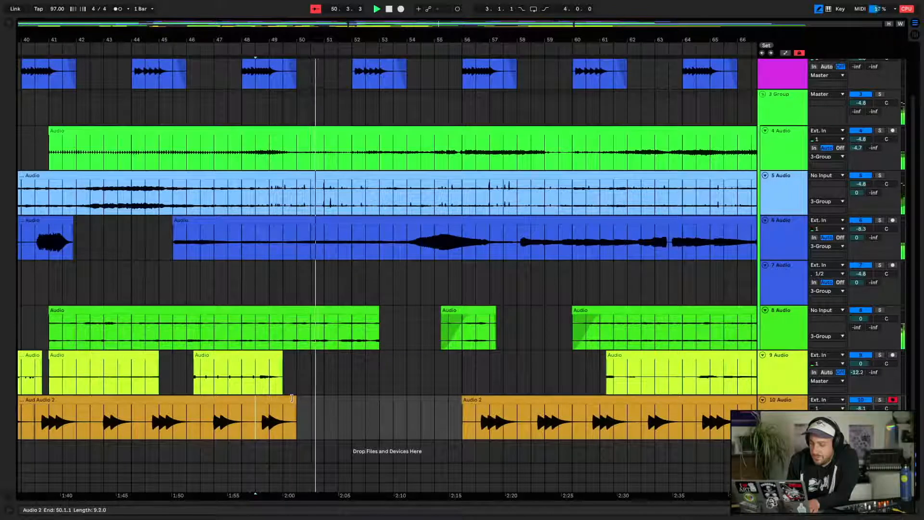
pyautogui.click(294, 407)
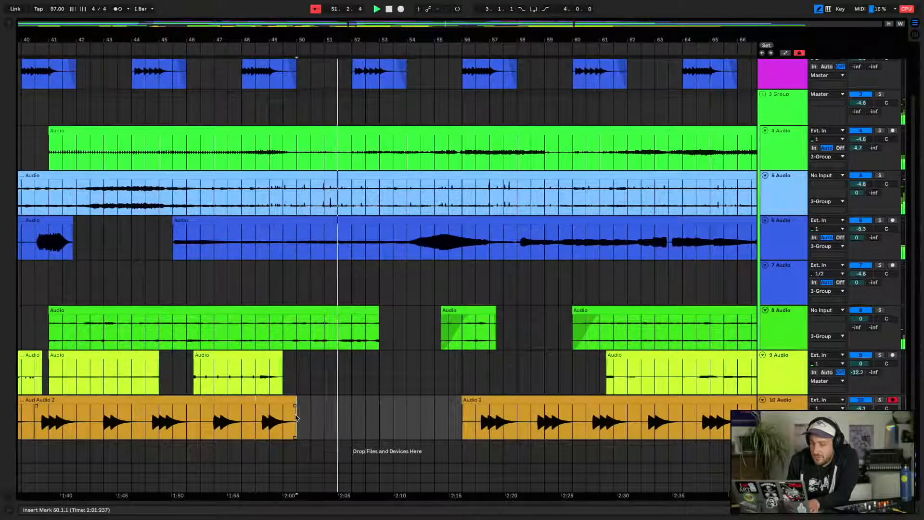
pyautogui.moveTo(295, 406); pyautogui.dragTo(245, 408)
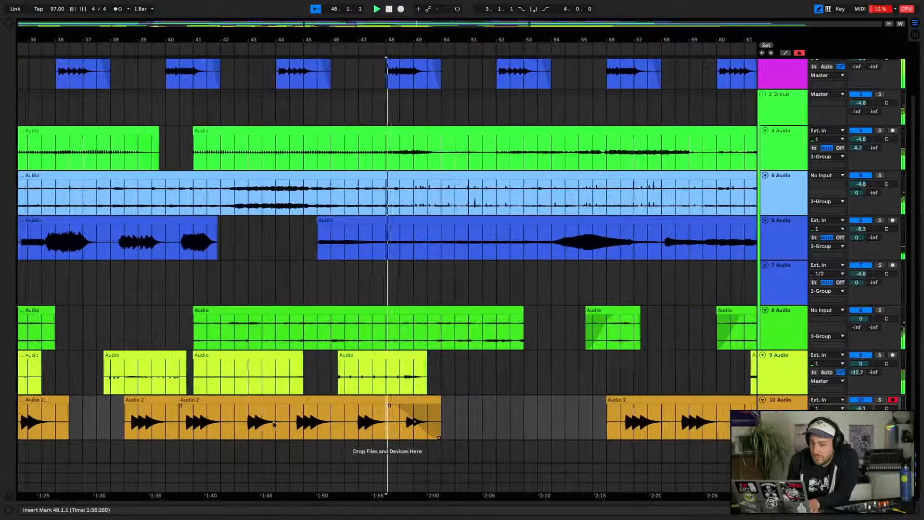
pyautogui.moveTo(376, 407); pyautogui.dragTo(366, 408)
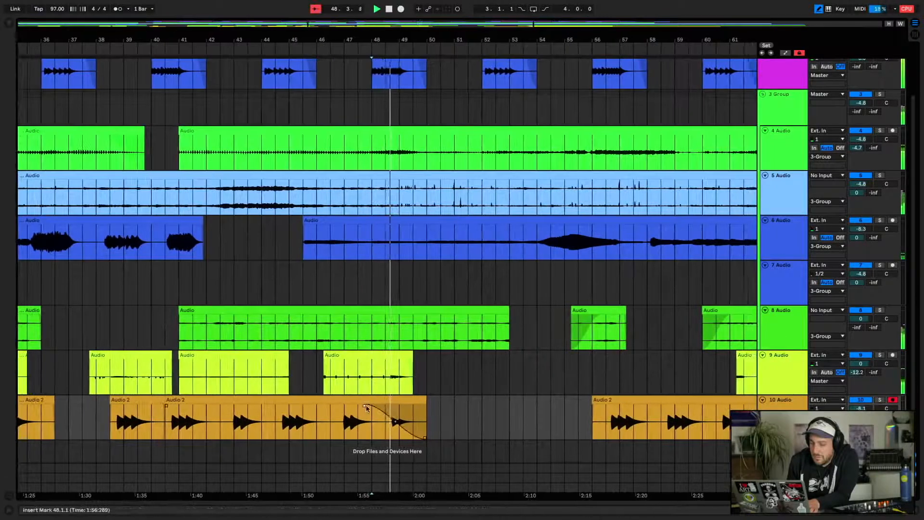
# Fade out the end of the 9 Audio clip near bar 49 and lengthen the Audio 2 fade-out to start just after bar 47
pyautogui.click(403, 364)
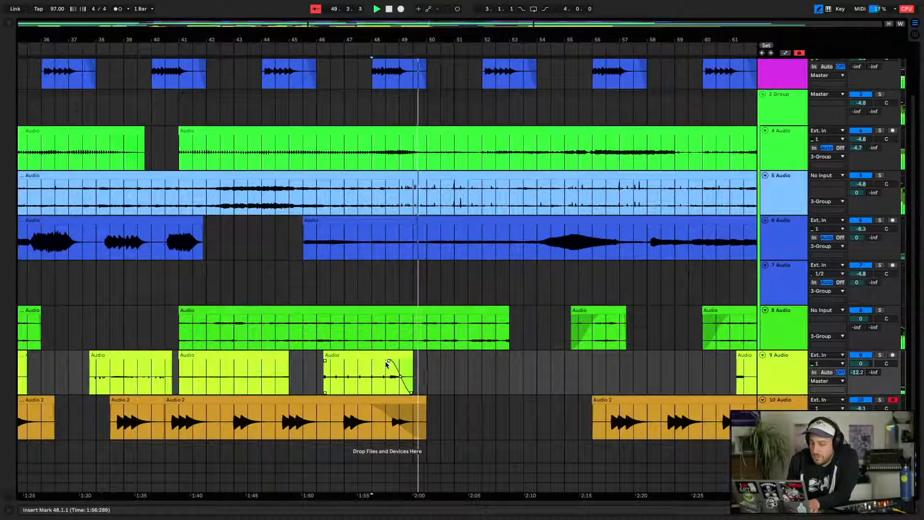
pyautogui.moveTo(372, 418); pyautogui.dragTo(362, 418)
pyautogui.click(361, 409)
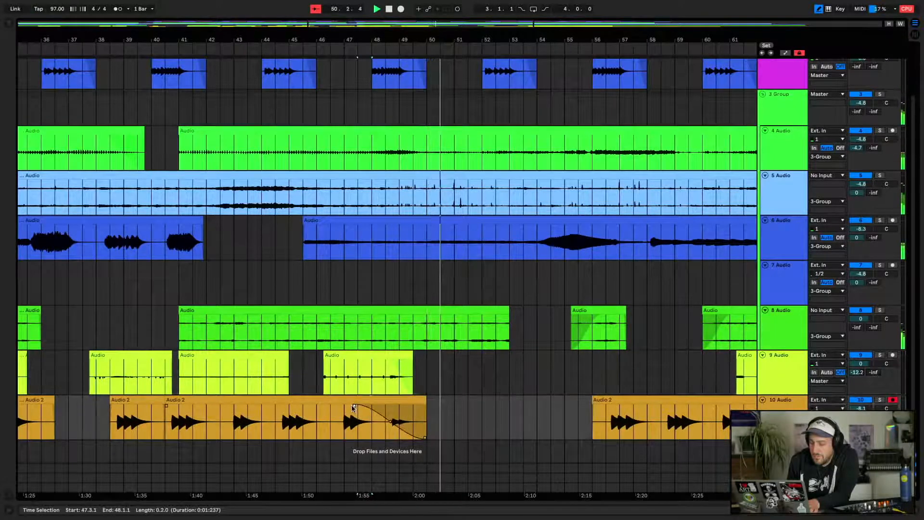
# Audition the last Audio 2 clip from 56.1.1, show the whole arrangement and replay from the two-bar Audio 2 clip at 38.3.1
pyautogui.hscroll(5, 351, 406)
pyautogui.click(486, 418)
pyautogui.press('space')
pyautogui.click(484, 411)
pyautogui.press('space')
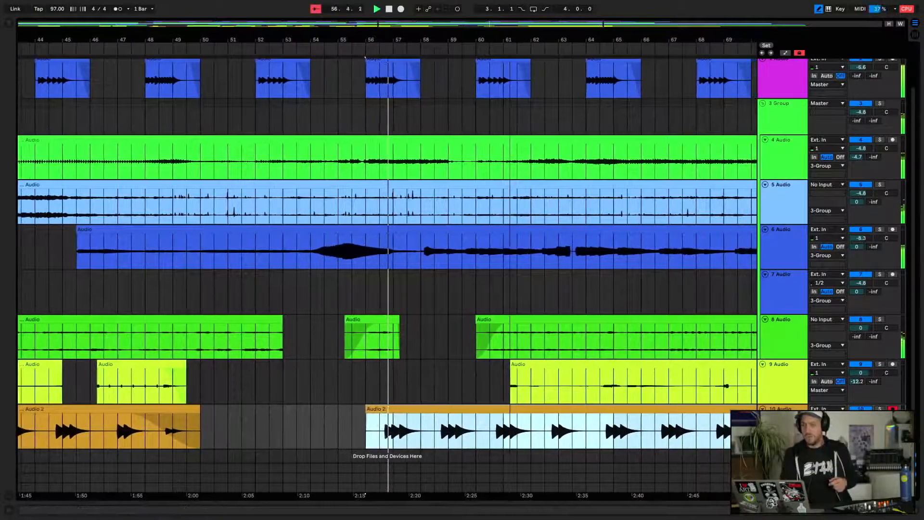
pyautogui.moveTo(504, 36); pyautogui.dragTo(456, 36)
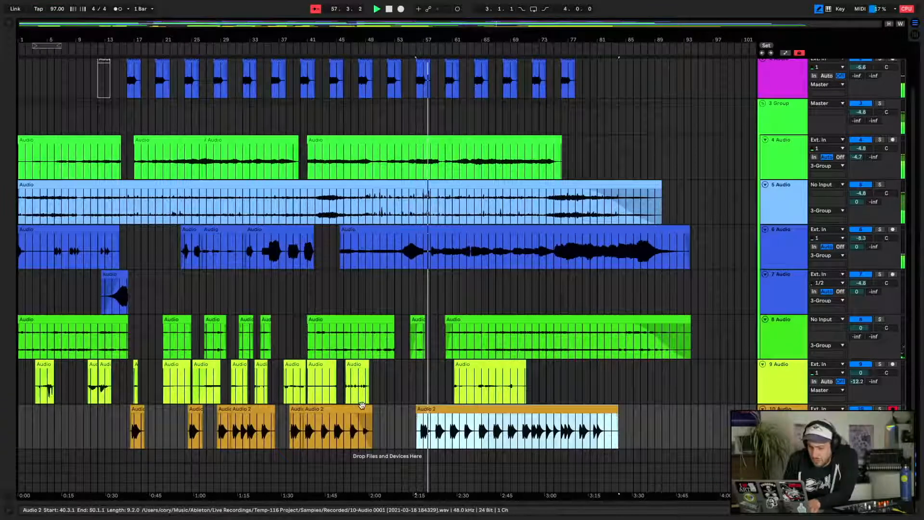
pyautogui.click(297, 407)
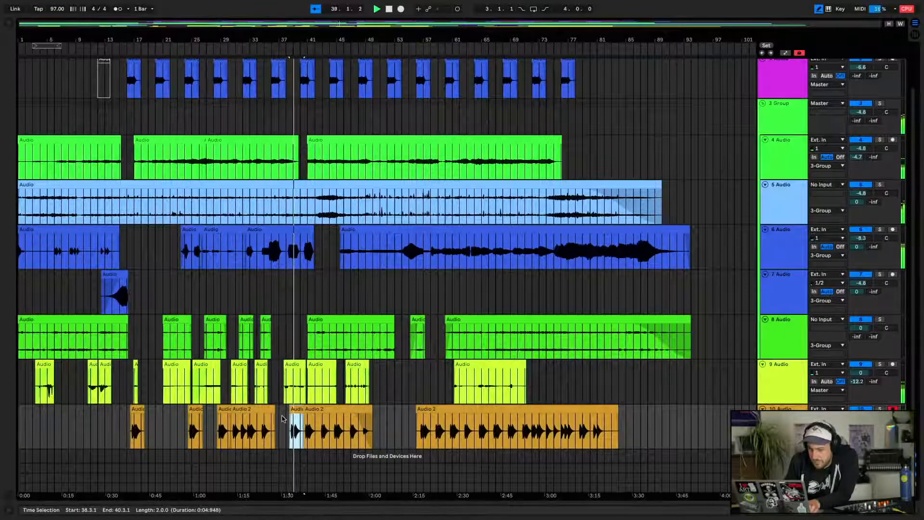
# Audition the Audio 2 clips starting at 28.3.1 and 56.1.1
pyautogui.click(225, 426)
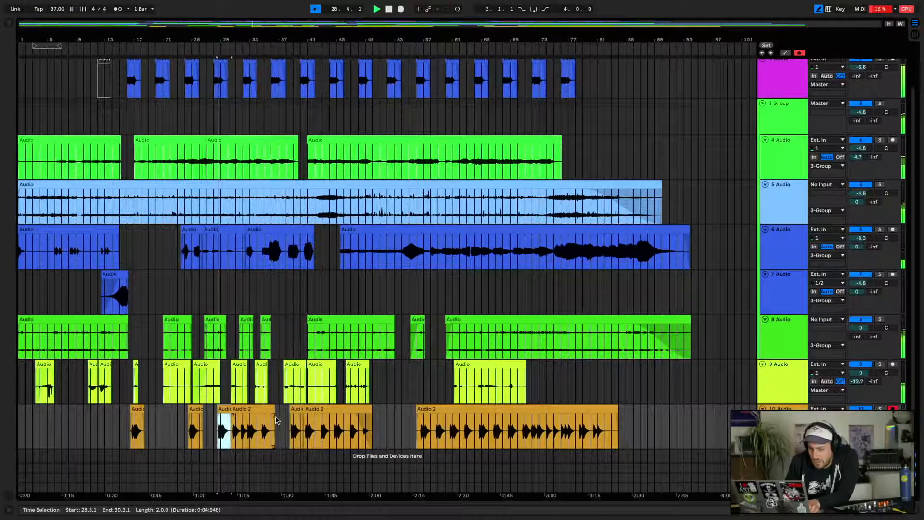
pyautogui.click(313, 409)
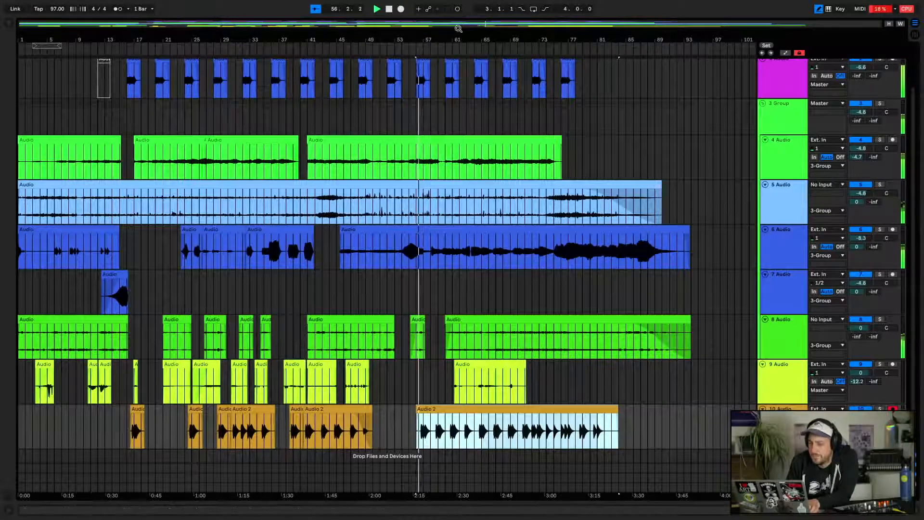
pyautogui.press('z')
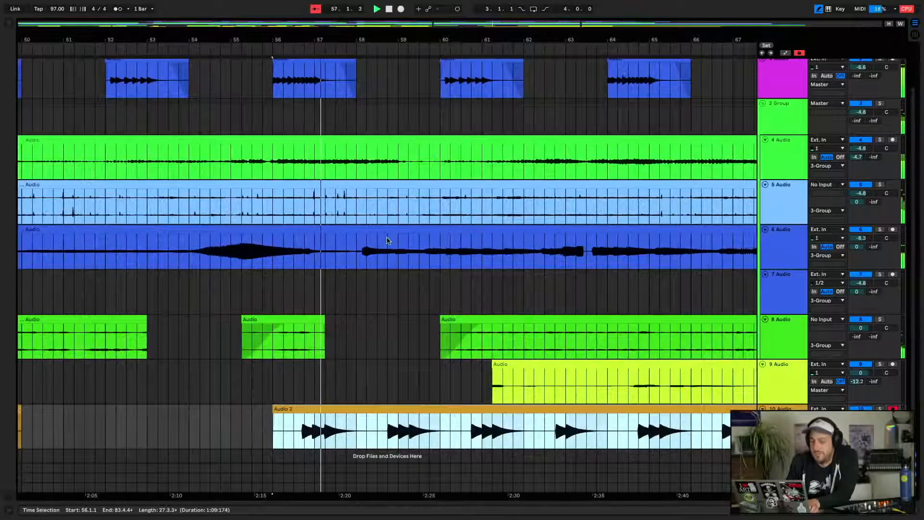
# Trim the start of the last Audio 2 clip to 56.3.1 and listen to its opening with the other tracks
pyautogui.hscroll(10, 387, 241)
pyautogui.hscroll(-8, 388, 241)
pyautogui.scroll(3, 387, 241)
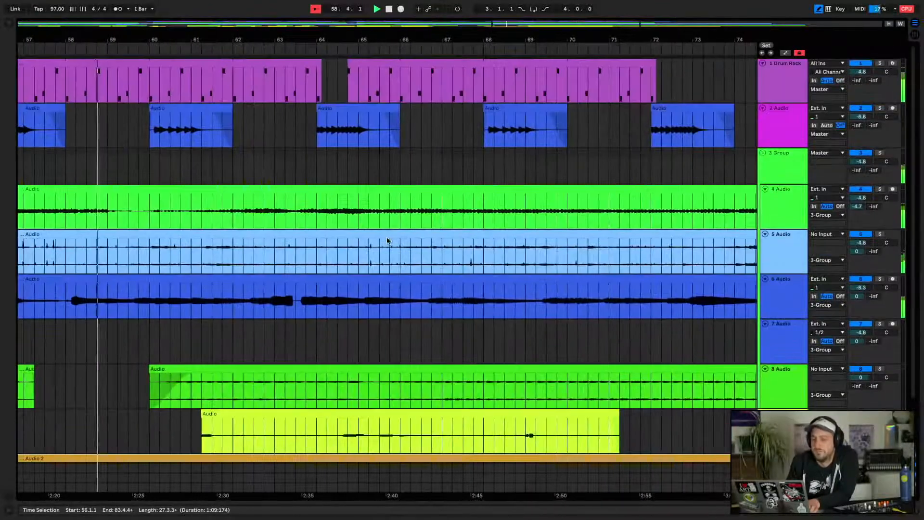
pyautogui.scroll(-3, 387, 241)
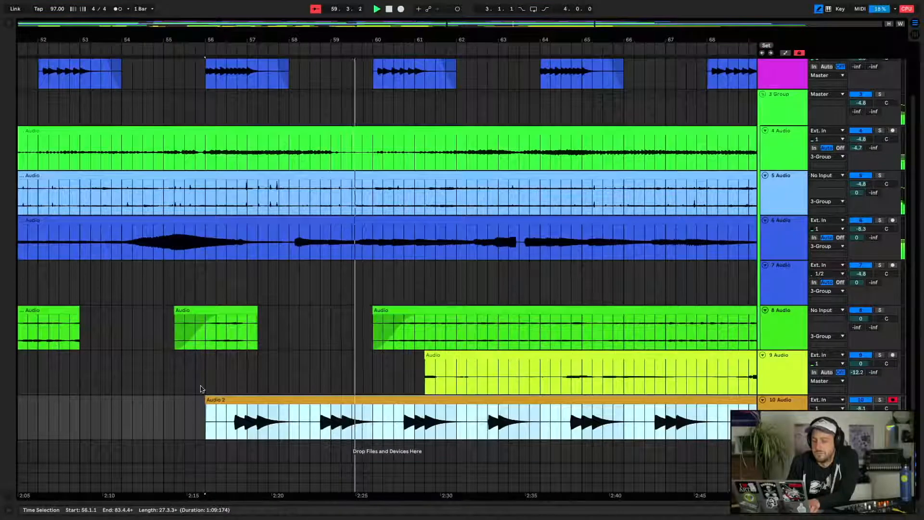
pyautogui.moveTo(309, 400); pyautogui.dragTo(329, 404)
pyautogui.click(441, 377)
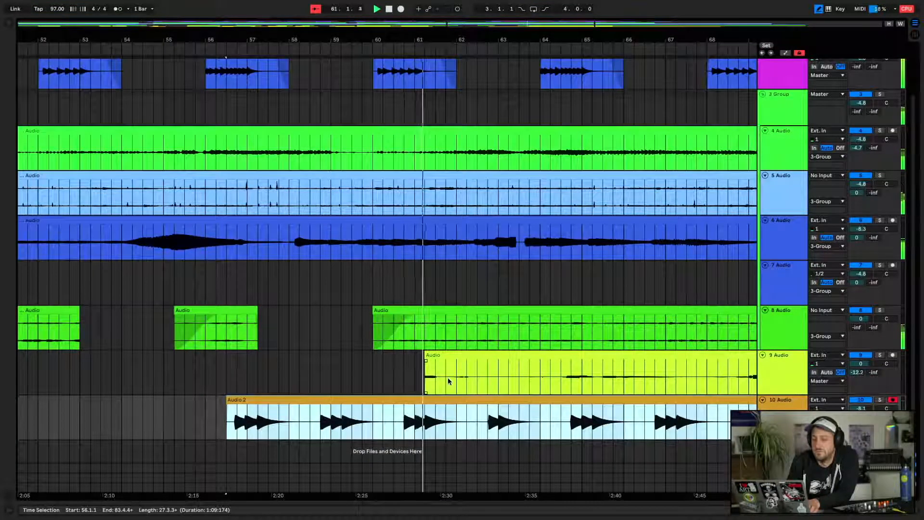
pyautogui.click(365, 425)
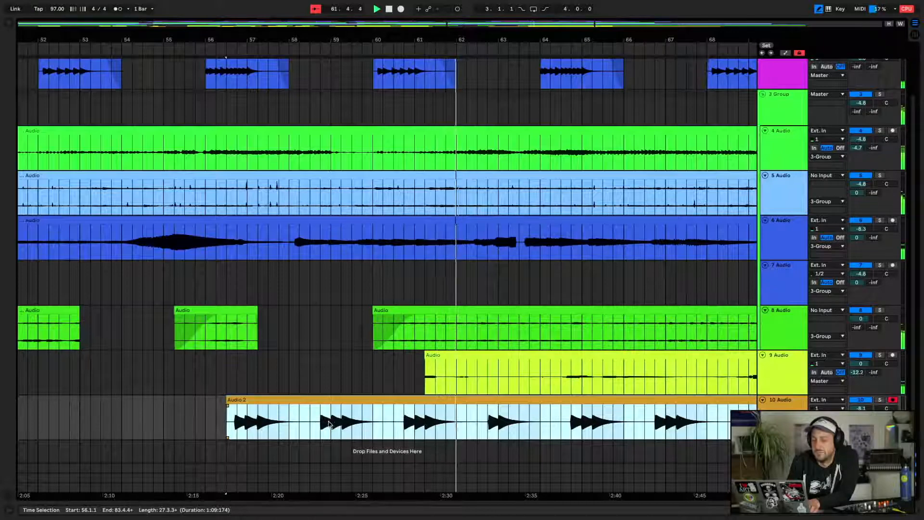
# Audition the earlier Audio 2 sections from 28.3.1 and from 38.1.1 to 52.1.1
pyautogui.press('space')
pyautogui.moveTo(518, 39); pyautogui.dragTo(517, 7)
pyautogui.click(232, 398)
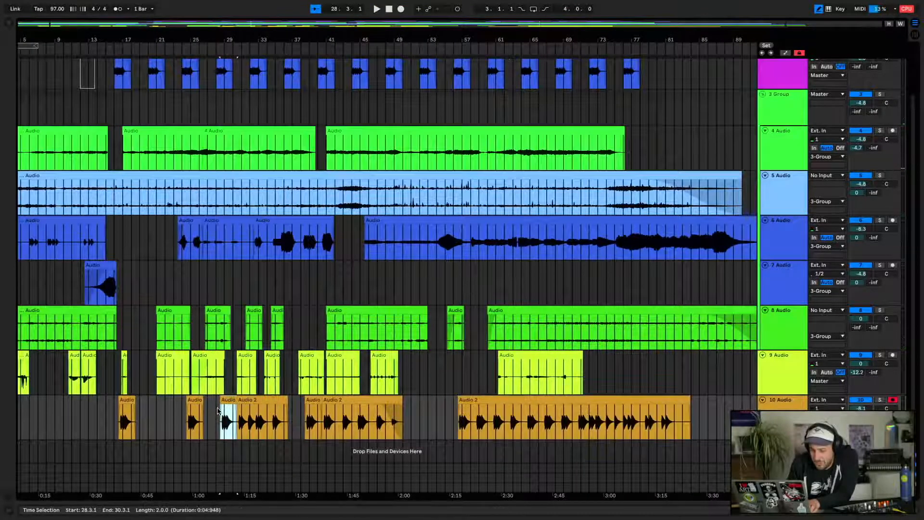
pyautogui.click(217, 411)
pyautogui.press('space')
pyautogui.keyDown('shift'); pyautogui.click(327, 419); pyautogui.keyUp('shift')
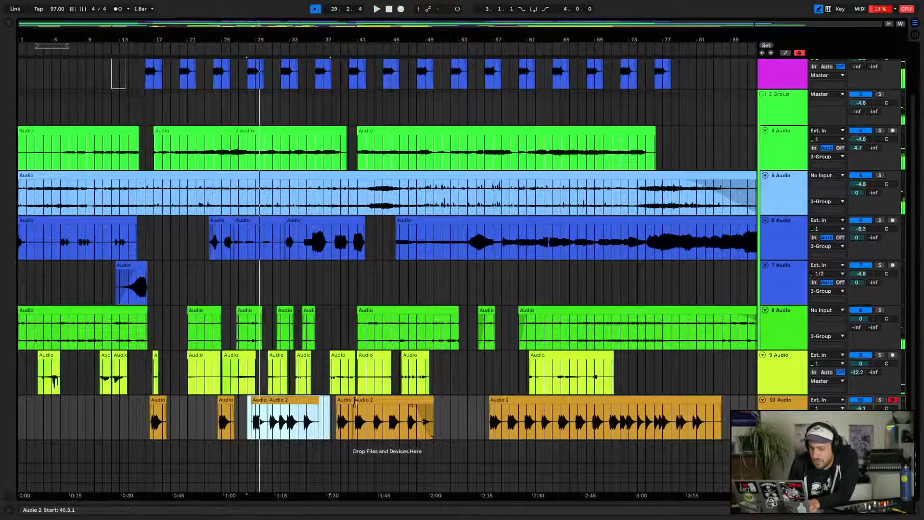
pyautogui.moveTo(353, 419); pyautogui.dragTo(336, 423)
pyautogui.keyDown('shift'); pyautogui.click(454, 420); pyautogui.keyUp('shift')
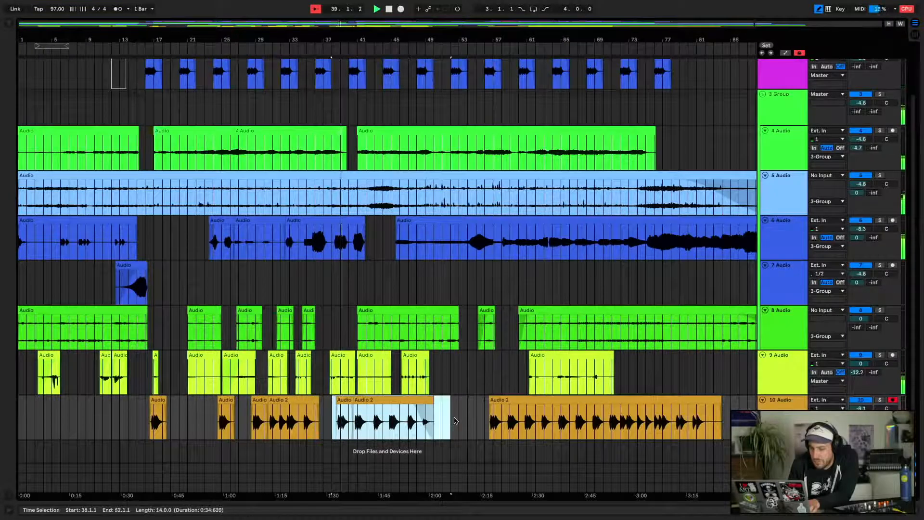
# Replay the Audio 2 phrases from 34.1.1, 29.1.1 and 31.1.1, and select the section from 33.1.1 to 36.3.1
pyautogui.click(306, 426)
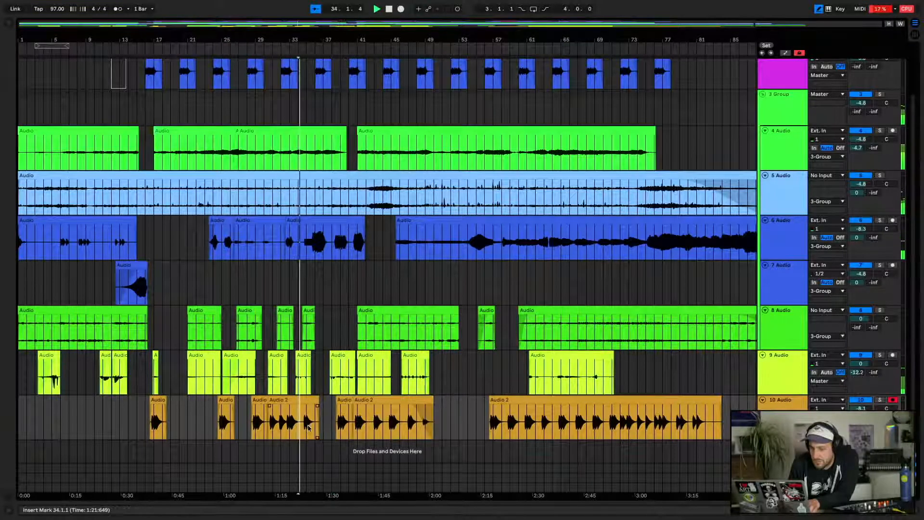
pyautogui.click(295, 429)
pyautogui.click(256, 424)
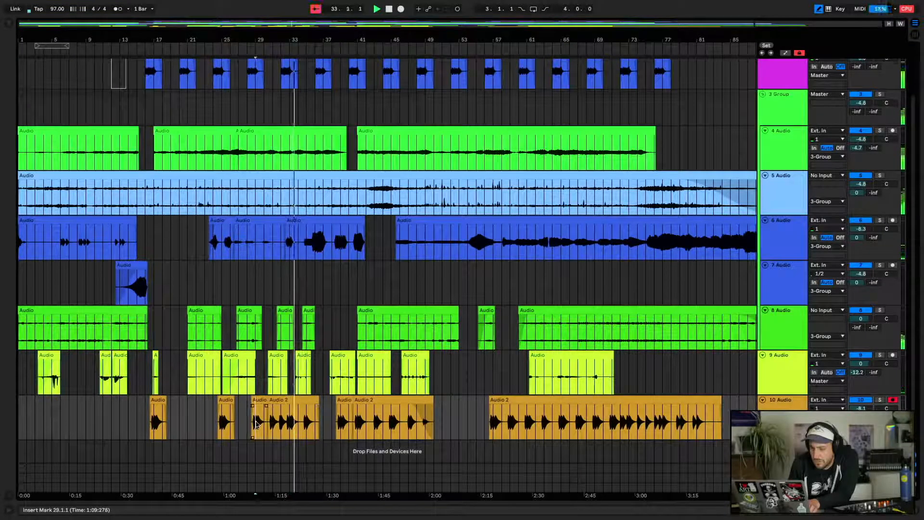
pyautogui.click(275, 425)
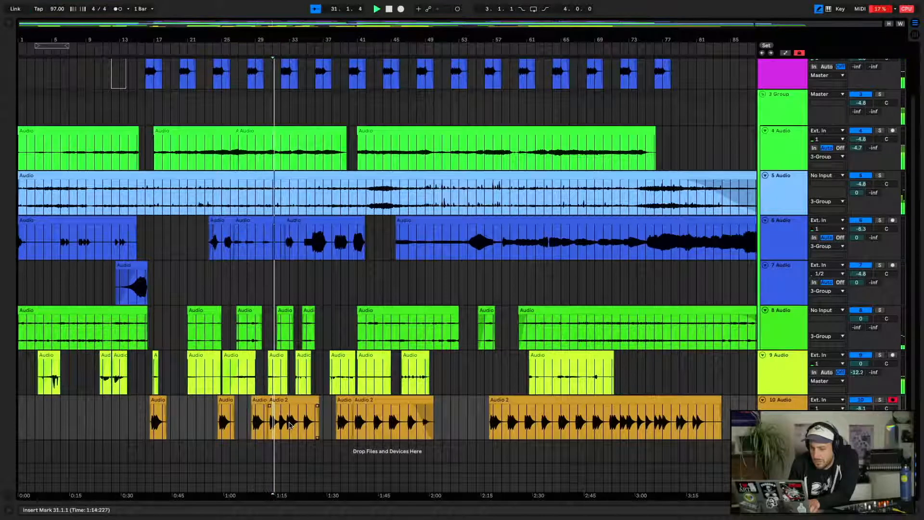
pyautogui.moveTo(290, 425); pyautogui.dragTo(318, 424)
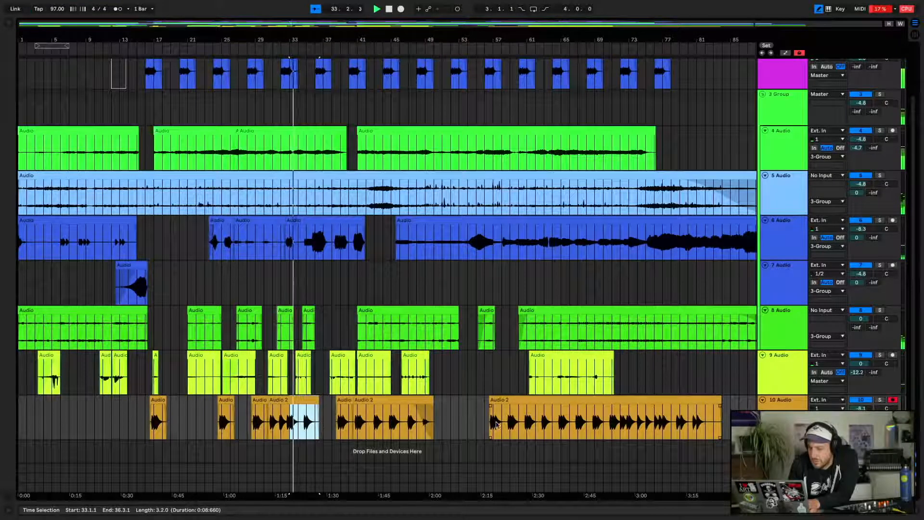
# Place a four-bar Audio 2 section from 56.3.1 to 60.3.1 on 10 Audio and play it
pyautogui.click(494, 419)
pyautogui.hotkey('ctrl', 'v')
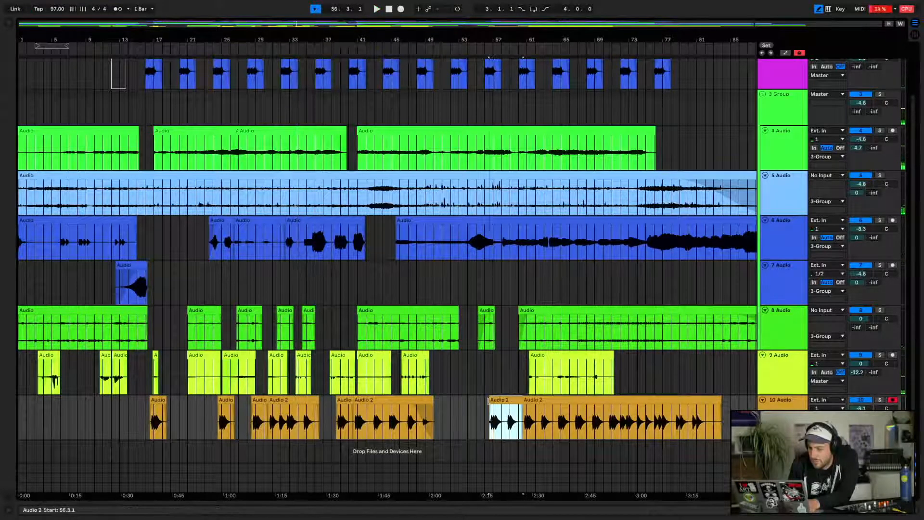
pyautogui.press('space')
# Shift the four-bar section's audio slightly later and arrange it as two-bar Audio 2 clips at 56.3.1 and 58.3.1
pyautogui.moveTo(407, 40); pyautogui.dragTo(407, 55)
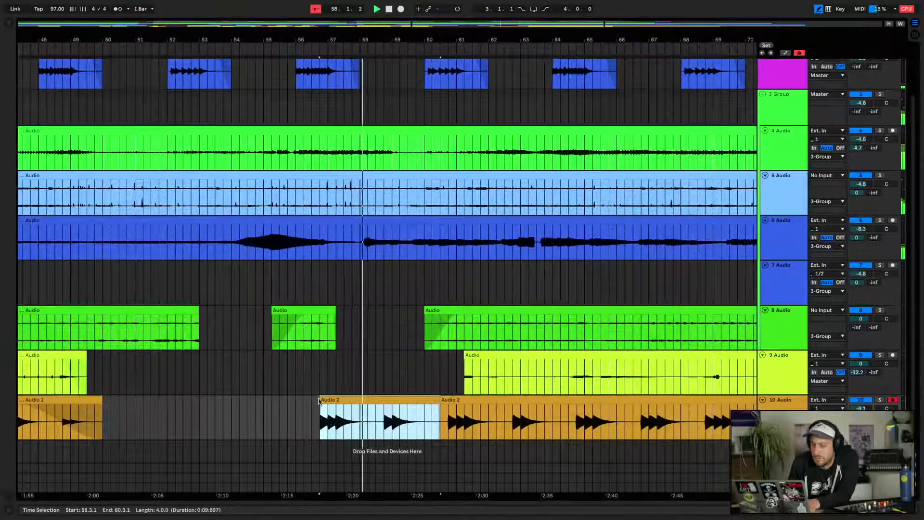
pyautogui.click(321, 419)
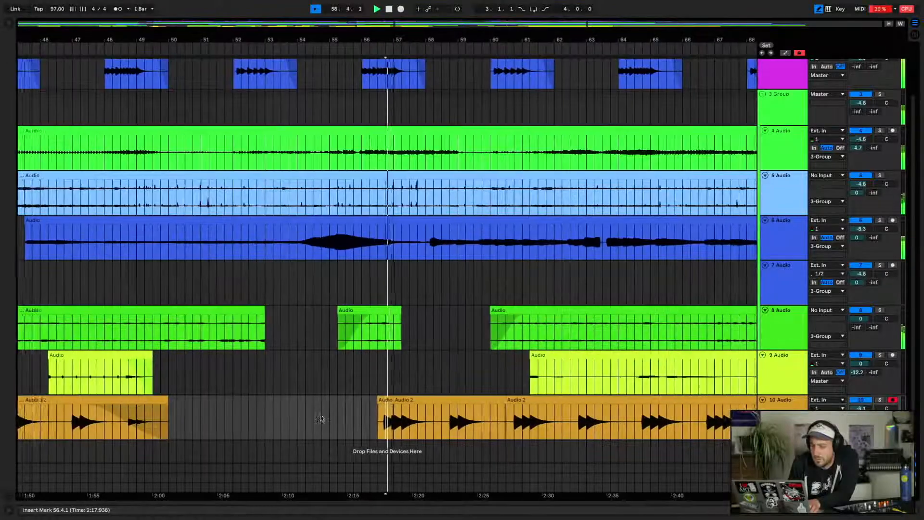
pyautogui.click(372, 401)
pyautogui.moveTo(372, 401); pyautogui.dragTo(427, 402)
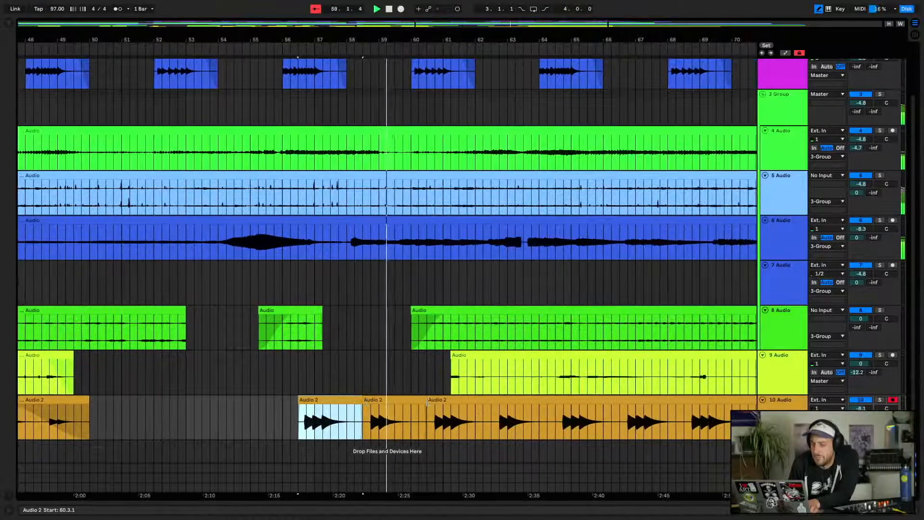
# Copy the two-bar Audio 2 clip at 56.3.1 to 60.3.1, covering the section up to 62.3.1
pyautogui.click(413, 399)
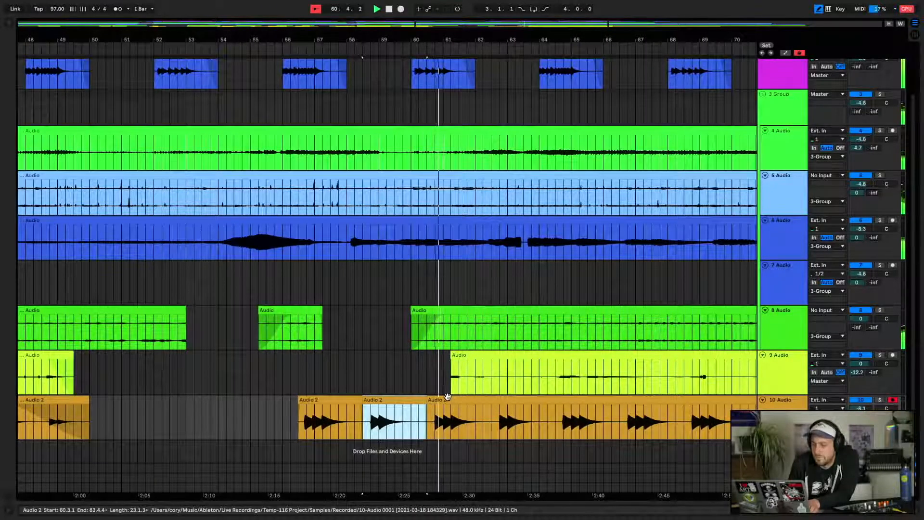
pyautogui.click(385, 420)
pyautogui.click(349, 399)
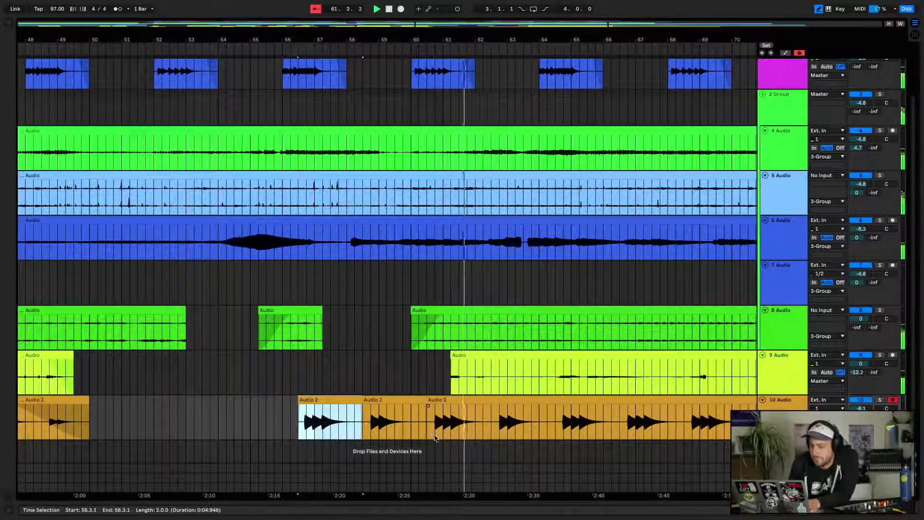
pyautogui.click(462, 435)
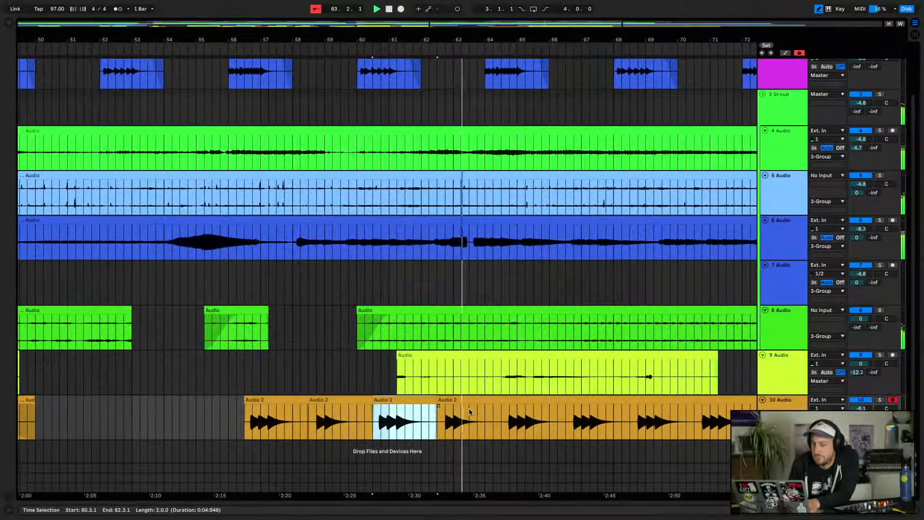
# Copy the two-bar Audio 2 clip at 56.3.1 to 68.4.1 after auditioning possible insert points
pyautogui.click(264, 400)
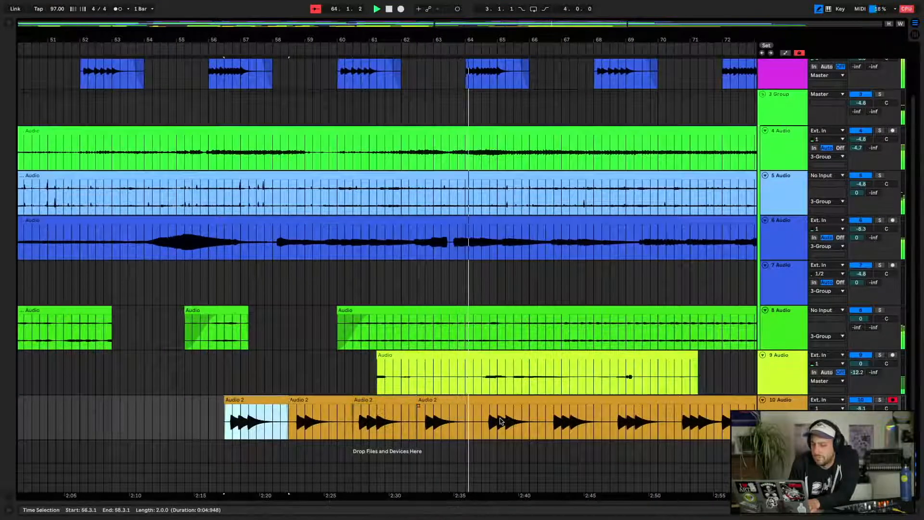
pyautogui.click(479, 426)
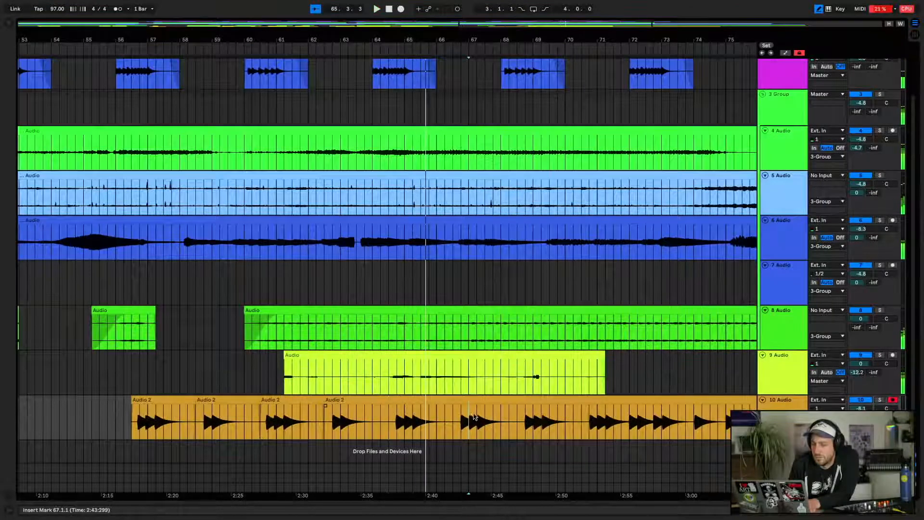
pyautogui.press('space')
pyautogui.click(425, 424)
pyautogui.press('space')
pyautogui.press('space')
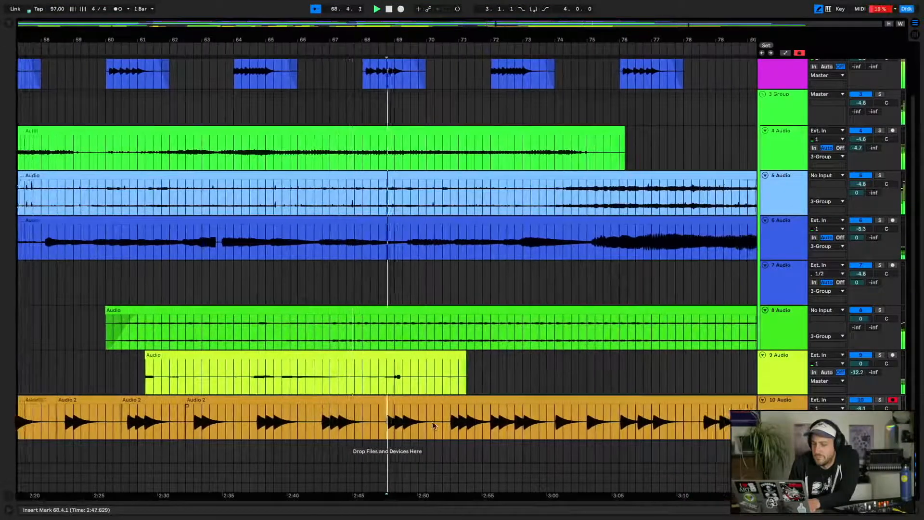
pyautogui.press('space')
pyautogui.press('super+v')
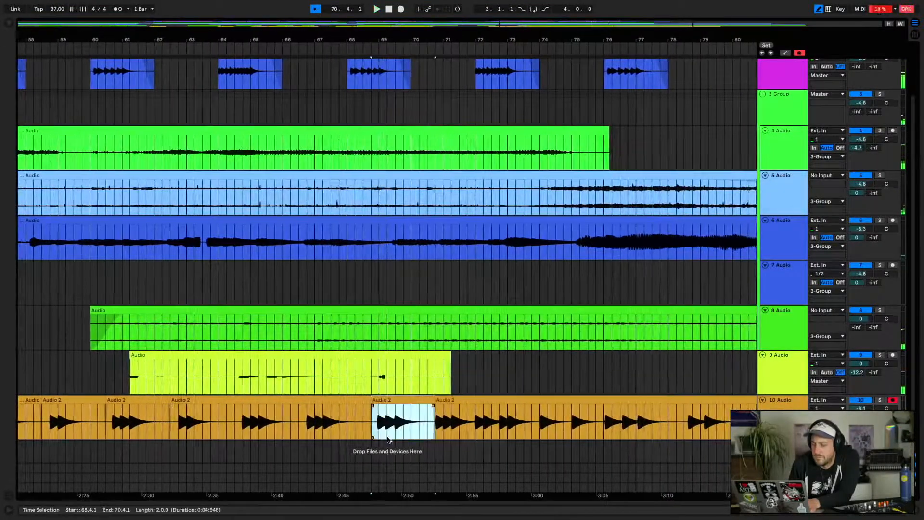
# Move the two-bar clip from 68.4.1 back to 68.3.1 and listen to the transition
pyautogui.press('space')
pyautogui.press('space')
pyautogui.moveTo(396, 400); pyautogui.dragTo(389, 401)
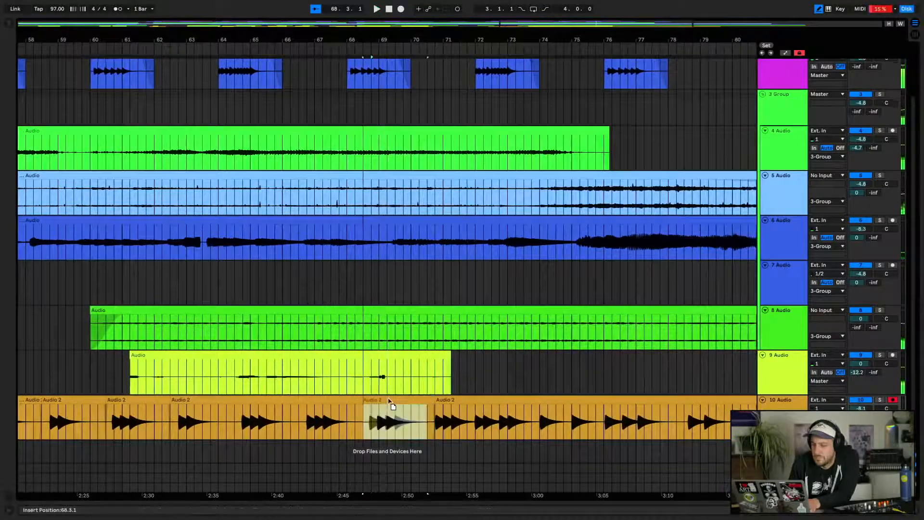
pyautogui.press('space')
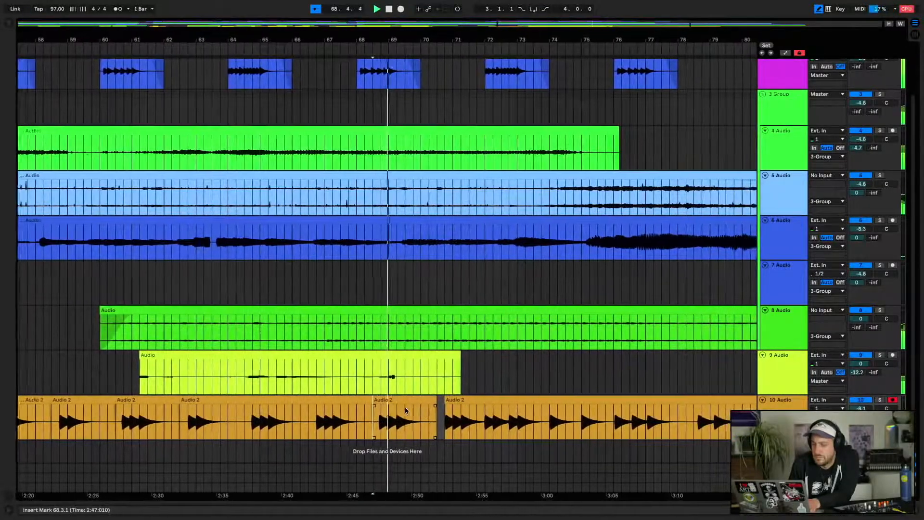
pyautogui.press('space')
# Nudge the Audio 2 clip at 68.3.1 slightly later and extend its start back over the preceding gap
pyautogui.moveTo(379, 39); pyautogui.dragTo(382, 289)
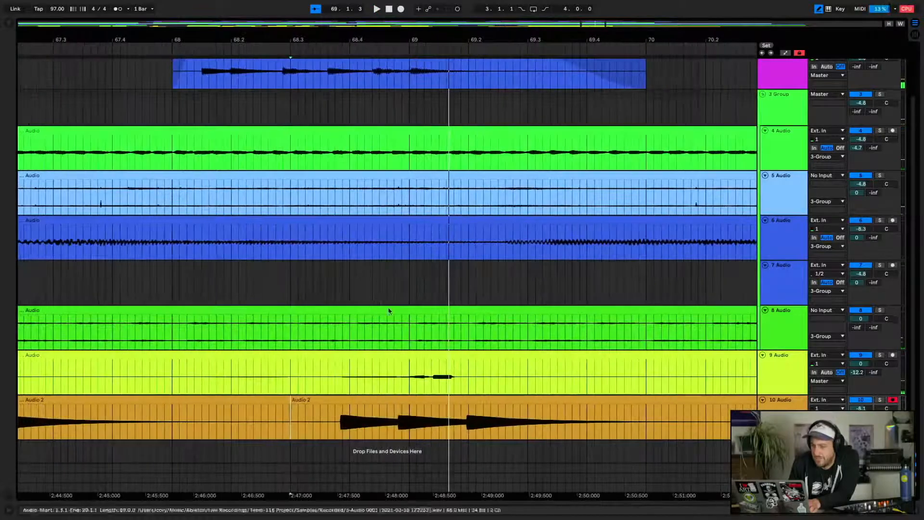
pyautogui.click(398, 401)
pyautogui.moveTo(397, 399); pyautogui.dragTo(398, 400)
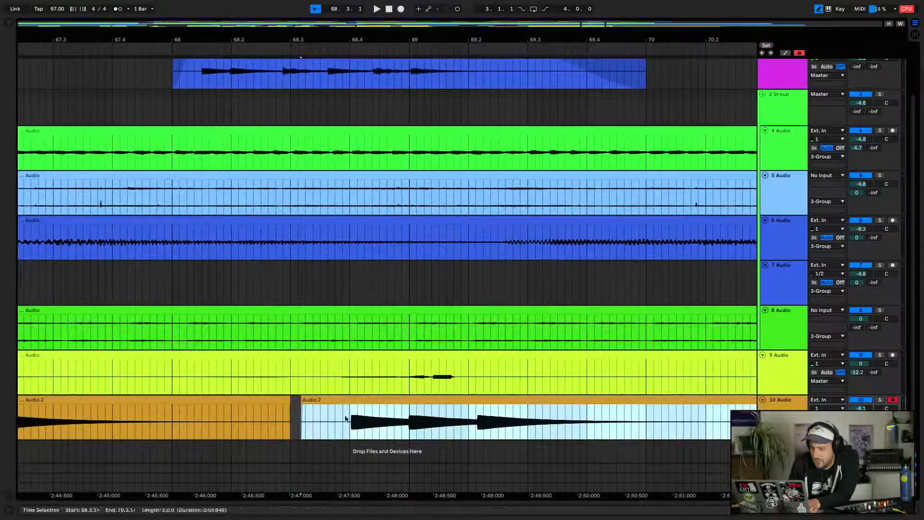
pyautogui.click(321, 430)
pyautogui.press('space')
pyautogui.moveTo(304, 401); pyautogui.dragTo(277, 401)
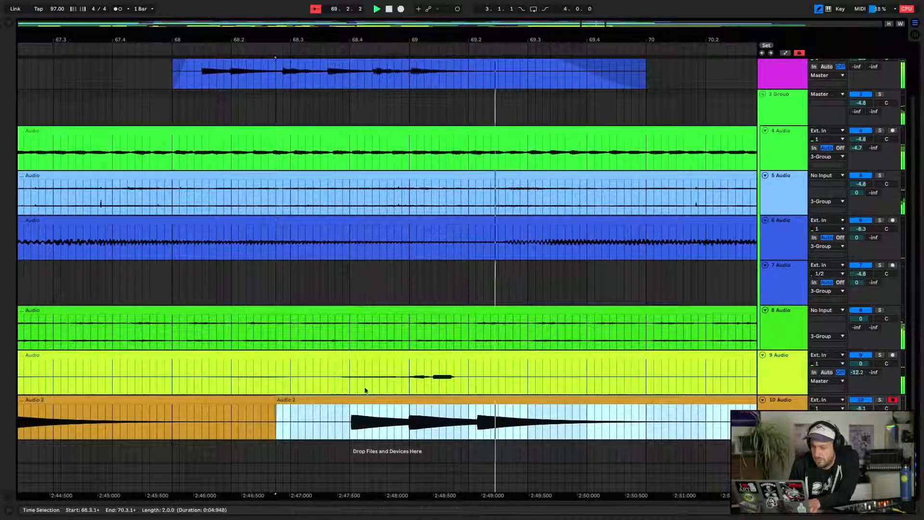
pyautogui.moveTo(455, 396); pyautogui.dragTo(453, 397)
# Replay the nudged clip and extend the start of the last Audio 2 clip back to close the gap before 70.4.1
pyautogui.press('space')
pyautogui.click(324, 408)
pyautogui.press('space')
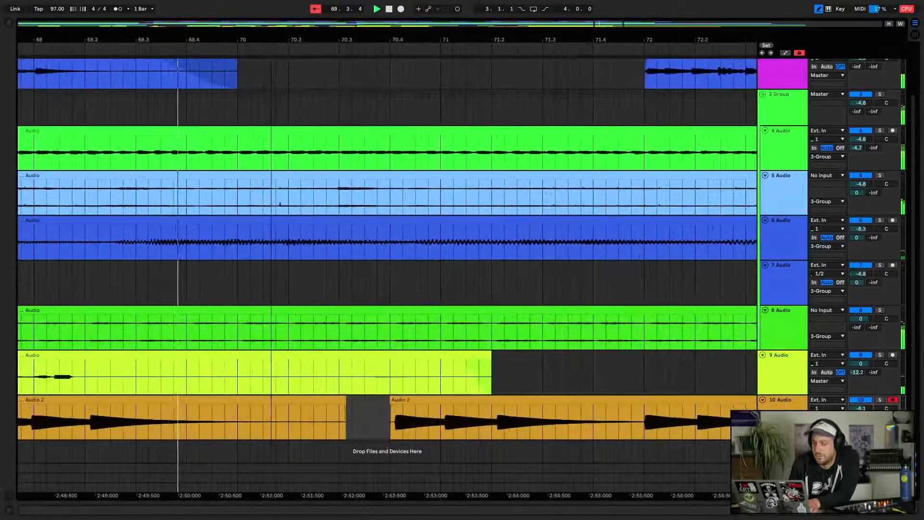
pyautogui.press('-')
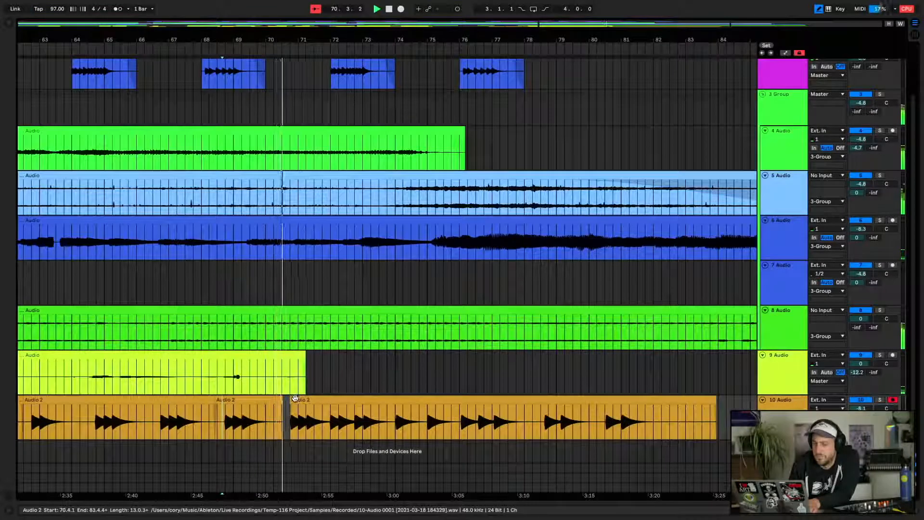
pyautogui.moveTo(294, 397); pyautogui.dragTo(291, 401)
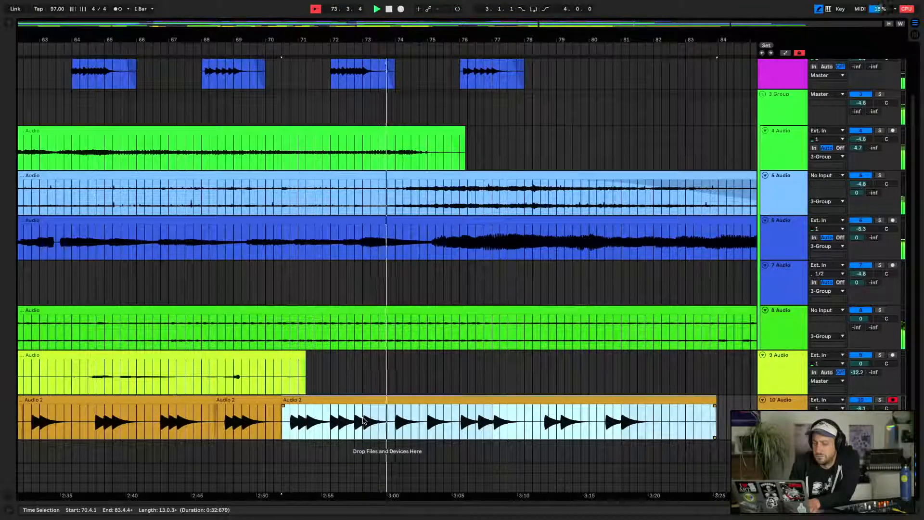
# Audition the last Audio 2 clip from 72.2.1 and again from 71.2.1
pyautogui.click(344, 424)
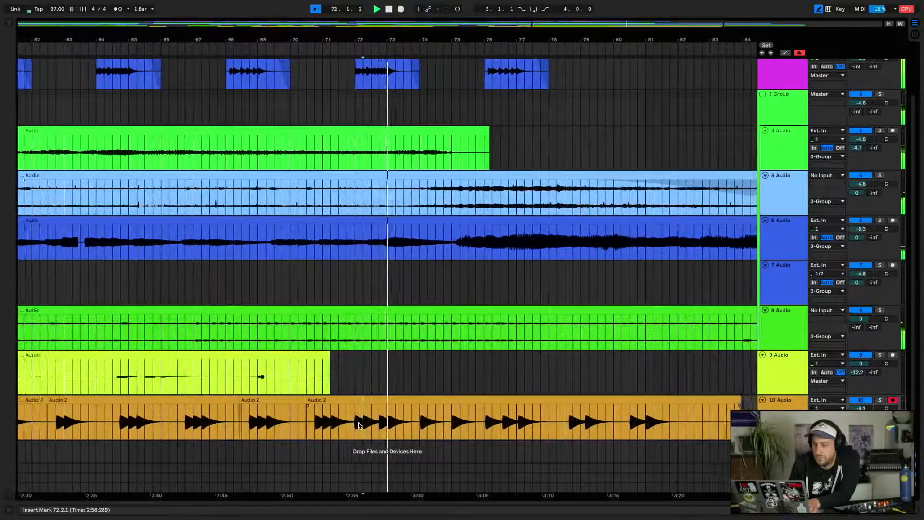
pyautogui.moveTo(715, 398); pyautogui.dragTo(528, 399)
pyautogui.press('space')
pyautogui.click(302, 419)
pyautogui.press('space')
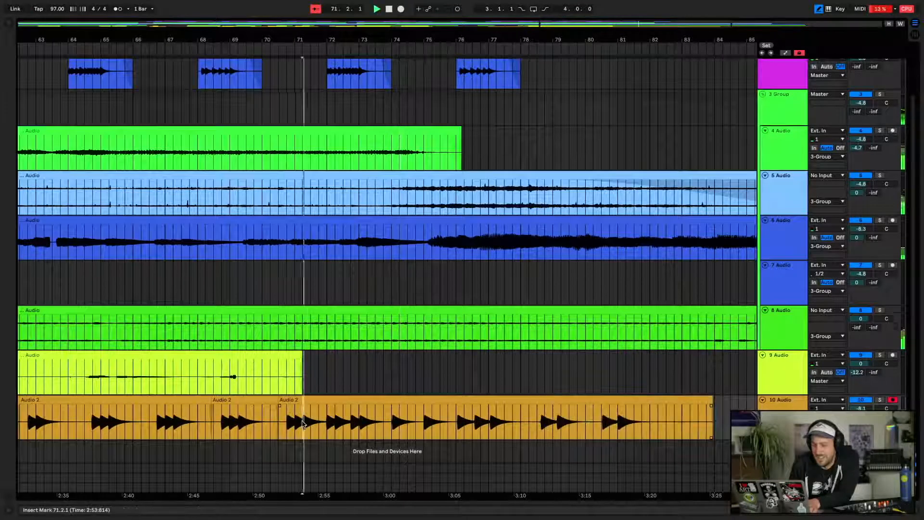
# Trim the last Audio 2 clip's end back to about 72.3.1 and paste a copy of the 56.1.1–58.1.1 section at 72.1.1
pyautogui.moveTo(704, 396); pyautogui.dragTo(347, 401)
pyautogui.press('space')
pyautogui.moveTo(403, 41); pyautogui.dragTo(453, 14)
pyautogui.moveTo(416, 403); pyautogui.dragTo(430, 406)
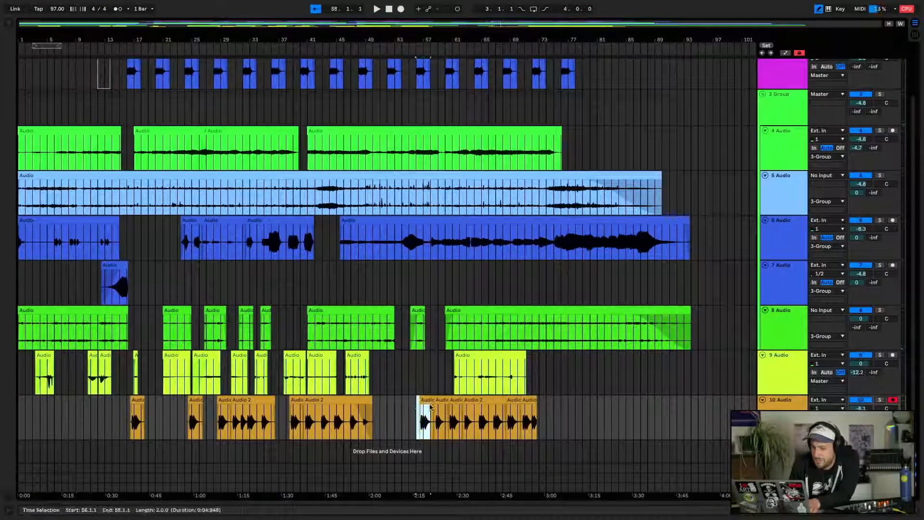
pyautogui.click(533, 434)
pyautogui.press('super+v')
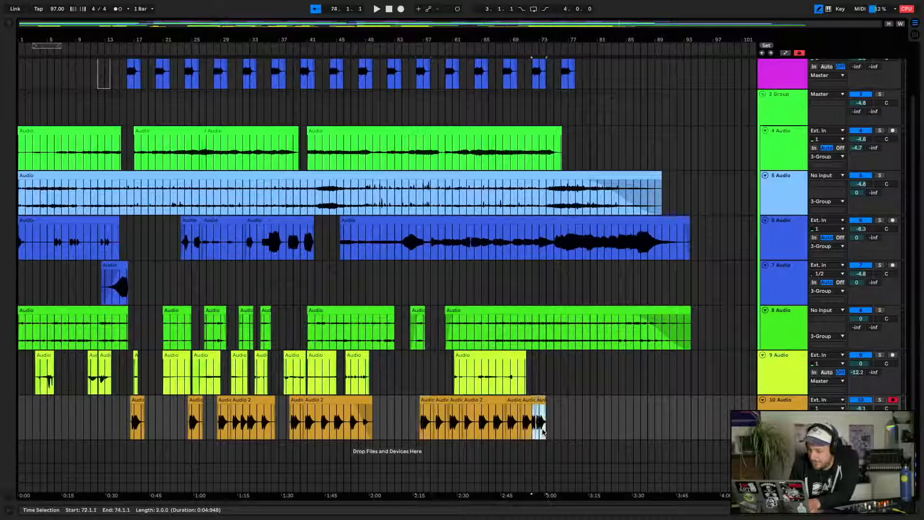
# Extend the Audio 2 clip before the pasted one to about 72.3.3, audition the join, and lengthen the pasted clip to about bar 75
pyautogui.moveTo(562, 40); pyautogui.dragTo(562, 101)
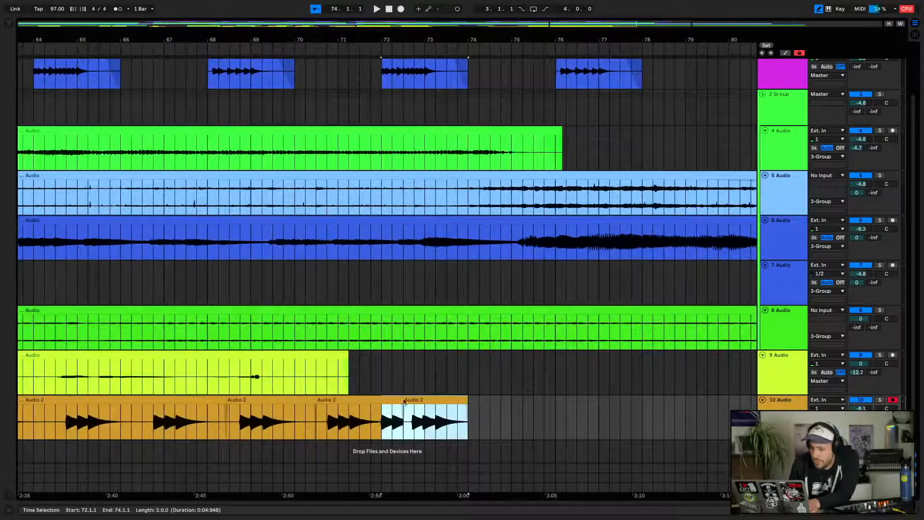
pyautogui.moveTo(399, 402); pyautogui.dragTo(410, 399)
pyautogui.press('space')
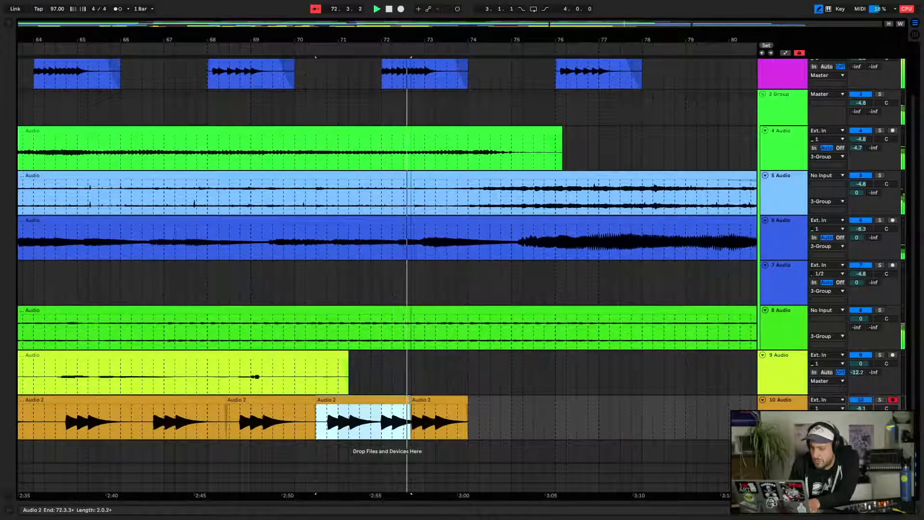
pyautogui.moveTo(461, 400)
pyautogui.mouseDown()
pyautogui.moveTo(522, 408)
pyautogui.moveTo(473, 407)
pyautogui.mouseUp()
# Lower the 10 Audio track volume to -13.0 dB and save the project
pyautogui.moveTo(506, 39); pyautogui.dragTo(554, 39)
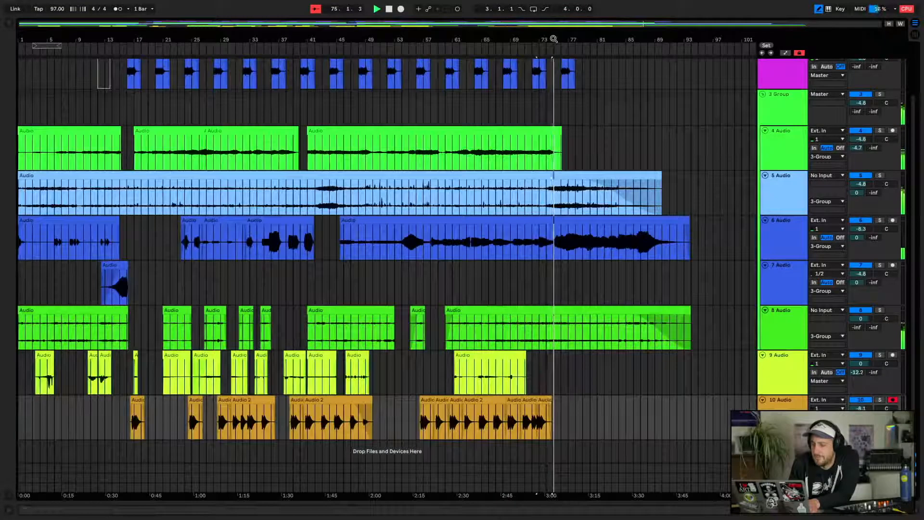
pyautogui.moveTo(861, 408); pyautogui.dragTo(861, 418)
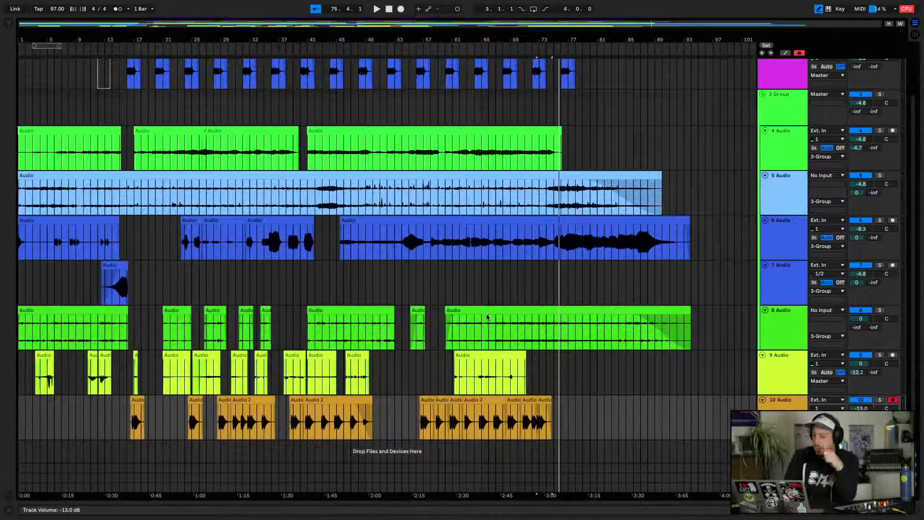
pyautogui.press('super+s')
# Play the arrangement from 1.1.1 and listen to how the 10 Audio part sits with the other tracks
pyautogui.click(677, 435)
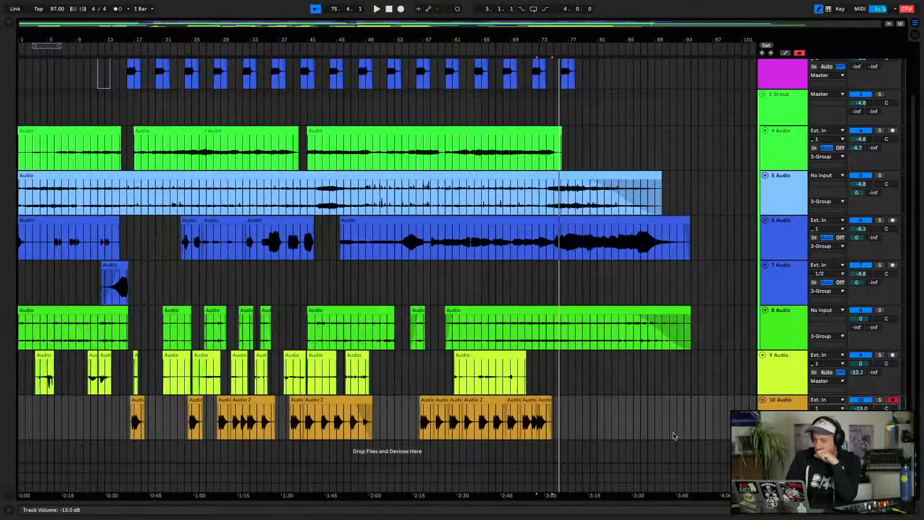
pyautogui.click(591, 109)
pyautogui.scroll(3, 593, 108)
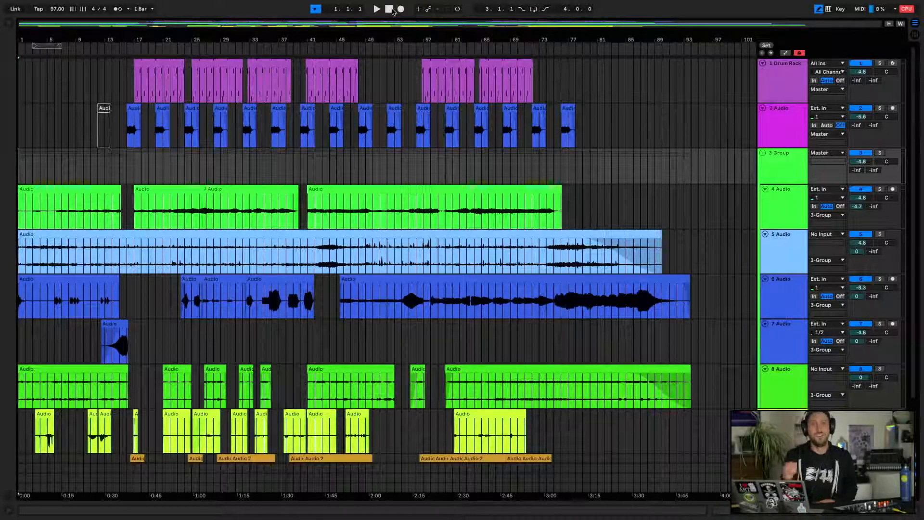
pyautogui.press('space')
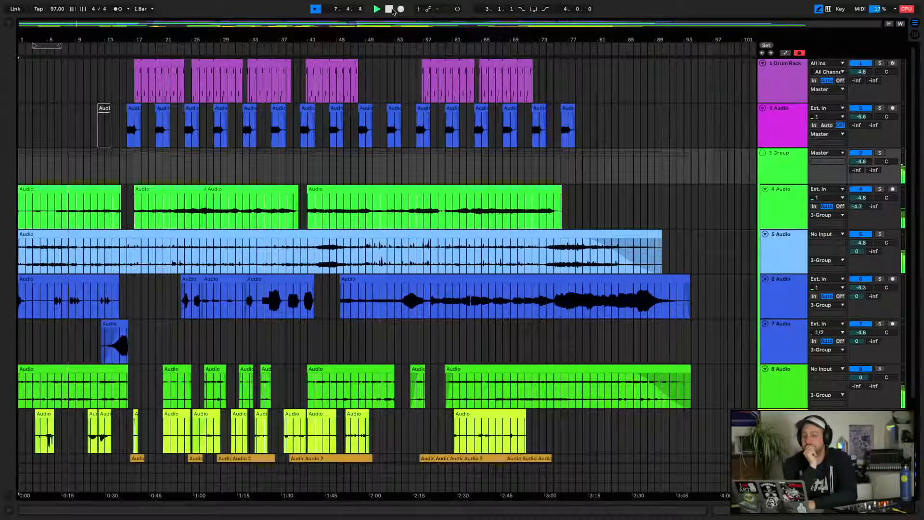
pyautogui.scroll(-3, 515, 358)
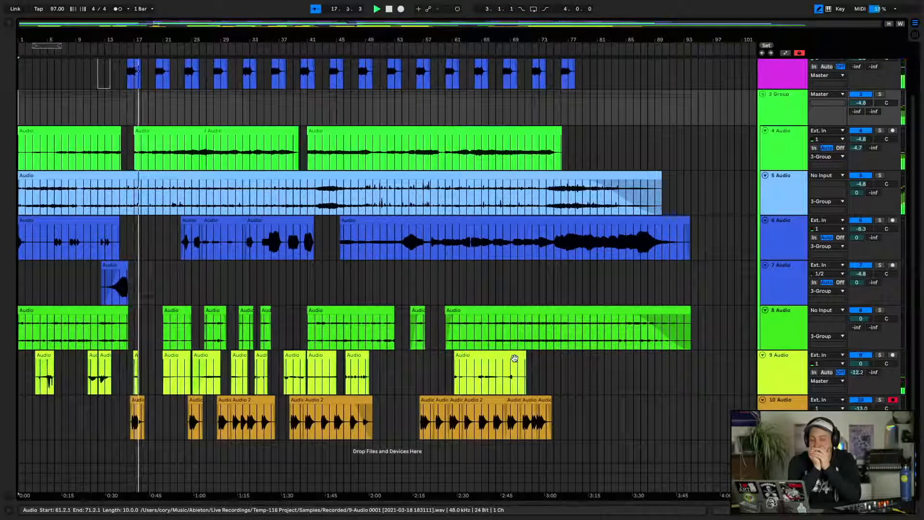
pyautogui.scroll(1, 462, 265)
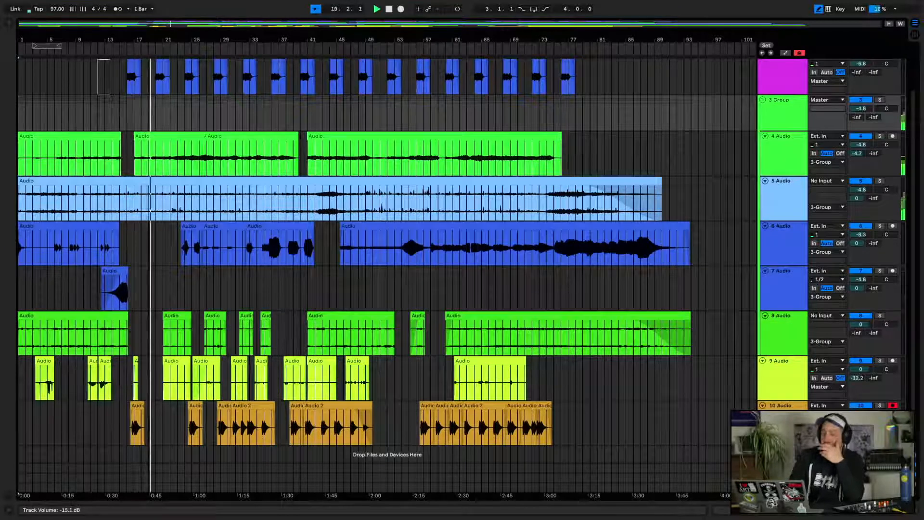